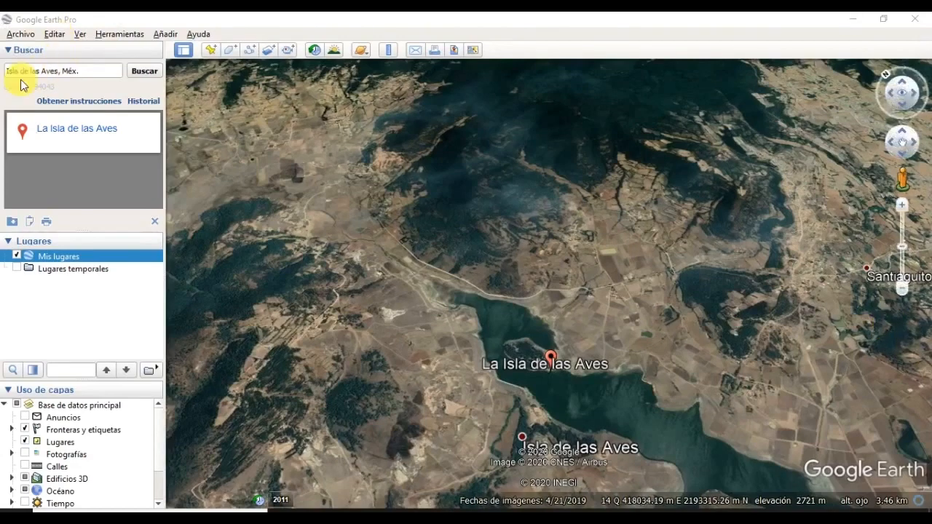
Step: Search for 'Isla de las Aves, Méx.', then pan, tilt and zoom onto the land north of it
click(88, 73)
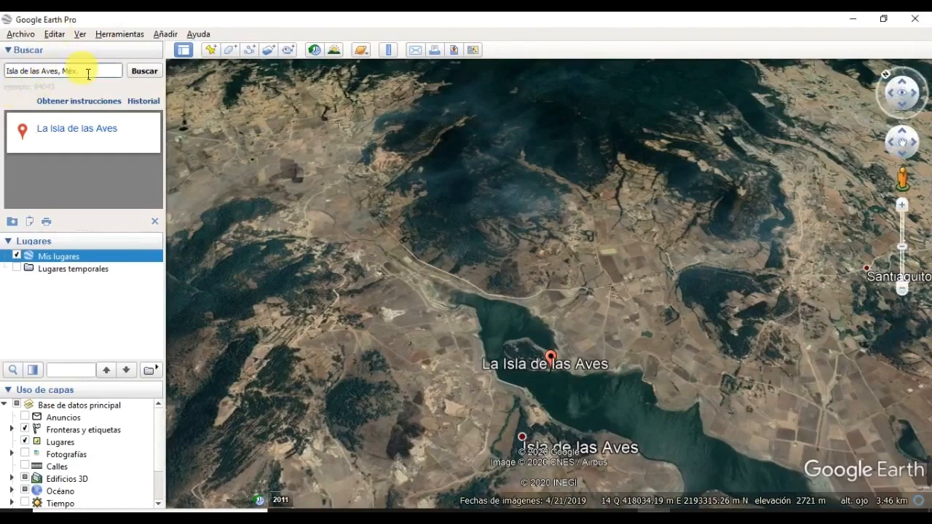
click(147, 71)
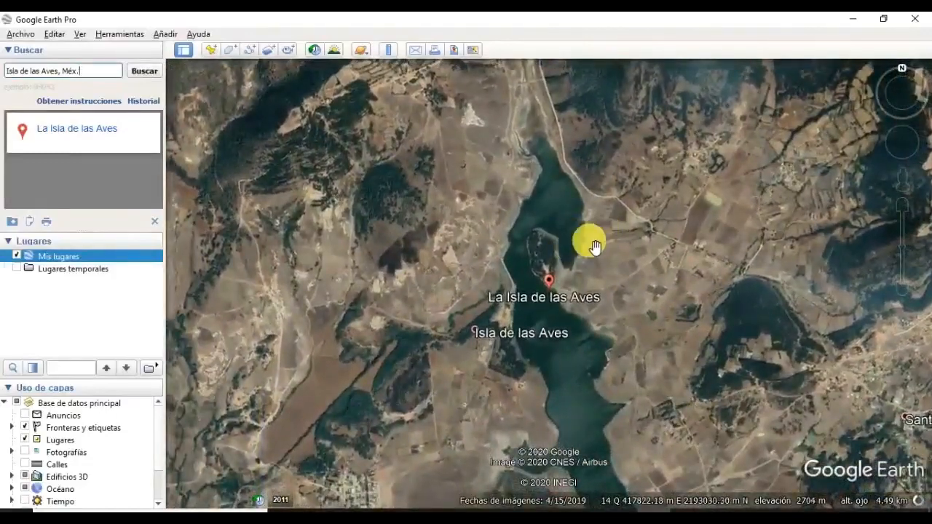
drag(519, 221, 504, 283)
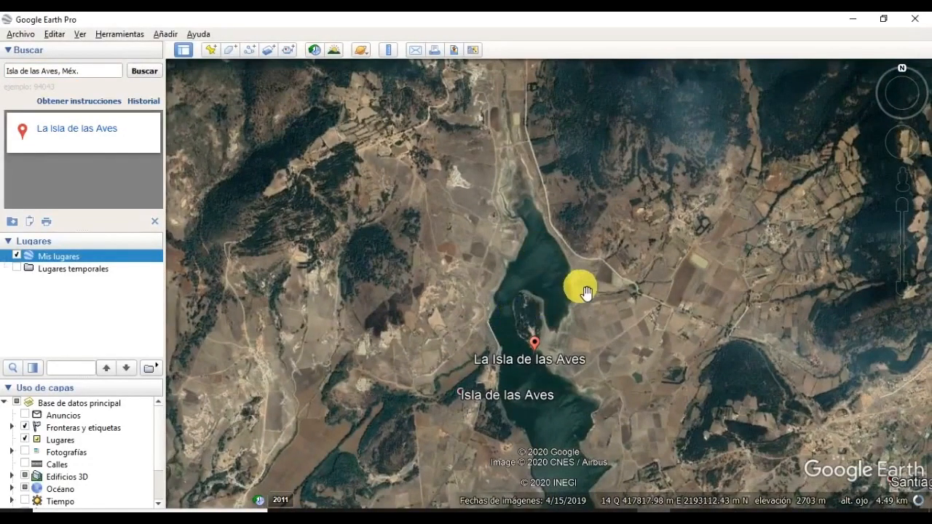
middle_drag(581, 285, 722, 364)
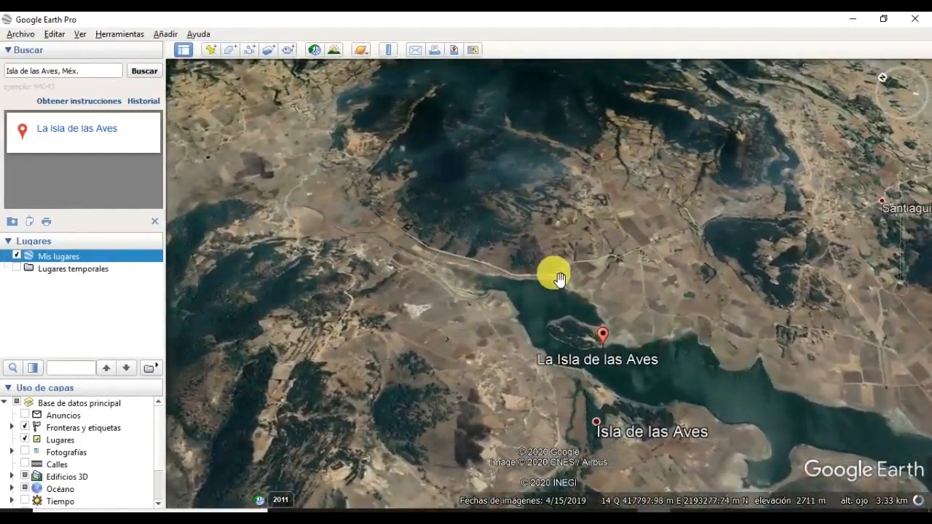
drag(554, 273, 486, 369)
double_click(458, 357)
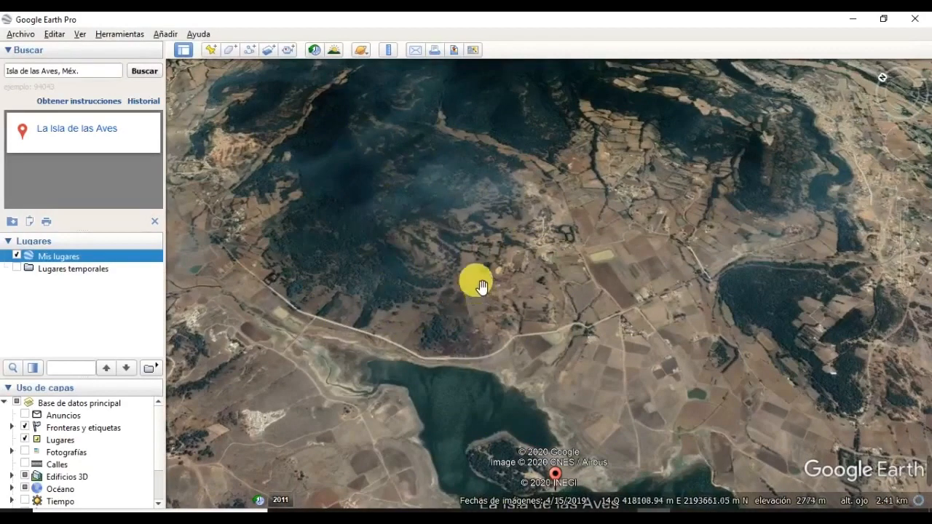
Step: Create a placemark named 1 and note its UTM zone 14 Q east and north coordinates
click(211, 50)
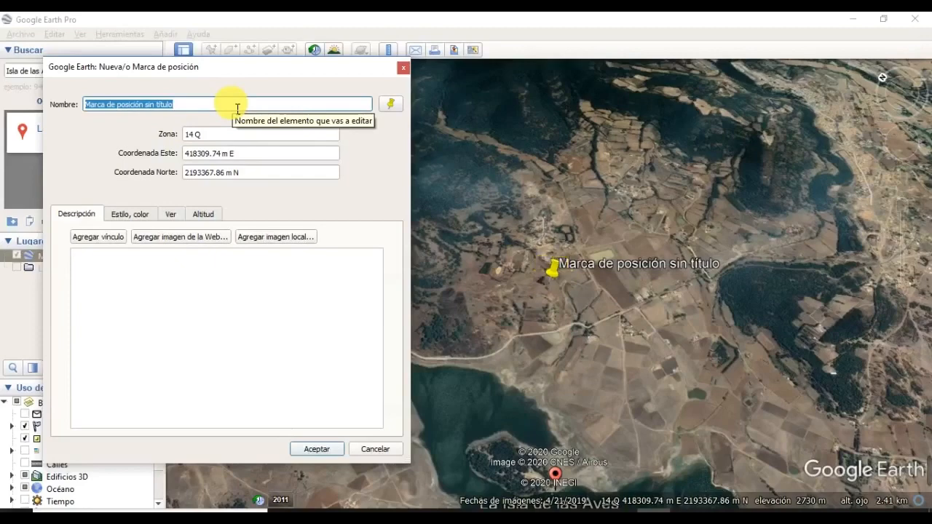
text(1)
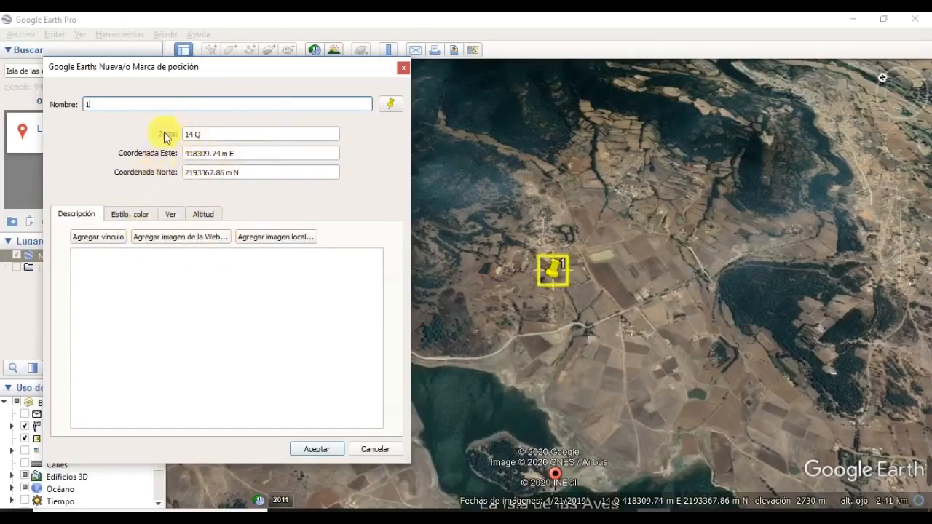
click(207, 137)
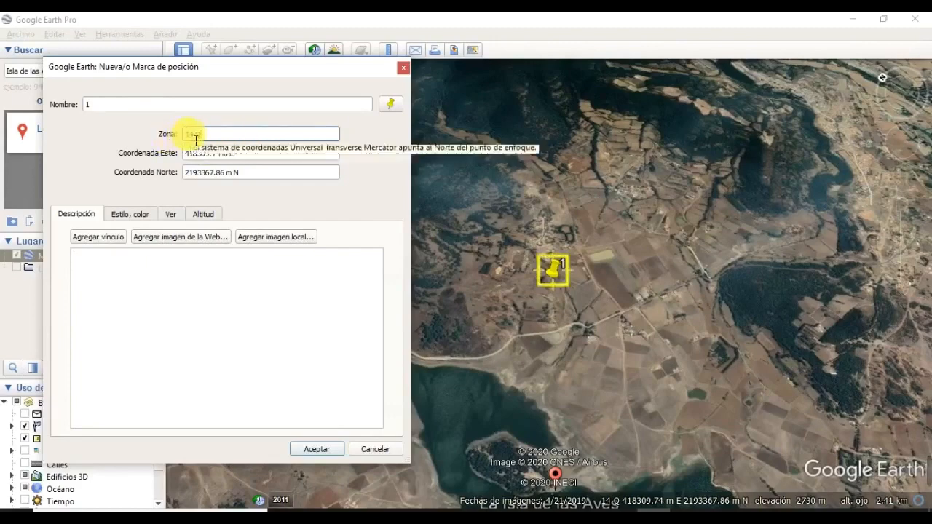
click(223, 154)
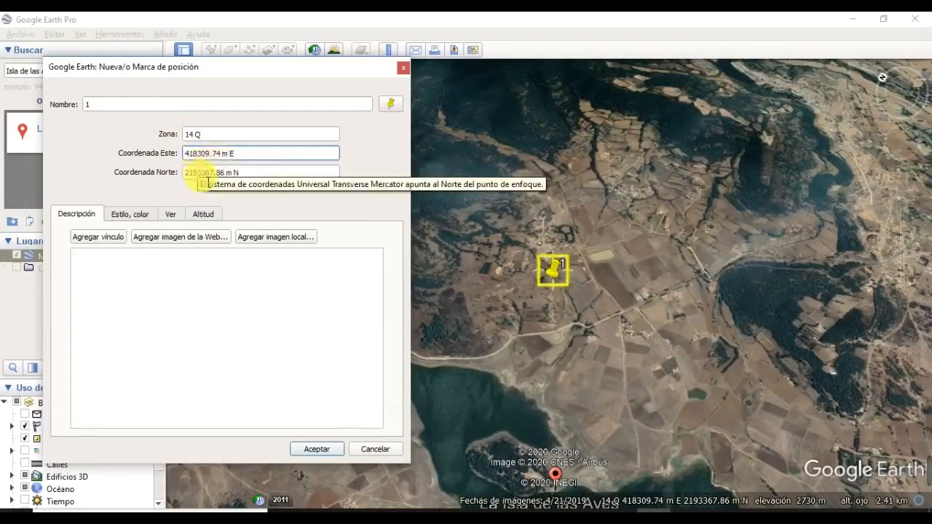
click(209, 181)
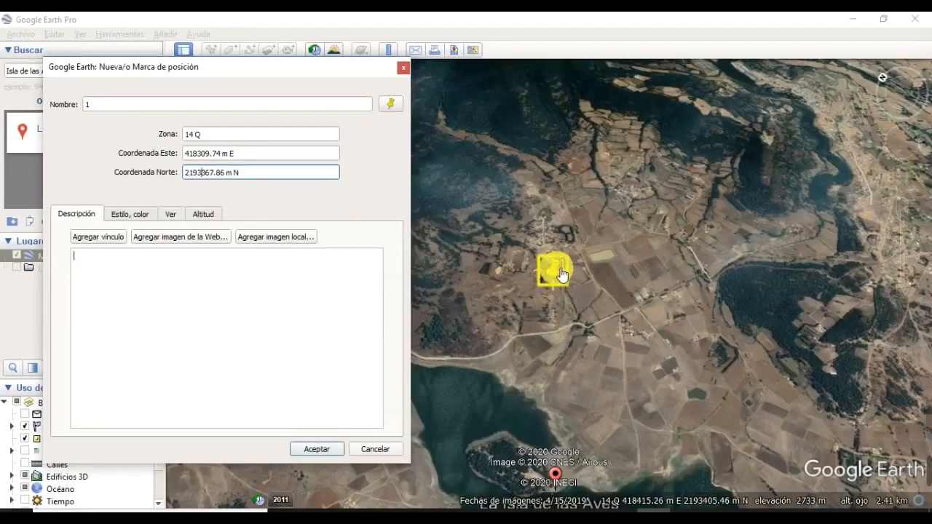
Step: Place pin 1 on the lakeshore road north of the island and save it
drag(561, 274, 499, 341)
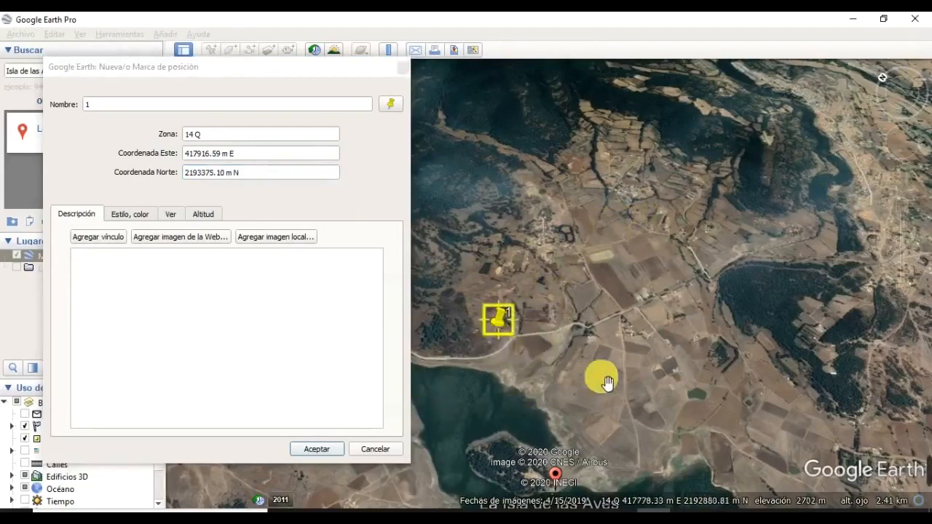
click(288, 65)
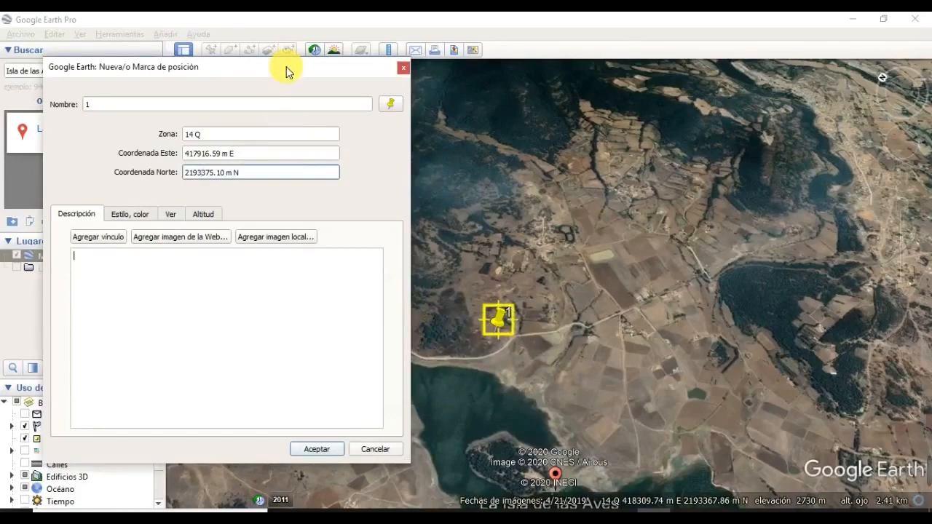
drag(287, 66, 32, 243)
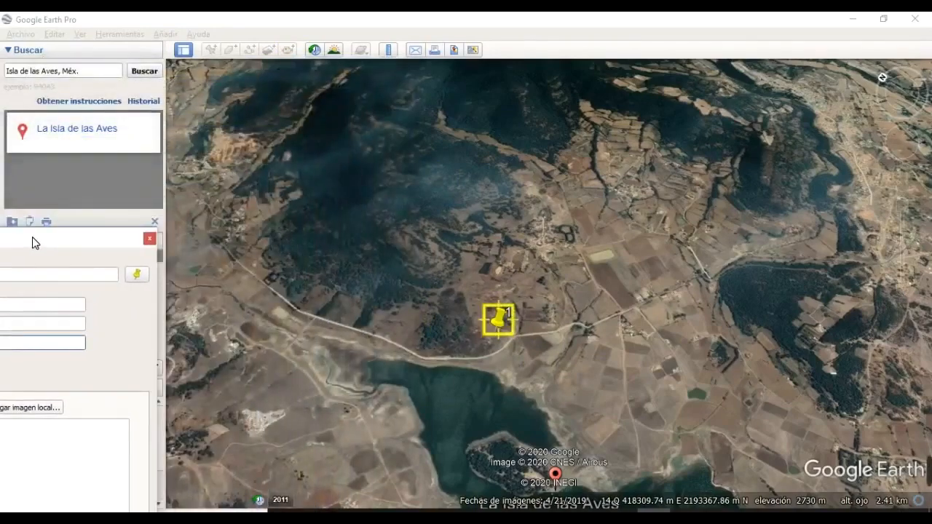
drag(505, 325, 440, 368)
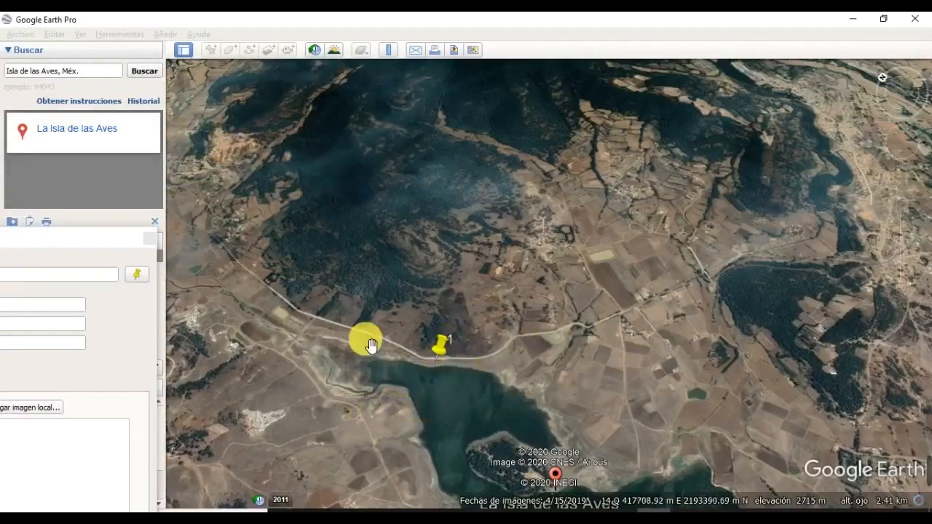
click(100, 236)
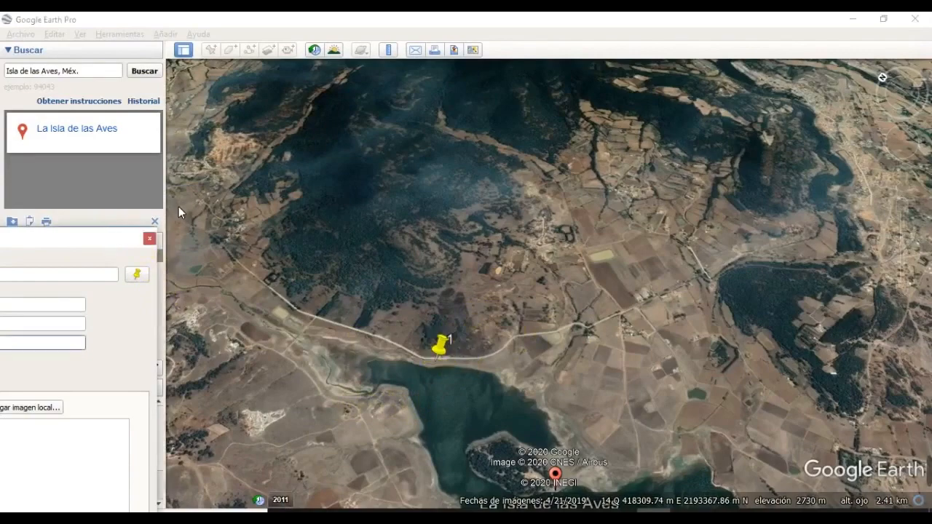
drag(112, 235, 478, 57)
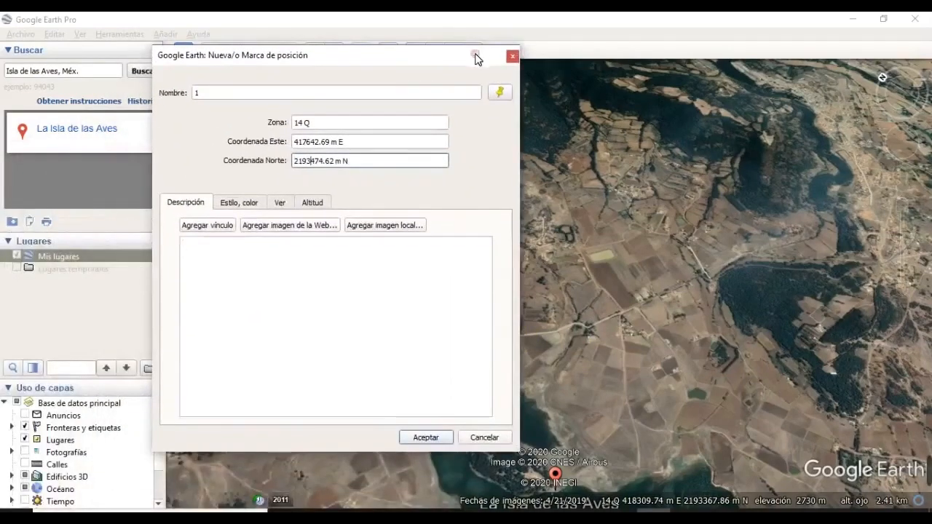
click(429, 438)
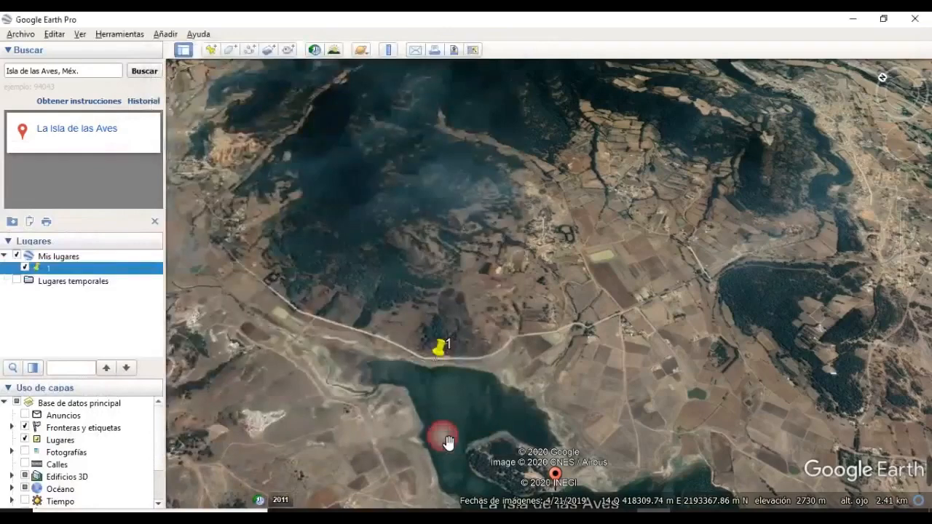
Step: Add placemarks 2 and 3 along the road east of pin 1
click(209, 51)
text(6)
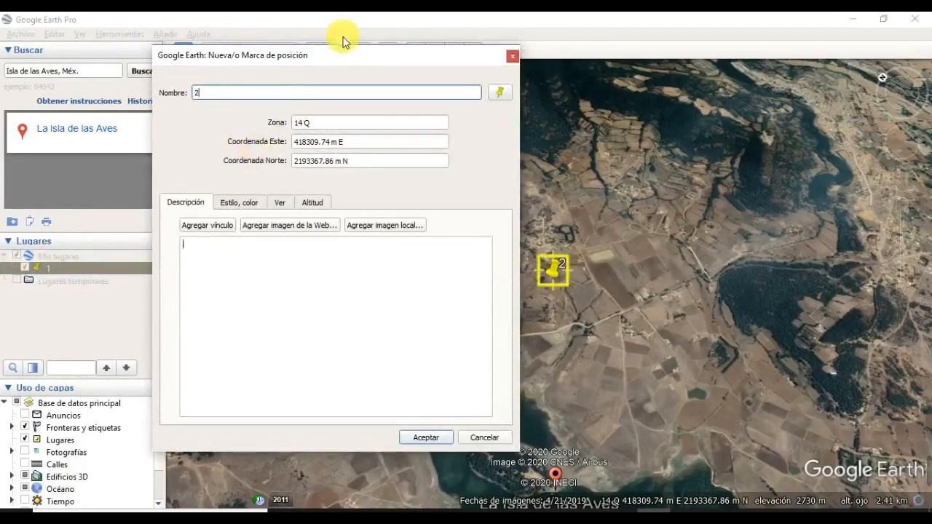
drag(346, 56, 102, 137)
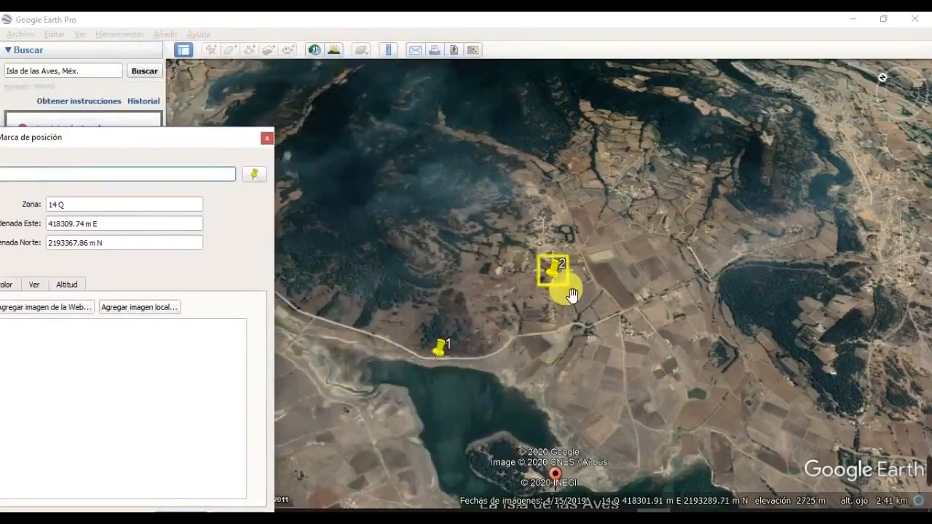
drag(562, 285, 510, 356)
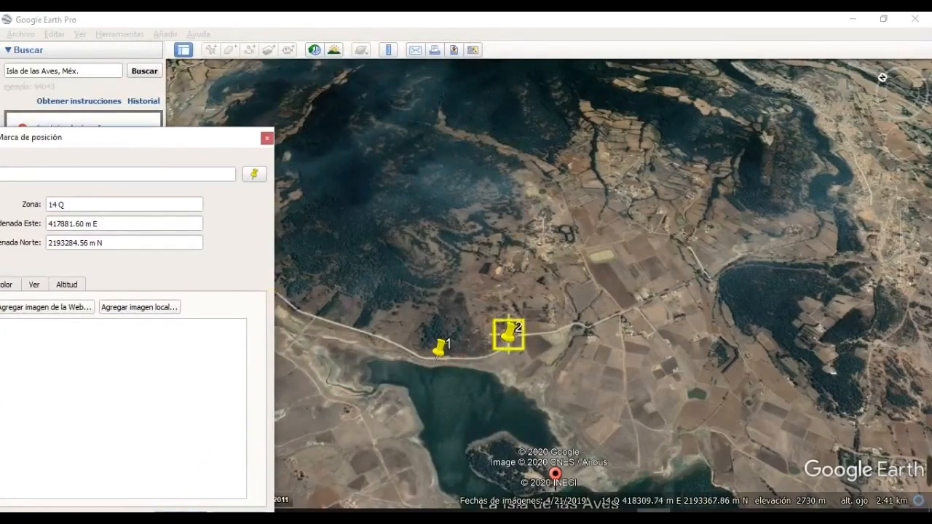
click(175, 512)
click(212, 52)
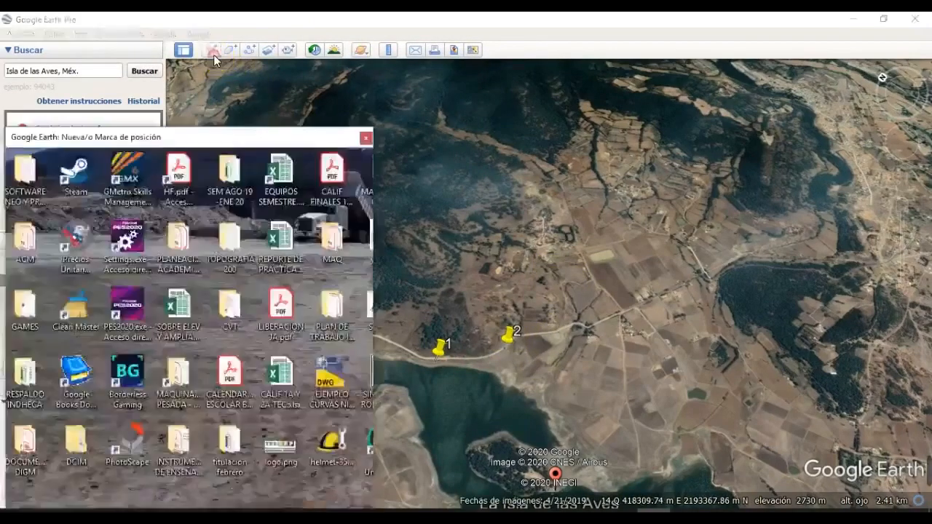
text(3)
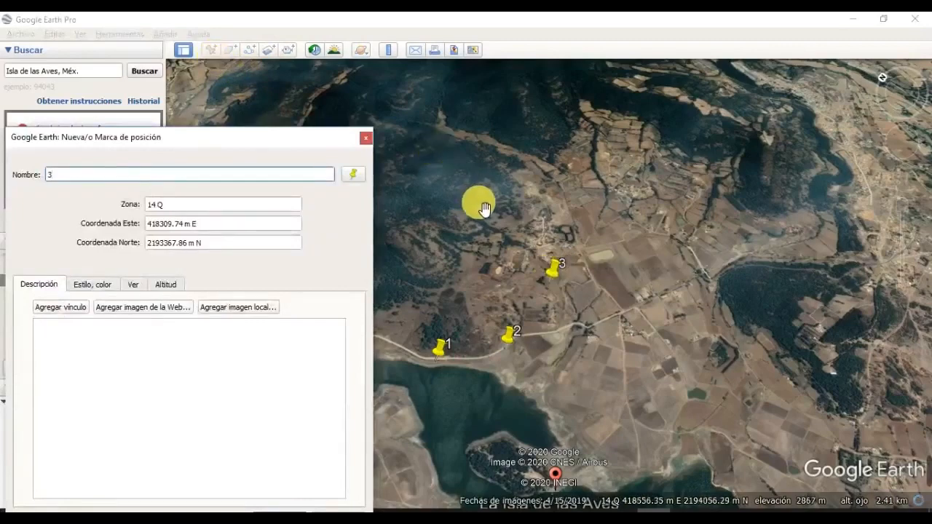
drag(552, 270, 596, 331)
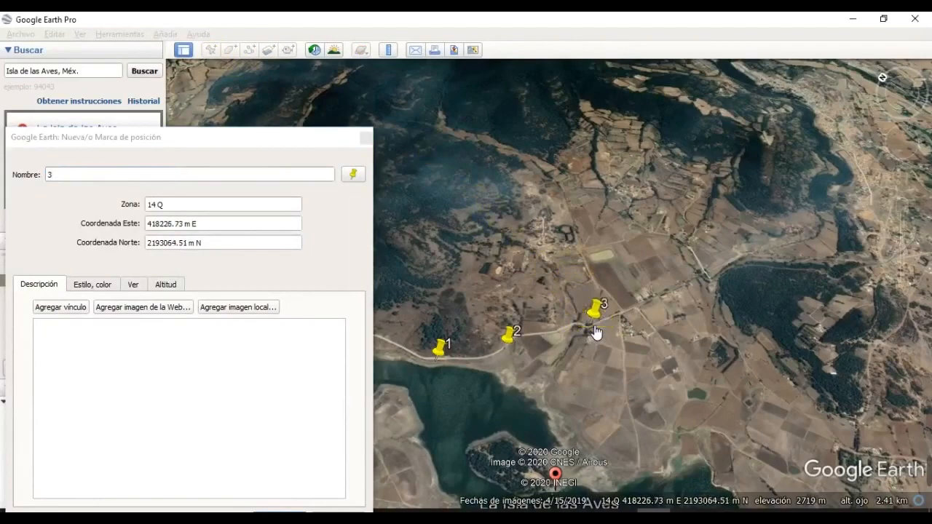
click(279, 510)
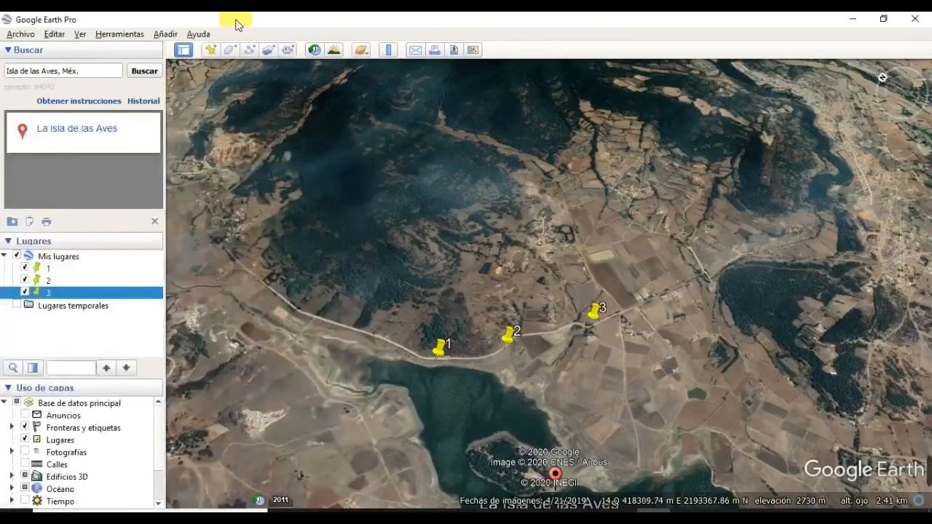
Step: Add placemark 4 up and to the right, then placemark 5 to its left
click(210, 50)
text(4)
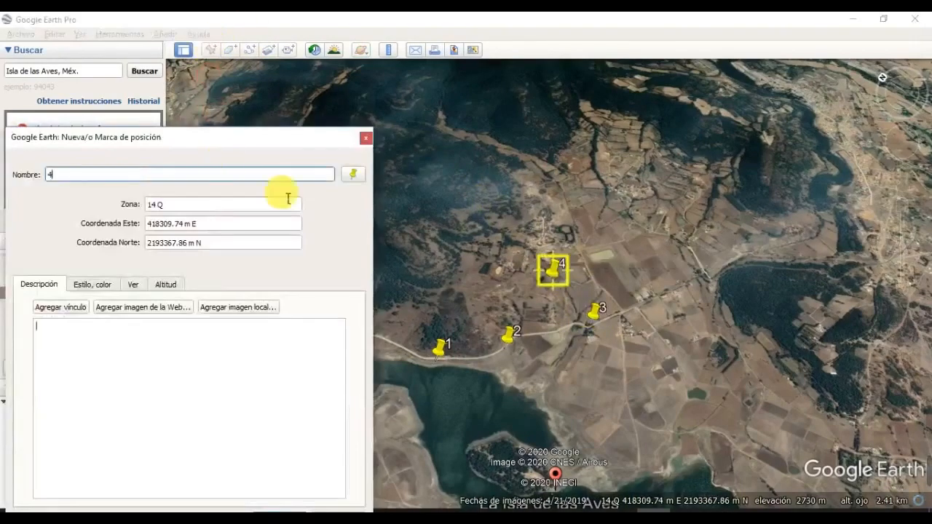
drag(555, 271, 579, 258)
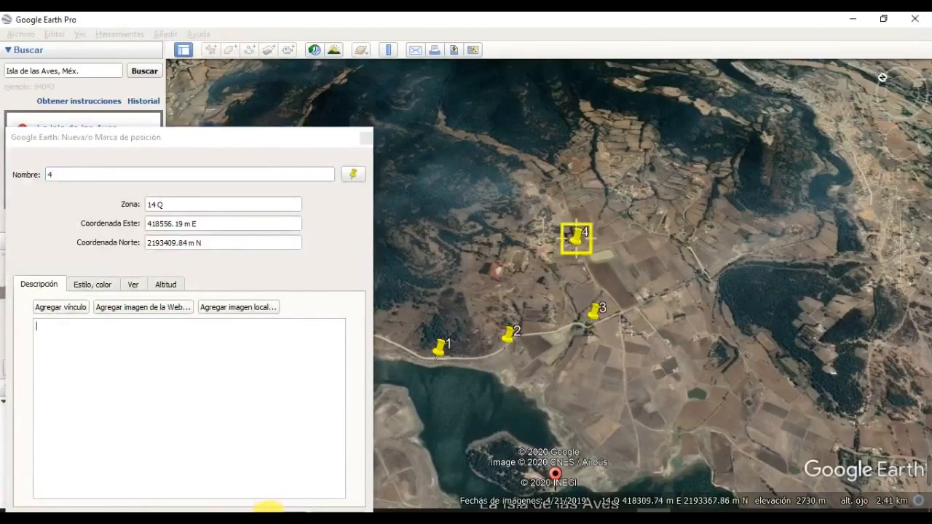
click(274, 510)
click(211, 50)
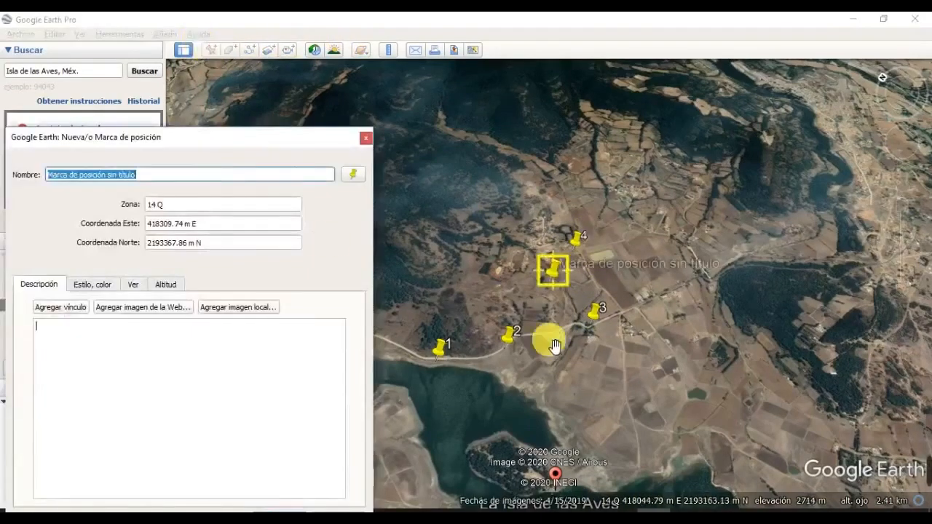
text(5)
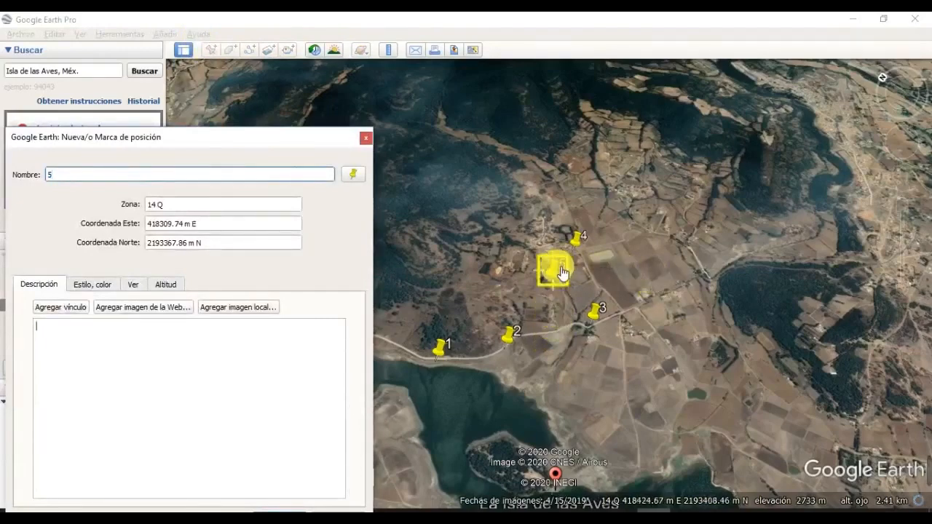
drag(555, 275, 516, 277)
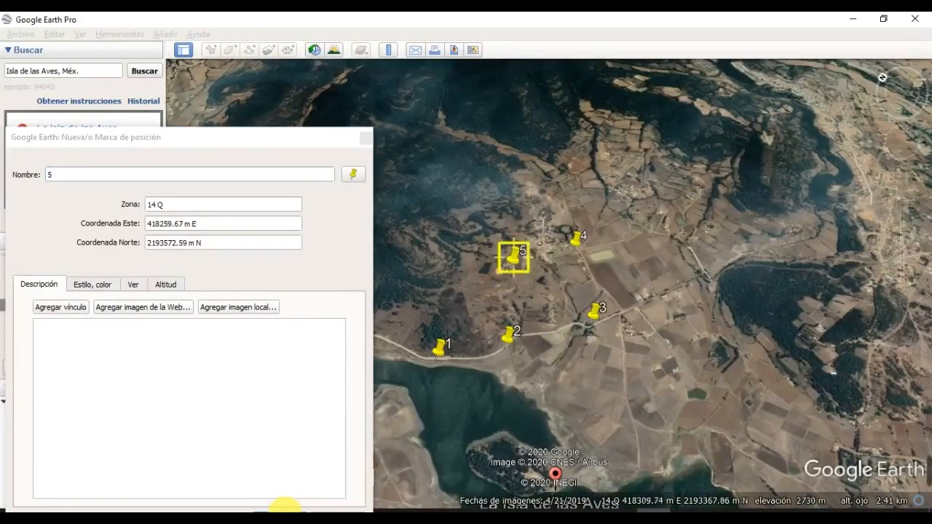
click(284, 507)
Step: Add placemark 6 just west of placemark 5
click(211, 49)
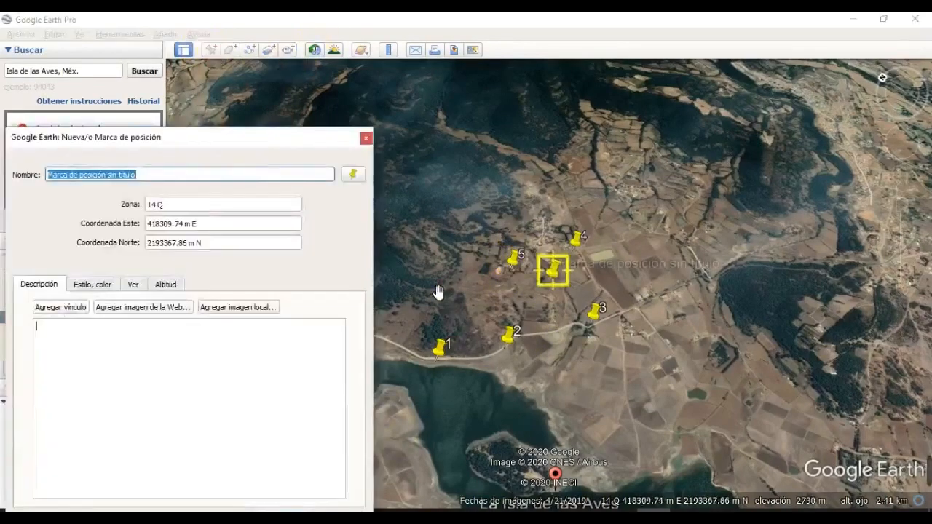
text(6)
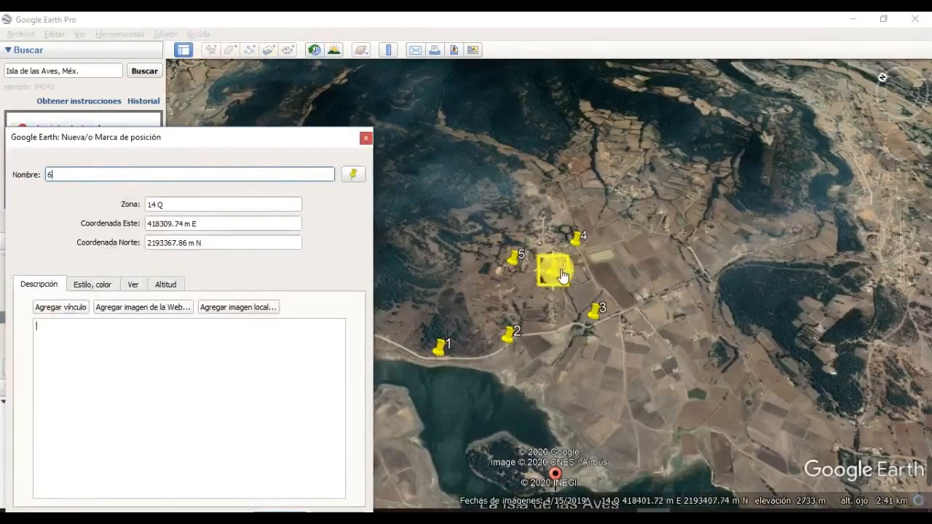
drag(561, 273, 437, 281)
click(543, 320)
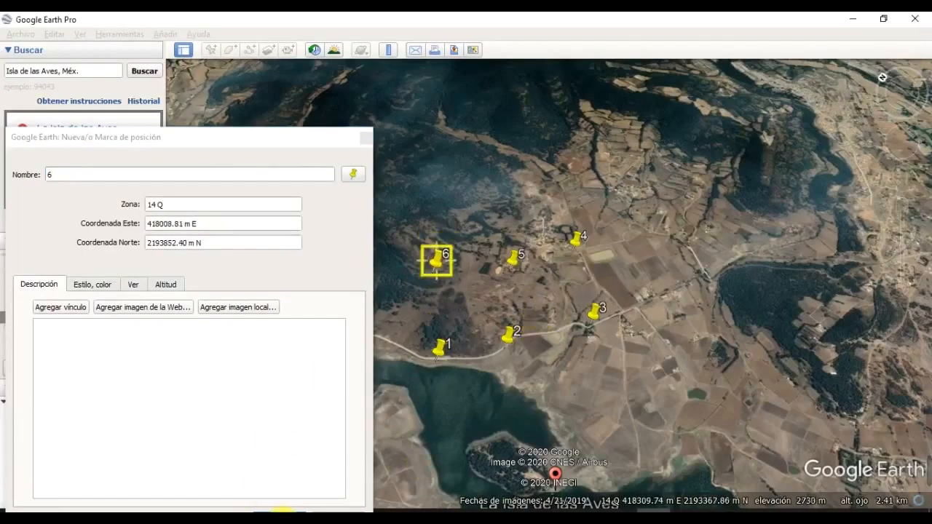
click(281, 510)
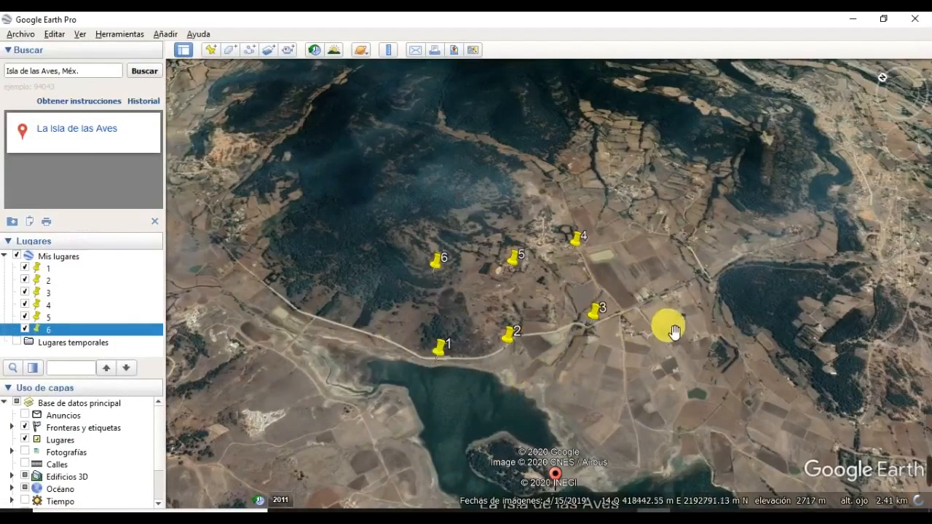
Step: Recentre the map over the six placemarks and bring up the Ver menu
drag(674, 332, 566, 414)
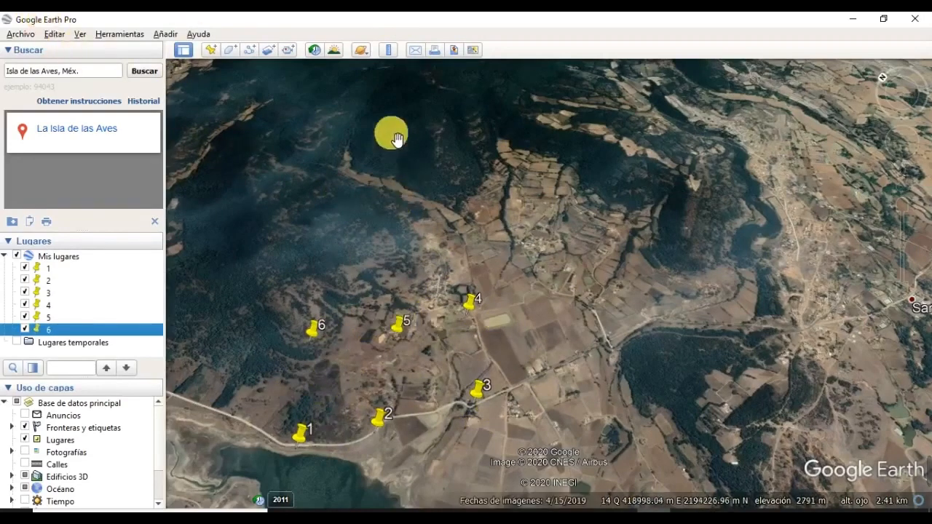
click(80, 35)
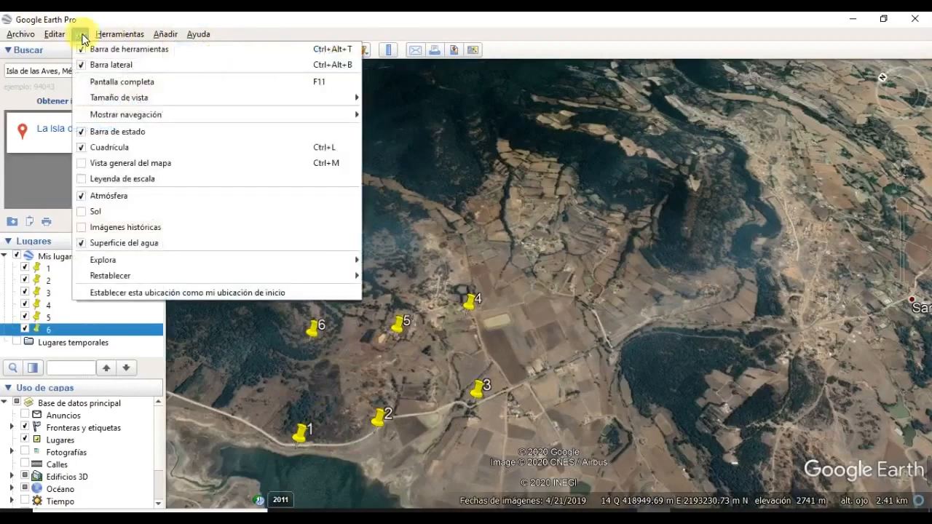
Step: Turn on the Leyenda de escala and shift the map slightly left
click(82, 180)
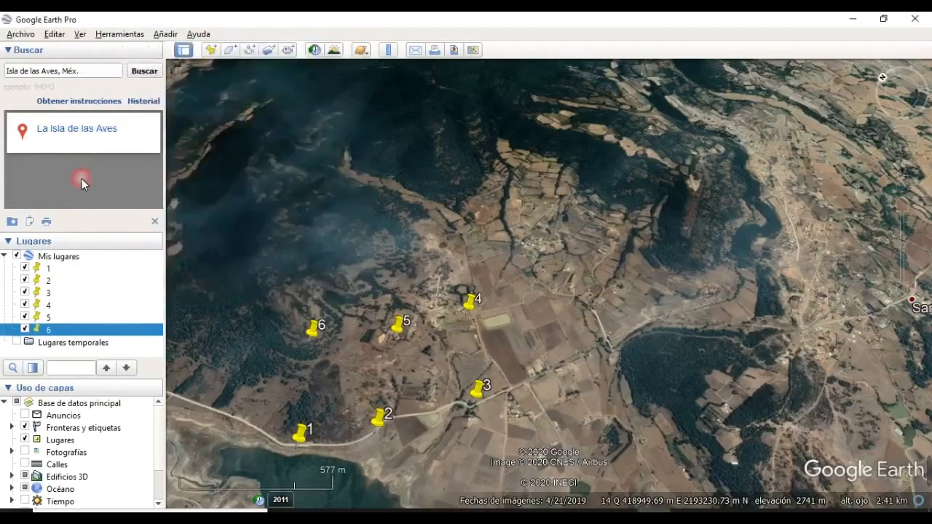
drag(365, 370, 270, 426)
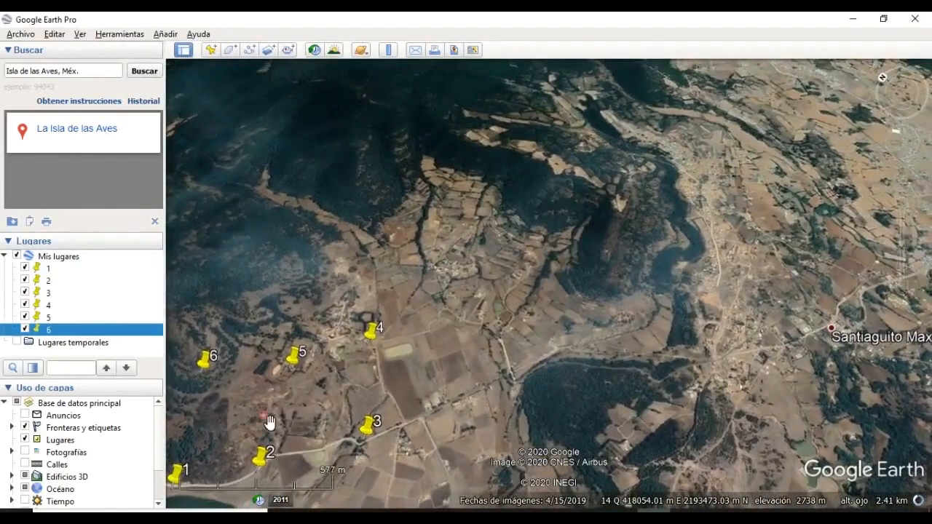
scroll(301, 392, down, 2)
drag(355, 454, 333, 447)
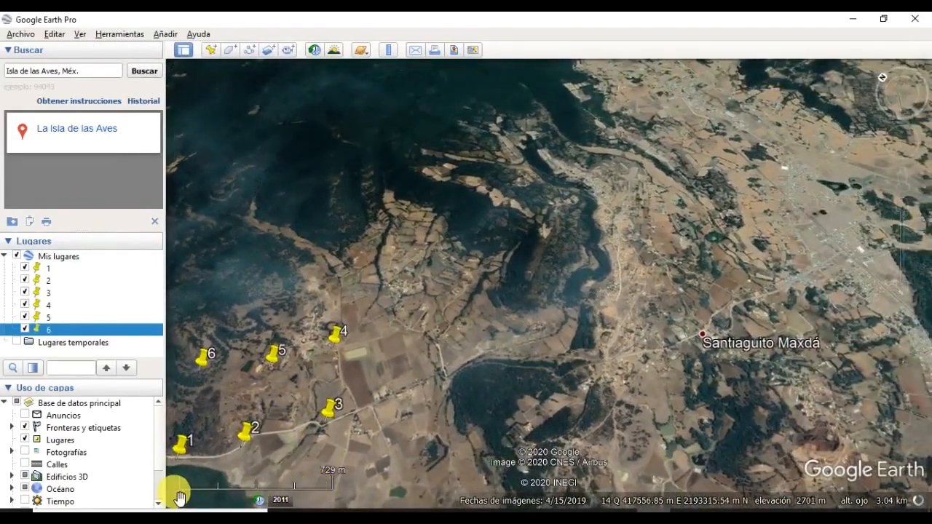
Step: Zoom and pan to frame all six placemarks with Santiaguito Maxdá in view
scroll(410, 362, down, 2)
scroll(411, 362, down, 1)
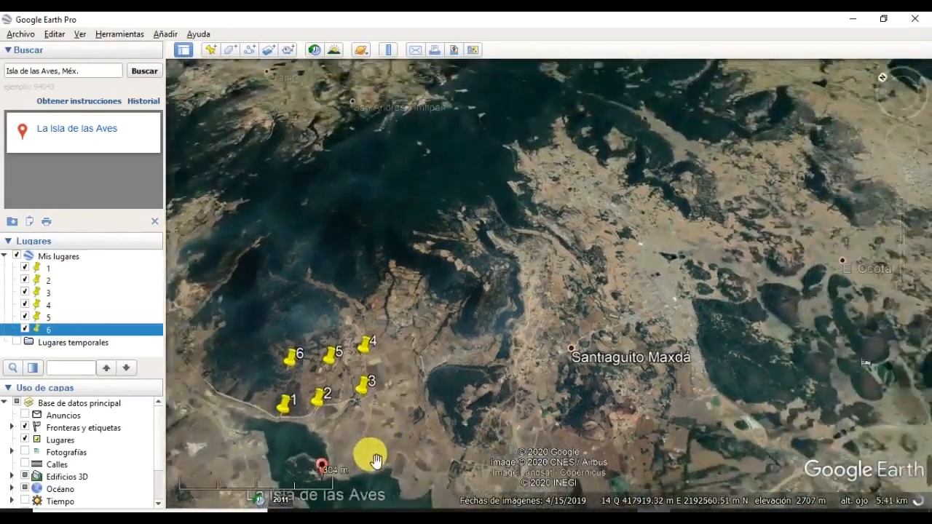
scroll(385, 437, up, 1)
scroll(389, 442, up, 1)
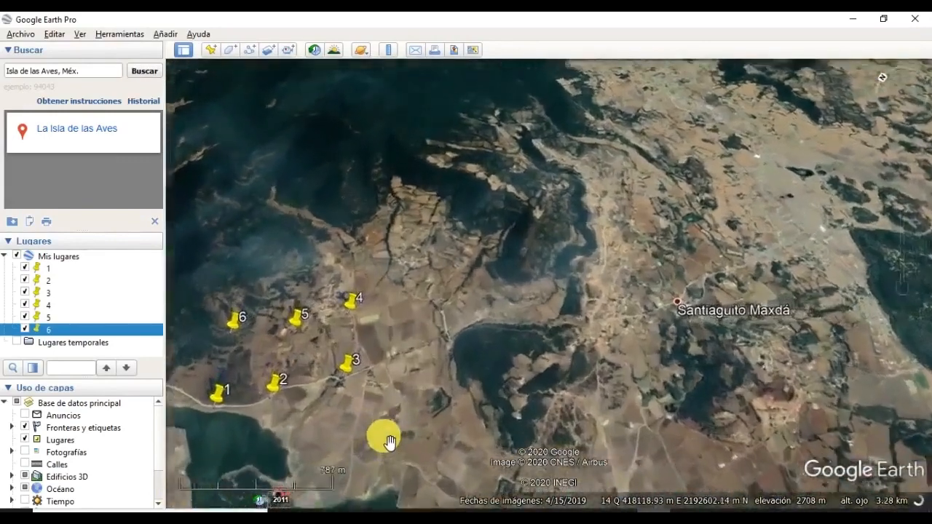
scroll(389, 442, up, 1)
drag(329, 437, 336, 502)
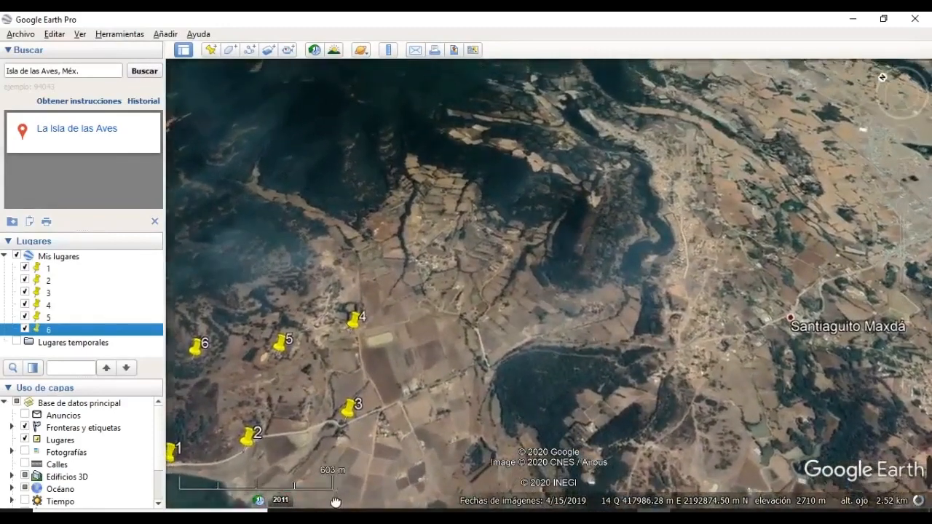
scroll(347, 435, down, 1)
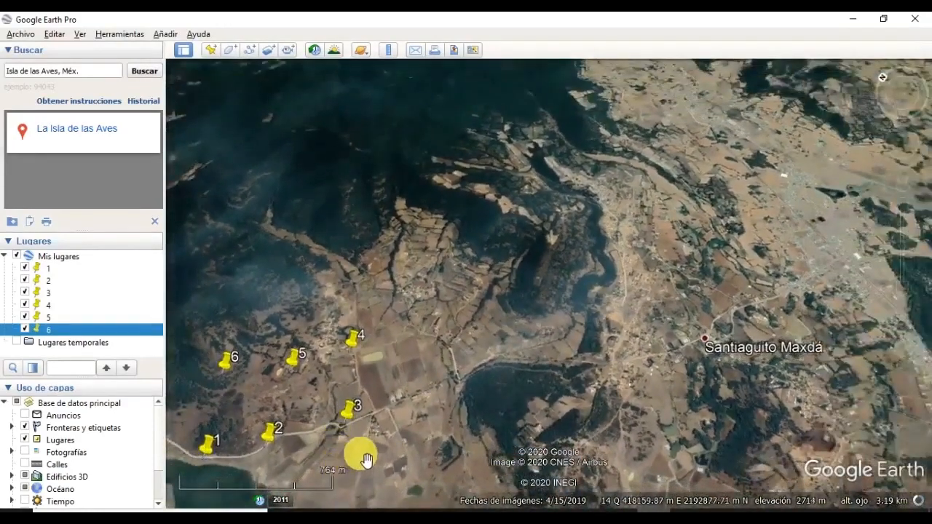
drag(371, 462, 355, 465)
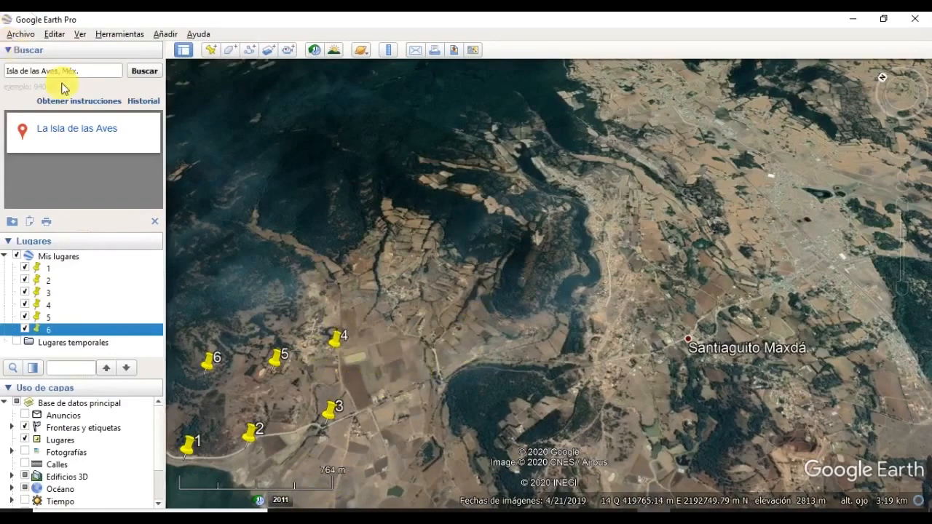
Step: Save My Places via Archivo > Guardar > Guardar Mis lugares
click(21, 36)
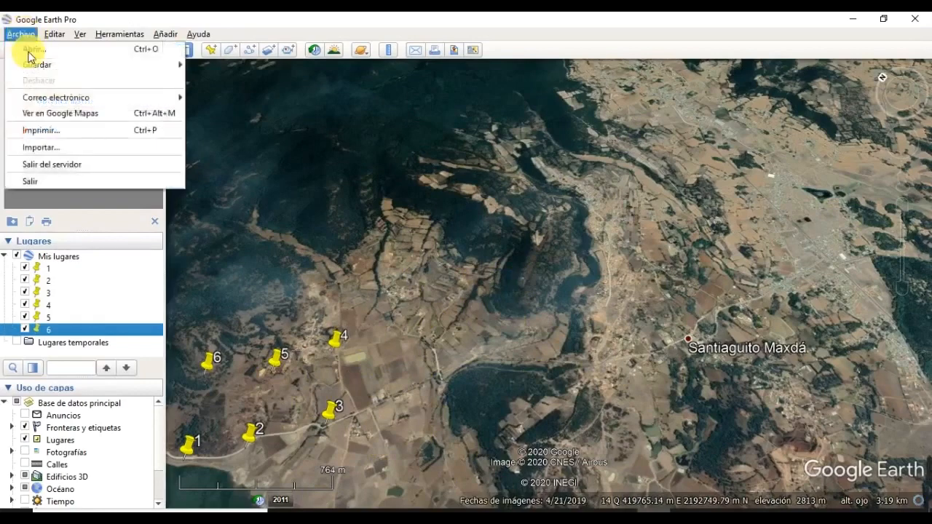
mouse_move(37, 67)
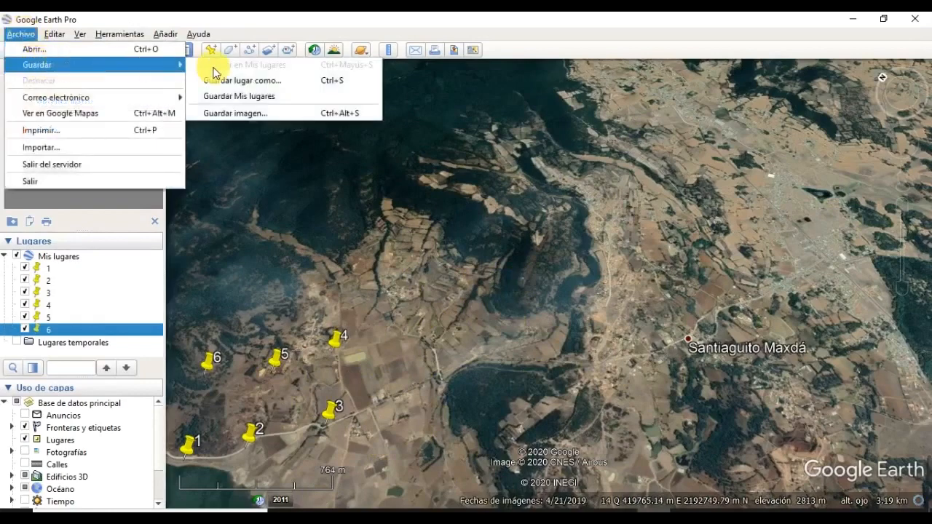
click(270, 102)
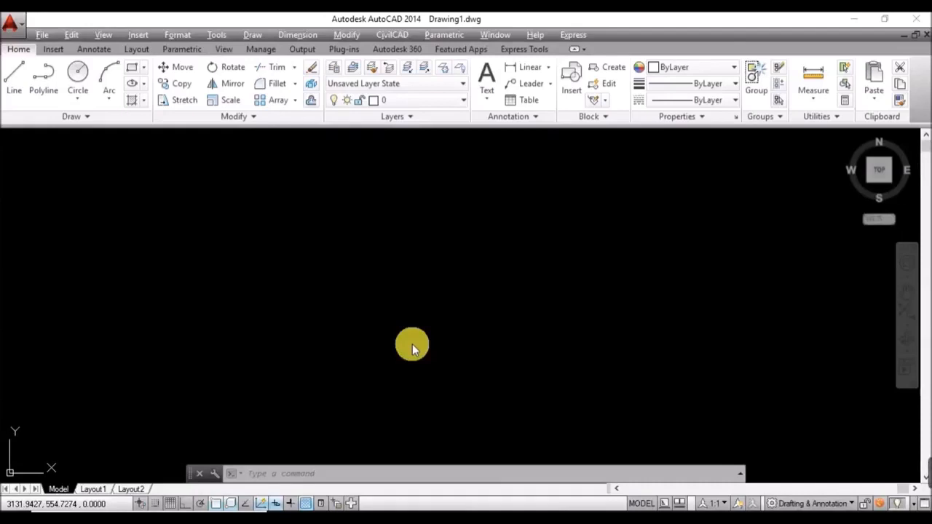
Step: Navigate CivilCAD > Módulos > Interfase con Google Earth > Puntos to reach Importar de Google Earth
click(389, 34)
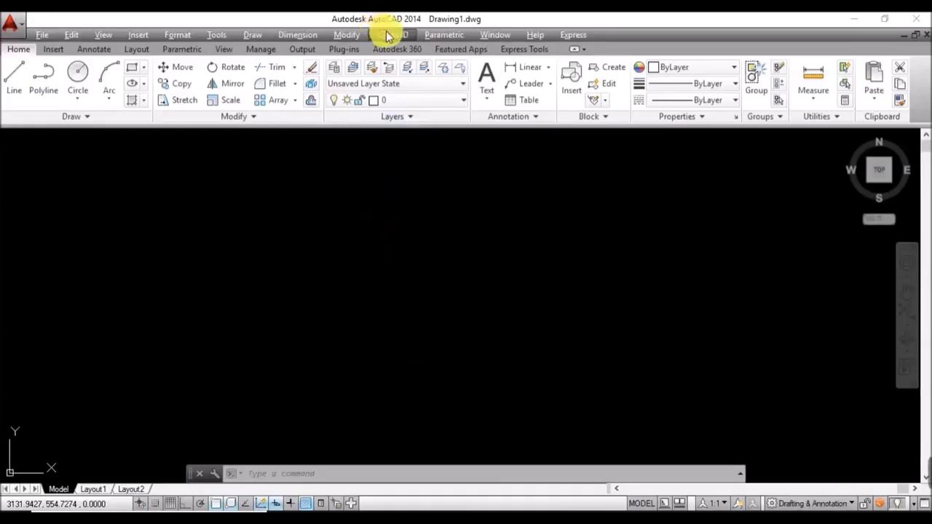
click(390, 37)
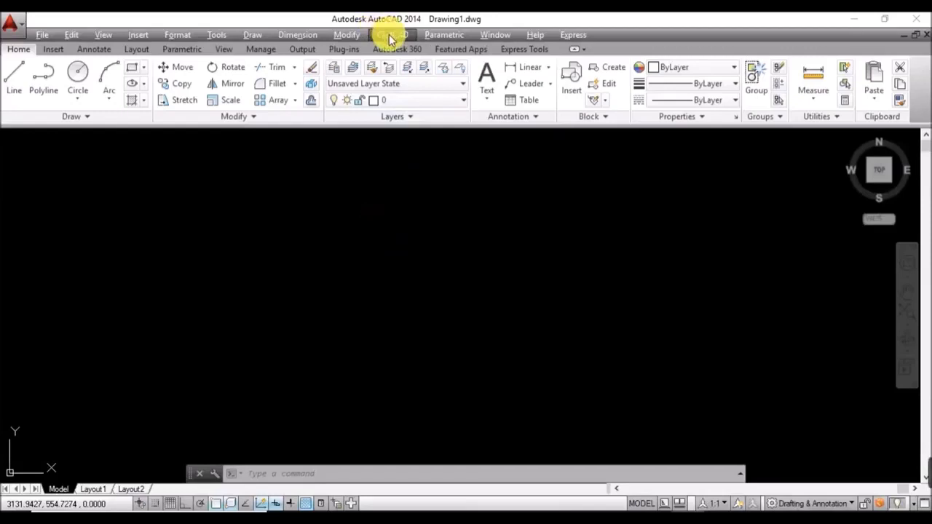
click(408, 39)
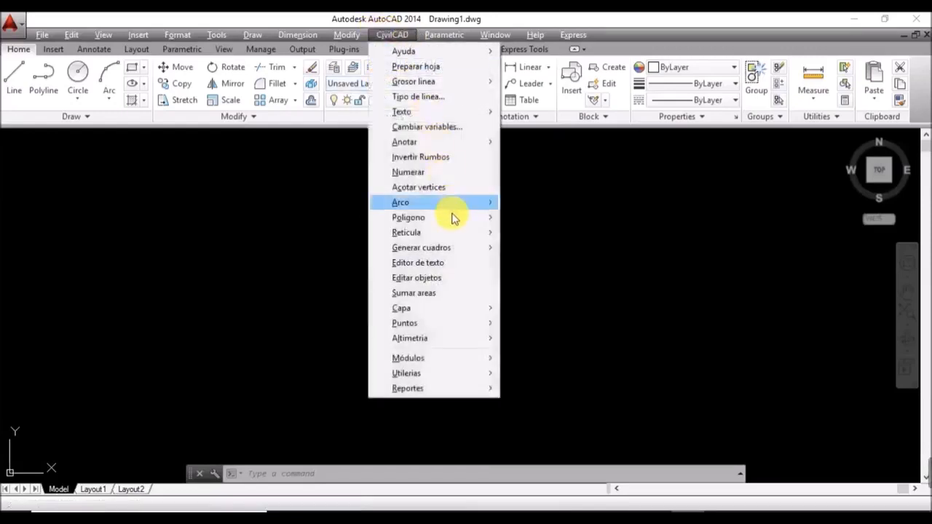
mouse_move(456, 362)
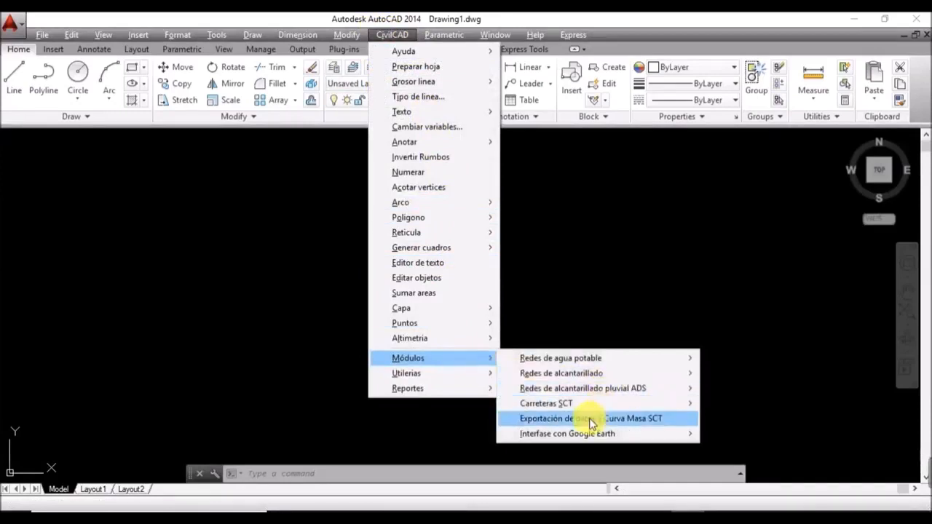
mouse_move(584, 438)
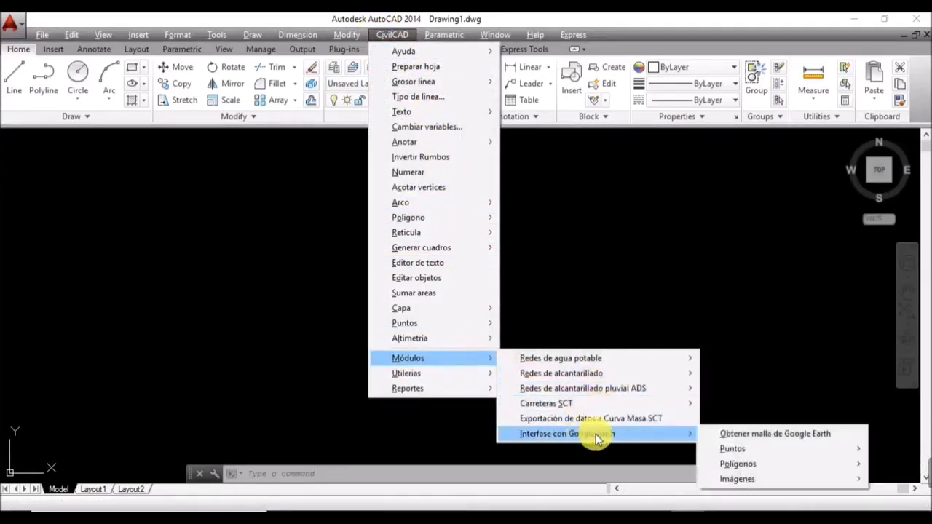
mouse_move(754, 450)
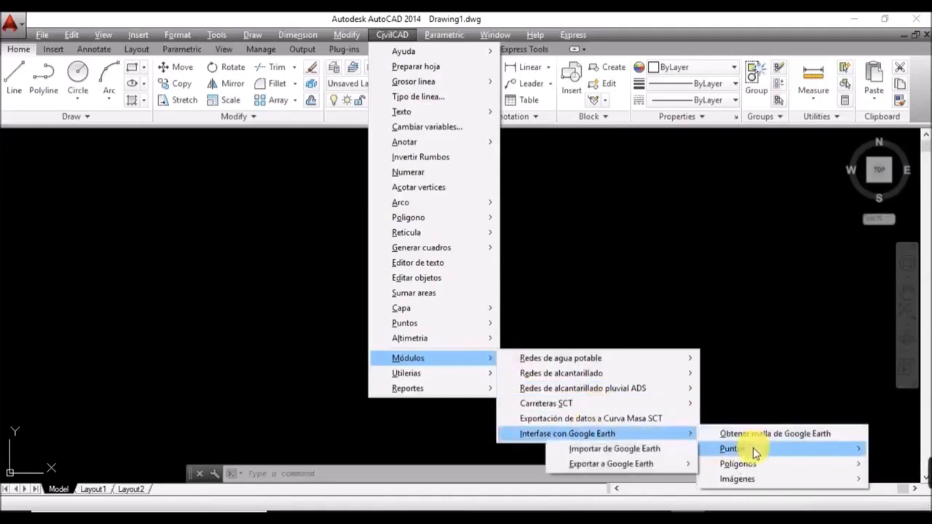
Step: Start Importar de Google Earth with datum UTM zone 14, Norte, Metros, and accept the settings
click(651, 449)
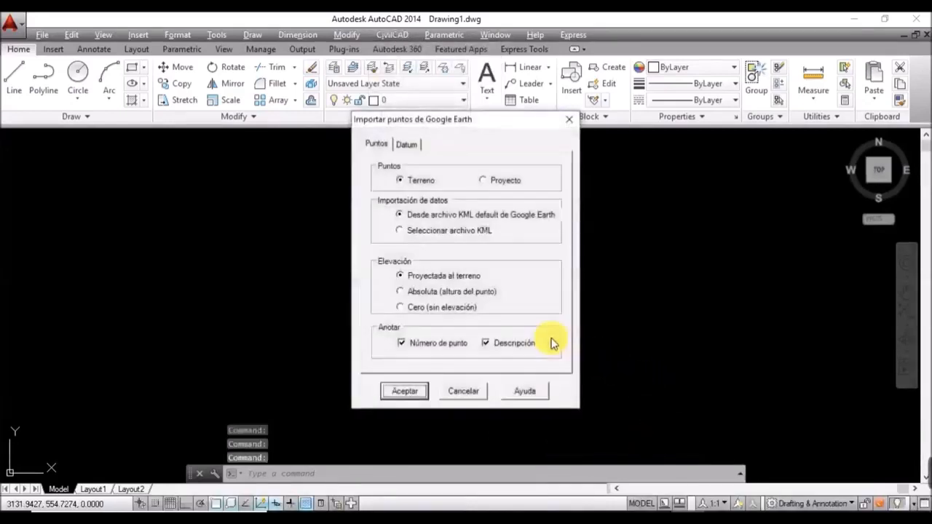
drag(523, 116, 521, 149)
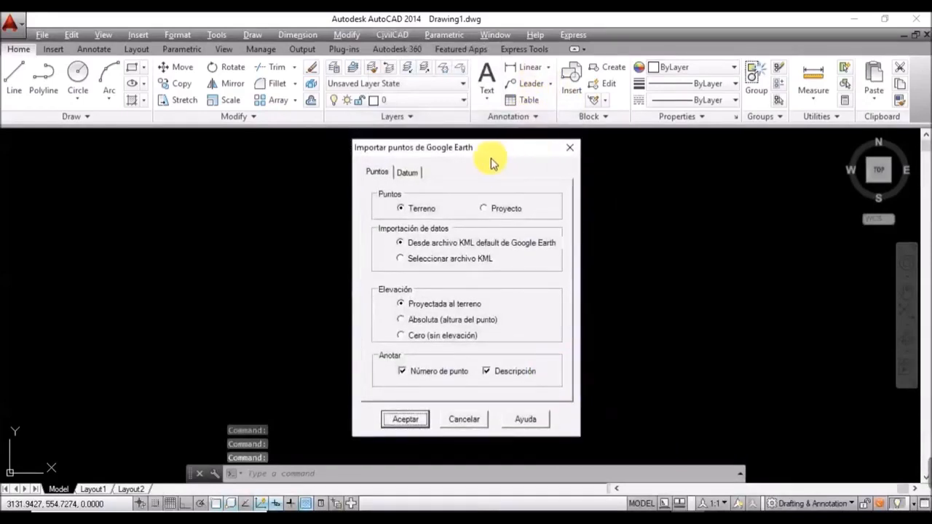
click(407, 173)
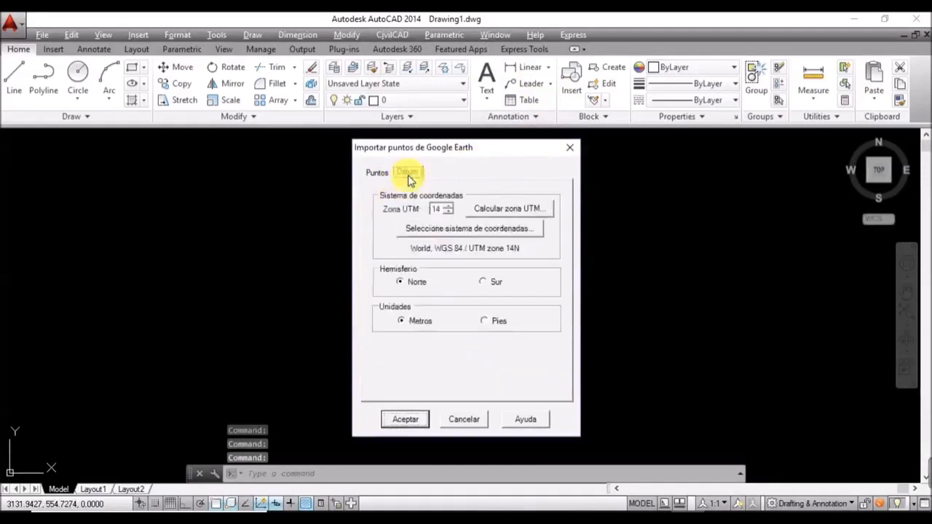
double_click(440, 210)
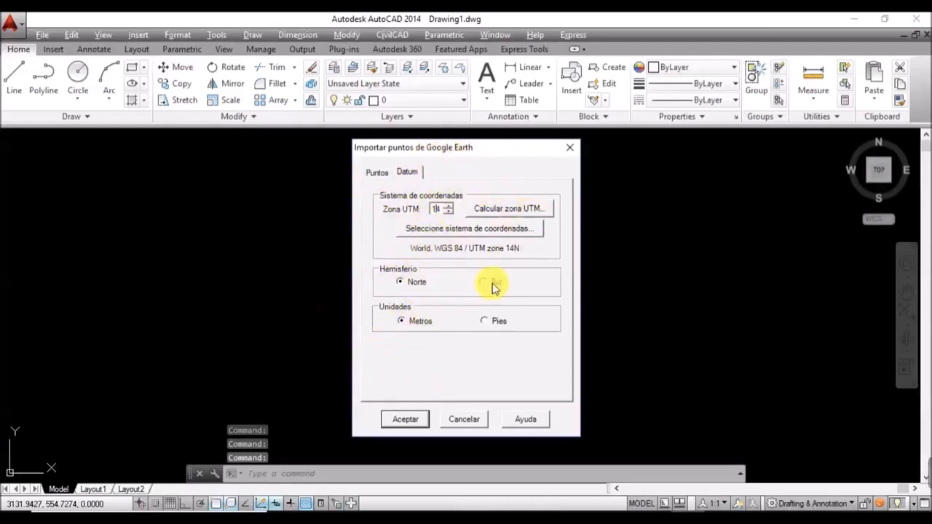
click(379, 176)
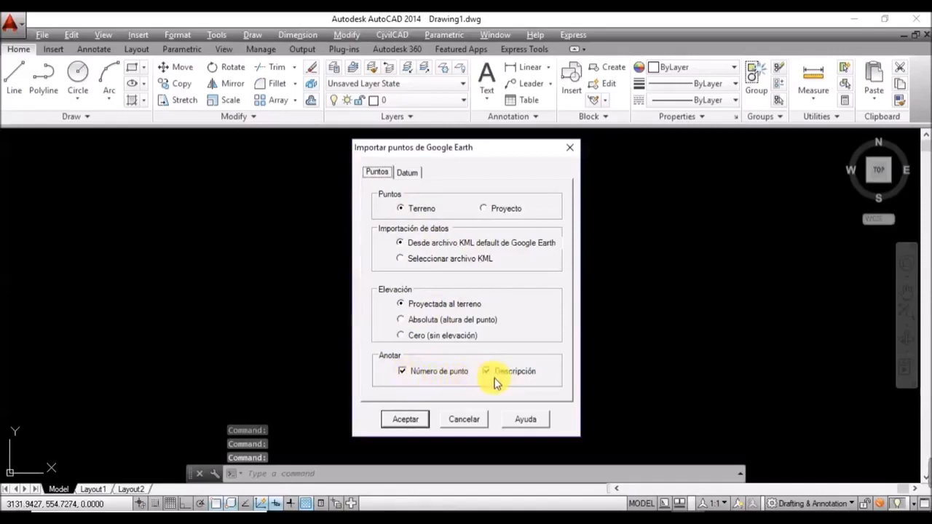
click(405, 420)
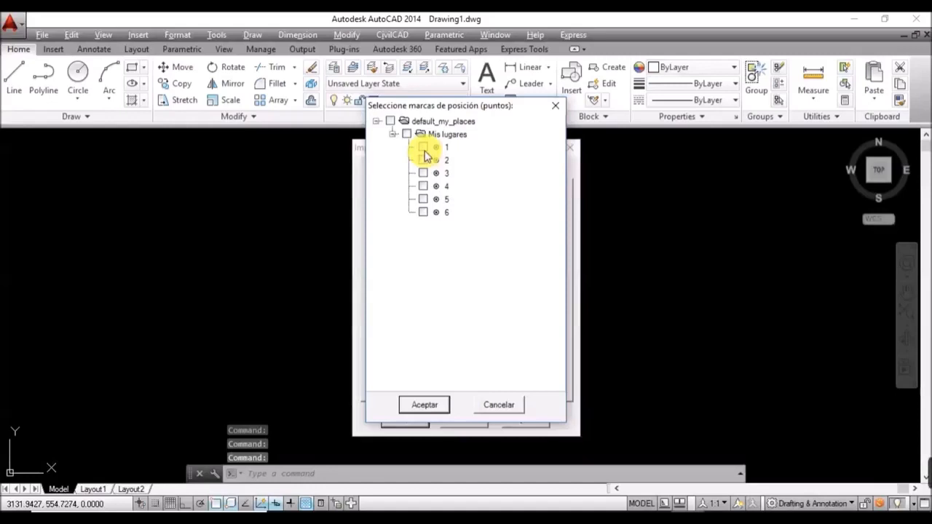
Step: Check placemarks 1 through 6 and import them into Drawing1.dwg as points
click(423, 148)
click(423, 159)
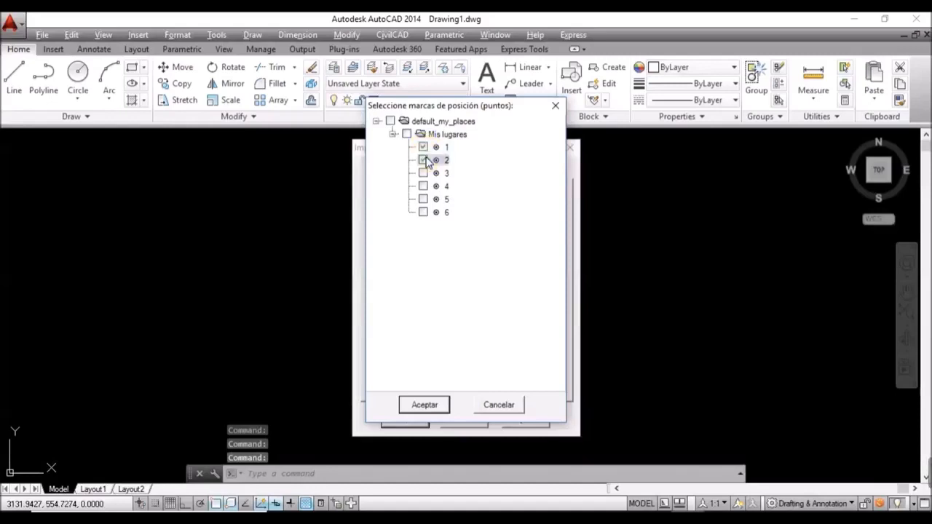
click(423, 173)
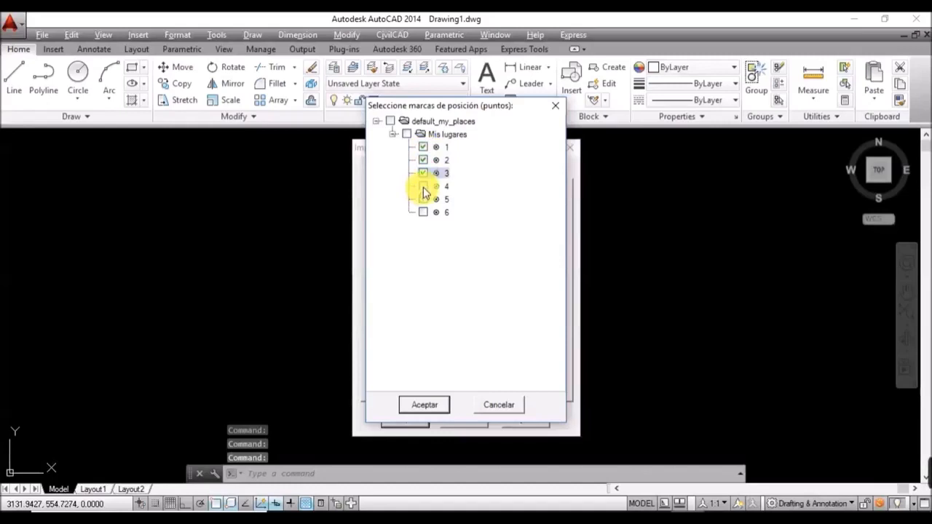
click(423, 187)
click(423, 199)
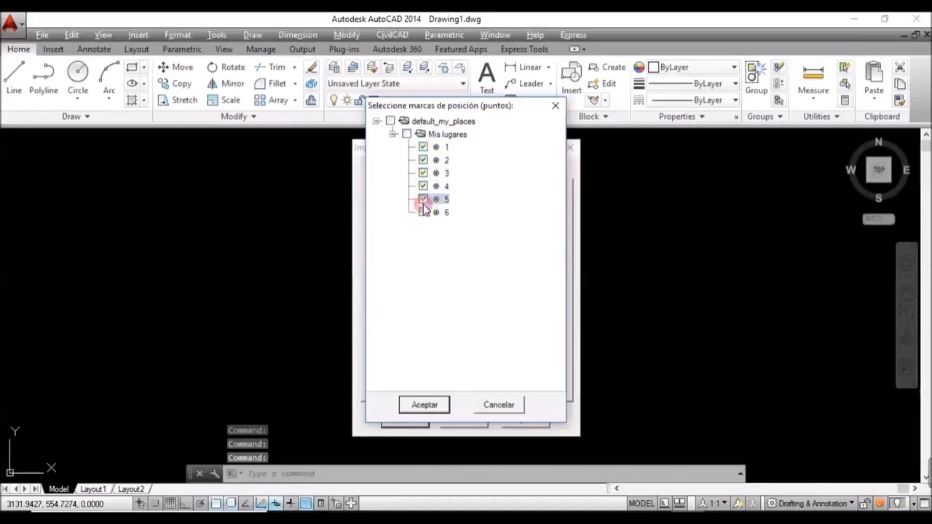
click(423, 212)
click(423, 212)
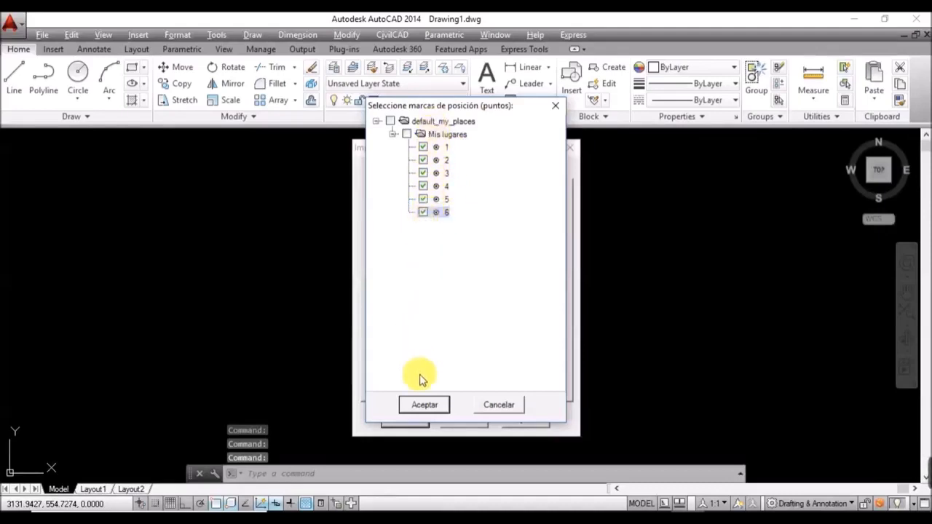
click(438, 406)
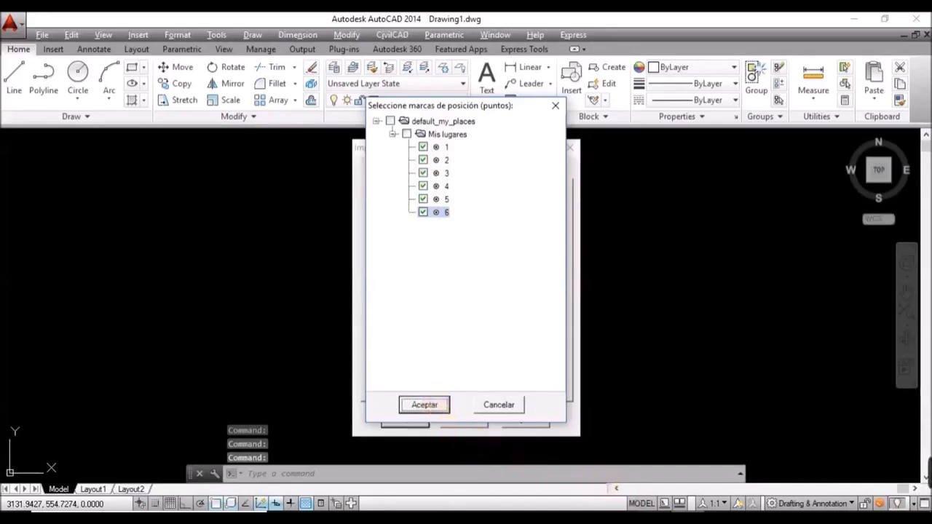
mouse_move(655, 522)
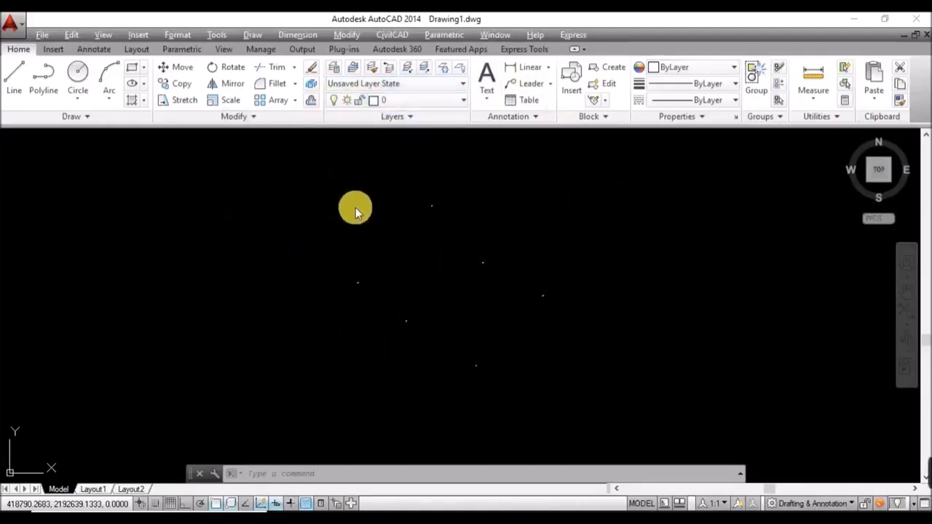
Step: Set the point style to circle-with-X at size 50 in absolute units
click(182, 35)
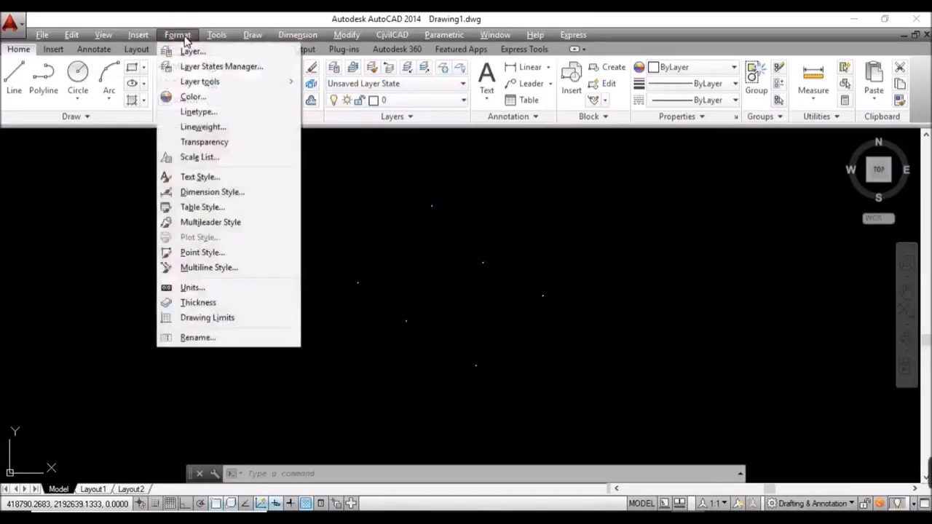
click(227, 257)
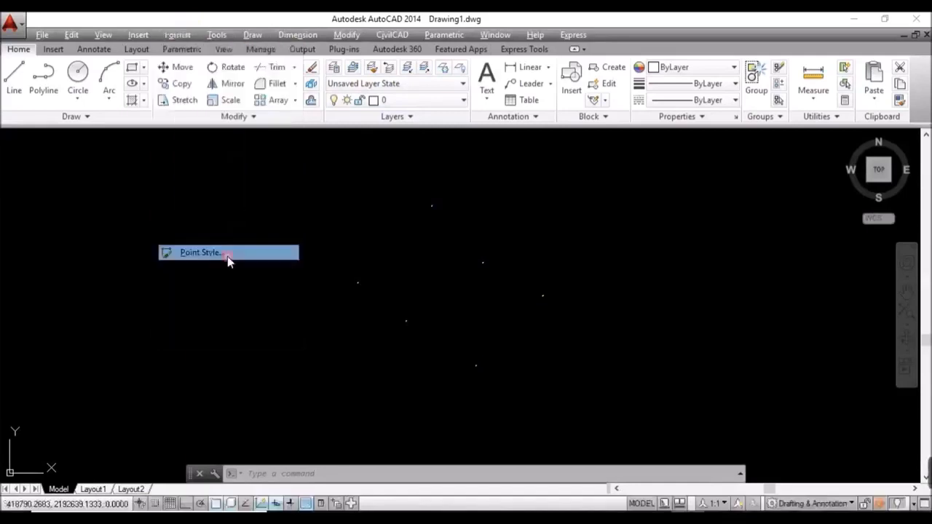
click(499, 201)
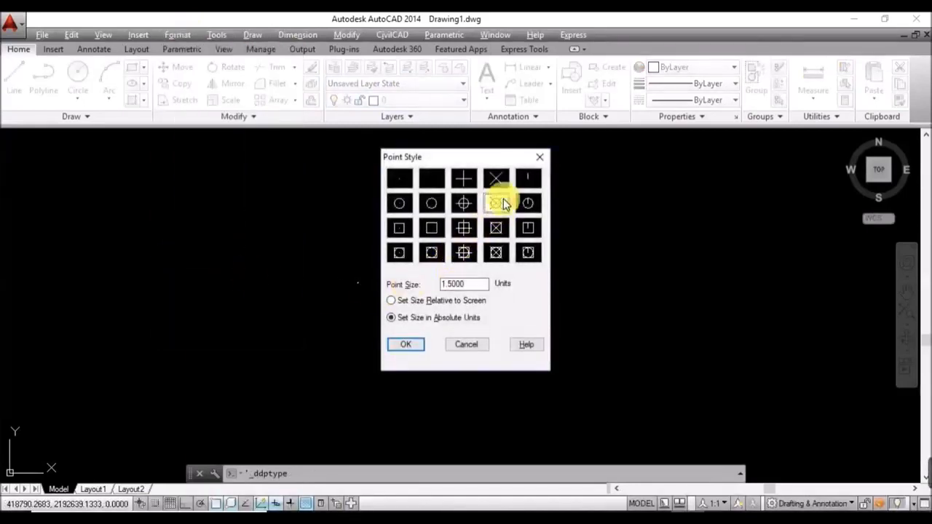
drag(479, 284, 459, 285)
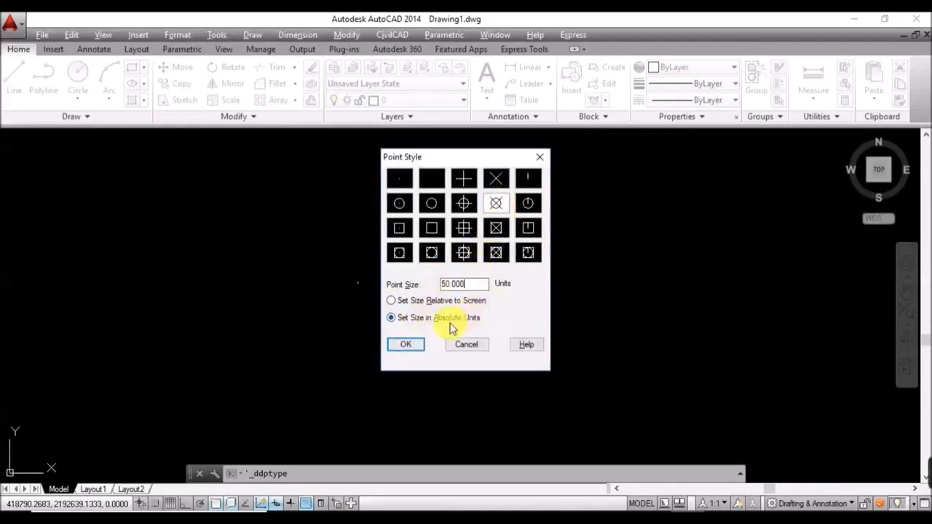
click(409, 345)
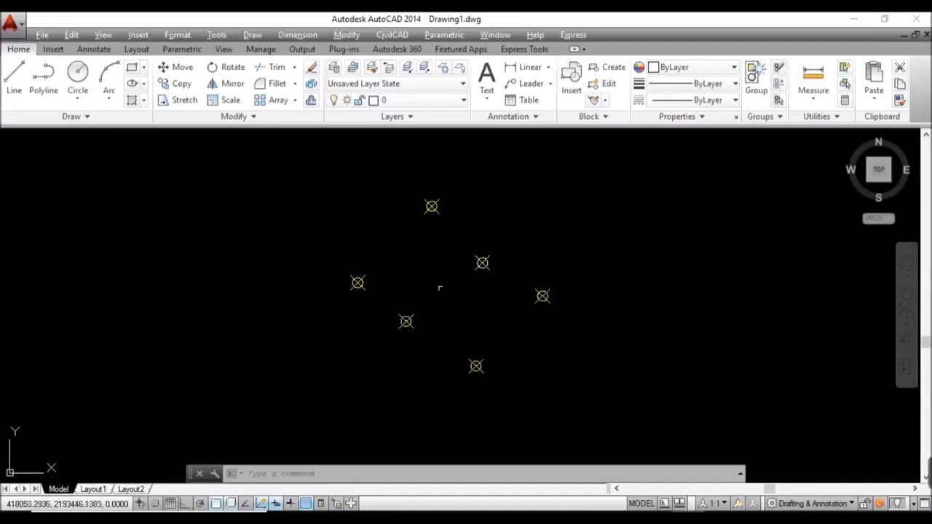
Step: Zoom in, pick one point-number label, and select all six matching labels at once
scroll(357, 284, up, 2)
scroll(359, 284, up, 5)
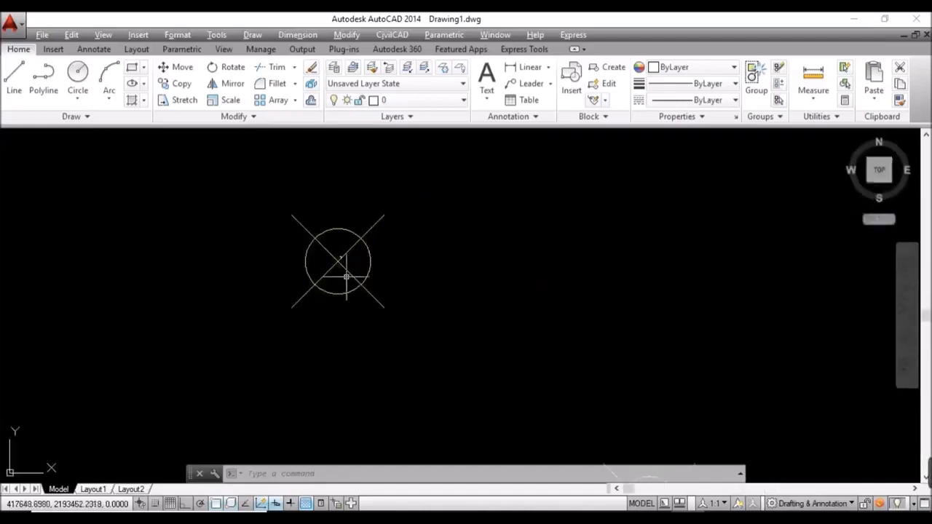
scroll(342, 259, up, 2)
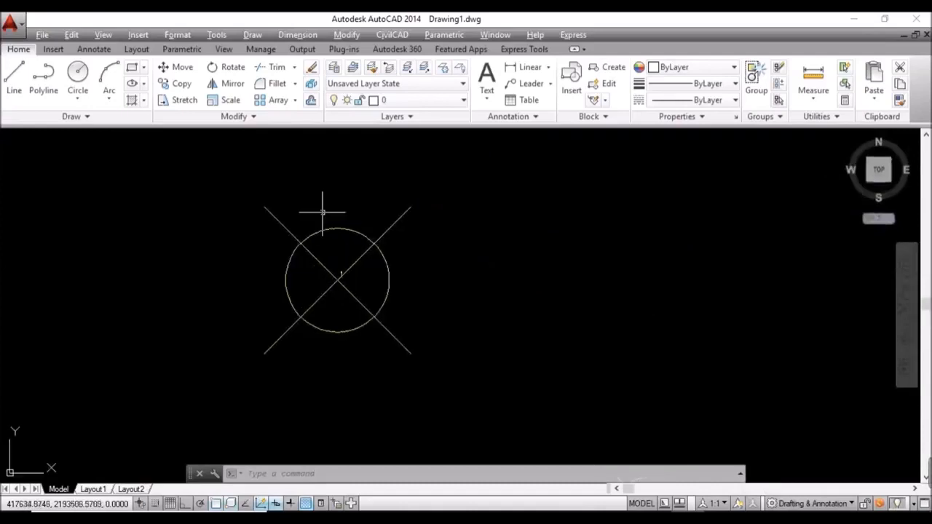
scroll(338, 280, up, 2)
click(341, 277)
scroll(451, 281, down, 8)
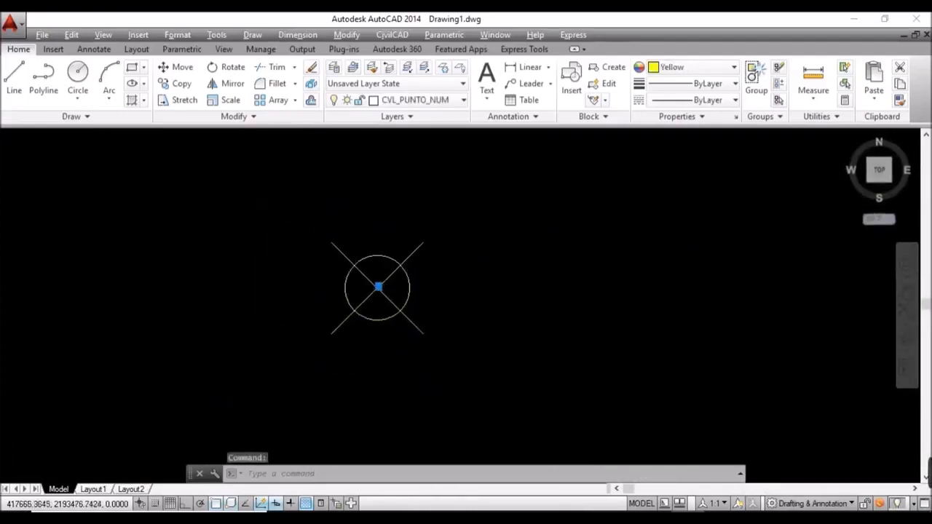
scroll(462, 281, up, 2)
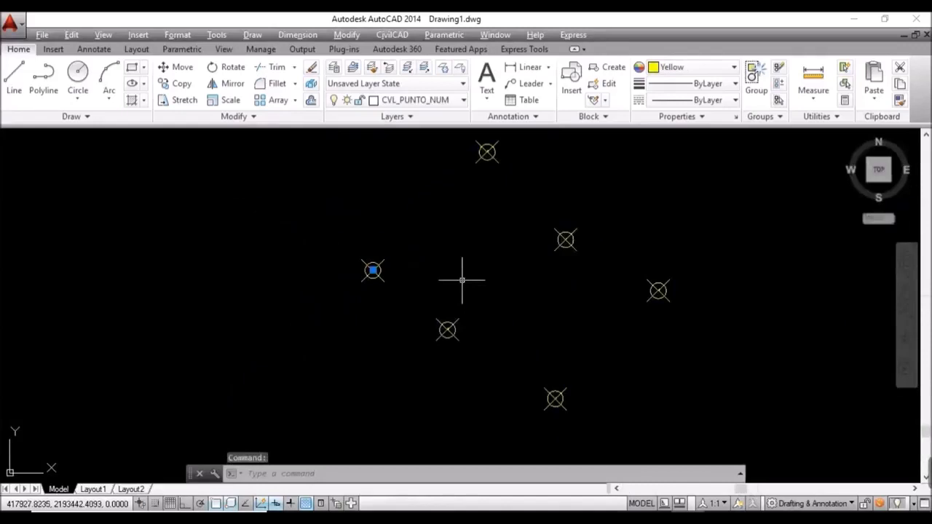
text(C)
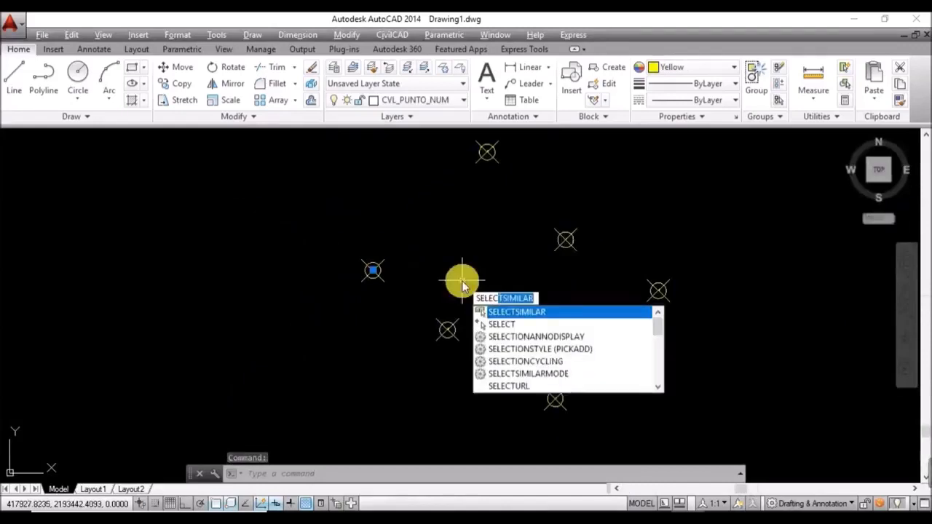
key(Return)
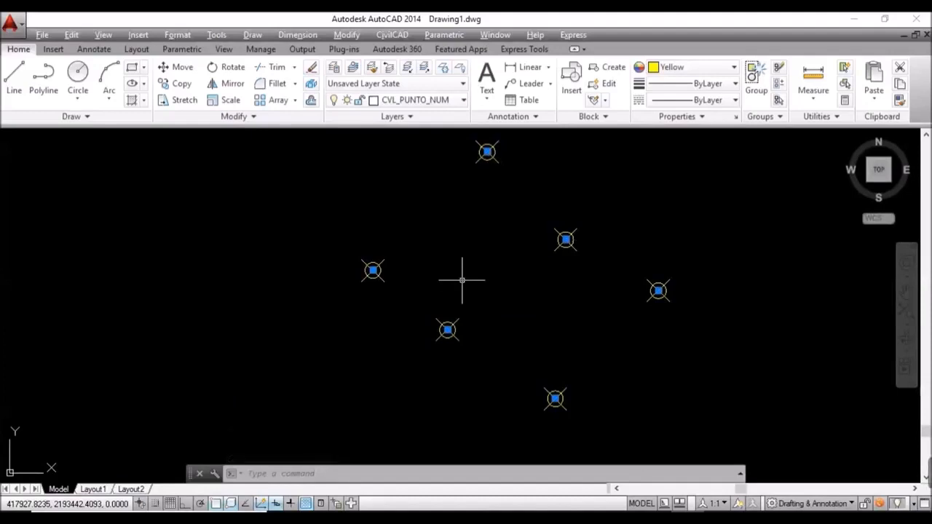
text(PR)
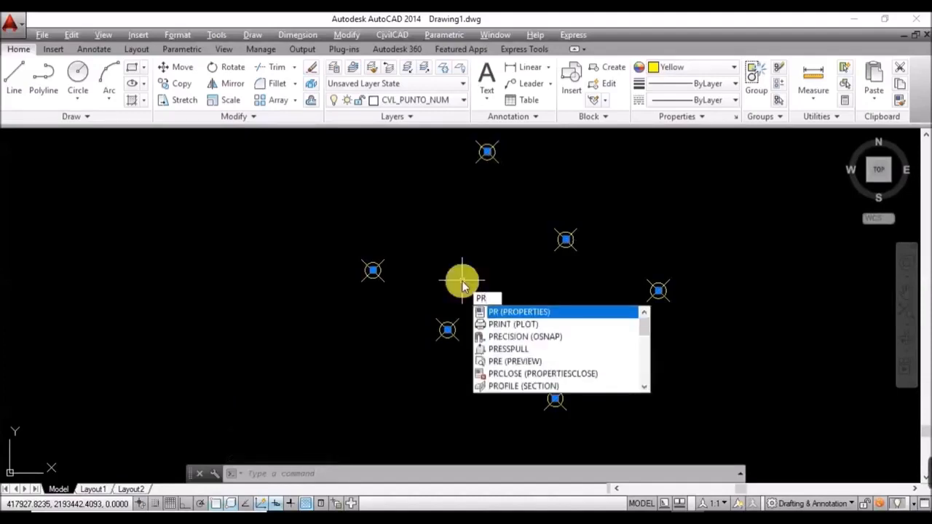
Step: Set the selected labels' text height to 50 in Properties, then deselect and recentre the view
key(Return)
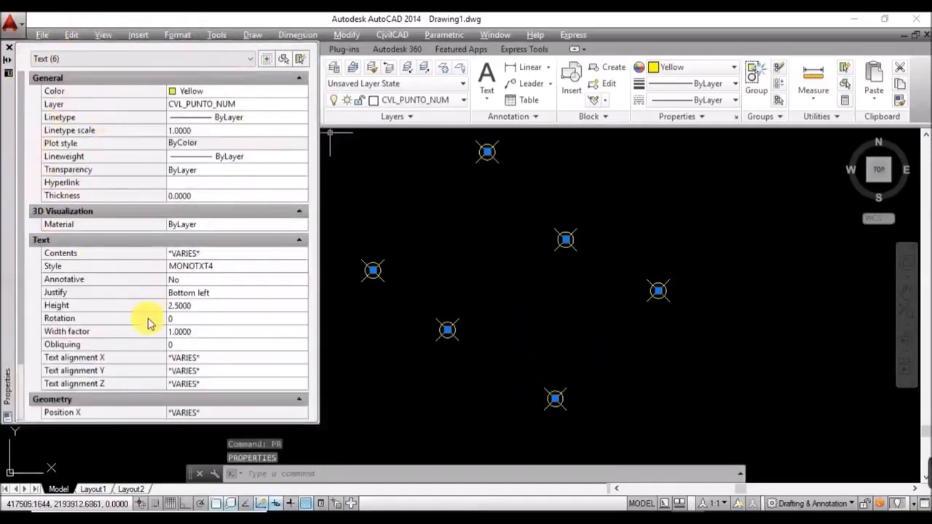
click(71, 306)
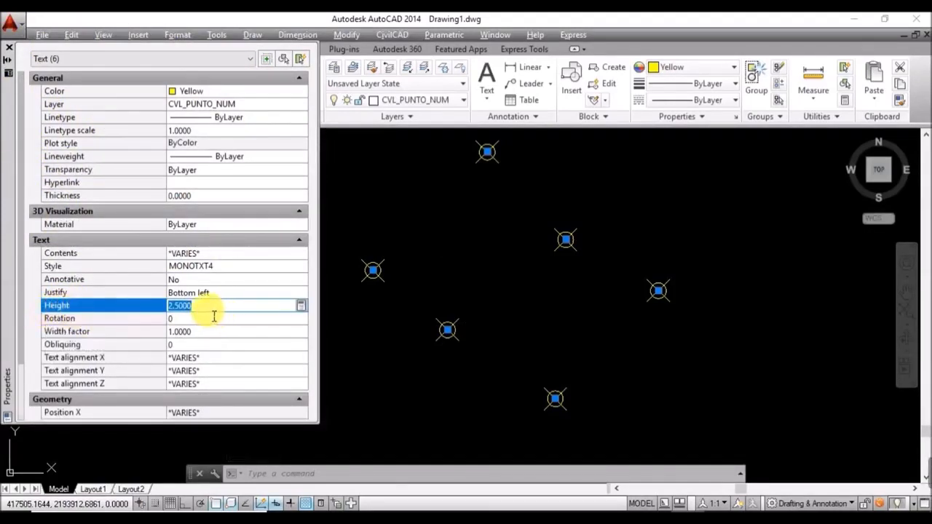
text(50.)
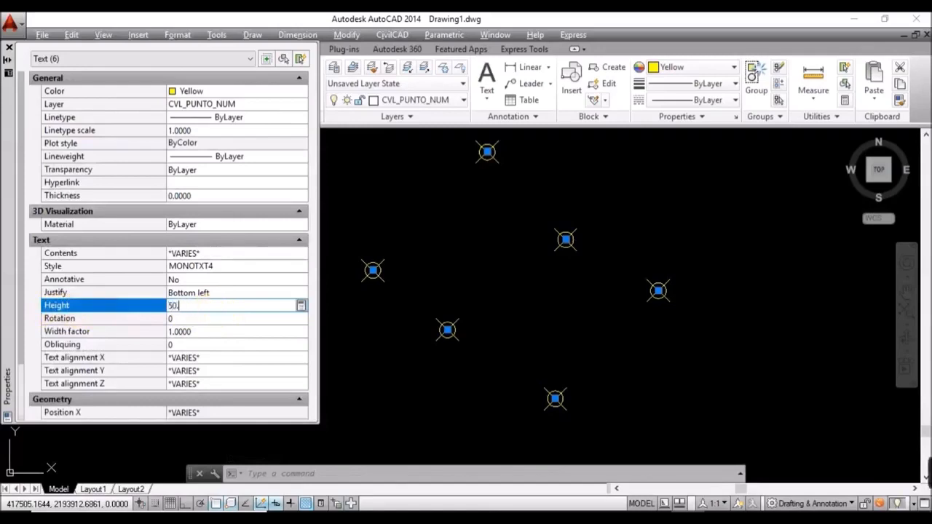
text(00)
key(Return)
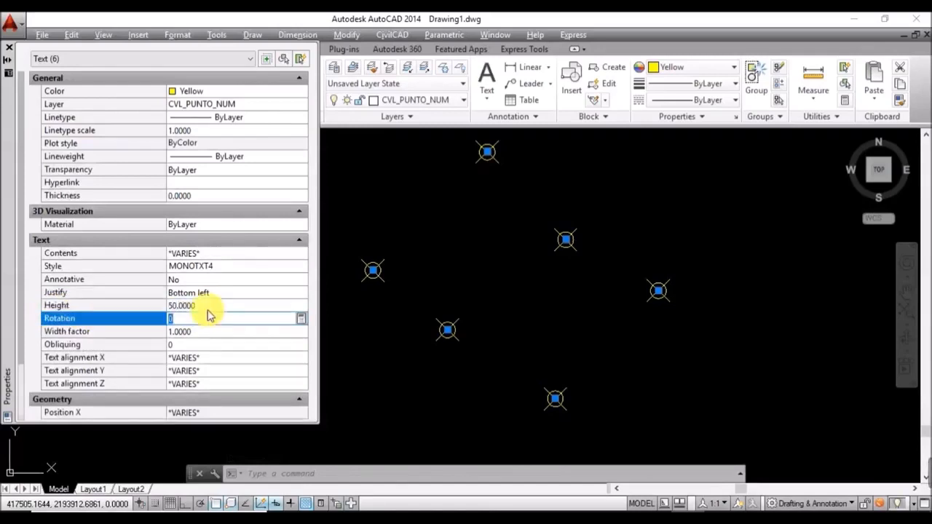
click(9, 48)
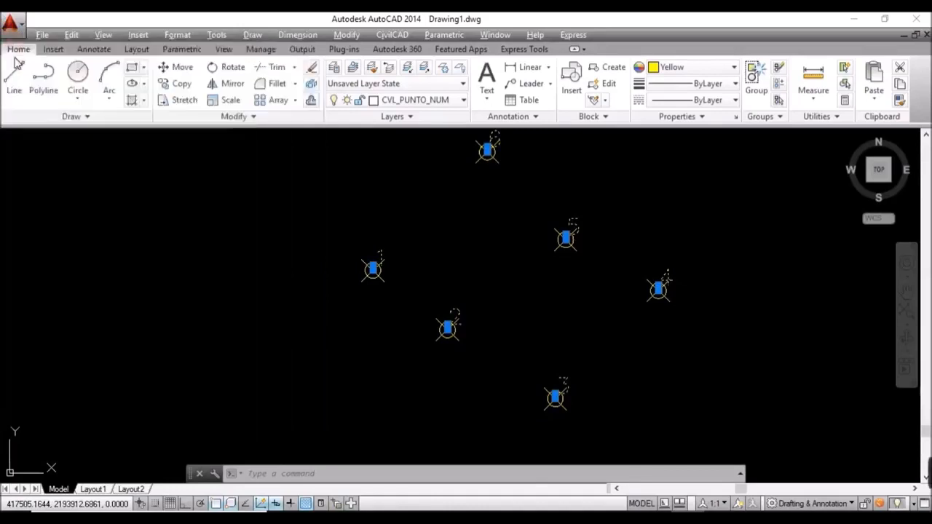
key(Escape)
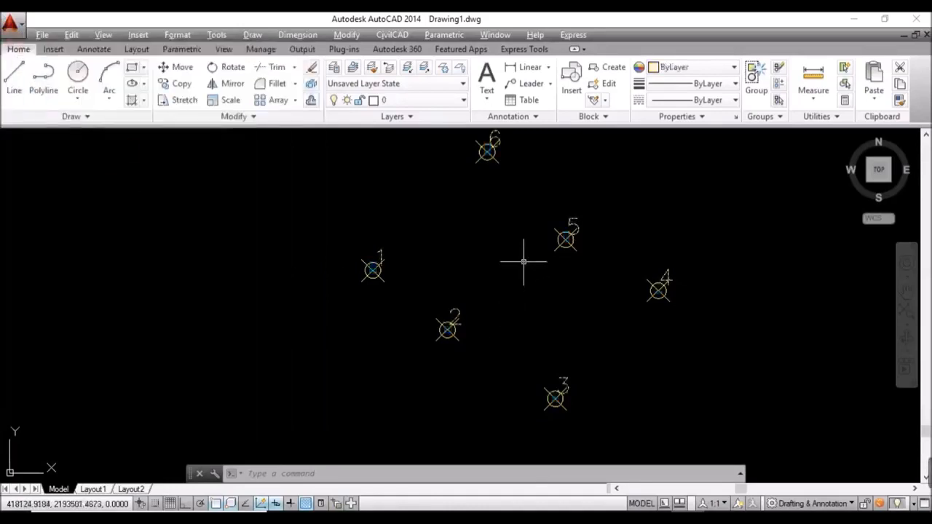
mouse_move(523, 262)
middle_down()
mouse_move(471, 308)
mouse_move(444, 299)
middle_up()
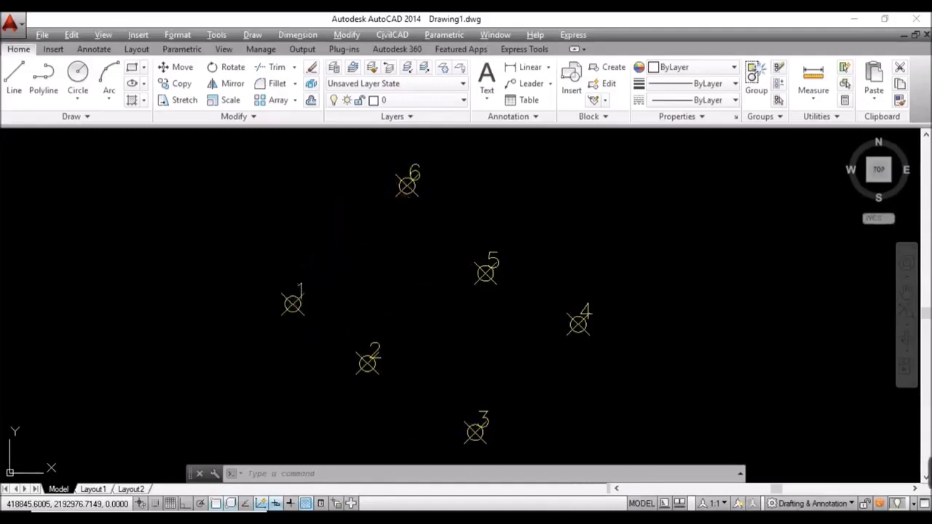
Step: Move the labels of points 1, 6 and 5 clear of their markers
click(294, 285)
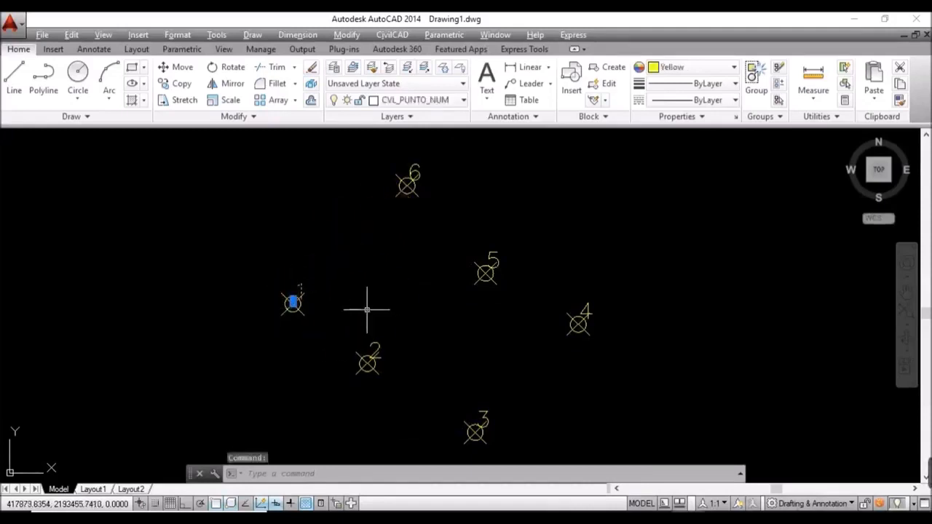
text(M)
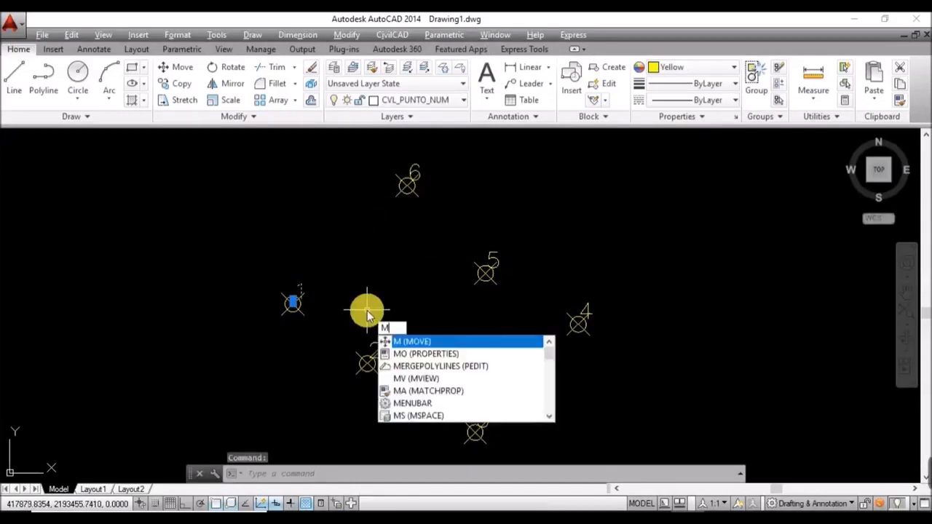
key(Return)
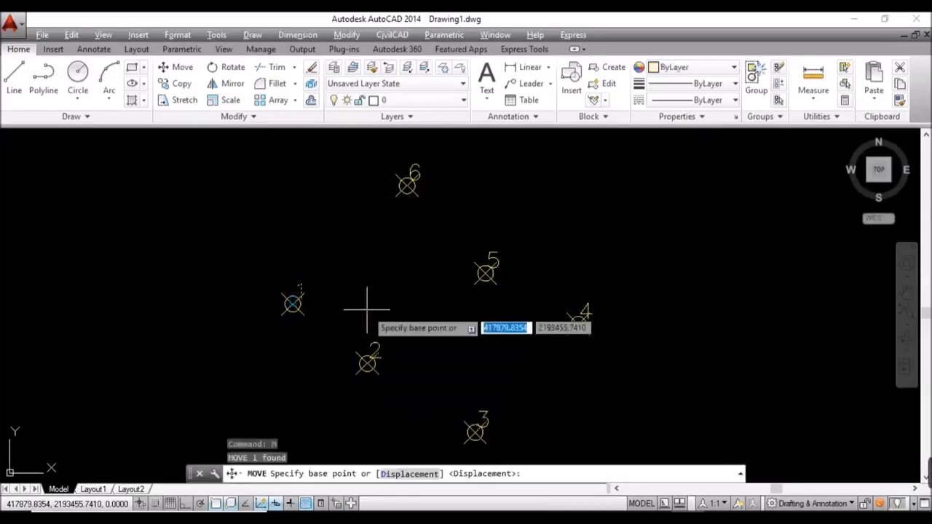
click(367, 309)
click(320, 308)
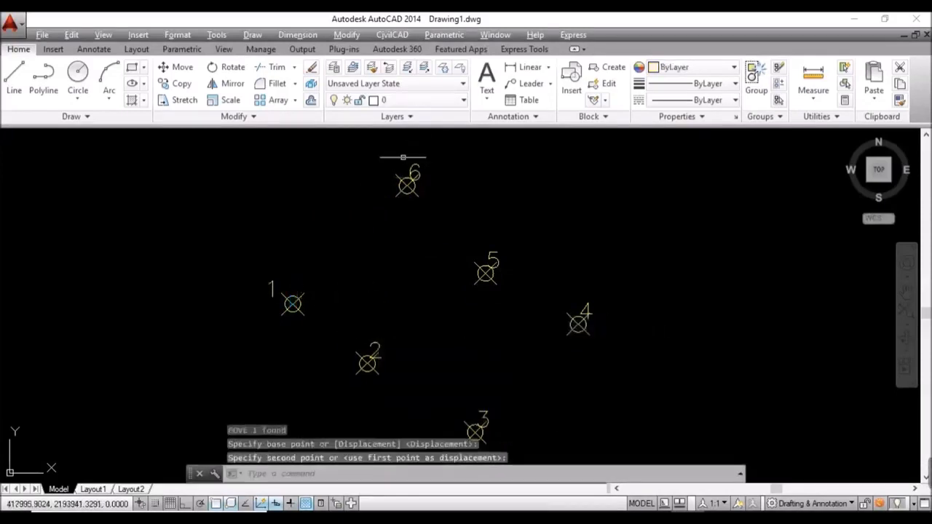
click(393, 183)
text(M)
key(Return)
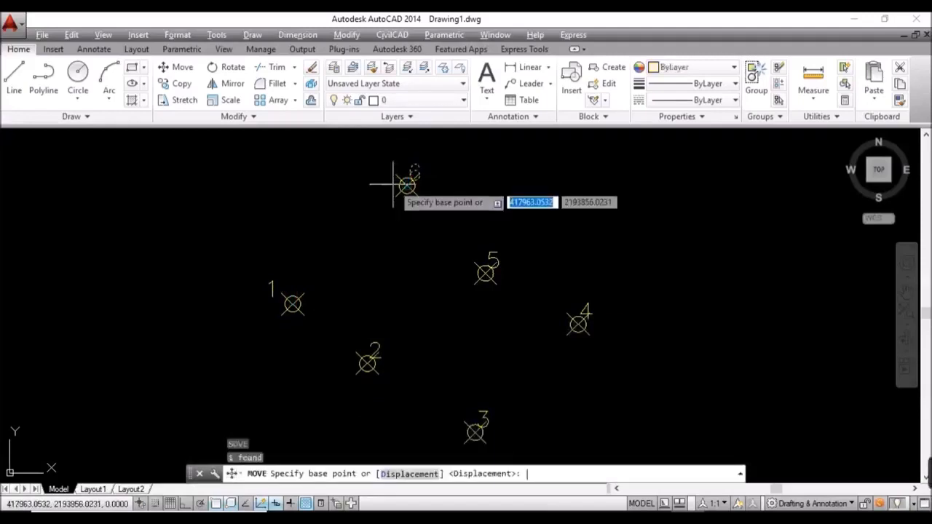
click(432, 208)
click(437, 204)
text(M)
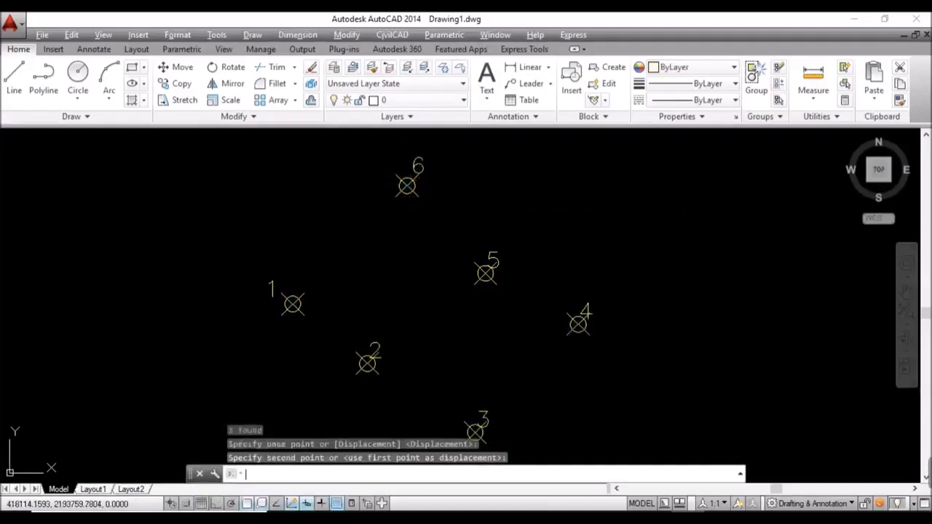
key(Return)
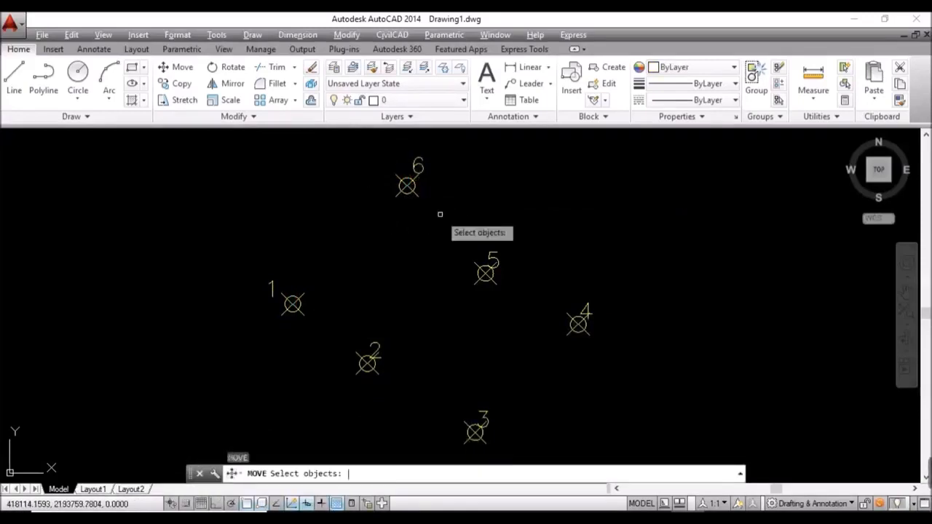
click(492, 258)
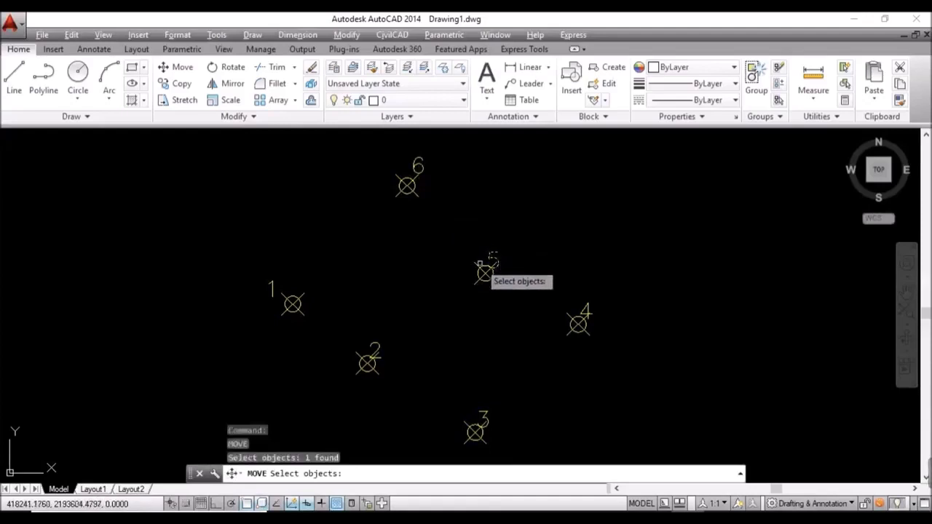
key(Return)
click(517, 289)
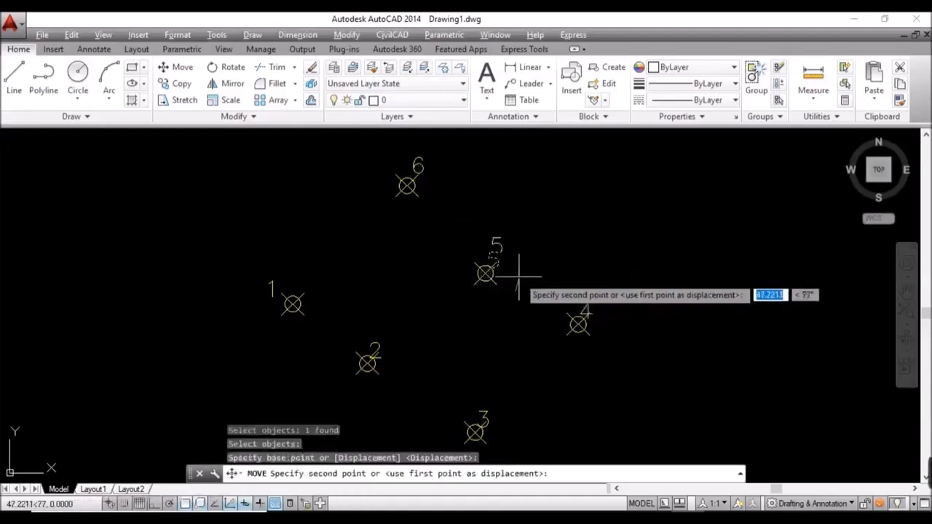
click(520, 279)
Step: Move labels 4, 3 and 2 beside their points, then zoom out and recentre
click(589, 302)
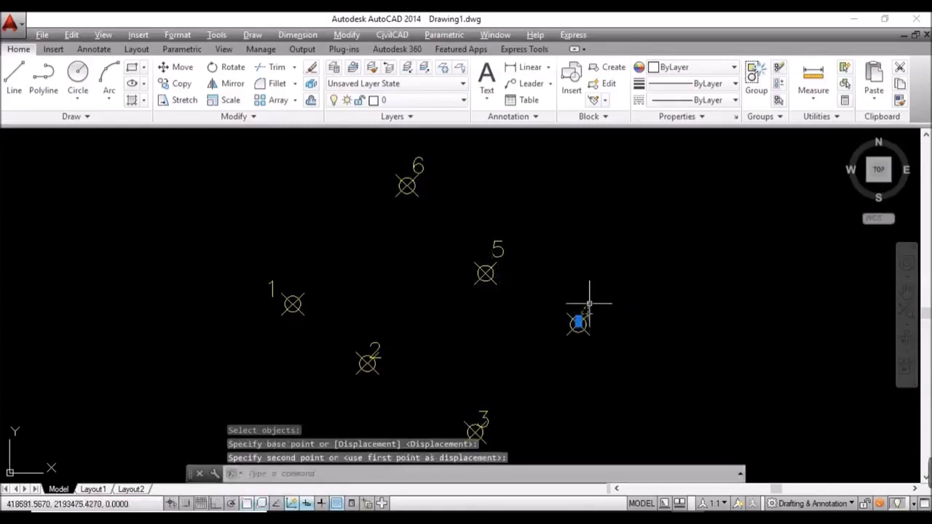
text(m)
key(Return)
click(629, 376)
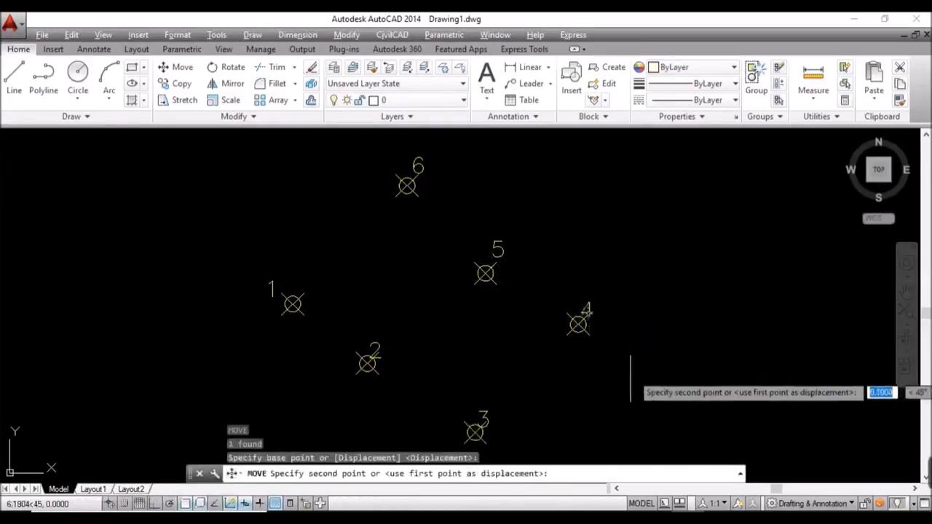
click(639, 378)
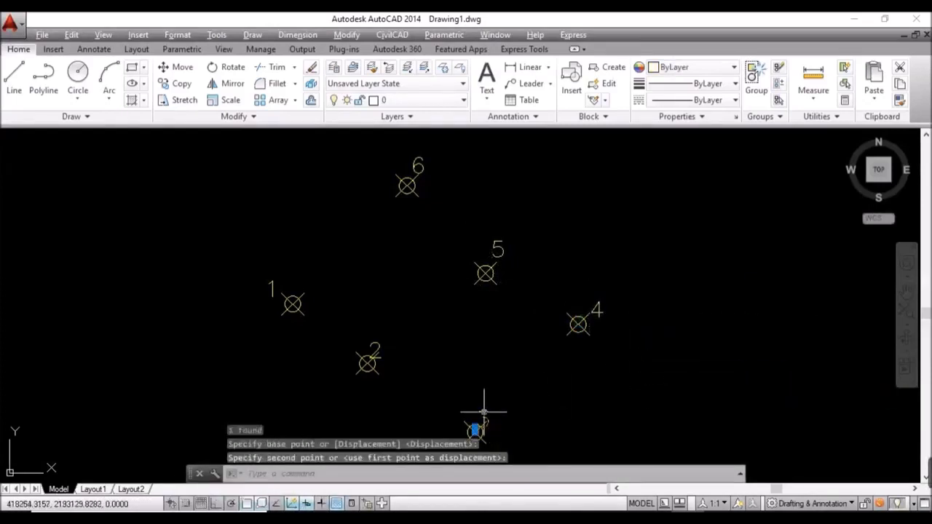
text(m)
key(Return)
click(510, 427)
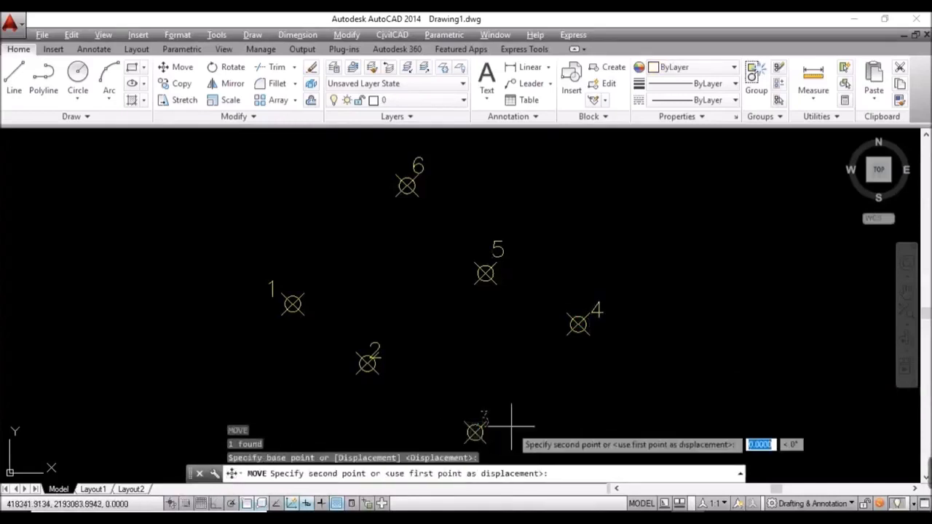
click(523, 447)
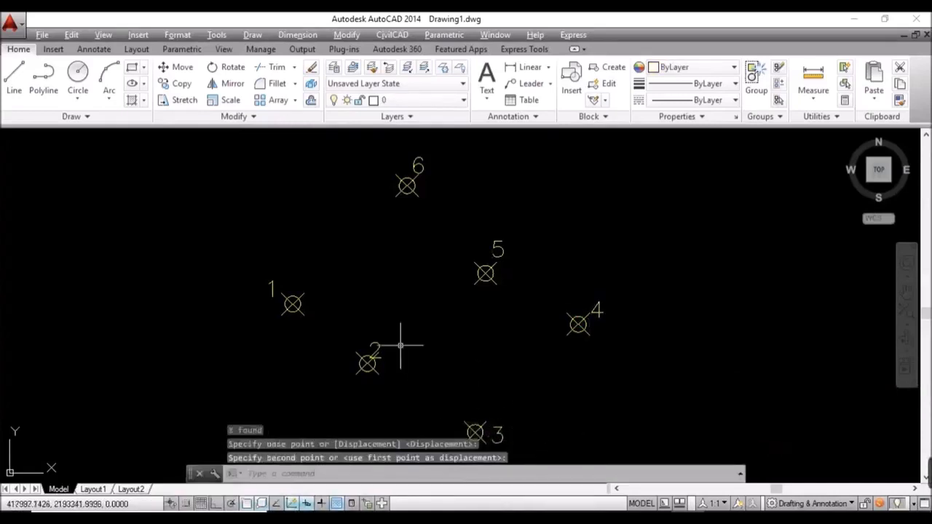
click(370, 347)
text(m)
key(Return)
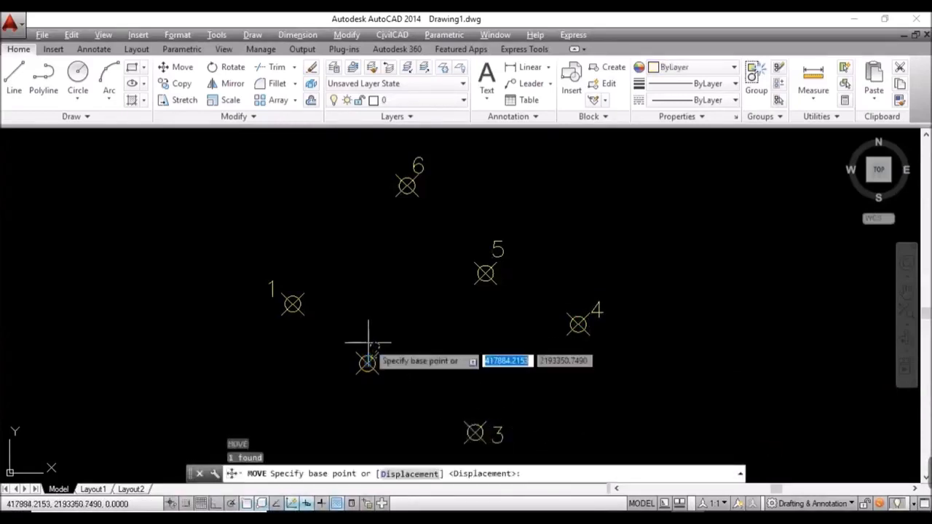
click(416, 371)
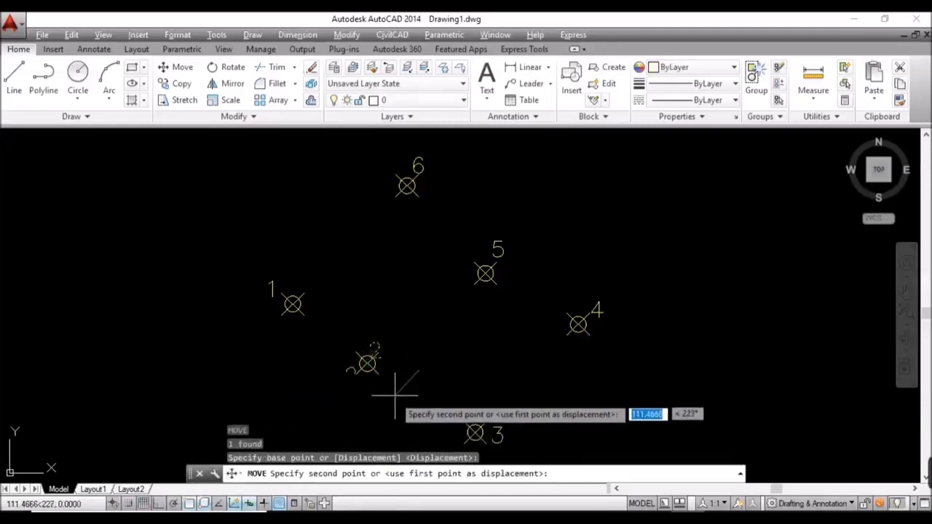
click(395, 396)
scroll(441, 301, down, 2)
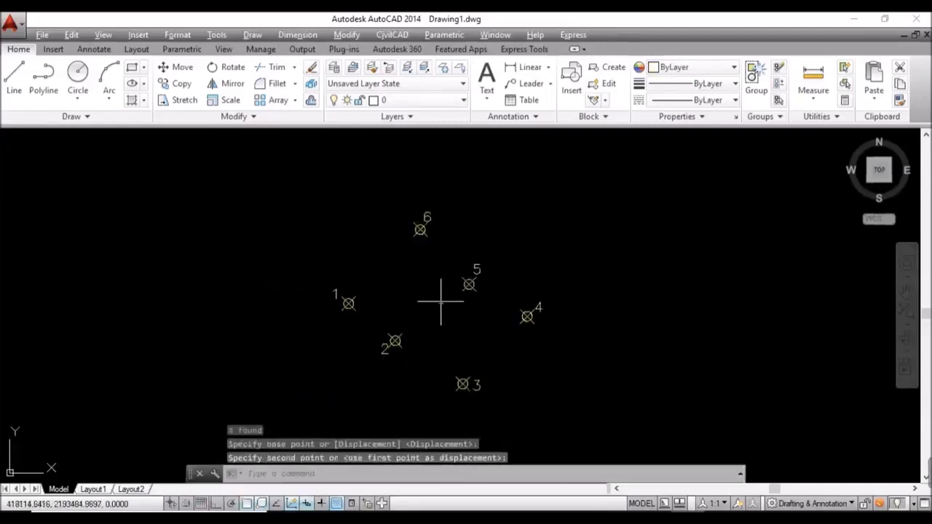
mouse_move(441, 301)
middle_down()
mouse_move(418, 302)
mouse_move(410, 316)
middle_up()
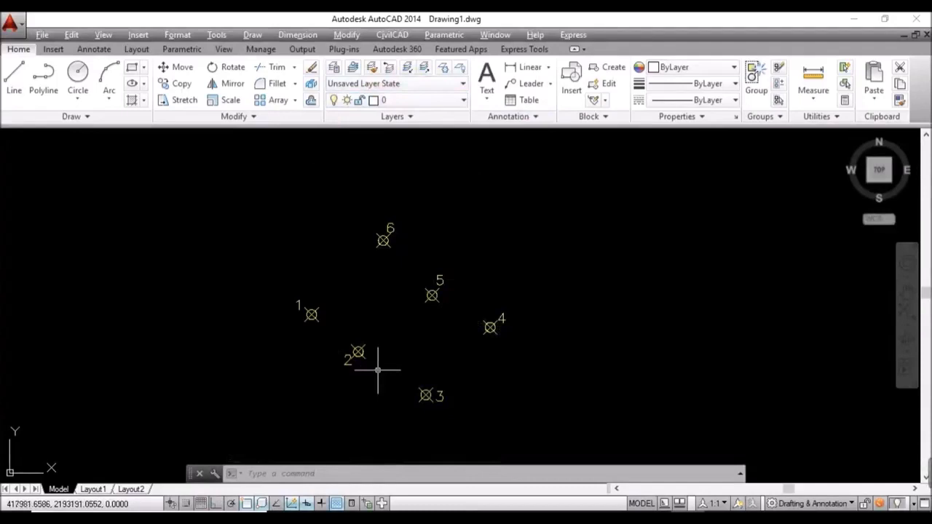
Step: In the Layer manager, add three new layers named POLIGONAL, SATELITE and MV
text(LAY)
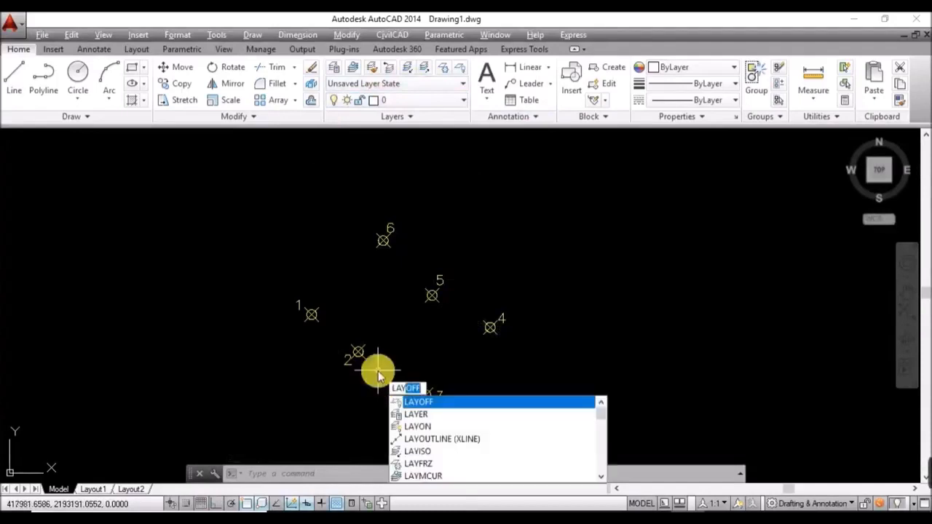
key(BackSpace)
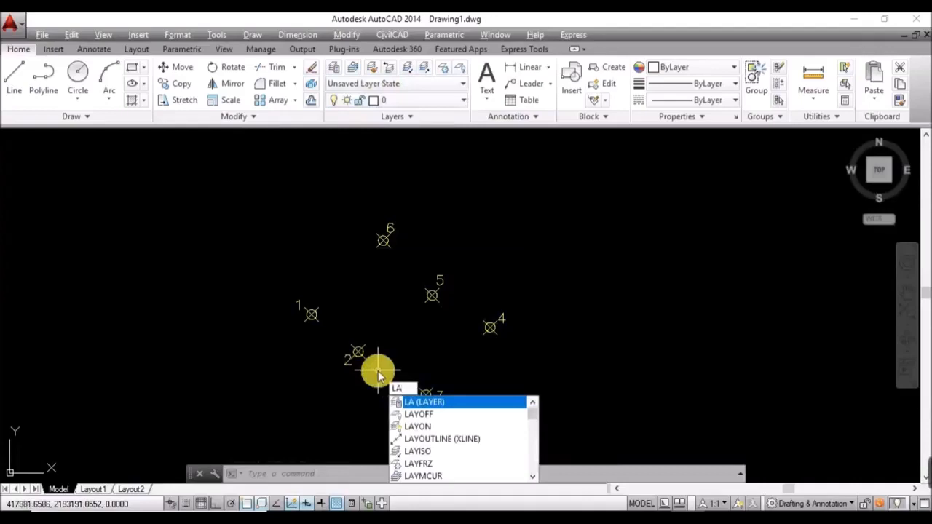
key(Return)
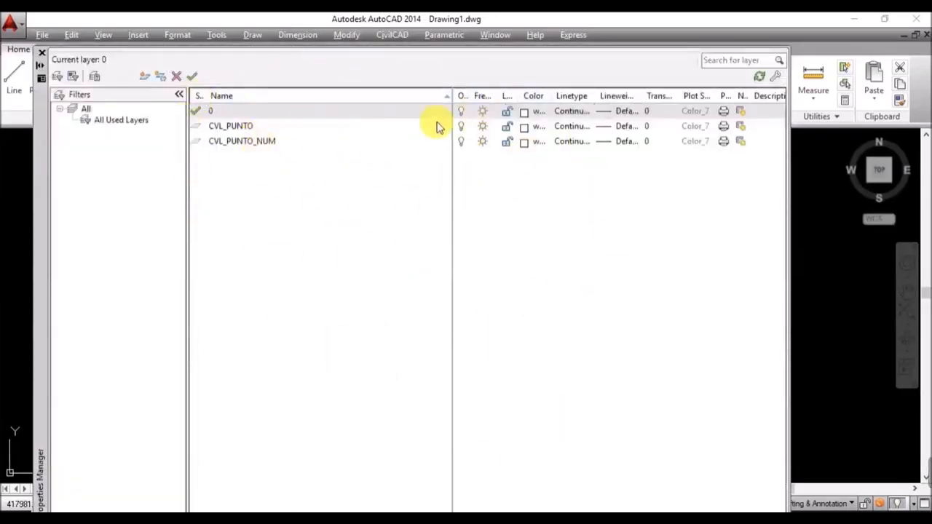
click(143, 78)
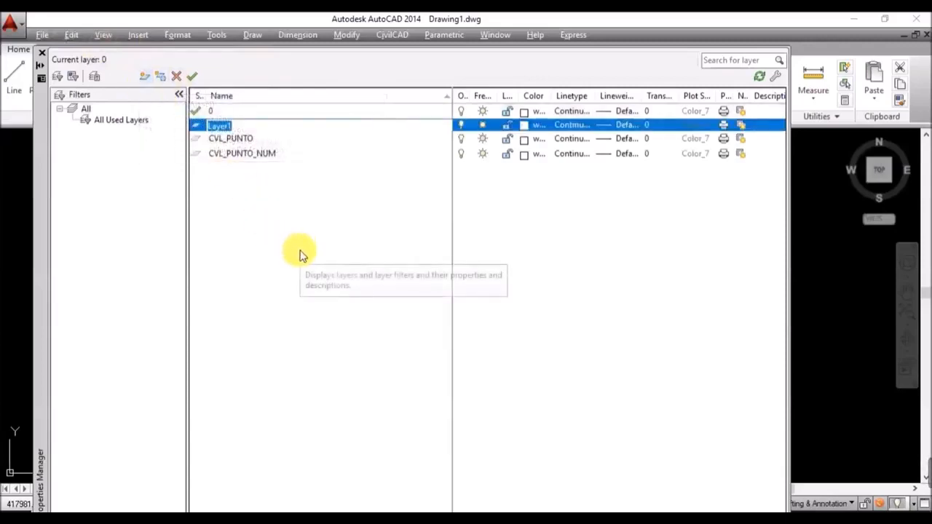
text(POLIGONAL)
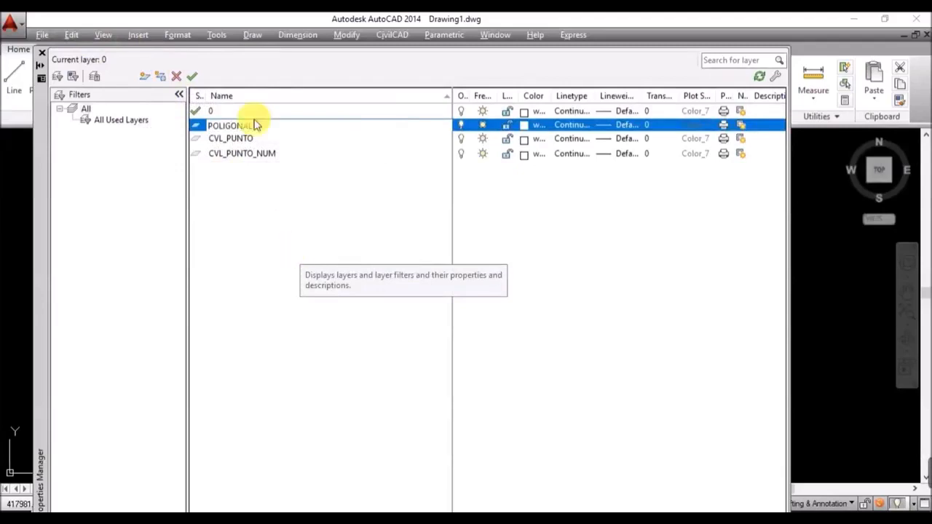
click(146, 76)
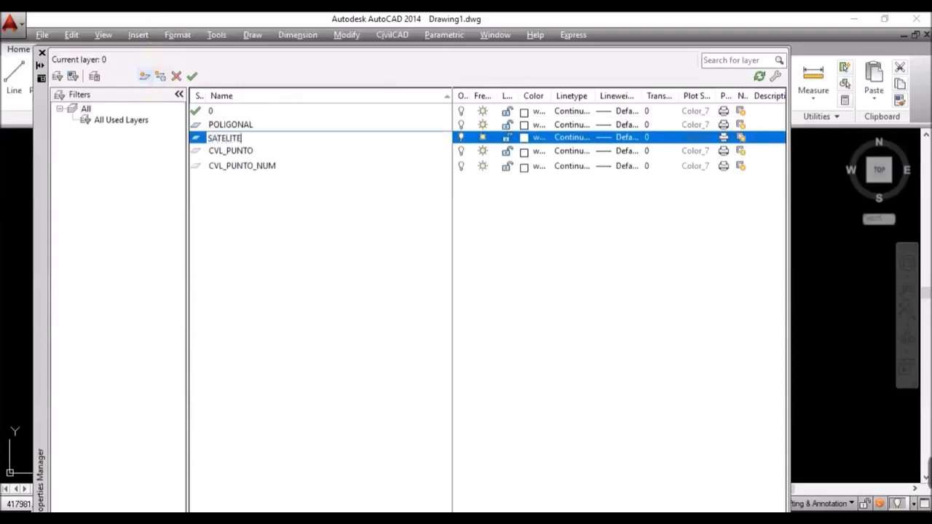
click(146, 76)
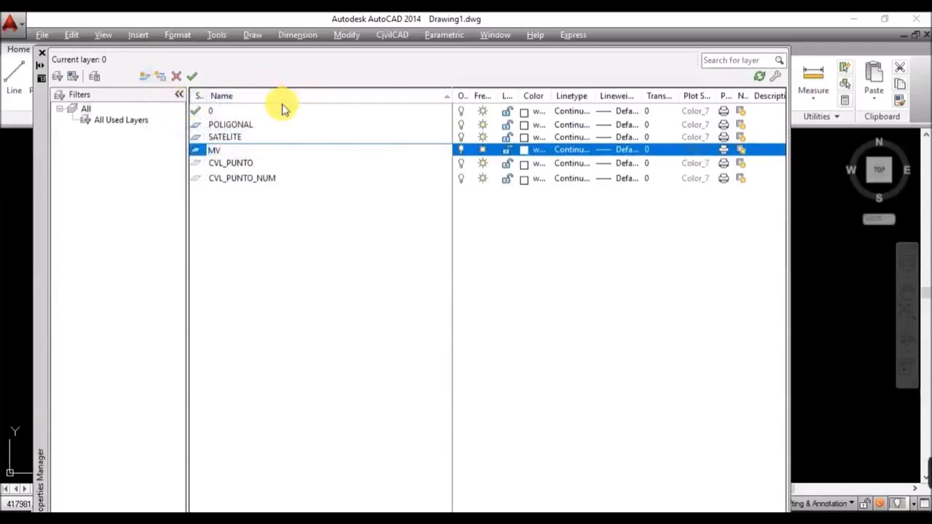
Step: Give POLIGONAL the colour magenta and SATELITE blue, then close the layer manager
click(268, 125)
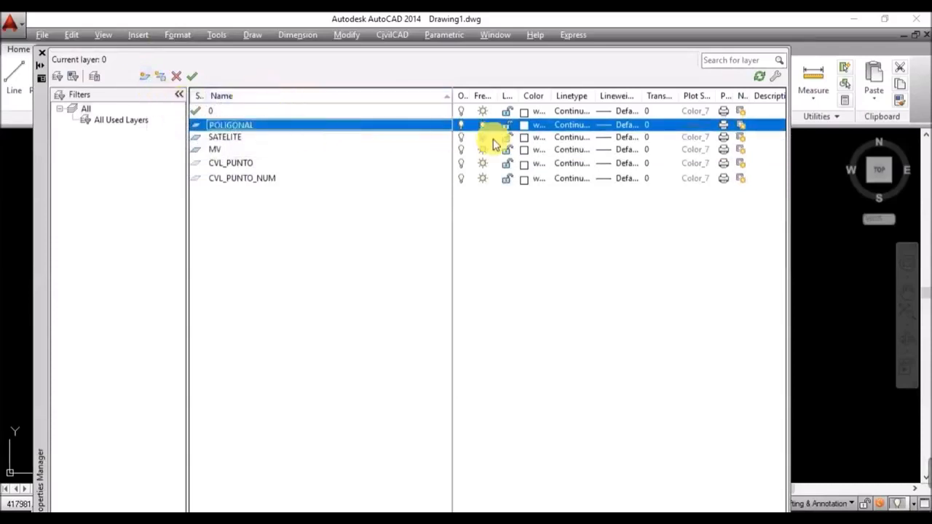
click(525, 126)
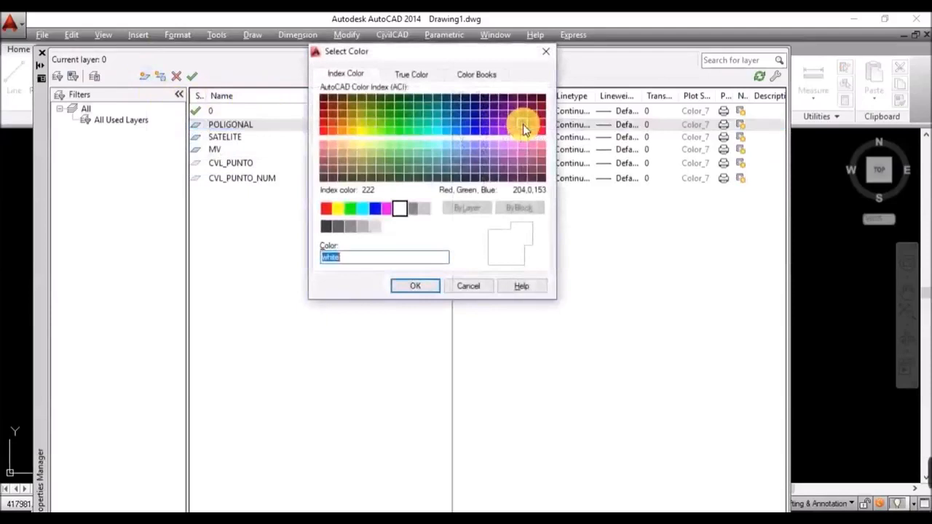
click(387, 209)
click(420, 285)
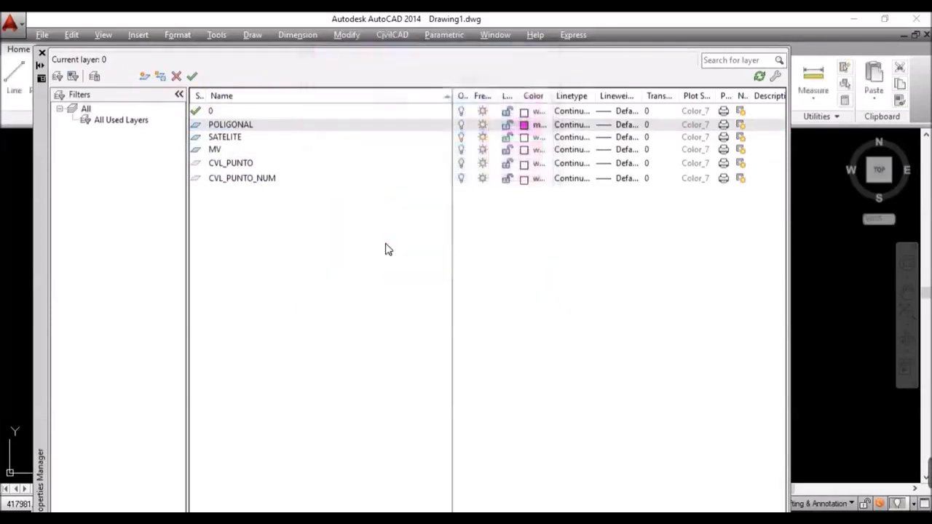
click(226, 139)
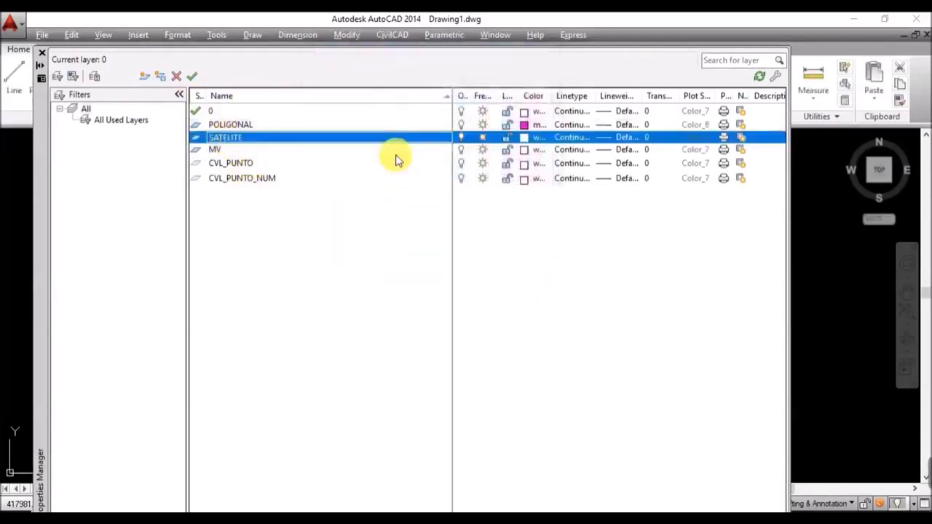
click(525, 139)
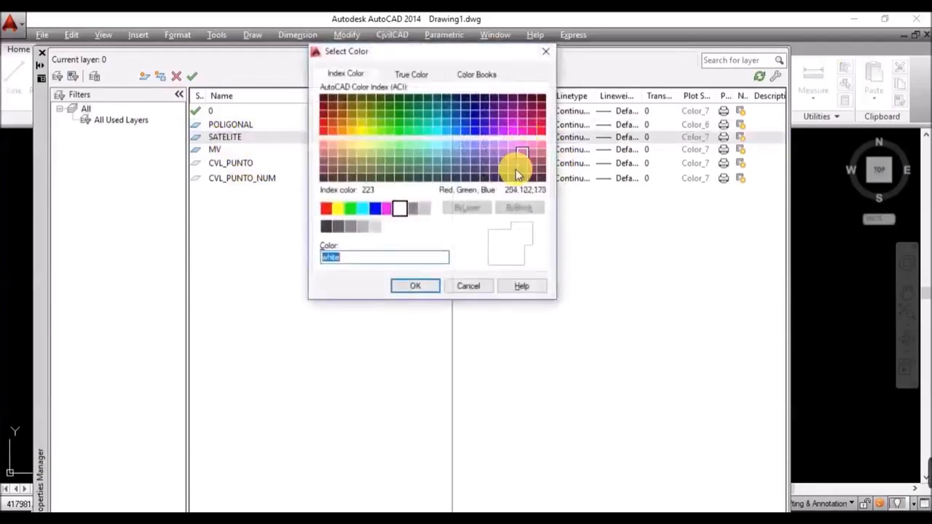
click(375, 211)
click(417, 286)
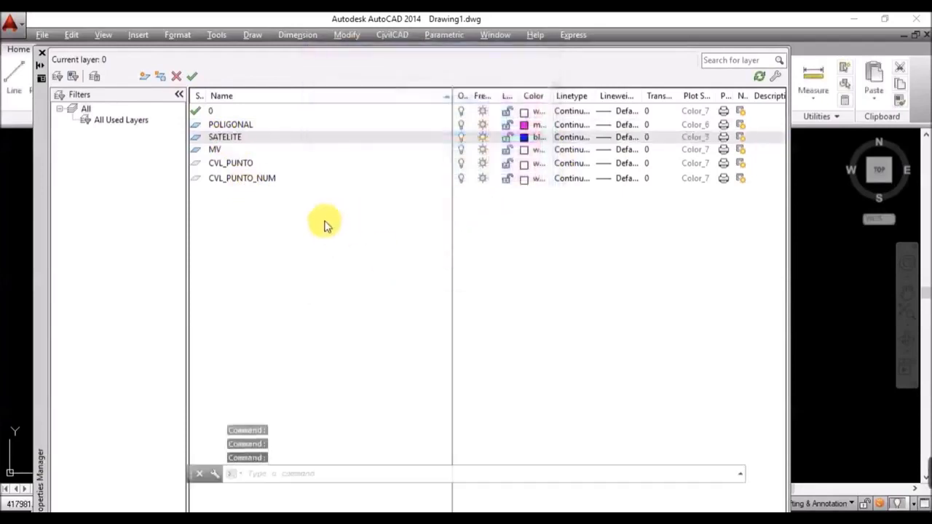
click(238, 150)
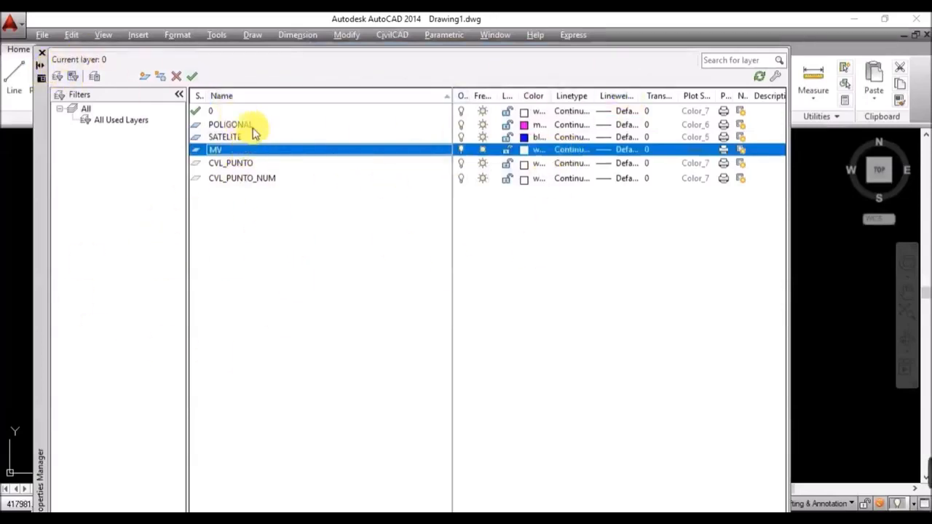
click(42, 57)
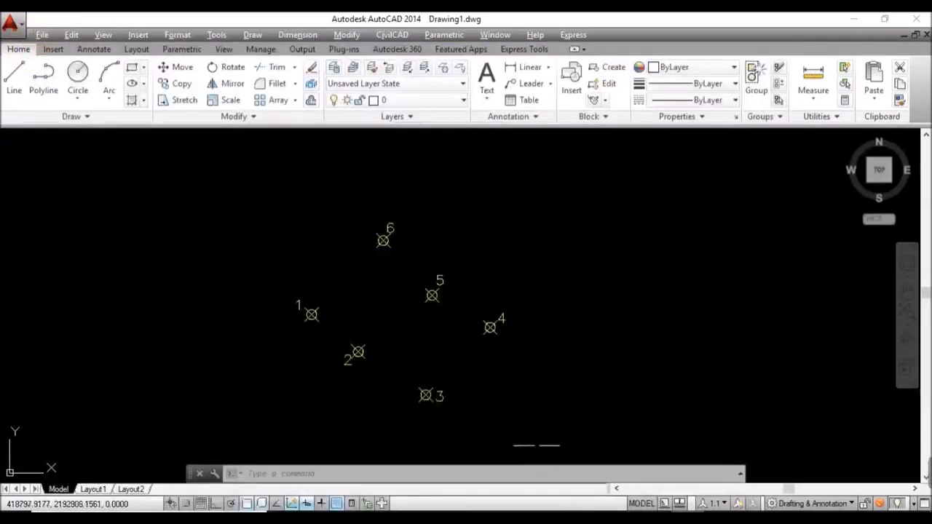
Step: Window-select the six points and labels, put them on POLIGONAL with colour ByLayer
click(537, 422)
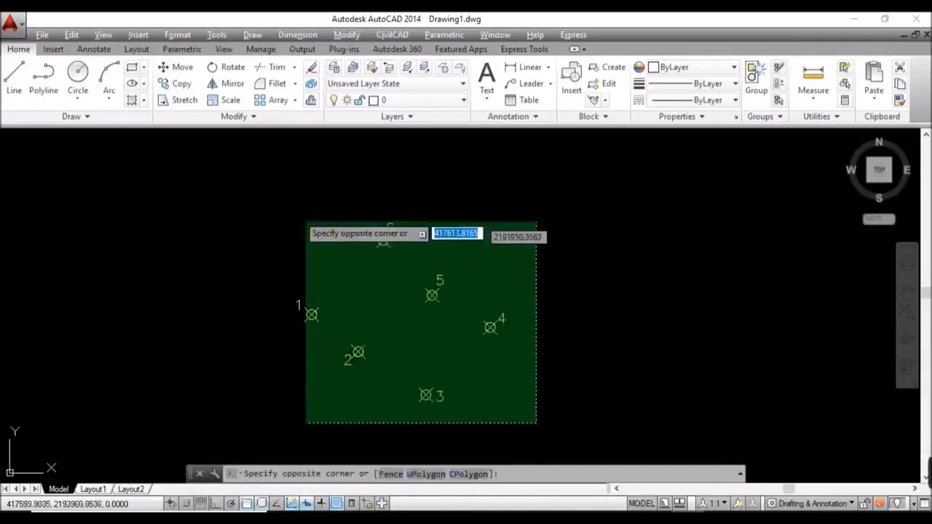
click(204, 188)
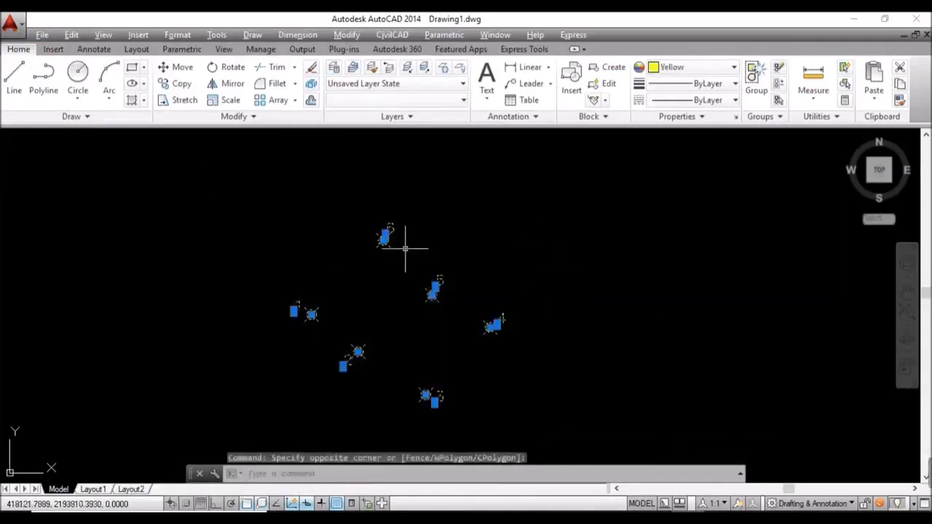
click(441, 100)
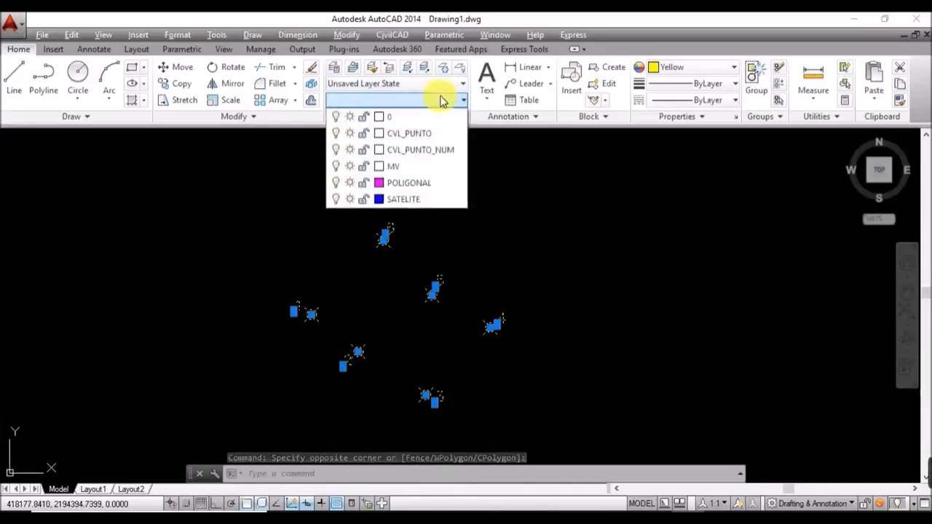
click(420, 185)
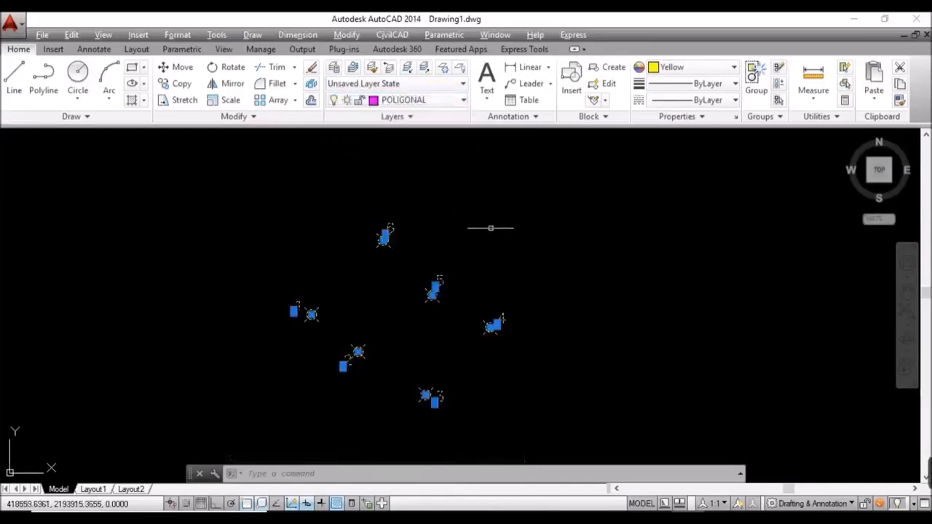
click(721, 67)
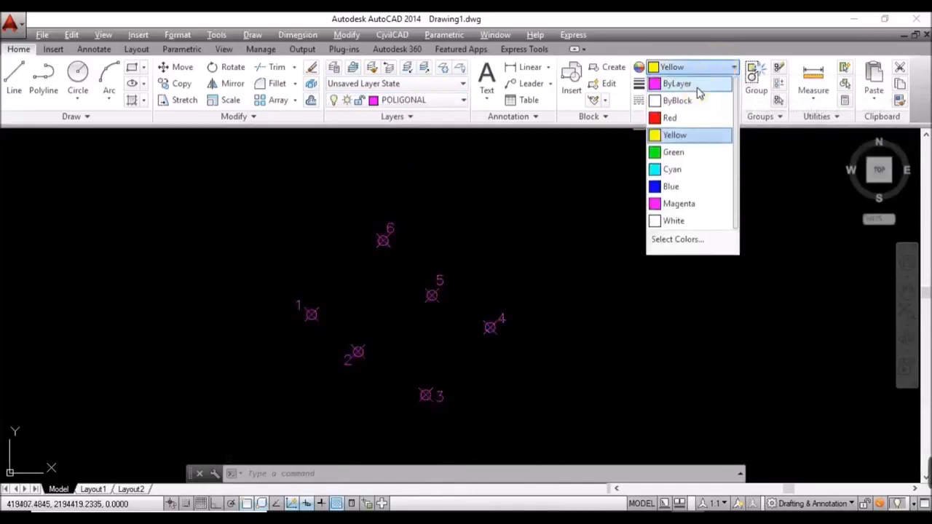
click(696, 84)
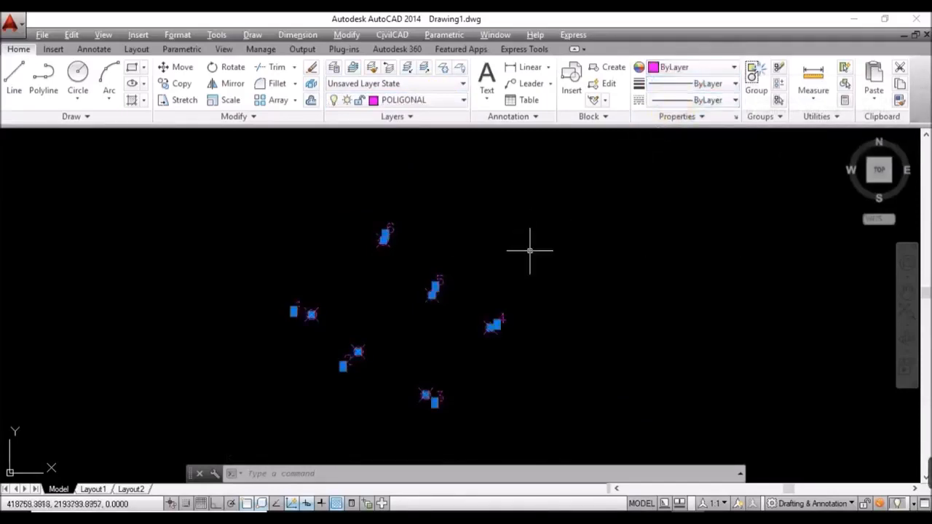
click(491, 385)
key(Escape)
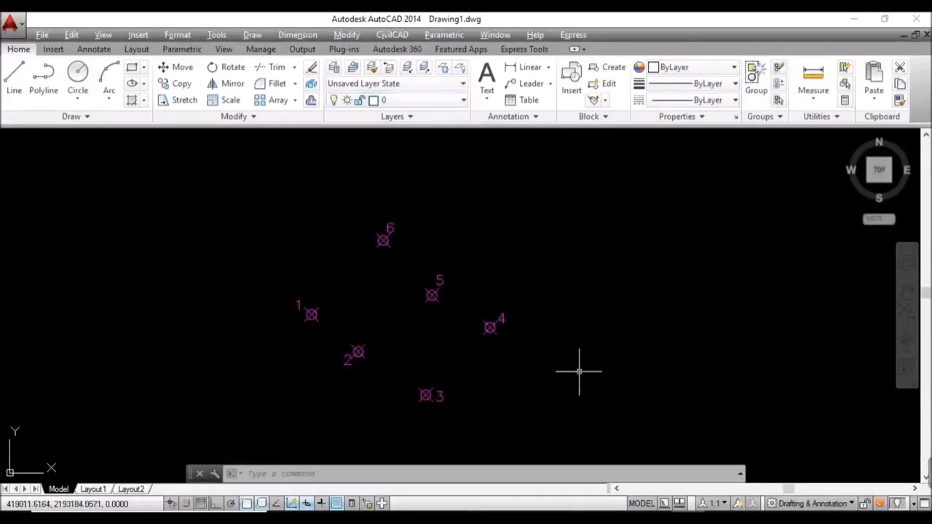
Step: In Object Snap settings, clear all modes and enable only Endpoint and Node
text(OS)
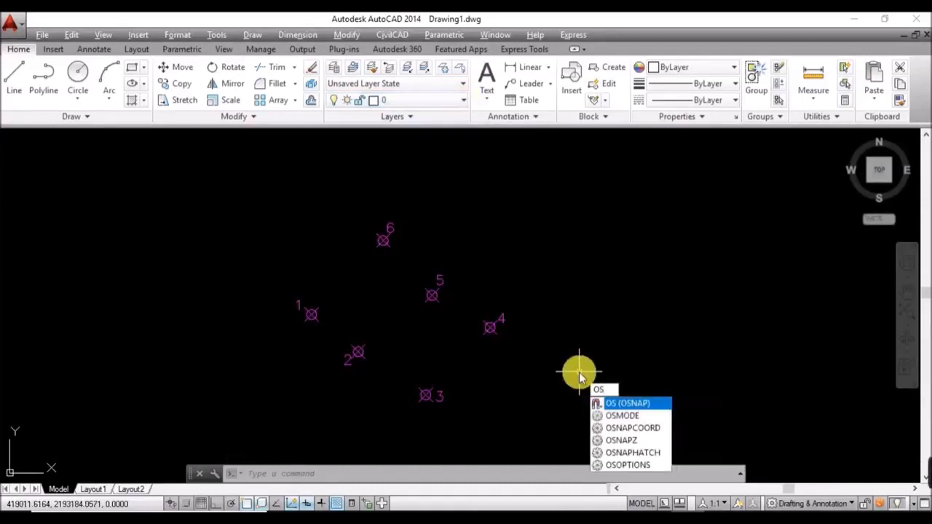
key(Return)
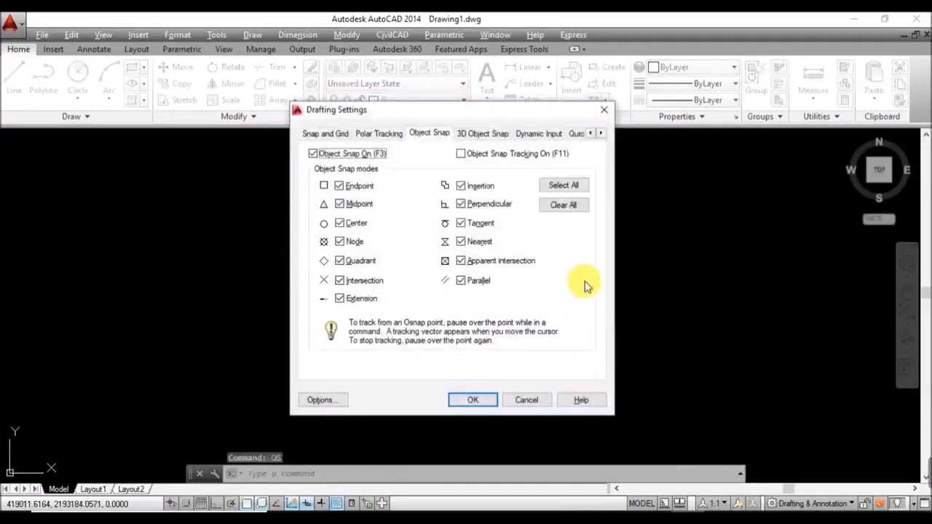
click(573, 206)
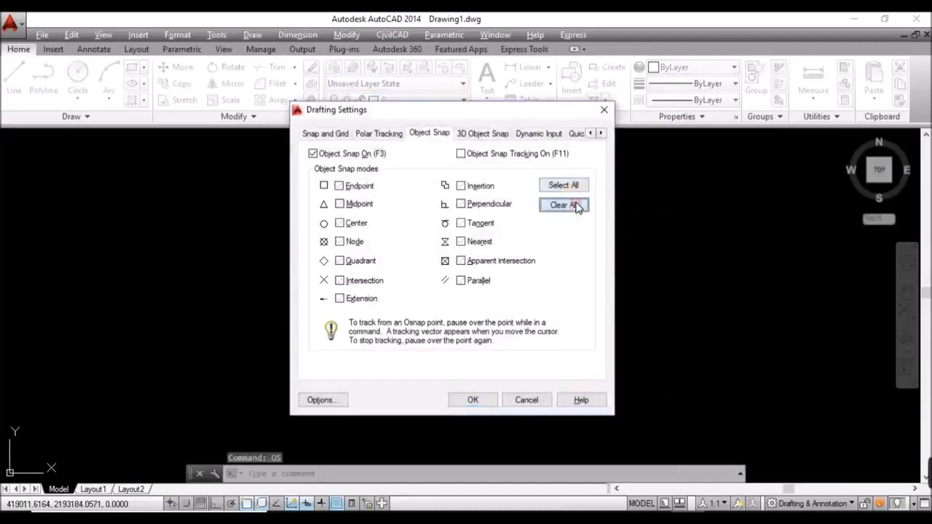
click(340, 187)
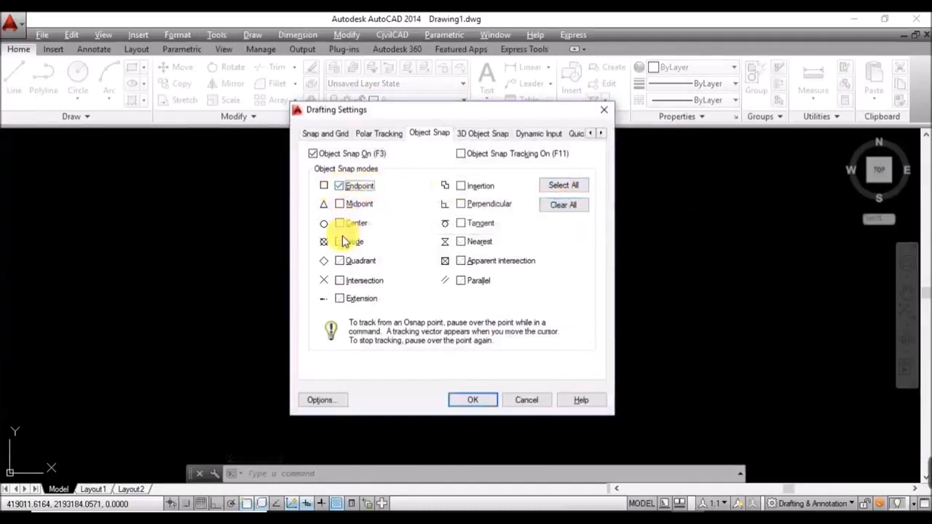
click(339, 241)
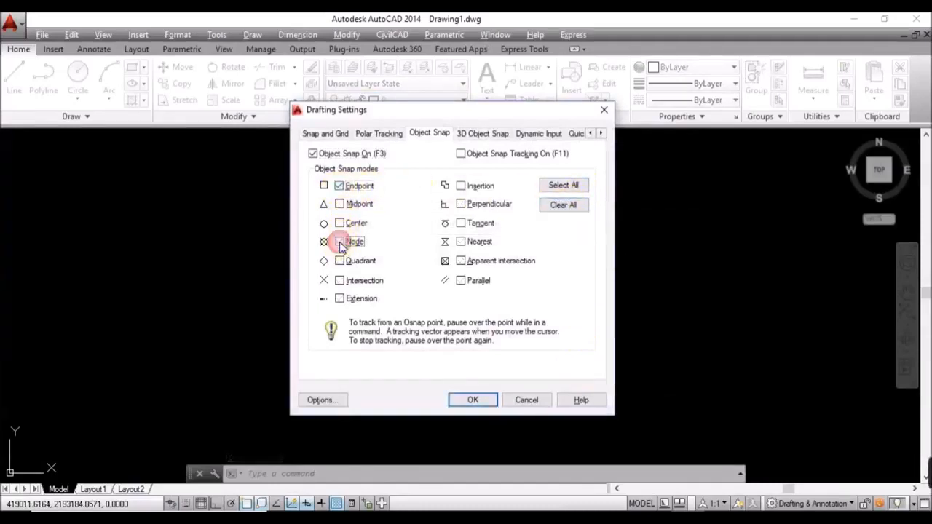
click(472, 400)
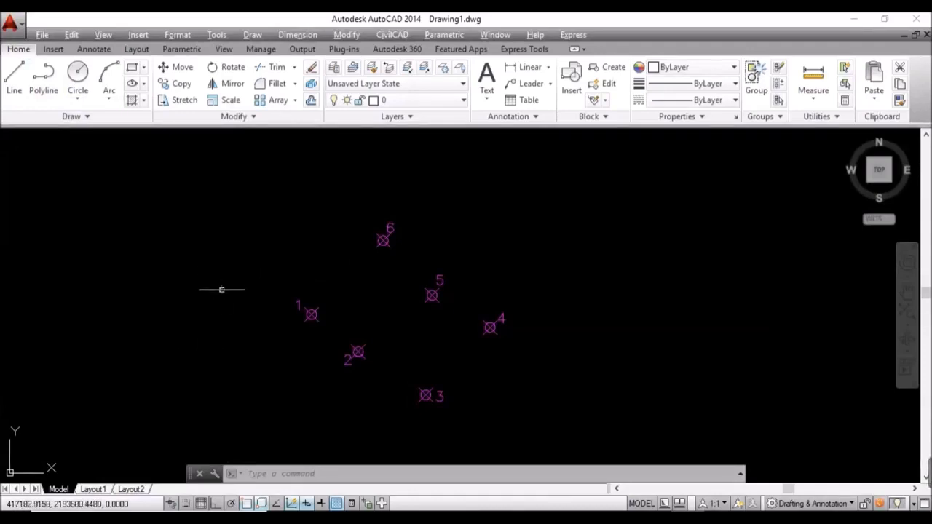
Step: Start a polyline at point 1 and continue it through points 2 and 3
click(46, 78)
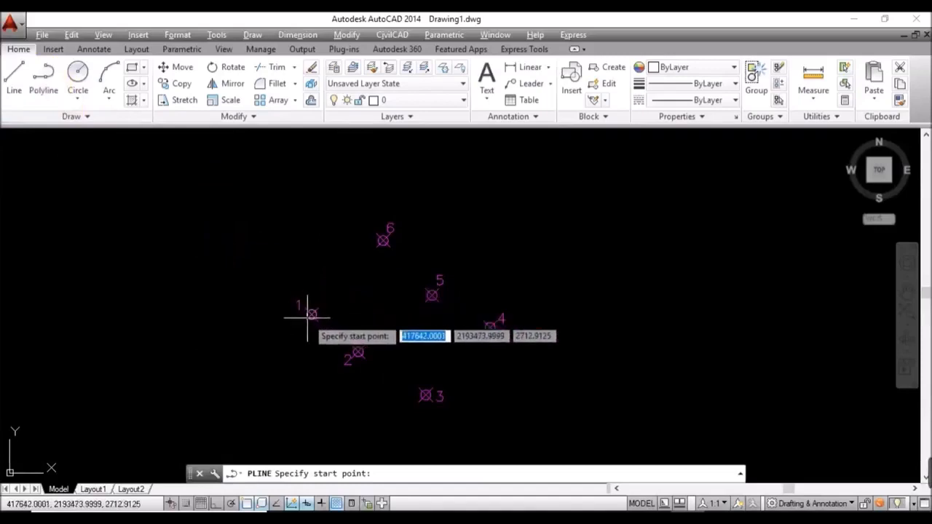
scroll(307, 318, up, 2)
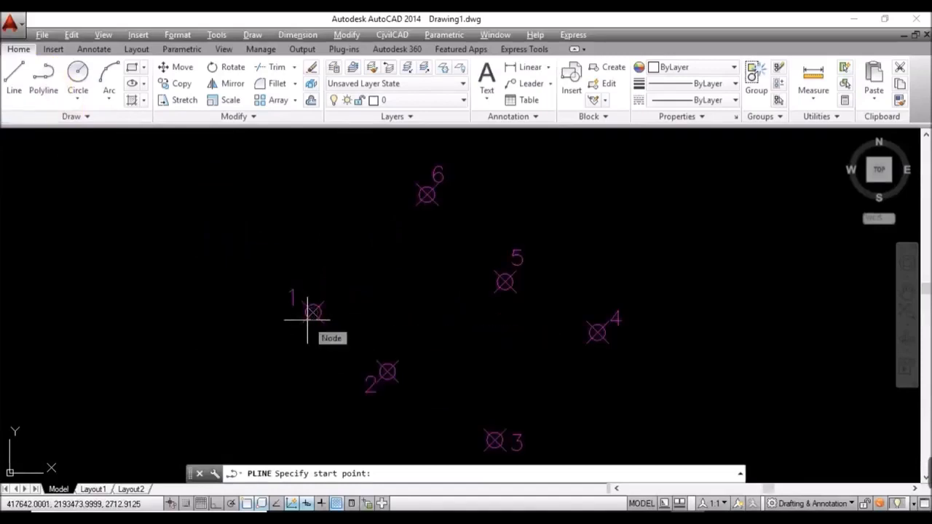
scroll(308, 319, up, 2)
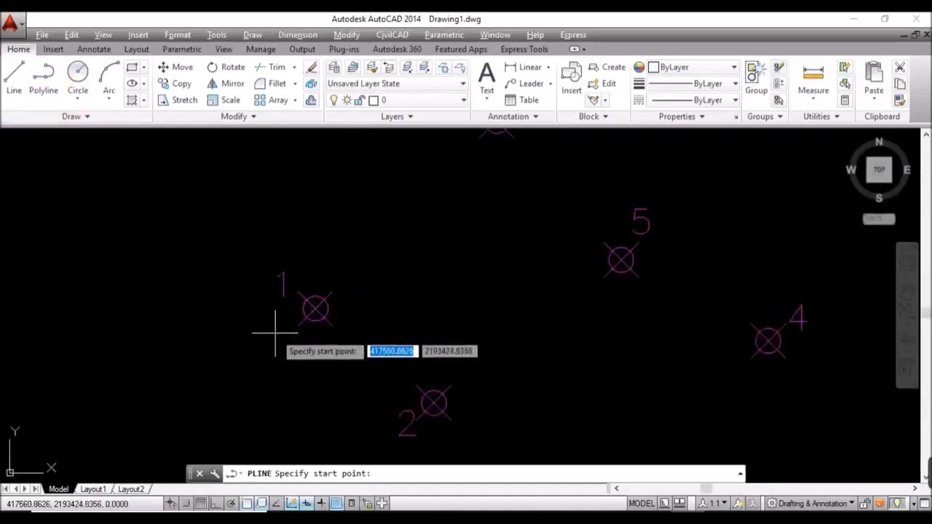
click(316, 308)
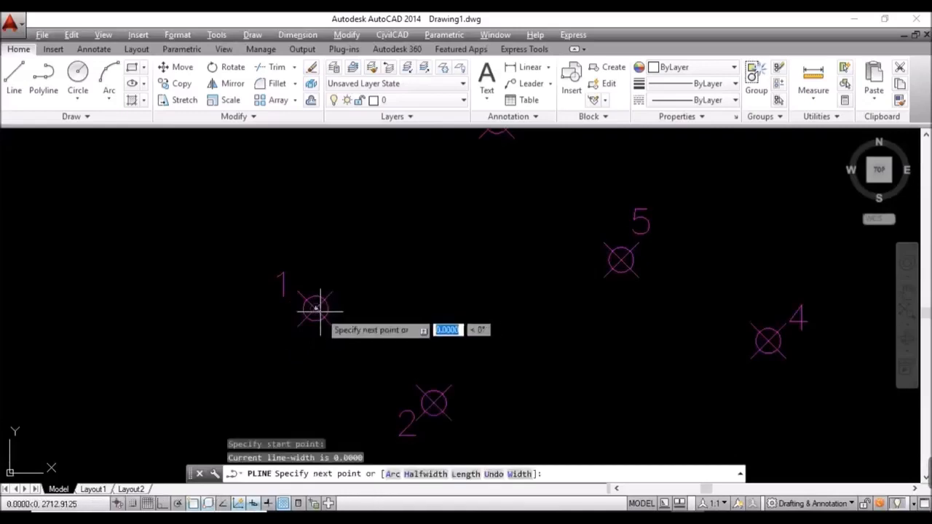
click(443, 400)
scroll(466, 320, down, 3)
scroll(511, 357, up, 3)
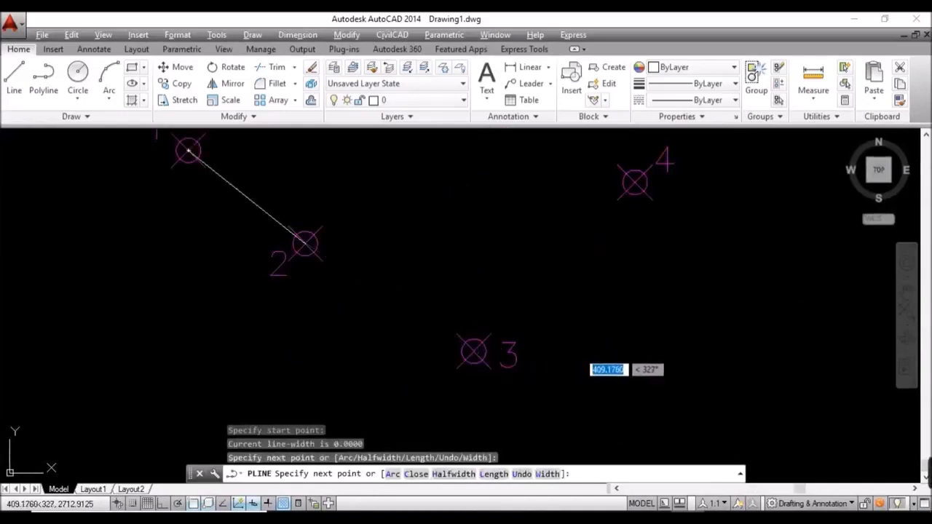
click(474, 352)
Step: Continue the polyline through points 4, 5 and 6 and close it back to point 1
click(635, 182)
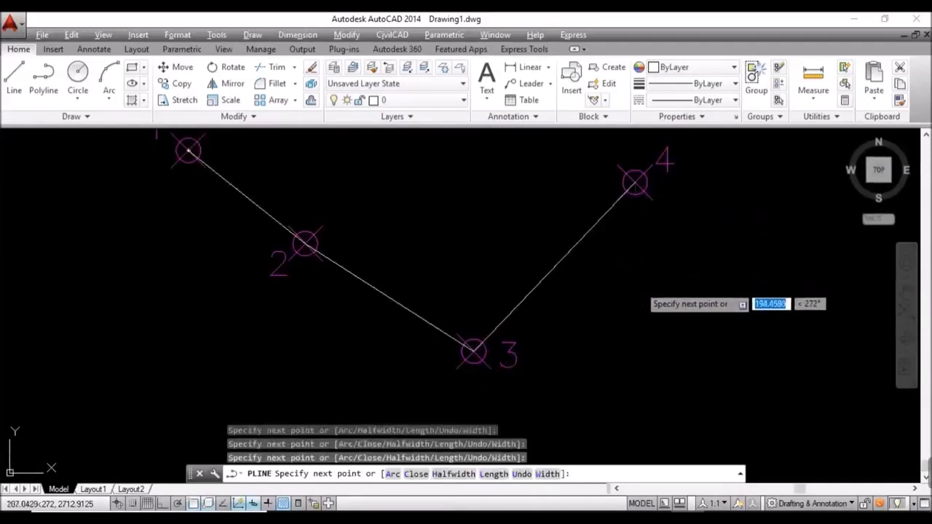
scroll(633, 277, down, 3)
scroll(608, 259, up, 4)
click(548, 246)
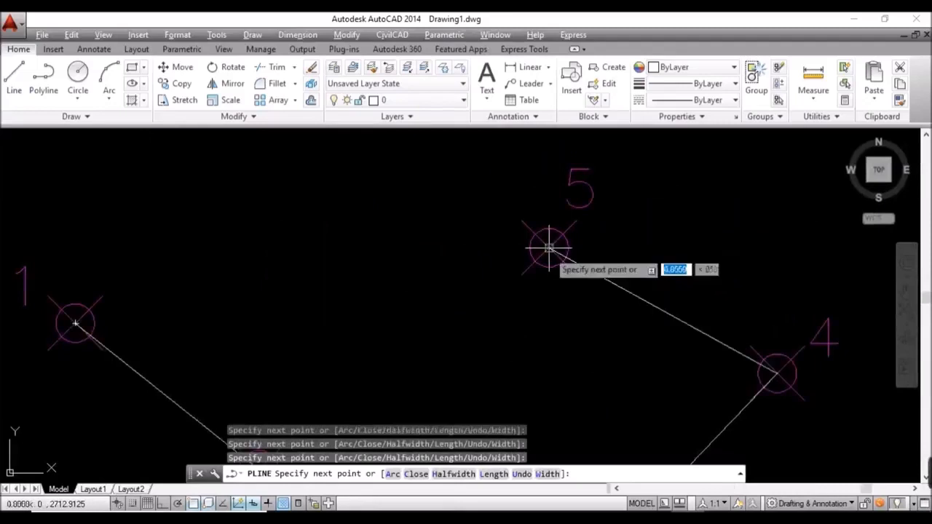
scroll(581, 316, down, 3)
scroll(526, 245, up, 1)
scroll(524, 244, down, 2)
scroll(529, 242, up, 5)
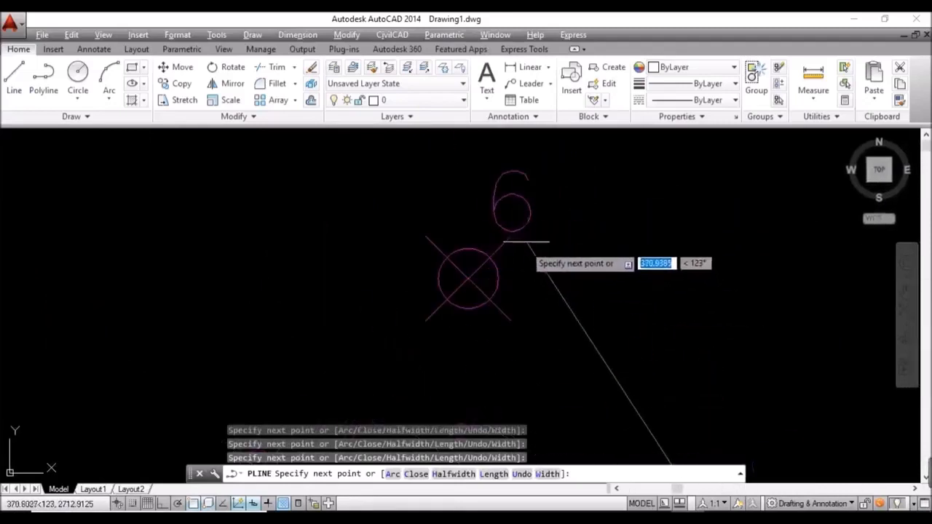
click(469, 278)
scroll(558, 228, down, 5)
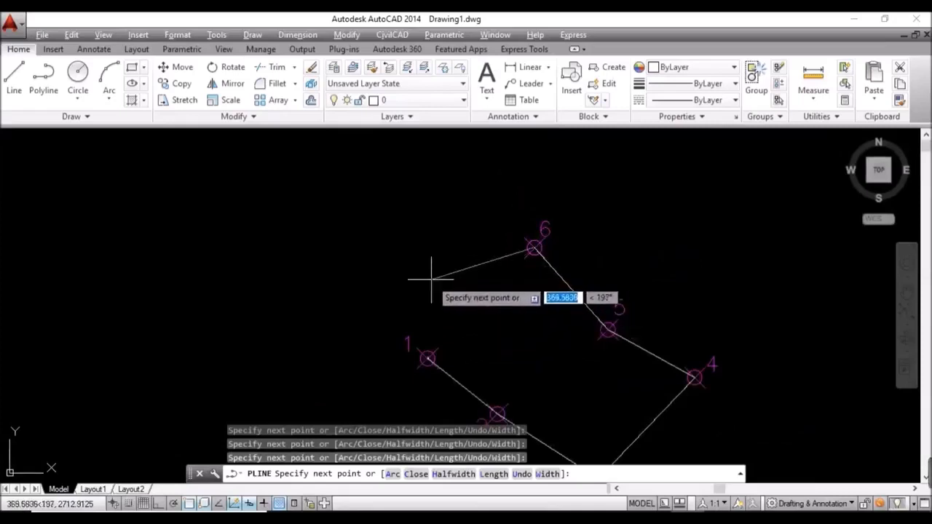
click(427, 358)
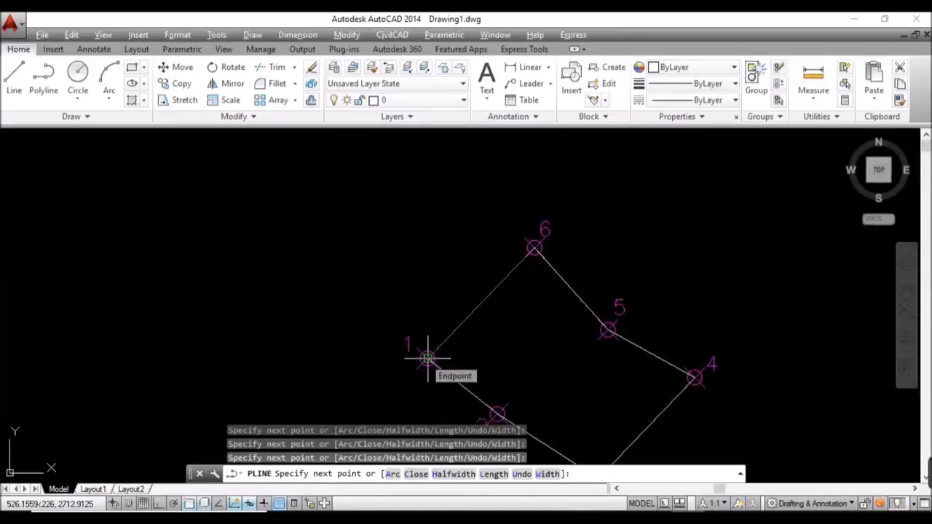
click(425, 475)
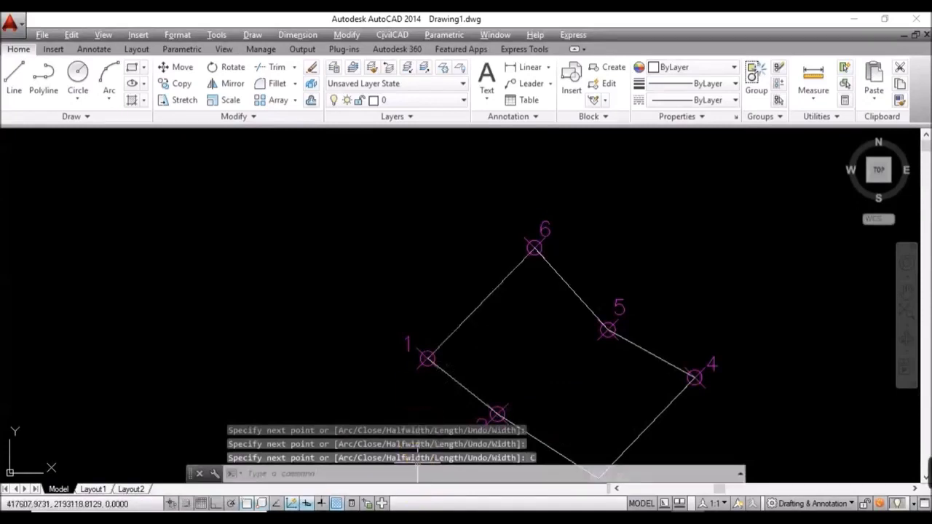
scroll(428, 231, down, 2)
middle_drag(464, 240, 304, 219)
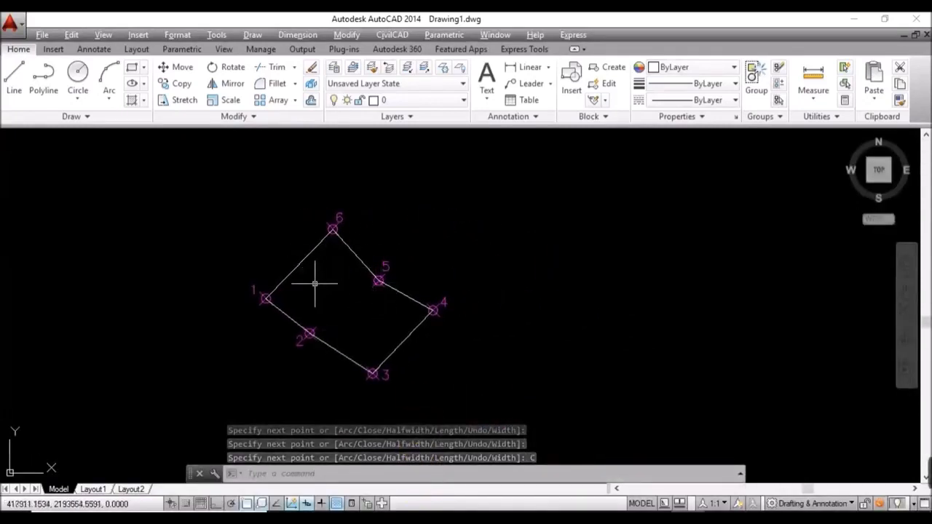
Step: Window-select the traverse polyline and move it onto the POLIGONAL layer
click(311, 252)
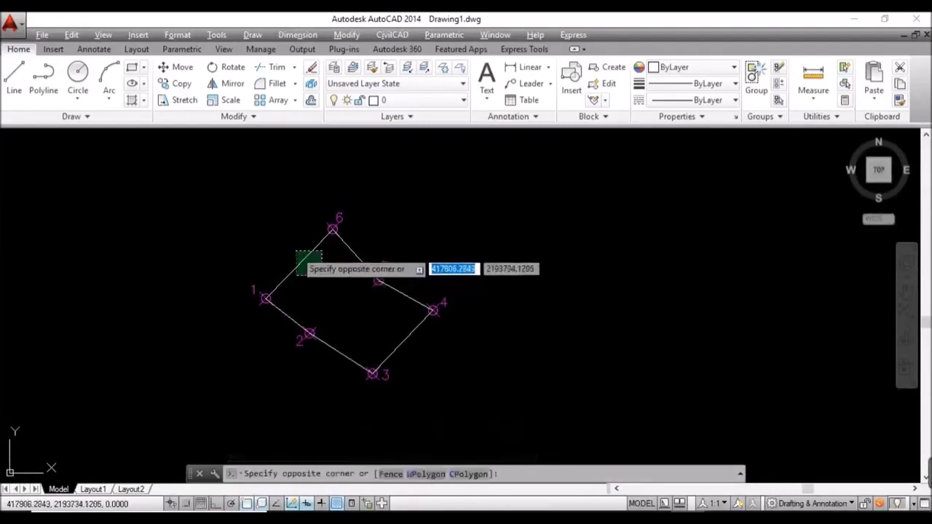
click(290, 253)
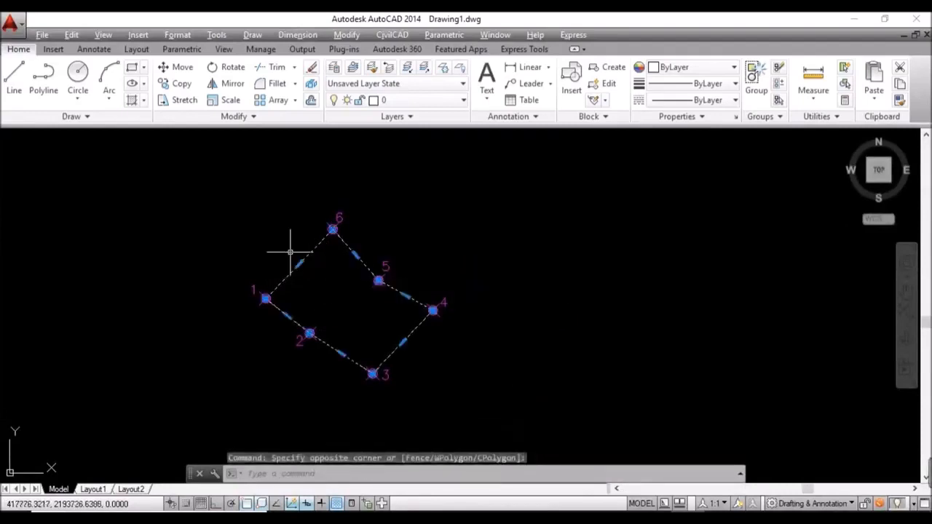
click(434, 102)
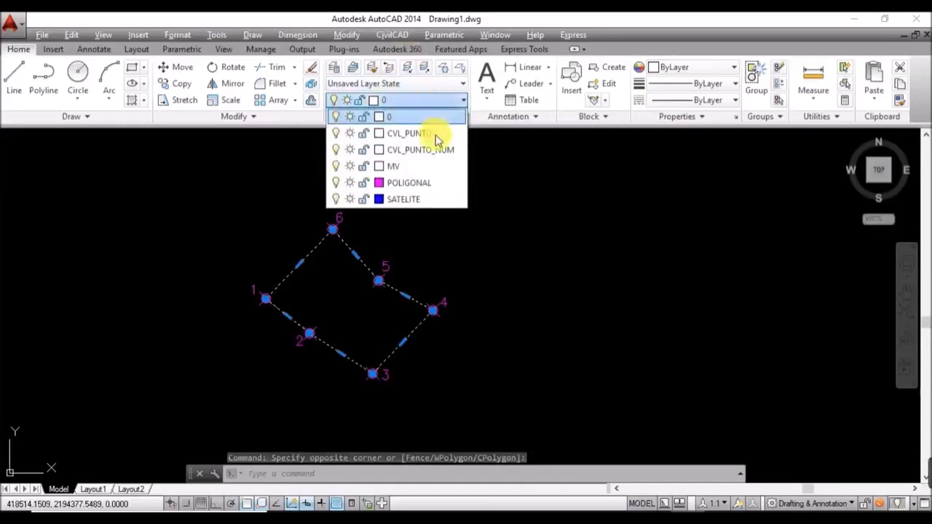
click(423, 182)
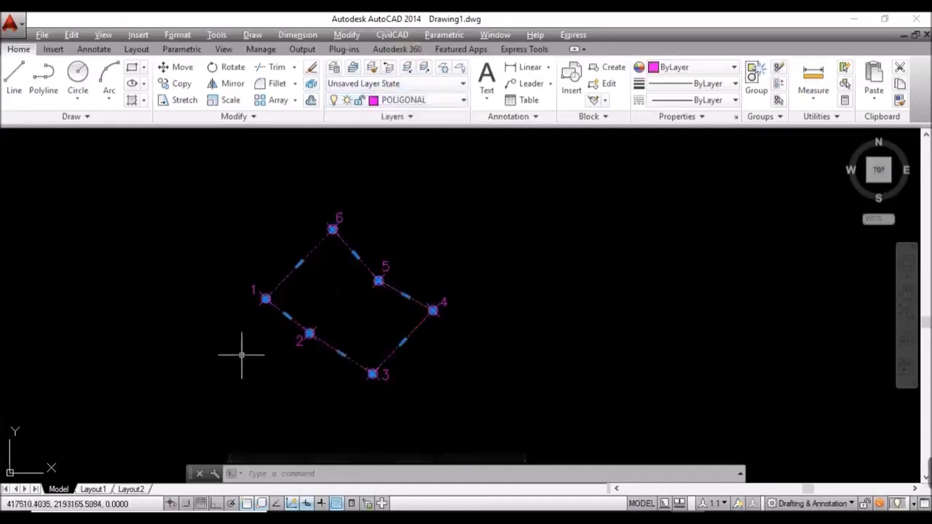
key(Escape)
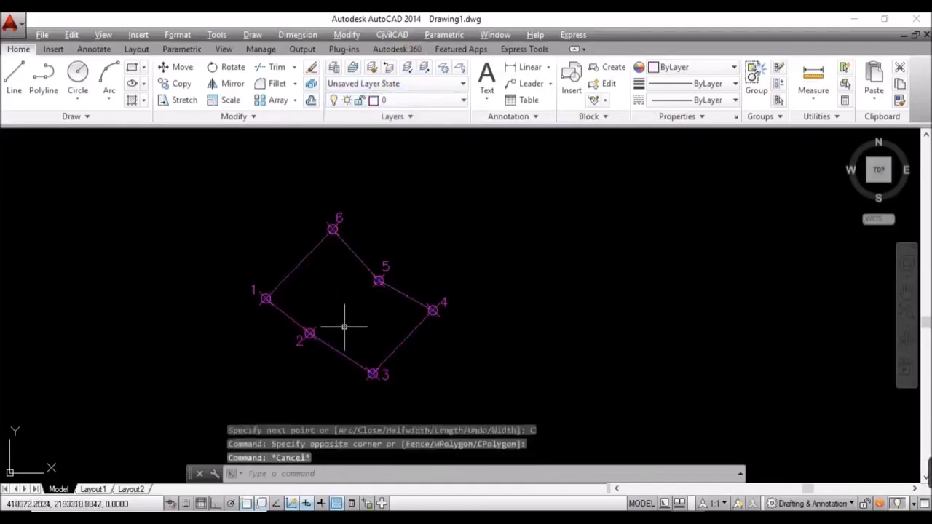
middle_drag(345, 327, 377, 308)
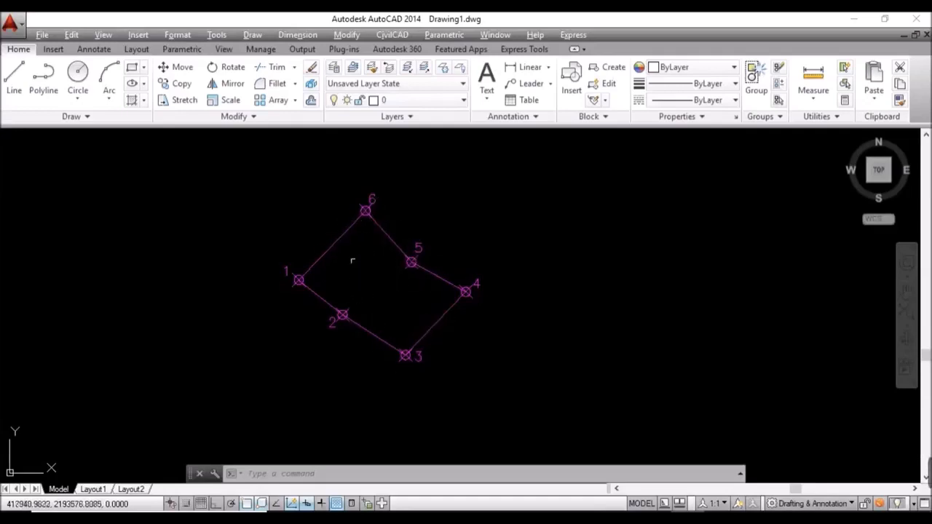
Step: Start CivilCAD's Cuadro de construccion inside the traverse, choosing Contra-Horaria and table type CUADCON1
click(402, 35)
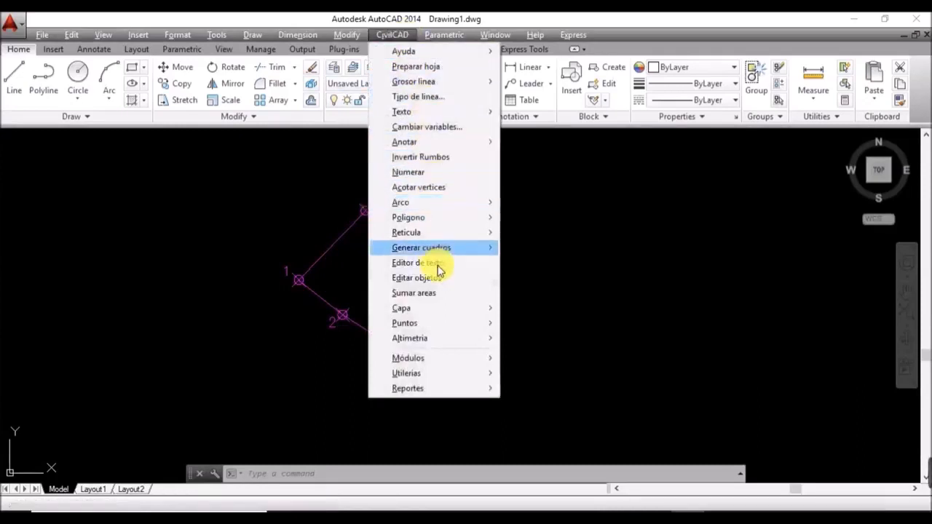
mouse_move(457, 252)
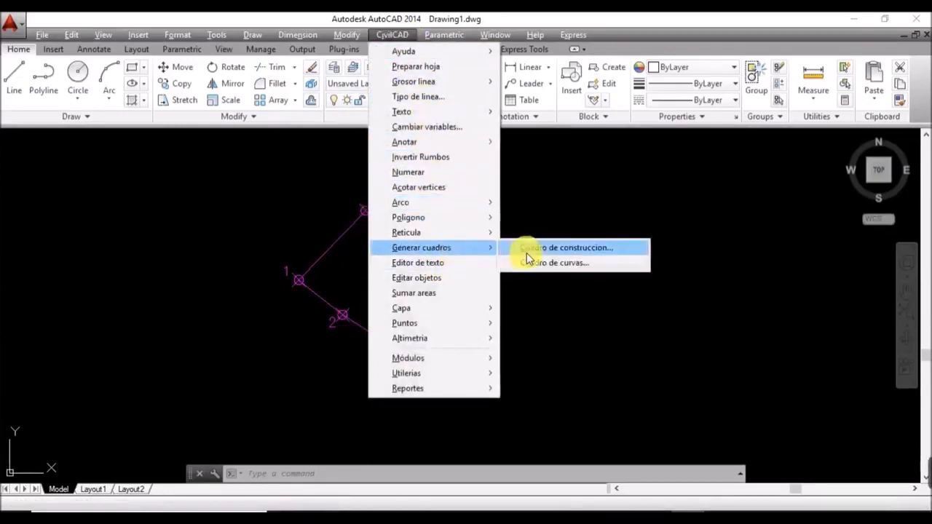
click(527, 249)
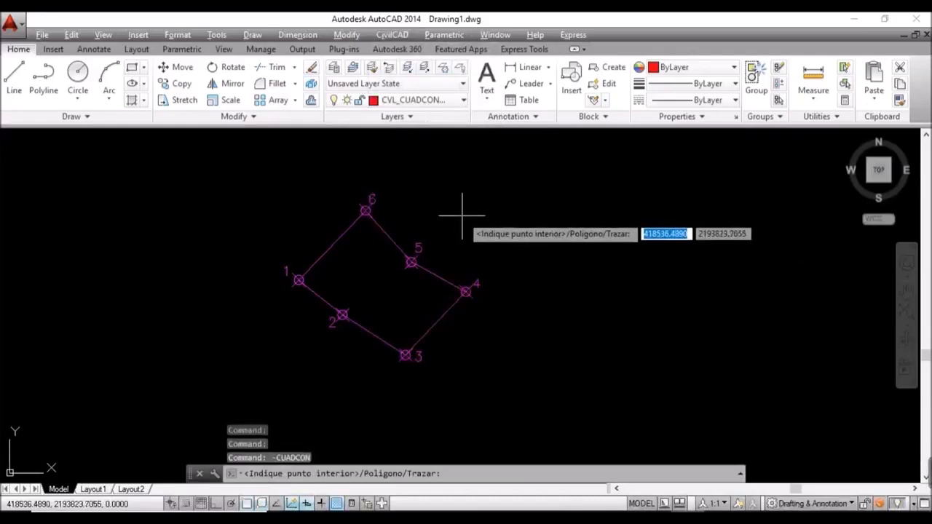
click(381, 287)
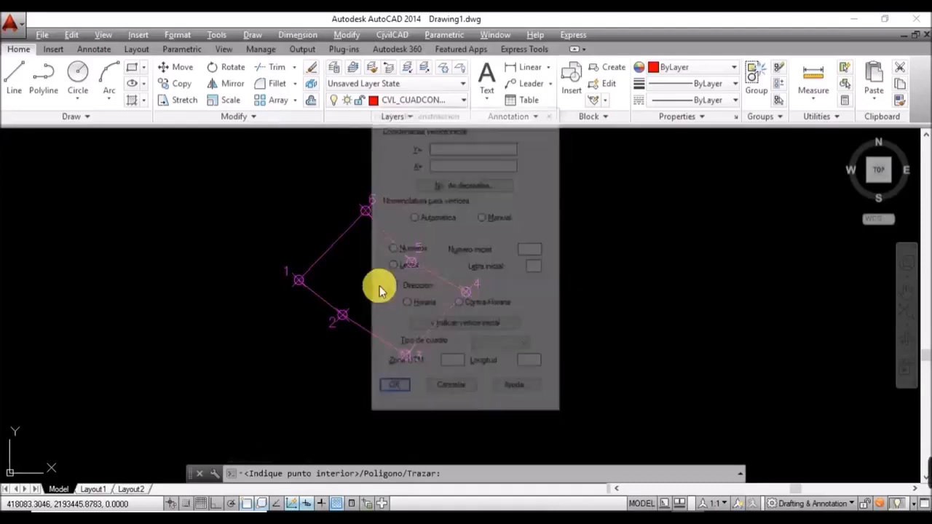
drag(495, 123, 687, 130)
click(668, 313)
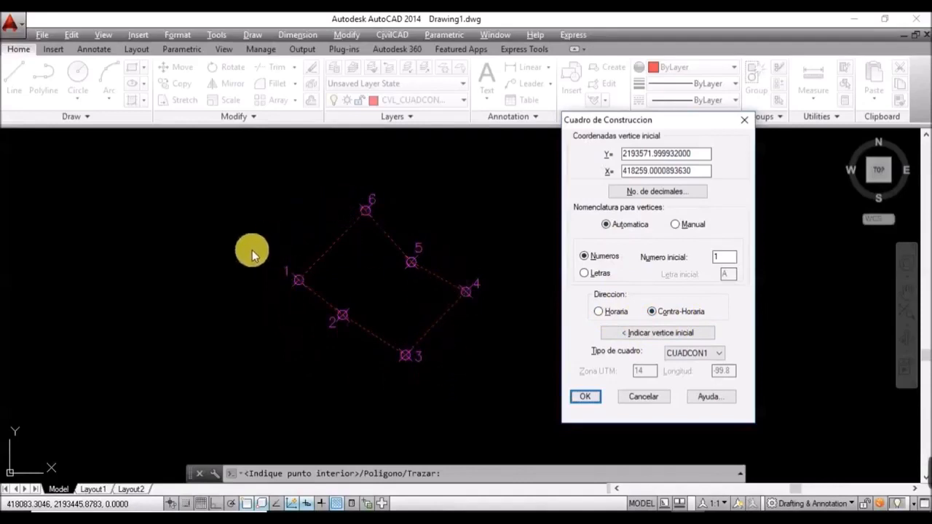
click(668, 319)
click(698, 354)
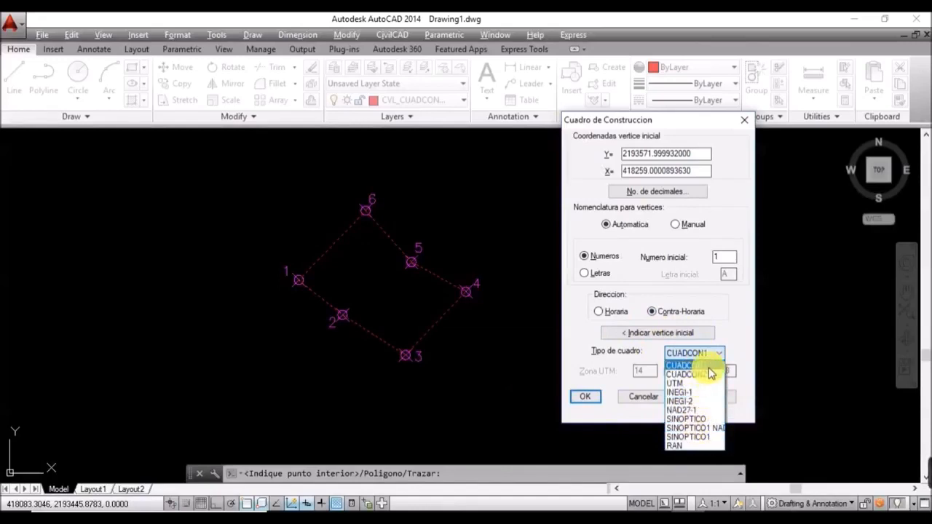
click(709, 367)
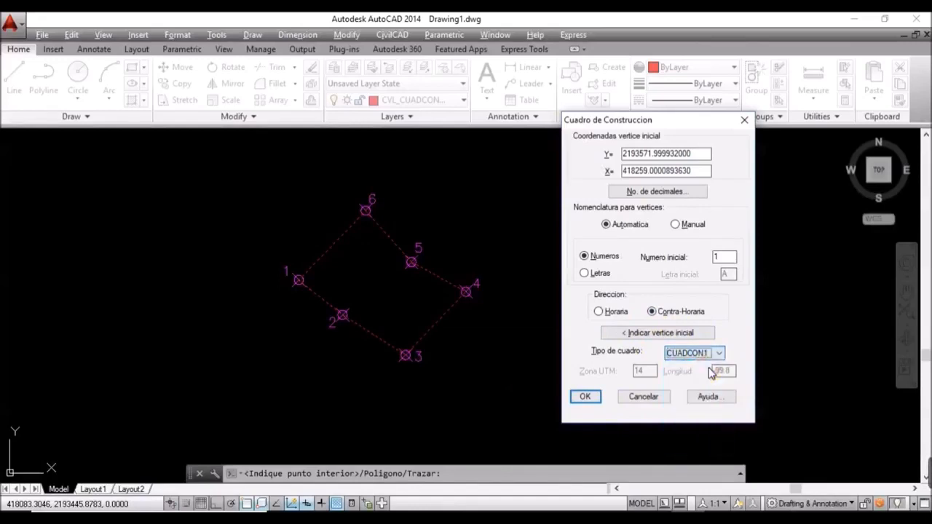
Step: Confirm the table settings, insert the construction table beside the polygon, and zoom to inspect it
click(583, 399)
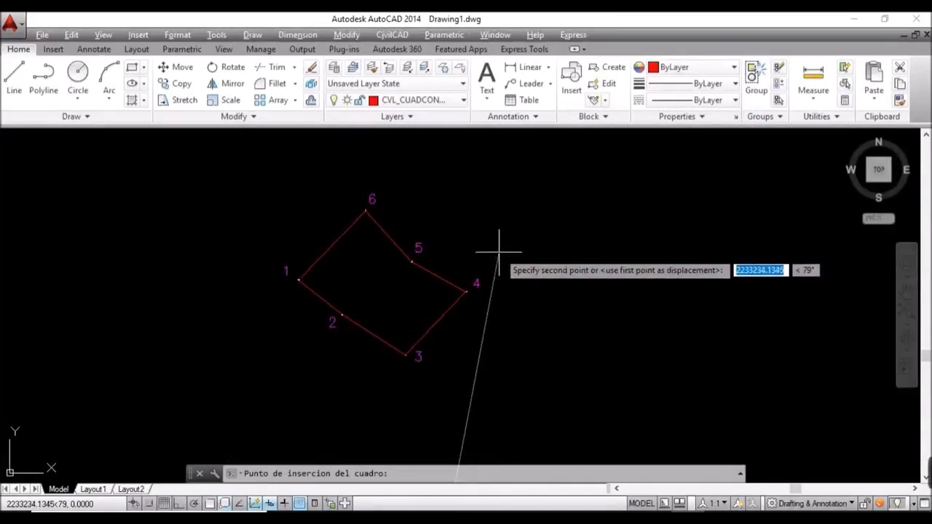
click(519, 217)
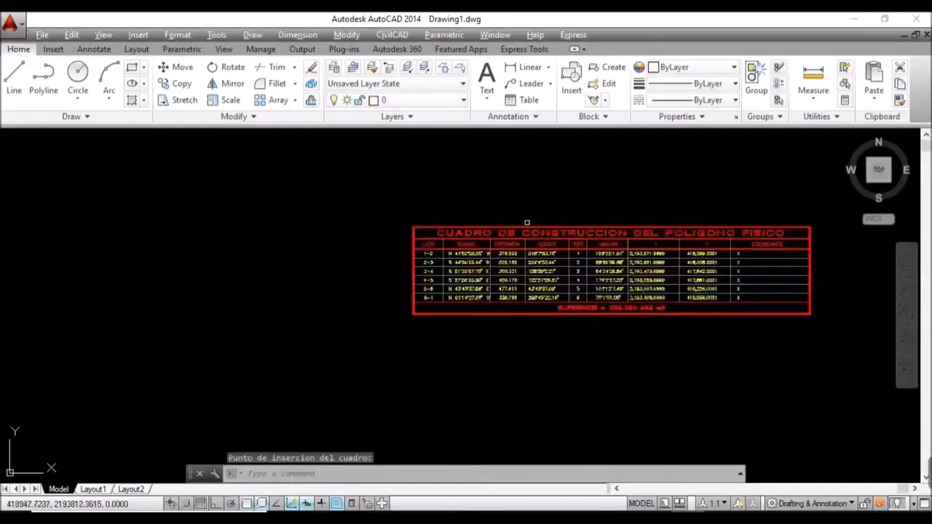
scroll(473, 271, up, 2)
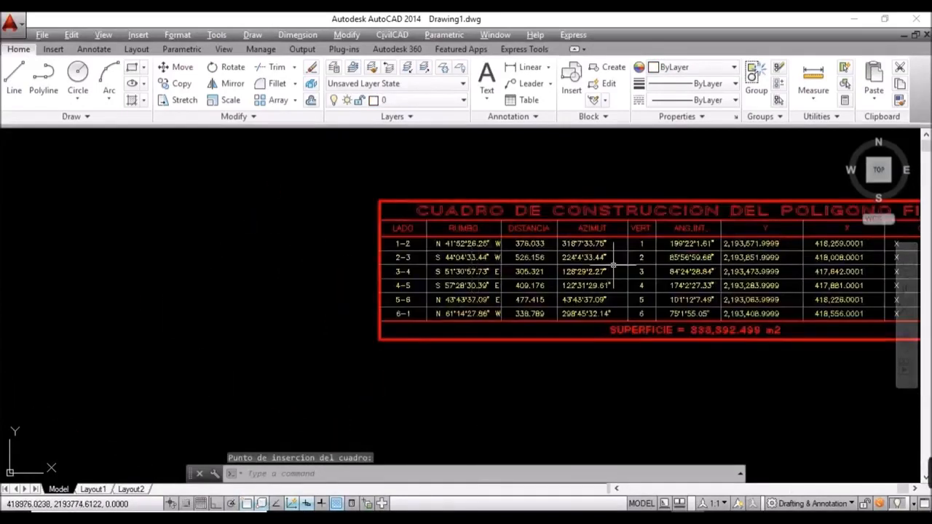
scroll(498, 296, down, 3)
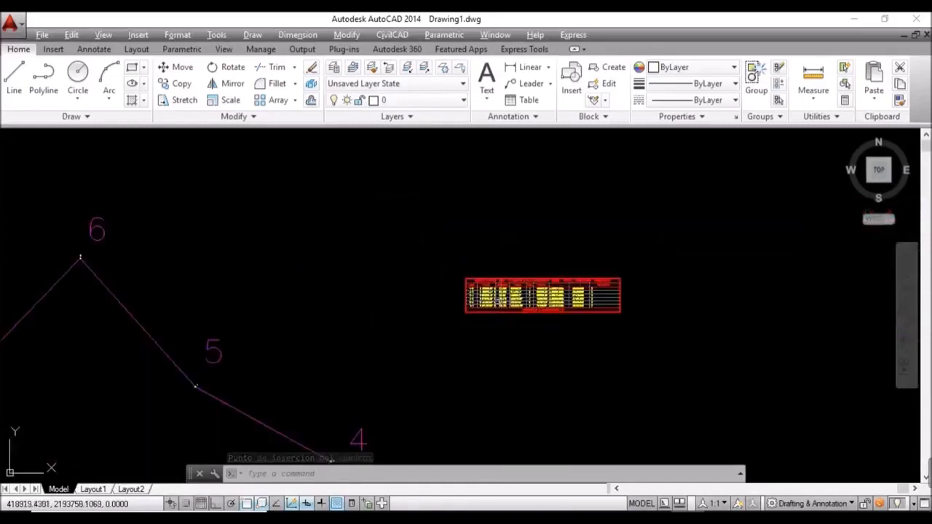
middle_drag(393, 371, 529, 239)
scroll(472, 281, down, 4)
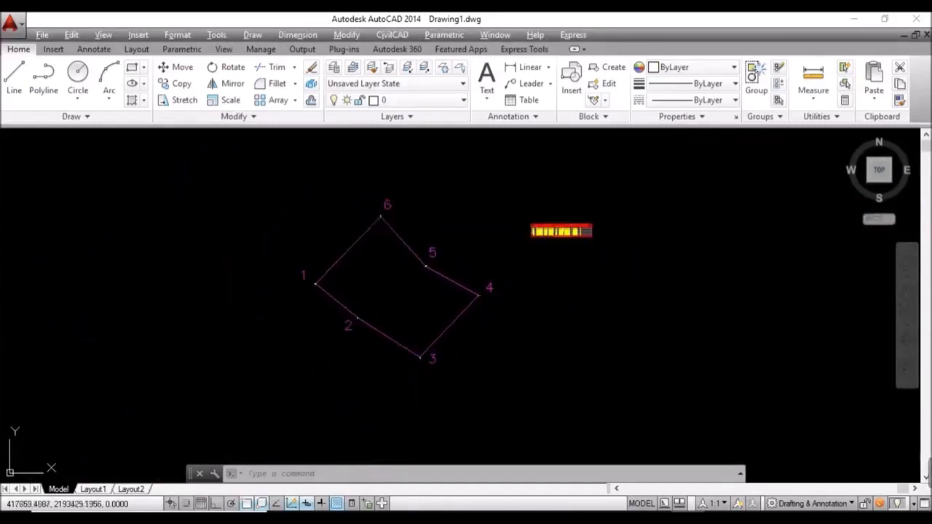
scroll(314, 269, up, 5)
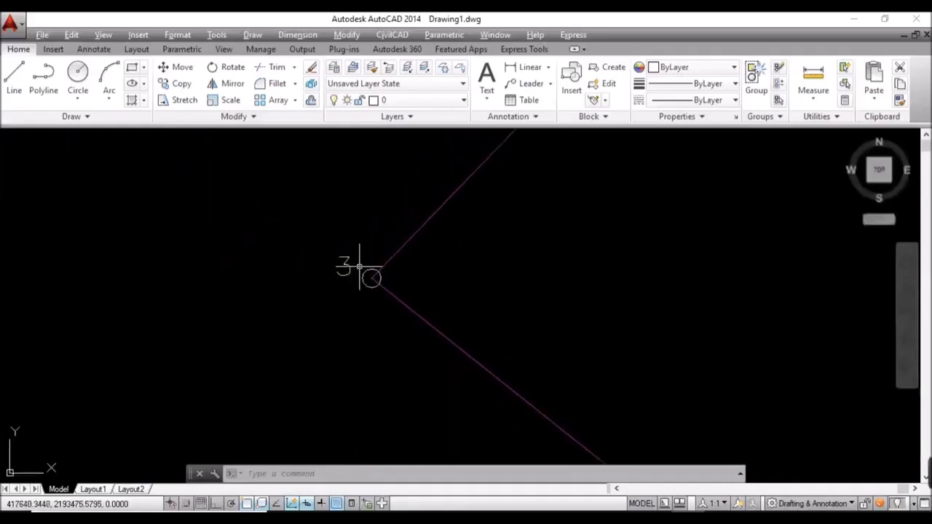
scroll(356, 260, up, 5)
scroll(355, 294, down, 5)
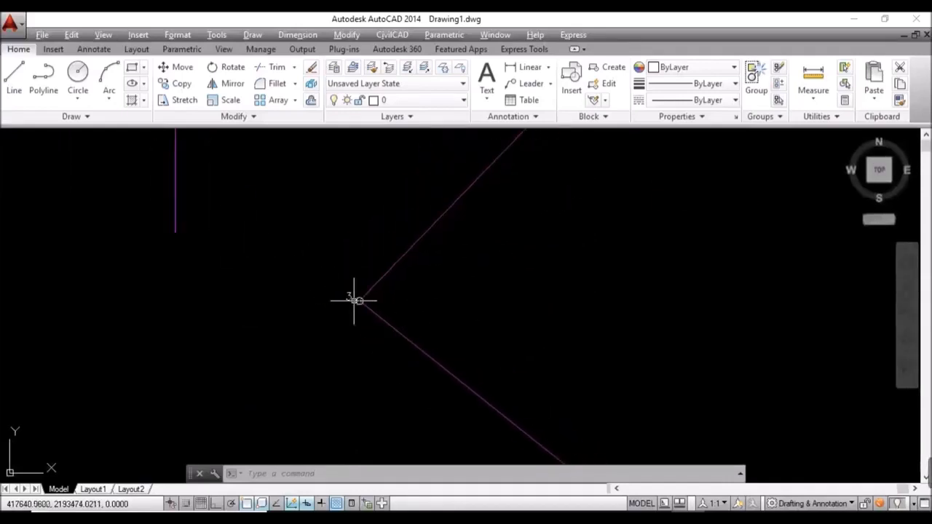
scroll(349, 303, down, 5)
scroll(343, 303, up, 4)
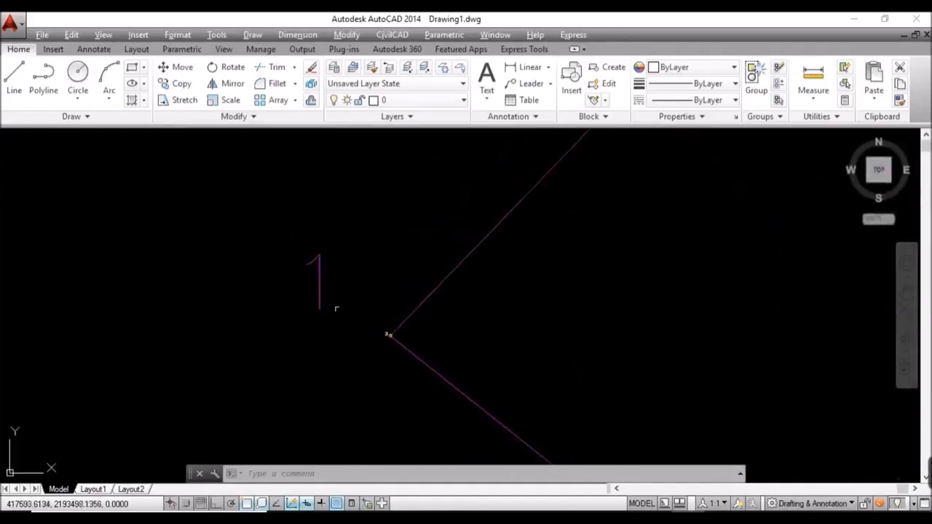
scroll(373, 328, down, 2)
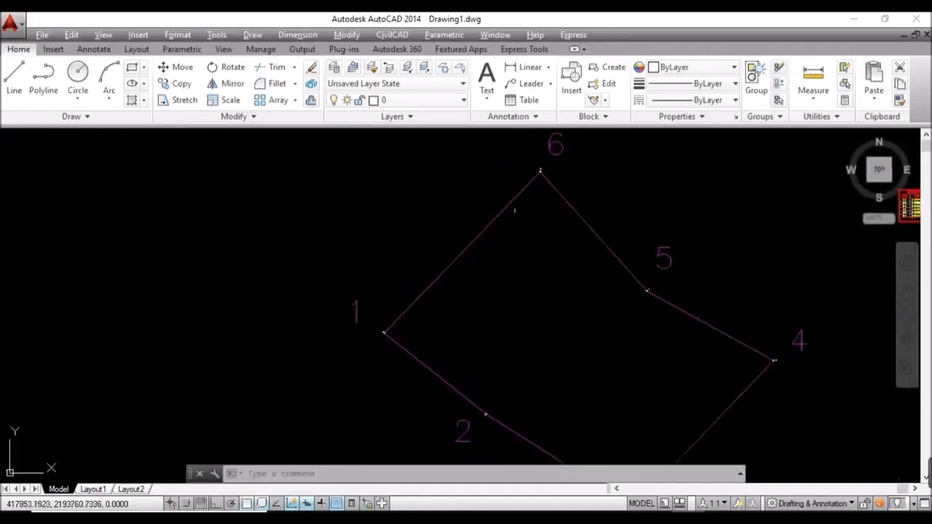
scroll(561, 143, up, 3)
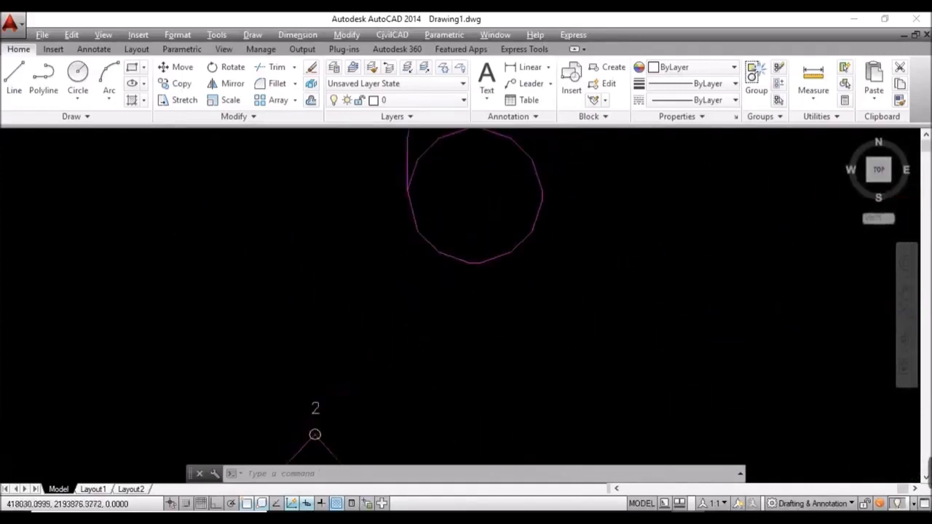
scroll(412, 328, down, 3)
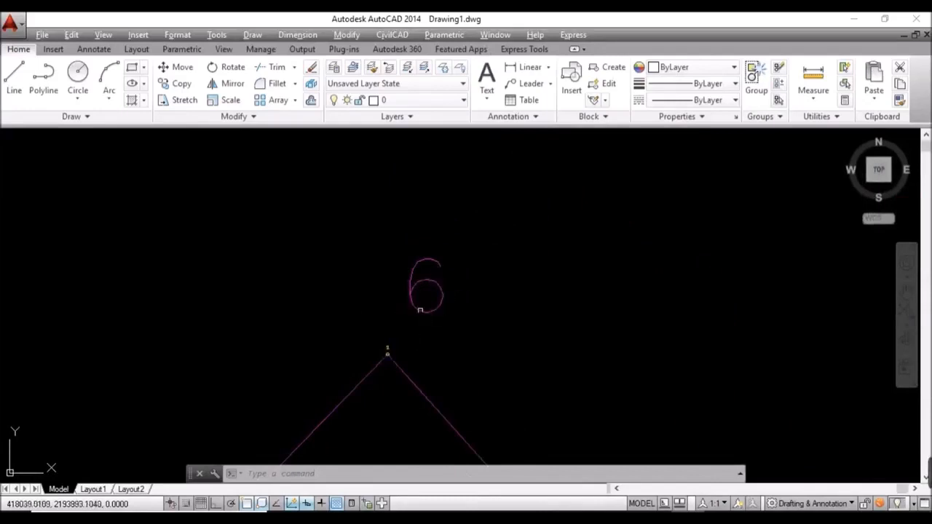
scroll(450, 278, down, 5)
scroll(481, 291, up, 3)
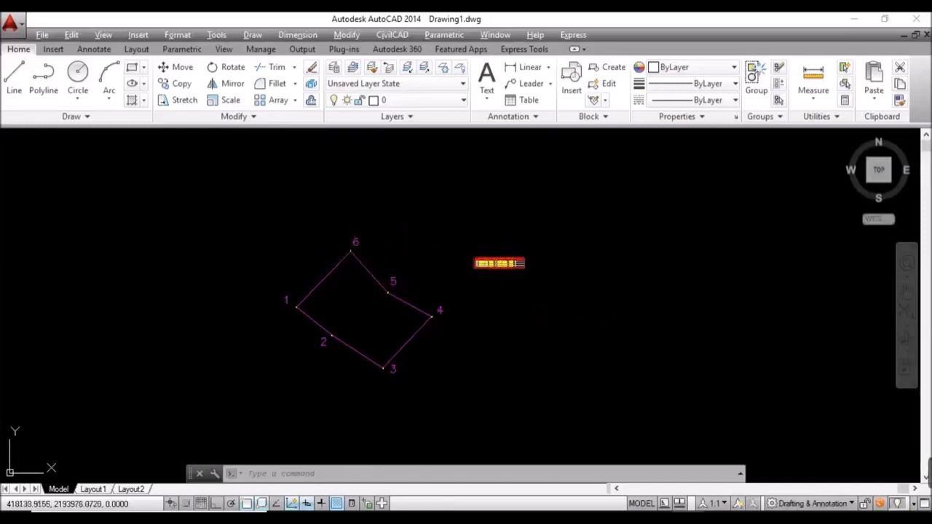
scroll(364, 240, up, 2)
scroll(358, 242, up, 4)
Step: Select the '6' label and all similar labels with SELECTSIMILAR, then erase all six
click(332, 252)
click(306, 252)
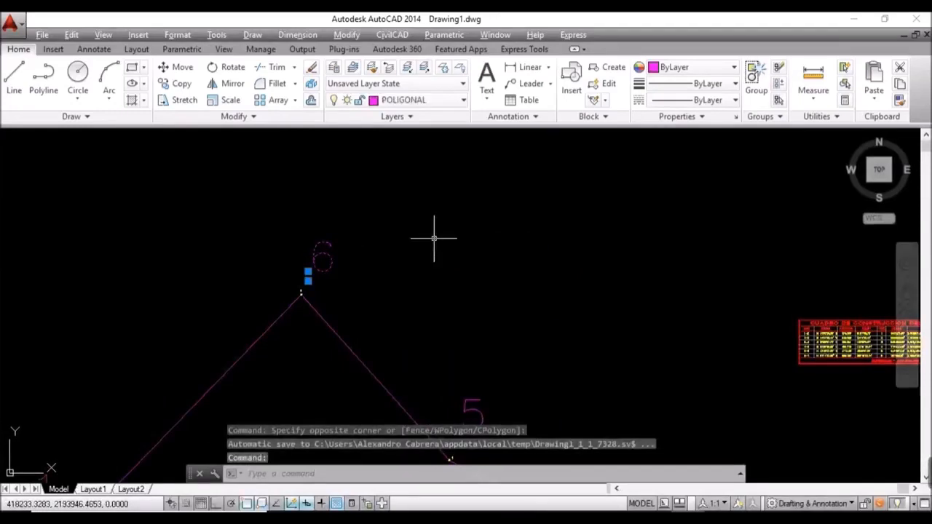
text(MILAR)
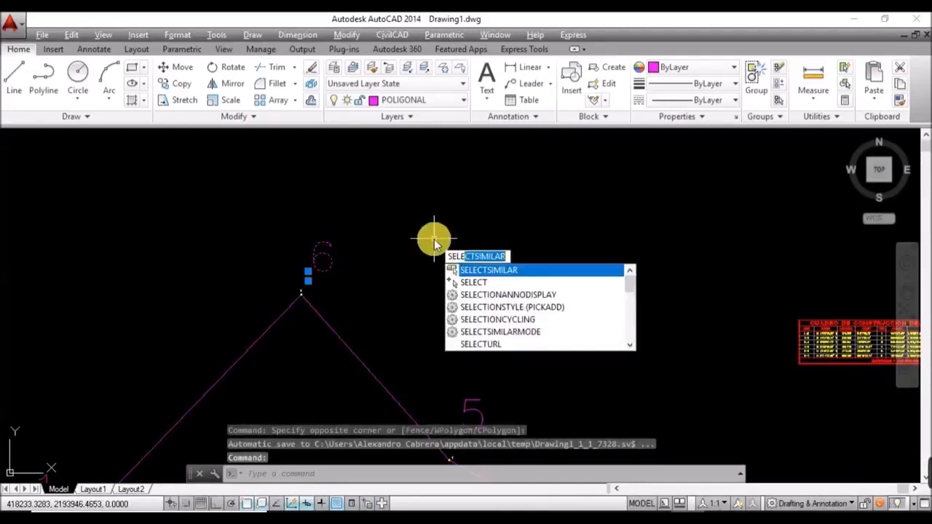
key(Return)
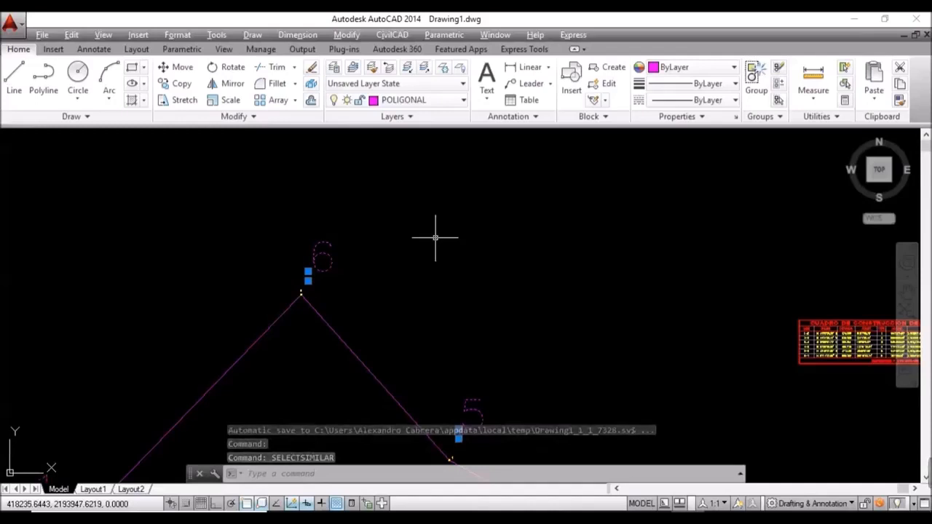
key(Delete)
scroll(340, 277, down, 5)
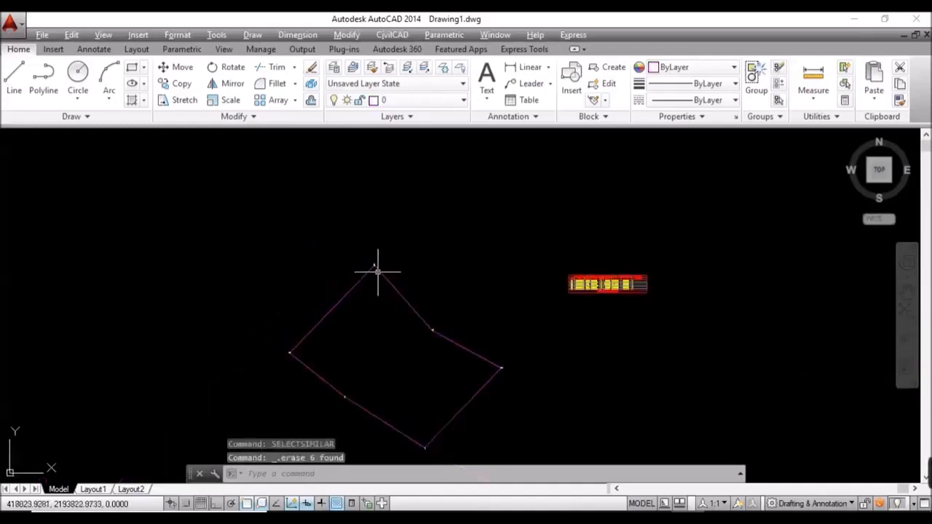
scroll(374, 266, up, 5)
scroll(384, 271, up, 3)
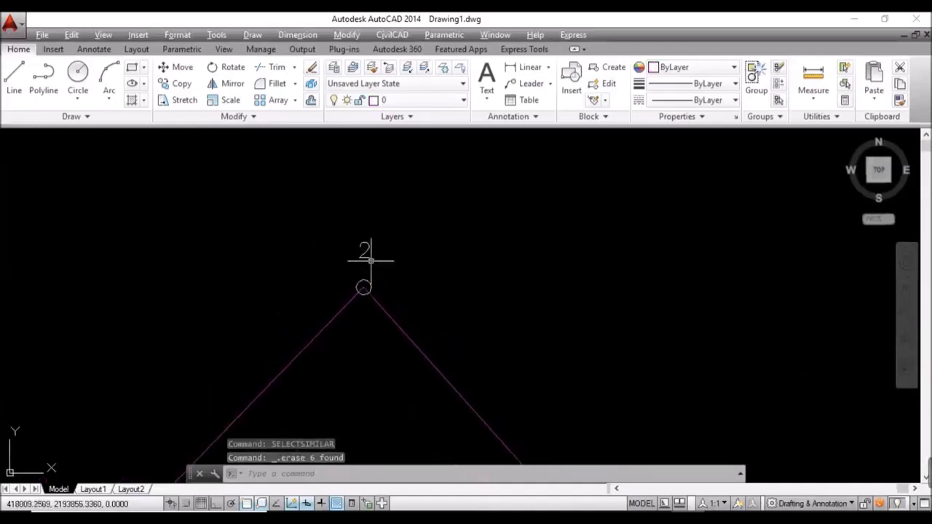
Step: Select the '2' label and its similar labels, and show their properties
click(365, 271)
click(346, 258)
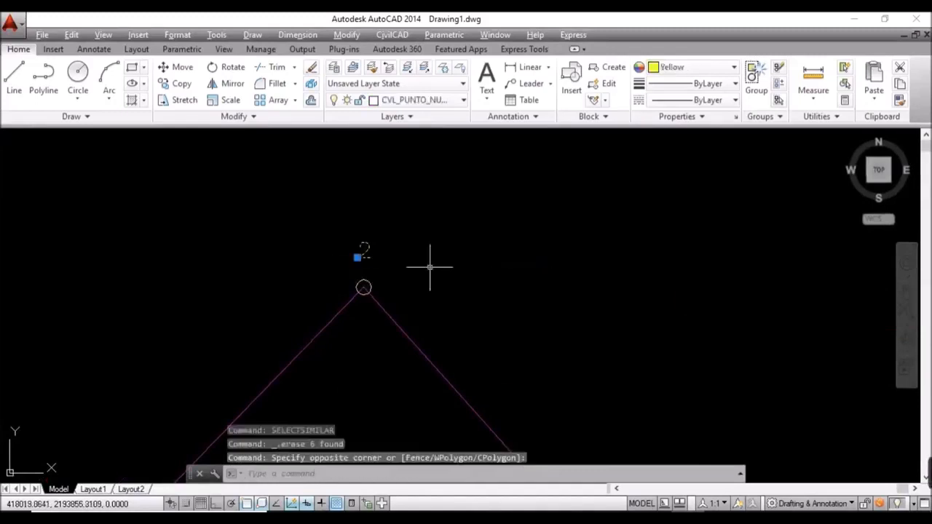
text(SELECTSIMILAR)
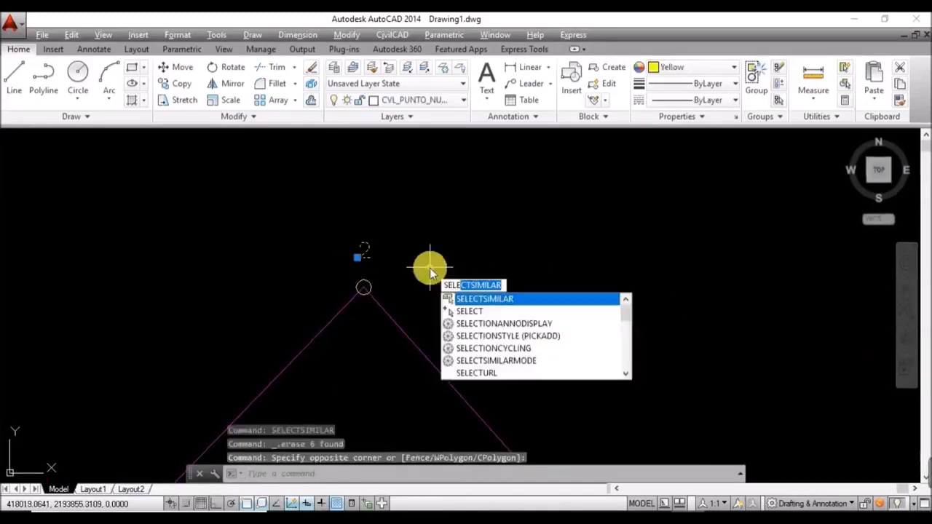
key(Return)
text(PR)
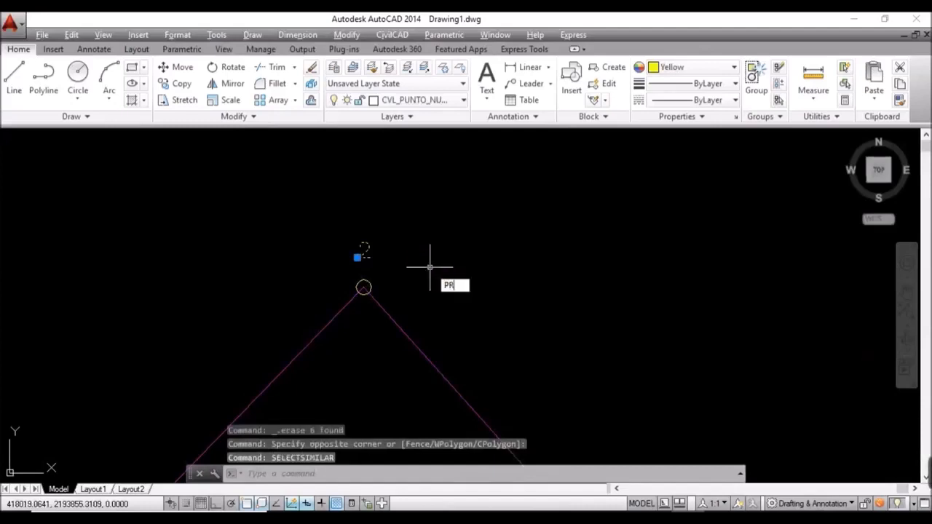
key(Return)
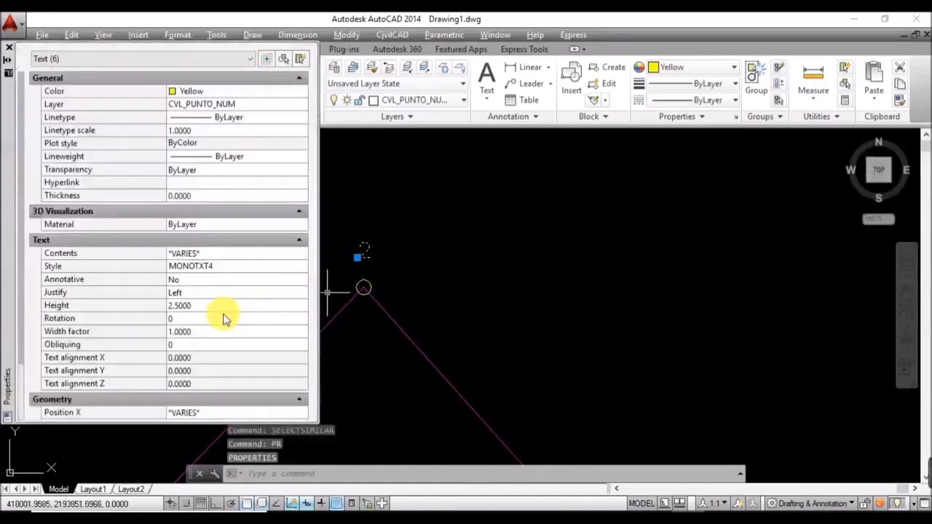
Step: Set the six labels to text height 50, colour ByLayer and layer POLIGONAL
click(223, 312)
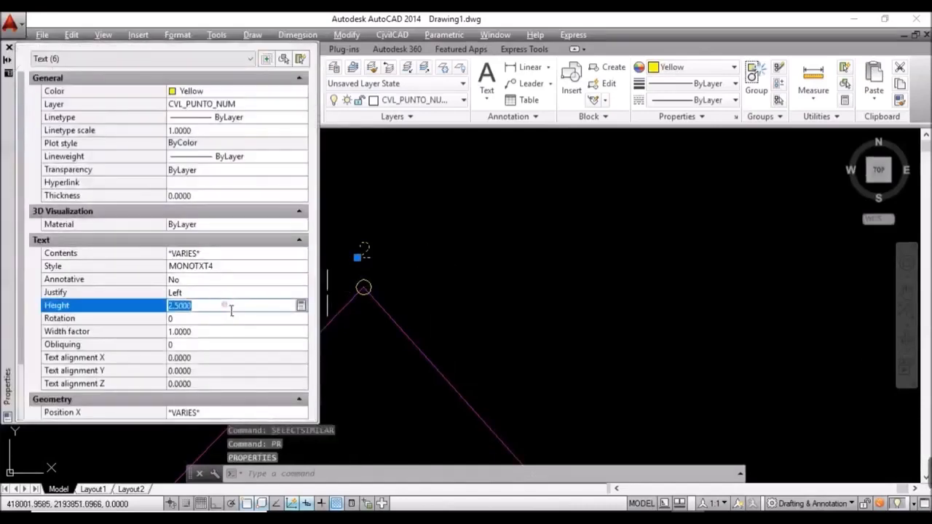
text(50)
key(Tab)
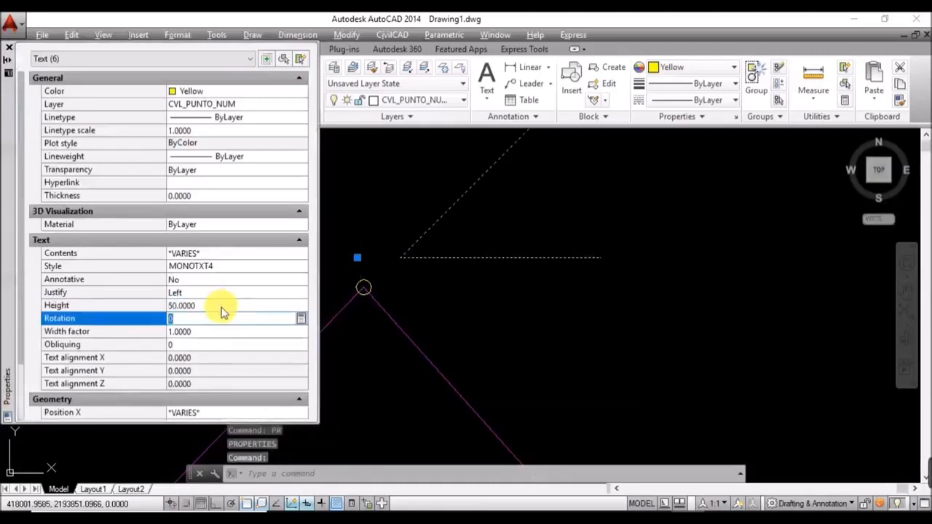
click(248, 91)
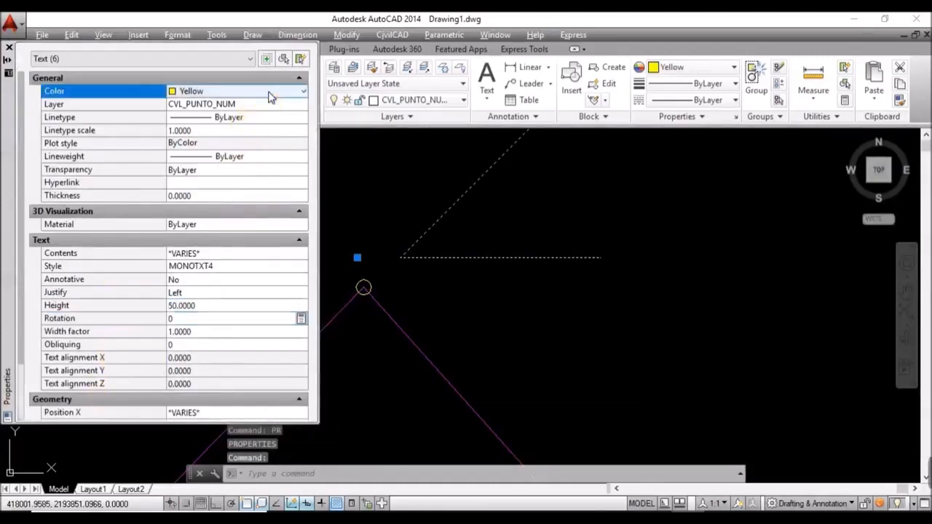
click(263, 91)
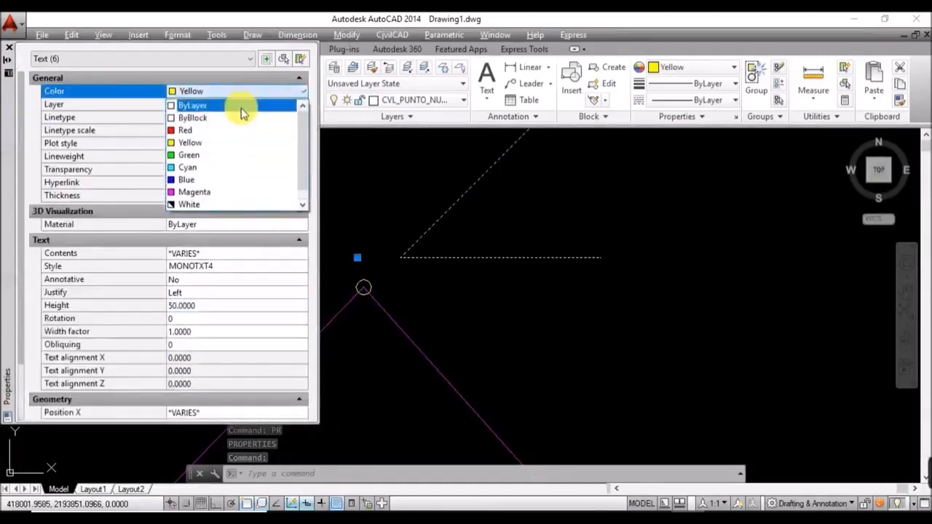
click(242, 108)
click(244, 105)
click(245, 105)
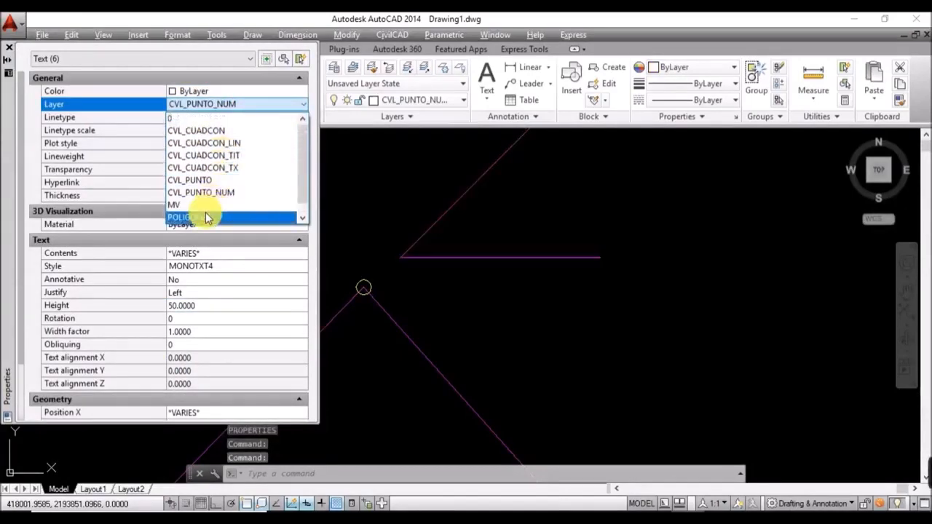
click(207, 216)
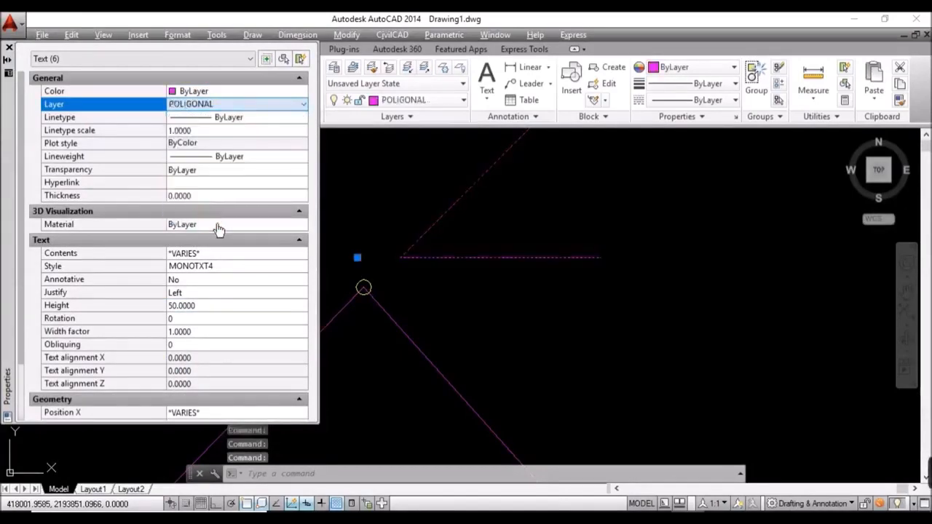
Step: Close Properties, recentre the polygon, clear the selection and select vertex label 2
click(8, 46)
scroll(437, 281, down, 3)
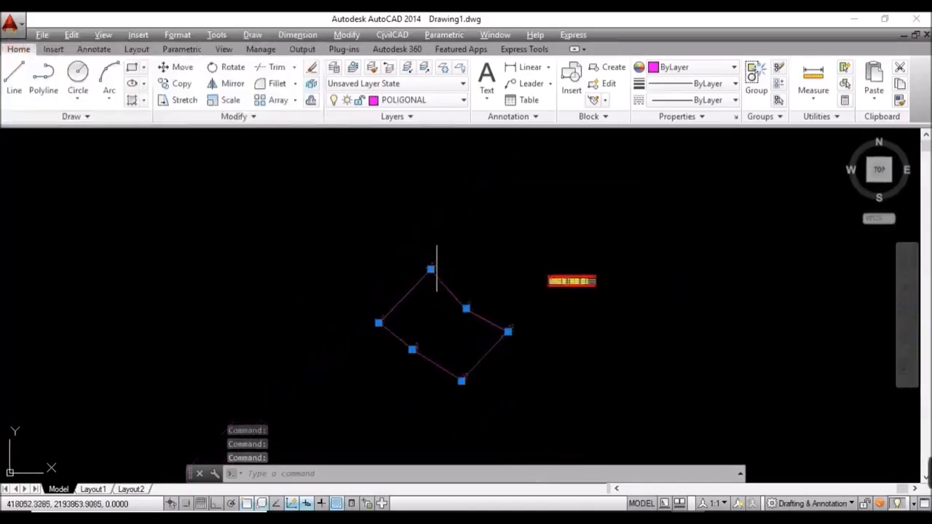
scroll(454, 316, up, 4)
mouse_move(454, 328)
middle_down()
mouse_move(442, 266)
mouse_move(457, 328)
middle_up()
key(Escape)
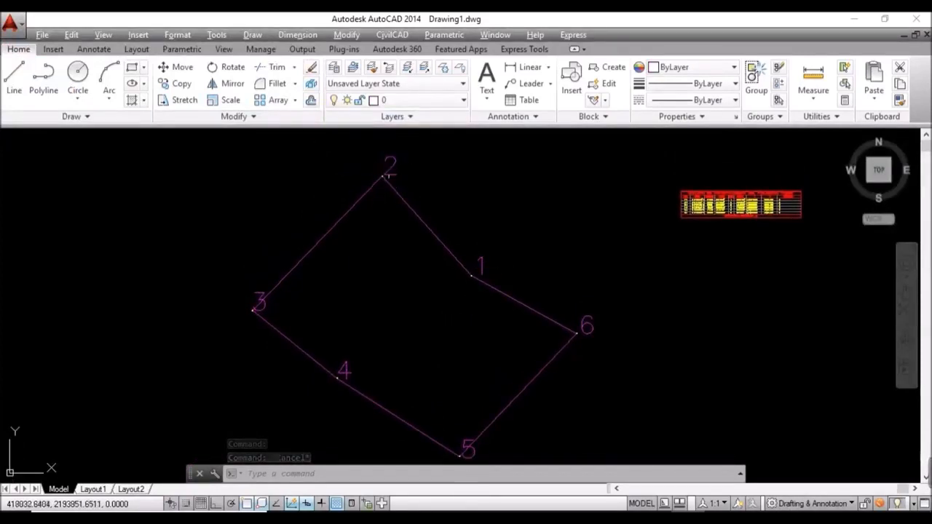
click(394, 158)
Step: Move vertex labels 2 and 3 just outside their corners of the traverse
click(404, 219)
text(m)
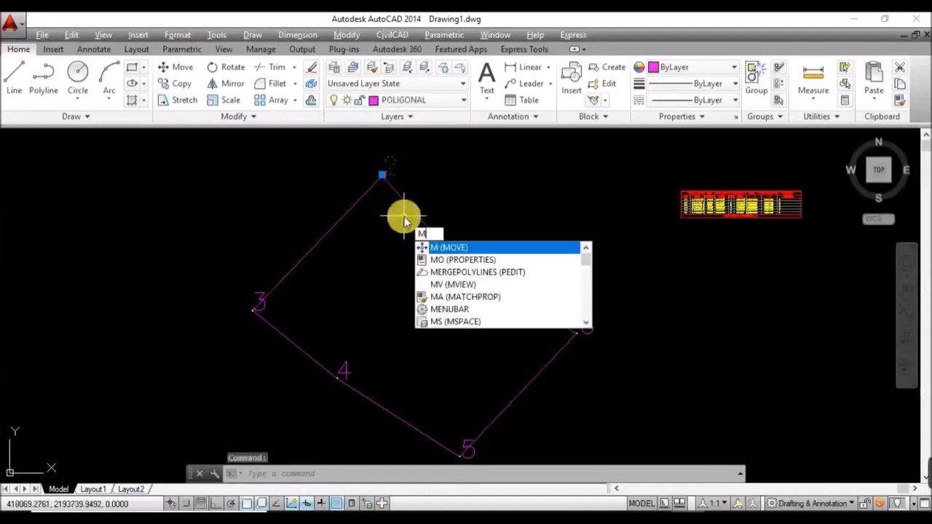
key(Return)
click(460, 195)
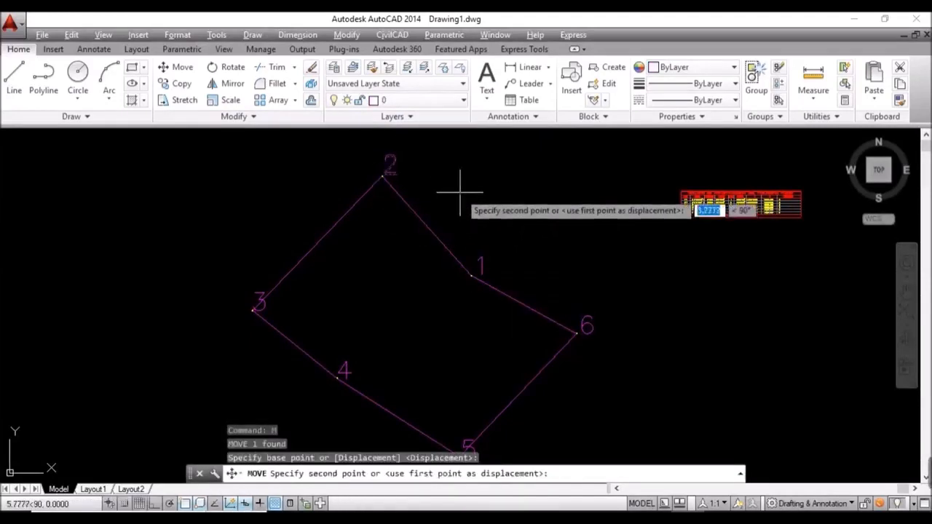
click(481, 194)
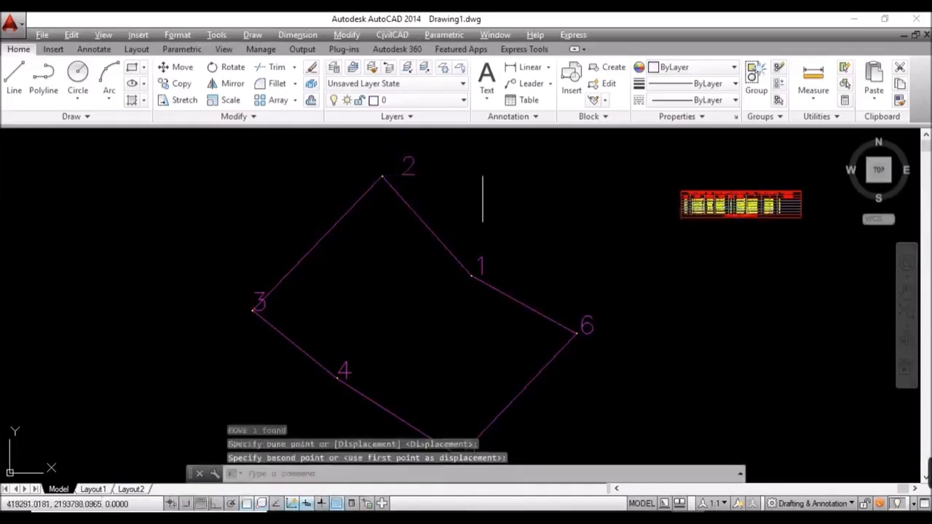
mouse_move(408, 323)
middle_down()
mouse_move(460, 246)
mouse_move(437, 286)
middle_up()
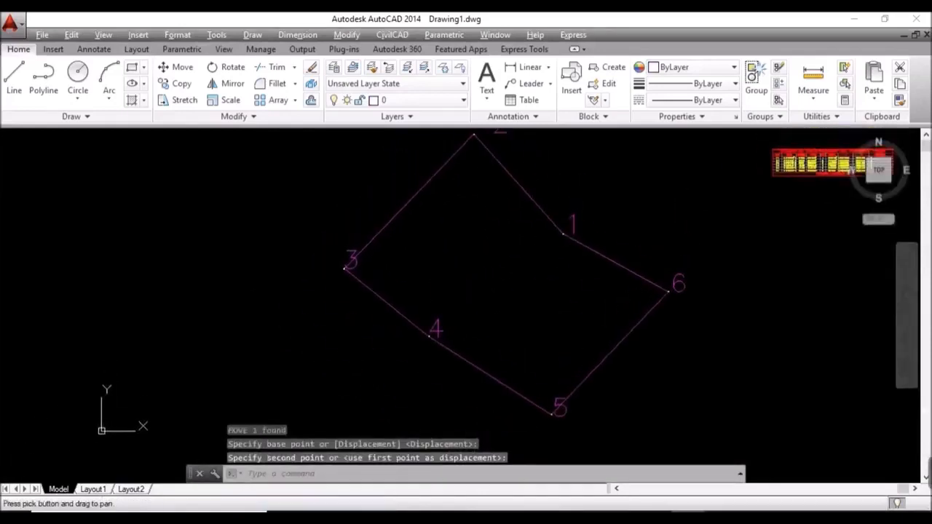
click(347, 255)
click(339, 249)
text(m)
key(Return)
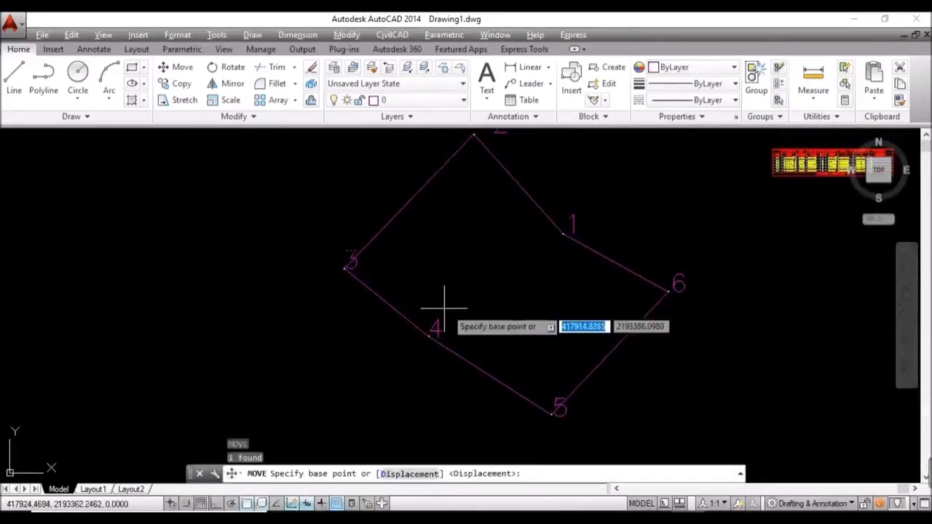
click(409, 251)
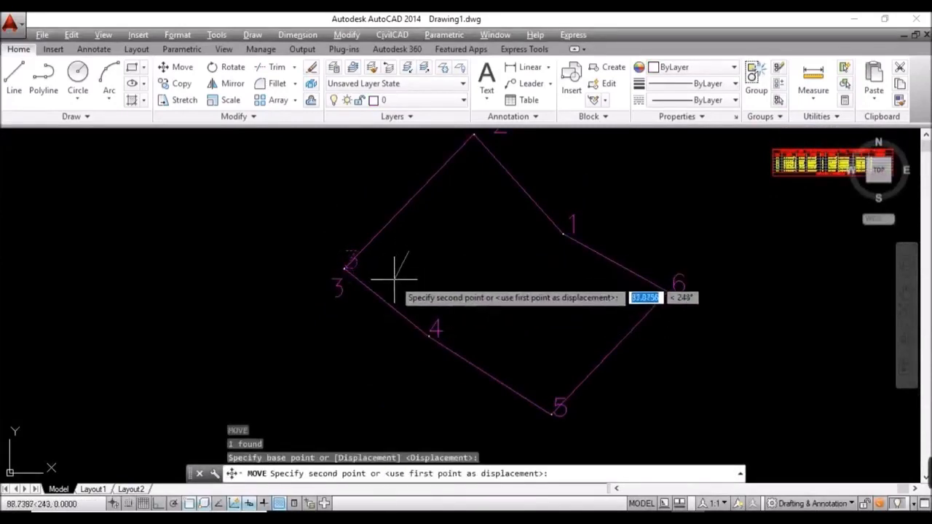
click(393, 275)
Step: Move label 4 below its vertex and label 5 just below-right of vertex 5
click(437, 320)
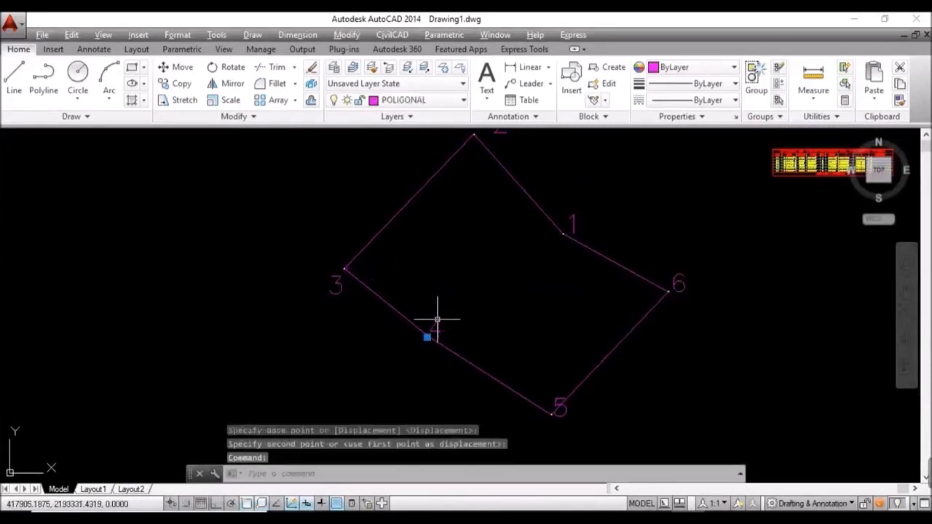
key(Return)
click(430, 334)
click(430, 337)
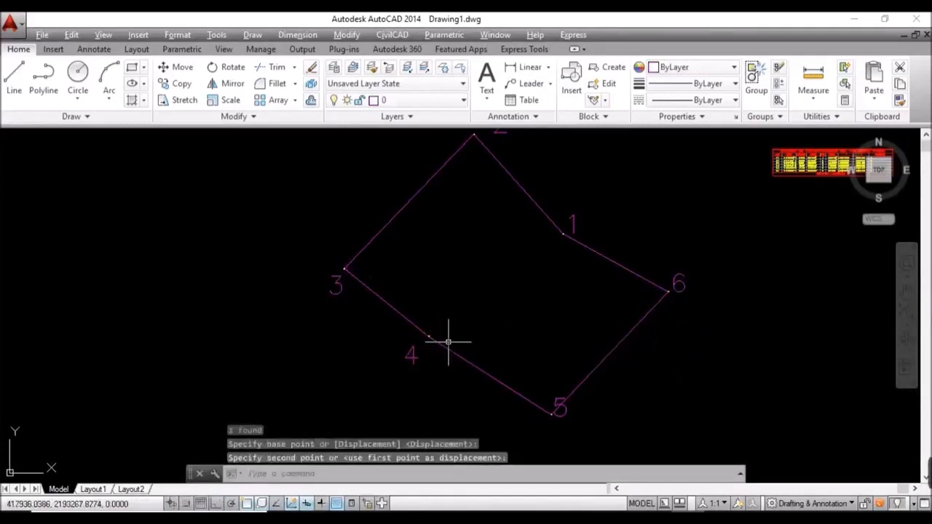
click(559, 405)
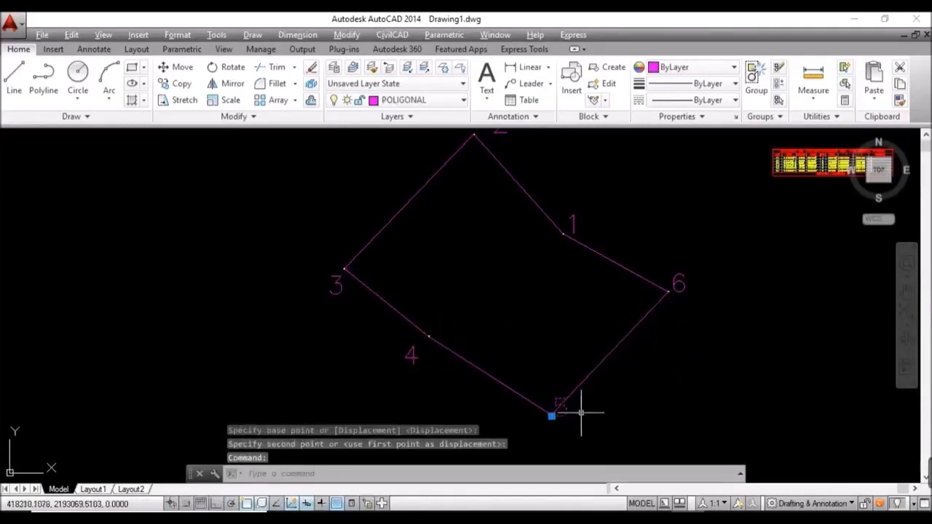
key(Return)
click(623, 403)
click(630, 421)
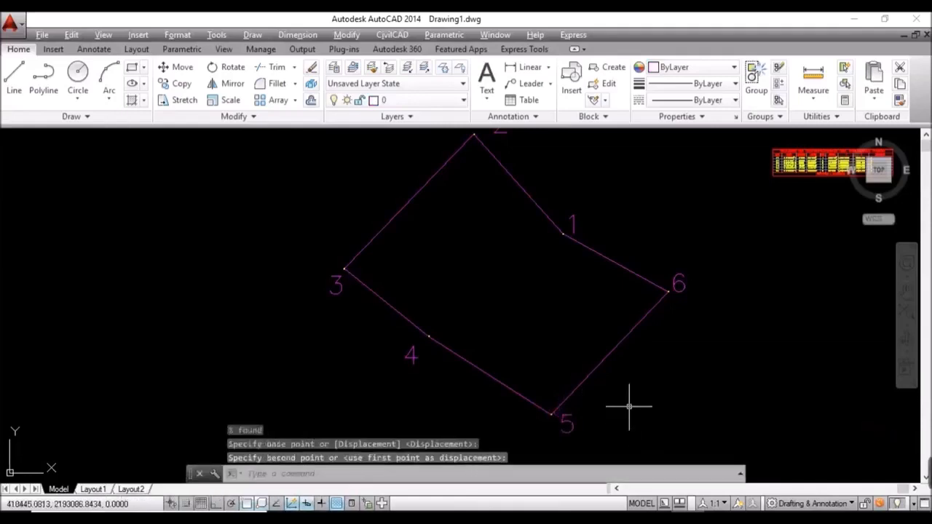
scroll(499, 323, down, 2)
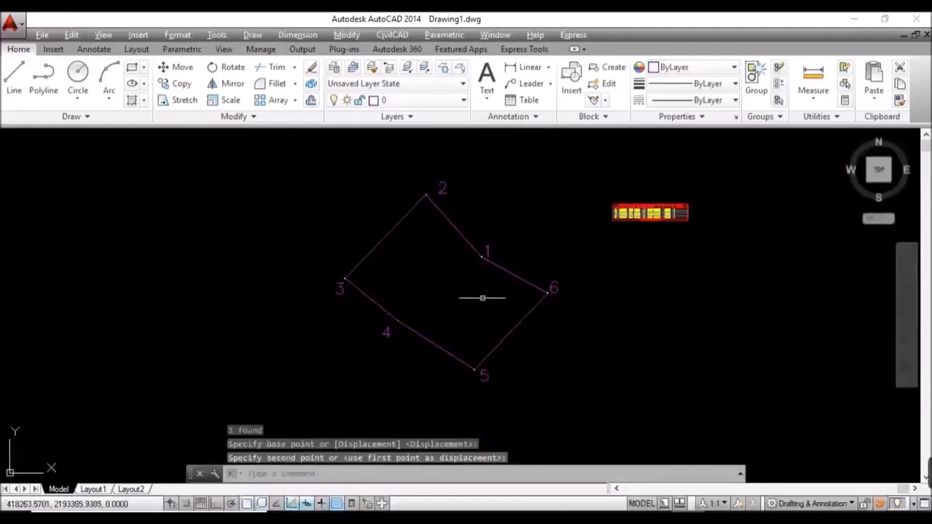
middle_drag(483, 298, 457, 306)
scroll(460, 262, up, 2)
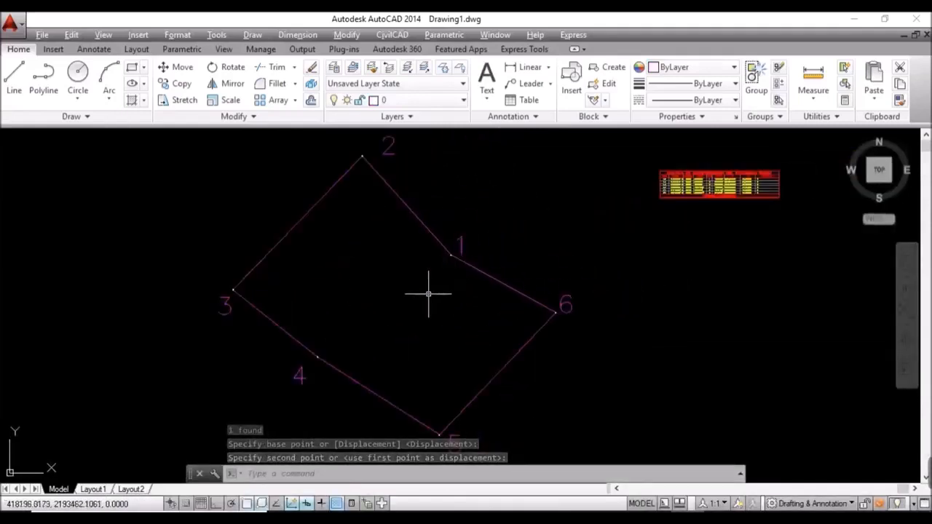
click(179, 34)
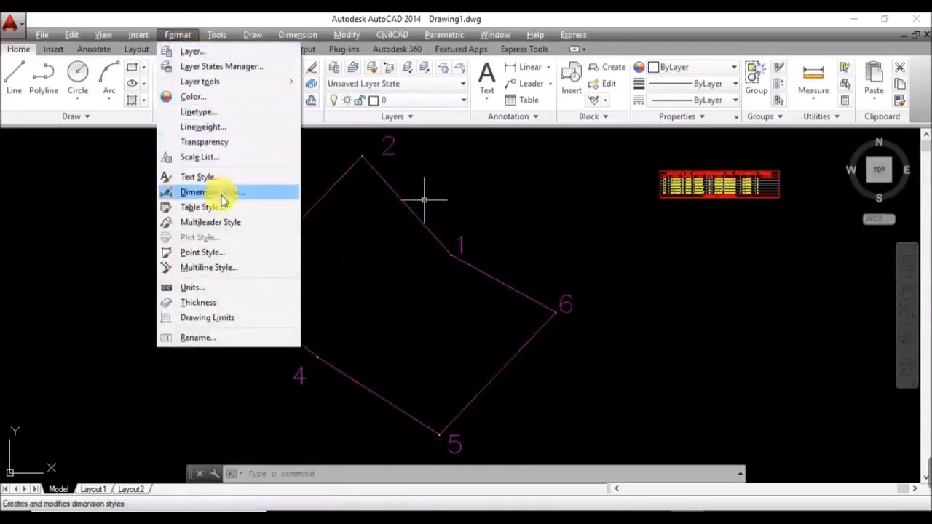
Step: Apply the circle-with-X point style at size 50 absolute units
click(204, 252)
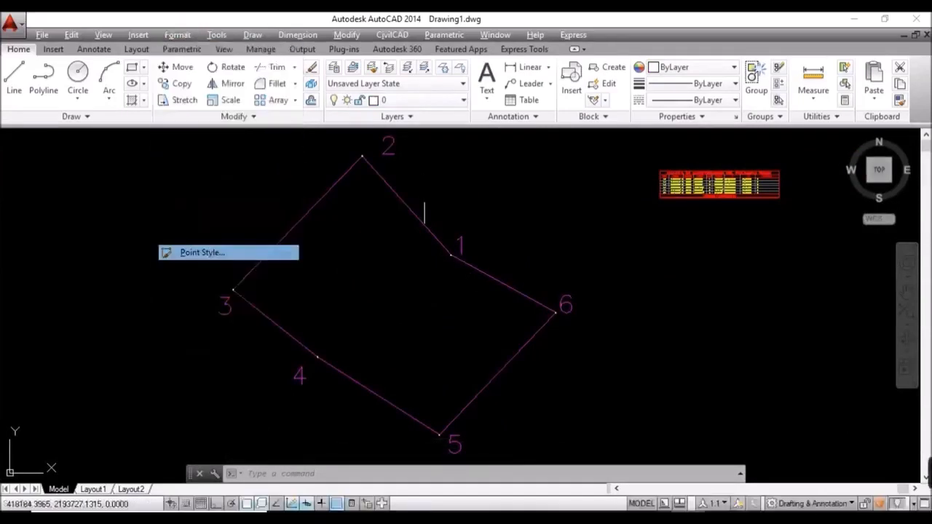
click(495, 205)
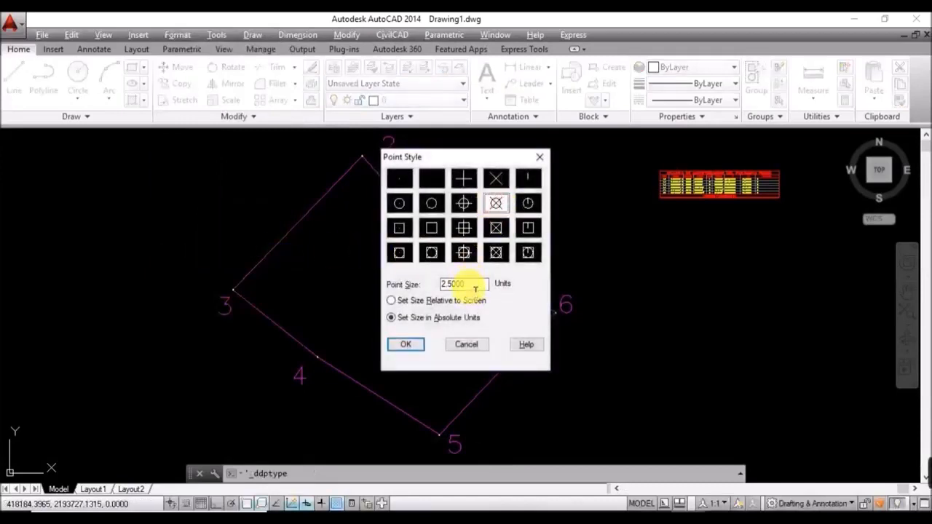
drag(475, 289, 423, 284)
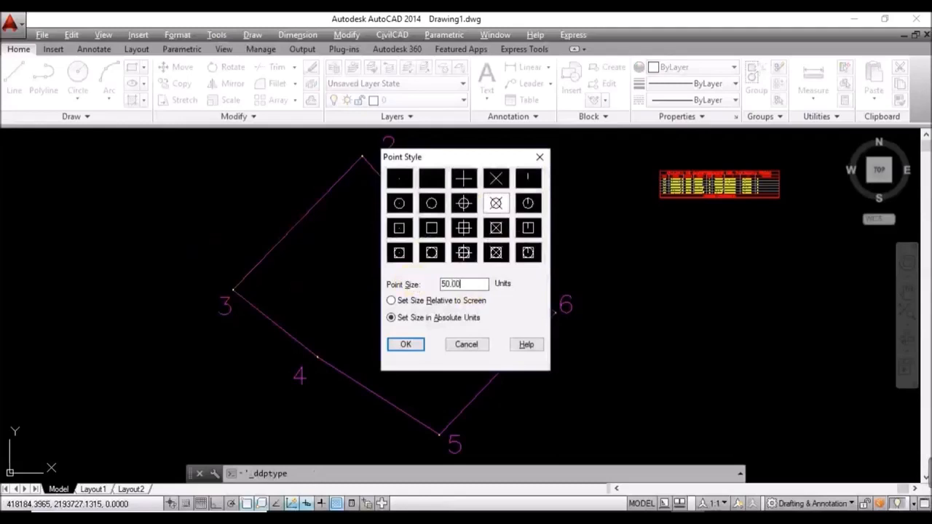
click(406, 344)
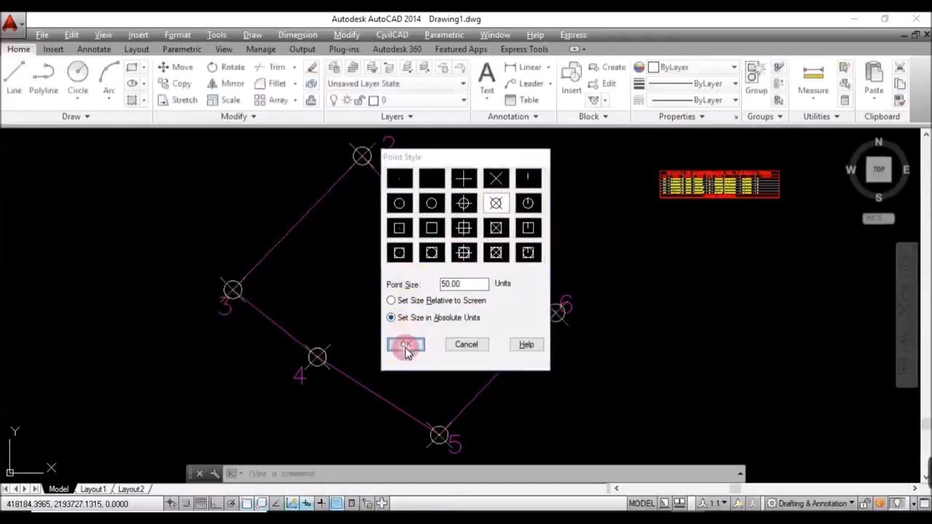
middle_drag(416, 243, 424, 280)
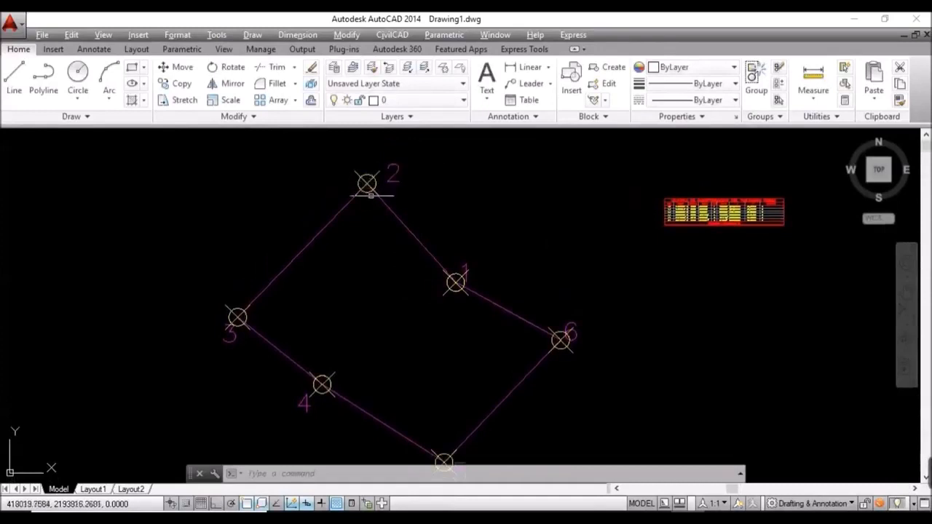
scroll(370, 173, up, 4)
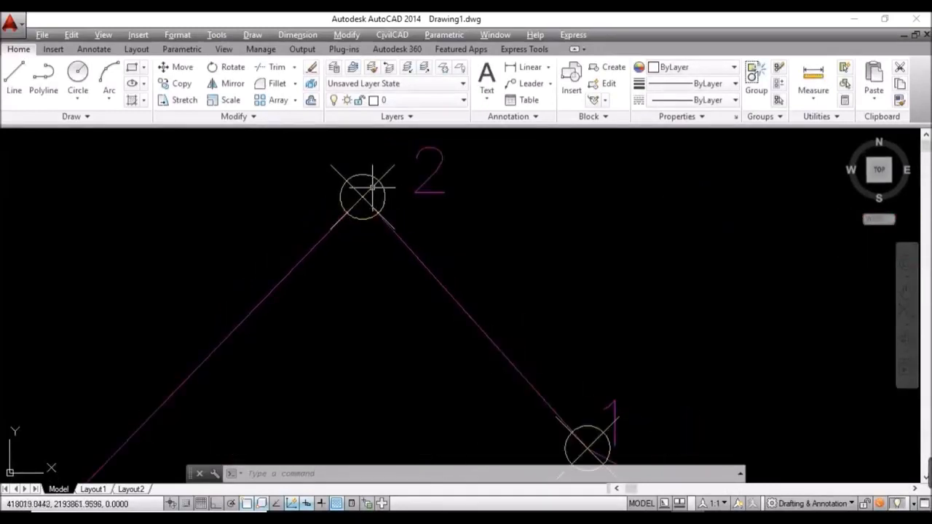
scroll(370, 188, down, 4)
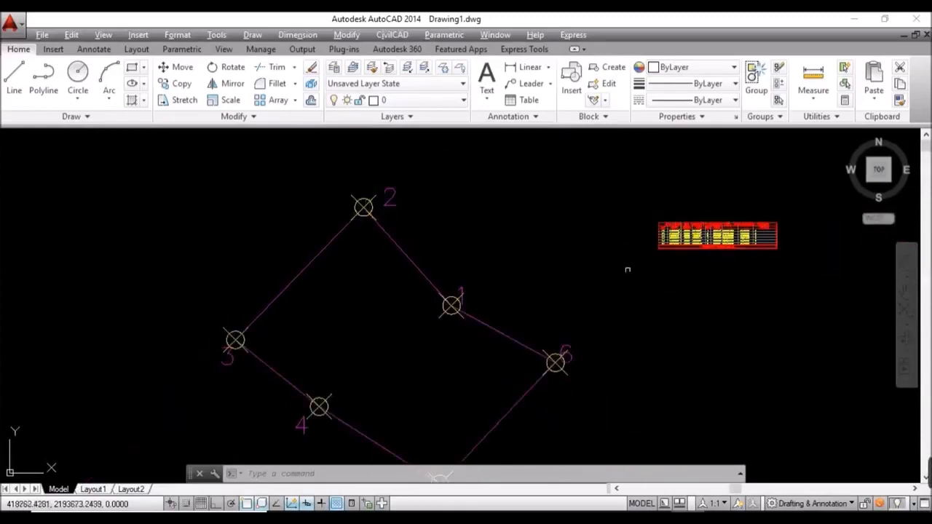
Step: Erase the six yellow CVL_PUNTO point blocks via SELECTSIMILAR, then check the polyline's layer
click(364, 206)
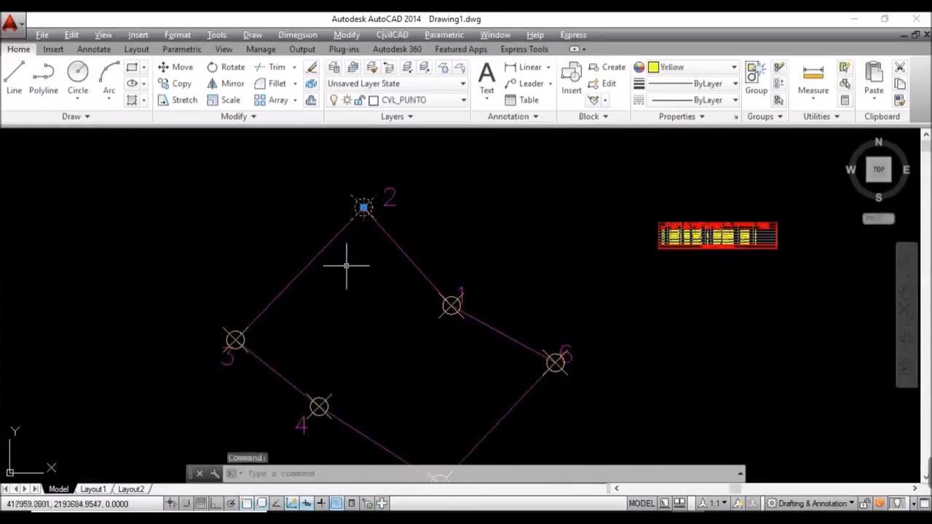
text(SELECTSIMILAR)
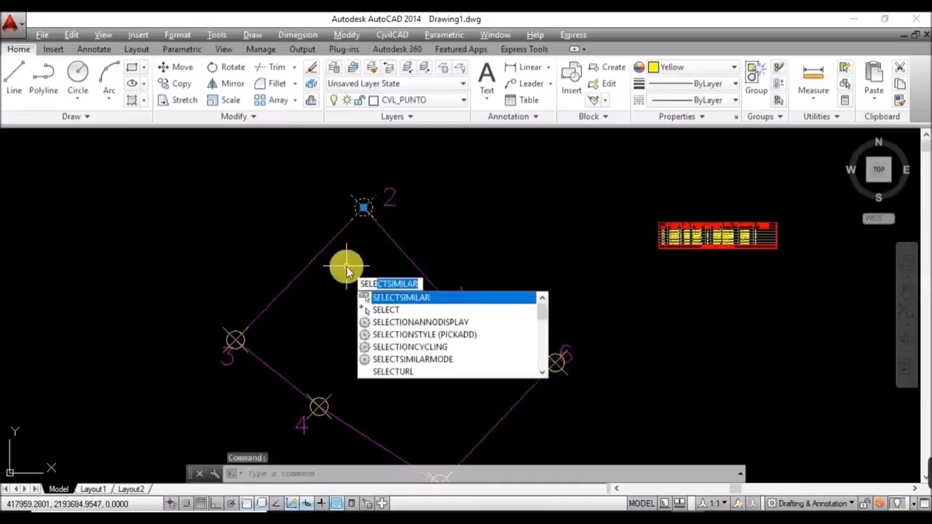
key(Return)
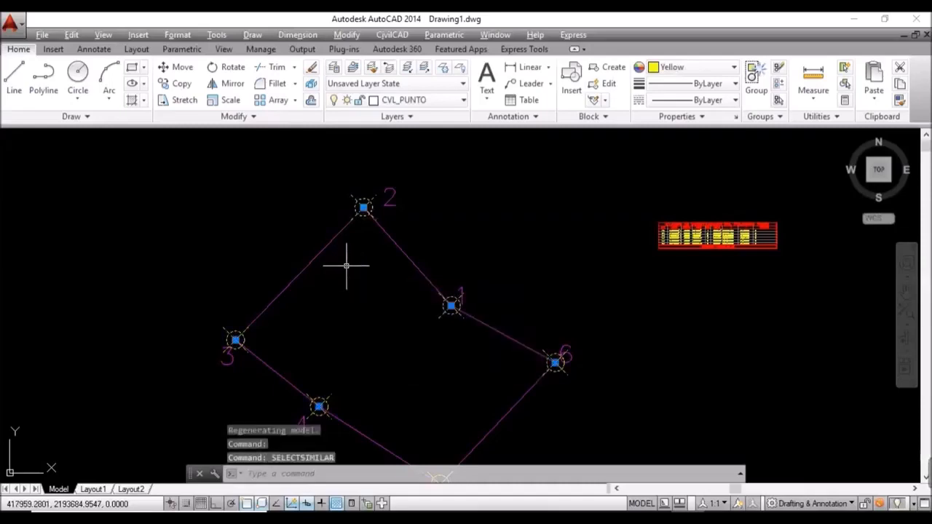
key(Delete)
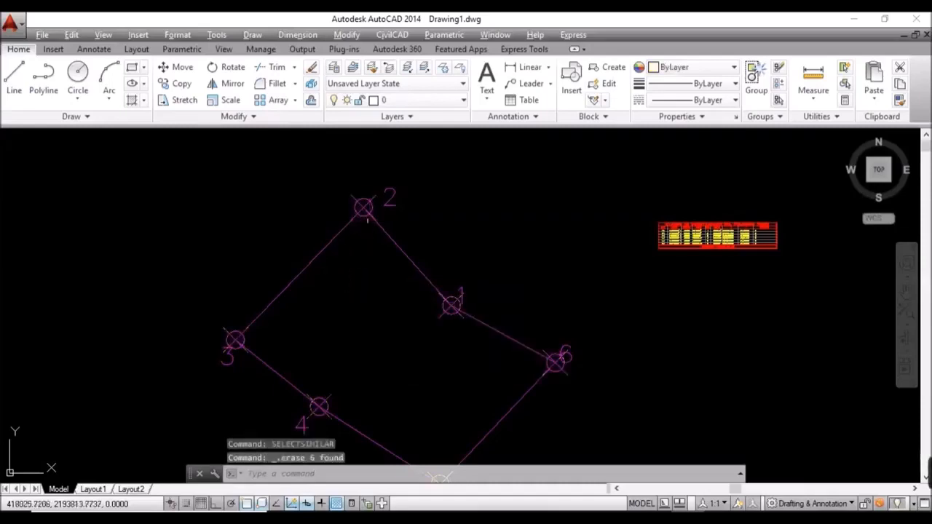
click(362, 206)
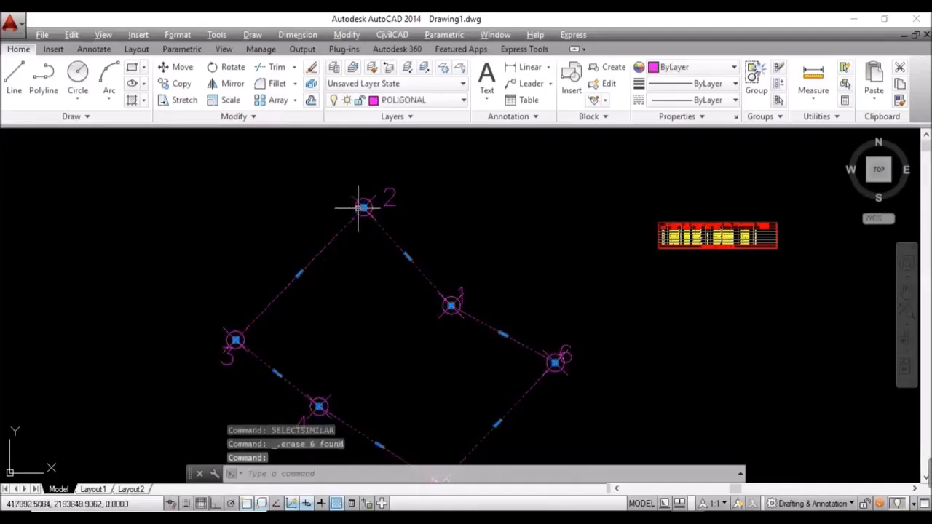
key(Escape)
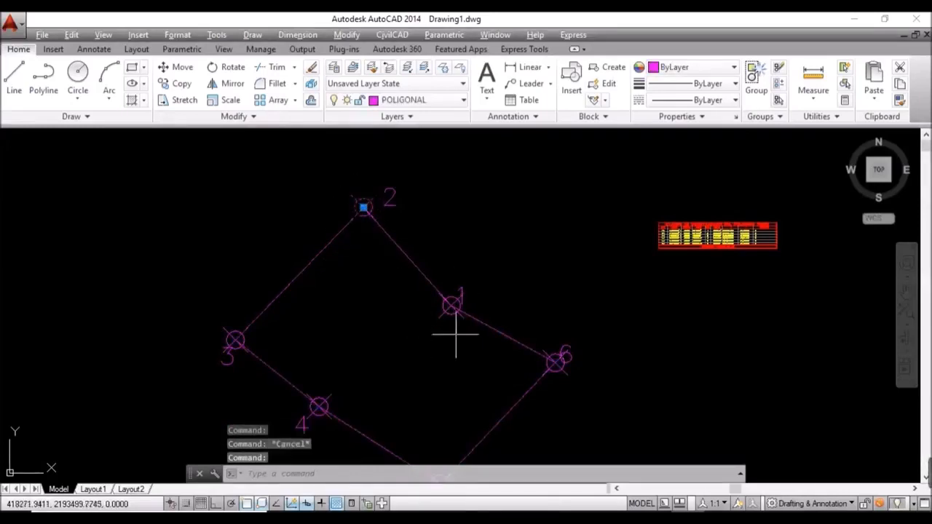
scroll(460, 306, up, 4)
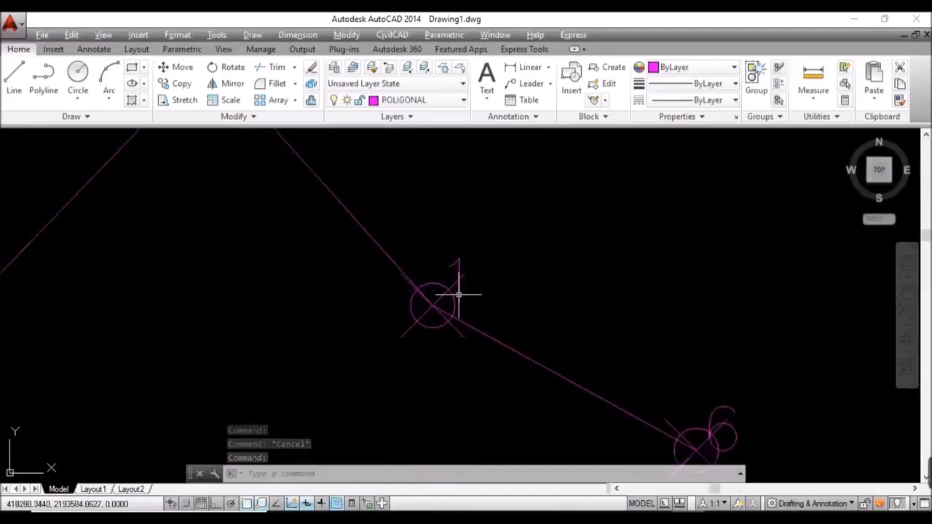
Step: Shift the point 1 items slightly right near vertex 1
click(459, 295)
text(m)
key(Return)
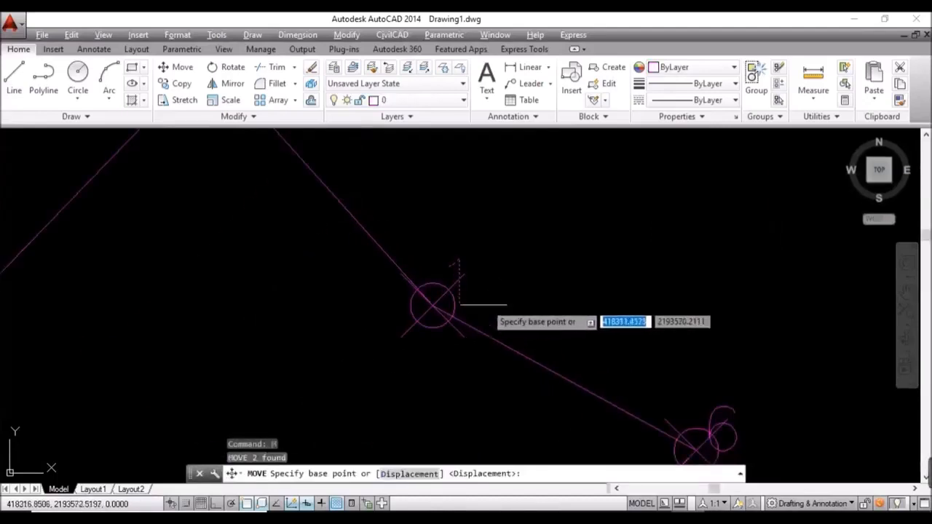
scroll(459, 306, down, 2)
click(495, 302)
click(504, 303)
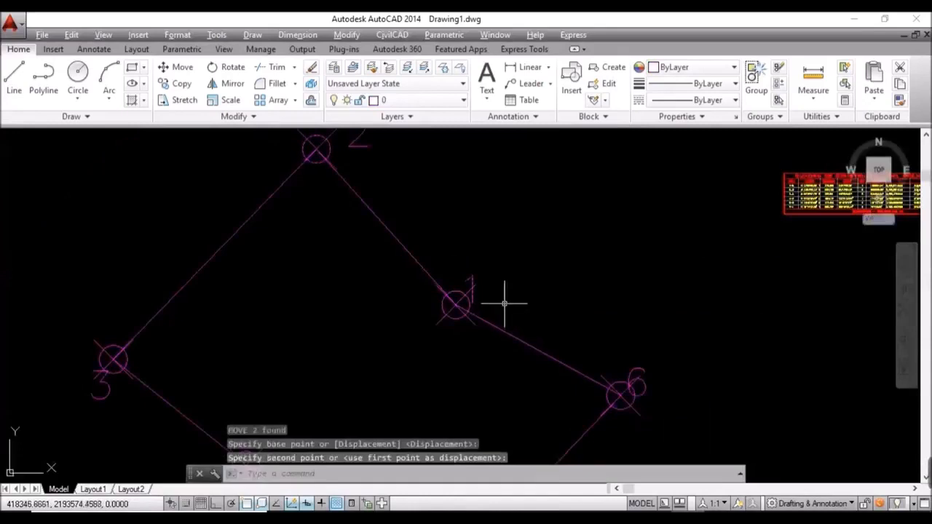
Step: Place label 1 beside vertex 1
click(472, 279)
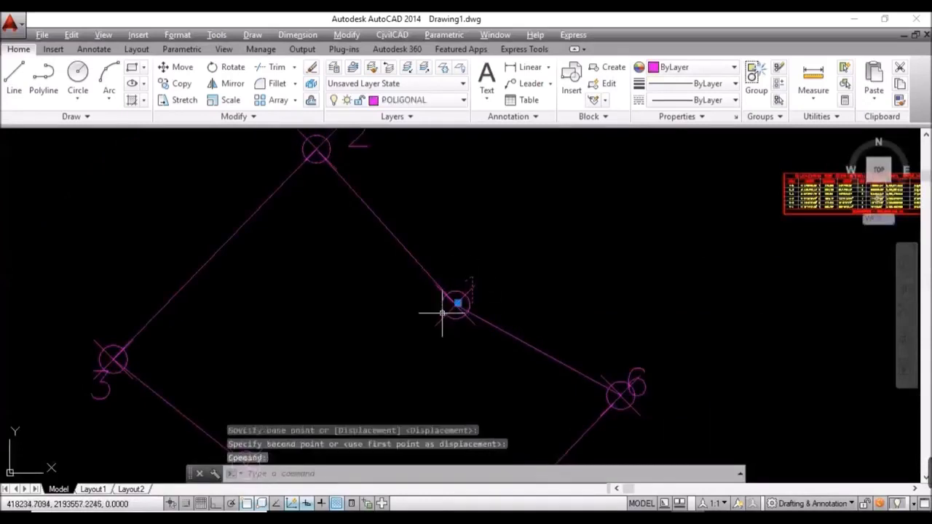
text(m)
key(Return)
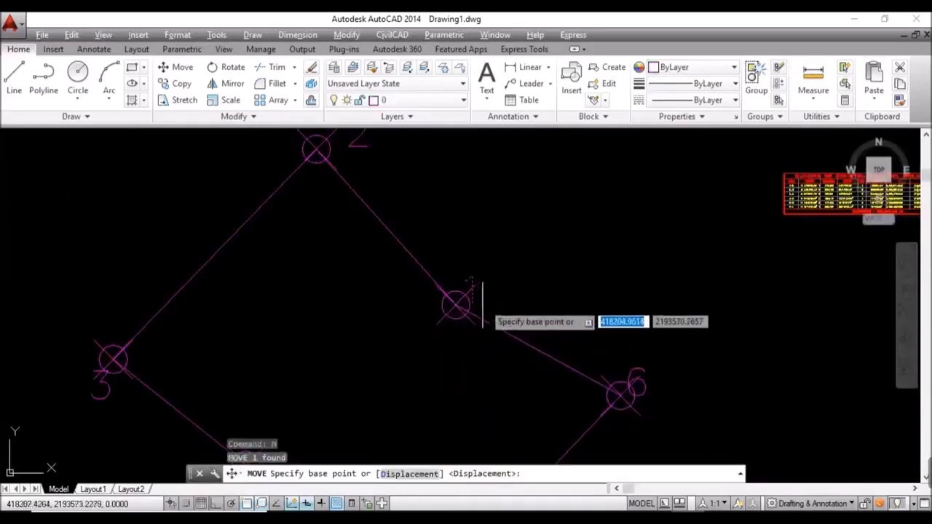
click(508, 299)
click(514, 298)
scroll(512, 283, down, 2)
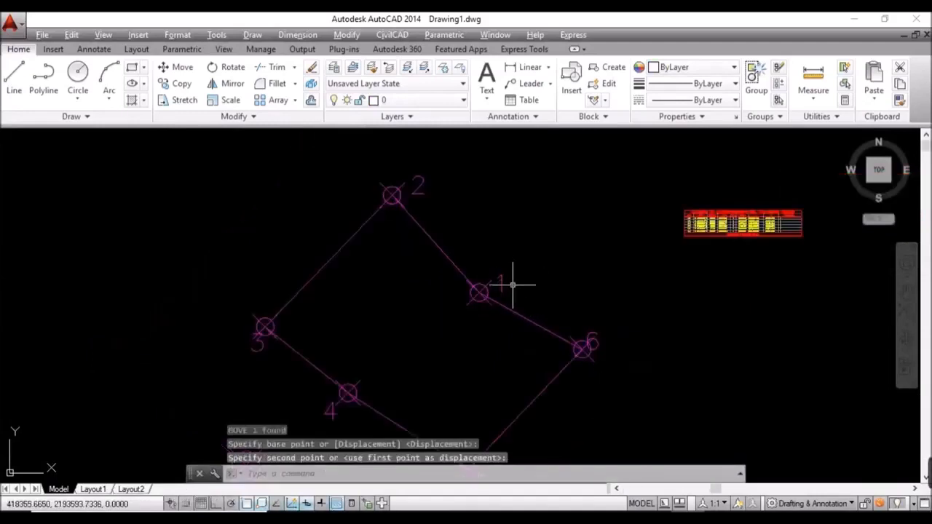
scroll(512, 281, down, 2)
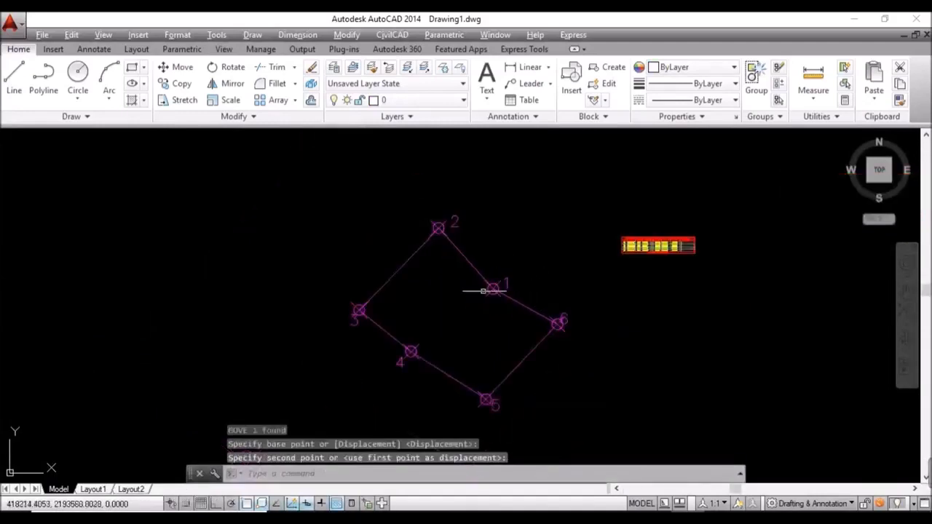
scroll(566, 310, up, 2)
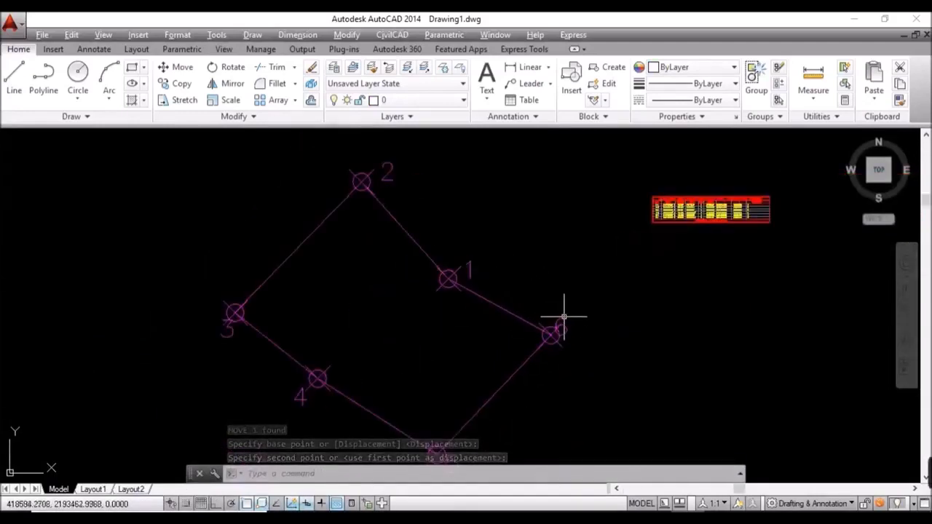
Step: Move the vertex 6 marker slightly down-right so its number sits clear
click(562, 320)
text(m)
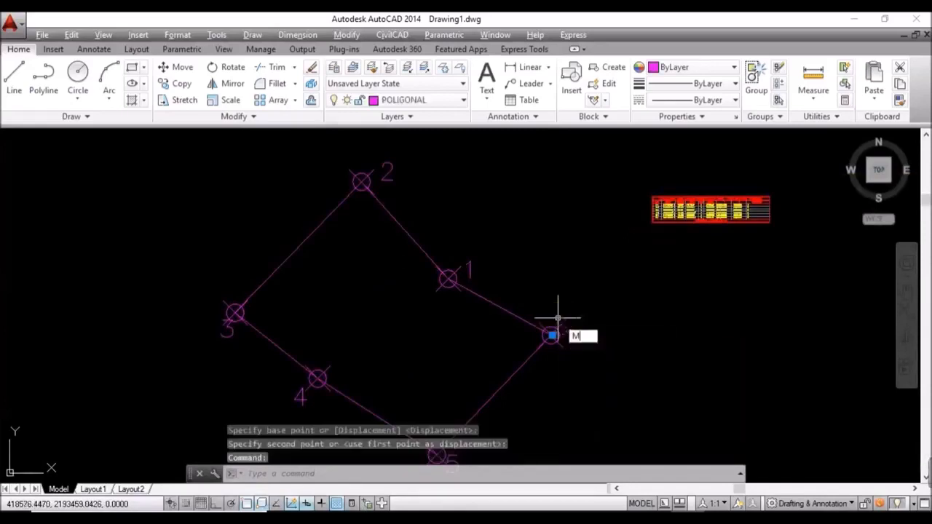
key(Return)
click(605, 333)
click(614, 346)
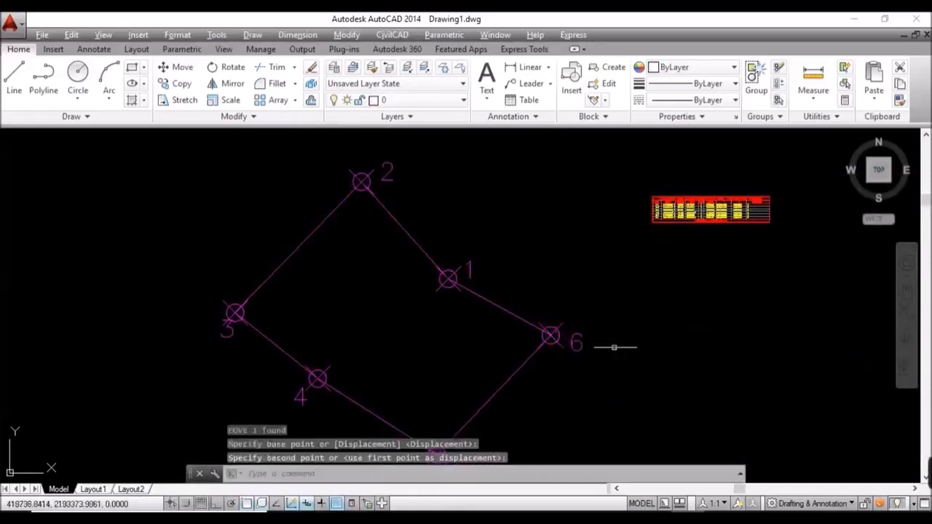
click(575, 353)
Step: Pan the view to frame the whole traverse and construction table
middle_drag(576, 354, 615, 294)
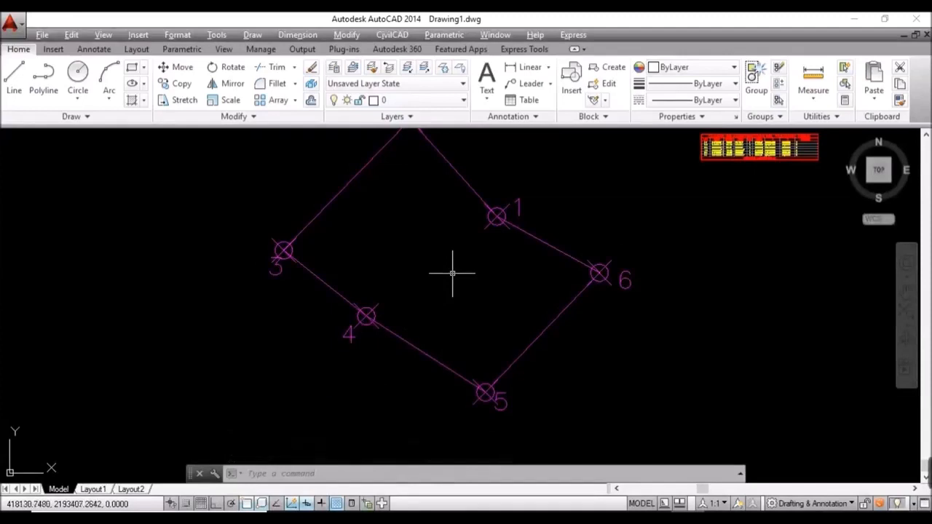
middle_drag(454, 273, 445, 310)
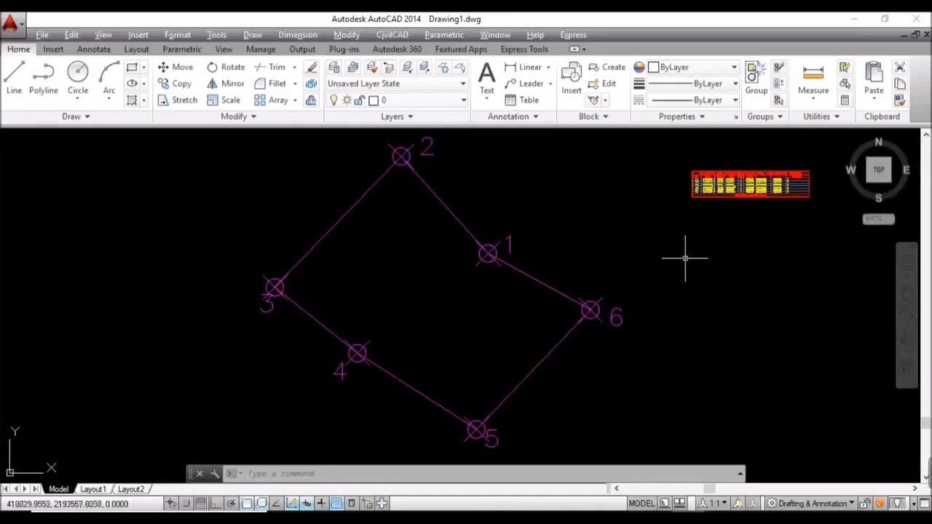
mouse_move(692, 250)
middle_down()
mouse_move(636, 258)
mouse_move(523, 236)
middle_up()
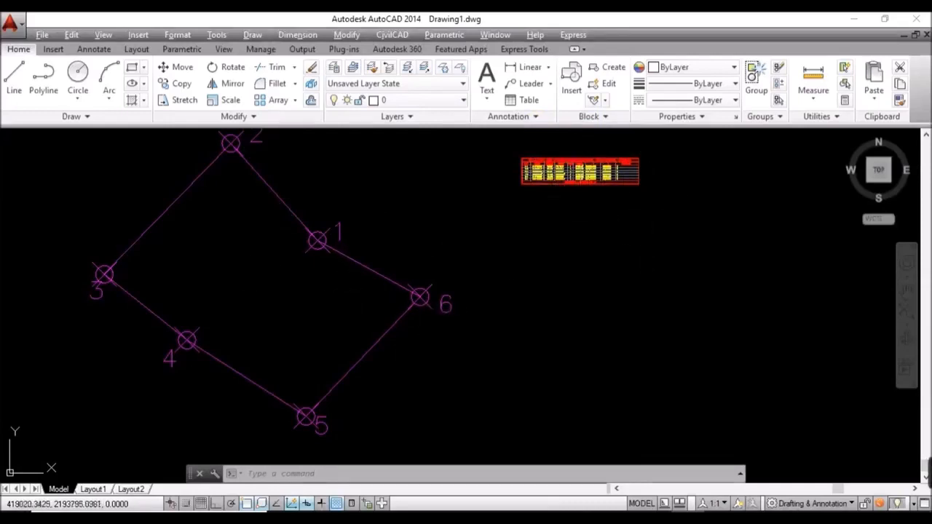
scroll(581, 164, up, 2)
Step: Crossing-select the construction table and scale it by 3 from its upper-left corner
scroll(611, 207, up, 2)
middle_drag(612, 207, 562, 327)
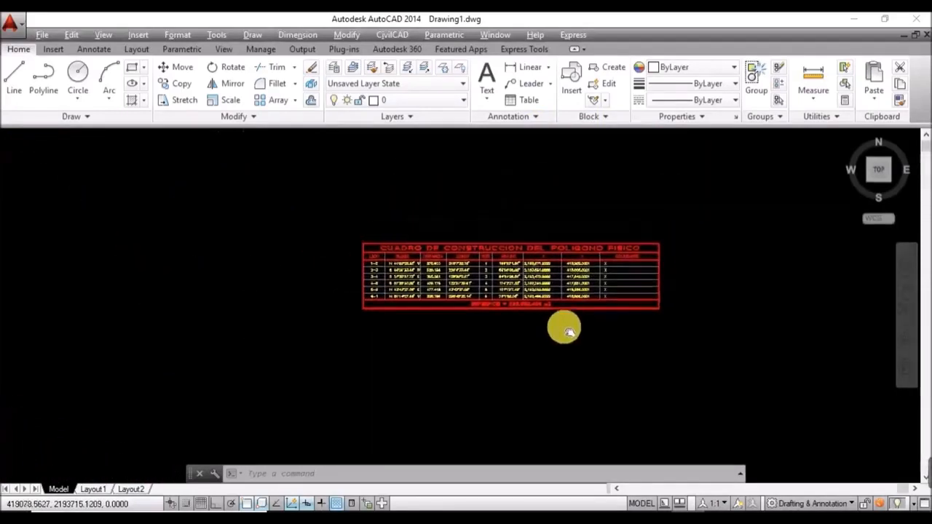
click(731, 360)
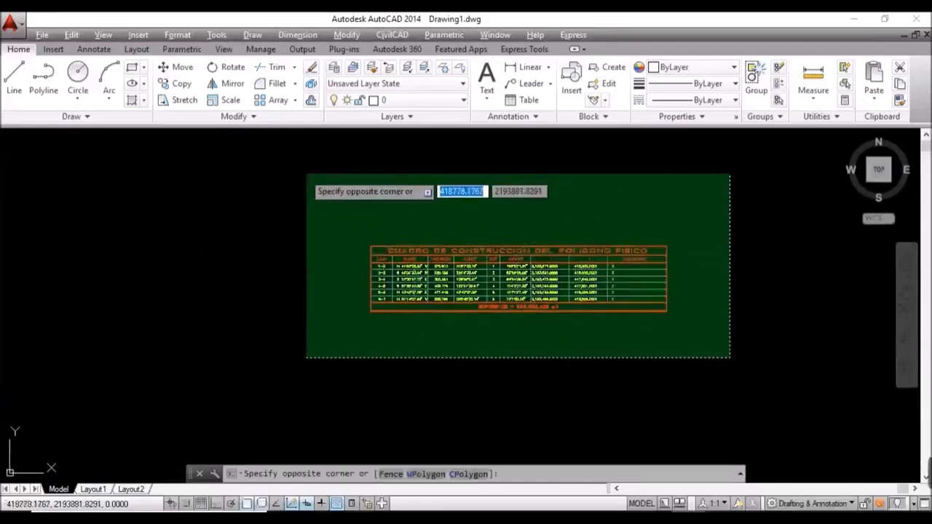
click(262, 171)
text(SC)
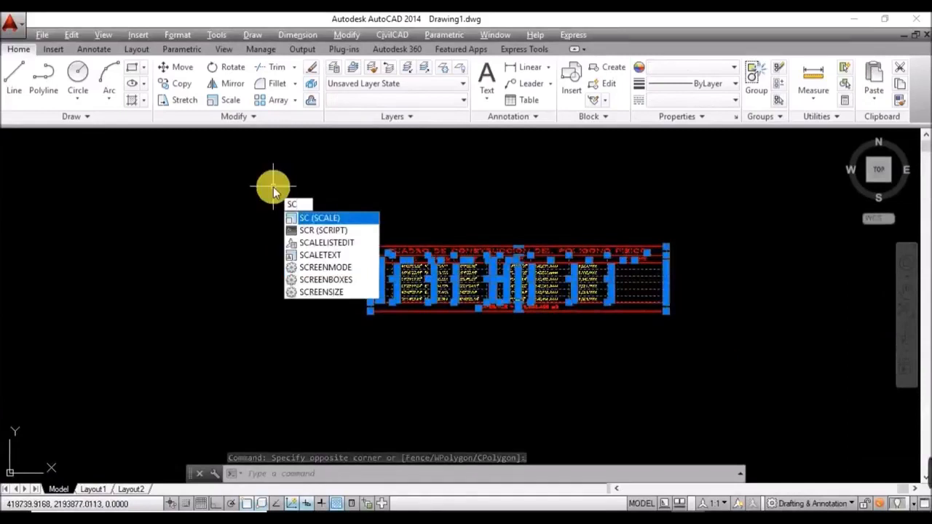
key(Return)
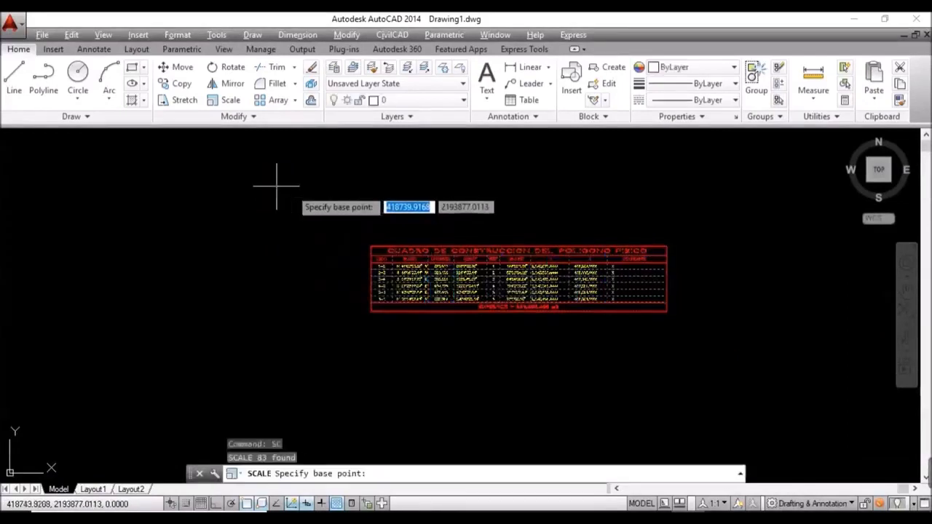
click(370, 247)
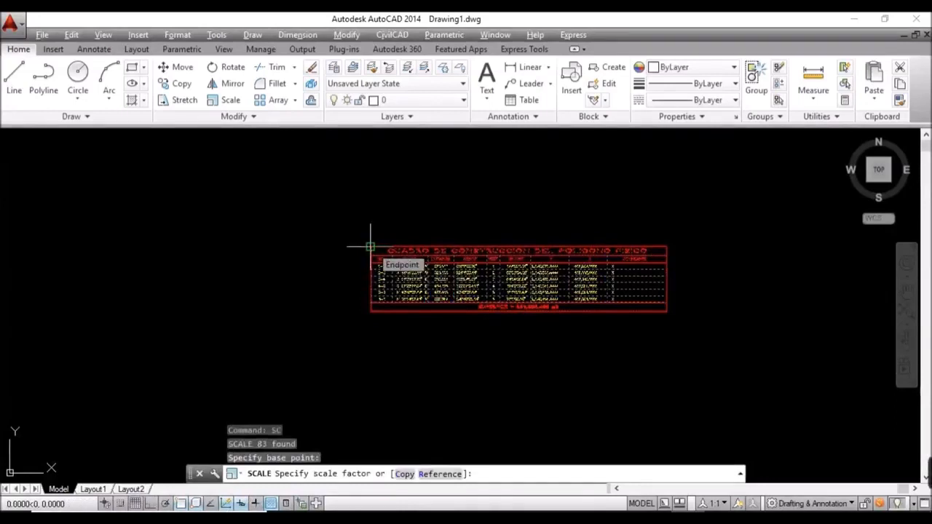
text(3)
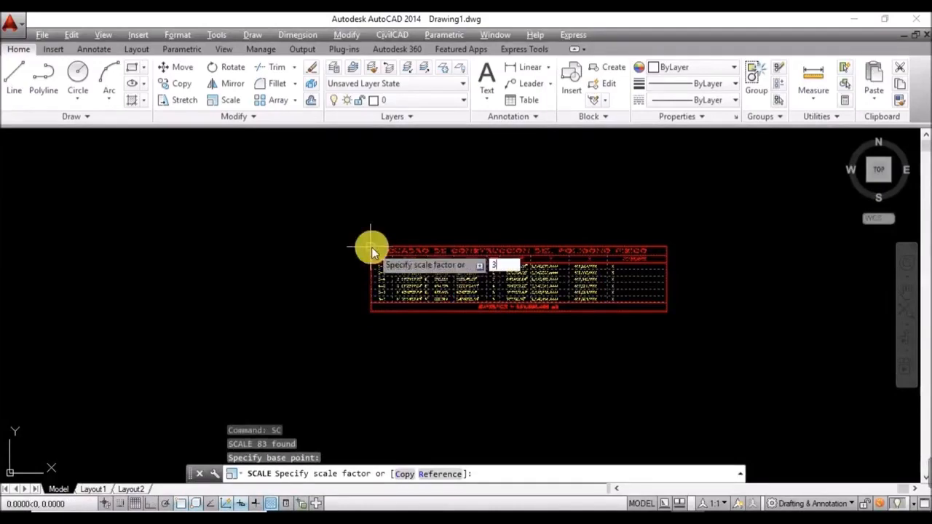
key(Return)
Step: Pan and zoom to frame the traverse and the enlarged construction table
scroll(422, 225, down, 7)
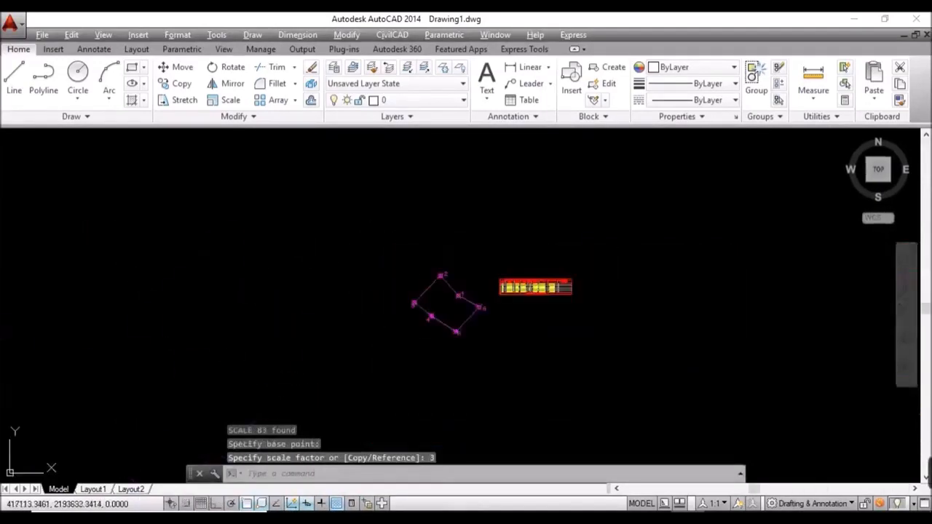
middle_drag(602, 311, 384, 323)
scroll(383, 323, up, 2)
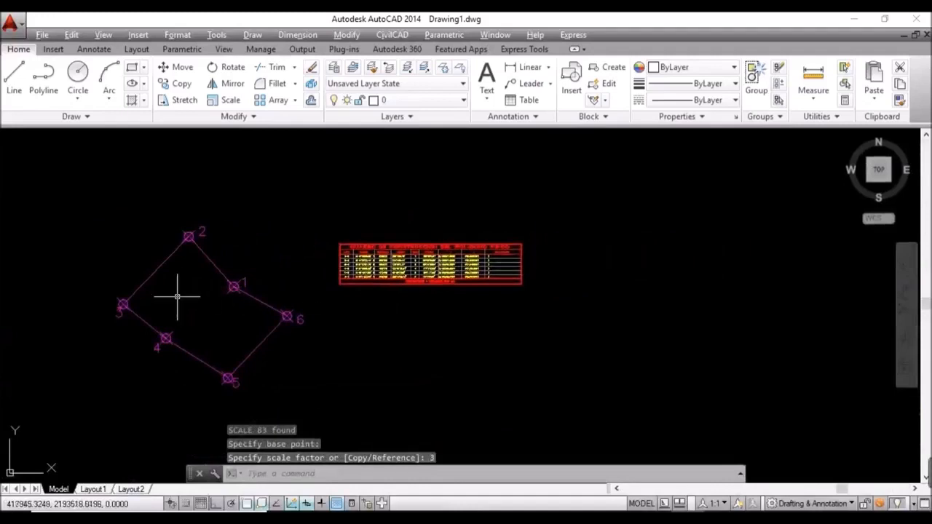
scroll(177, 298, up, 2)
middle_drag(240, 305, 263, 319)
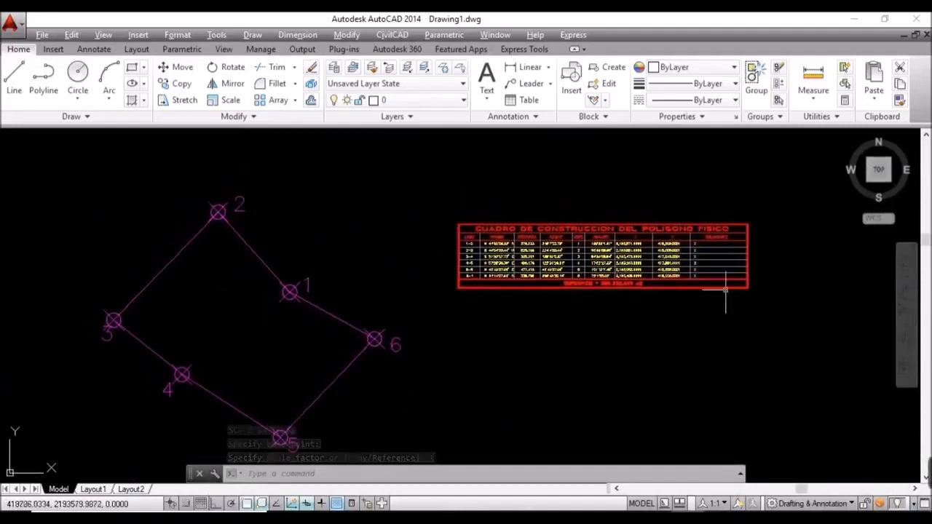
scroll(626, 222, up, 4)
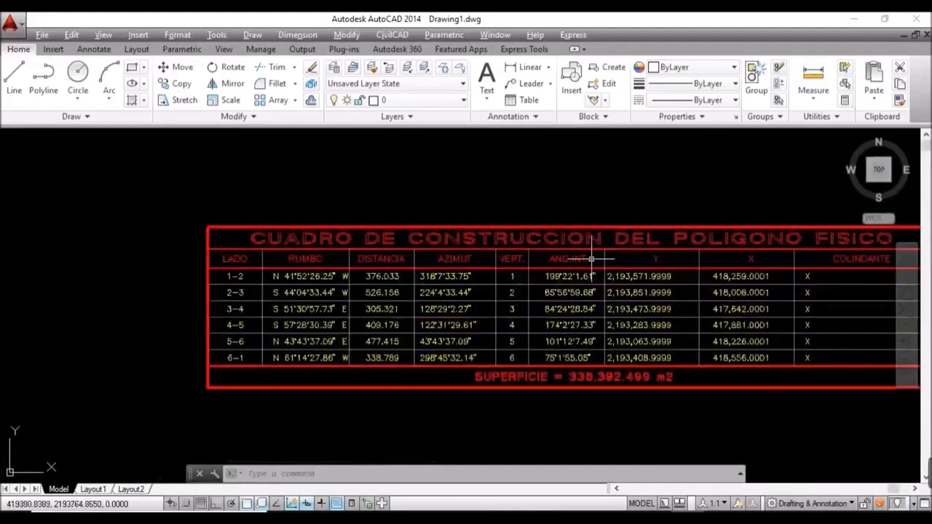
middle_drag(641, 276, 569, 286)
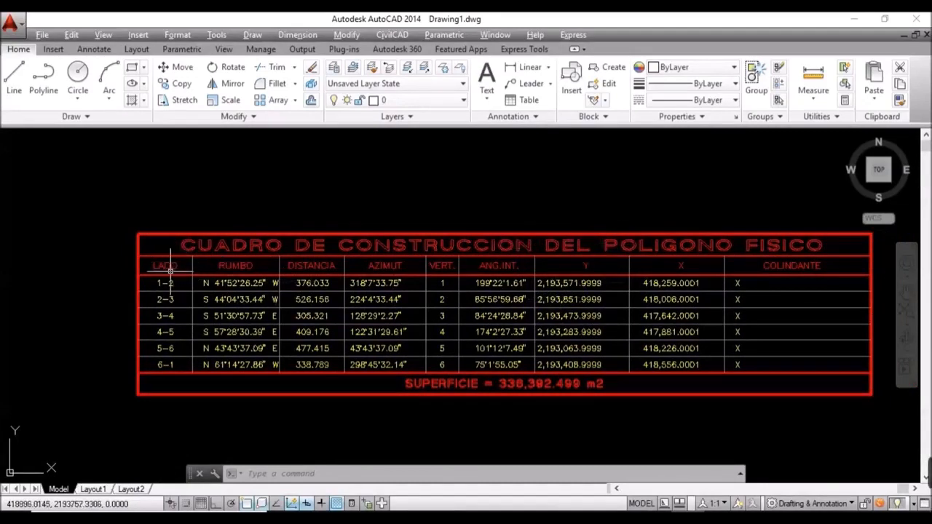
click(235, 266)
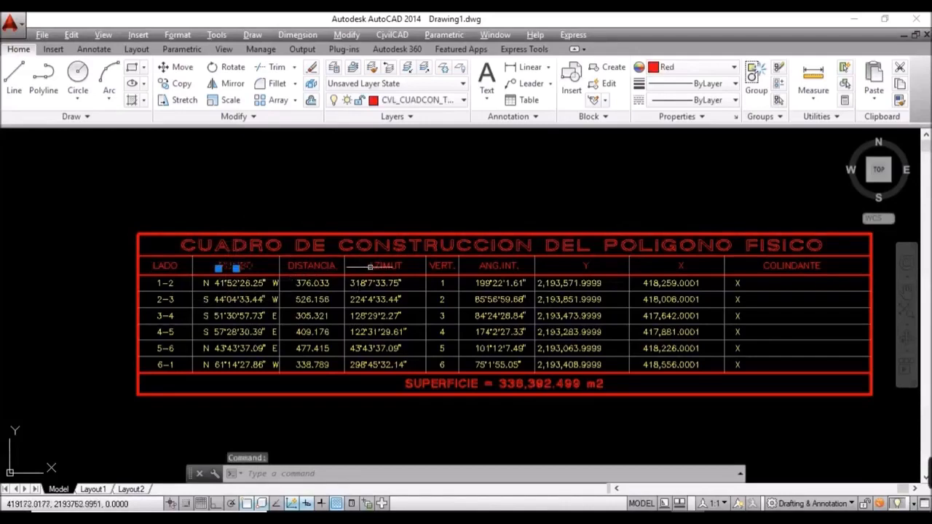
click(370, 268)
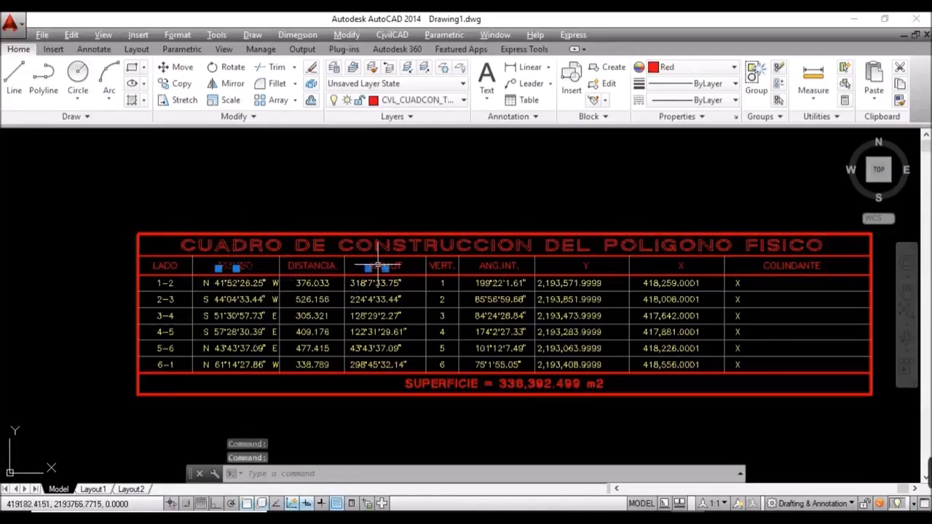
click(327, 267)
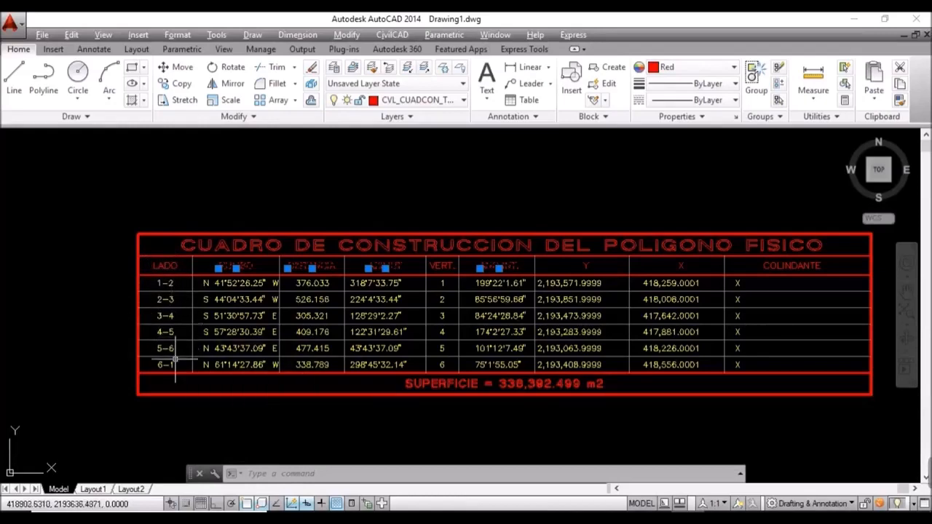
scroll(508, 388, up, 2)
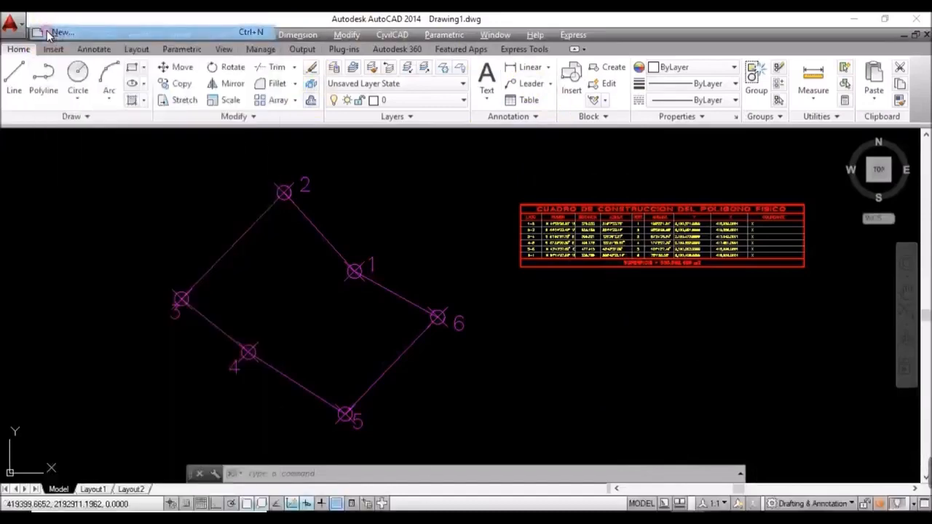
Step: Cancel an accidental new drawing and bring up Save Drawing As
click(45, 35)
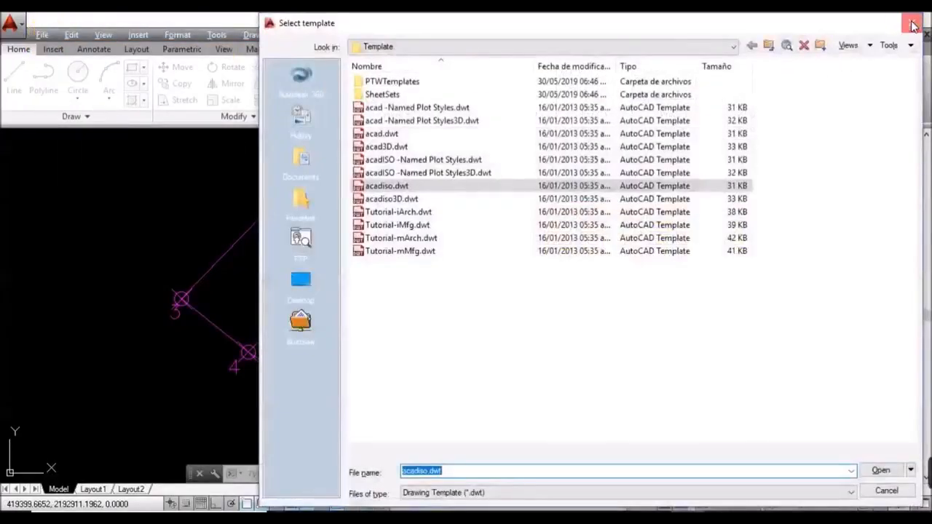
click(912, 25)
click(38, 35)
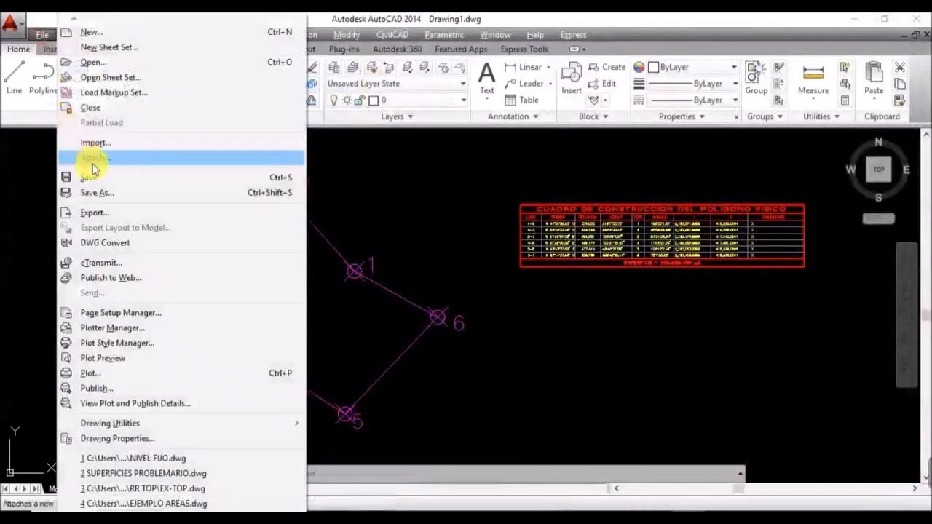
click(93, 180)
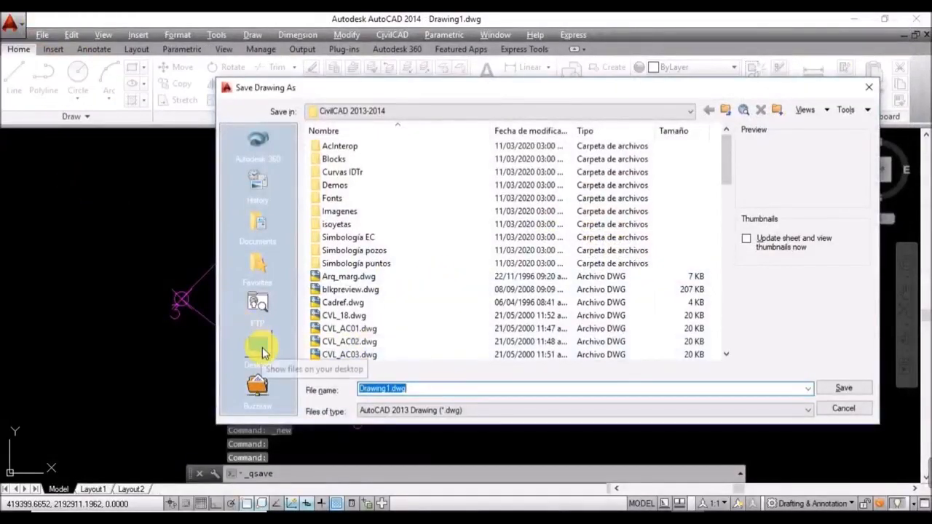
Step: Create a desktop folder named 'ISLA DE LAS AVES'
click(260, 349)
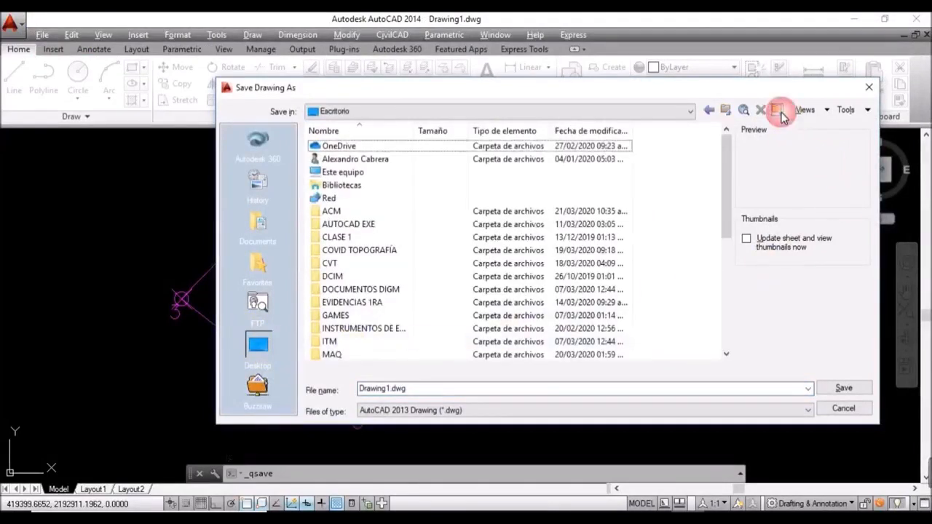
scroll(728, 195, down, 1)
drag(729, 195, 714, 314)
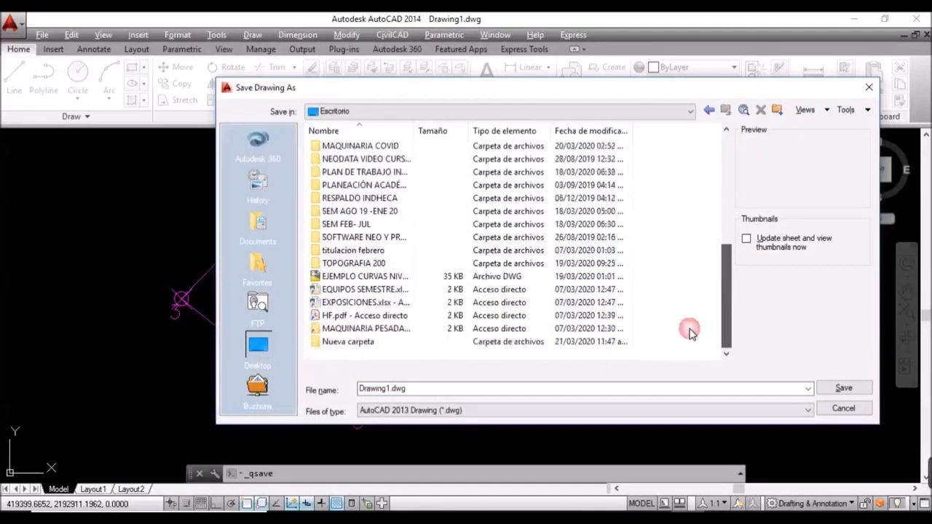
right_click(370, 342)
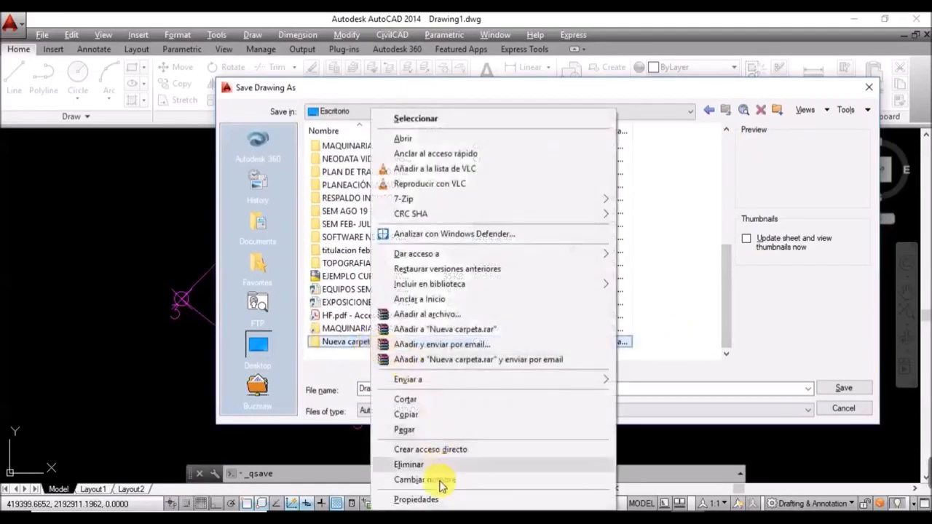
click(439, 483)
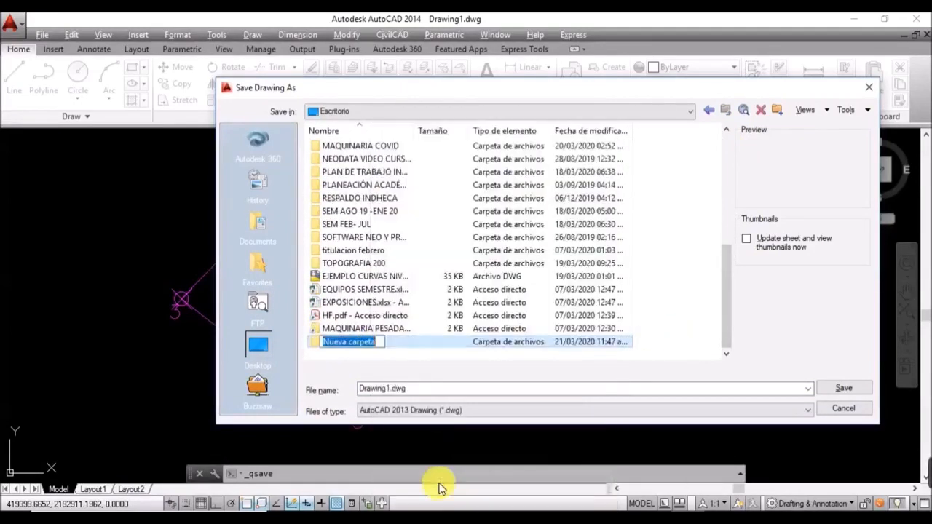
text(ISLA DE LAS )
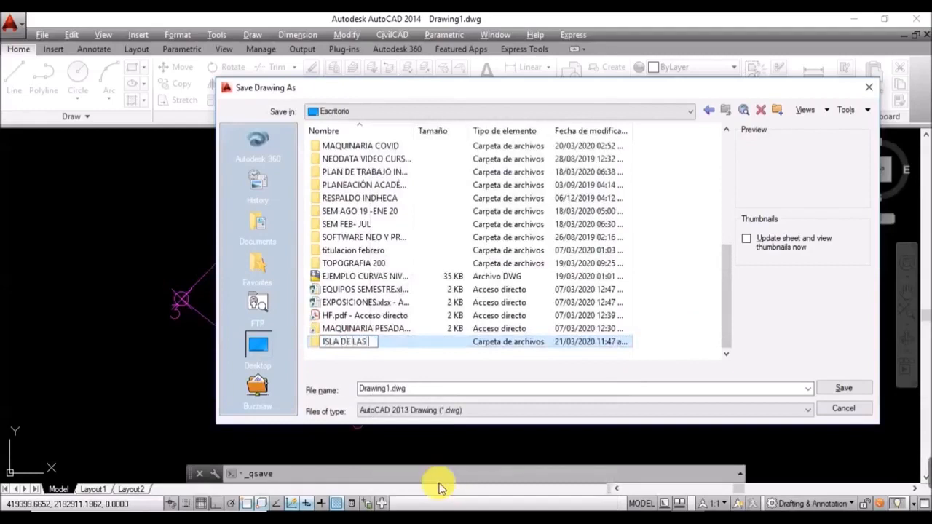
text(AVES)
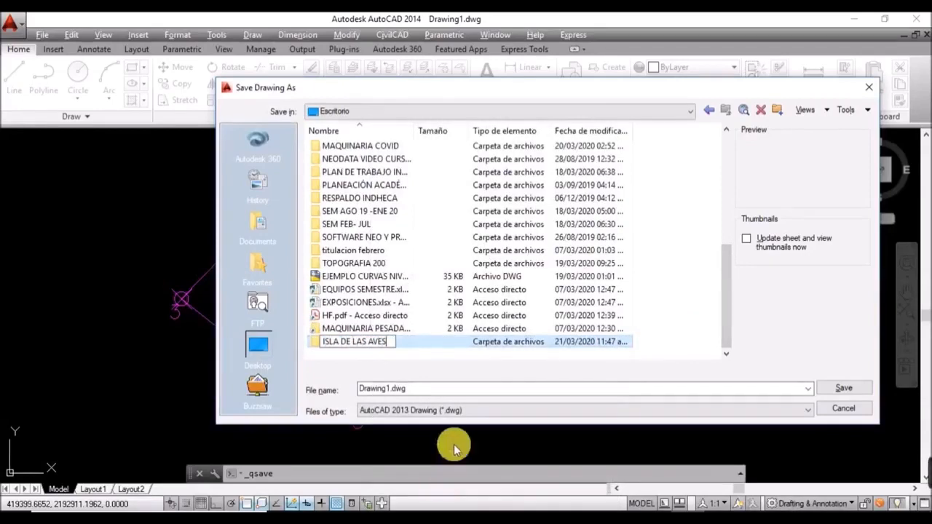
click(429, 394)
Step: Name the file 'ISLAS DE LAS AVES' and save it into the new folder
click(428, 393)
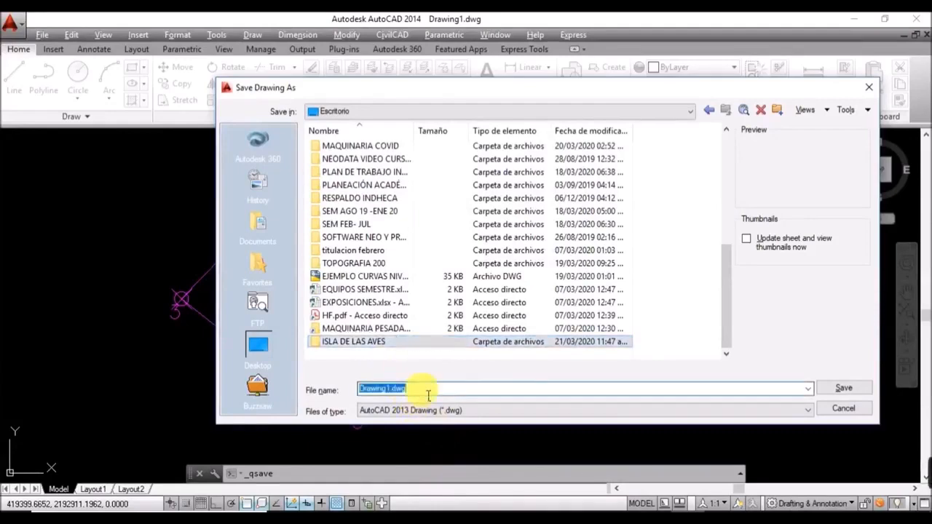
text(ISLAS DE LAS AVES)
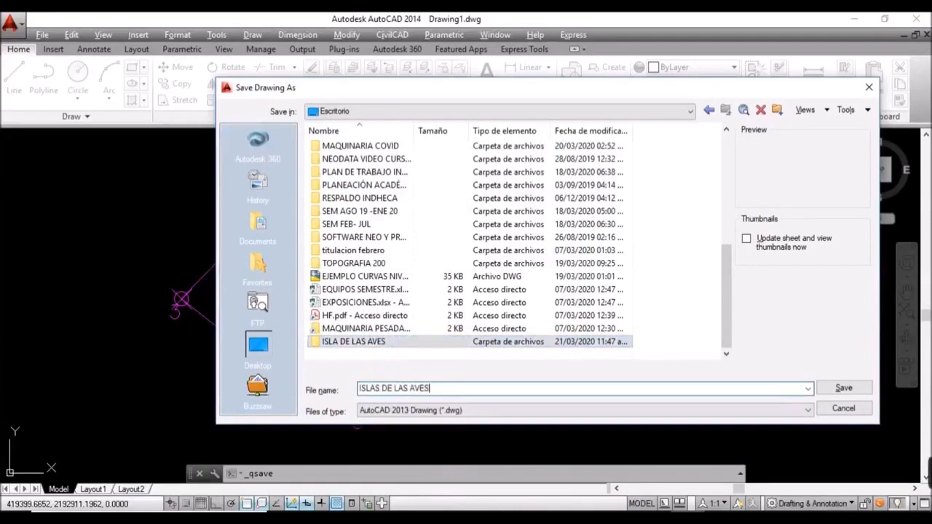
double_click(408, 345)
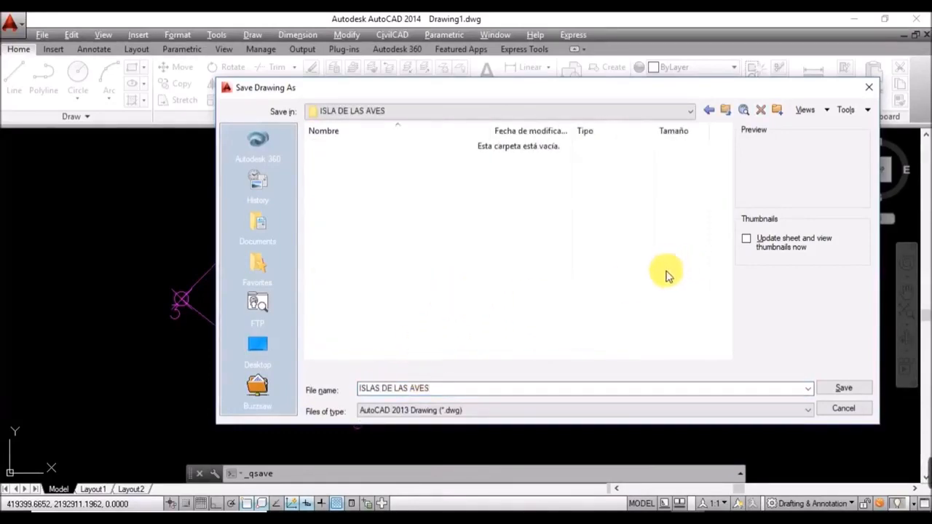
click(845, 389)
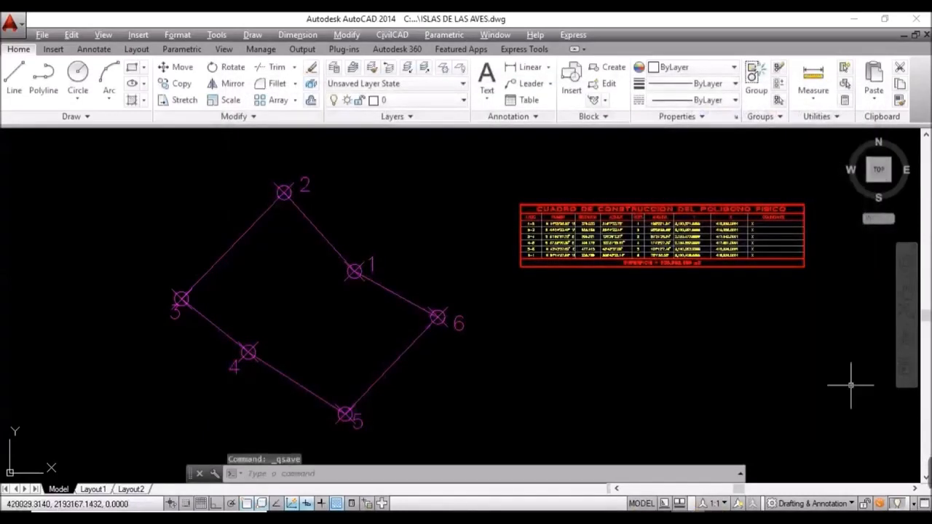
Step: Choose SATELITE from the Home tab's layer dropdown as the current layer
mouse_move(926, 486)
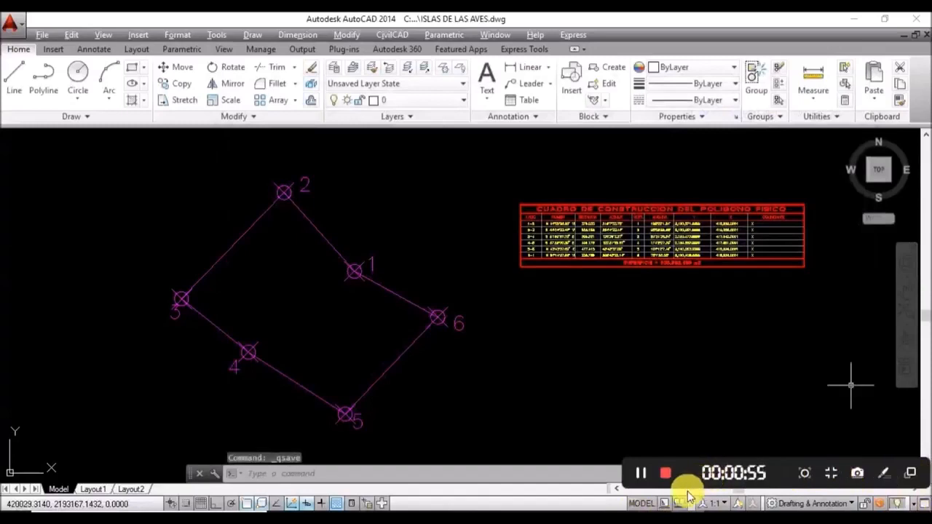
click(641, 473)
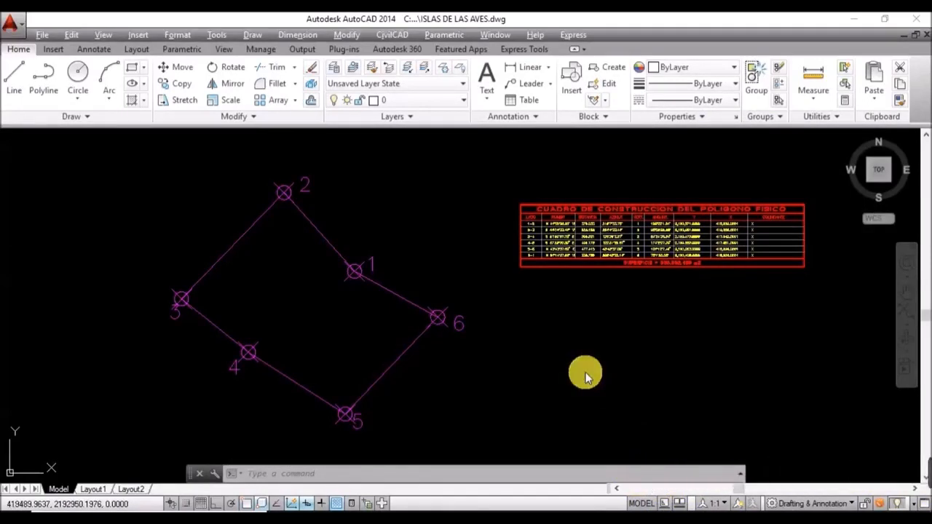
click(450, 103)
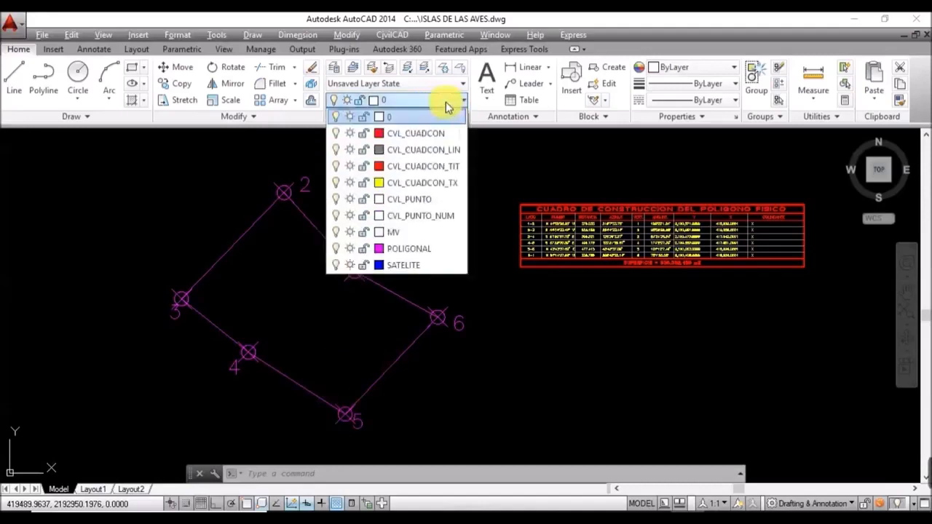
click(406, 266)
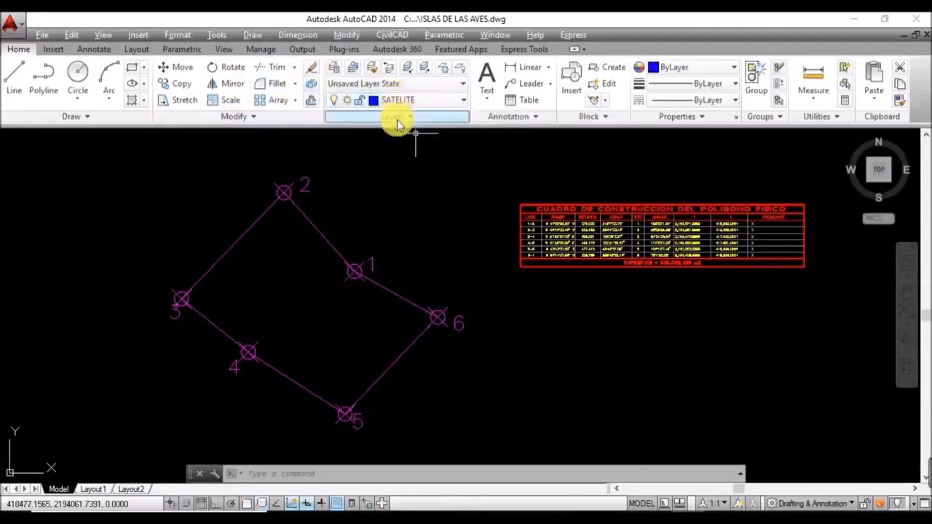
Step: Run CivilCAD's Importar de Google Earth image command using the closed traverse as boundary
click(398, 38)
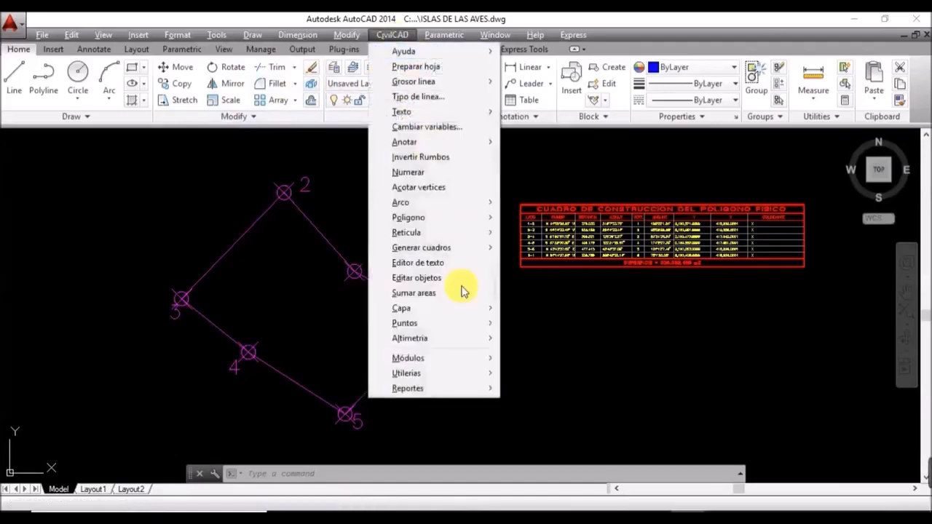
mouse_move(485, 367)
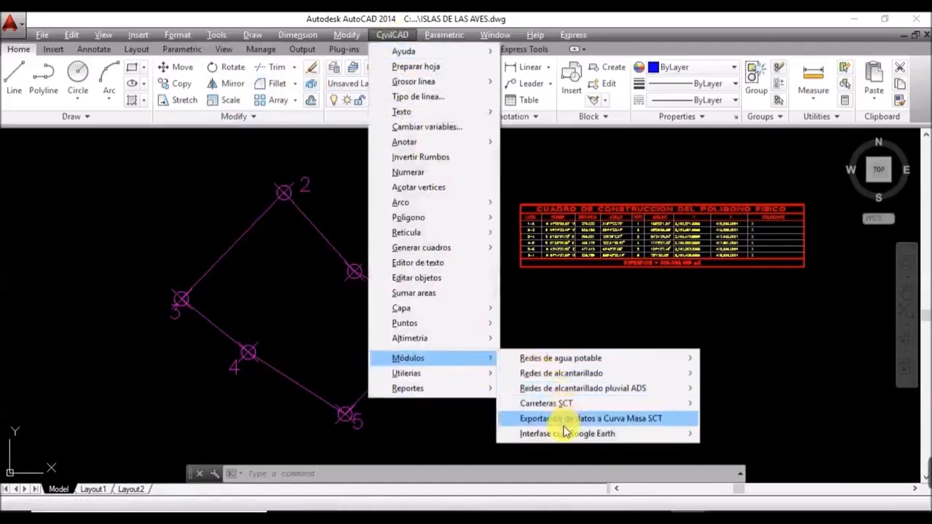
mouse_move(562, 434)
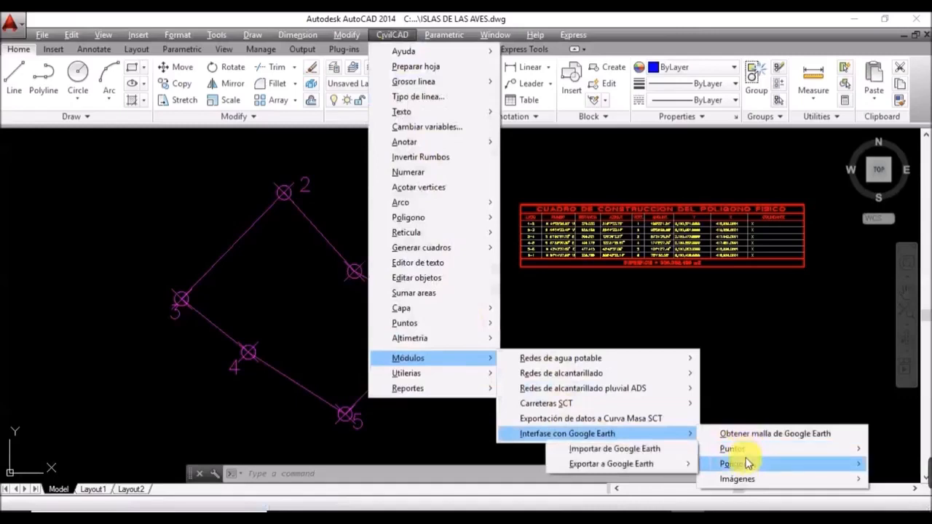
mouse_move(733, 478)
click(665, 480)
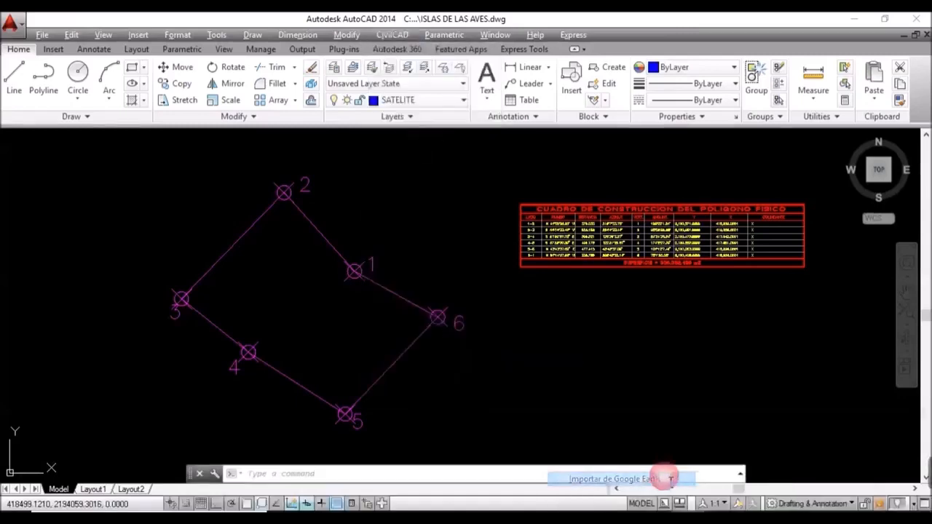
click(322, 235)
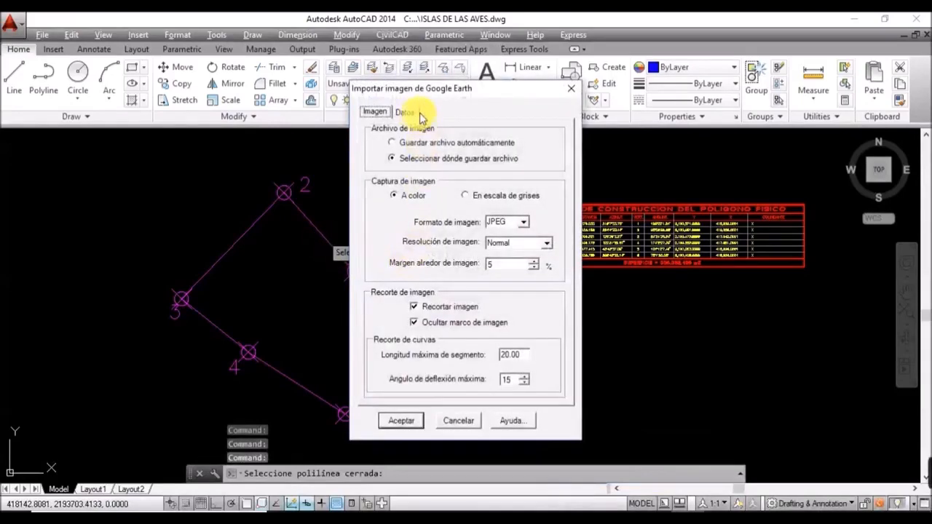
Step: Move the import dialog off the traverse and confirm the Datos tab uses UTM zone 14 north
drag(480, 92, 581, 80)
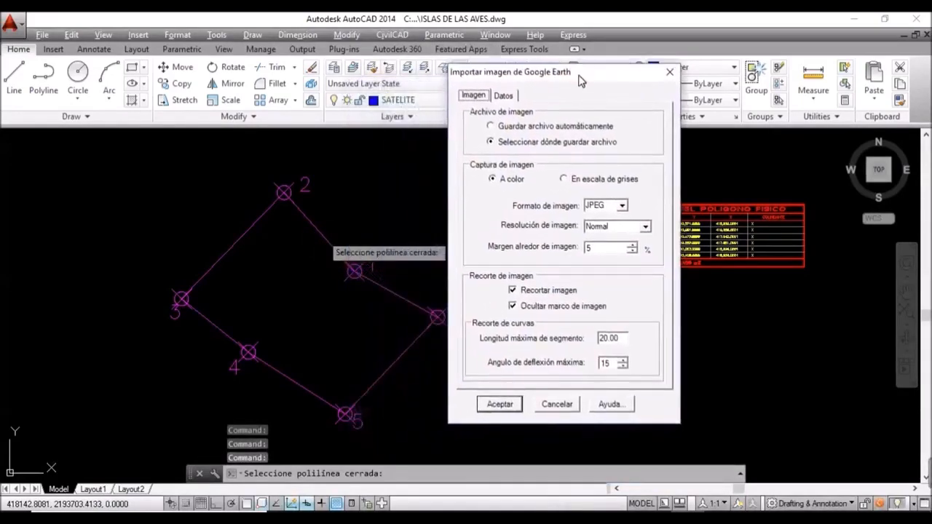
click(505, 96)
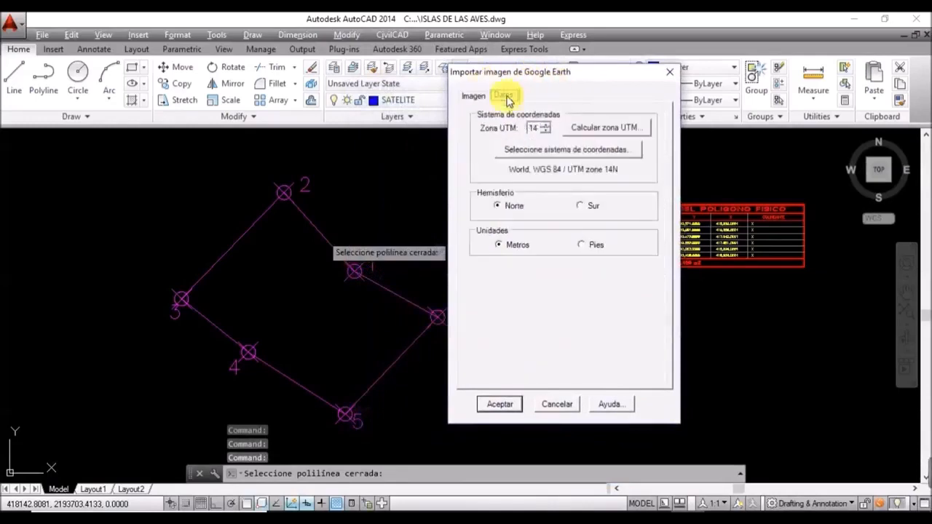
click(544, 131)
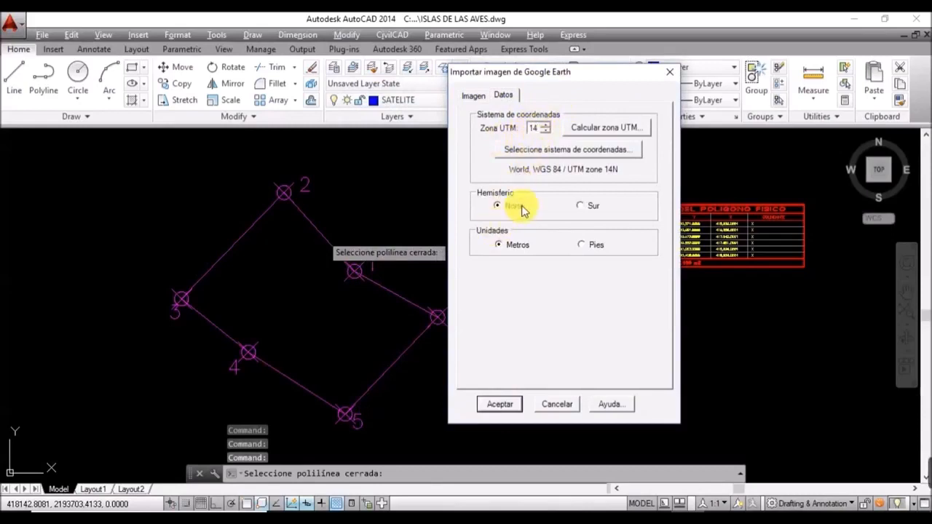
Step: On the Imagen tab, choose Seleccionar dónde guardar archivo, keep JPEG format and set Resolución to Mediana
click(472, 95)
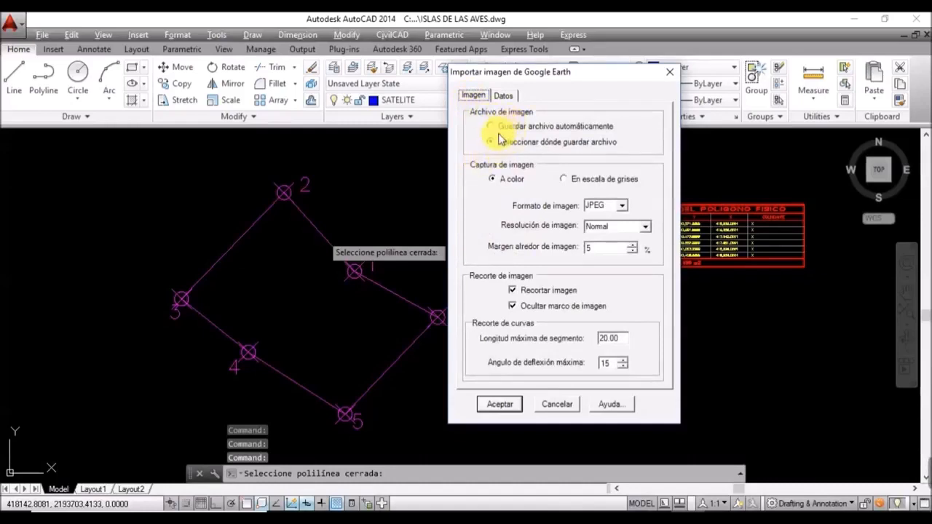
click(490, 142)
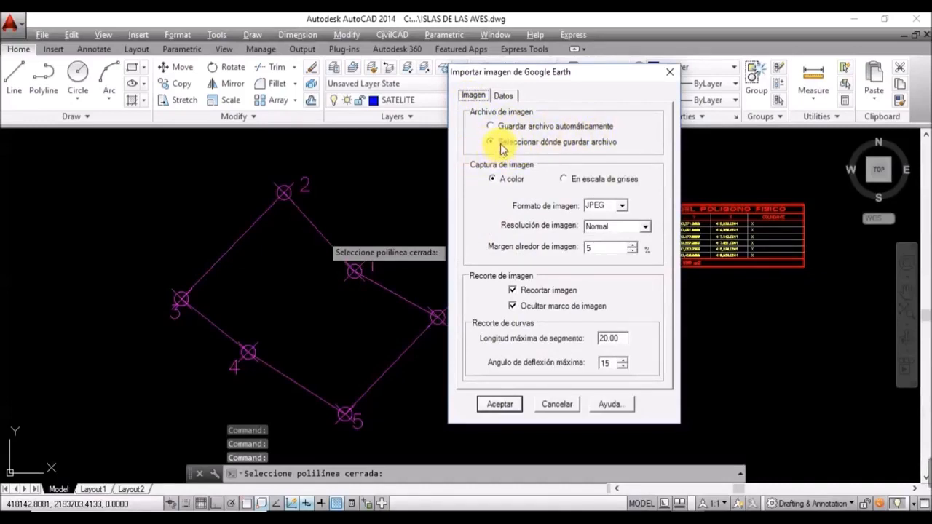
click(502, 145)
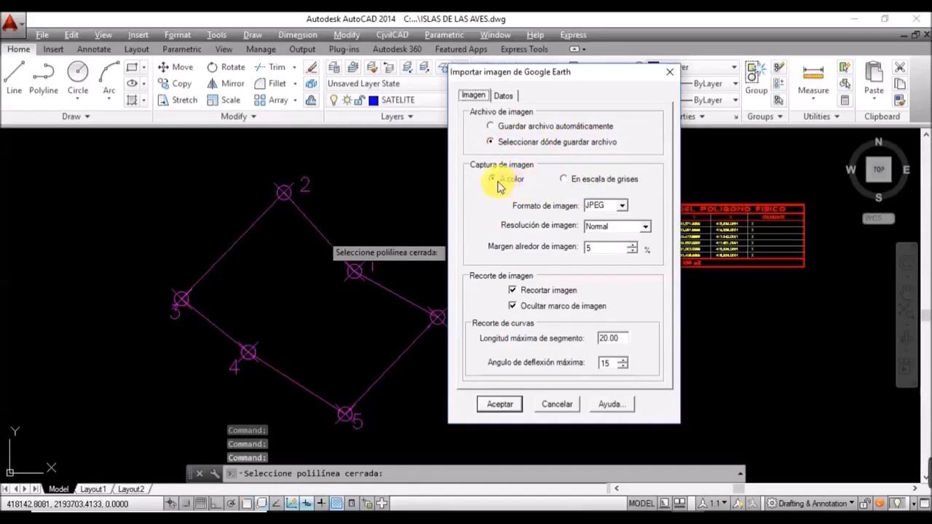
click(622, 208)
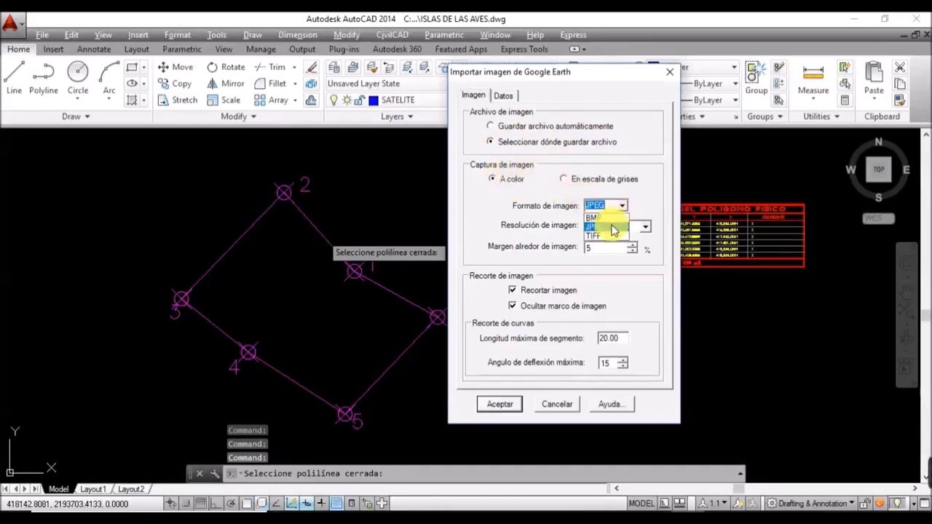
click(613, 228)
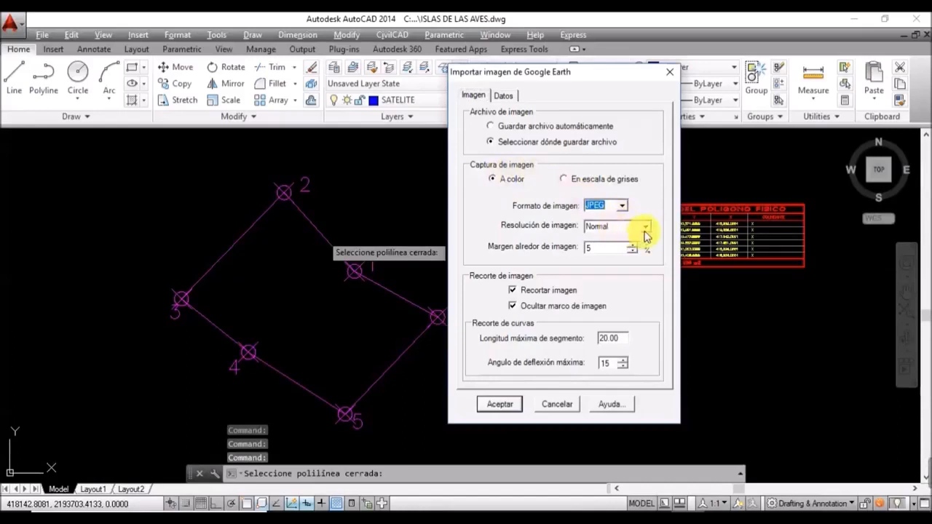
click(646, 228)
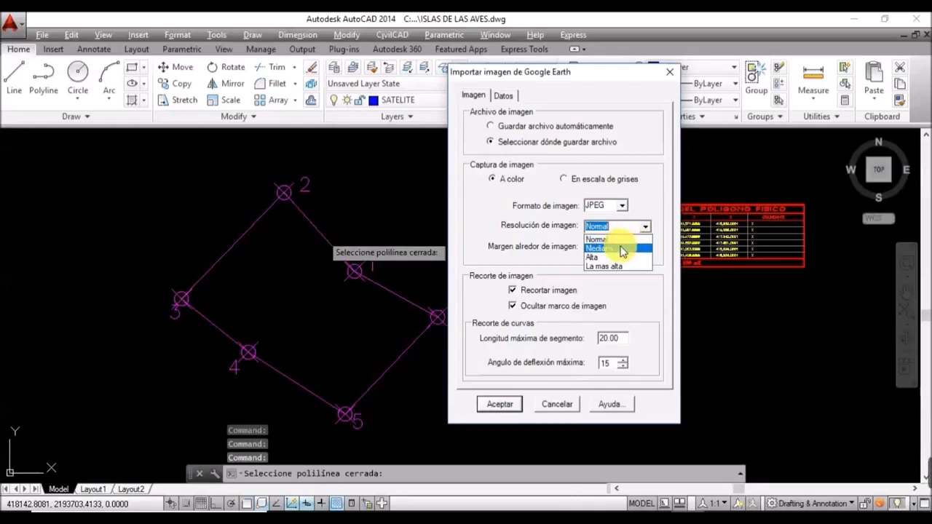
click(619, 248)
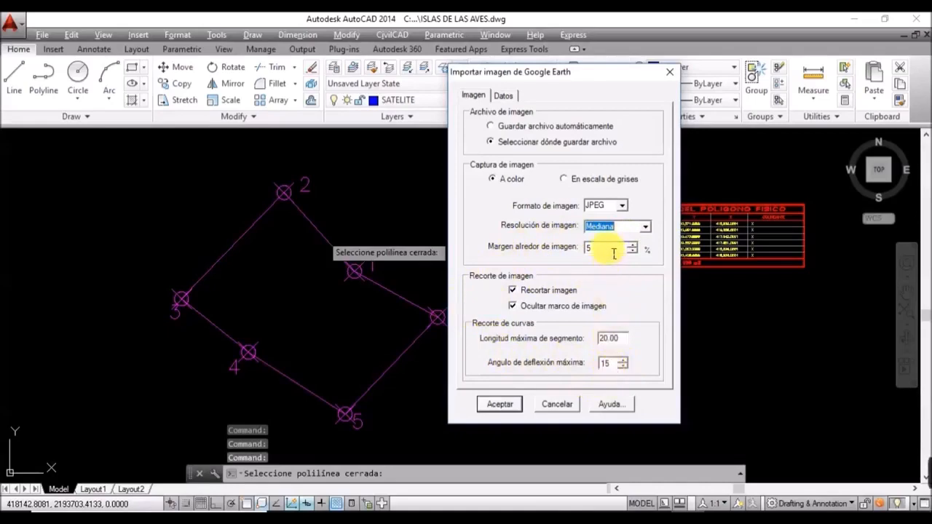
Step: Accept the import settings and save the captured image as ISLA01 in the ISLA DE LAS AVES folder
click(499, 404)
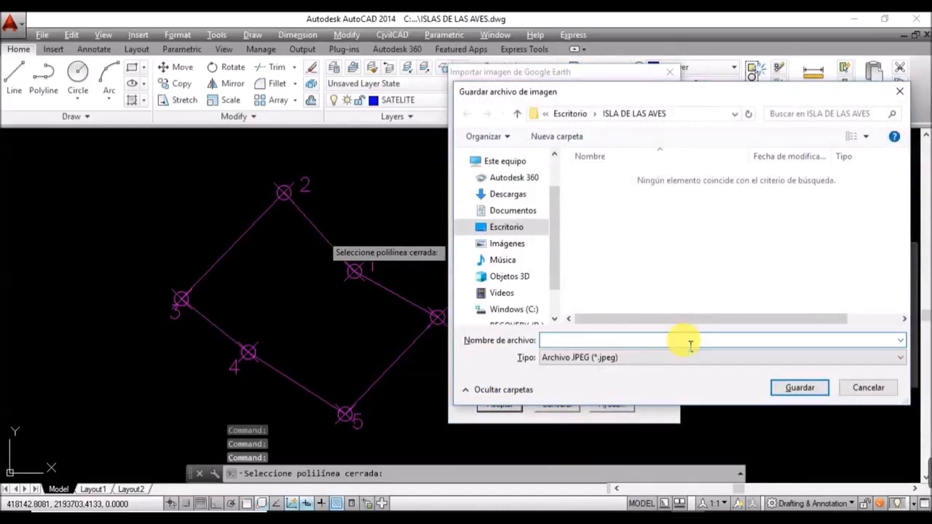
text(I)
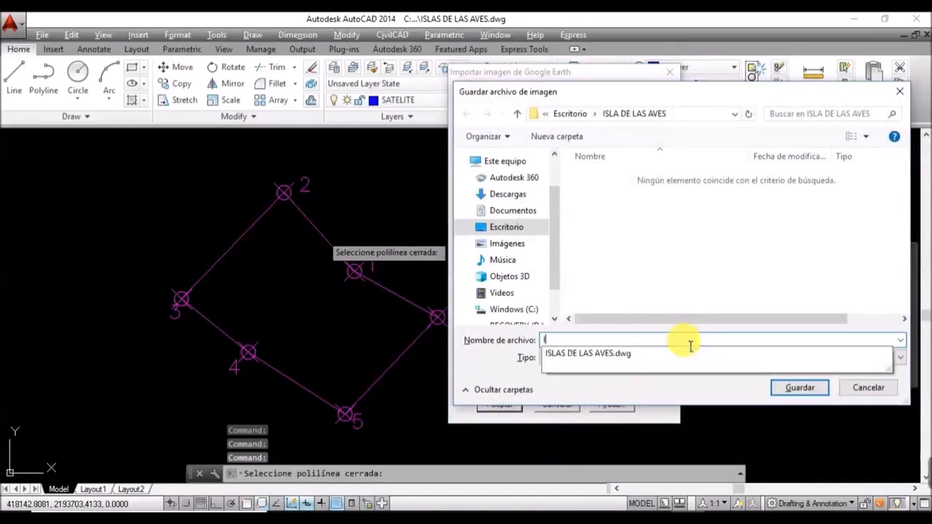
text(SLA0)
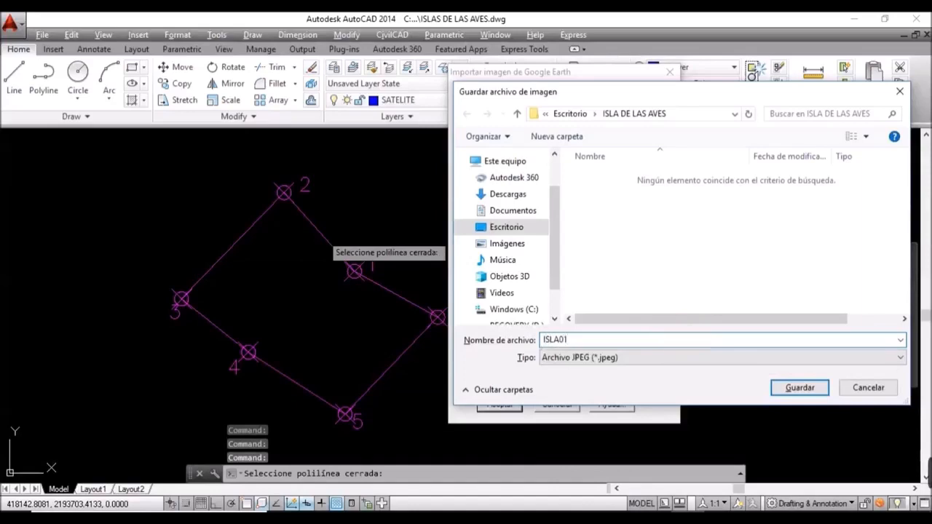
text(1)
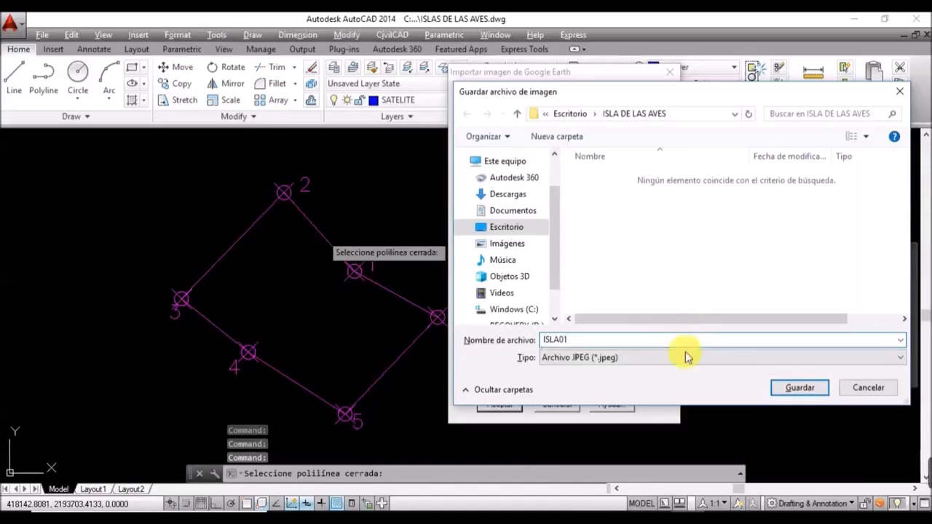
click(817, 388)
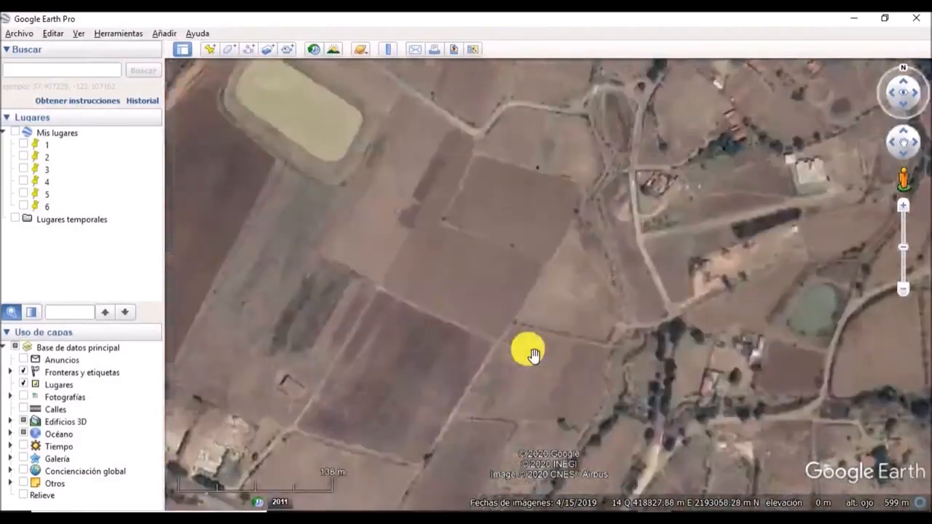
key(space)
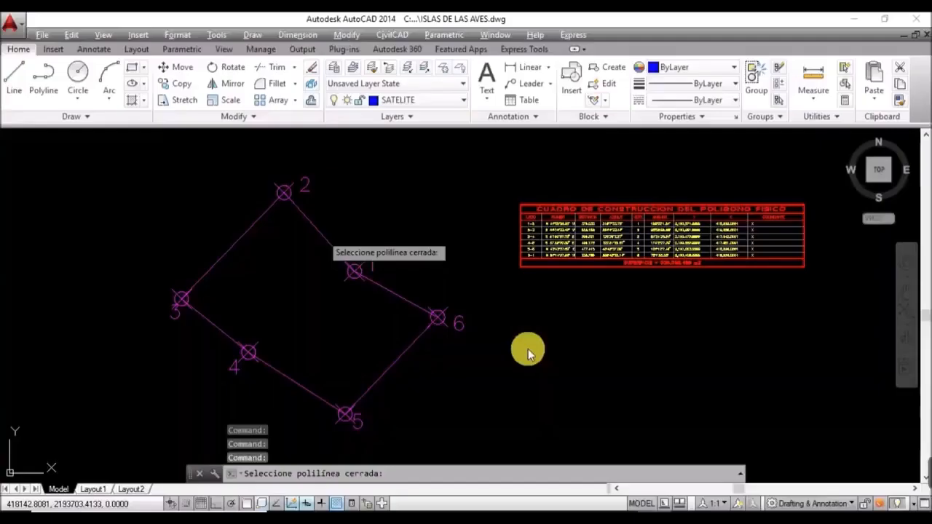
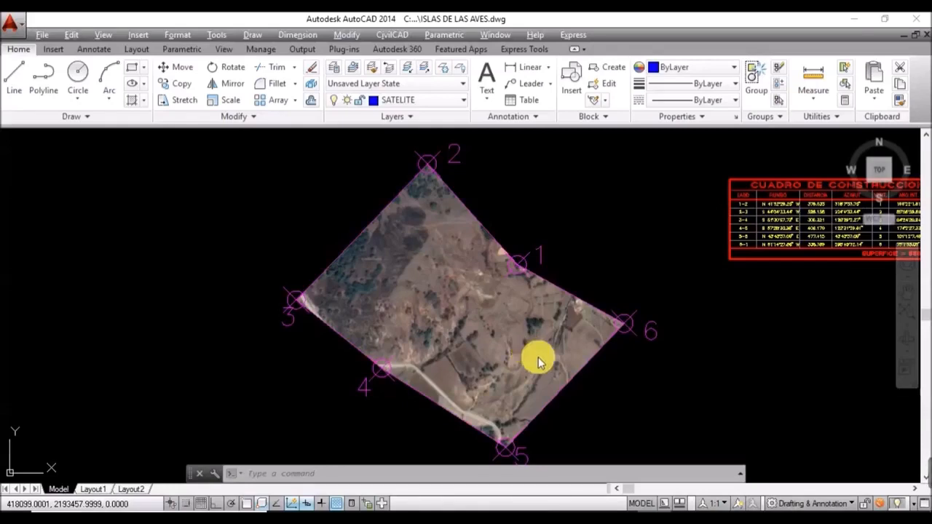
Step: Turn off the SATELITE image layer and make layer 0 current
mouse_move(924, 488)
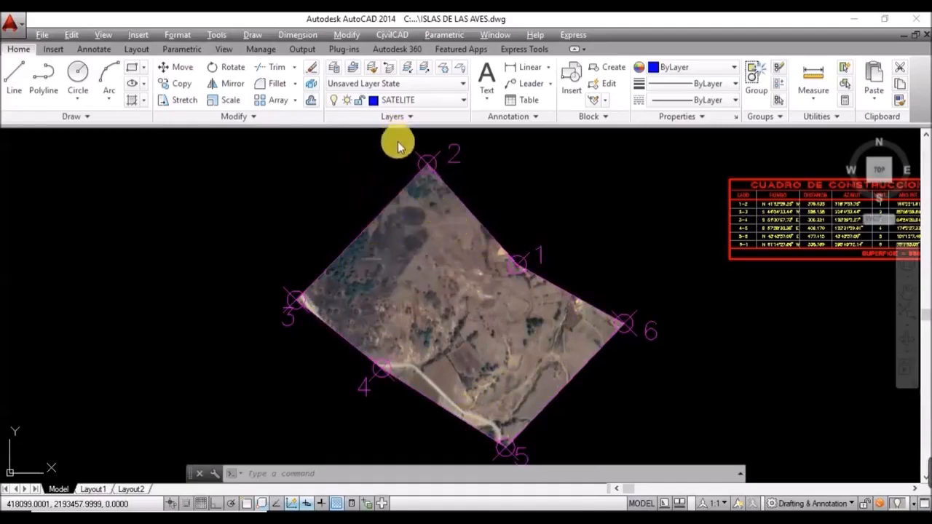
click(461, 102)
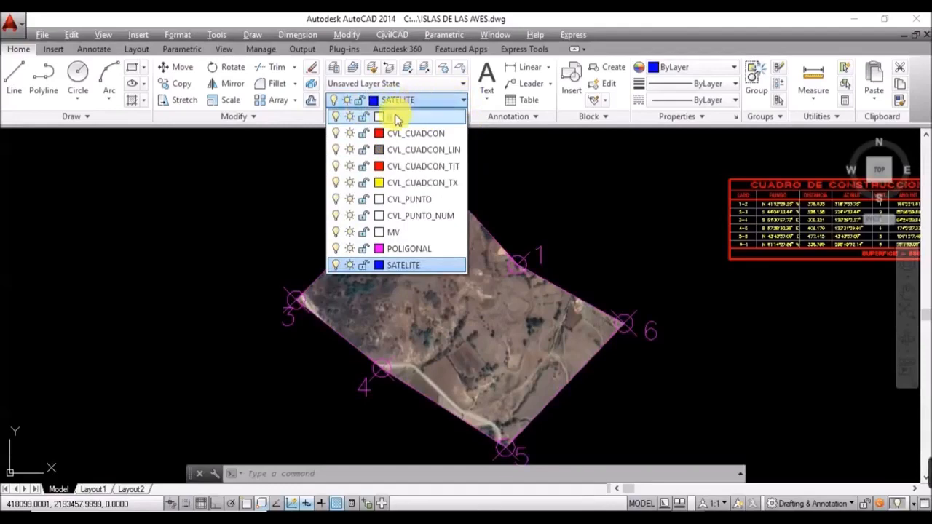
click(337, 266)
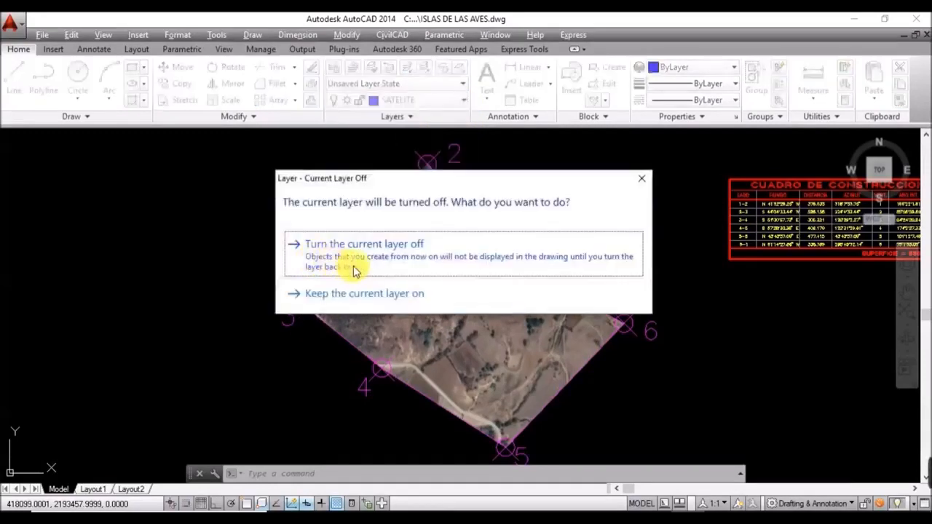
click(389, 253)
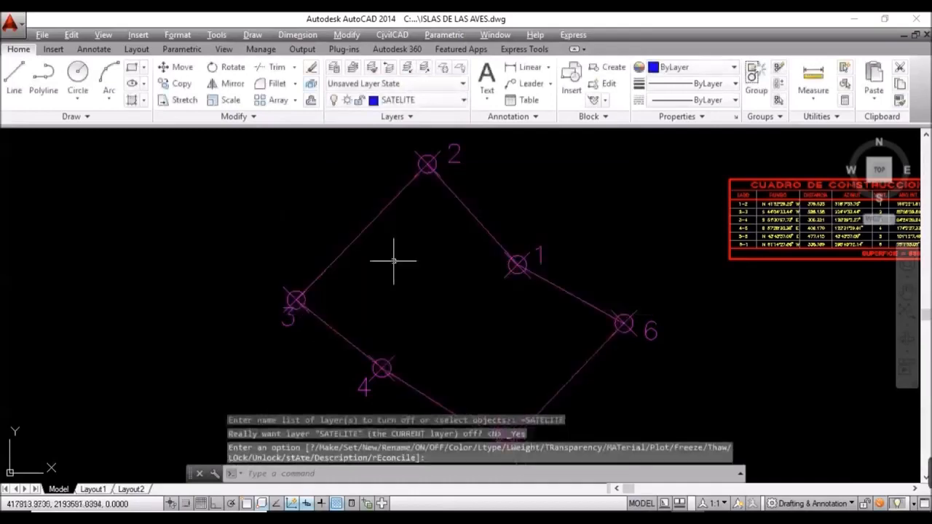
click(446, 106)
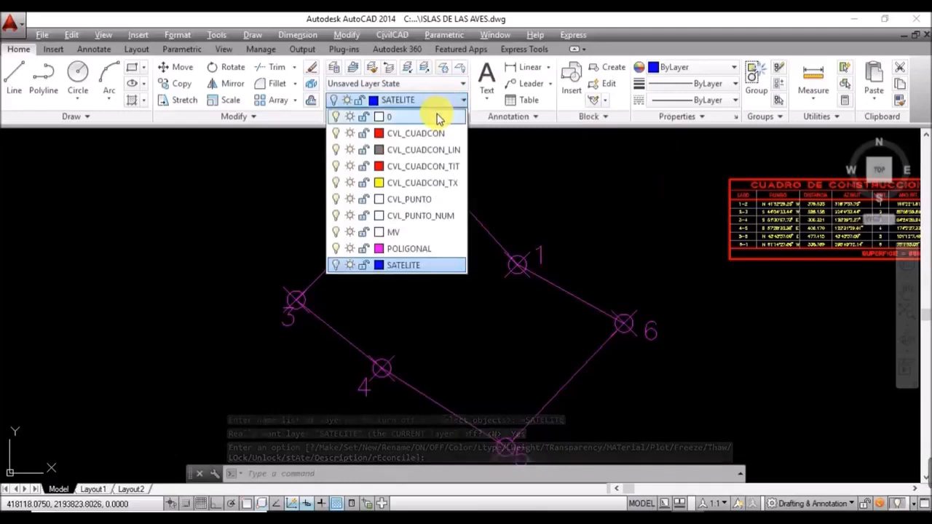
click(437, 116)
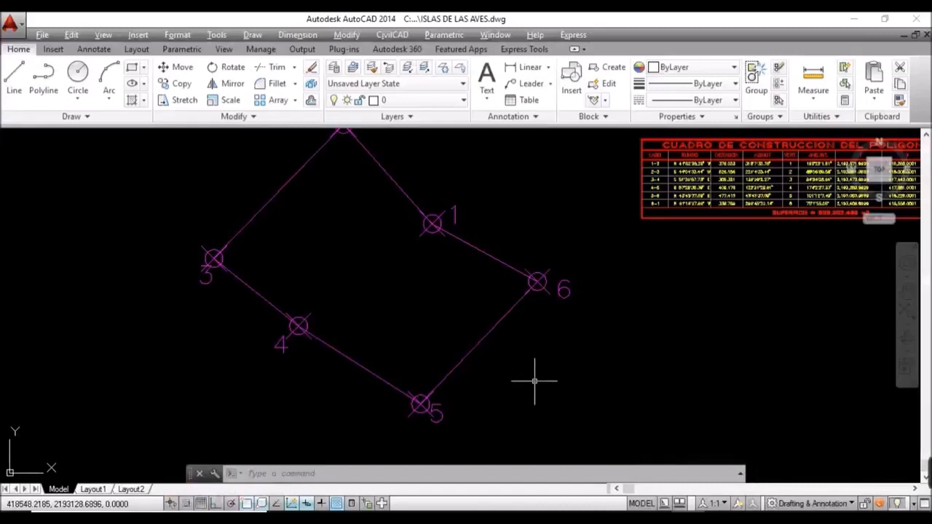
Step: Draw a horizontal polyline east from vertex 5 using PL with Ortho on
text(PL)
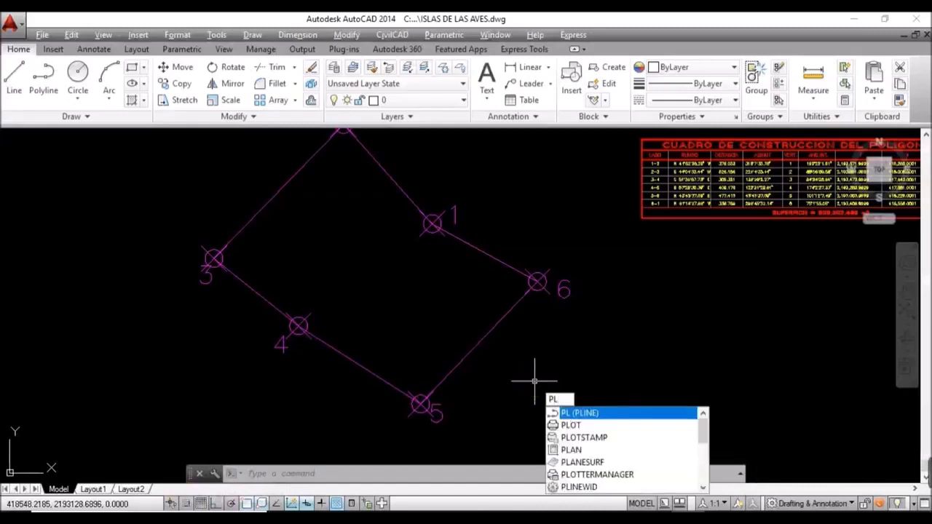
key(Return)
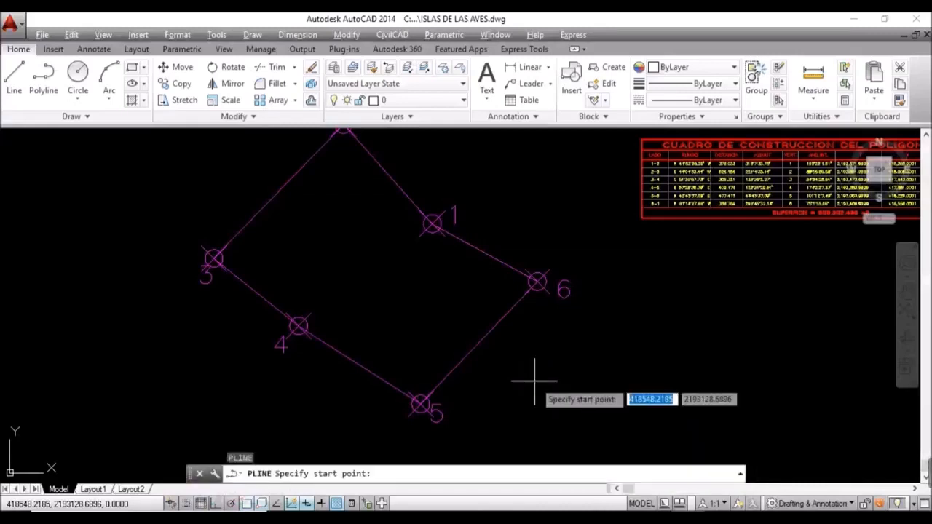
click(422, 404)
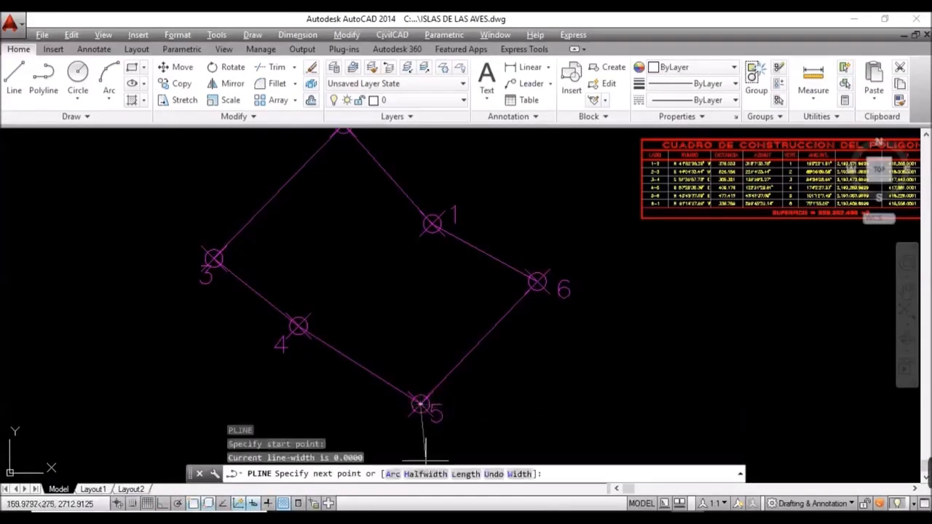
key(F8)
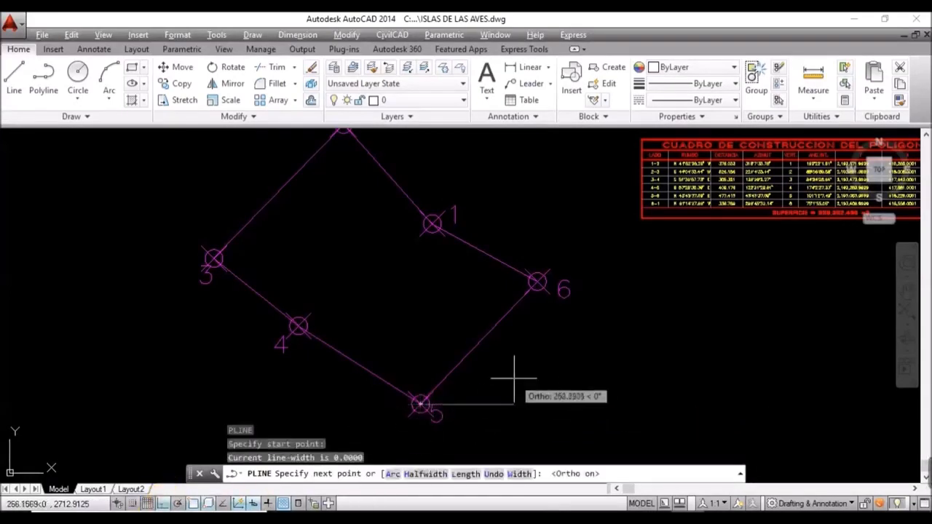
click(609, 404)
key(Return)
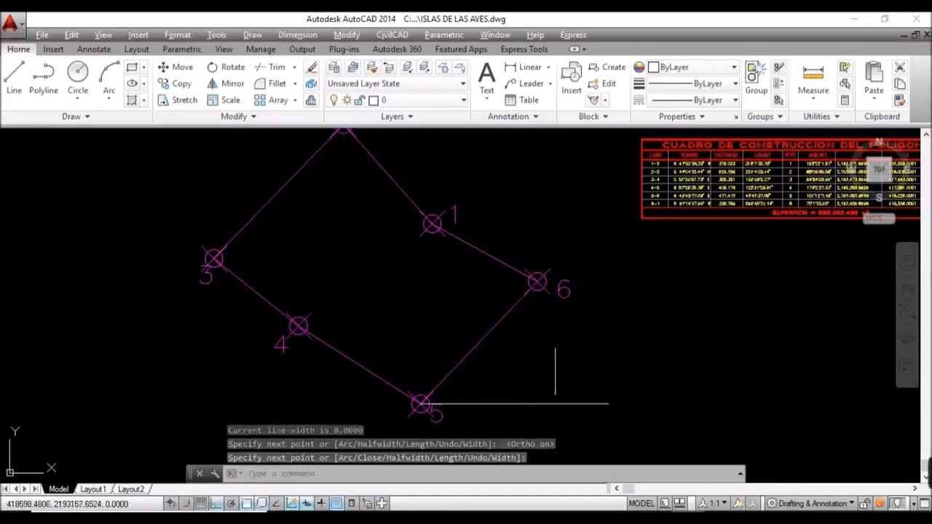
Step: Add a 46° angular dimension between the horizontal line and side 5–6
click(291, 36)
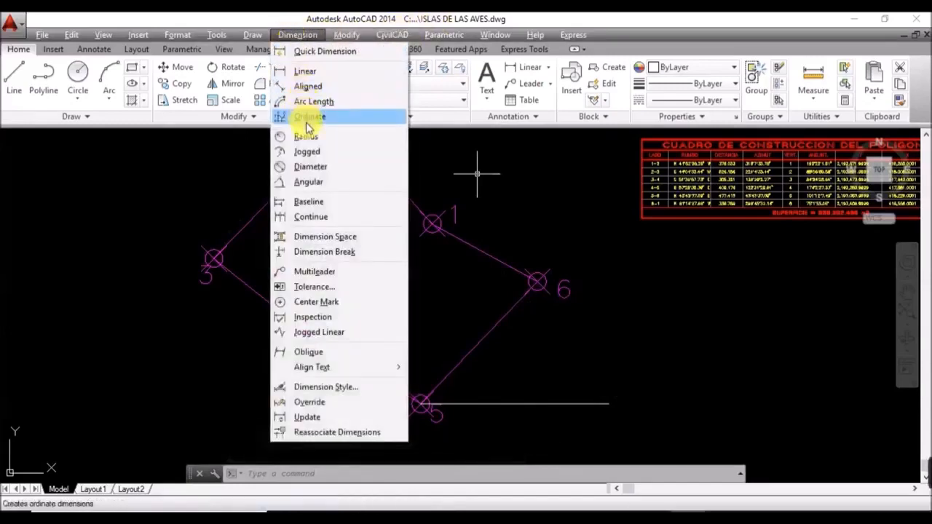
click(309, 181)
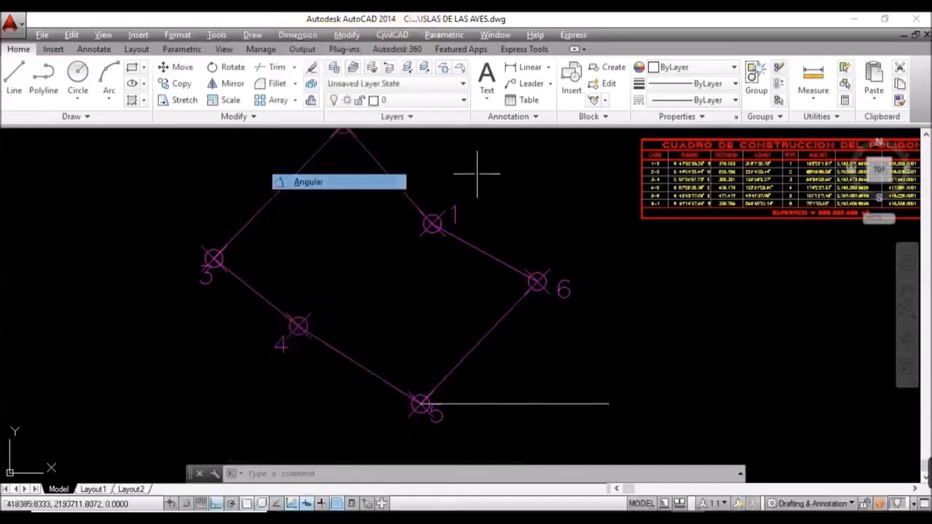
click(523, 403)
click(489, 332)
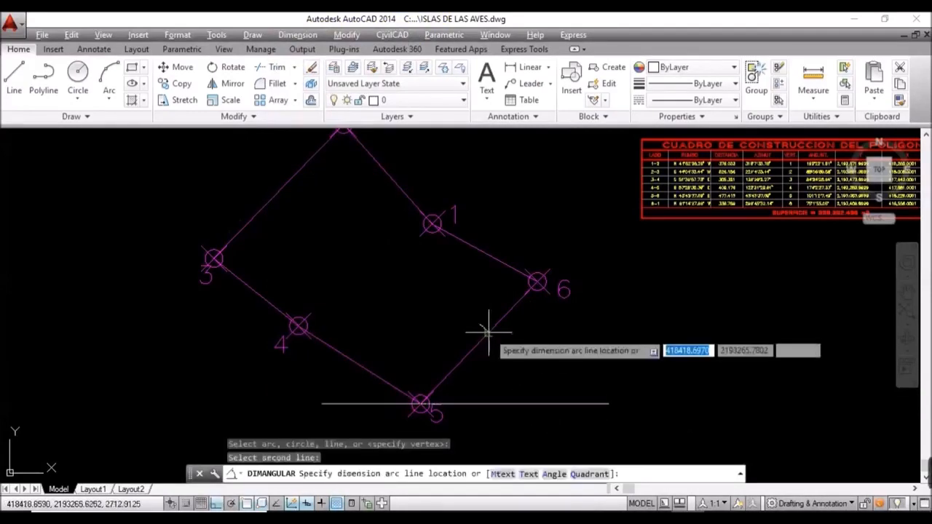
click(547, 357)
scroll(546, 357, up, 6)
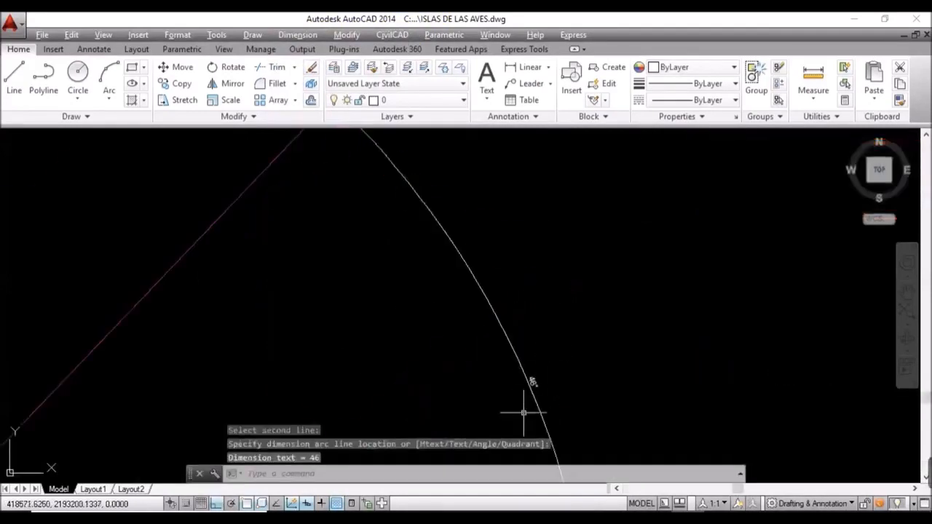
scroll(542, 364, down, 2)
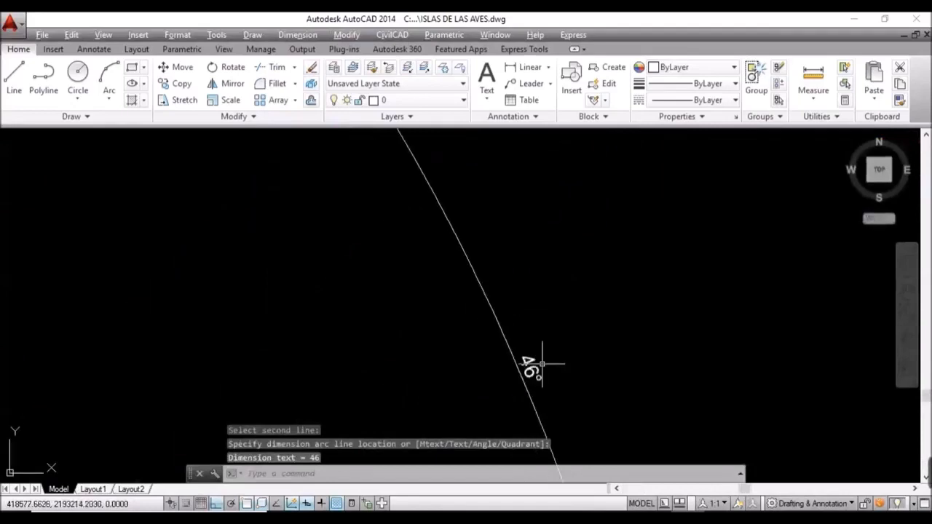
scroll(541, 363, down, 8)
scroll(573, 331, up, 3)
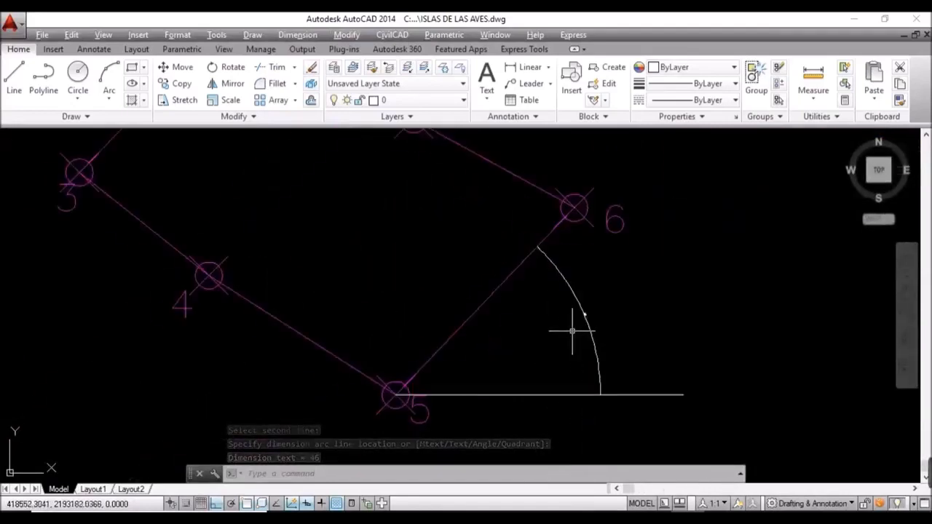
mouse_move(573, 331)
middle_down()
mouse_move(410, 366)
mouse_move(483, 333)
mouse_move(495, 352)
mouse_move(480, 360)
middle_up()
scroll(454, 347, down, 2)
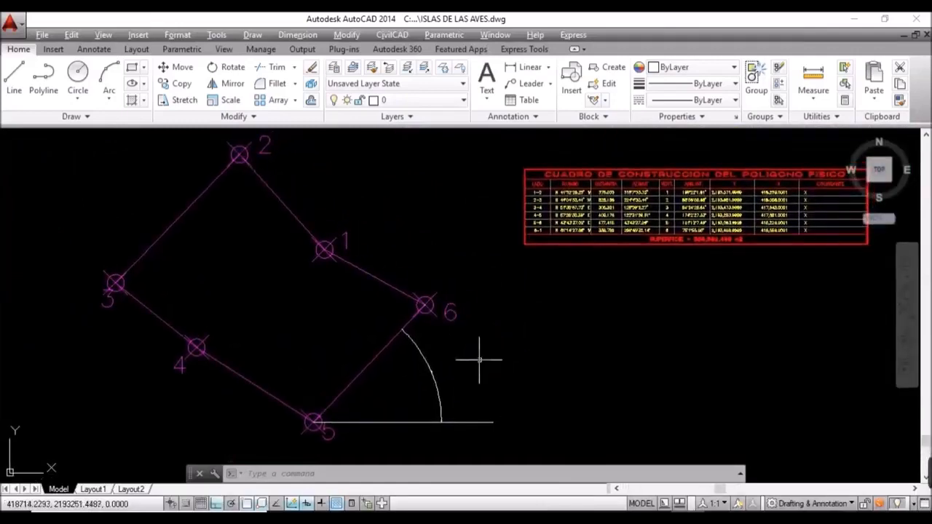
Step: Launch CivilCAD's Obtener malla de Google Earth command and check its Datum settings
click(392, 37)
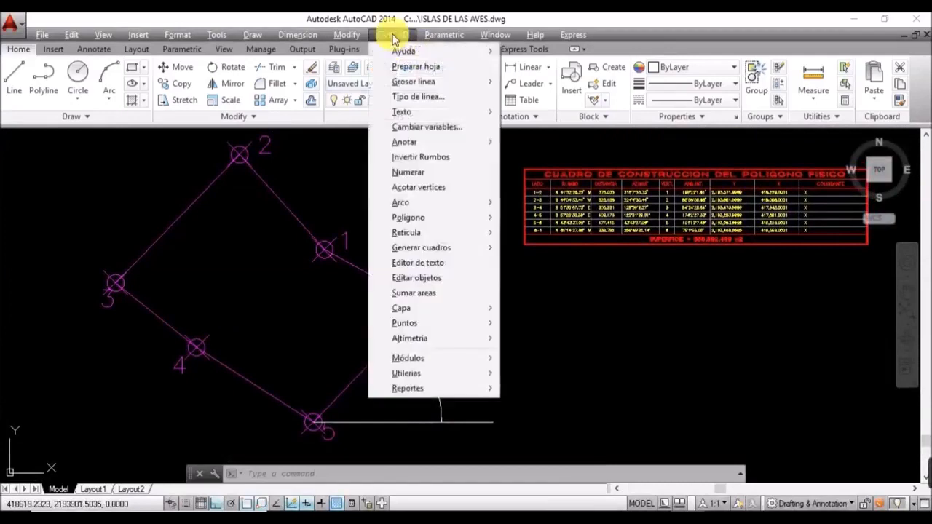
click(443, 358)
click(625, 436)
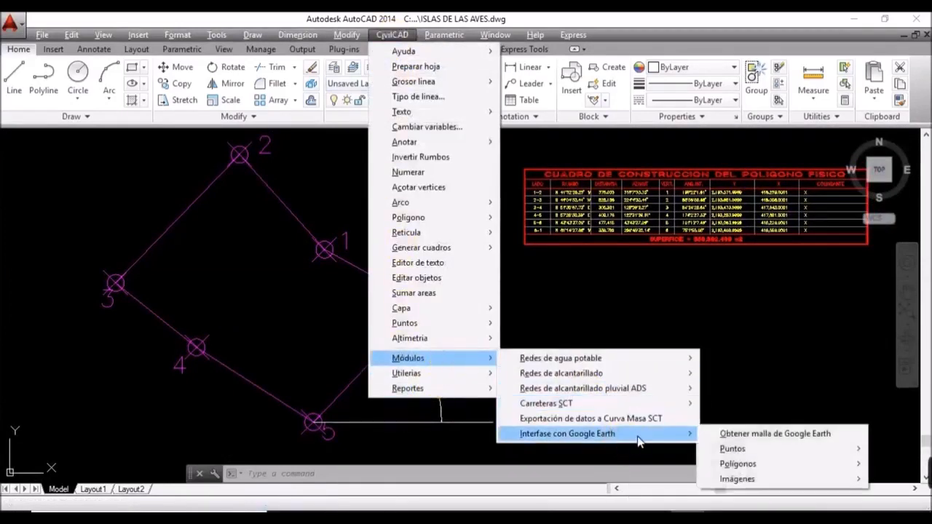
click(743, 434)
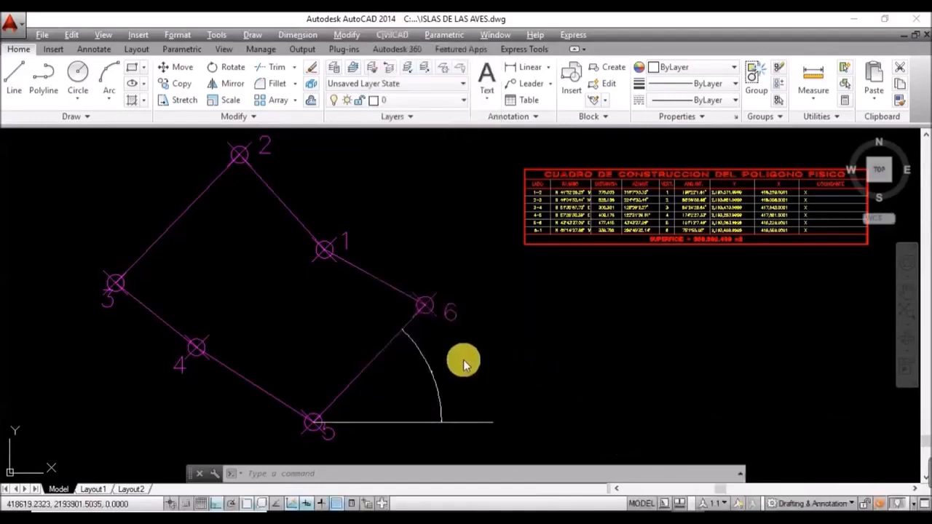
click(402, 160)
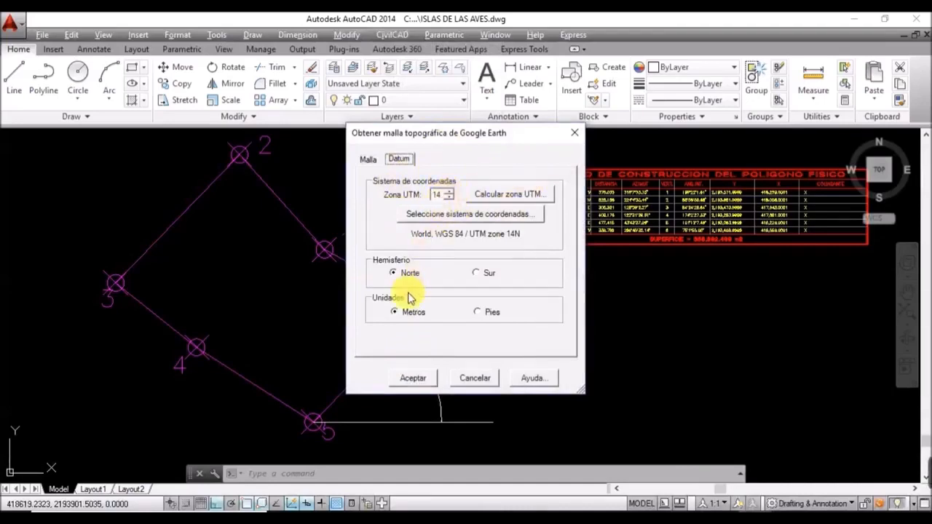
click(367, 158)
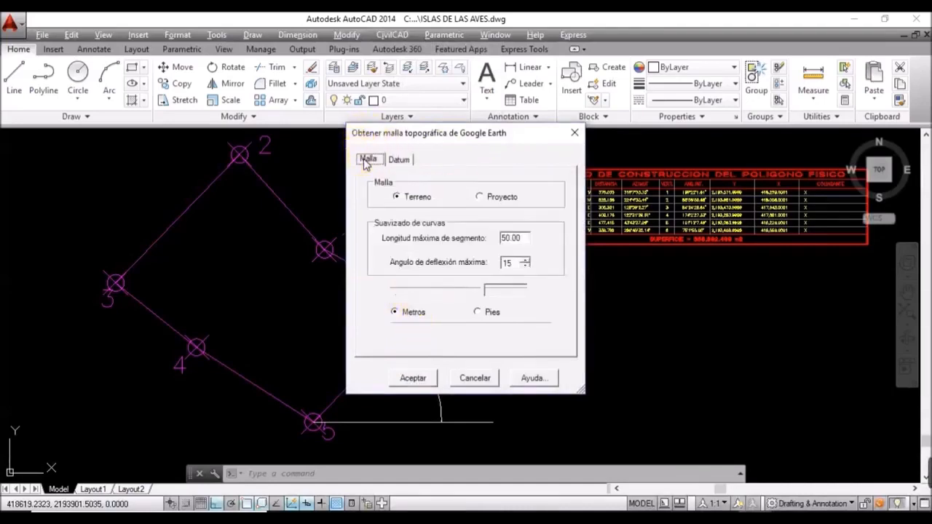
Step: Choose a Terreno mesh with 50.00 segment length and 0.0000 elevation offset, showing it in Google Earth
click(397, 200)
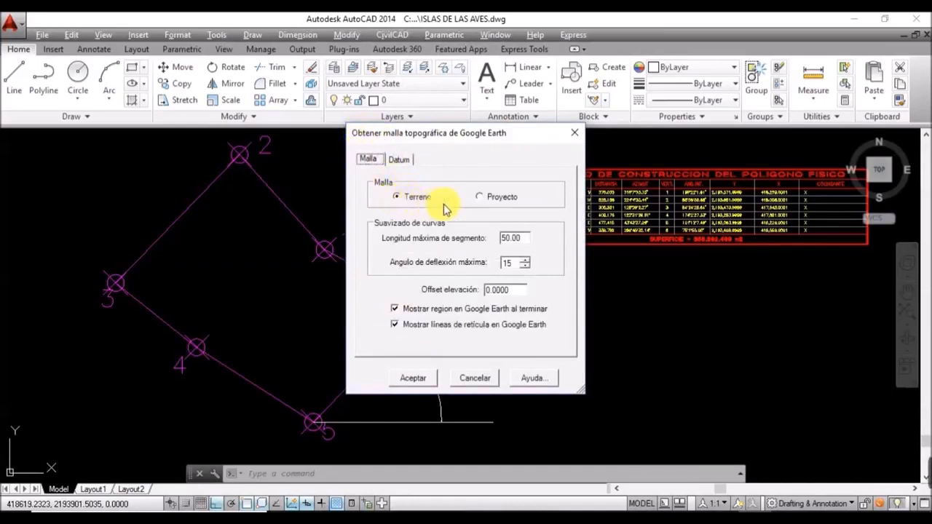
double_click(519, 241)
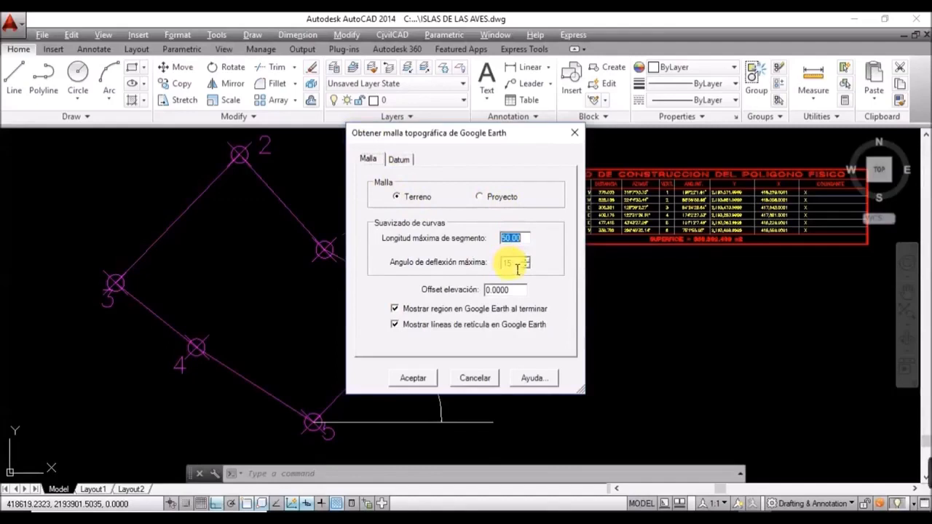
click(519, 268)
click(509, 292)
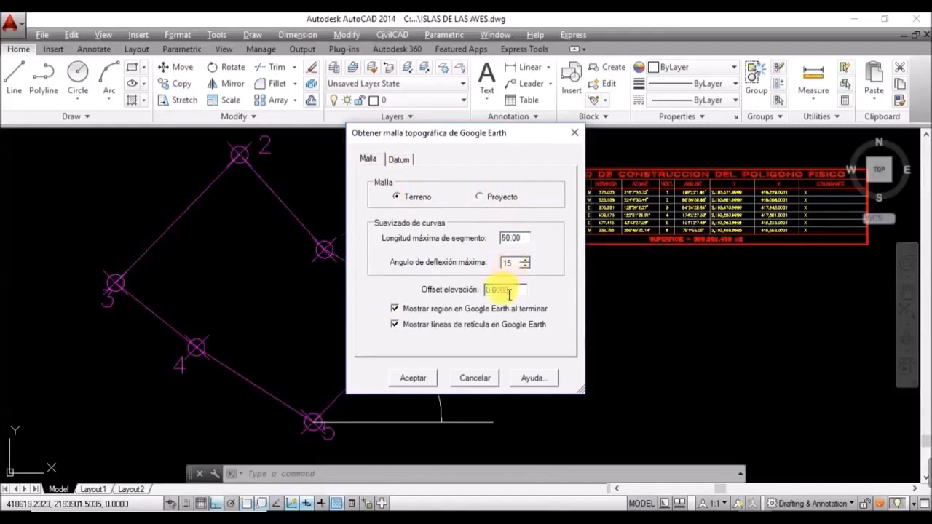
double_click(510, 290)
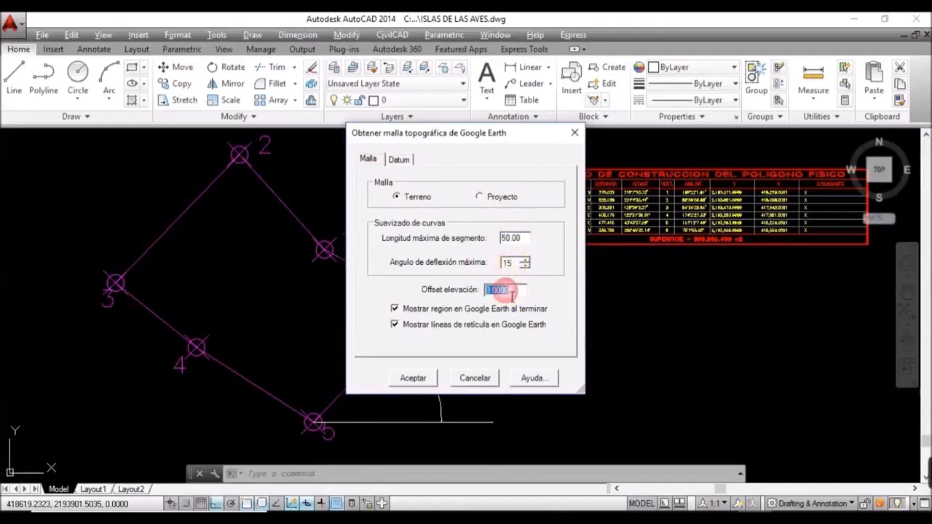
click(394, 309)
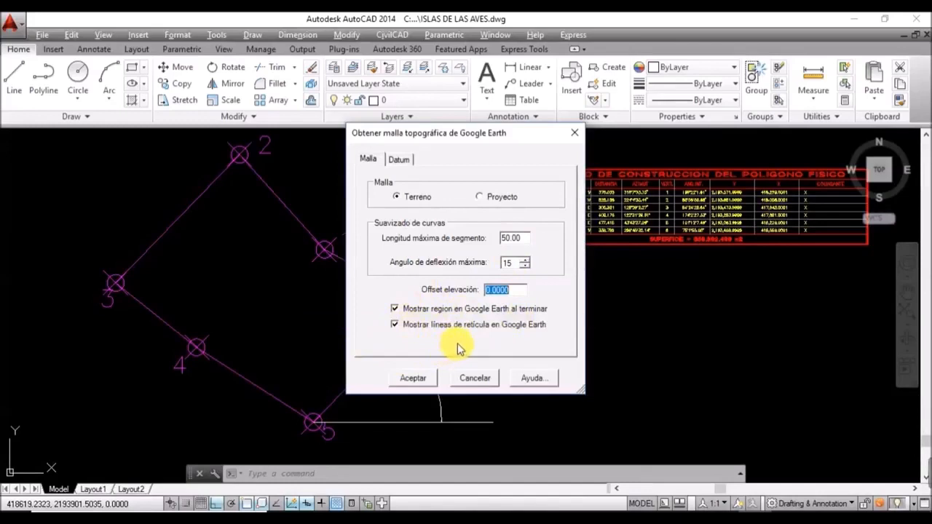
click(415, 378)
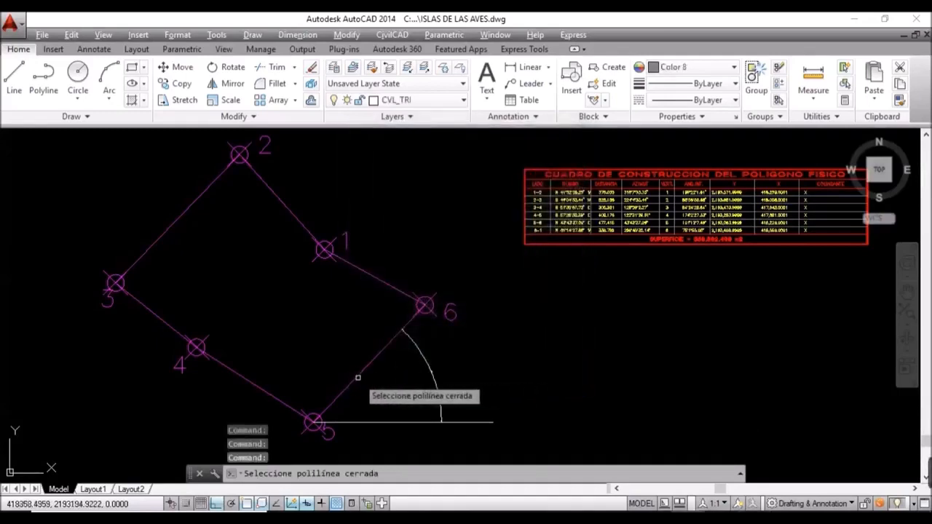
Step: Grid the closed traverse polygon at 46° rotation from vertex 5 with 40 by 40 spacing
click(358, 377)
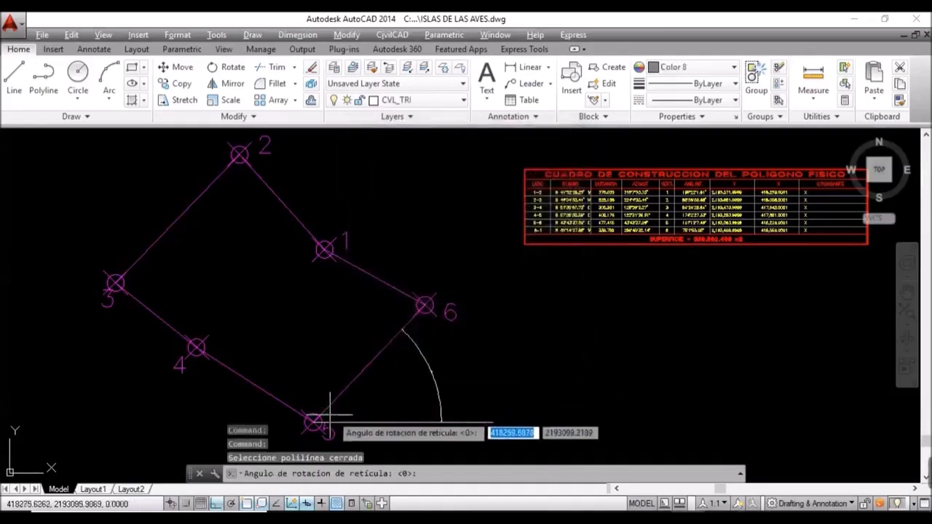
scroll(408, 394, up, 5)
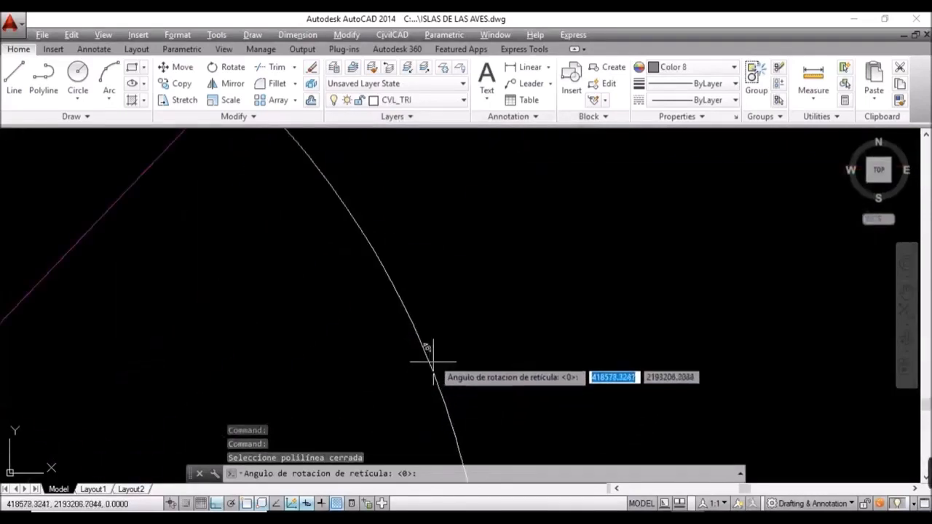
scroll(434, 362, up, 2)
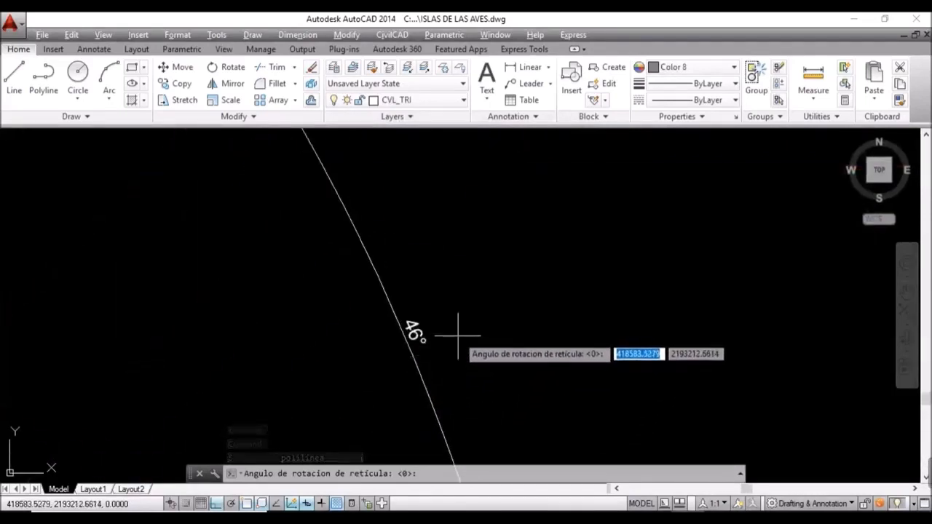
text(46)
key(Return)
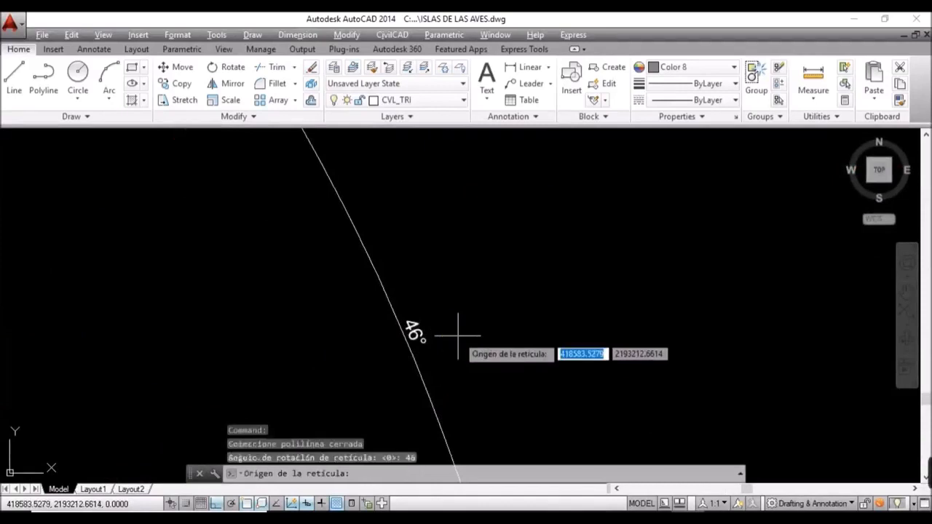
scroll(535, 262, down, 5)
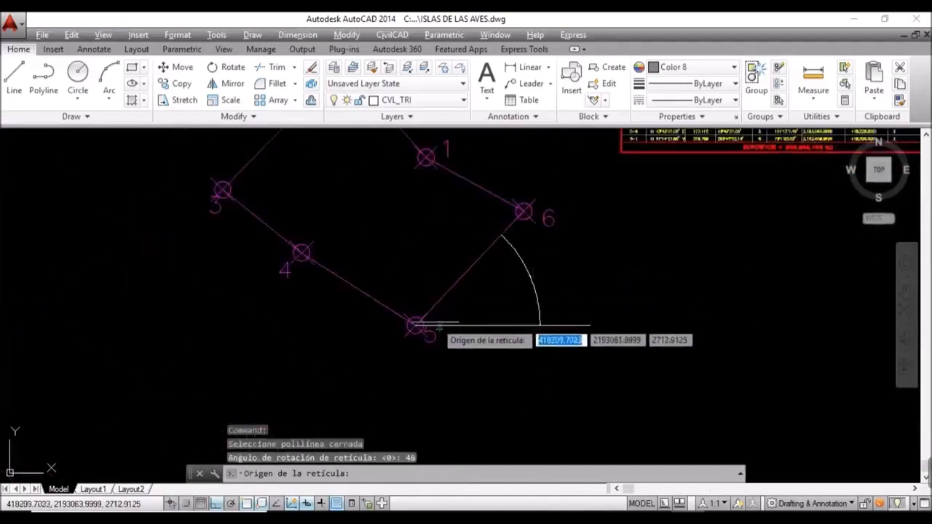
scroll(411, 324, up, 5)
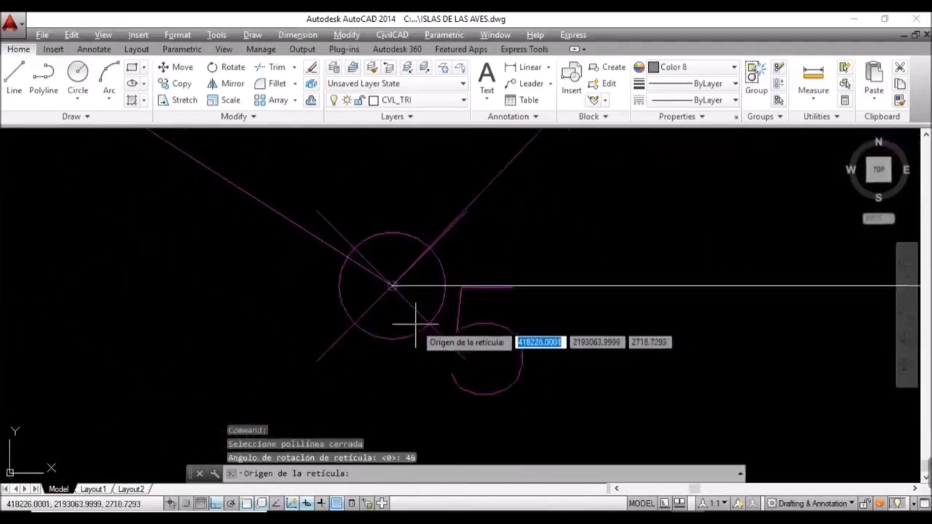
click(392, 285)
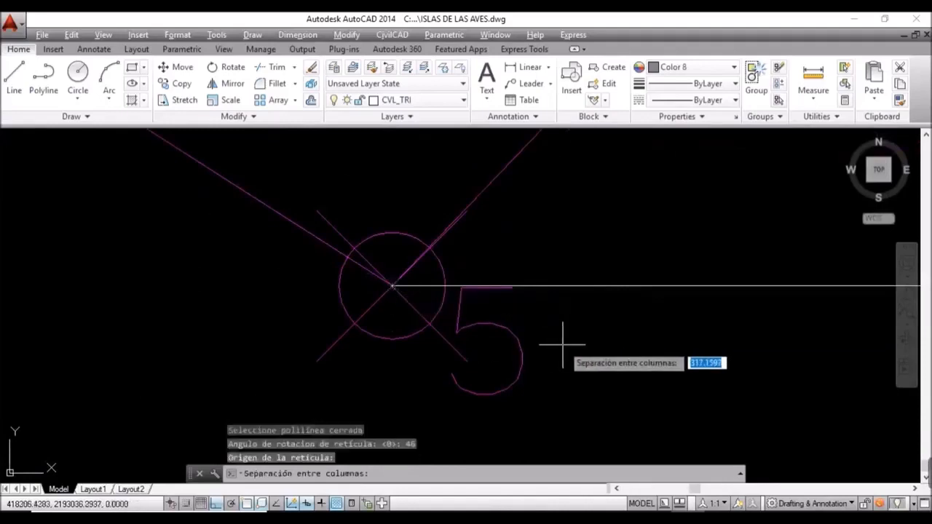
scroll(560, 341, down, 4)
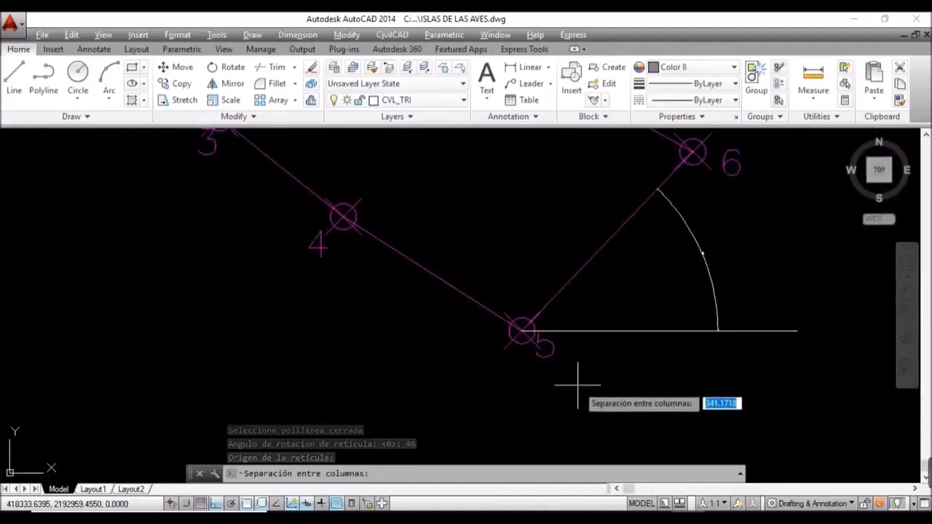
text(40)
key(Return)
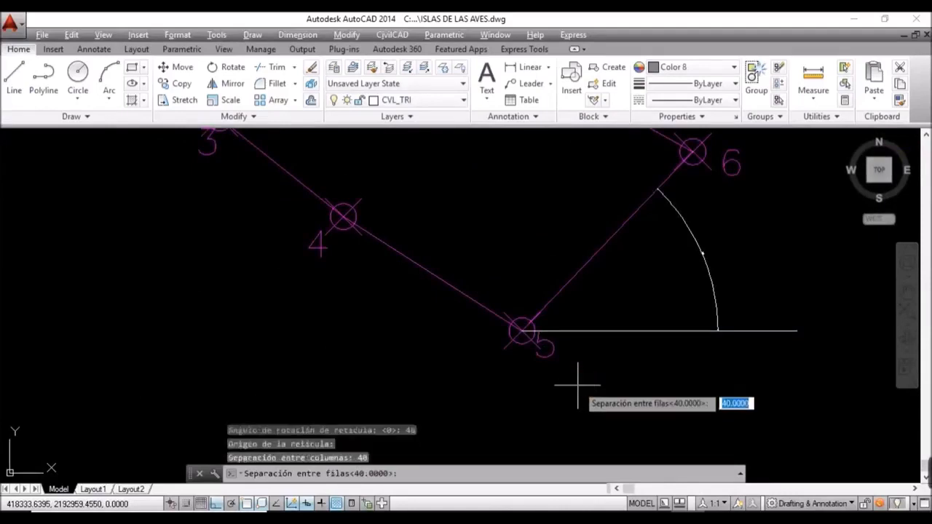
key(Return)
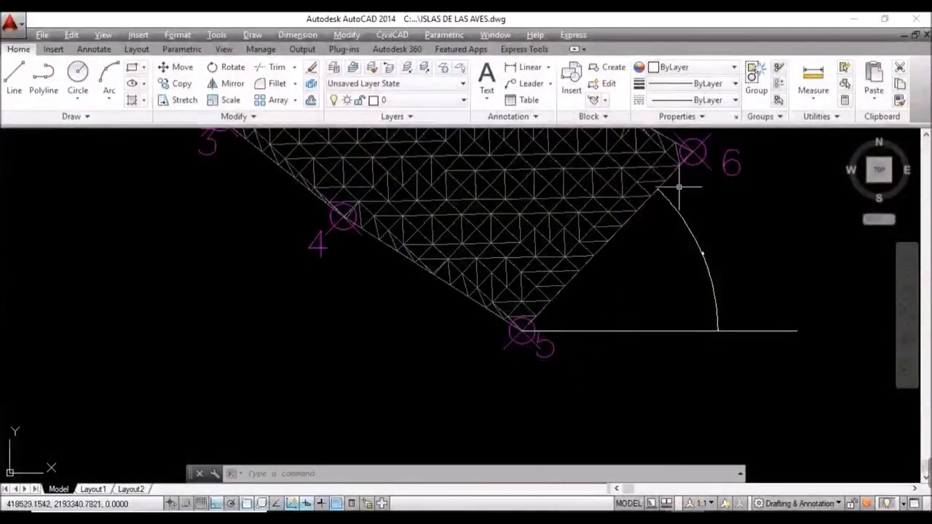
Step: Zoom out and pan to show the whole polygon and the red construction table
scroll(633, 247, down, 2)
mouse_move(633, 250)
middle_down()
mouse_move(566, 289)
mouse_move(488, 378)
middle_up()
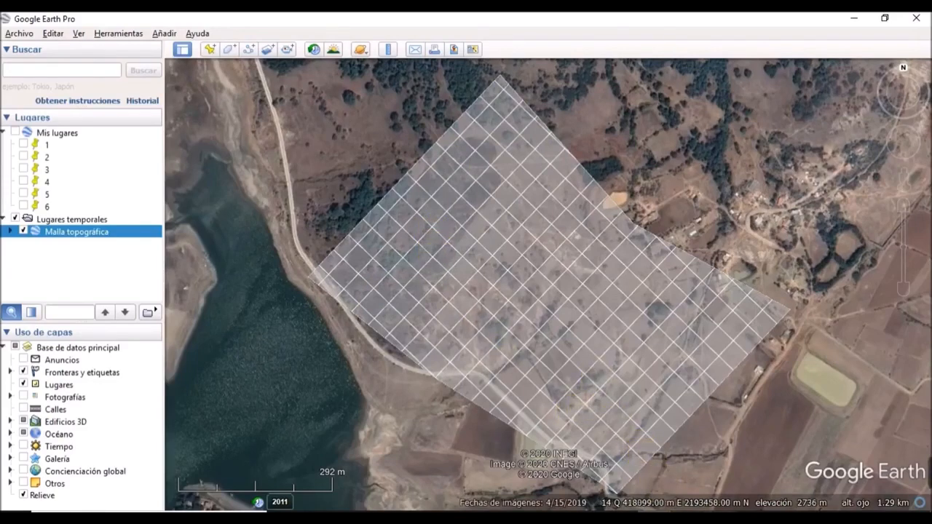
Step: Return from Google Earth Pro to the AutoCAD drawing and open the CivilCAD menu
mouse_move(929, 475)
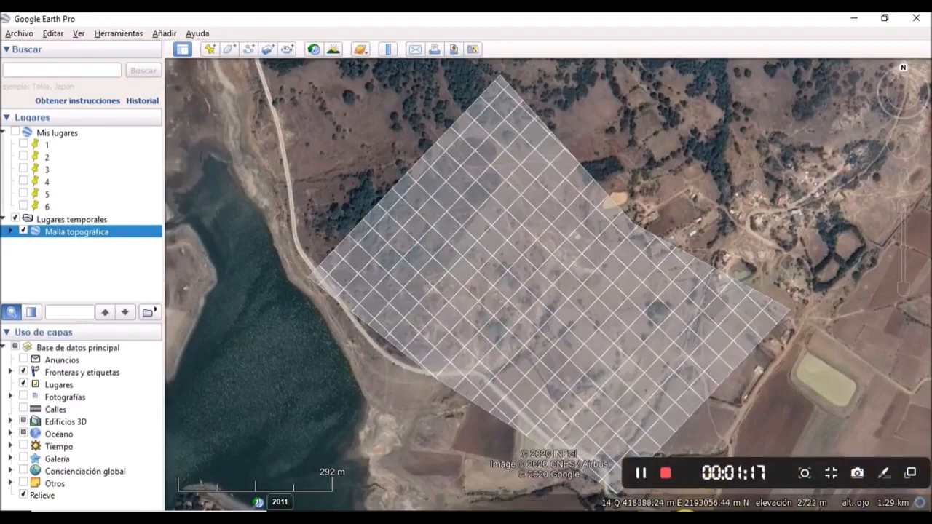
click(687, 518)
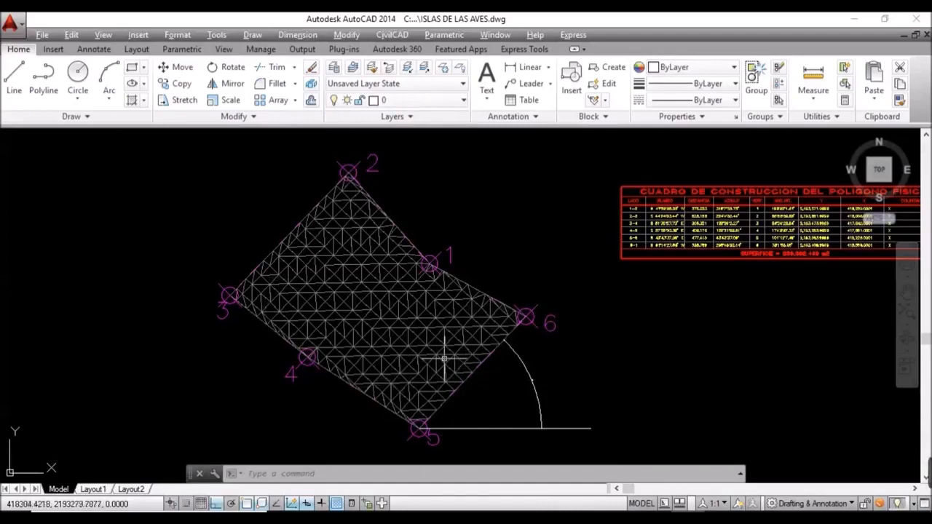
click(386, 34)
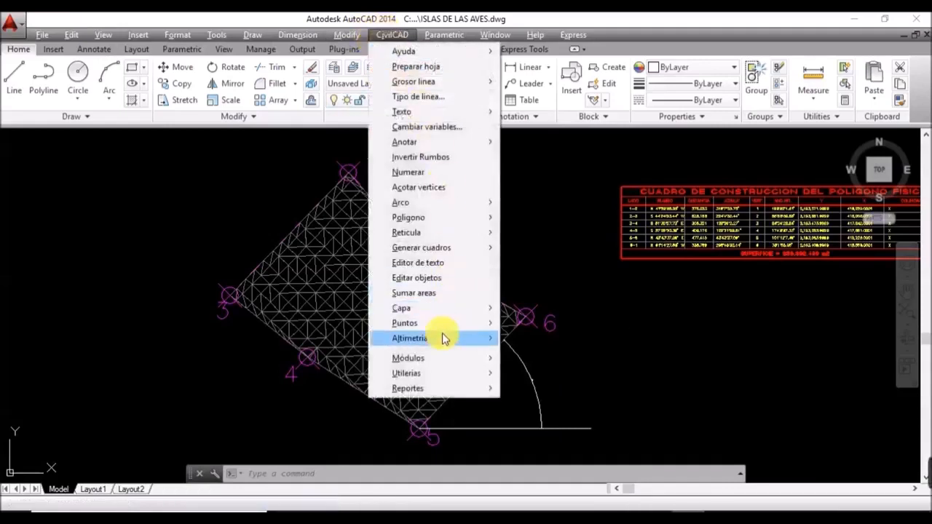
Step: Insert points into the Terreno triangulation by window-selecting the whole triangulated polygon
mouse_move(444, 337)
mouse_move(561, 339)
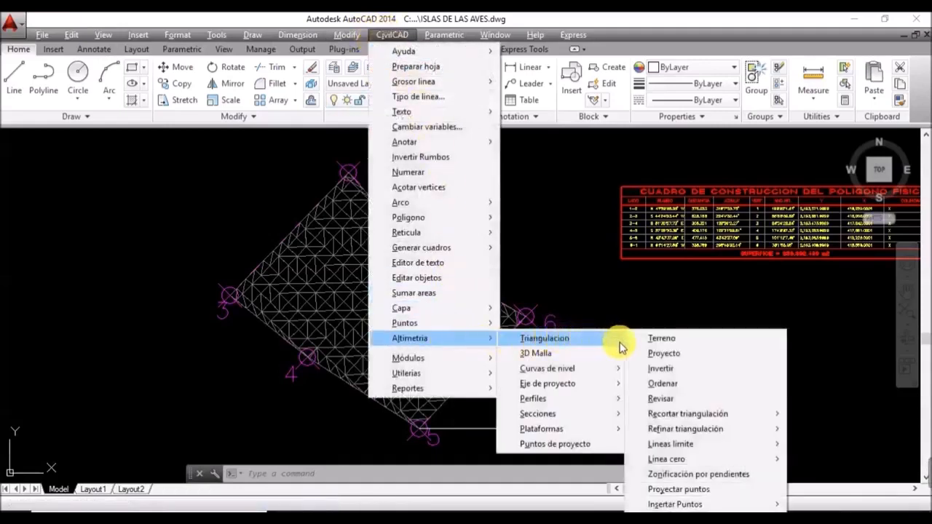
mouse_move(737, 504)
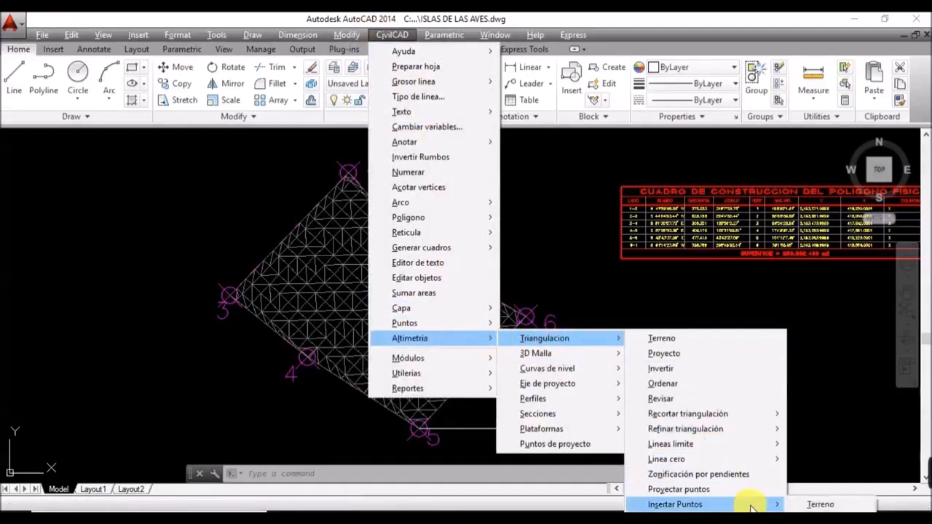
click(817, 504)
scroll(548, 318, down, 4)
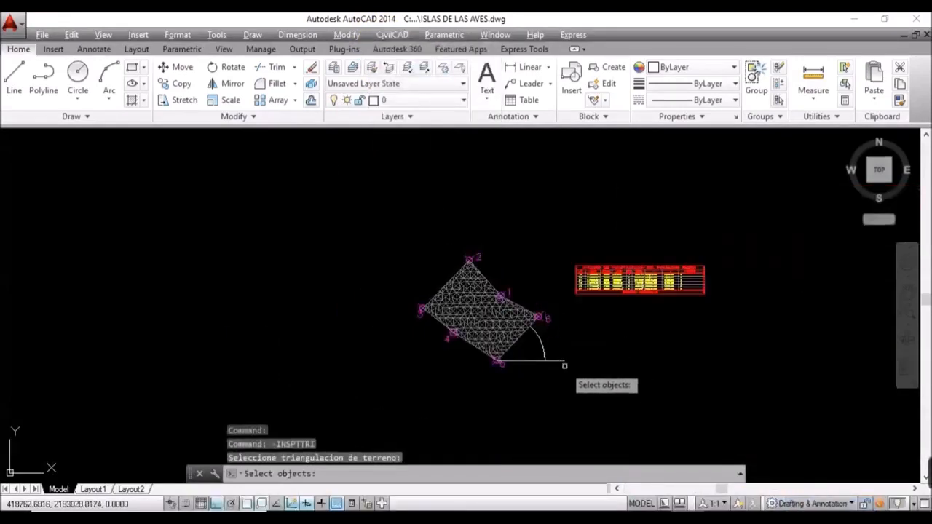
click(560, 403)
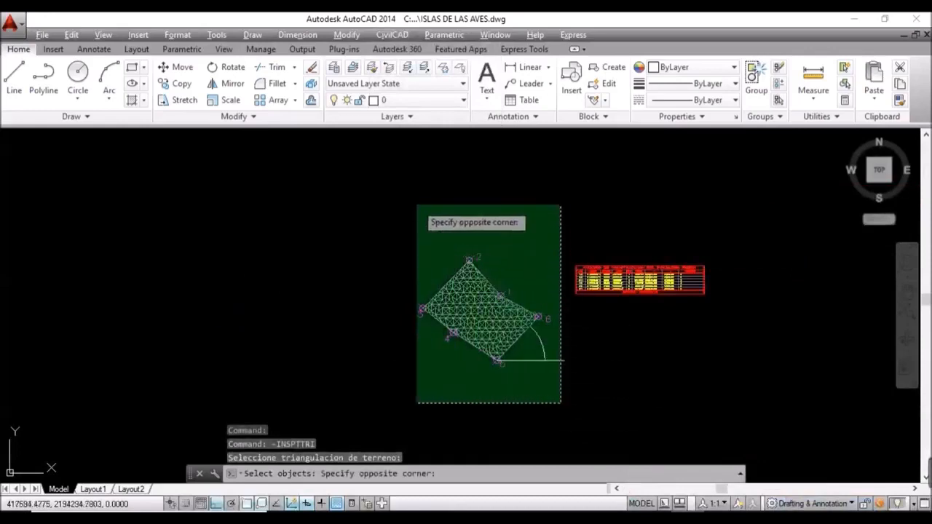
click(342, 189)
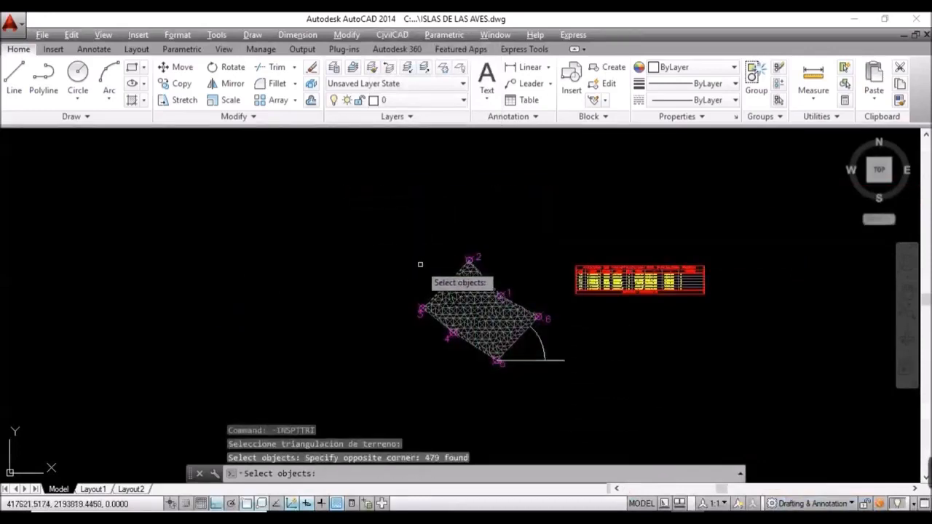
key(Return)
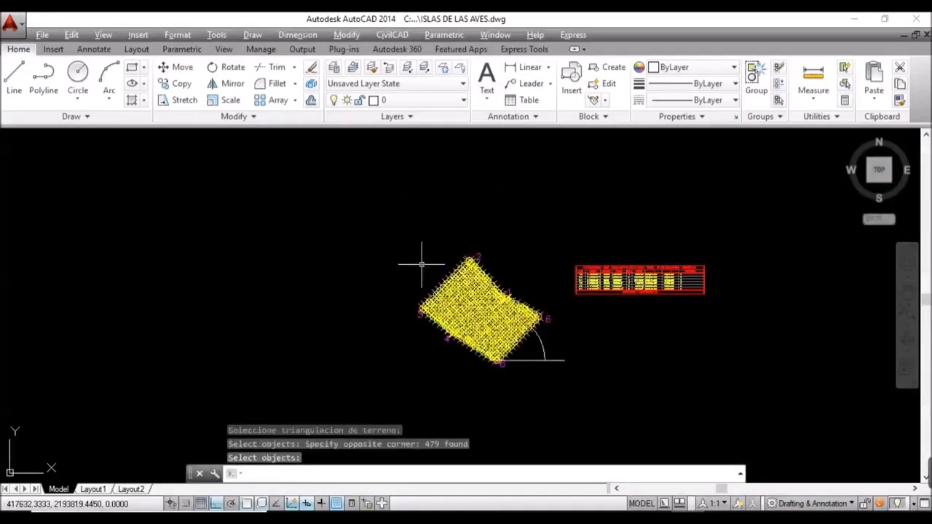
scroll(473, 301, up, 6)
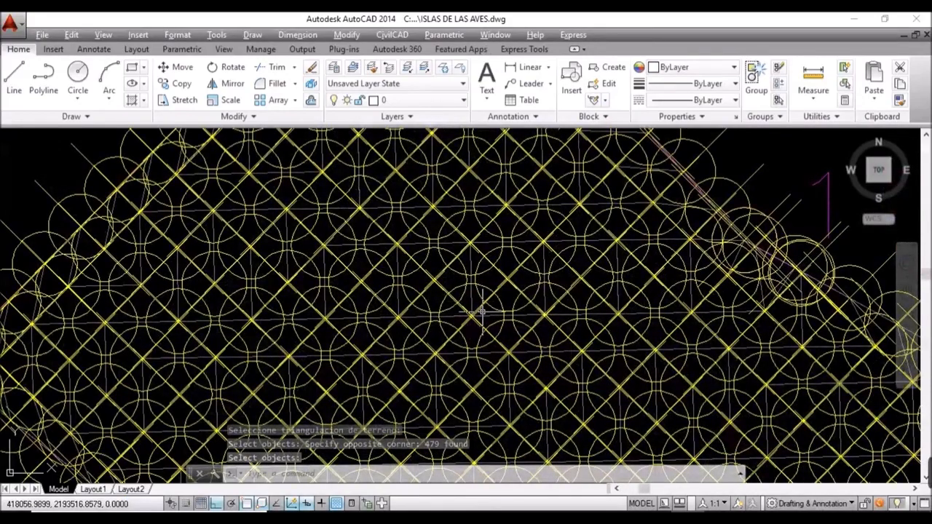
scroll(480, 312, down, 2)
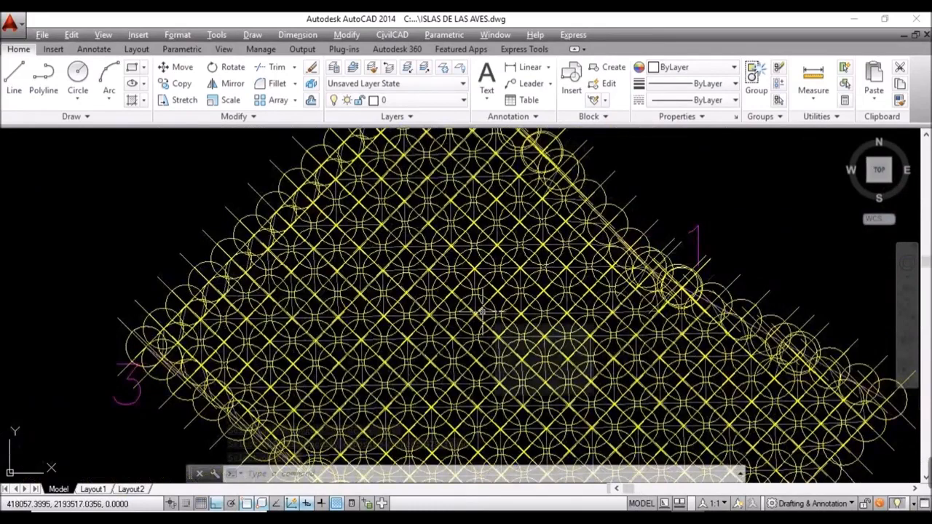
scroll(482, 309, down, 2)
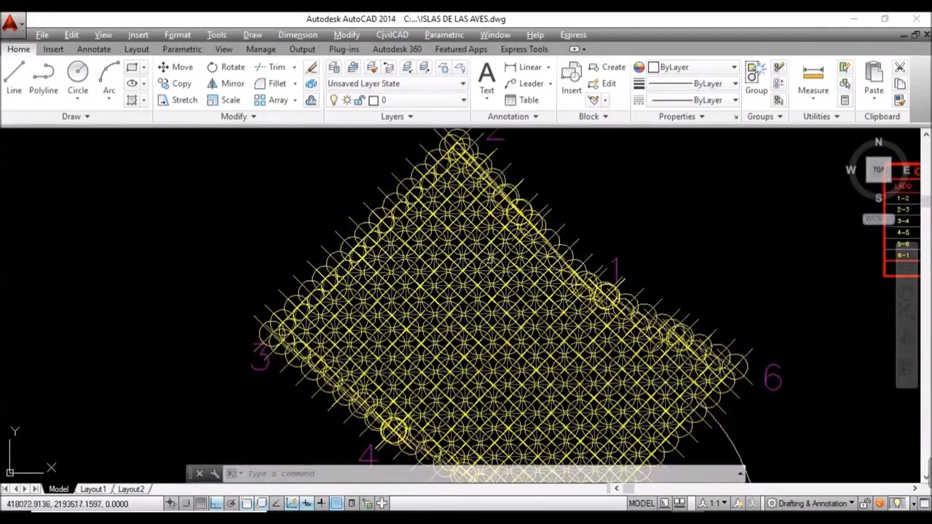
scroll(470, 261, up, 3)
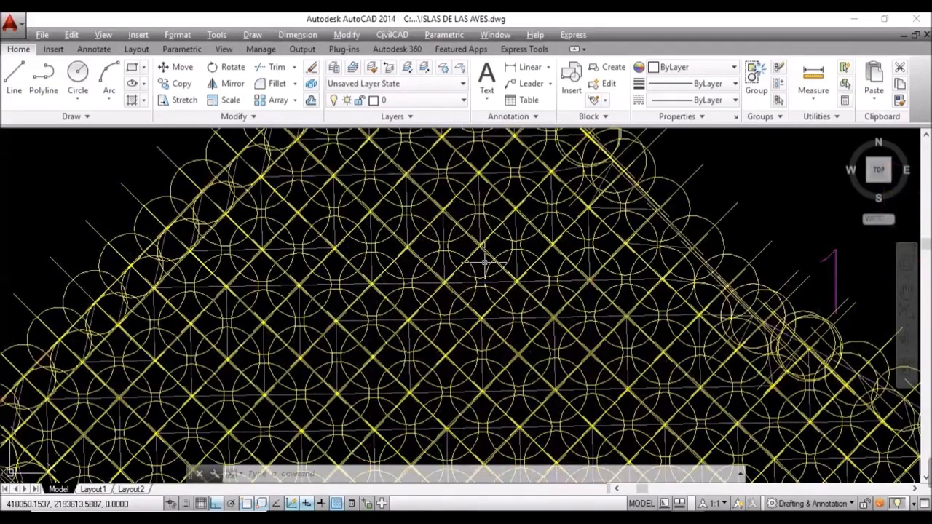
Step: Set the point display size to 10 in Point Style and zoom back over the mesh
click(177, 34)
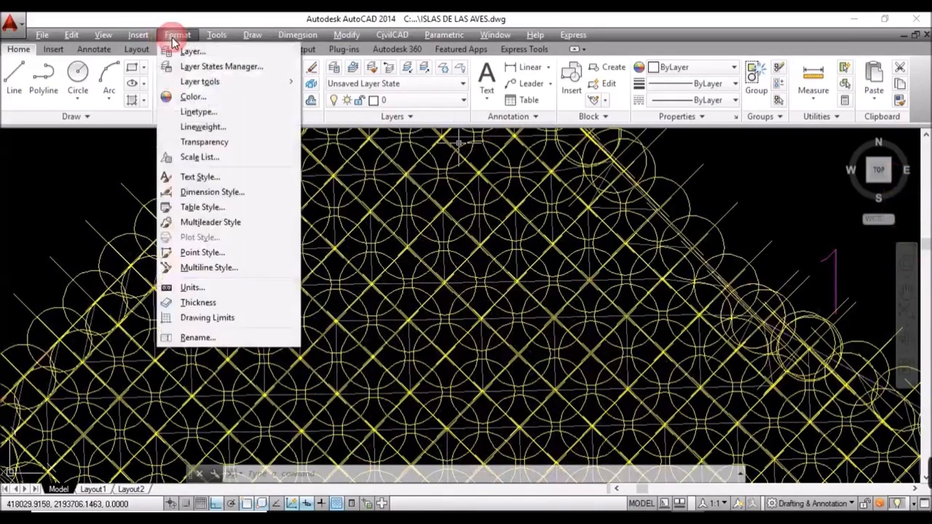
click(219, 252)
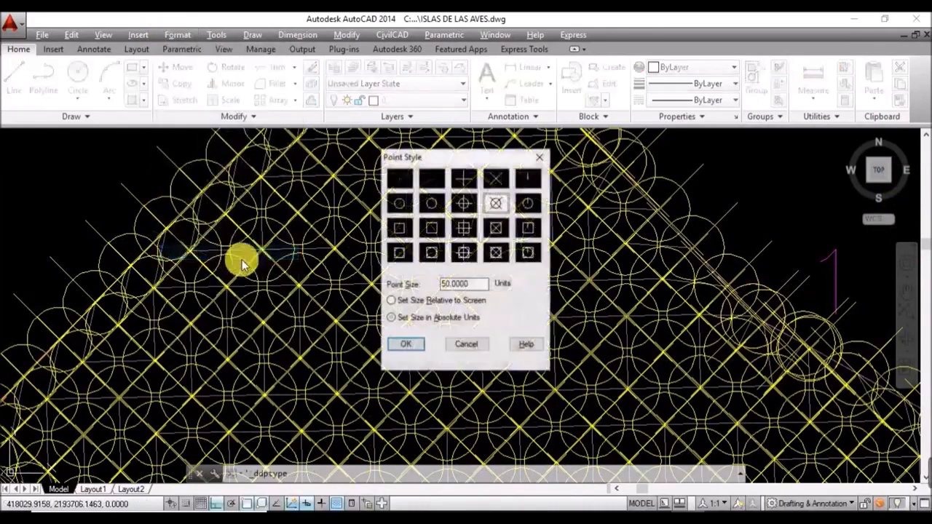
double_click(466, 283)
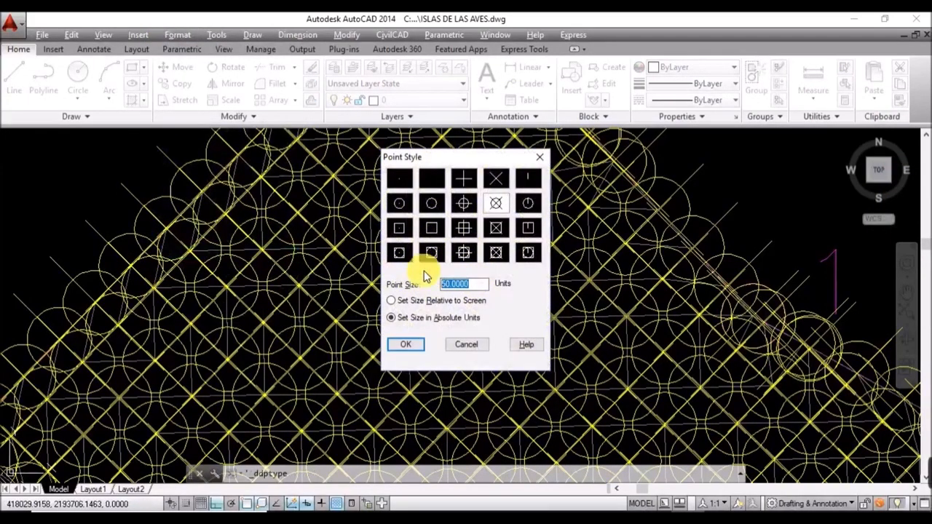
text(10)
click(402, 344)
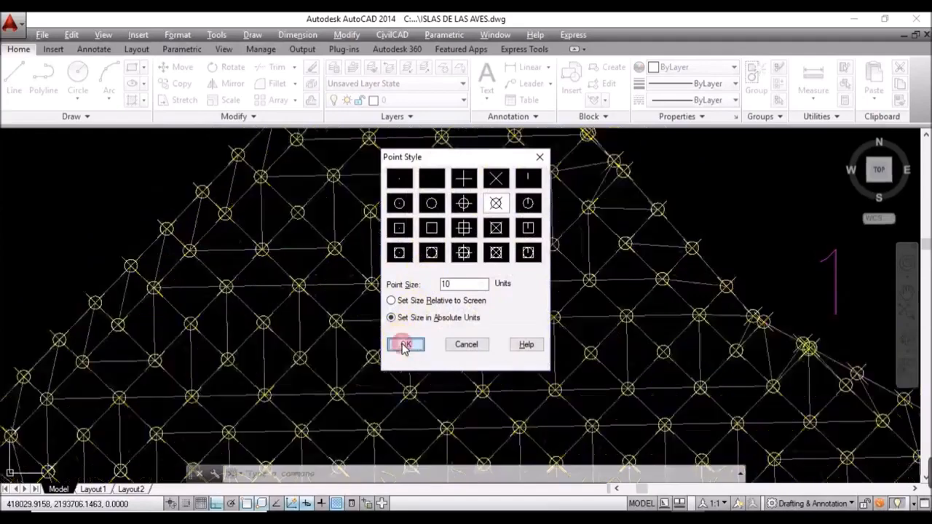
scroll(466, 256, down, 5)
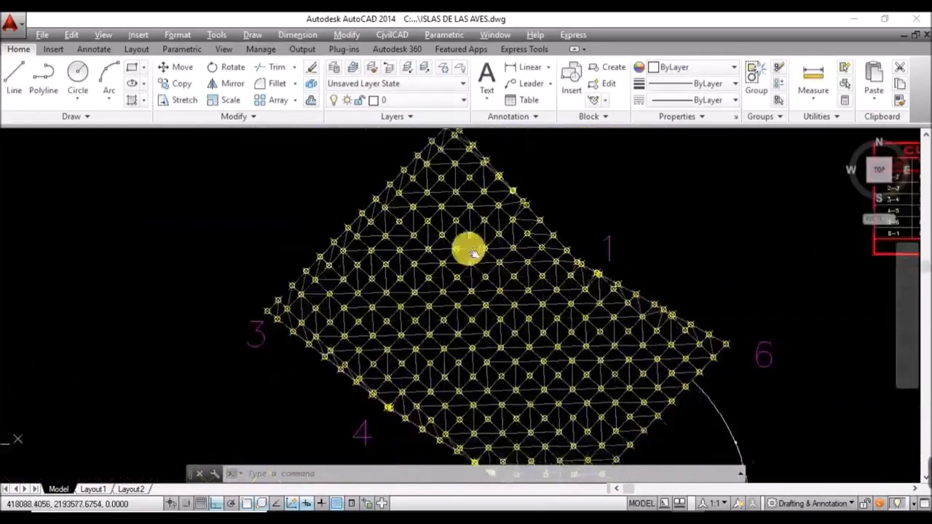
scroll(478, 253, down, 1)
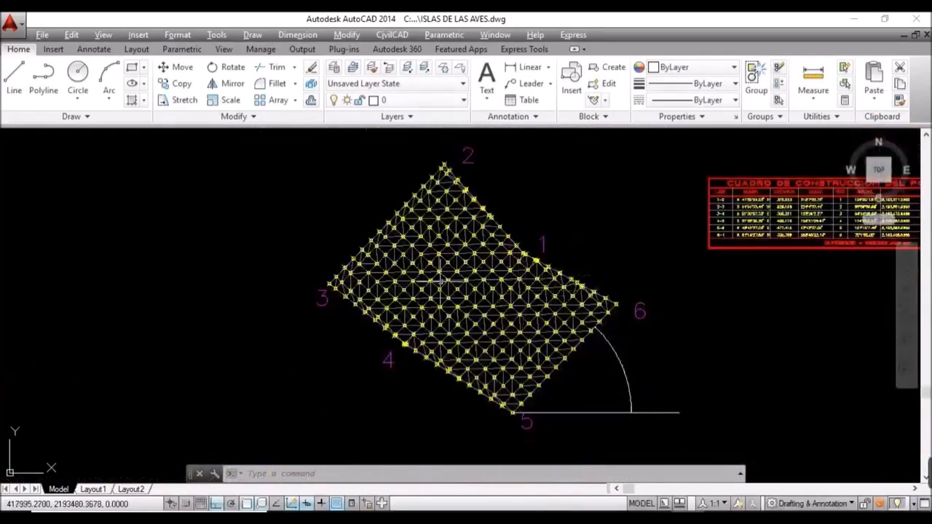
scroll(437, 263, up, 6)
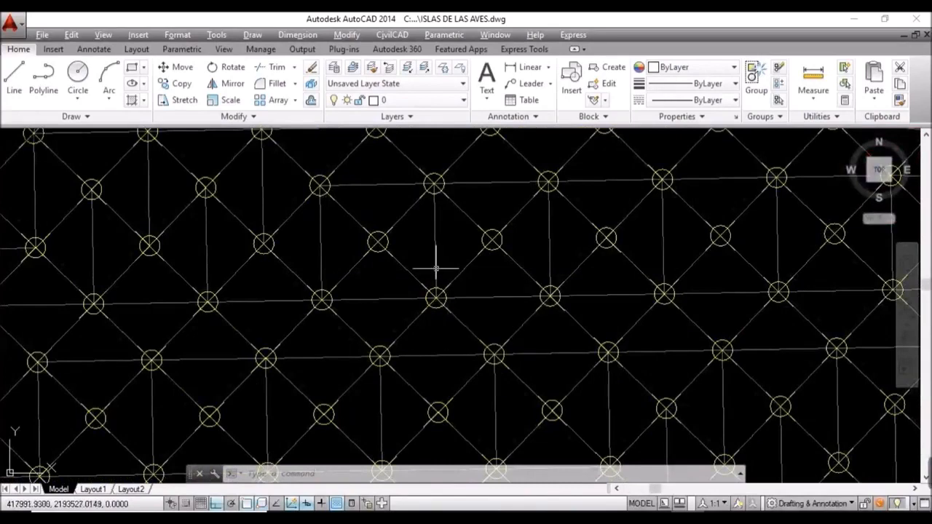
click(379, 240)
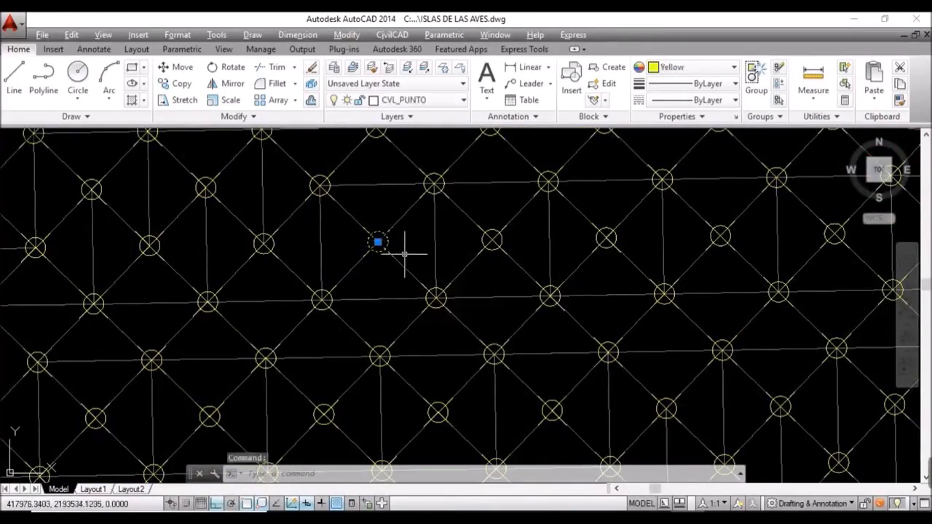
text(PR)
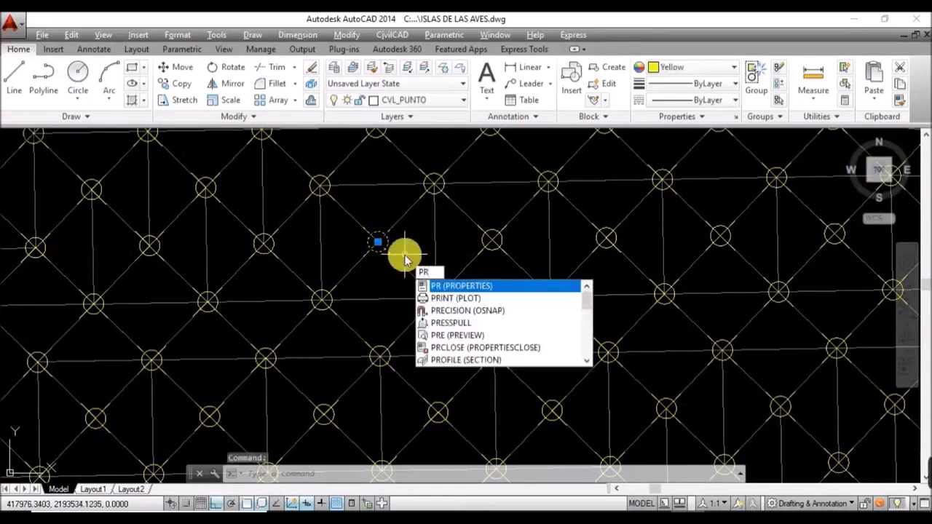
key(Return)
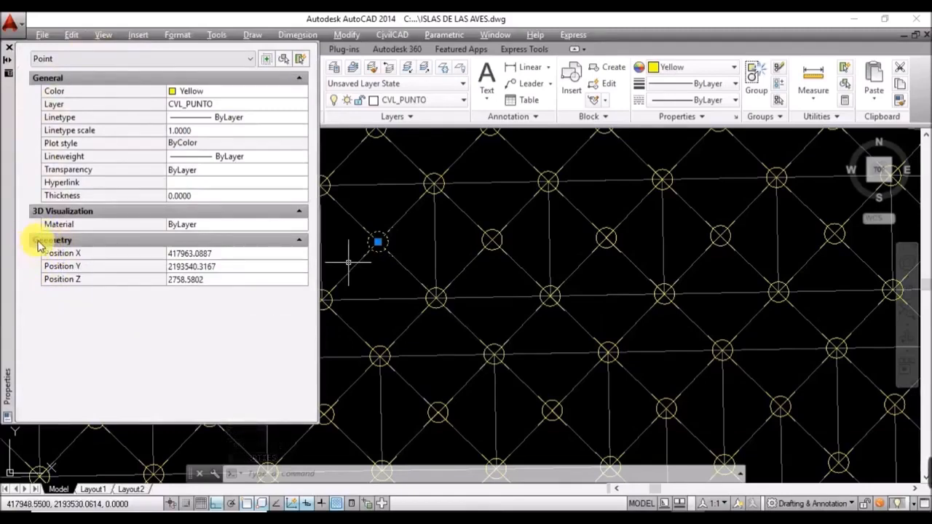
click(106, 266)
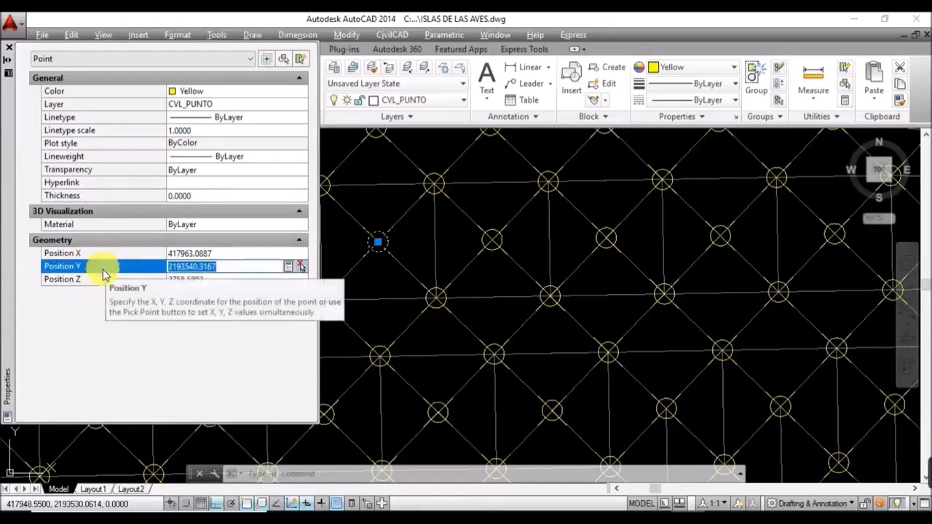
click(93, 283)
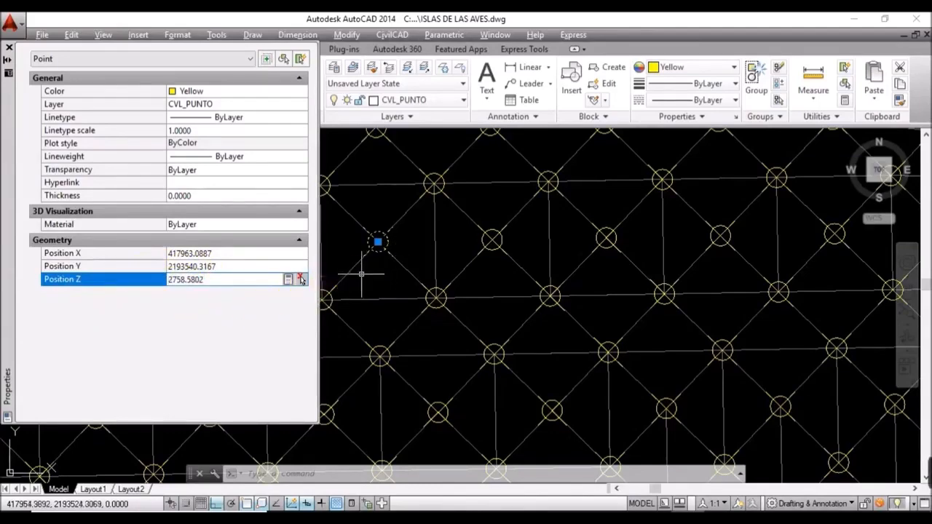
click(12, 49)
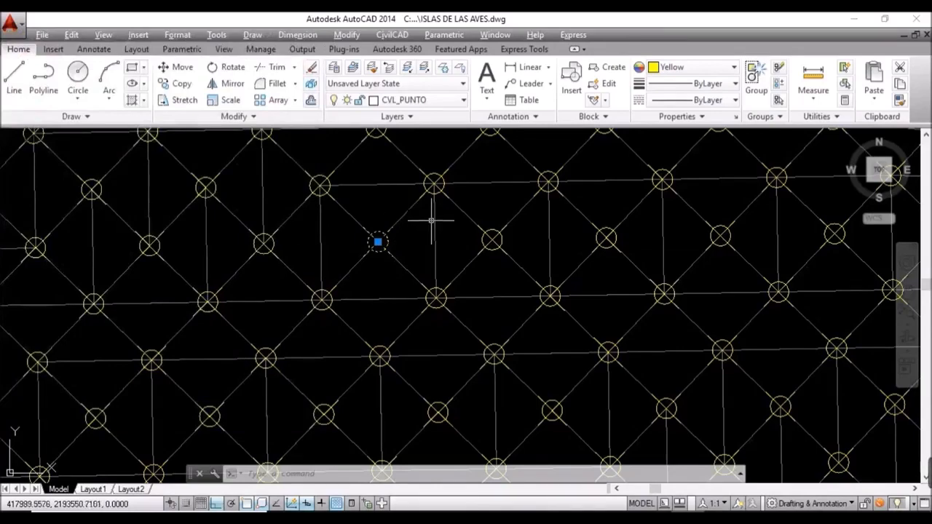
scroll(436, 233, down, 5)
Step: Erase the stray arc and line near vertices 5 and 6, then recentre the mesh
scroll(441, 247, down, 6)
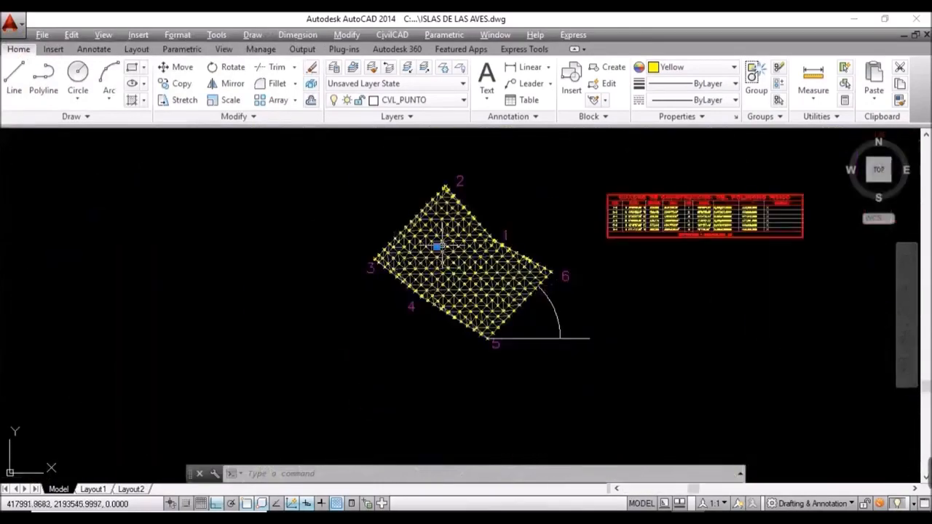
scroll(437, 246, up, 2)
key(Escape)
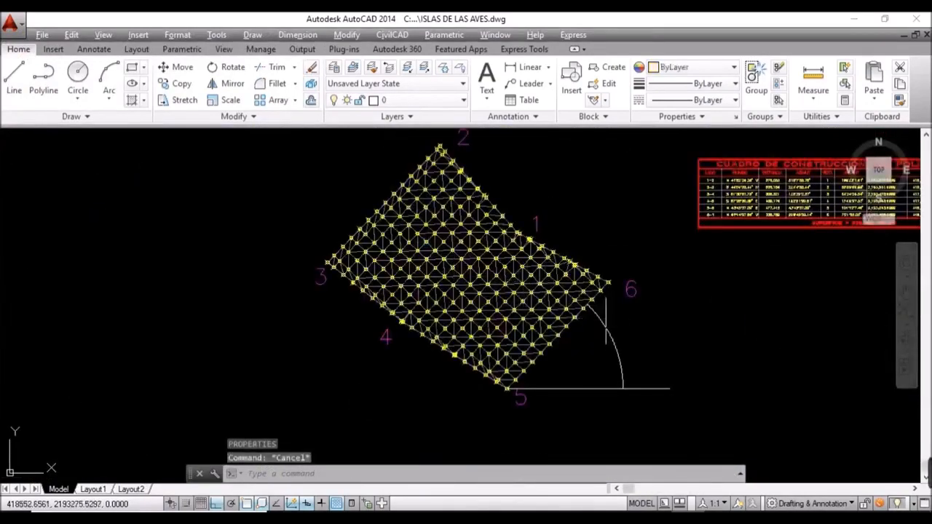
middle_drag(620, 343, 464, 375)
click(462, 442)
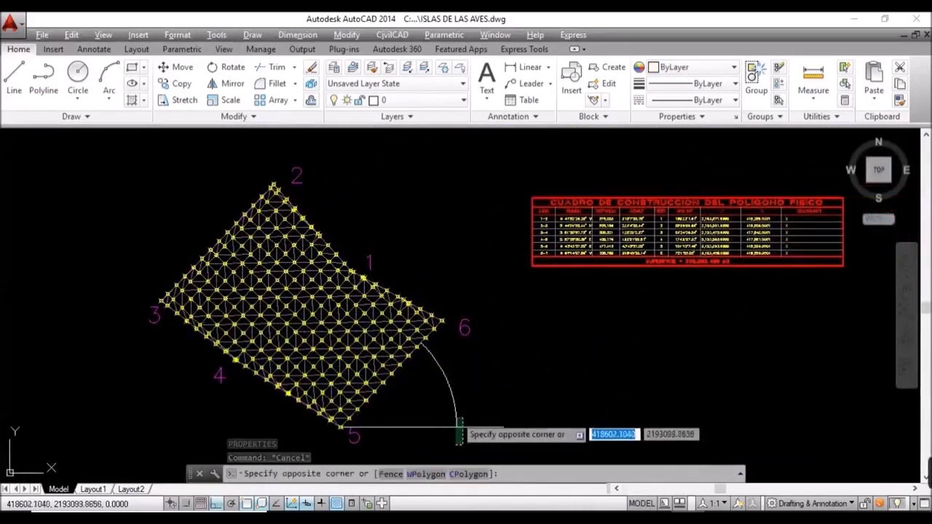
click(439, 397)
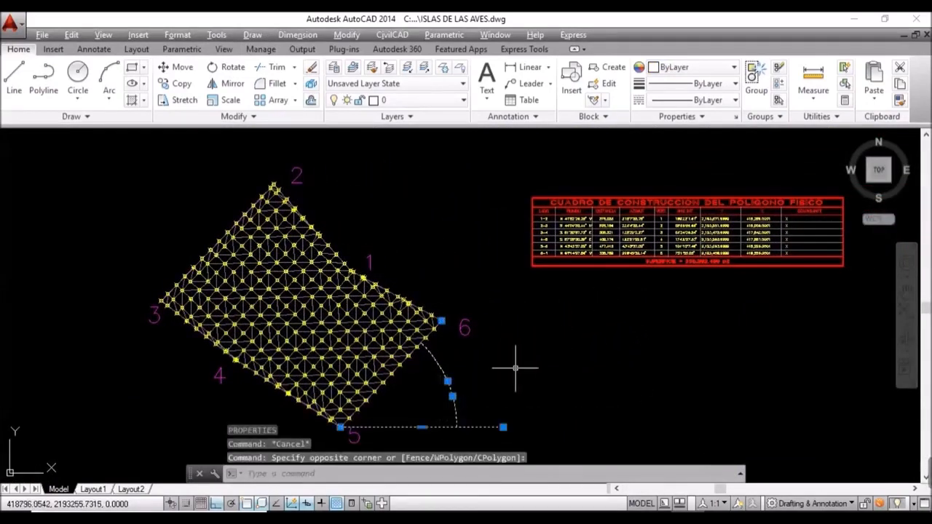
key(Delete)
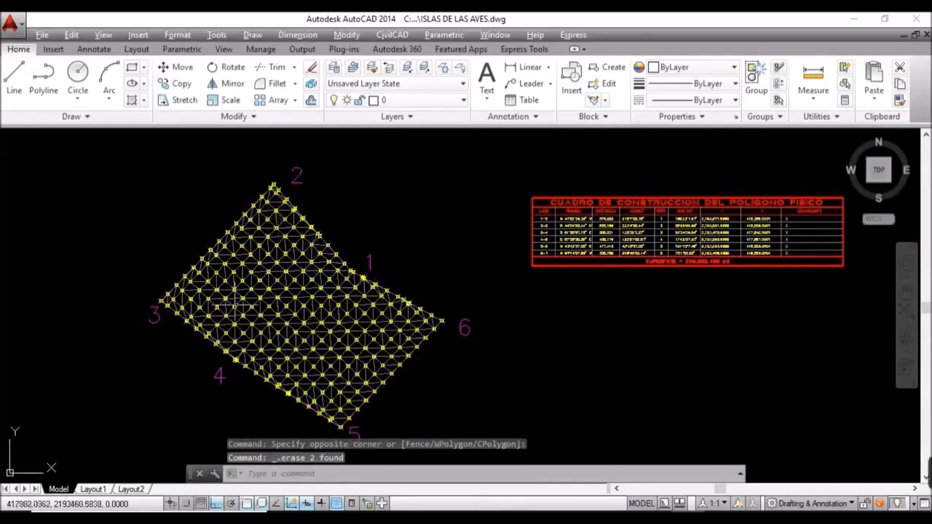
middle_drag(299, 327, 394, 320)
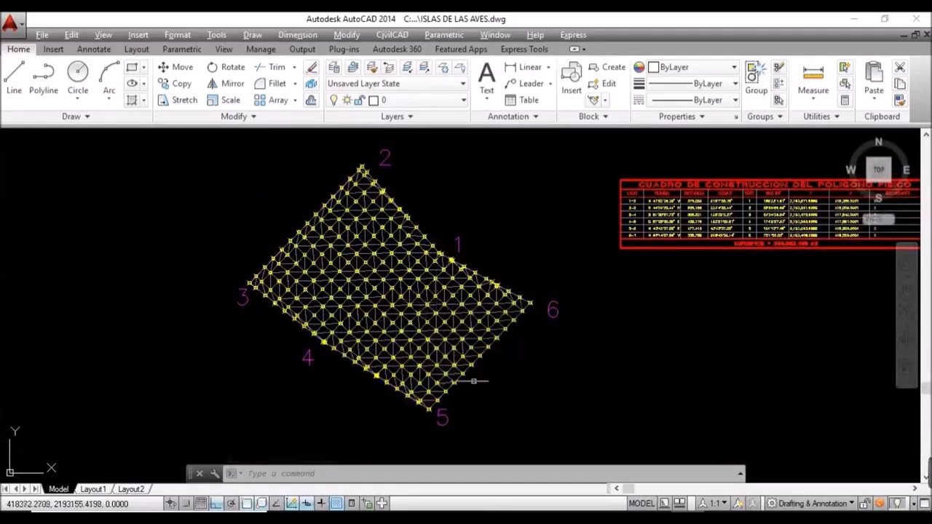
mouse_move(687, 522)
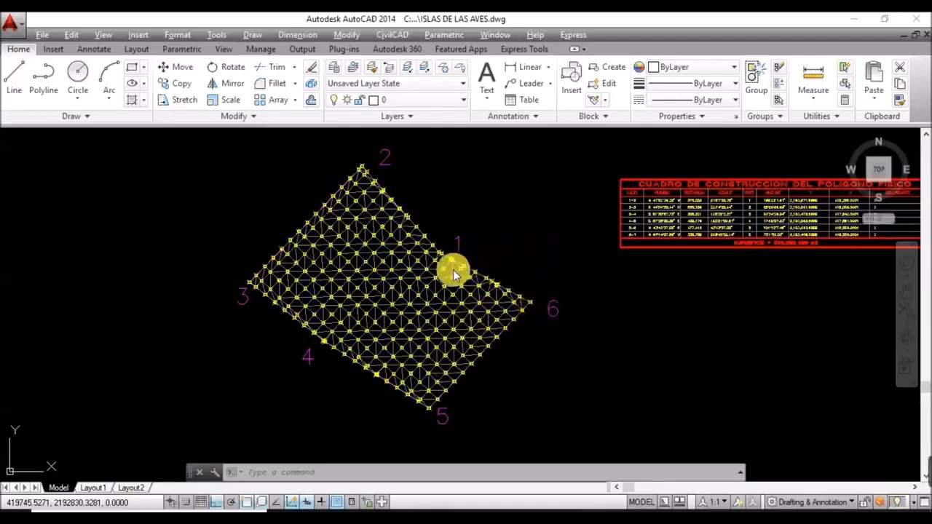
Step: Launch CivilCAD's Curvas de nivel Terreno contour command and move its dialog aside
click(393, 35)
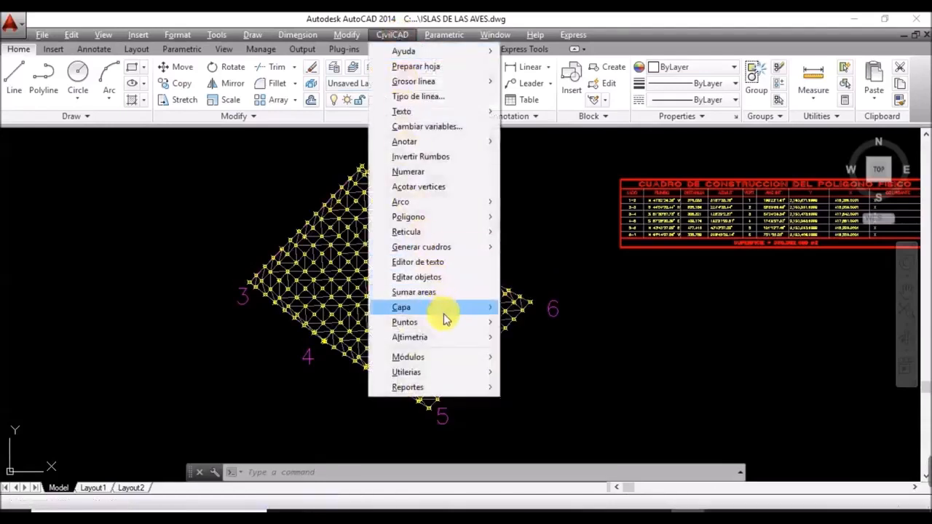
mouse_move(440, 339)
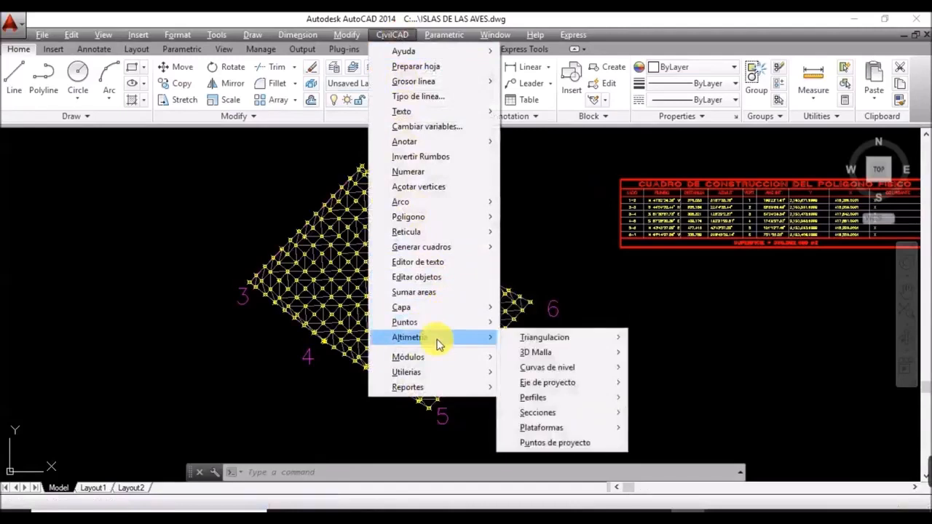
mouse_move(540, 373)
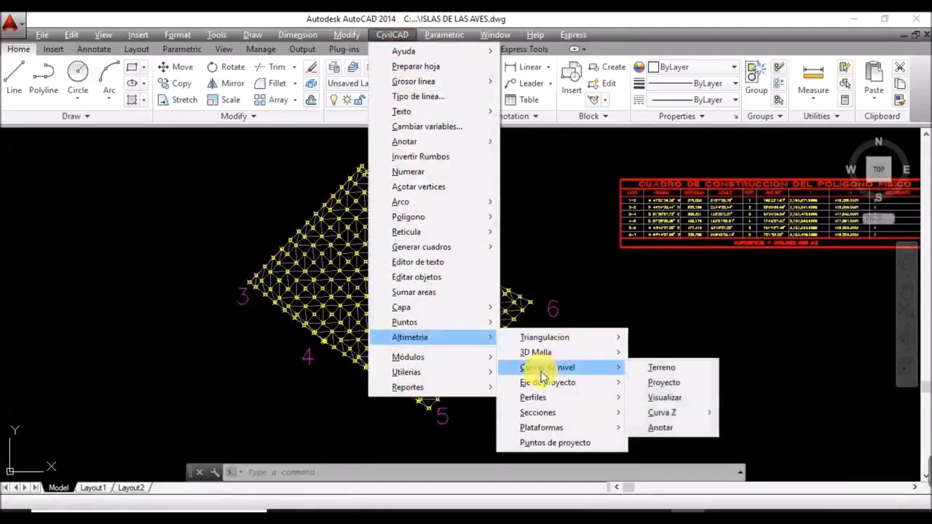
click(662, 370)
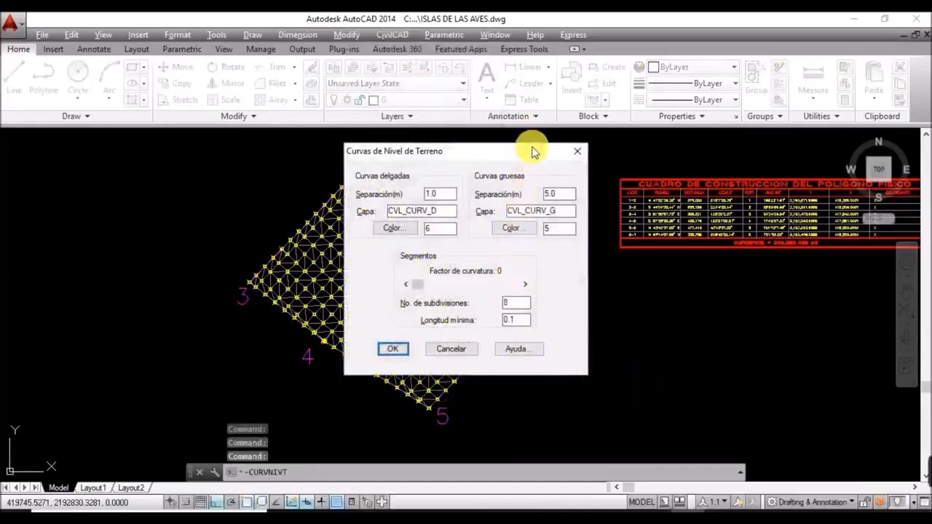
drag(531, 150, 286, 201)
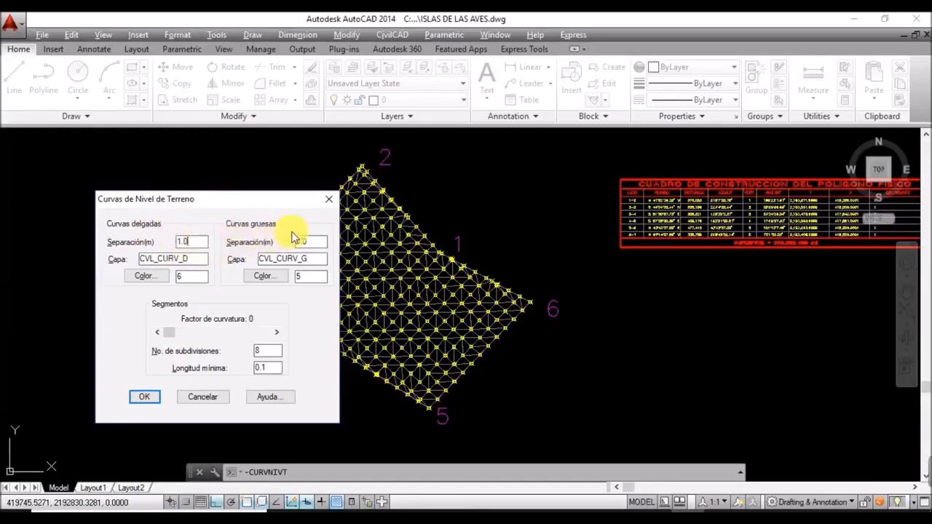
Step: Keep 1.0 m and 5.0 m spacing, layers CVL_CURV_D/G, colours 6 and 5, and accept
click(314, 244)
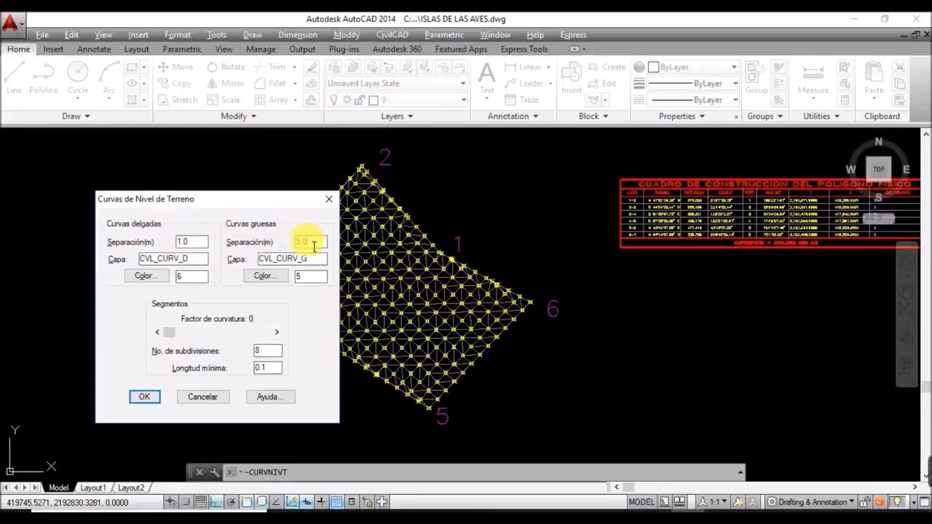
click(194, 276)
click(207, 260)
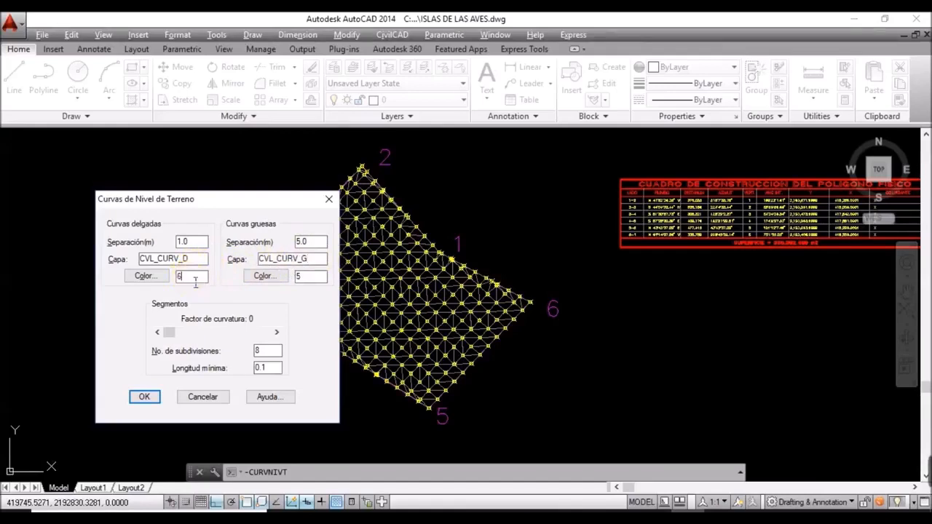
click(310, 280)
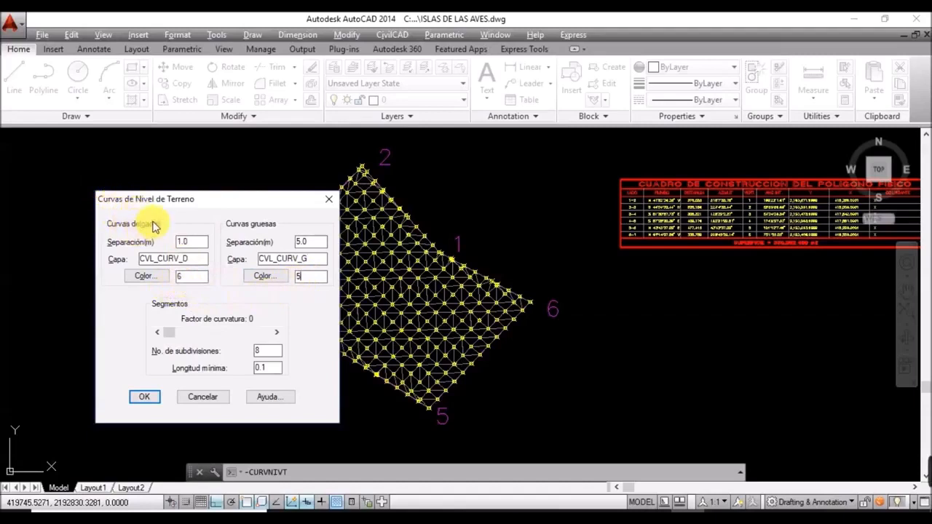
click(193, 282)
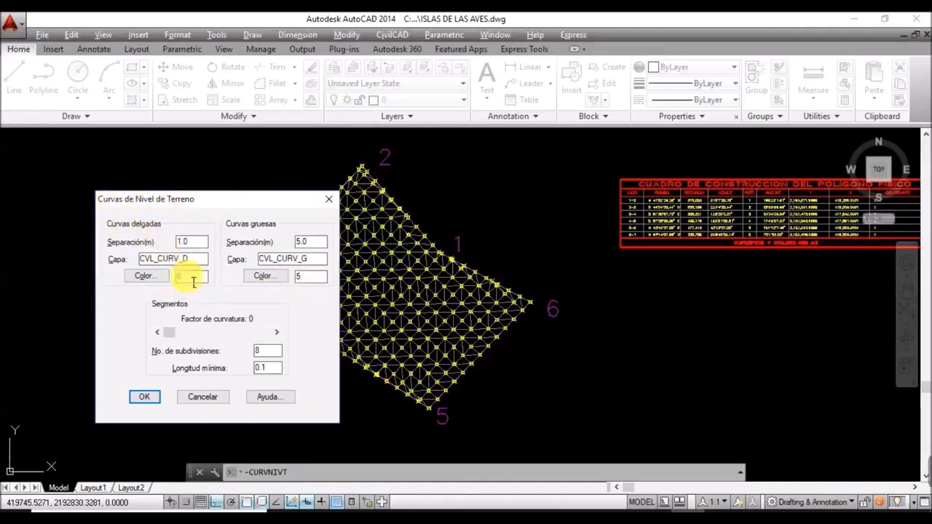
click(306, 285)
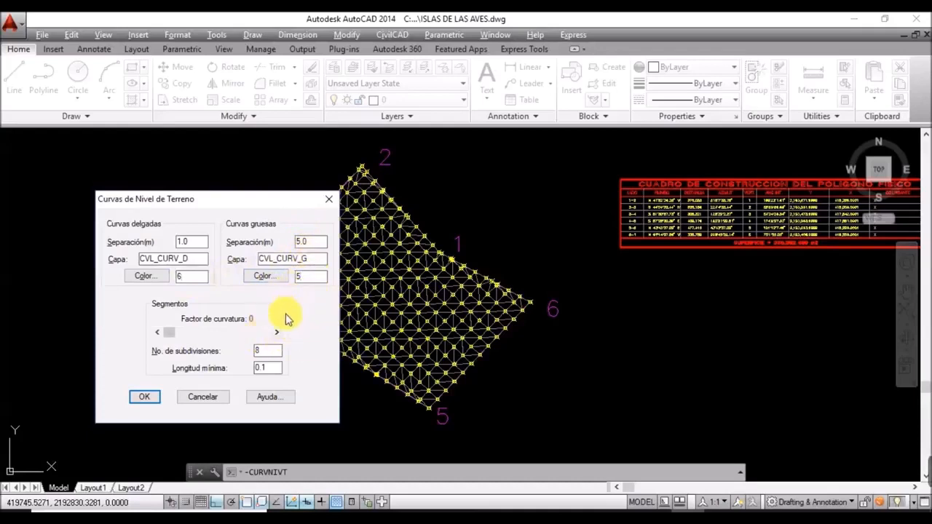
click(197, 244)
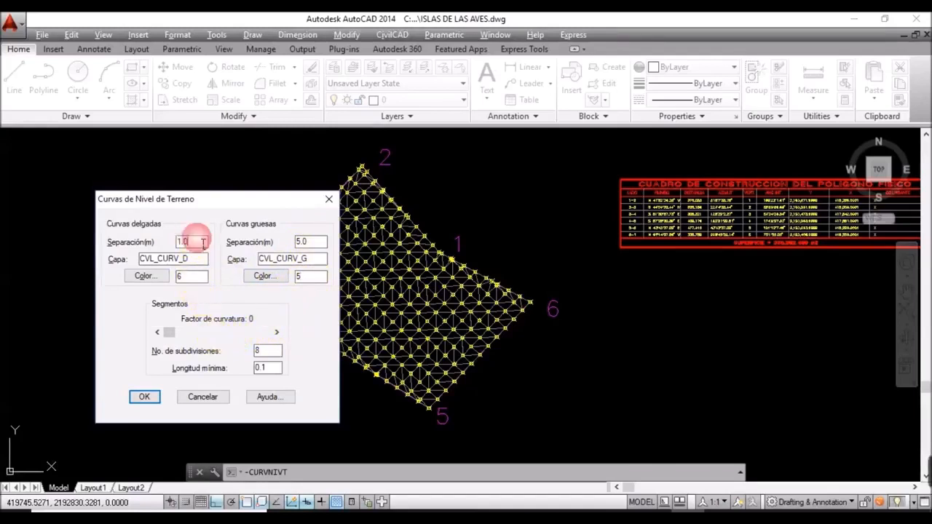
click(311, 244)
click(136, 400)
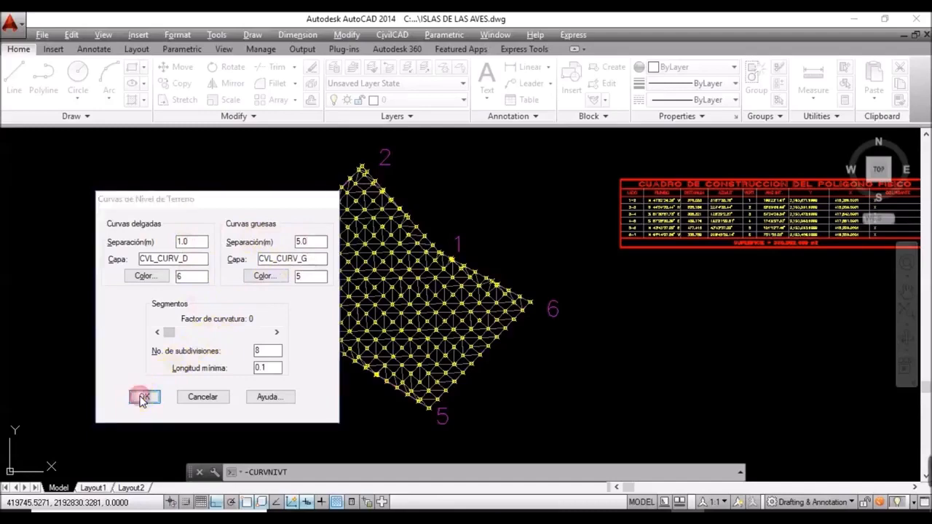
scroll(338, 262, down, 4)
scroll(363, 274, up, 2)
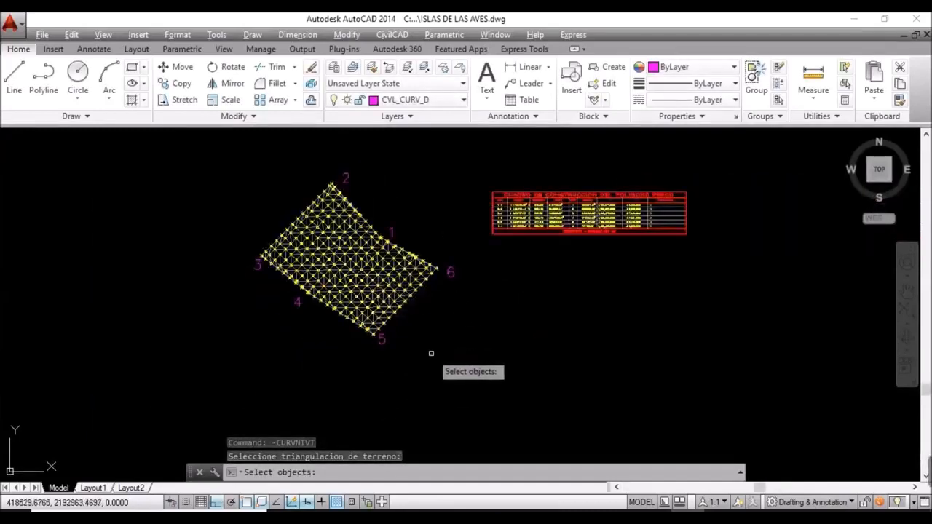
Step: Window-select all 479 terrain triangulation objects to generate contour lines across the polygon
click(460, 384)
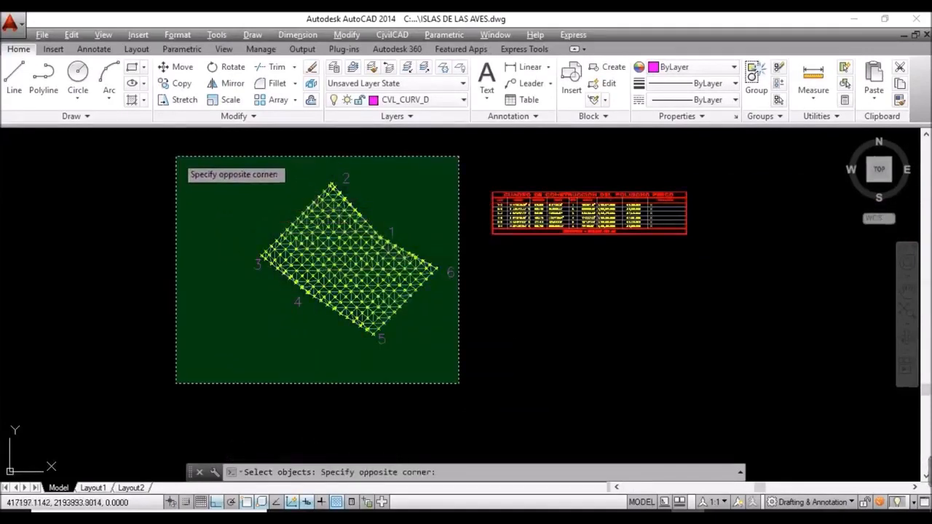
click(176, 157)
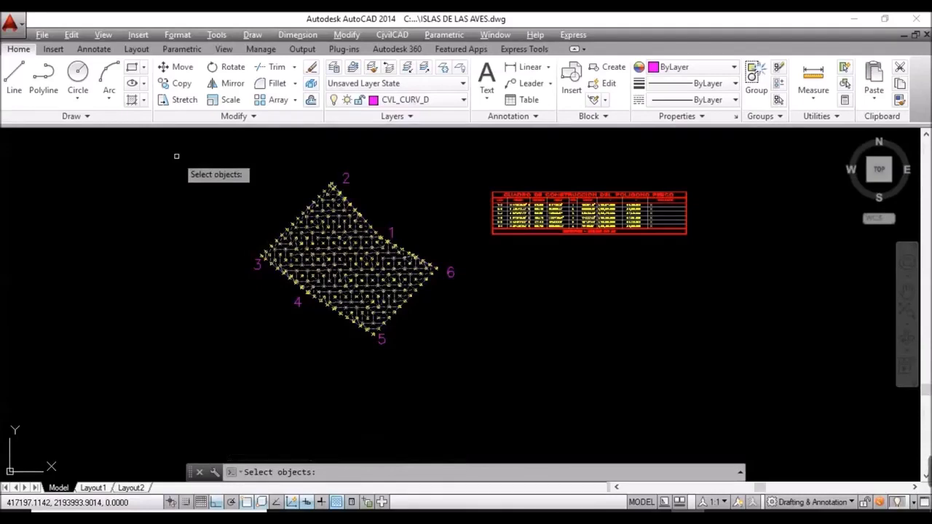
click(176, 156)
key(Return)
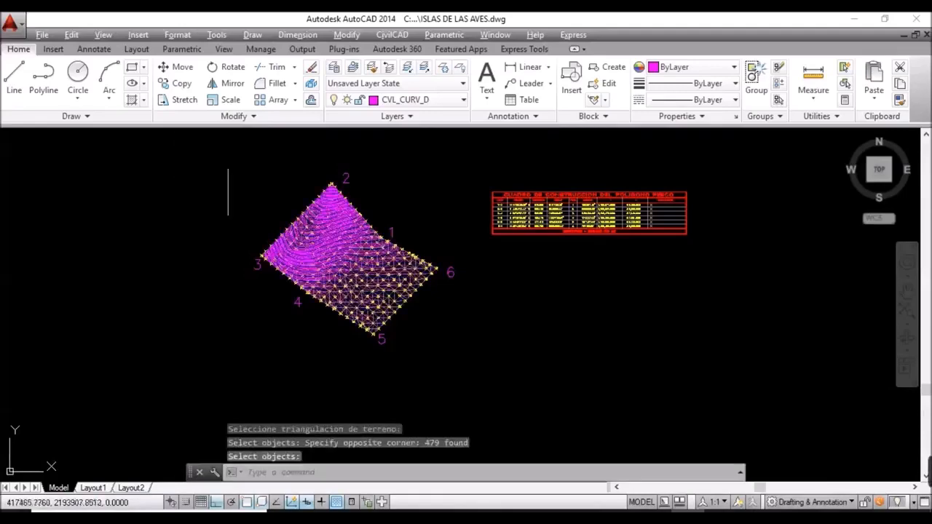
scroll(363, 279, up, 4)
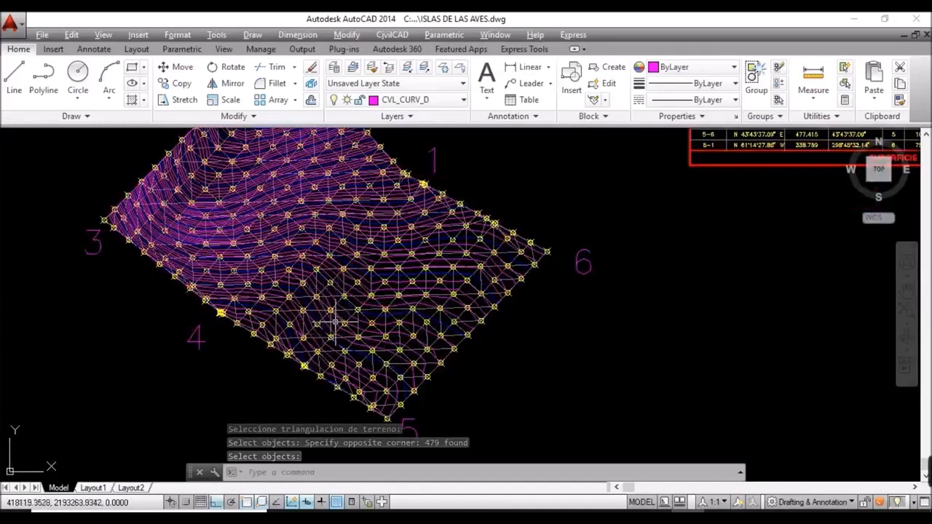
Step: Pan across the contoured mesh and zoom in on its survey points and contours
click(306, 246)
mouse_move(306, 247)
shift+middle_down()
mouse_move(329, 306)
mouse_move(329, 354)
mouse_move(389, 277)
shift+middle_up()
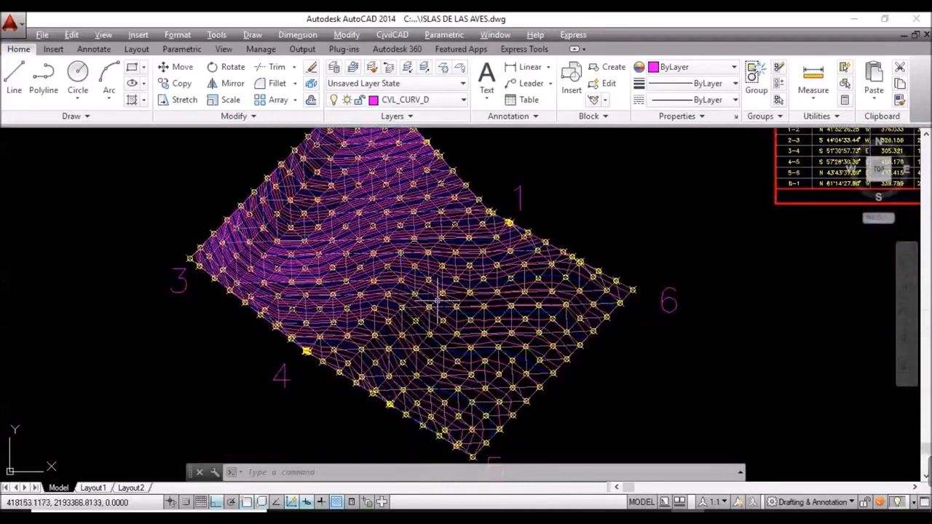
scroll(415, 313, up, 5)
scroll(418, 324, up, 3)
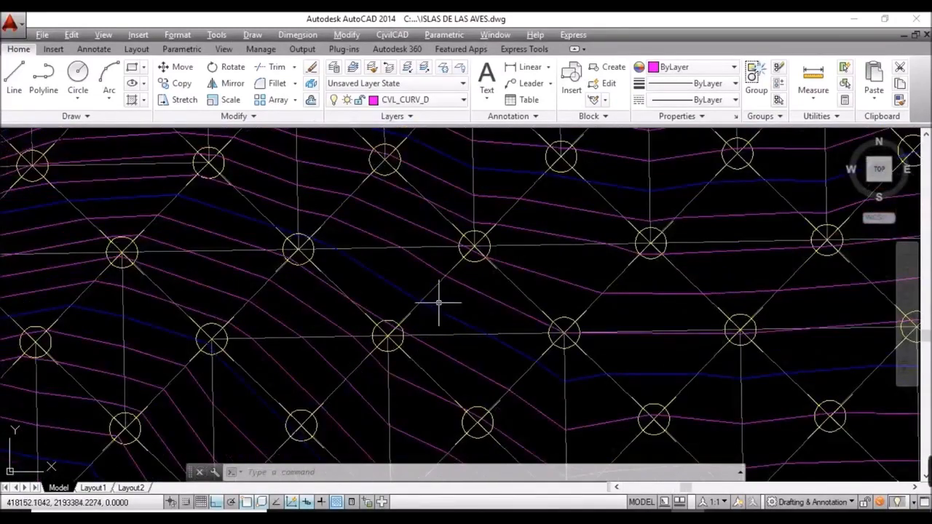
scroll(442, 304, up, 3)
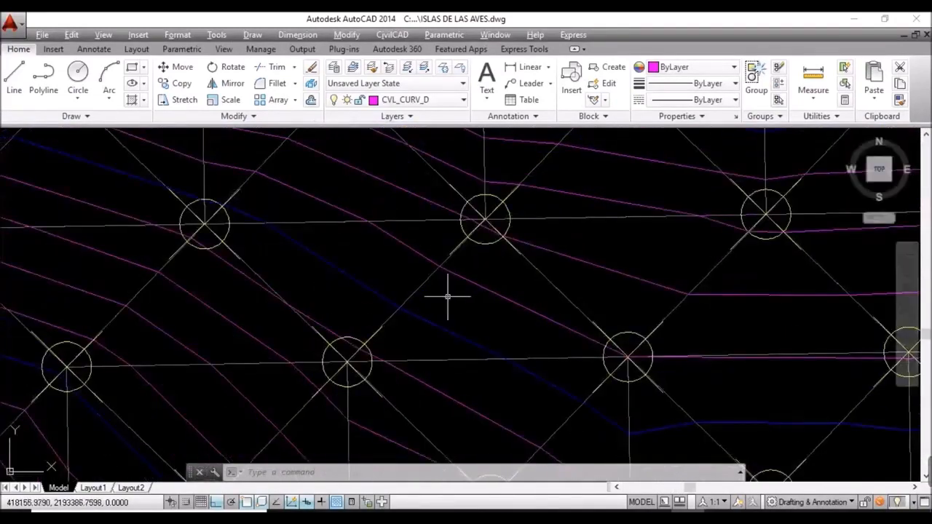
Step: Use LAYOFF to turn off the CVL_TRI triangulation and CVL_PUNTO point layers
text(LAYOFF)
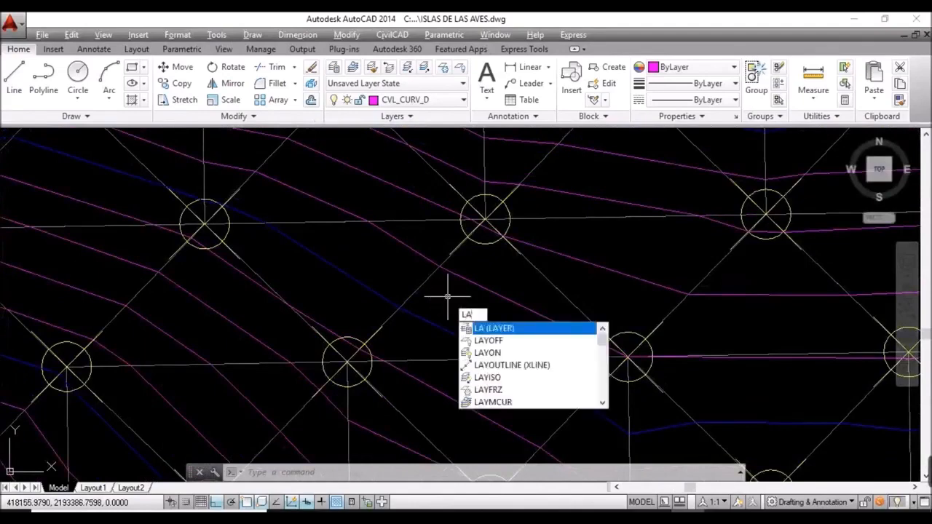
key(BackSpace)
key(BackSpace)
text(YOFF)
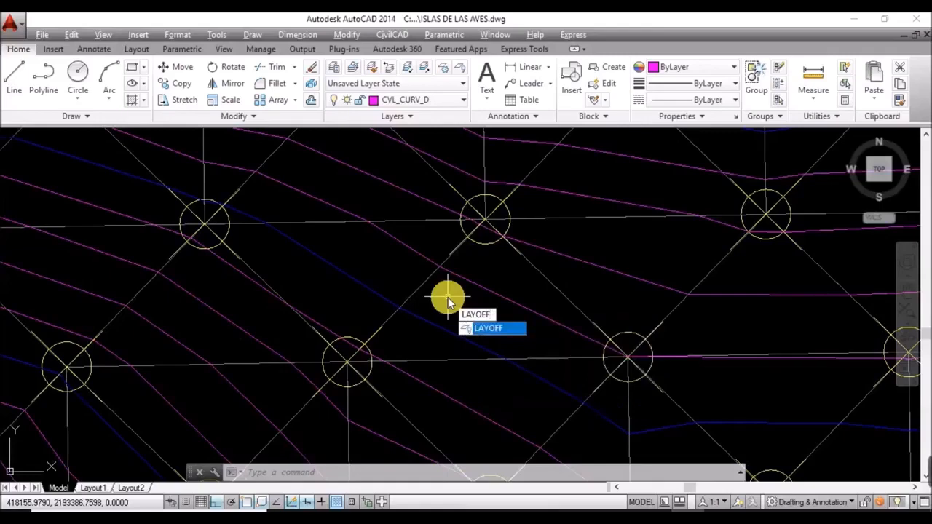
key(Return)
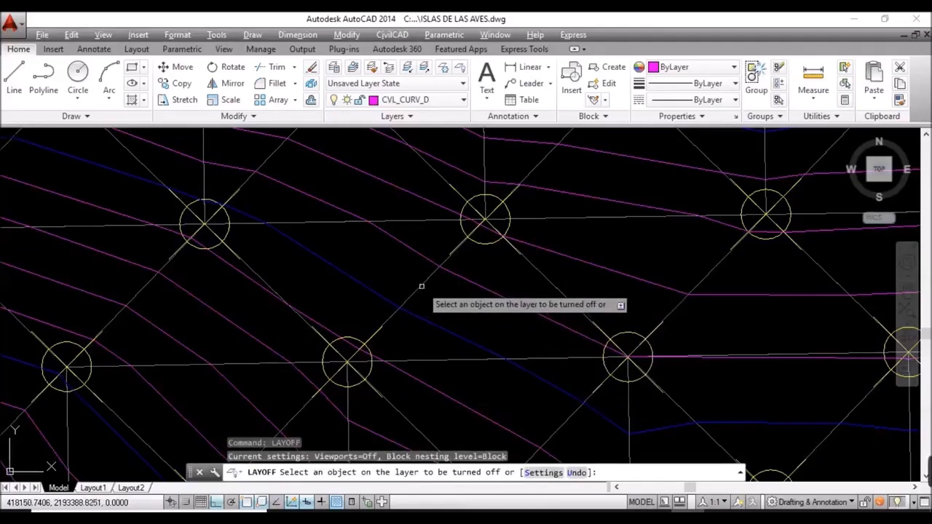
click(421, 287)
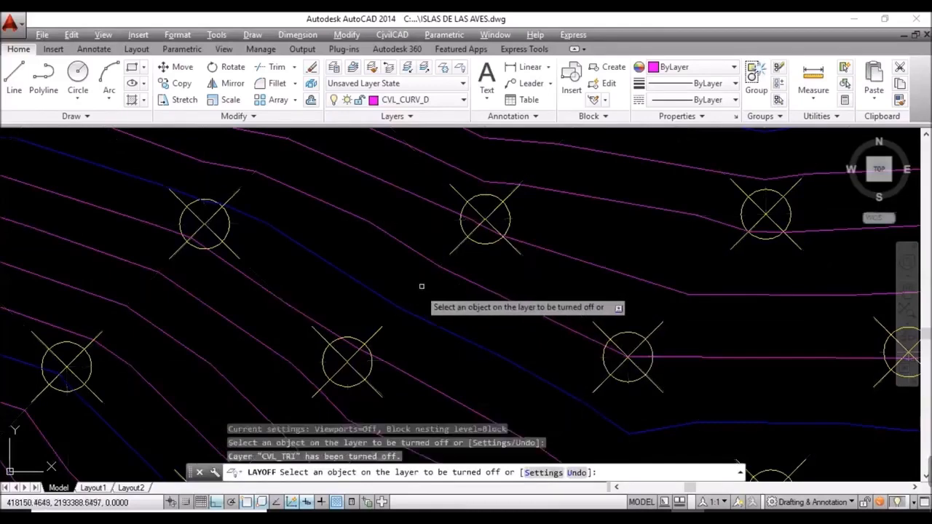
click(369, 338)
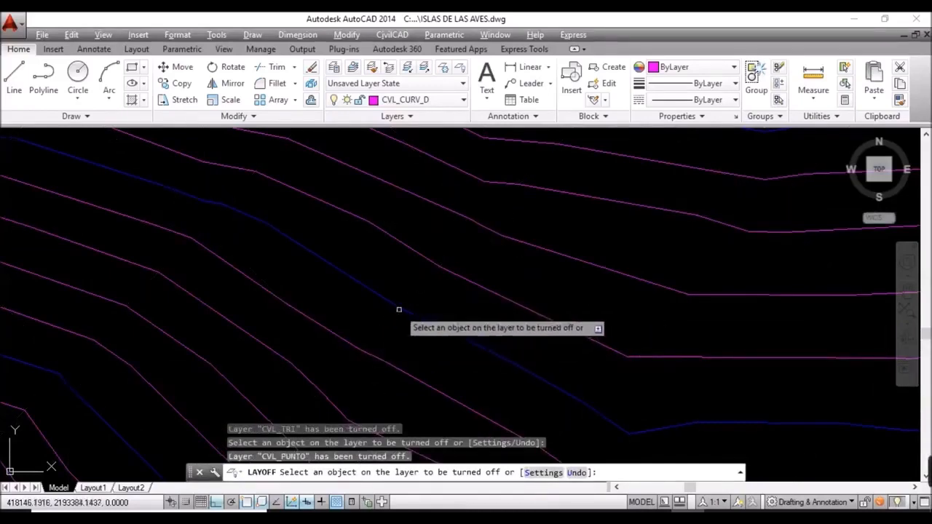
scroll(404, 313, down, 5)
scroll(417, 298, up, 3)
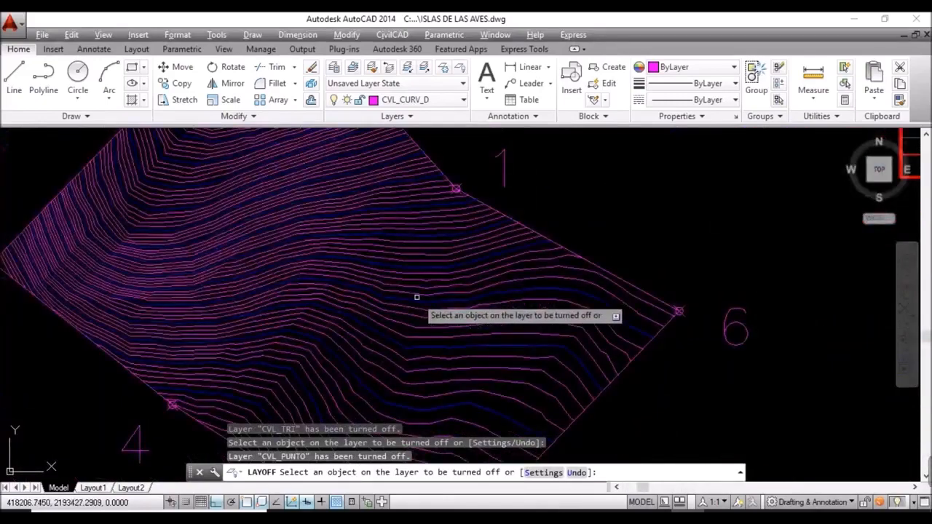
key(Escape)
Step: Recentre and zoom the view on the contour-only polygon
scroll(450, 286, down, 2)
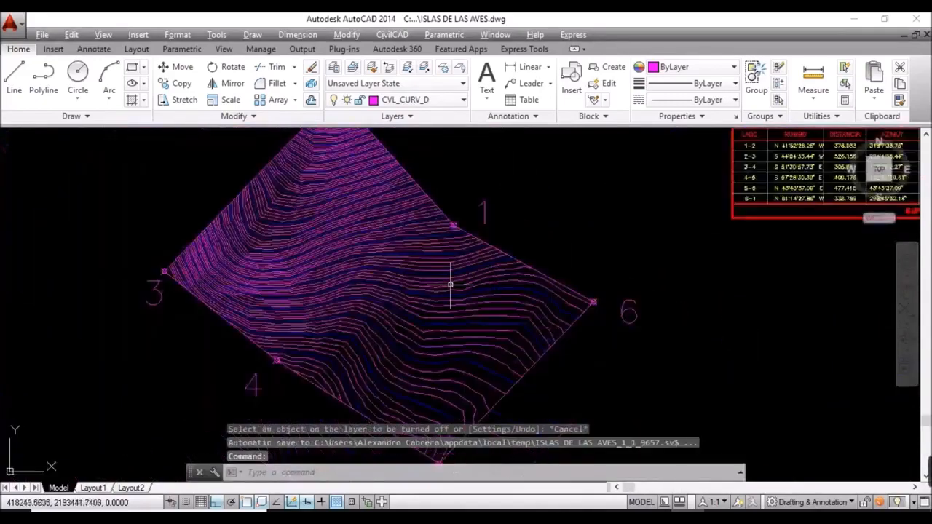
mouse_move(450, 285)
middle_down()
mouse_move(439, 298)
mouse_move(474, 333)
mouse_move(466, 308)
middle_up()
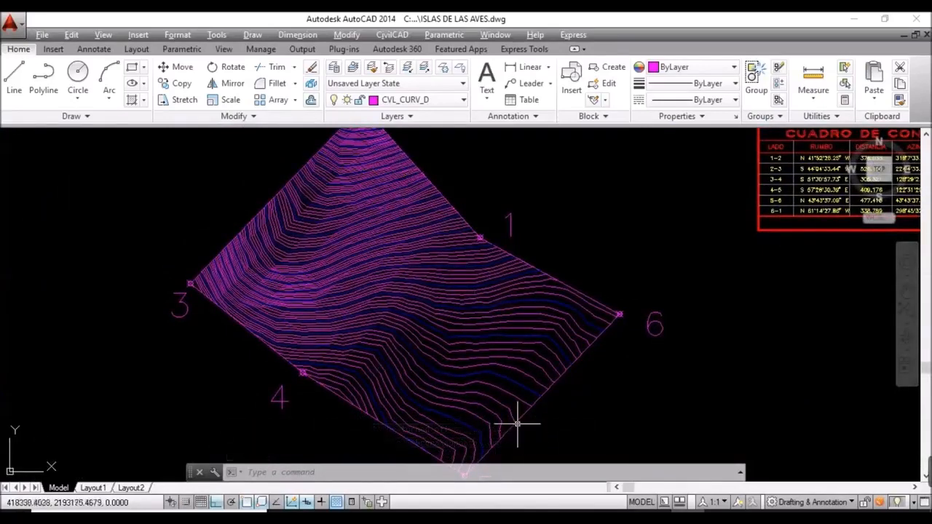
scroll(480, 387, up, 2)
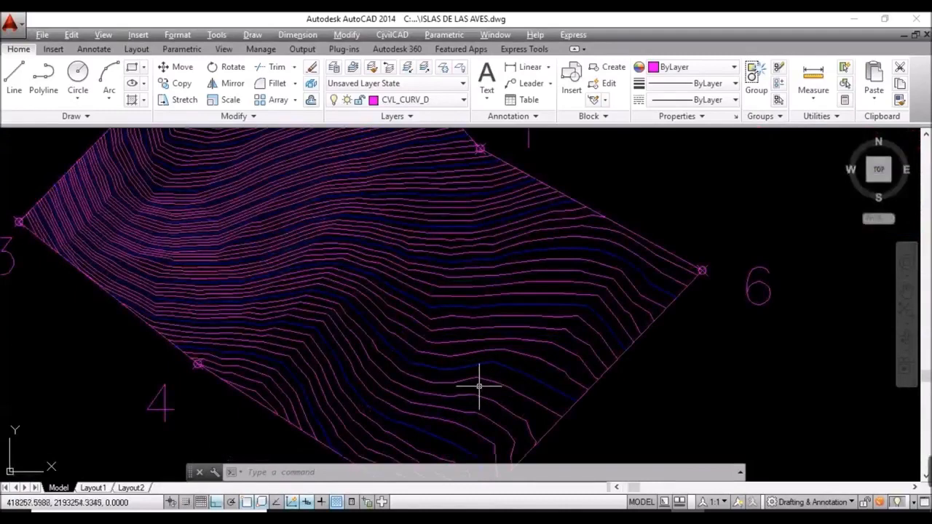
scroll(400, 316, down, 2)
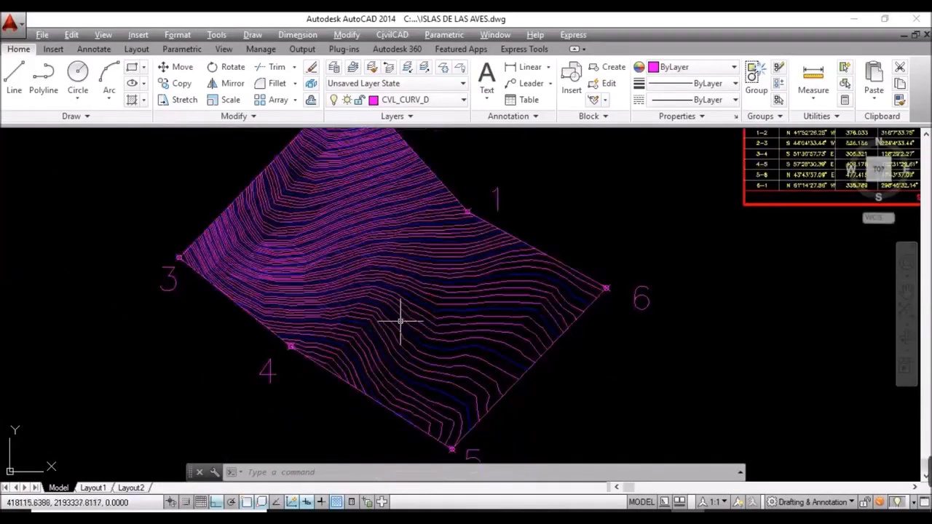
scroll(401, 316, up, 2)
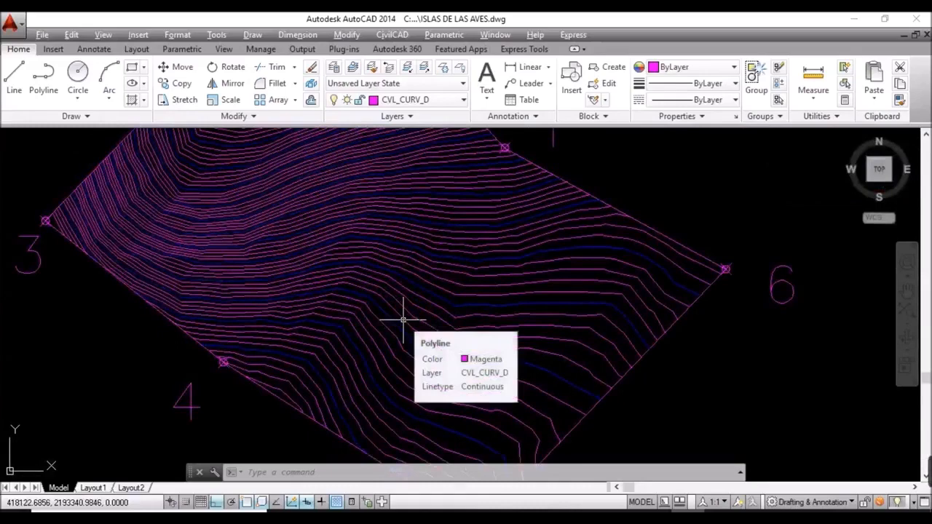
Step: Start CivilCAD's Anotar contour-labelling command from Altimetria > Curvas de nivel
click(393, 35)
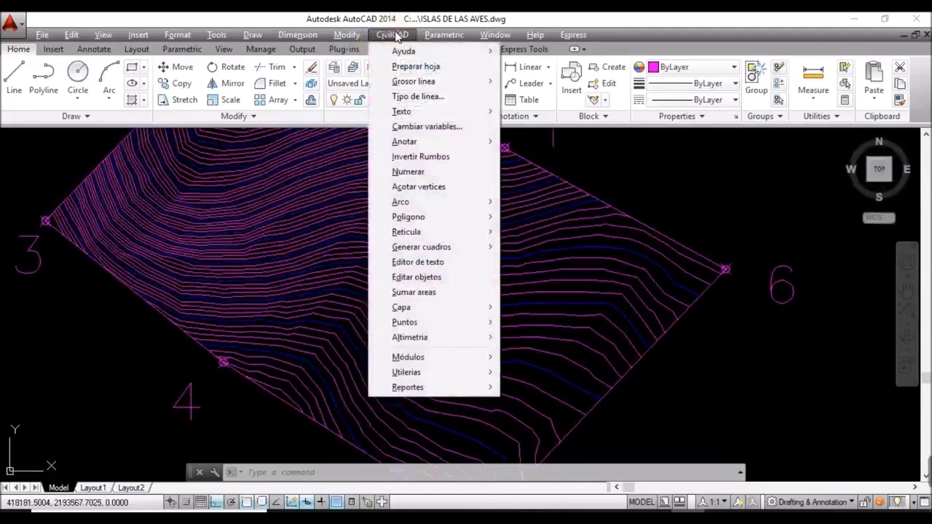
mouse_move(430, 341)
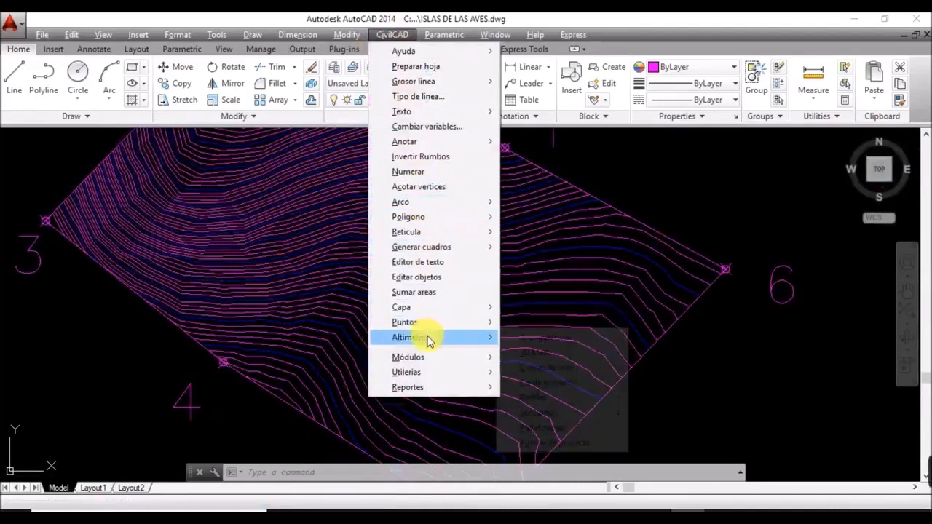
mouse_move(589, 371)
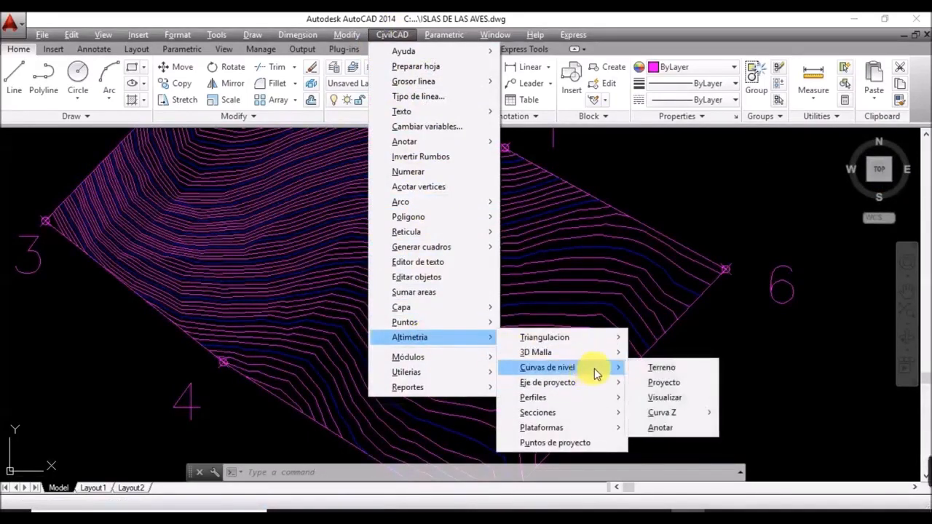
click(674, 428)
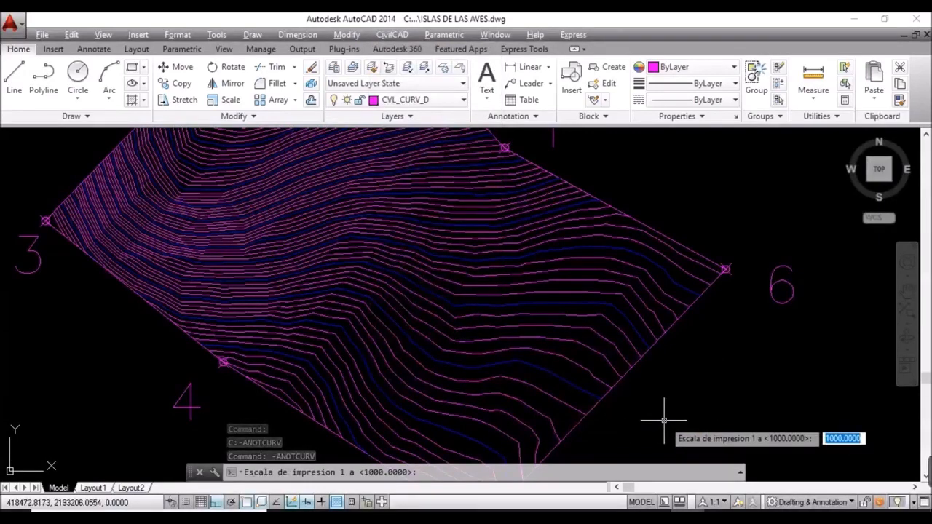
Step: Answer the labelling prompts: scale 1000, text height 5, units M, 0 decimals, no thin contours
key(Return)
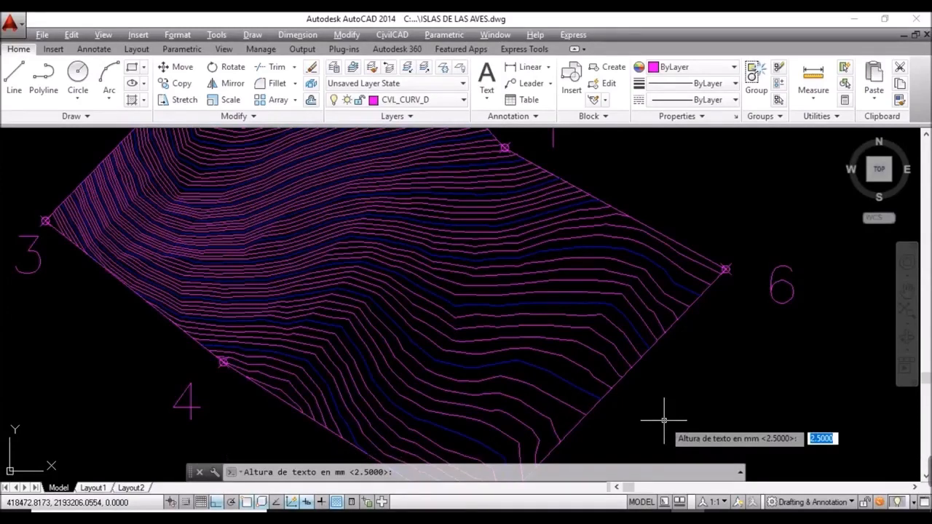
text(5)
key(Return)
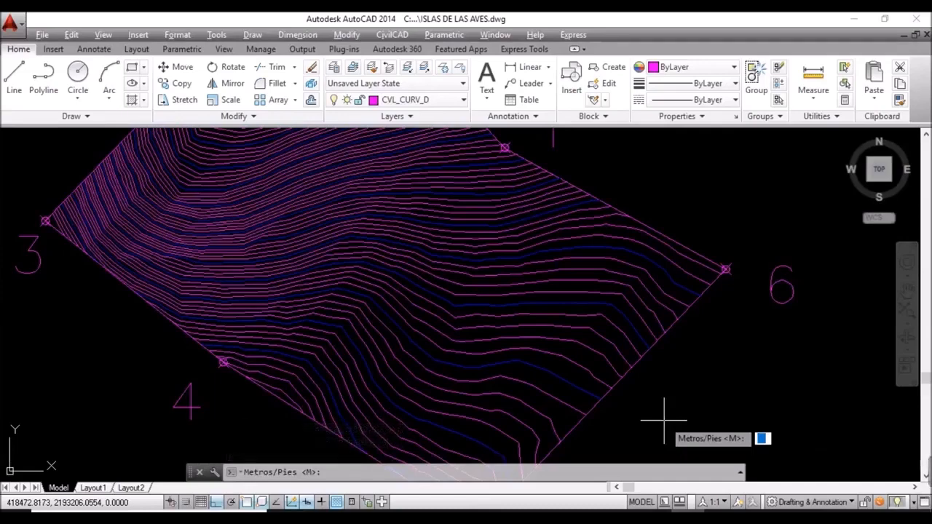
text(M)
key(Return)
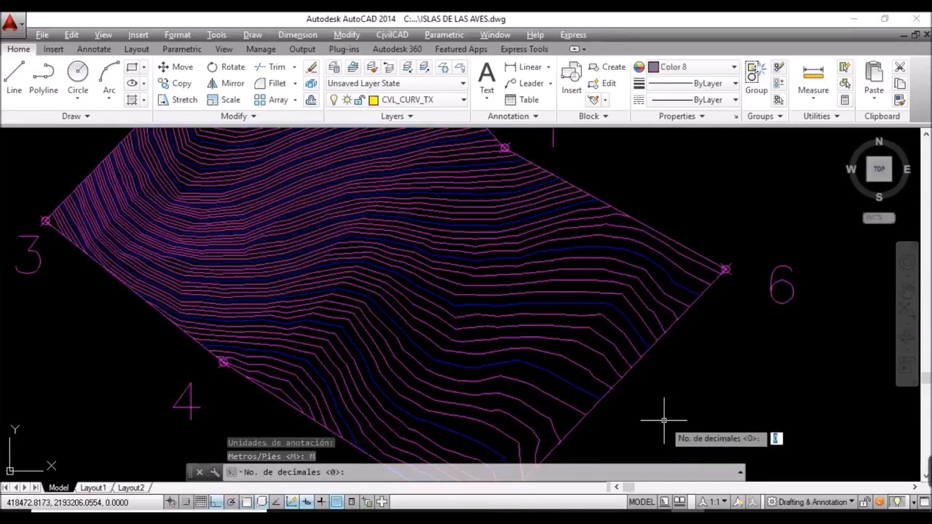
key(Return)
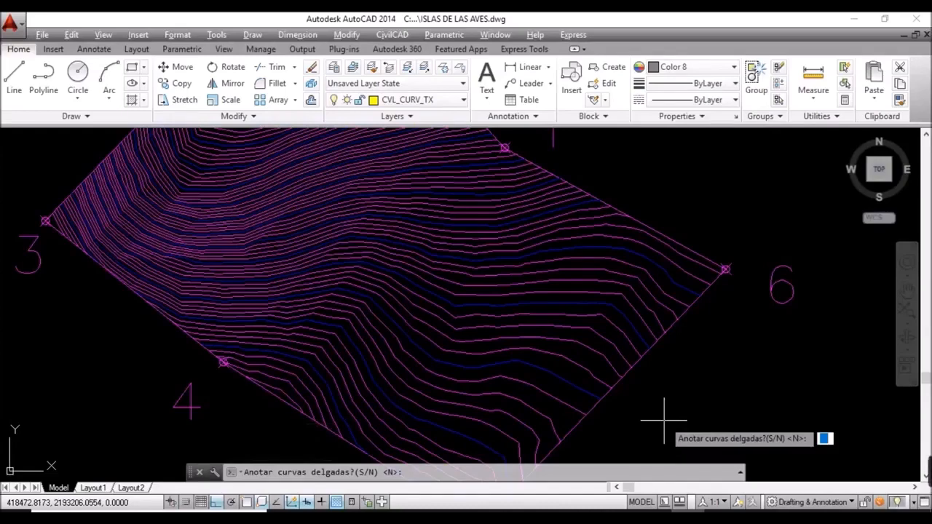
click(664, 422)
key(Return)
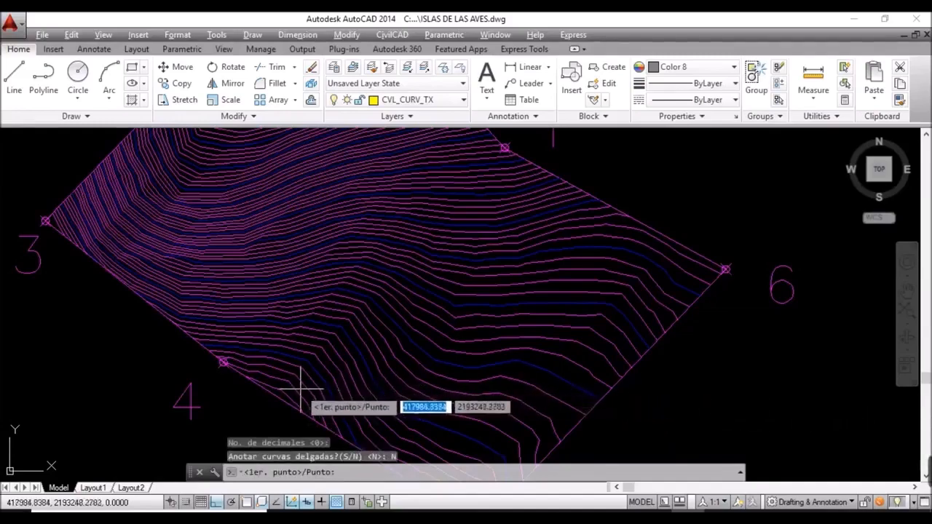
Step: With ortho off, draw label lines near point 4 (2750–2715) and from peak point 2
scroll(292, 385, up, 3)
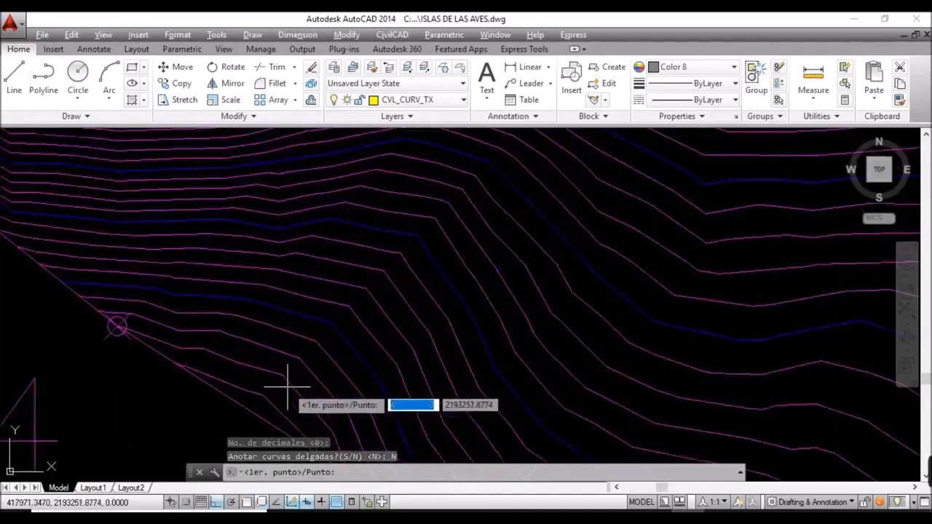
click(257, 404)
scroll(257, 404, down, 4)
scroll(261, 406, down, 2)
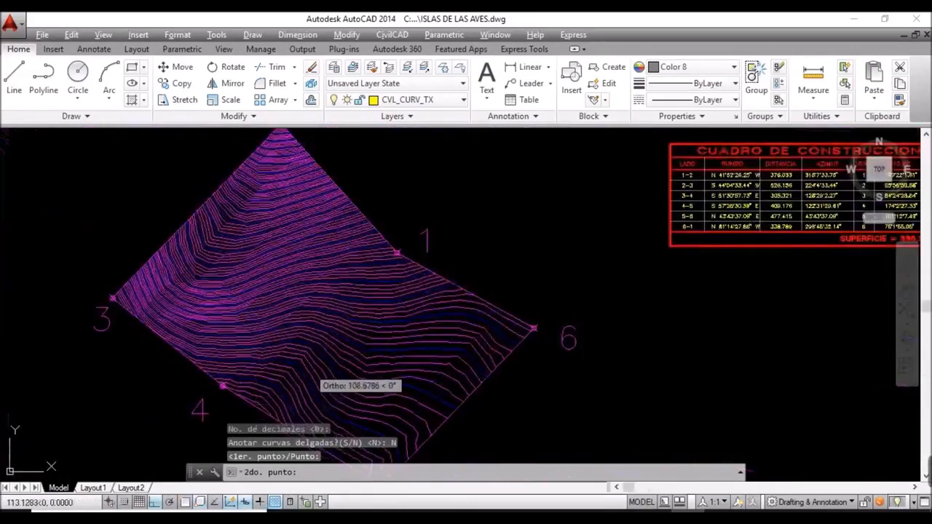
click(154, 503)
scroll(341, 335, up, 2)
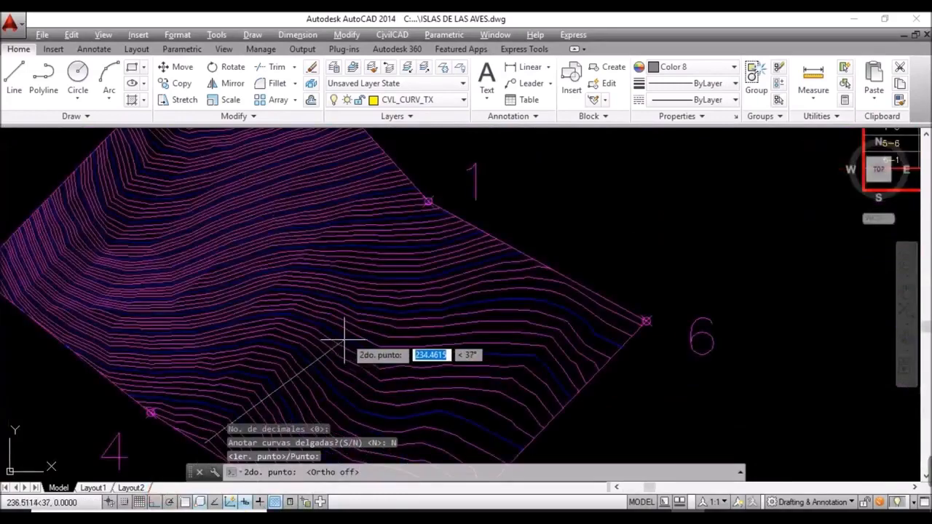
click(386, 205)
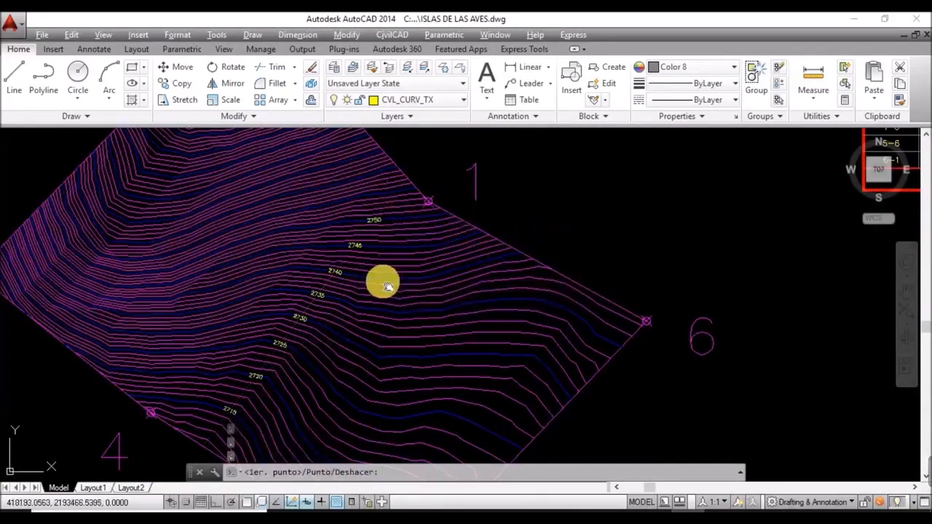
middle_drag(384, 285, 483, 441)
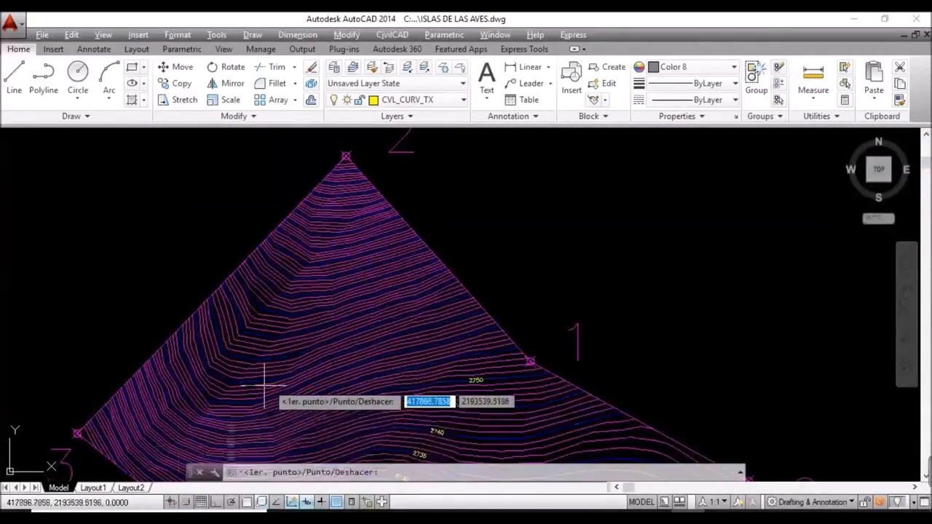
scroll(344, 156, up, 2)
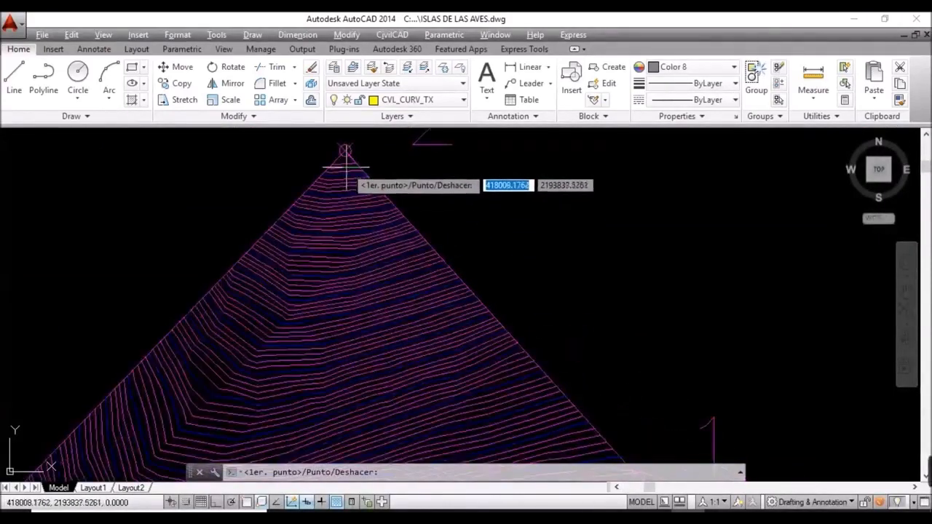
click(345, 151)
scroll(341, 244, down, 3)
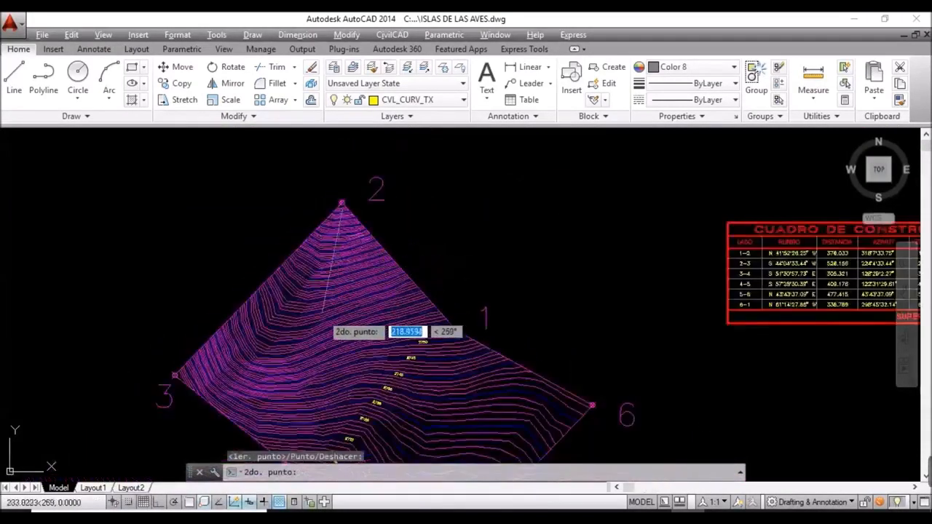
scroll(306, 356, up, 2)
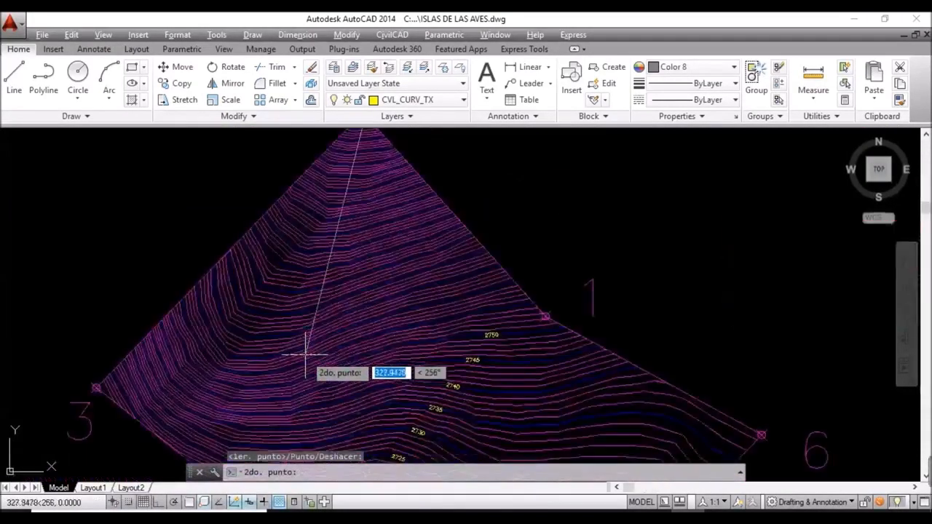
click(315, 397)
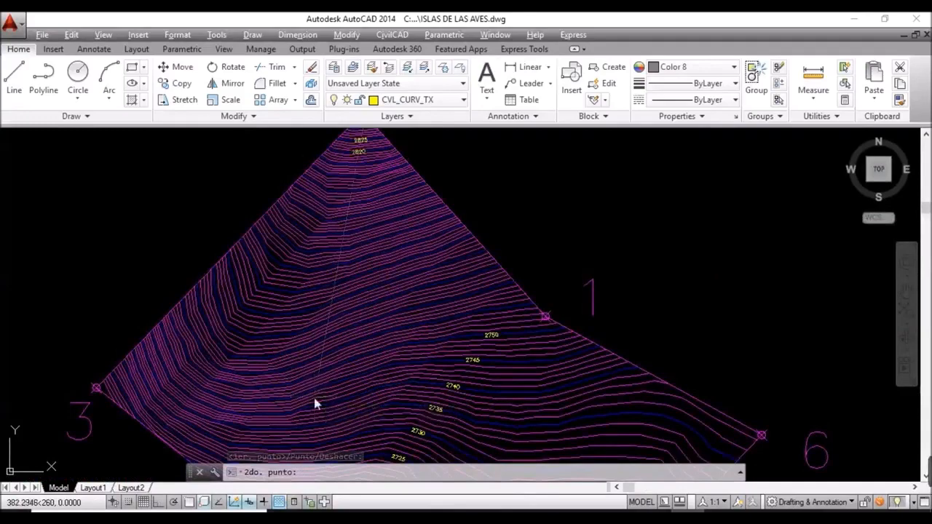
Step: Add label lines on the left slope (2740–2720) and lower-right slope, then end labelling
scroll(375, 364, down, 5)
scroll(375, 361, up, 3)
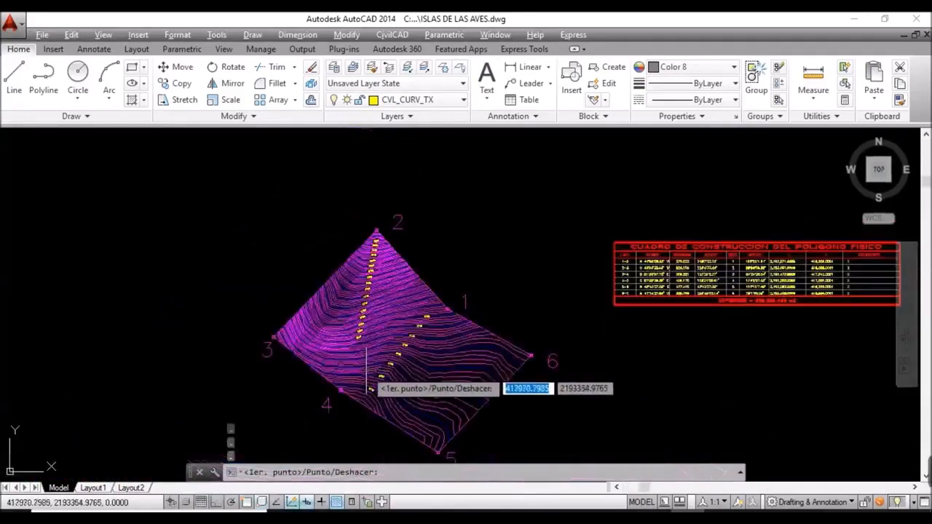
scroll(361, 385, up, 3)
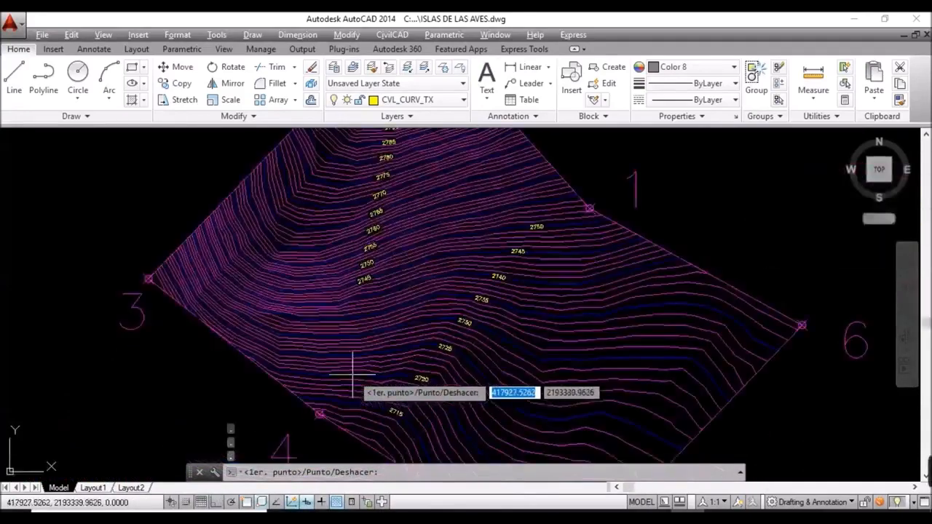
click(298, 378)
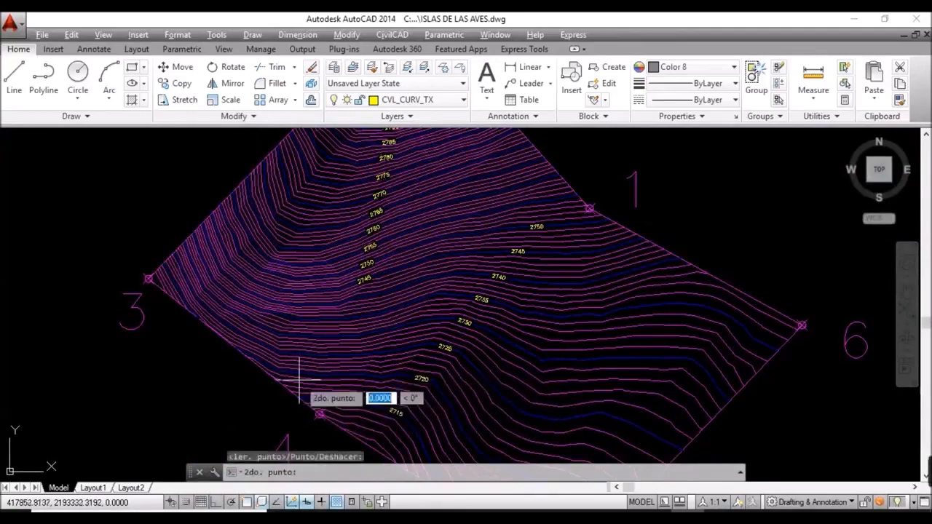
click(318, 295)
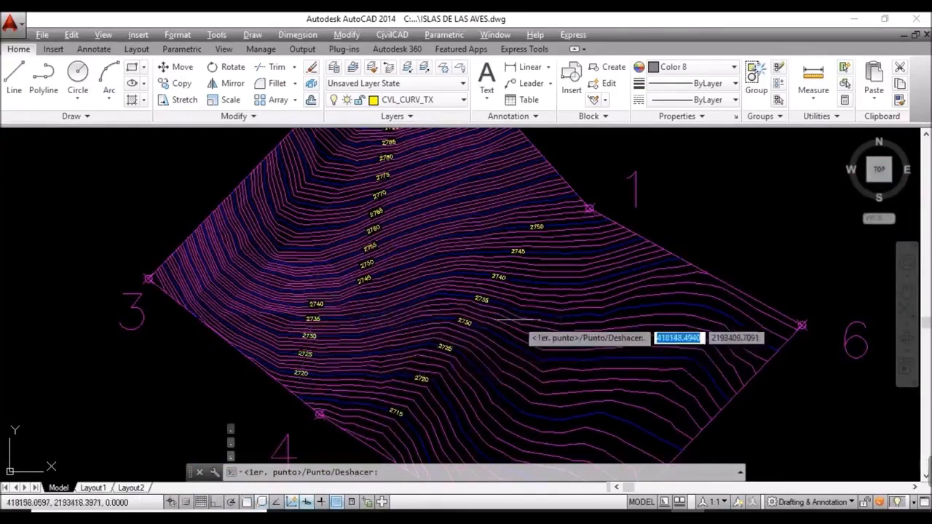
scroll(561, 310, down, 2)
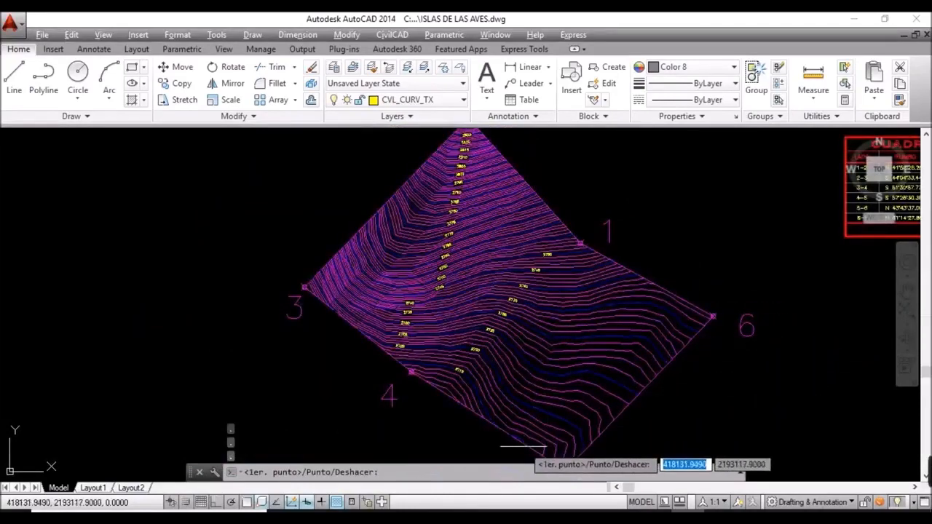
scroll(521, 446, up, 3)
scroll(510, 434, up, 2)
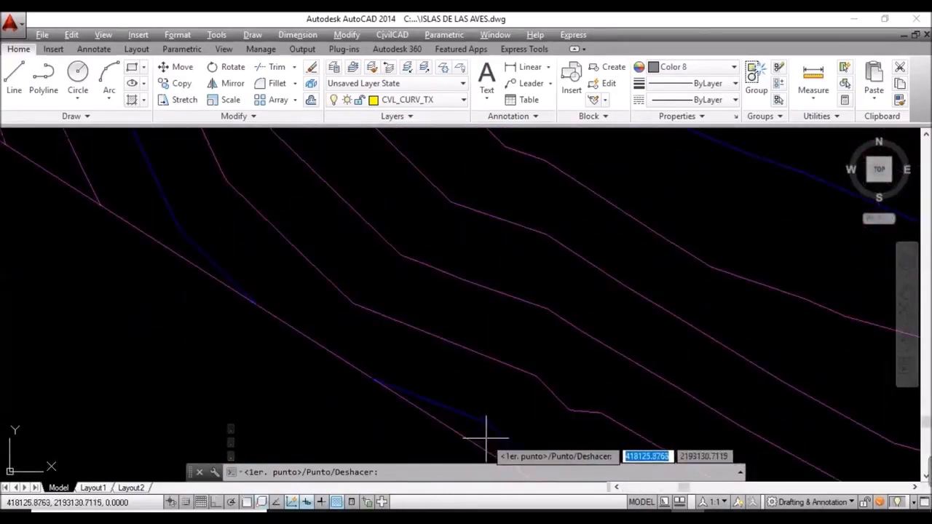
click(496, 437)
scroll(510, 445, down, 3)
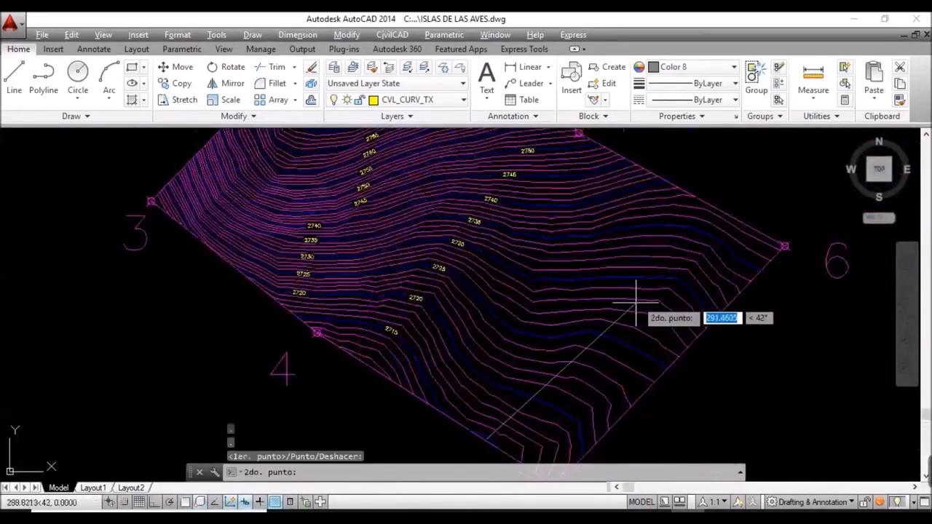
click(713, 210)
scroll(681, 259, down, 3)
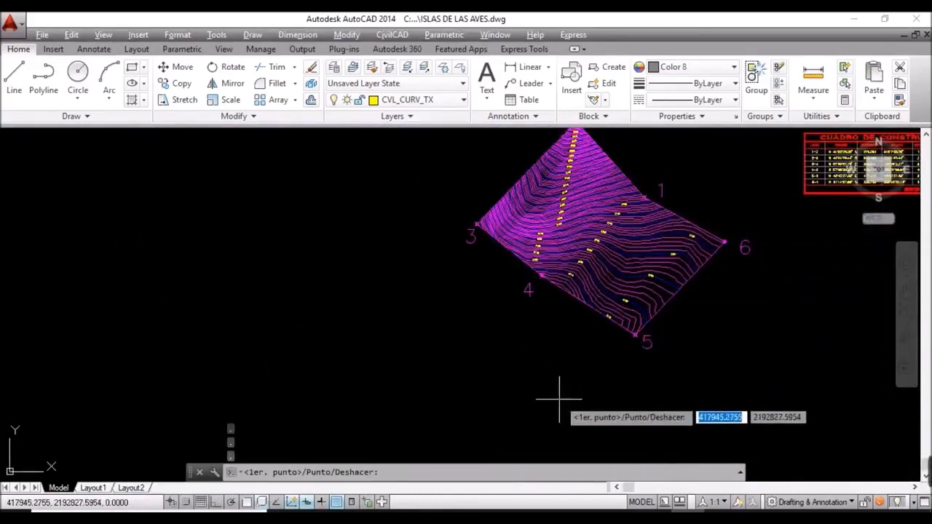
key(Escape)
scroll(659, 248, up, 5)
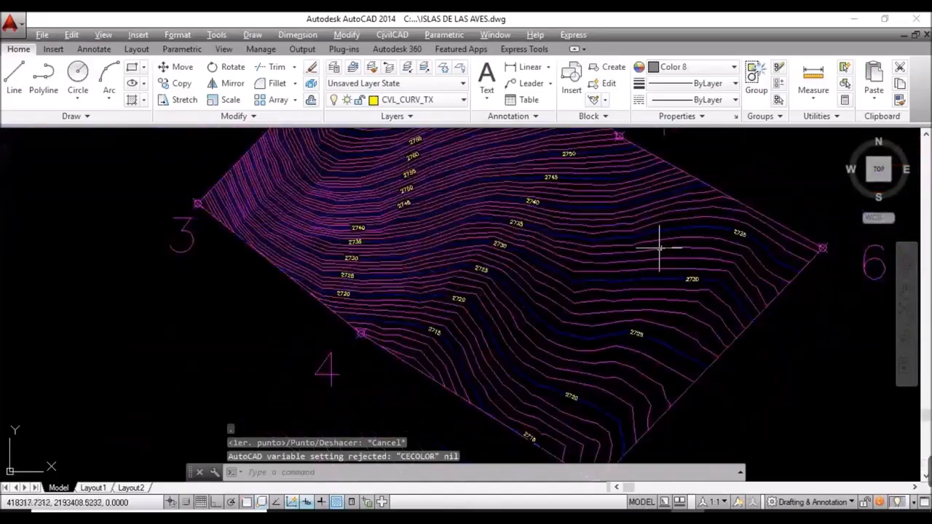
mouse_move(666, 246)
middle_down()
mouse_move(552, 377)
mouse_move(489, 255)
mouse_move(500, 323)
middle_up()
Step: Turn on the SATELITE layer from the Layers dropdown so imagery shows under the contours
scroll(497, 295, down, 2)
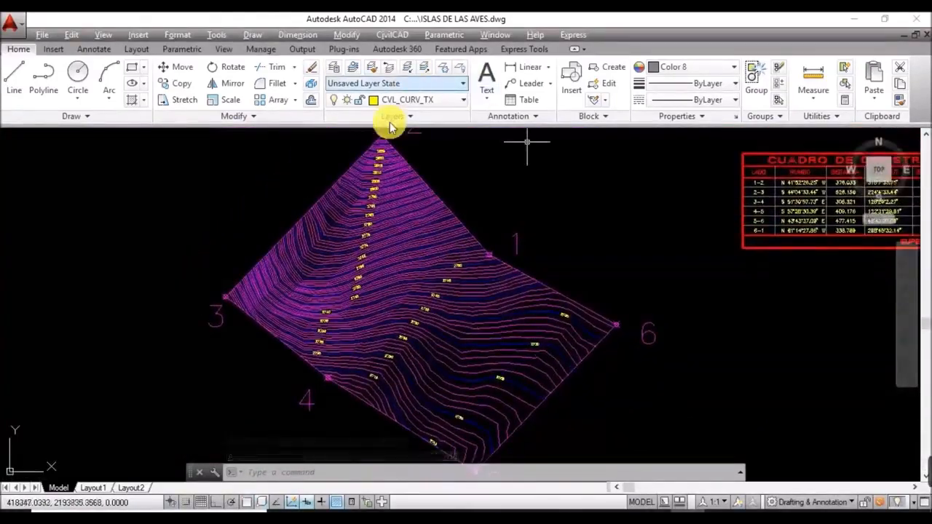
click(439, 88)
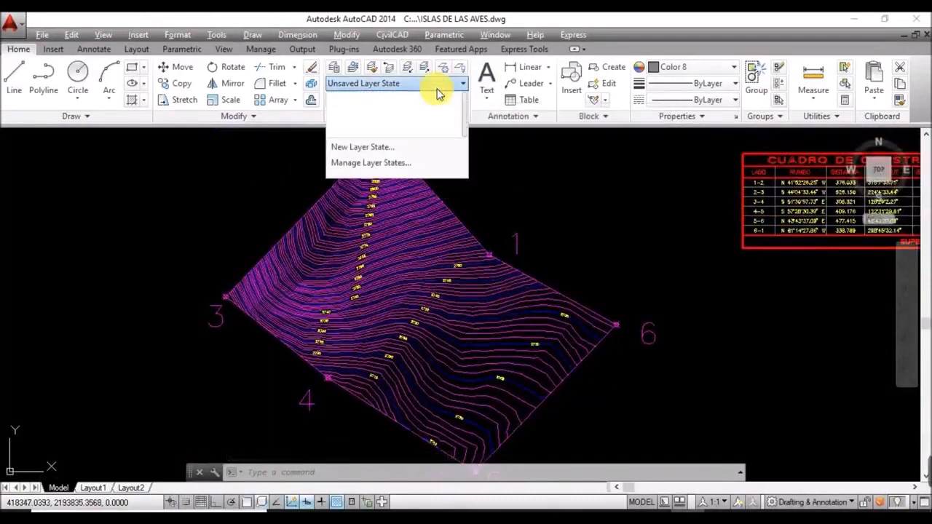
click(433, 83)
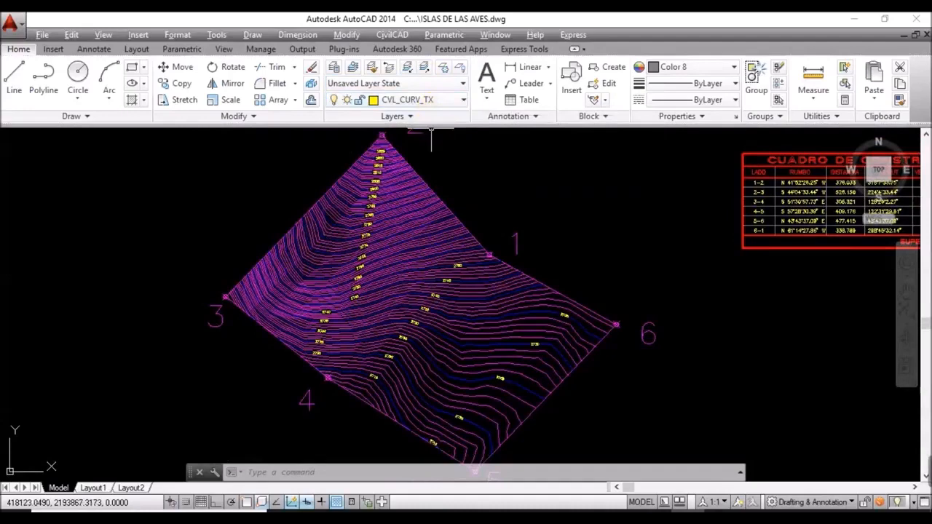
click(464, 100)
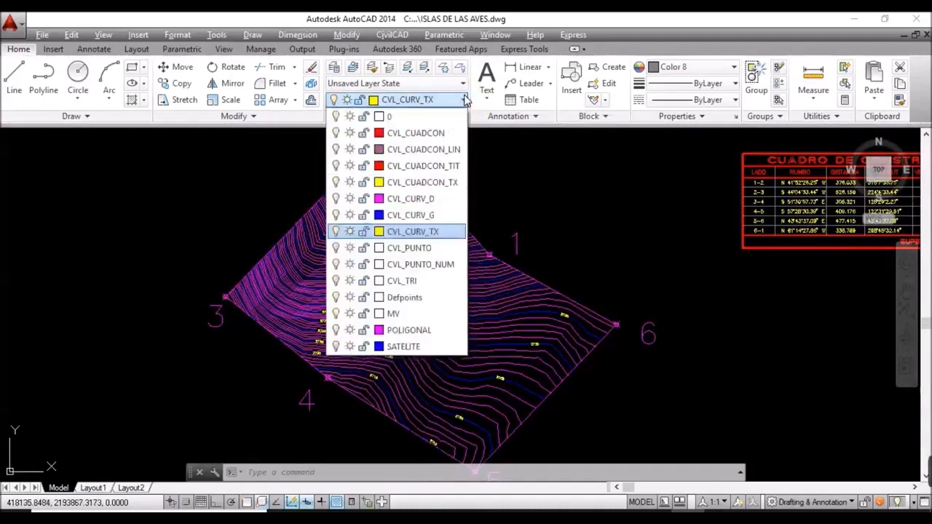
click(336, 347)
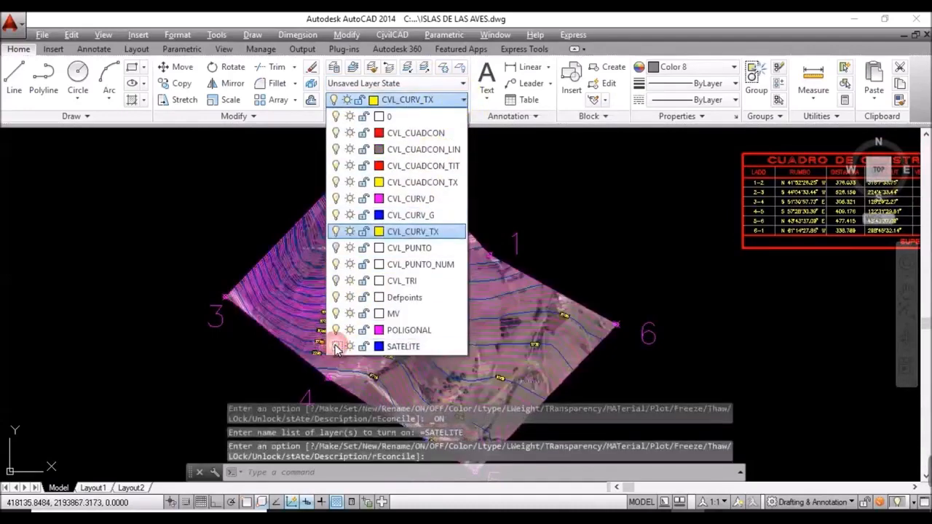
click(627, 224)
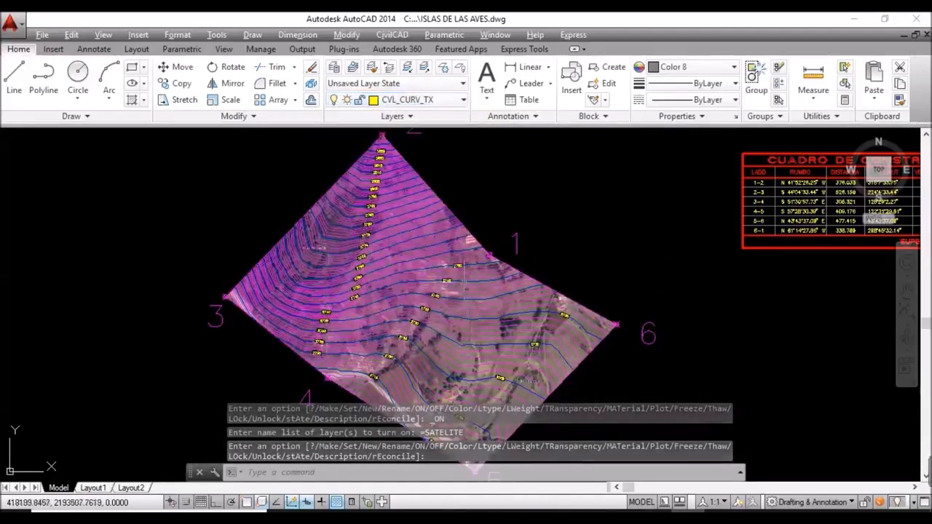
scroll(499, 446, down, 2)
scroll(510, 375, up, 4)
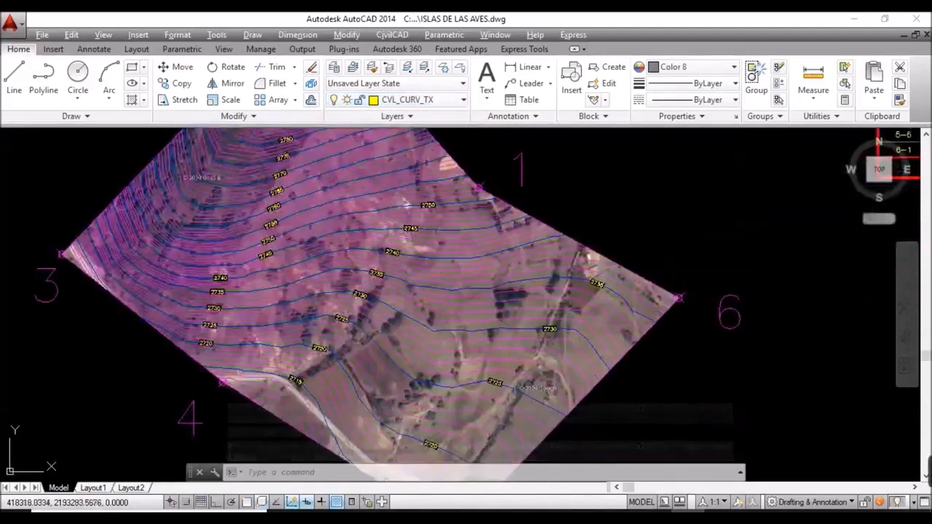
middle_drag(531, 374, 447, 312)
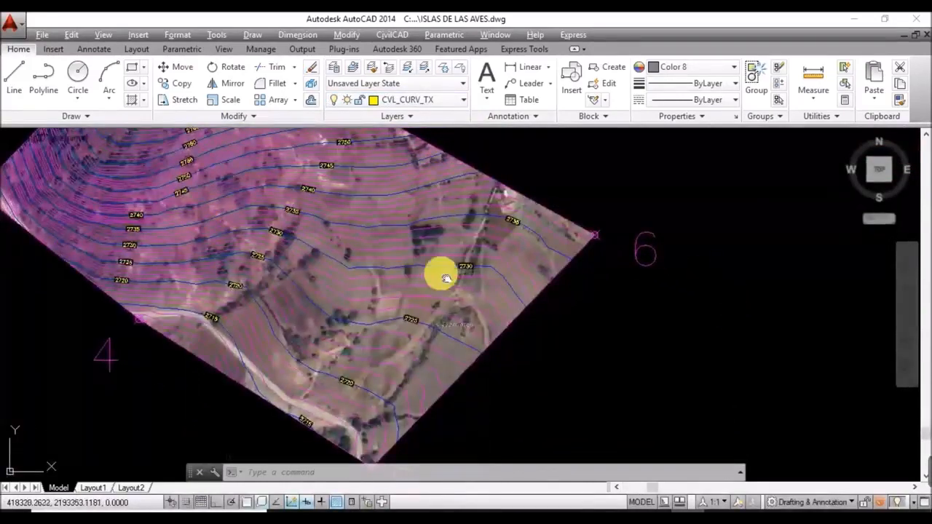
middle_drag(441, 271, 433, 316)
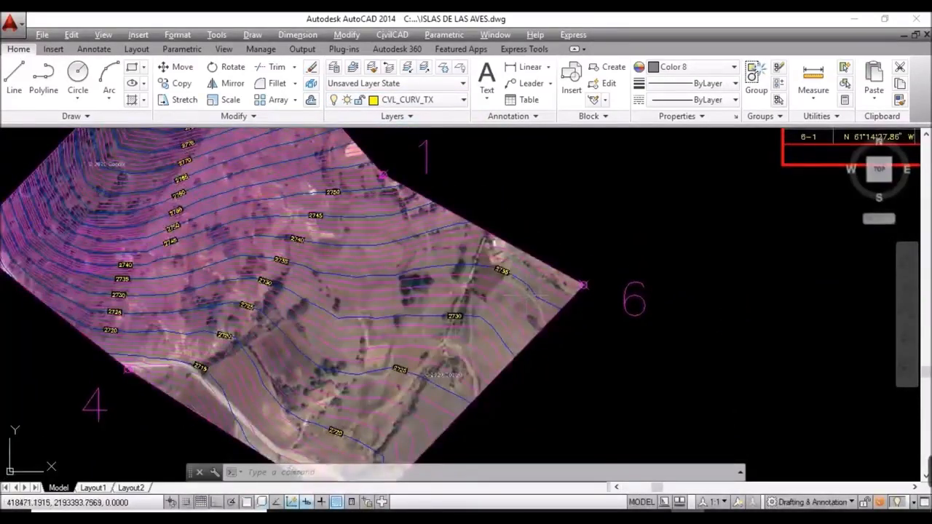
scroll(548, 292, down, 3)
scroll(537, 312, up, 3)
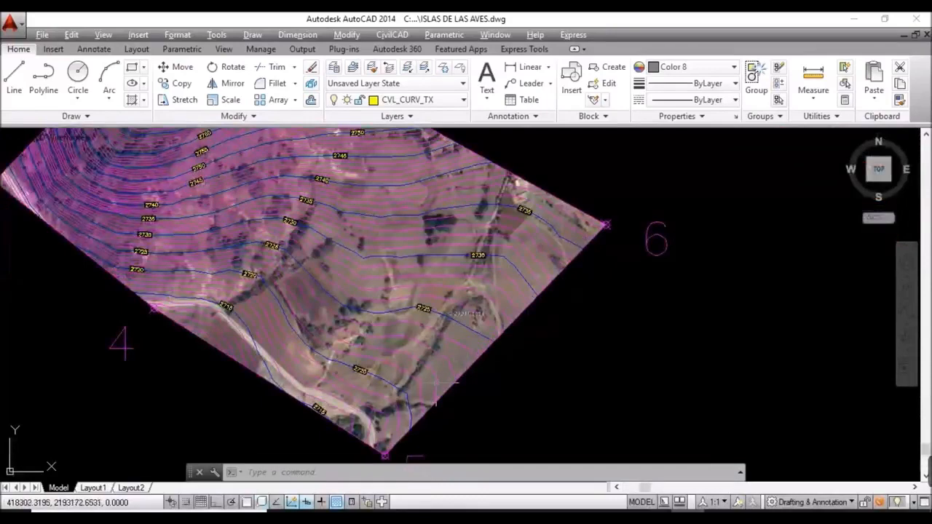
scroll(372, 364, up, 2)
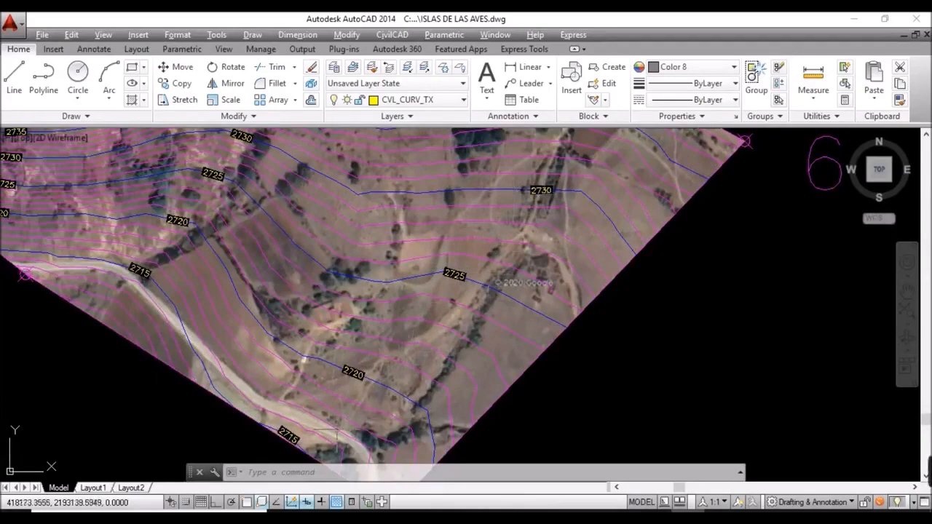
scroll(539, 311, down, 2)
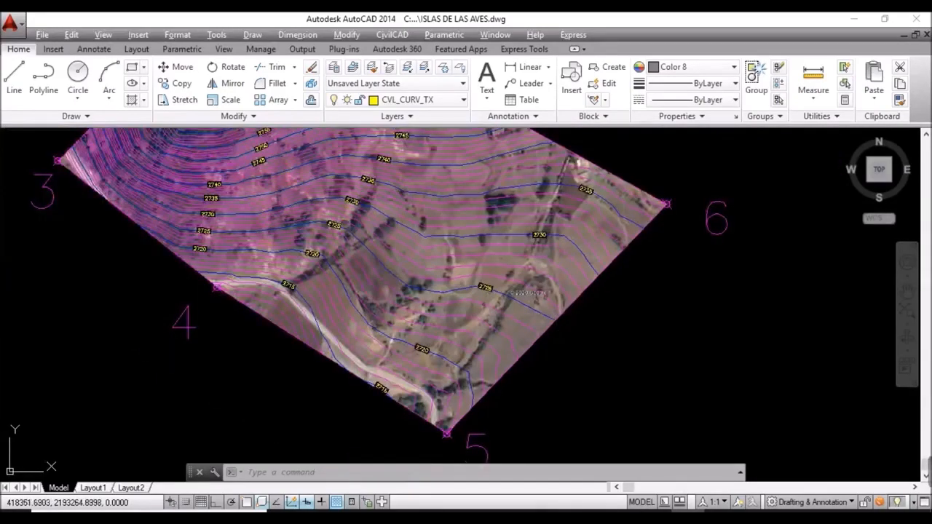
scroll(446, 272, down, 2)
middle_drag(446, 273, 564, 404)
scroll(473, 224, up, 2)
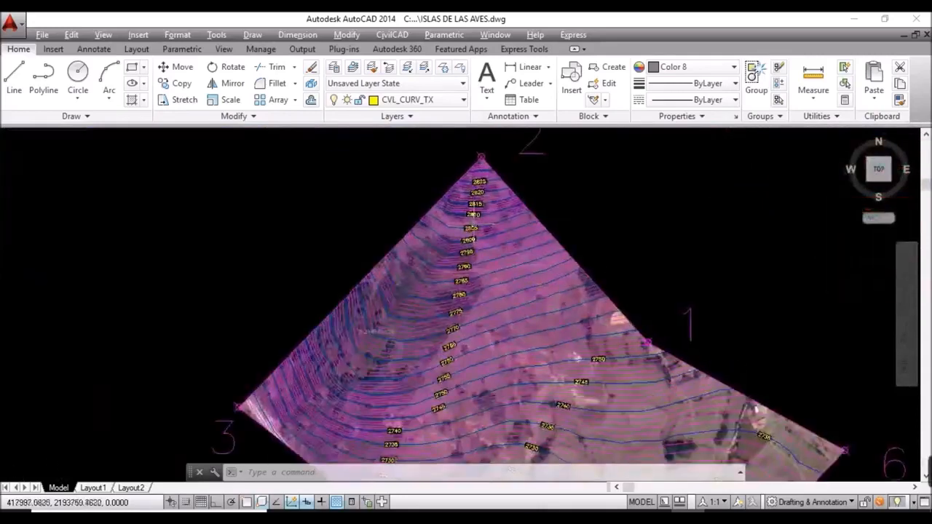
scroll(477, 211, up, 3)
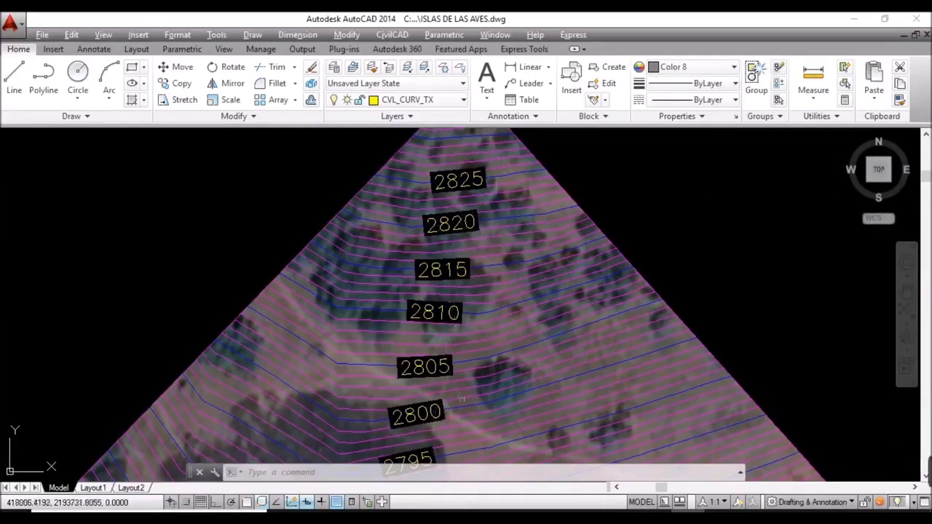
scroll(488, 319, down, 3)
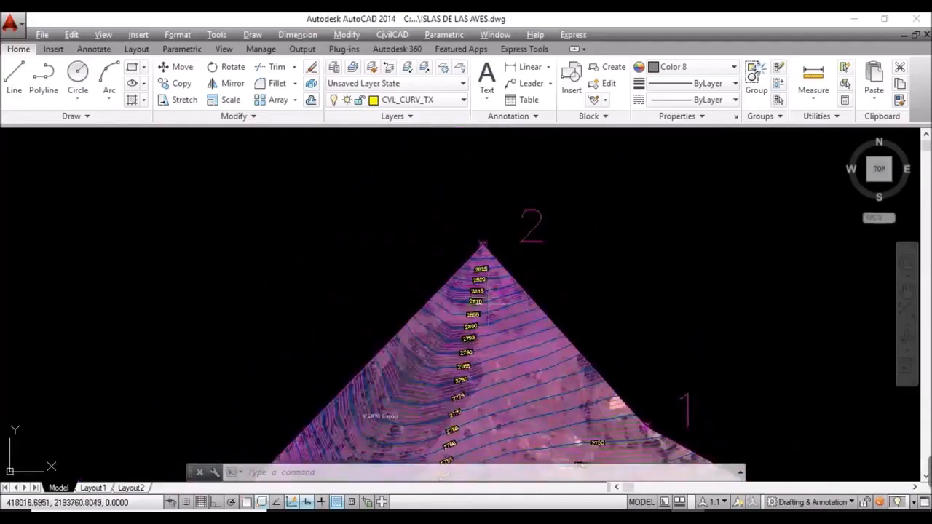
scroll(471, 450, up, 4)
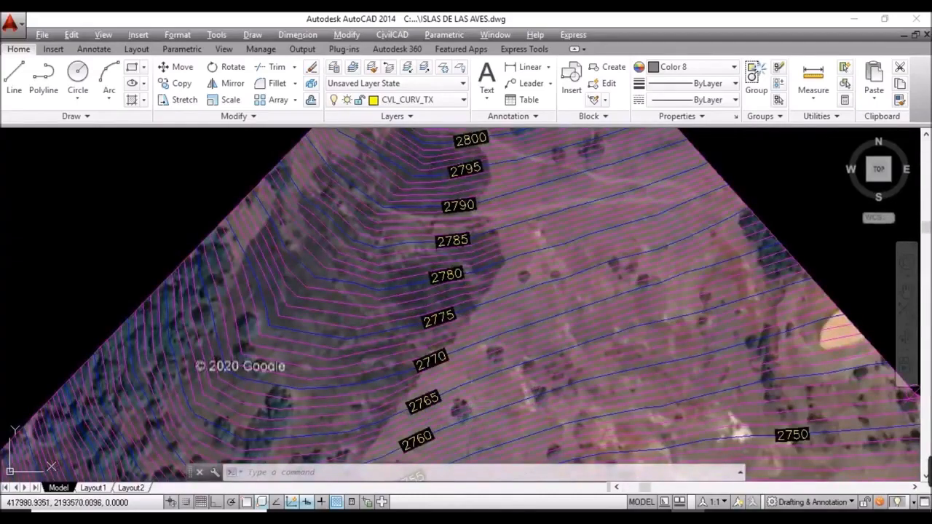
scroll(487, 355, down, 5)
mouse_move(502, 393)
middle_down()
mouse_move(456, 333)
mouse_move(353, 351)
mouse_move(343, 340)
mouse_move(369, 266)
middle_up()
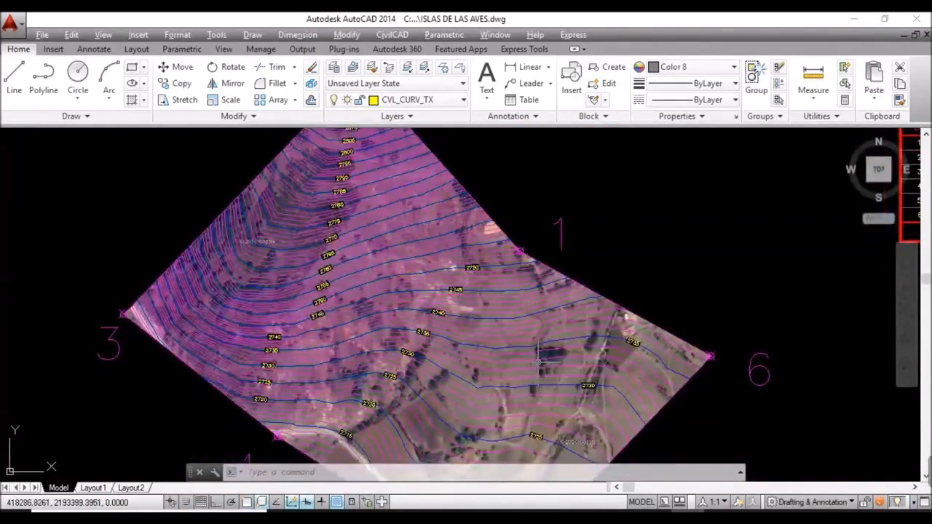
scroll(592, 329, down, 2)
mouse_move(606, 399)
middle_down()
mouse_move(618, 377)
mouse_move(631, 402)
middle_up()
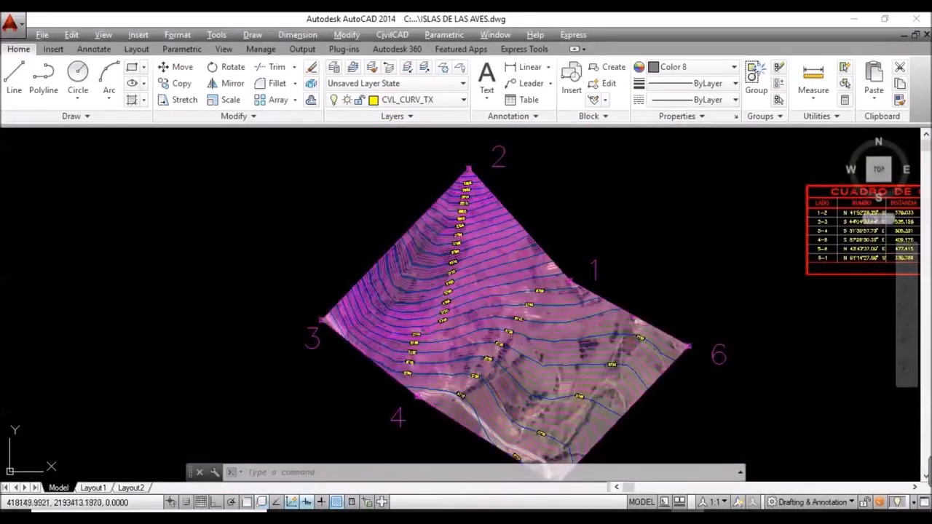
scroll(457, 195, up, 3)
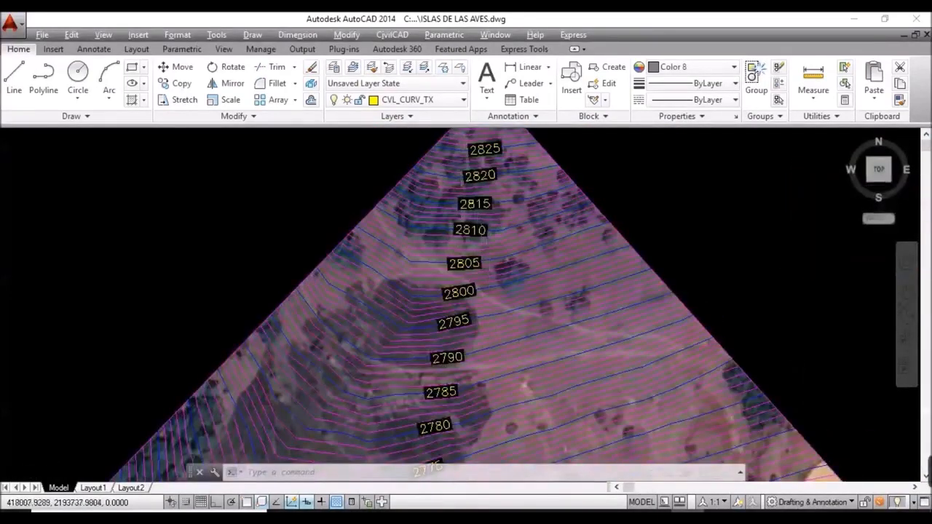
scroll(481, 240, down, 4)
scroll(585, 401, up, 5)
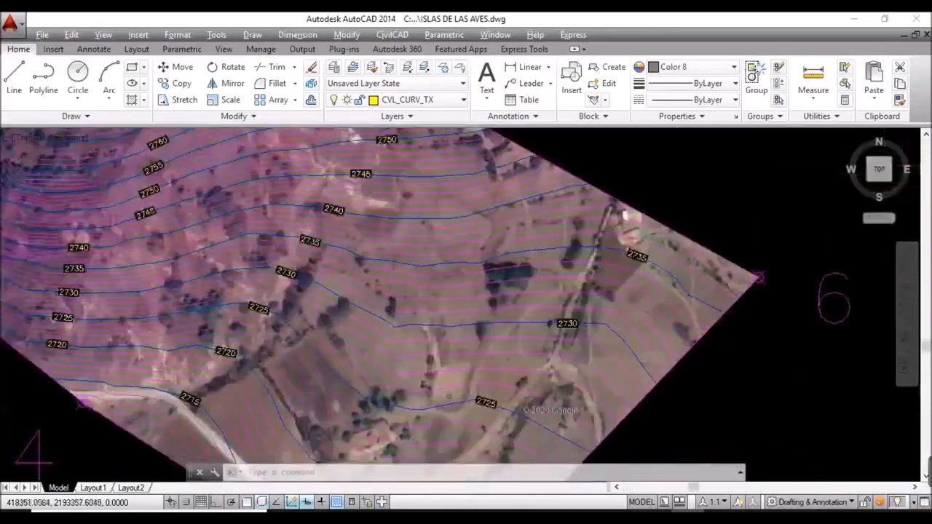
scroll(589, 315, up, 2)
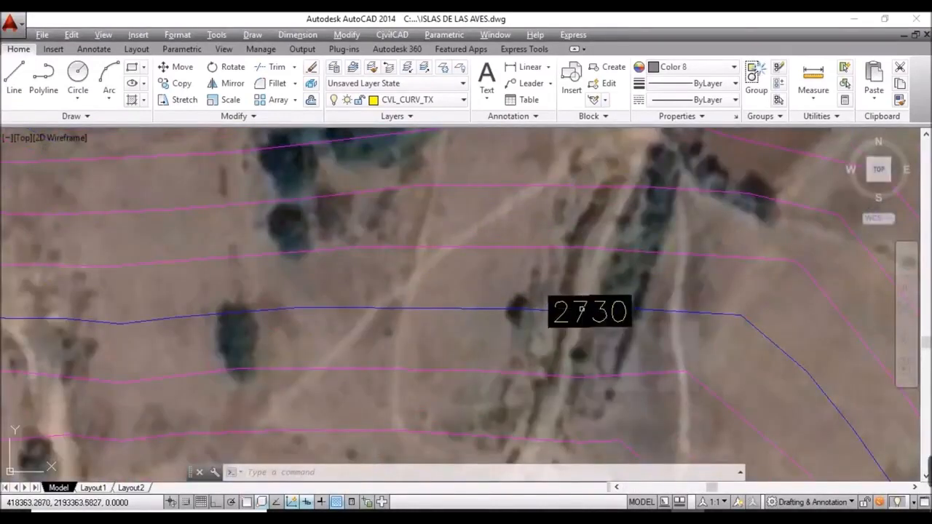
Step: Select the 2730 label and all similar contour labels with SELECTSIMILAR
click(591, 312)
text(SELECTSIMILAR)
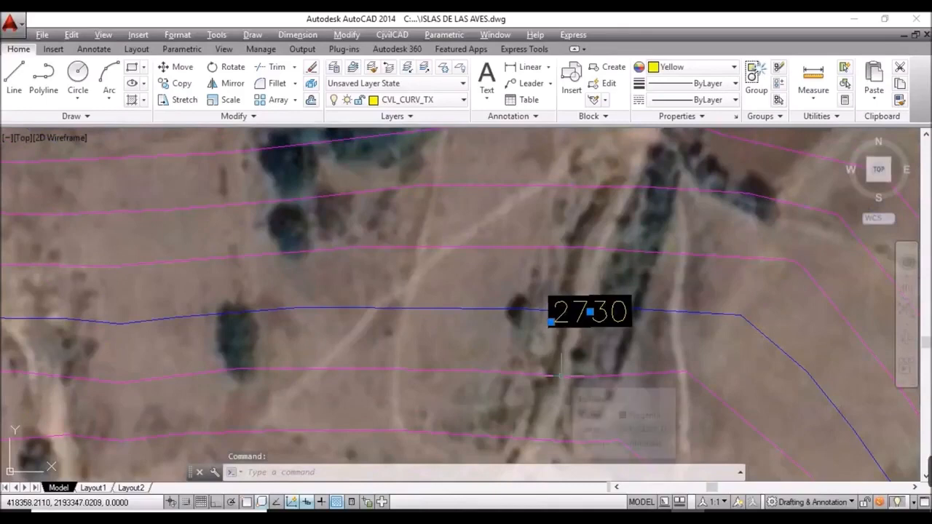
key(Return)
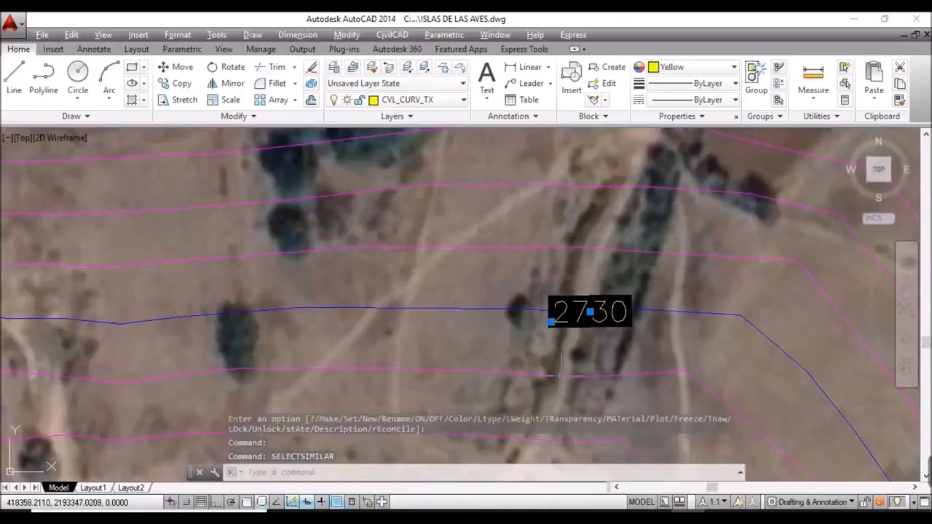
Step: In Properties, set the selected labels' text style to Annotative and colour to Red
text(PR)
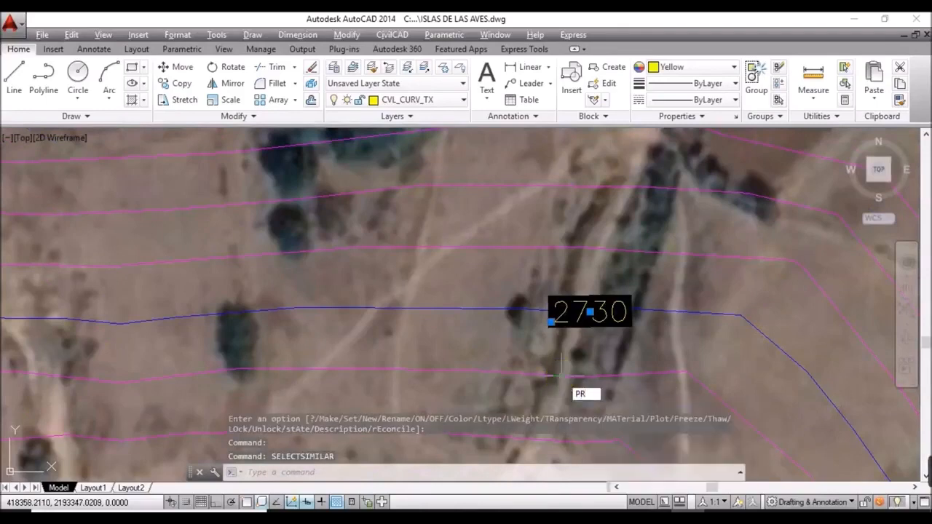
key(Return)
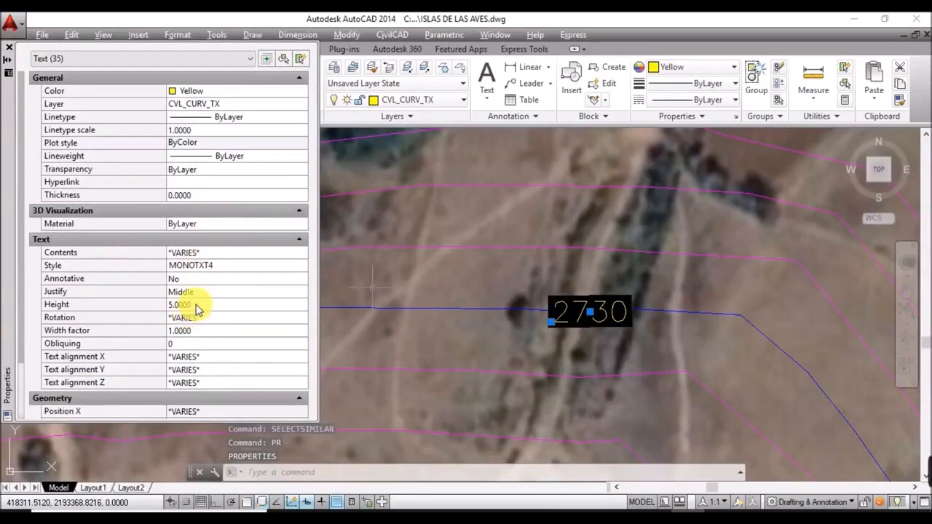
click(216, 265)
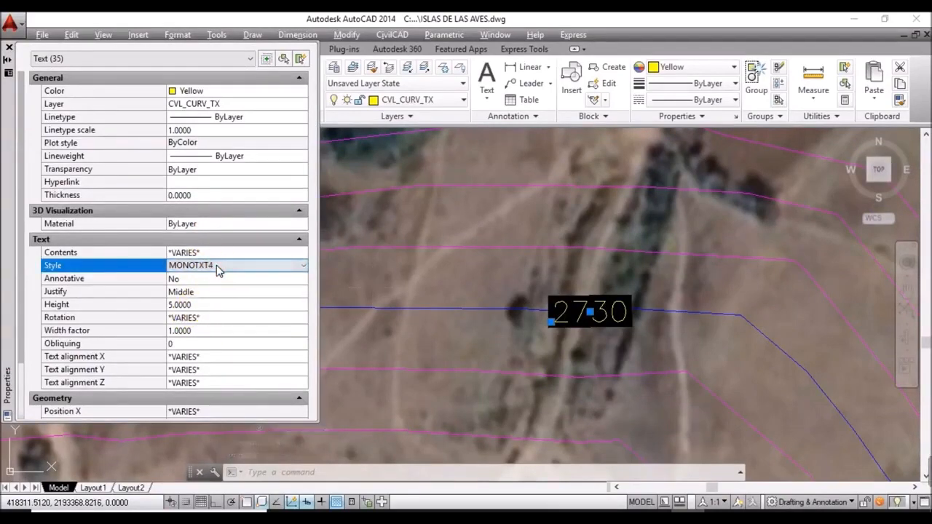
click(231, 265)
click(220, 277)
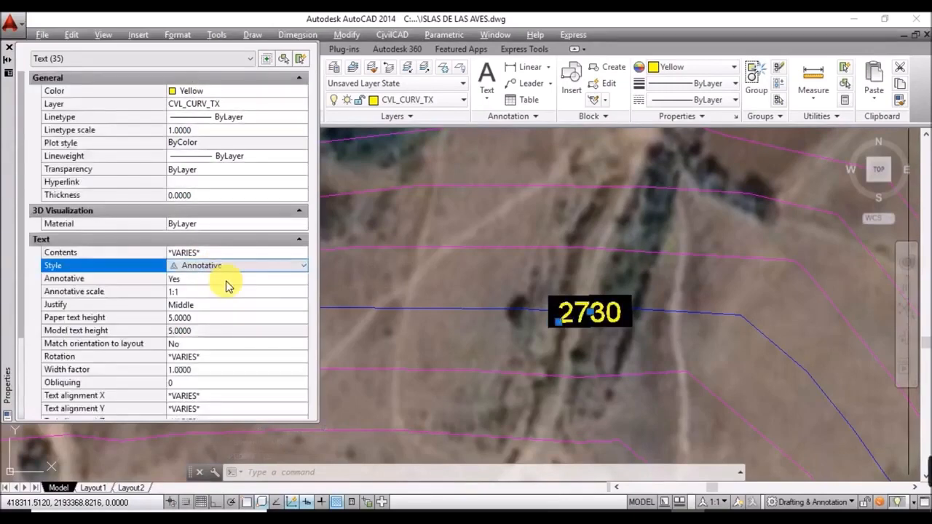
click(248, 93)
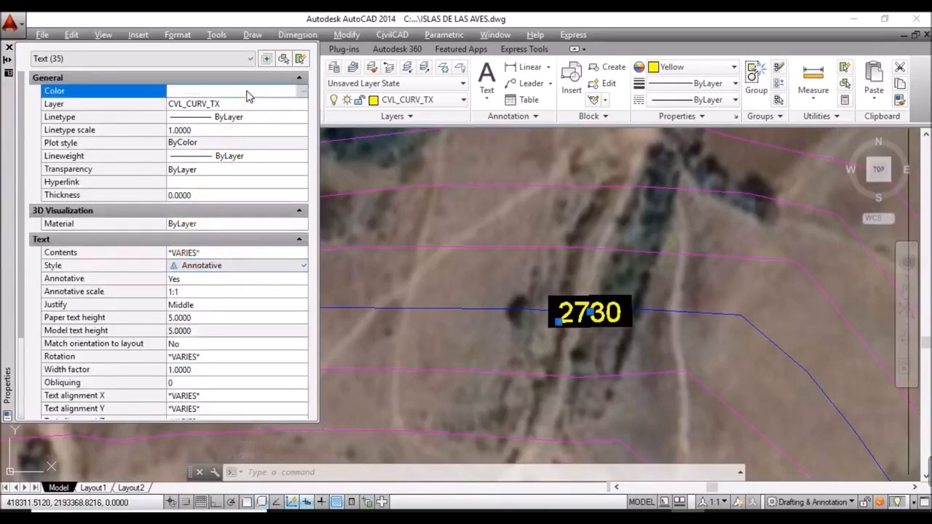
click(248, 93)
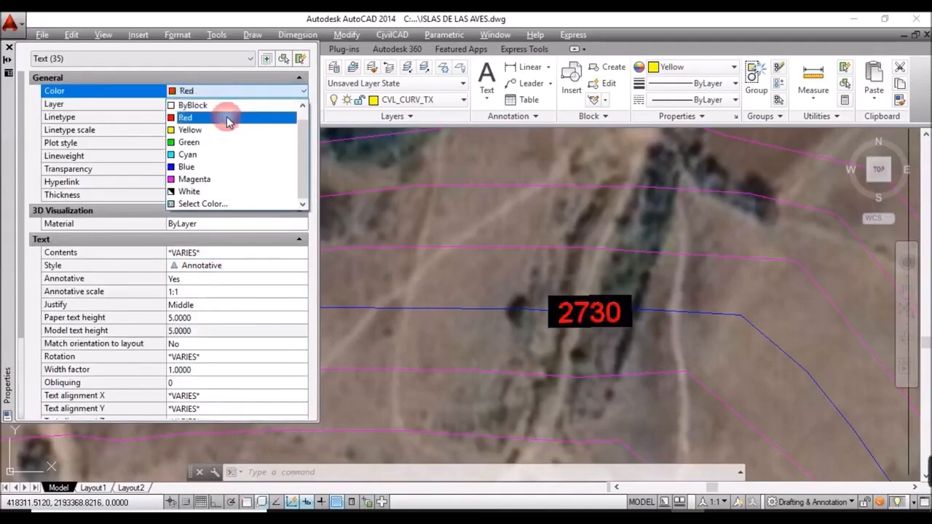
click(226, 116)
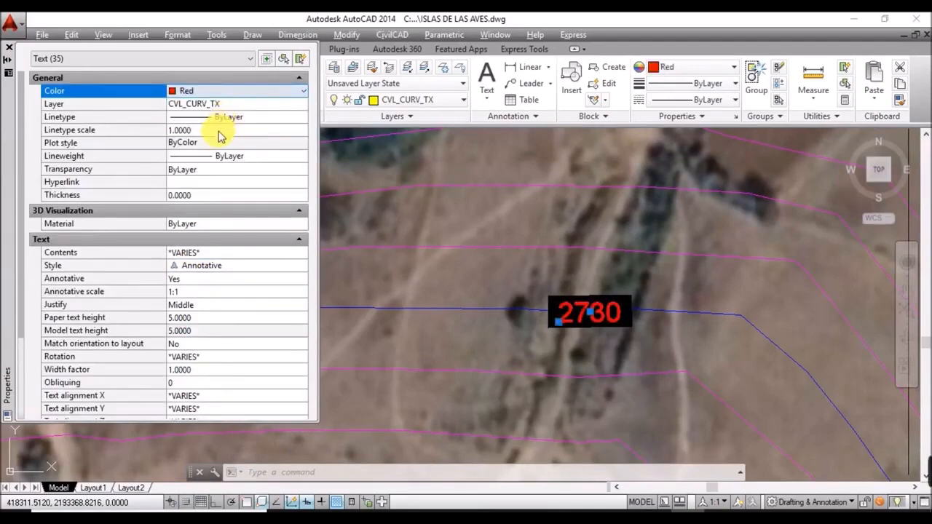
click(10, 51)
key(Escape)
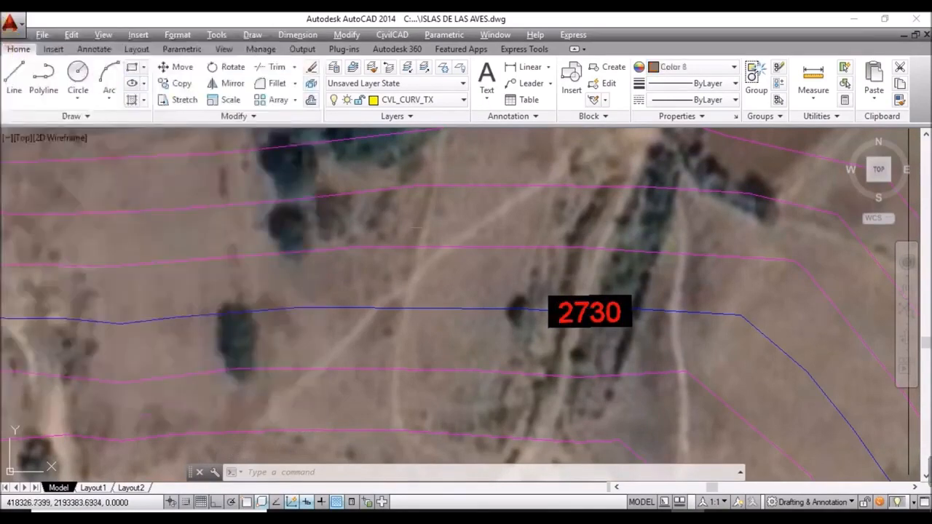
Step: Delete the black mask behind the 2730 label and zoom to check the red labels
click(626, 299)
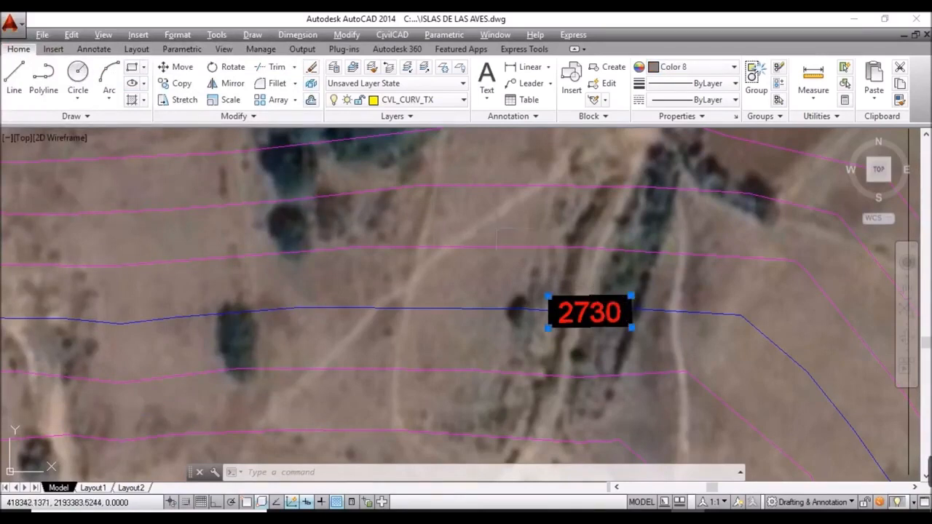
key(Delete)
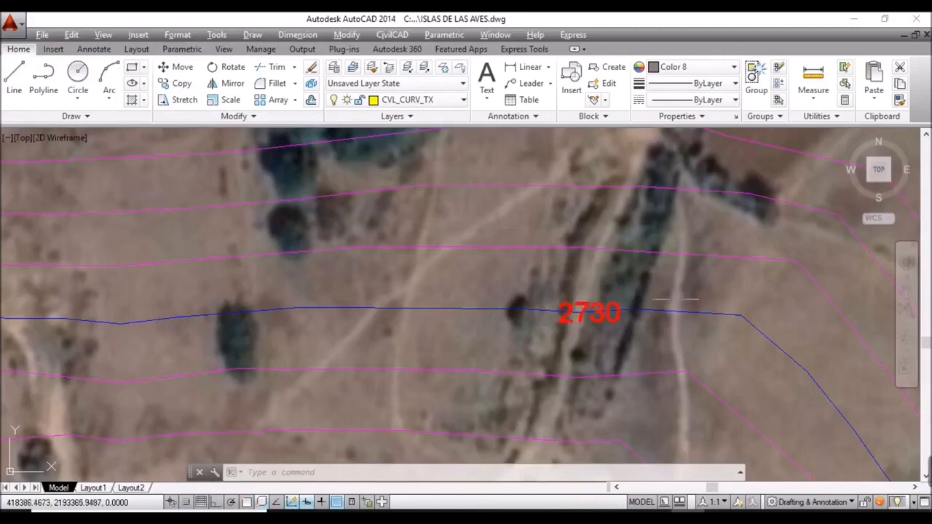
scroll(616, 308, down, 2)
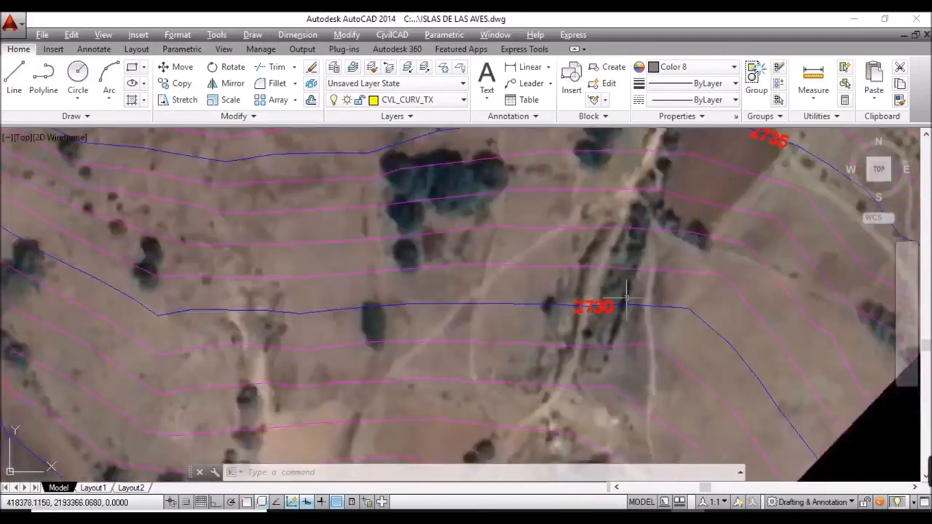
scroll(612, 306, up, 4)
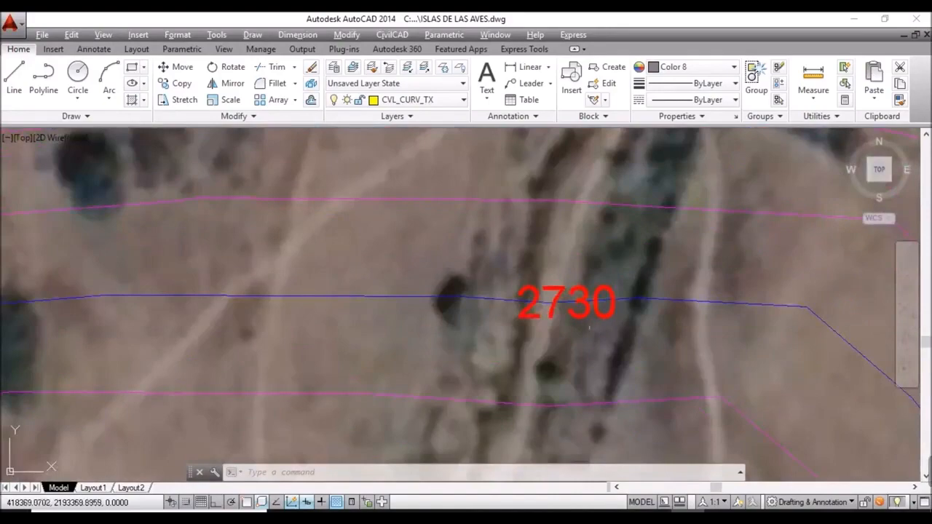
scroll(590, 329, down, 6)
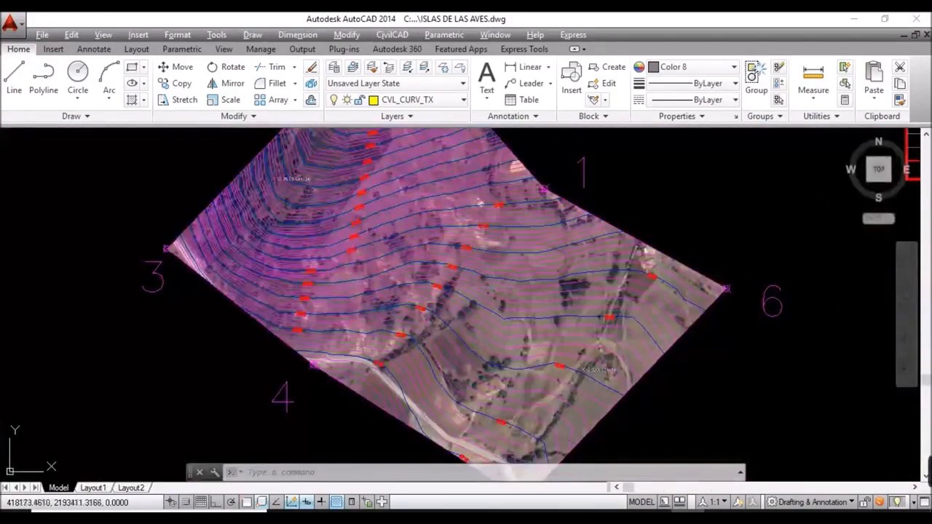
scroll(488, 285, up, 2)
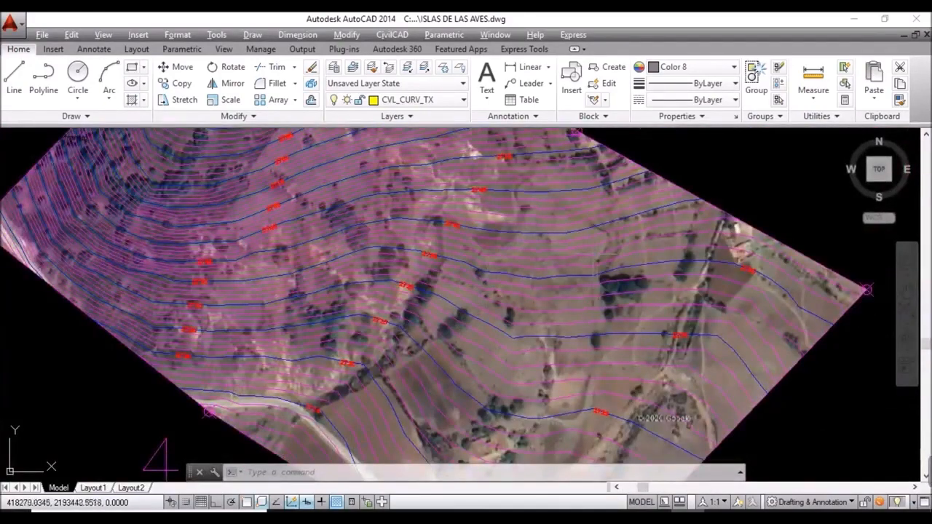
scroll(473, 306, down, 4)
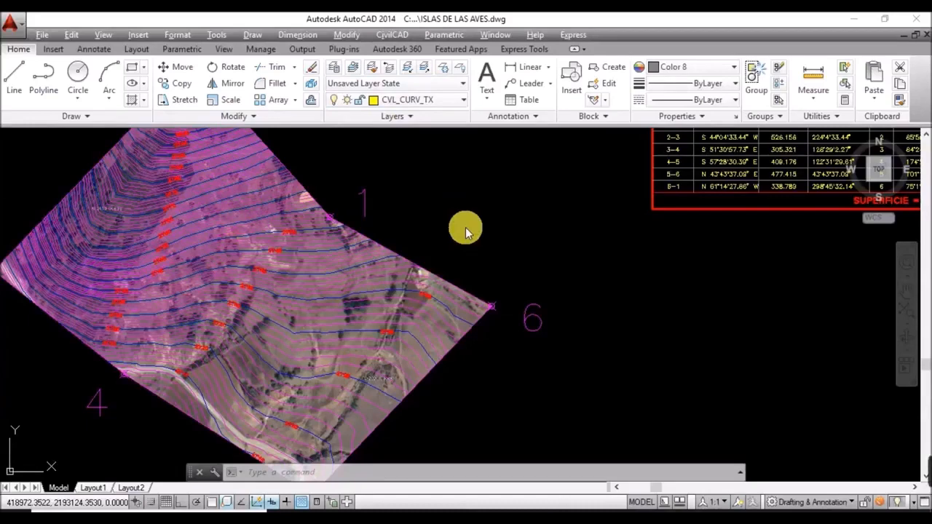
Step: With LAYOFF, turn off layers CVL_CURV_D, CVL_CURV_TX and CVL_CURV_G
click(433, 478)
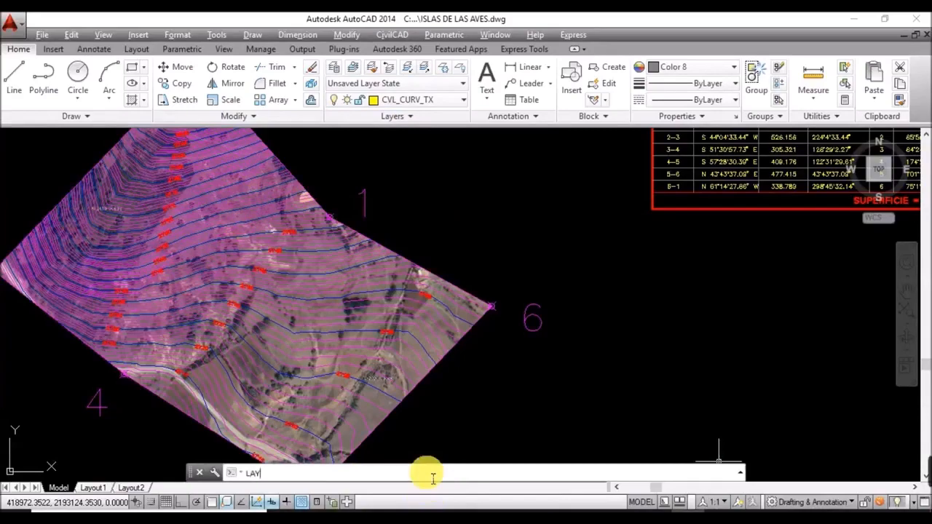
text(LAYOFF)
key(Return)
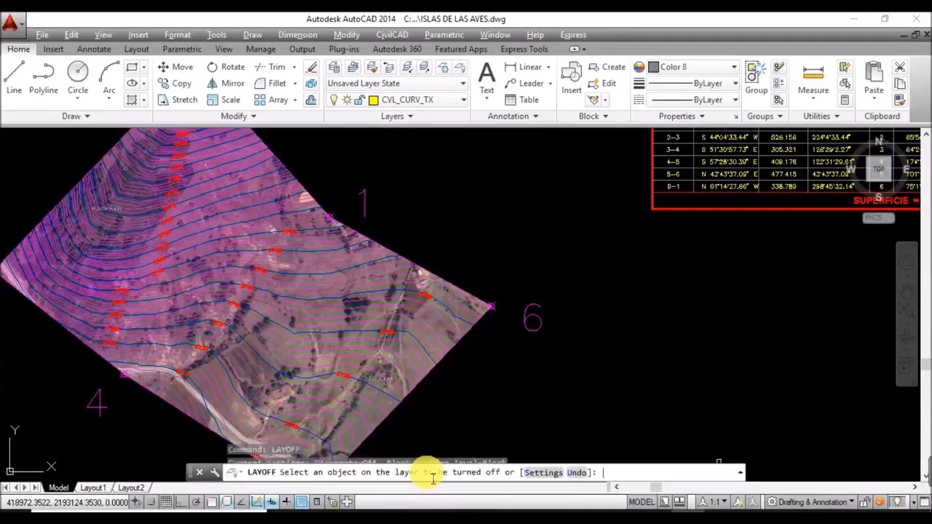
scroll(235, 364, up, 5)
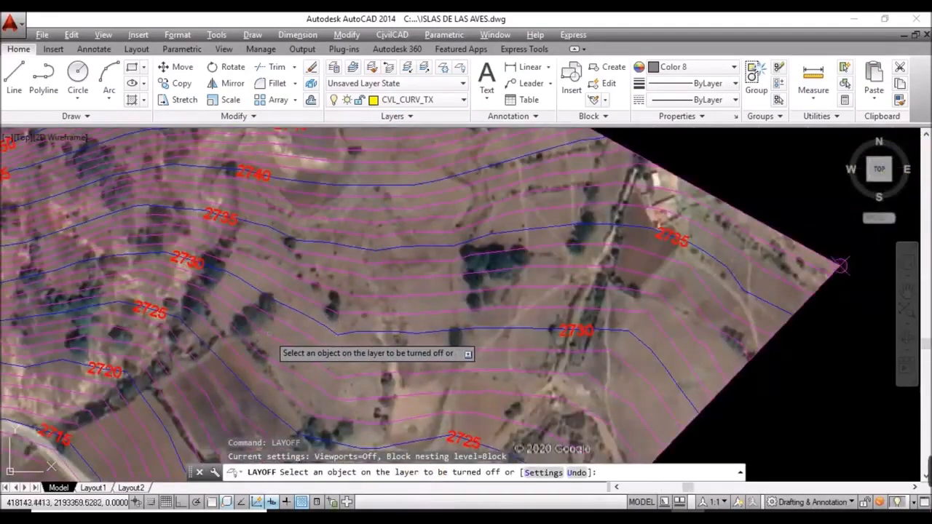
click(268, 337)
click(203, 266)
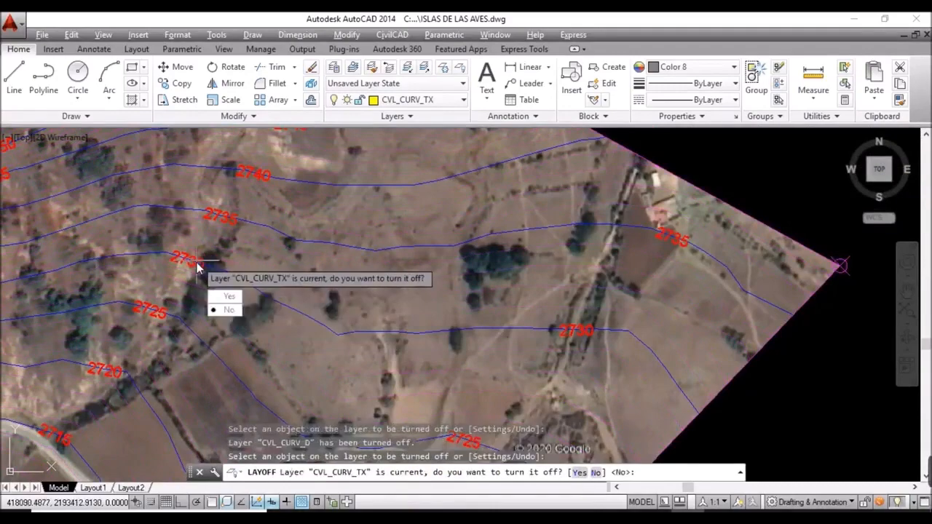
click(223, 293)
click(531, 265)
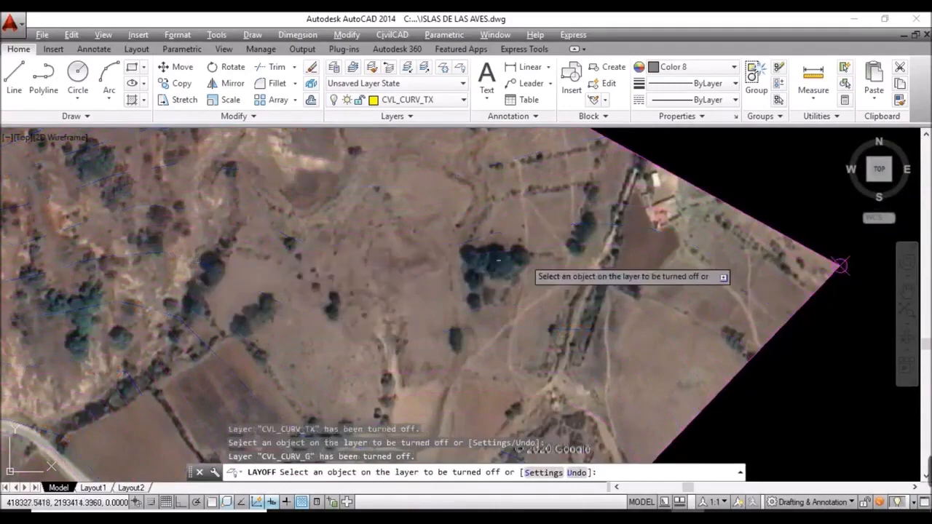
Step: End LAYOFF and pan to frame the satellite parcel and the construction table
scroll(553, 271, down, 5)
middle_drag(528, 291, 500, 354)
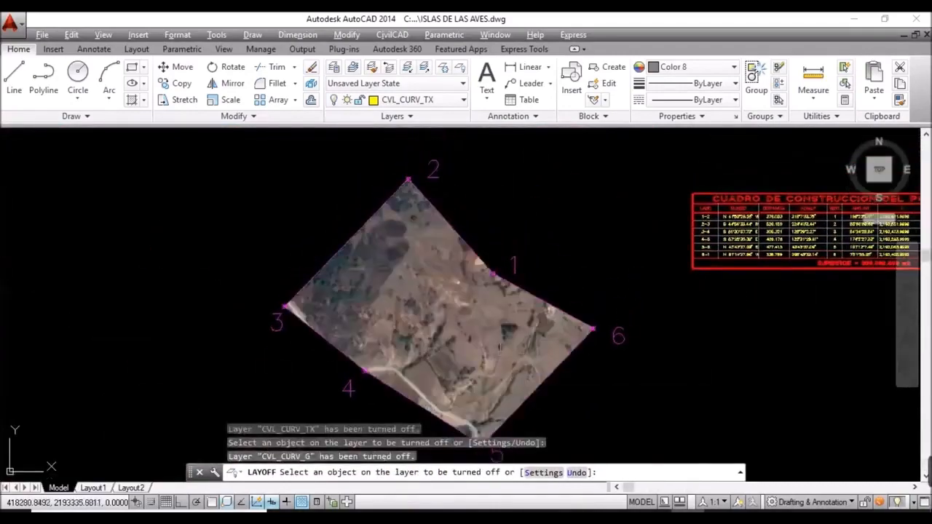
scroll(466, 379, up, 2)
key(Escape)
mouse_move(489, 322)
middle_down()
mouse_move(470, 367)
mouse_move(474, 340)
mouse_move(423, 325)
middle_up()
scroll(481, 350, down, 3)
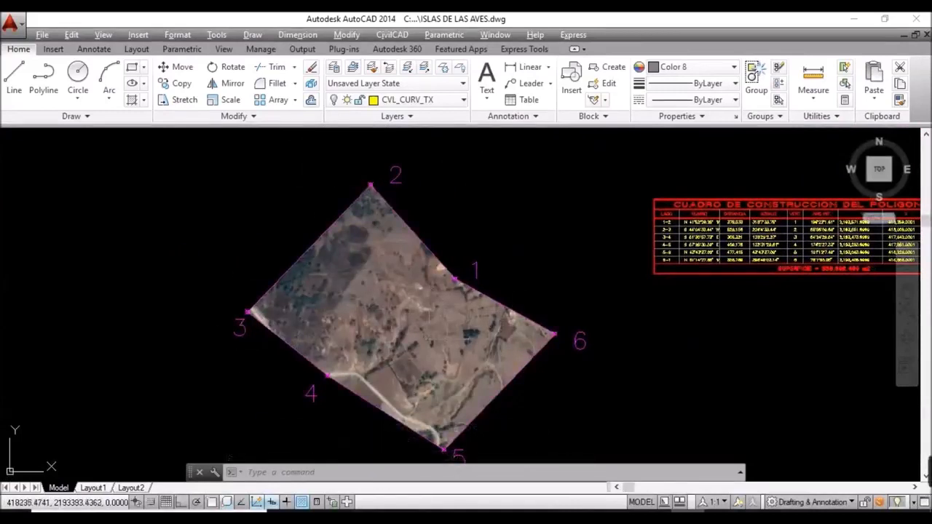
Step: Make layer 0 the current layer from the Layer list
click(442, 99)
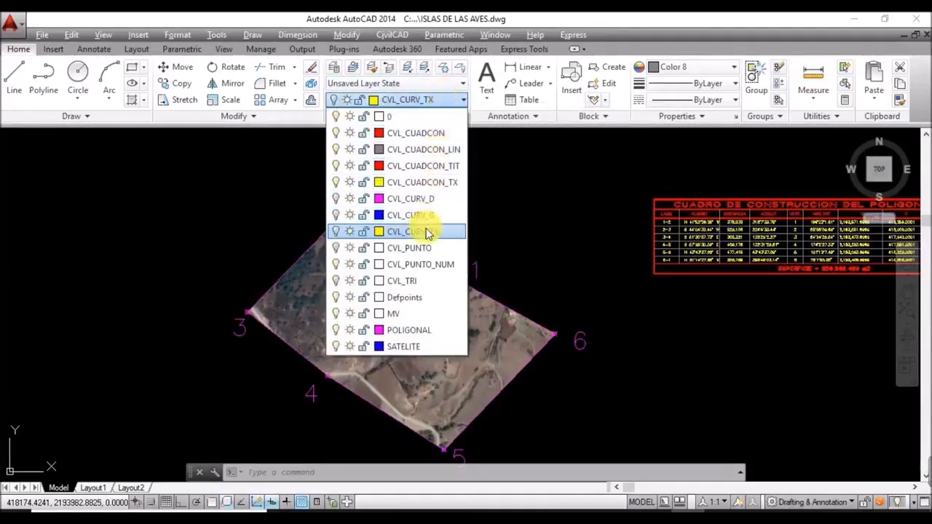
click(406, 119)
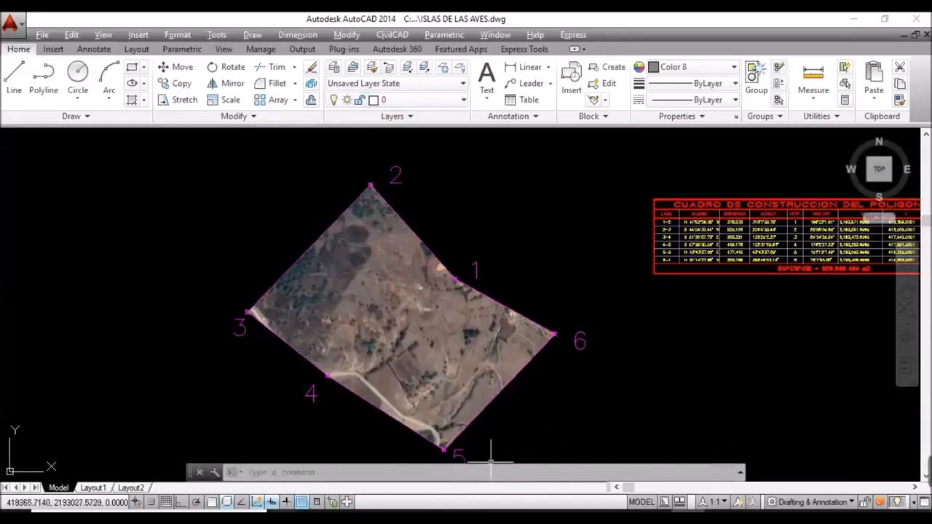
right_click(213, 505)
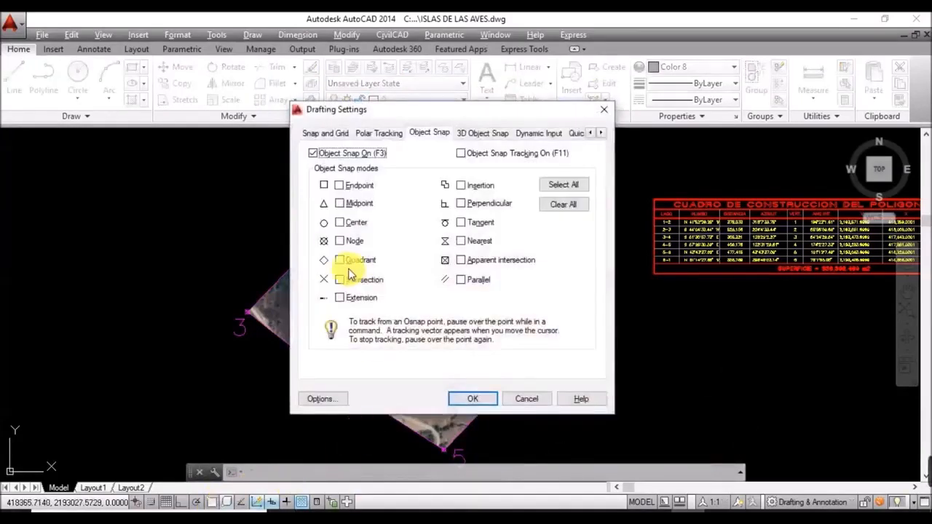
Step: Tick all object snap modes in Drafting Settings and confirm
click(558, 185)
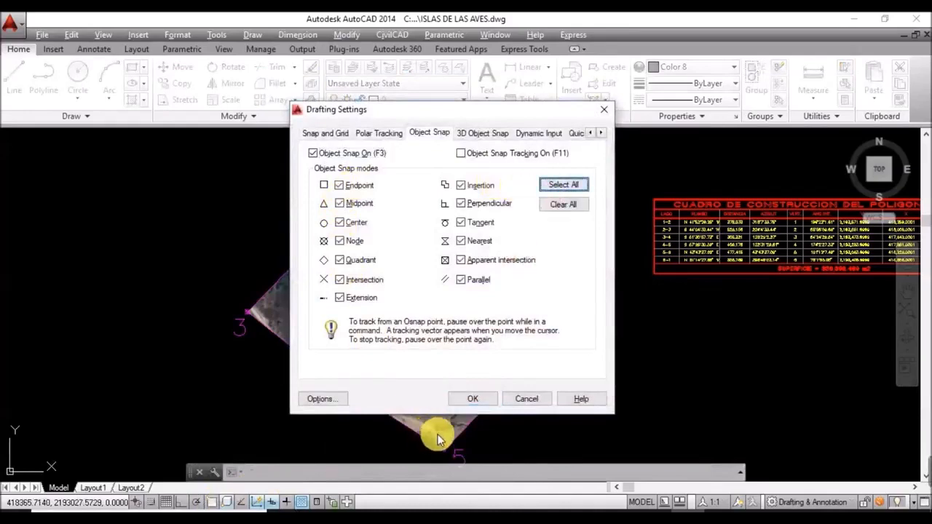
click(467, 400)
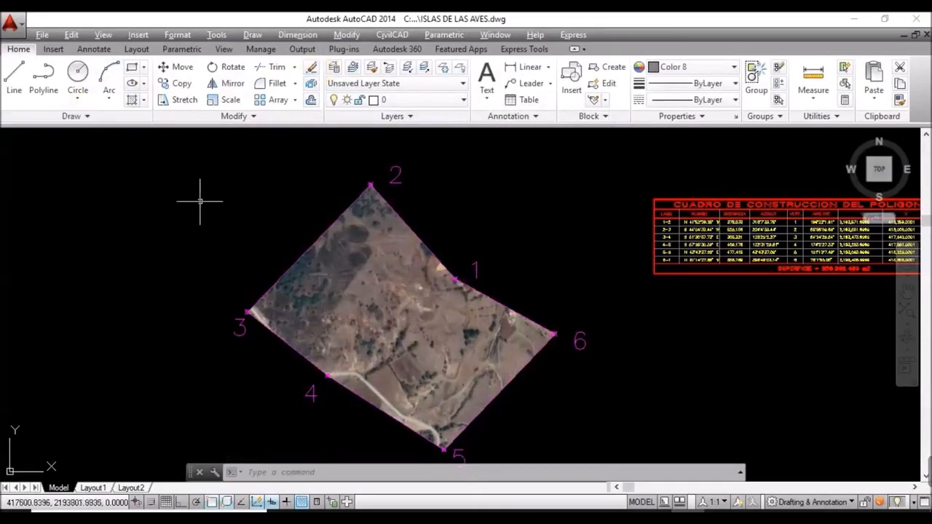
Step: Start a PL polyline at the field's top corner and trace along the buildings to its right side
text(PL)
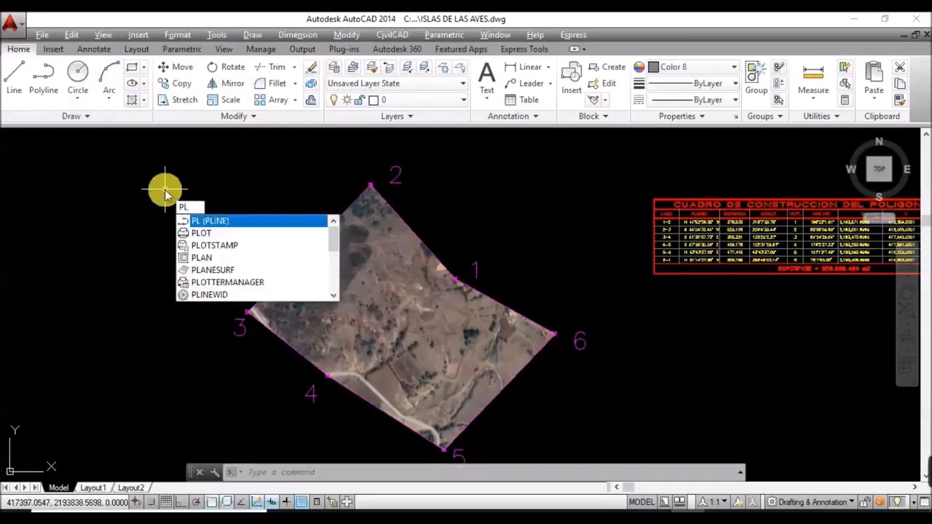
key(Return)
scroll(517, 342, up, 4)
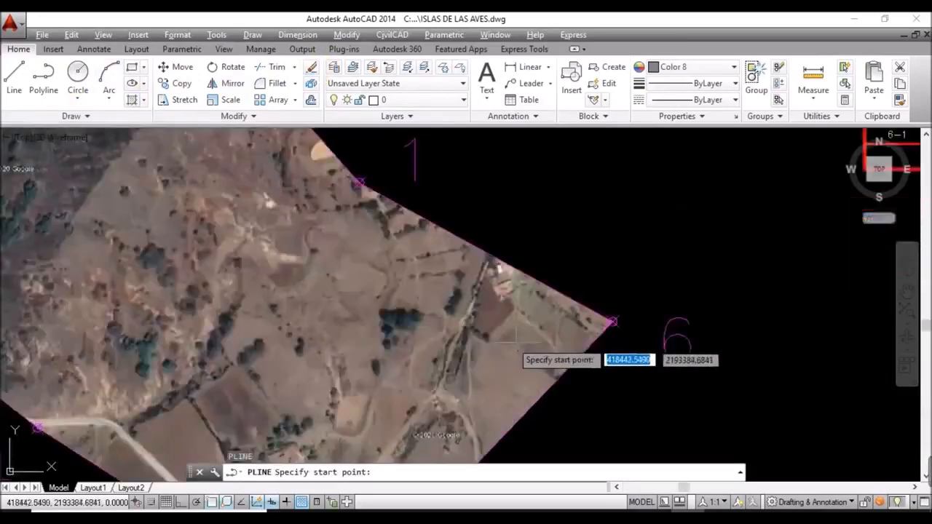
scroll(493, 298, up, 3)
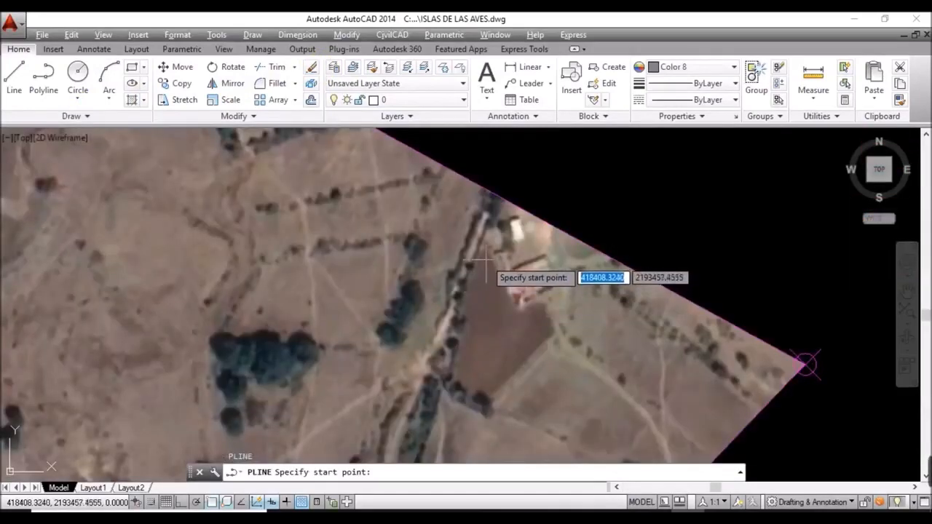
click(496, 220)
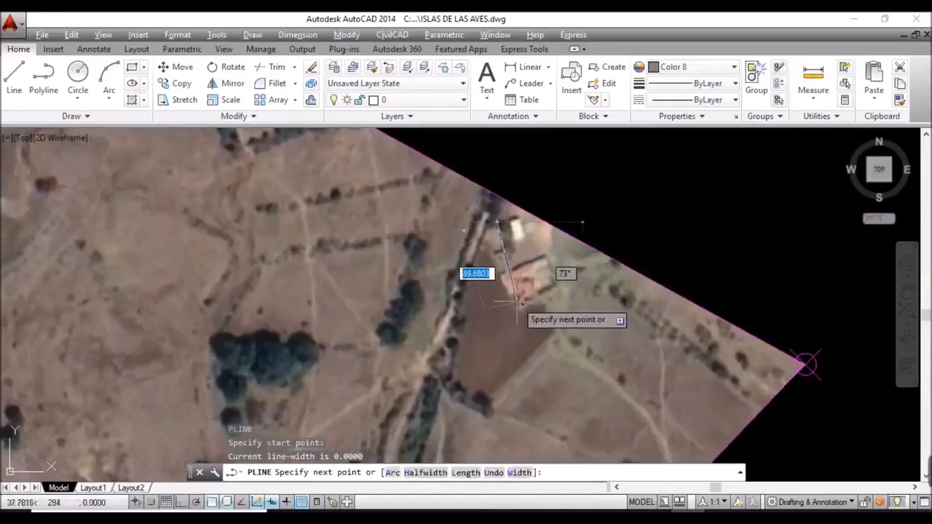
click(497, 268)
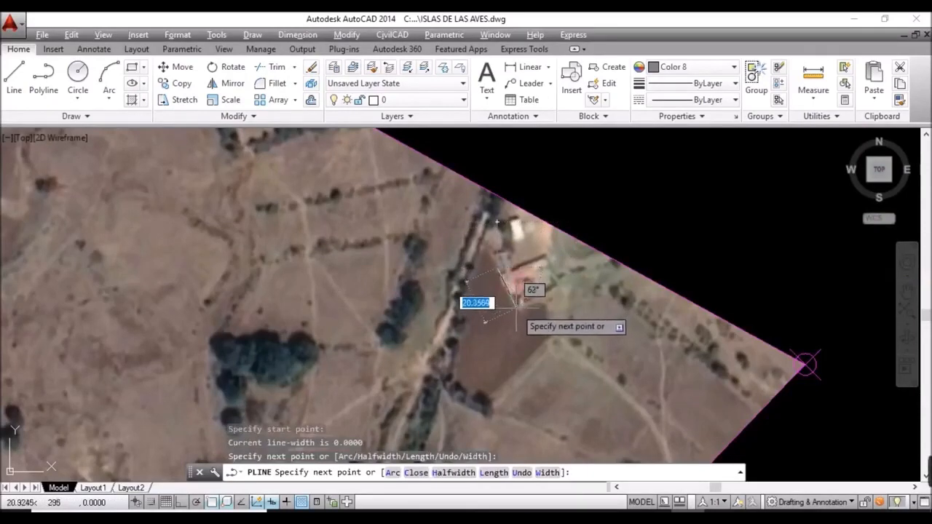
click(519, 305)
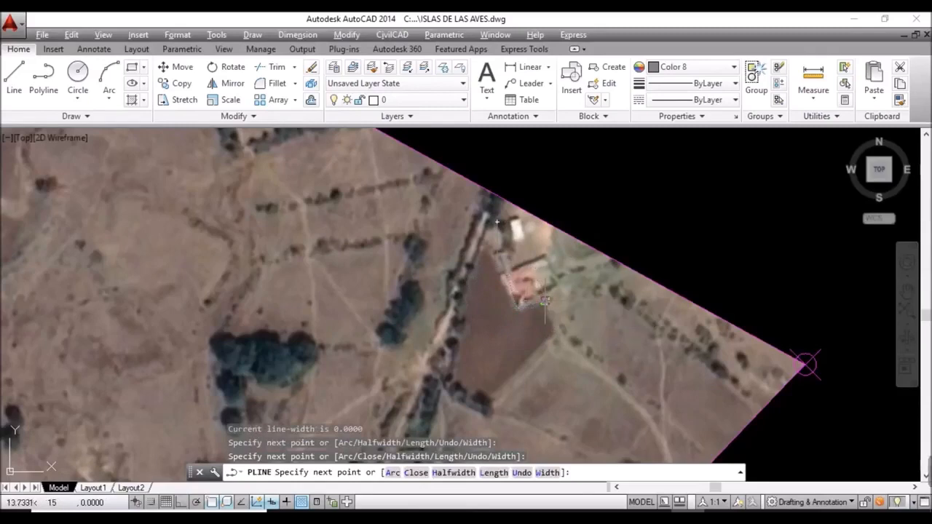
click(545, 300)
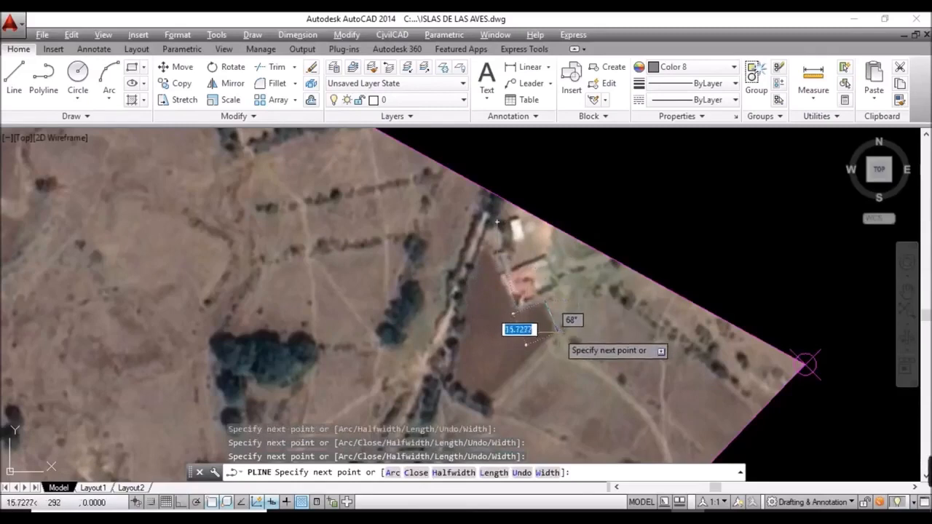
click(558, 333)
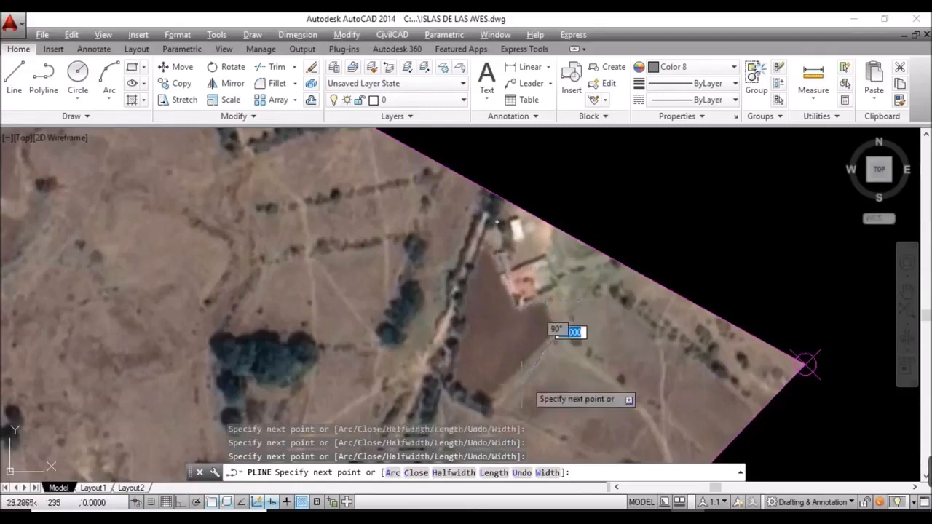
Step: Trace the bottom tip and left edges back to the start, finish, and select the outline
click(482, 415)
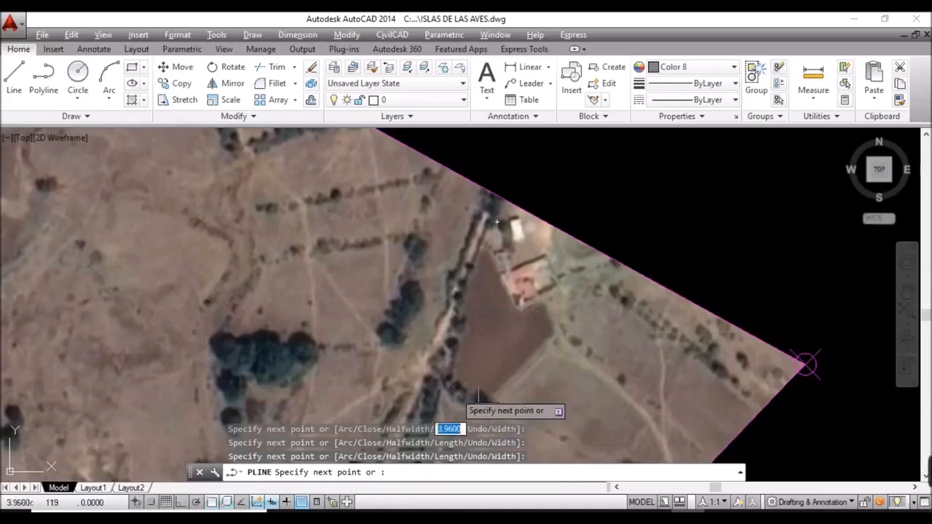
click(452, 384)
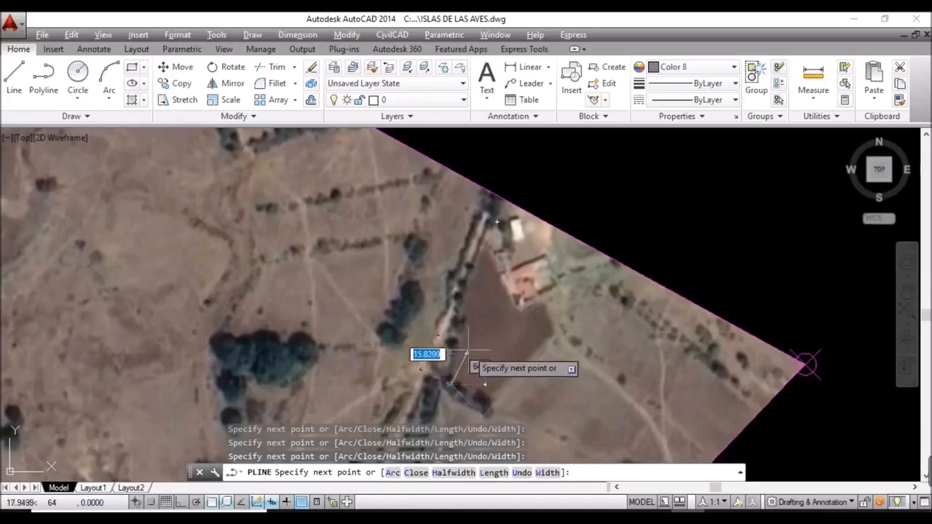
click(464, 329)
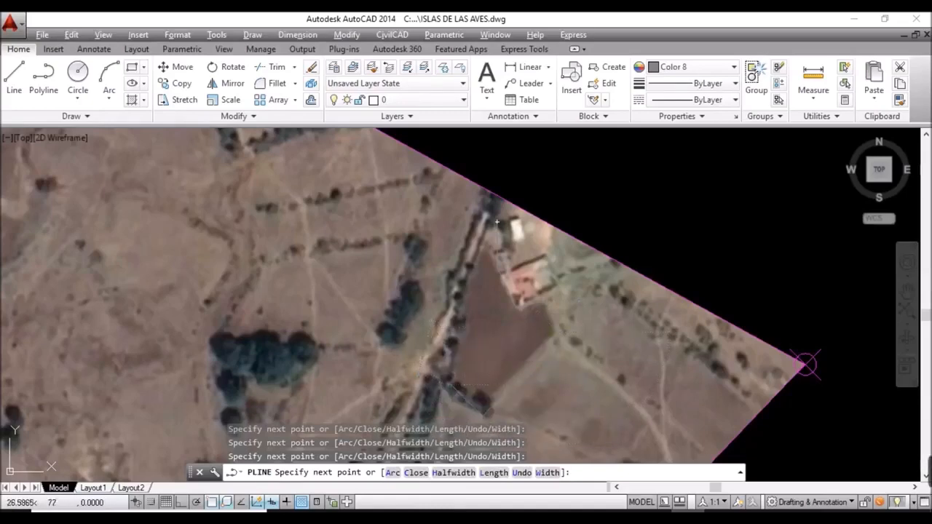
click(457, 328)
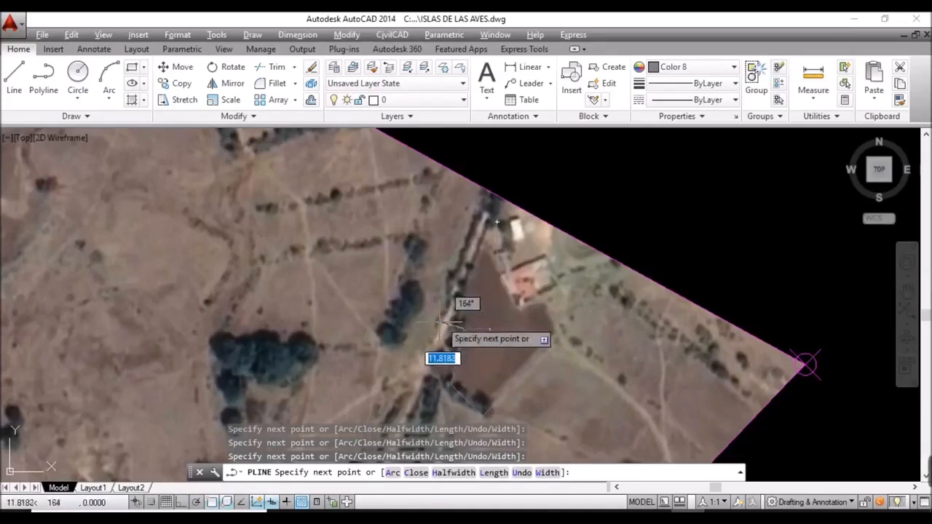
click(438, 320)
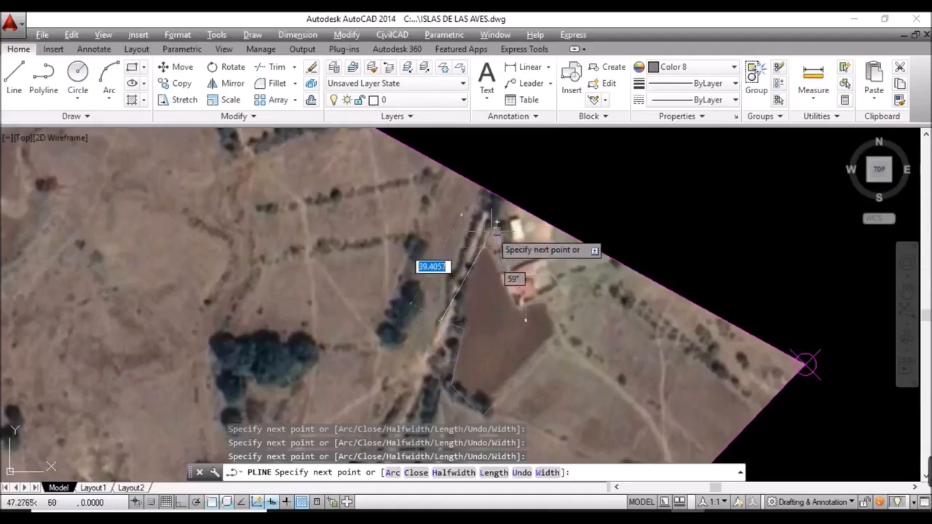
click(496, 221)
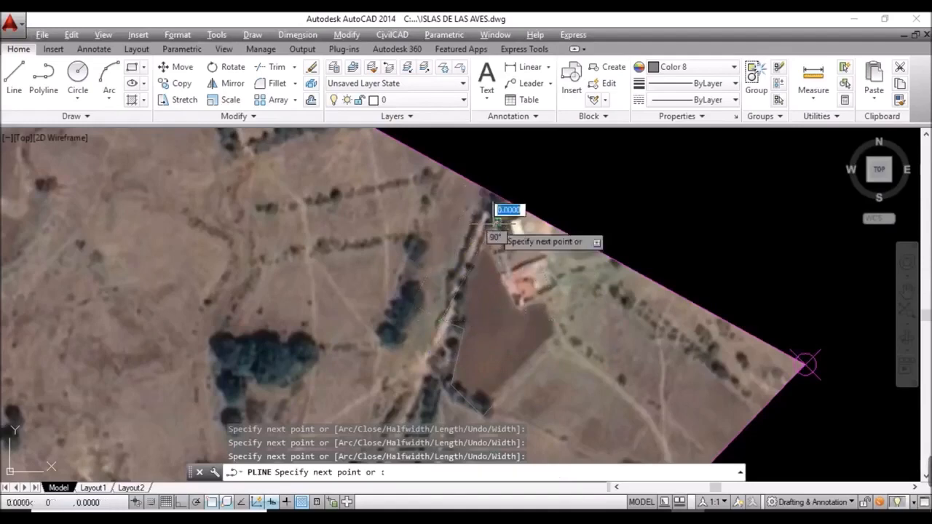
key(Return)
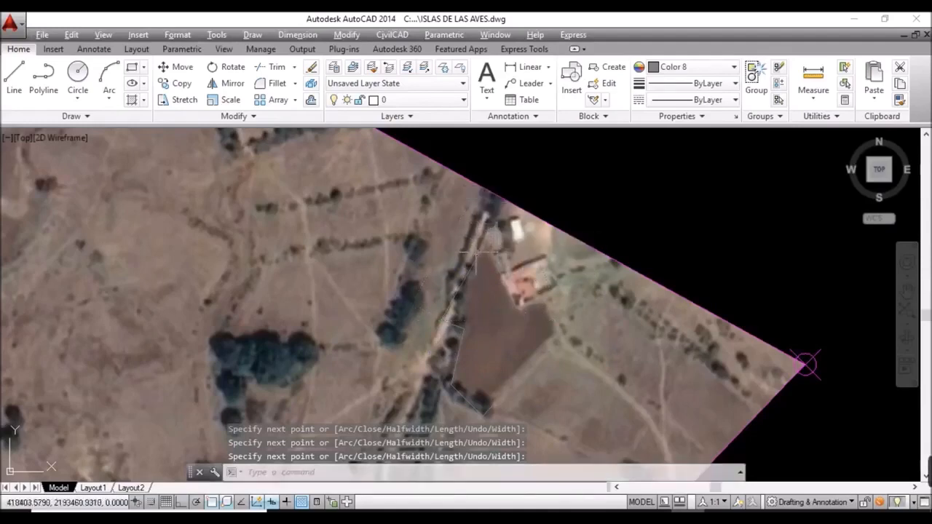
click(478, 255)
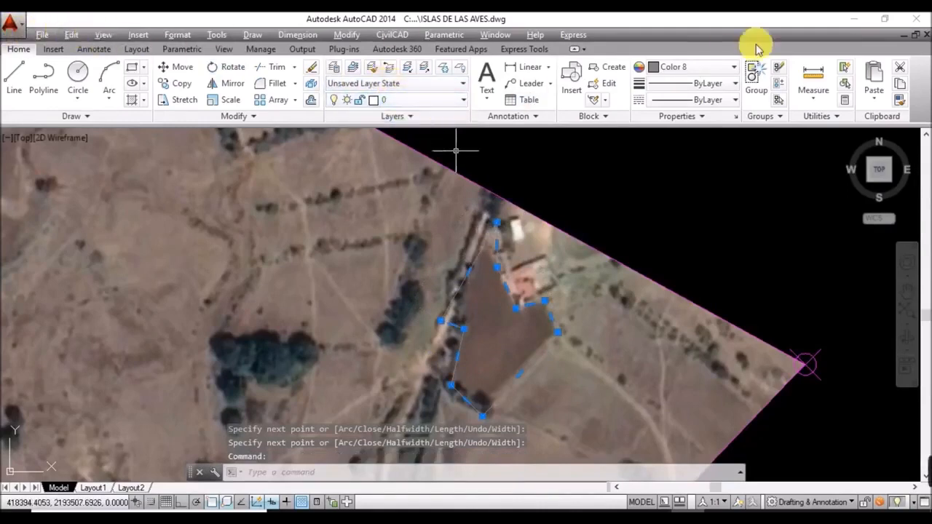
Step: Set the traced field outline's colour to ByLayer in Properties, then deselect it
click(712, 68)
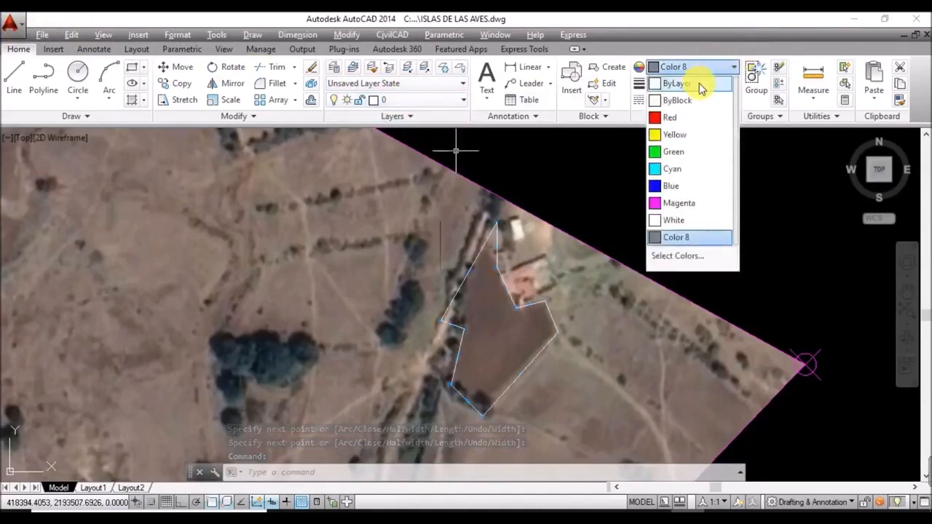
click(697, 86)
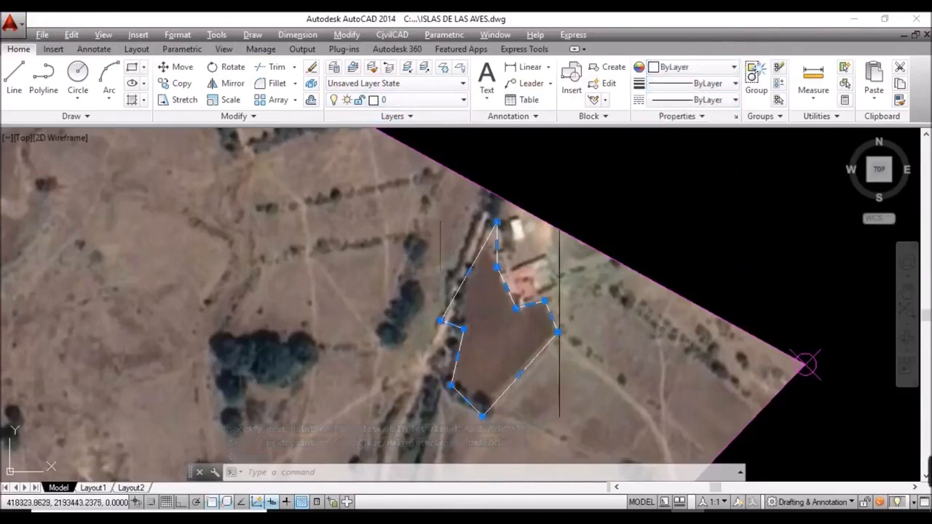
key(Escape)
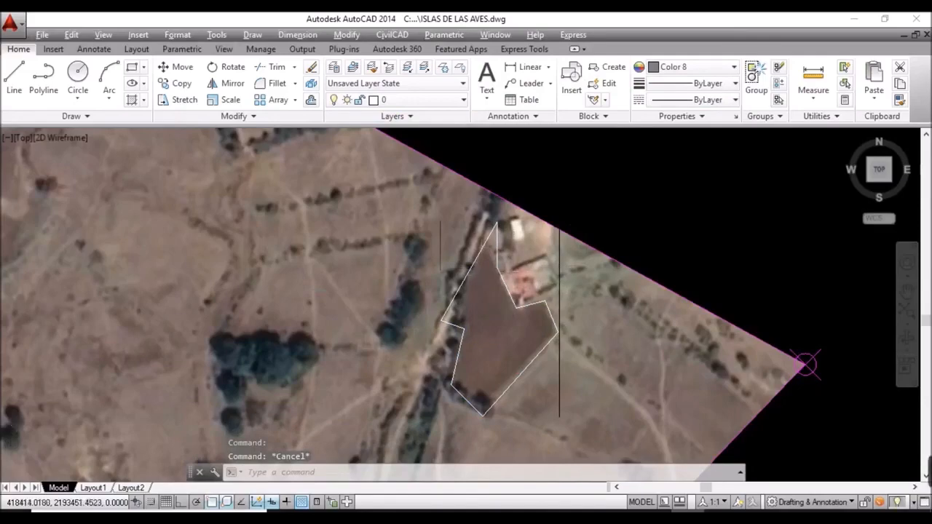
scroll(510, 292, down, 5)
scroll(527, 306, up, 4)
scroll(527, 306, up, 6)
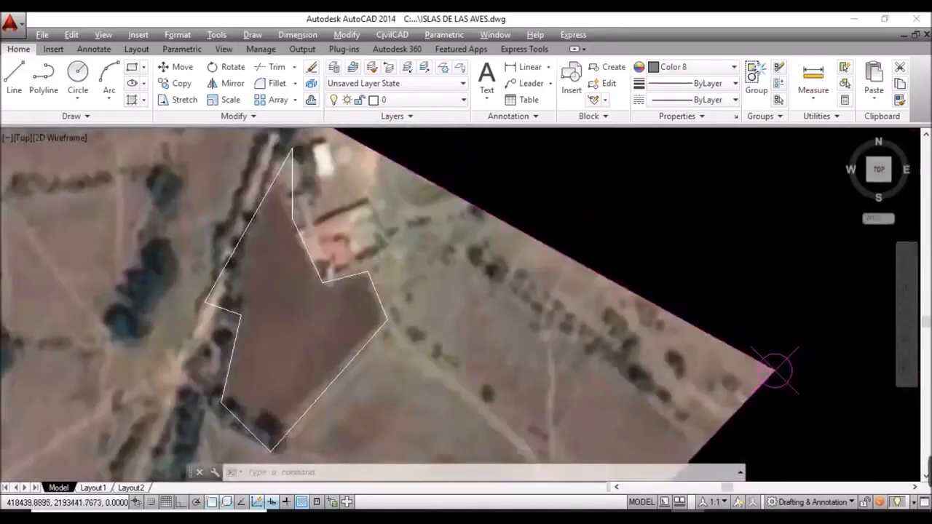
scroll(379, 260, down, 2)
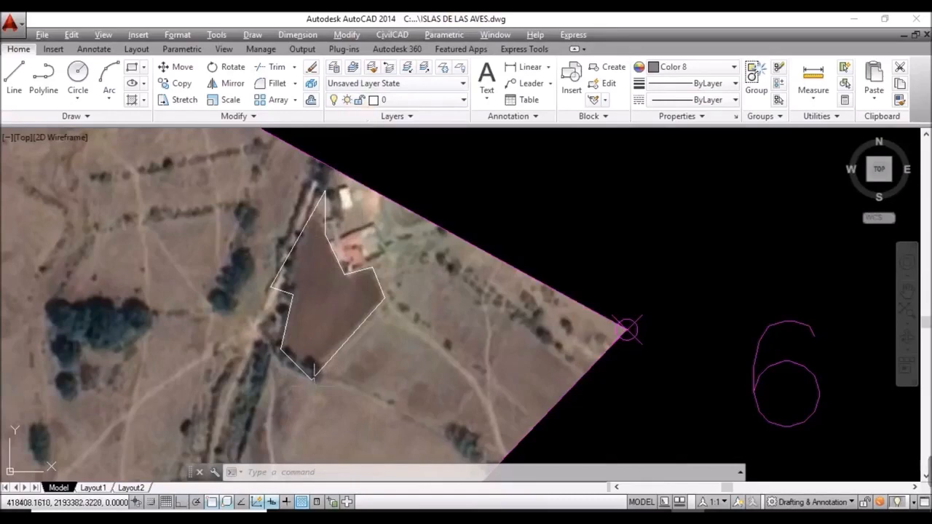
click(314, 477)
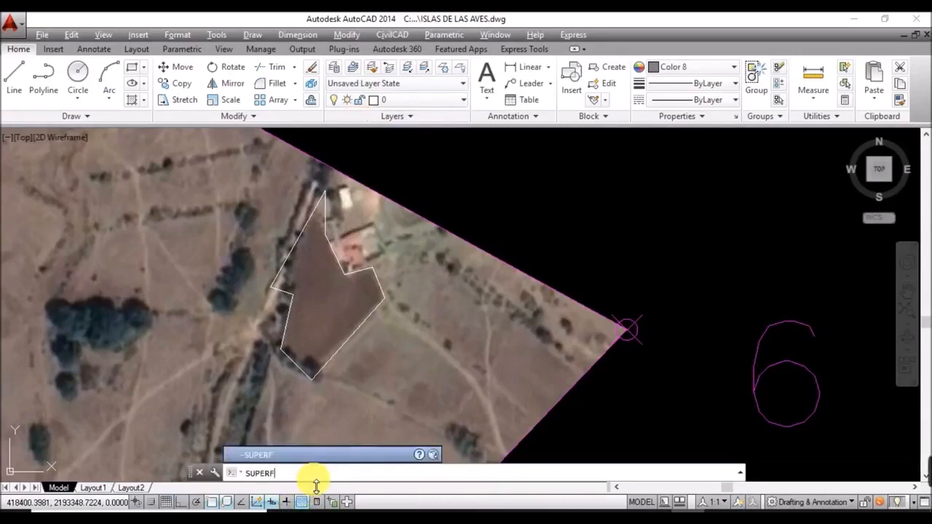
Step: Run the CivilCAD area label command with text height 20 and 2 decimals
key(Return)
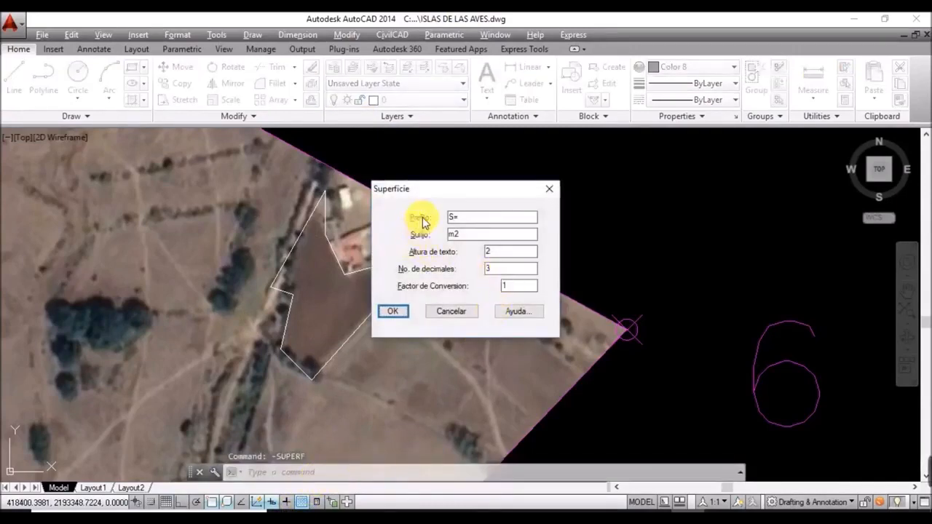
drag(460, 194, 616, 160)
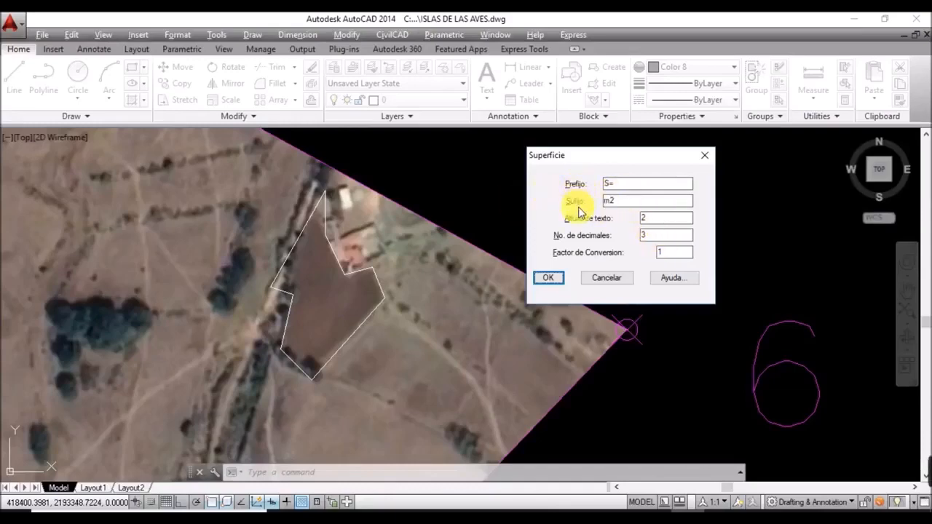
click(648, 218)
click(659, 236)
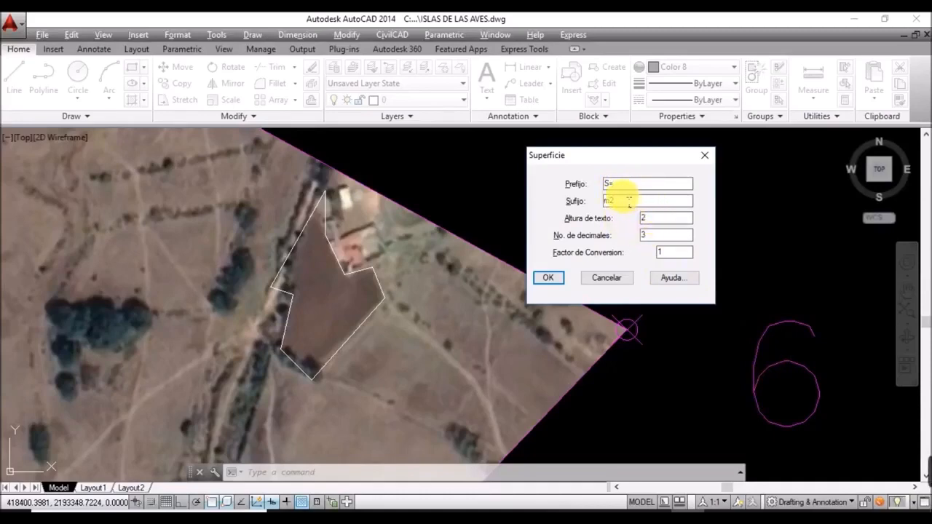
click(659, 221)
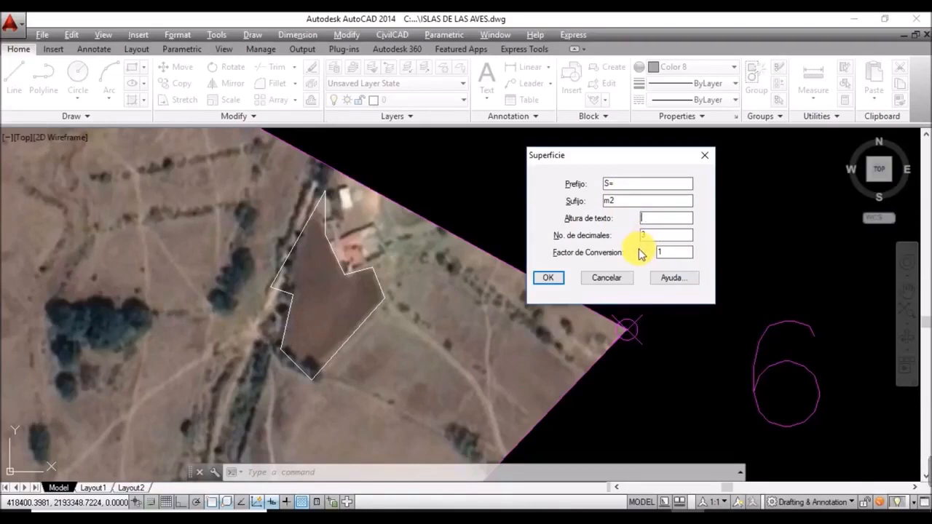
text(20)
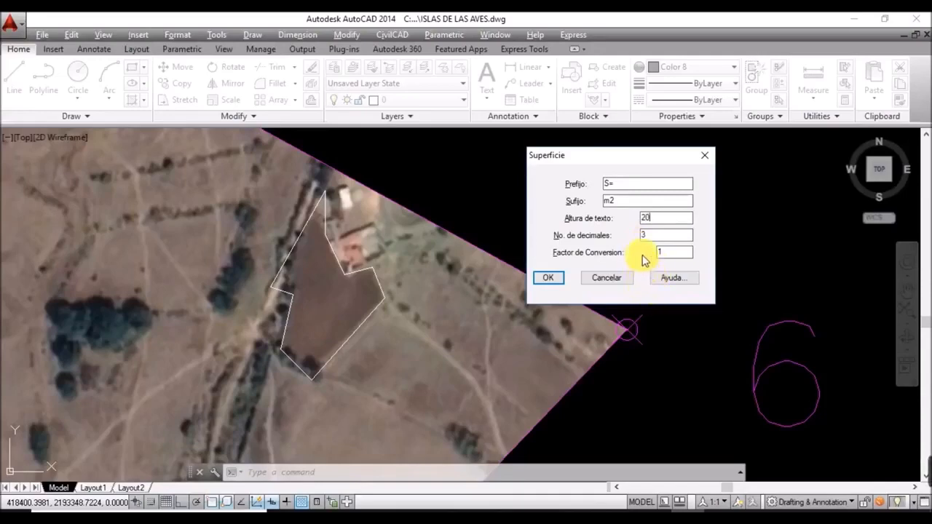
text(2)
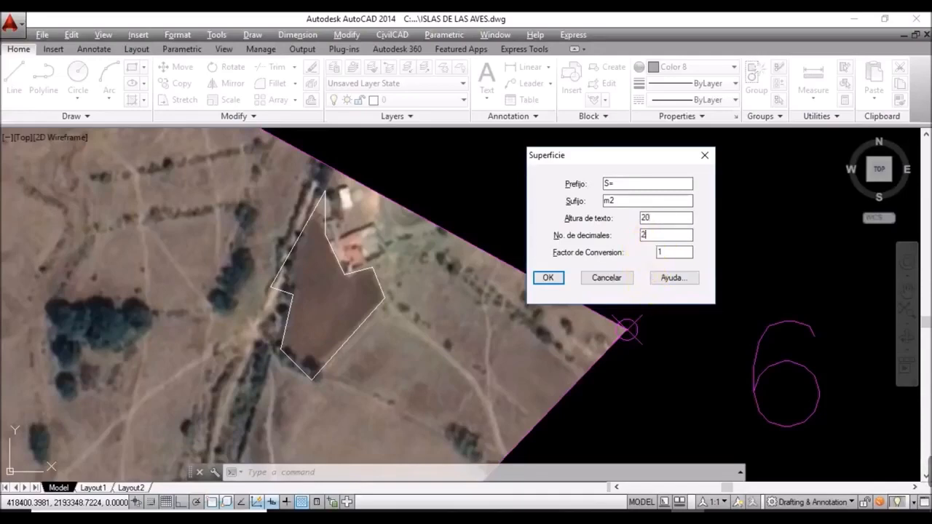
key(Tab)
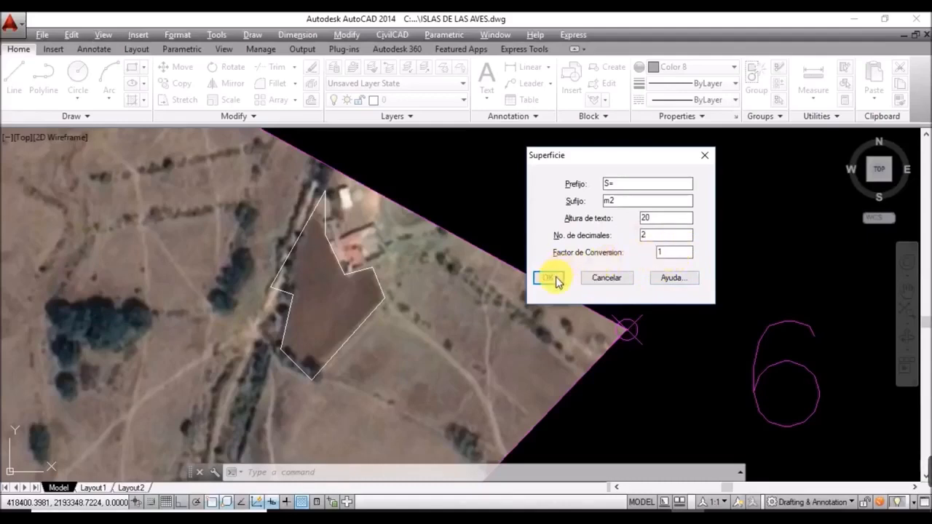
click(553, 277)
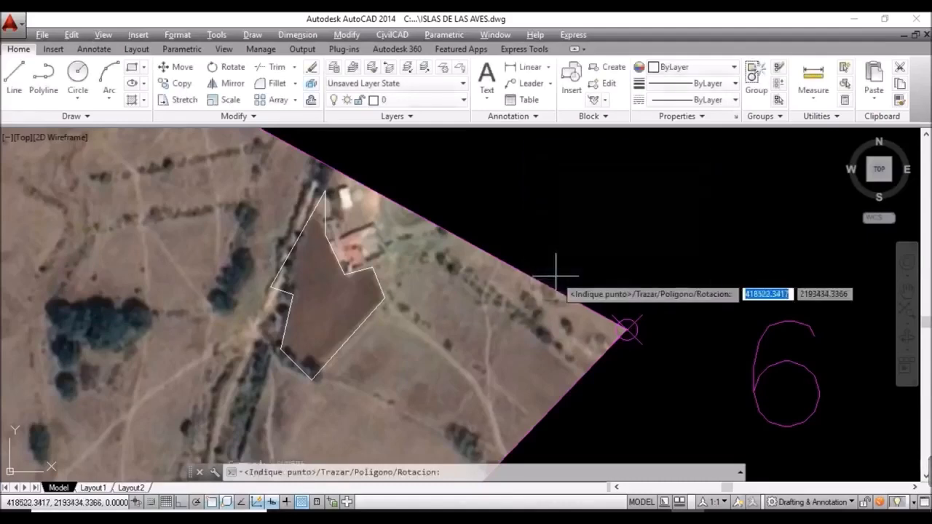
Step: Place the S=2,155.17m2 area label inside the plot, then move it to a new spot
click(307, 290)
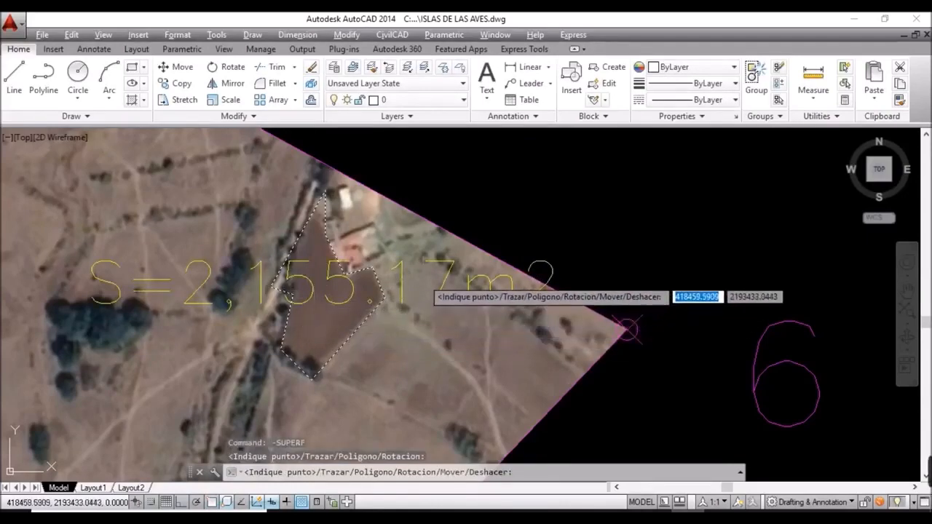
key(Escape)
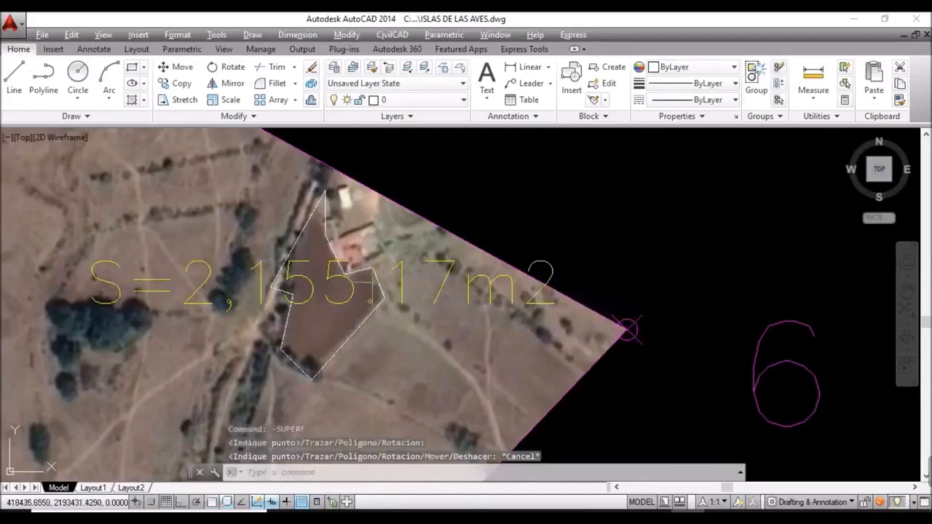
click(384, 278)
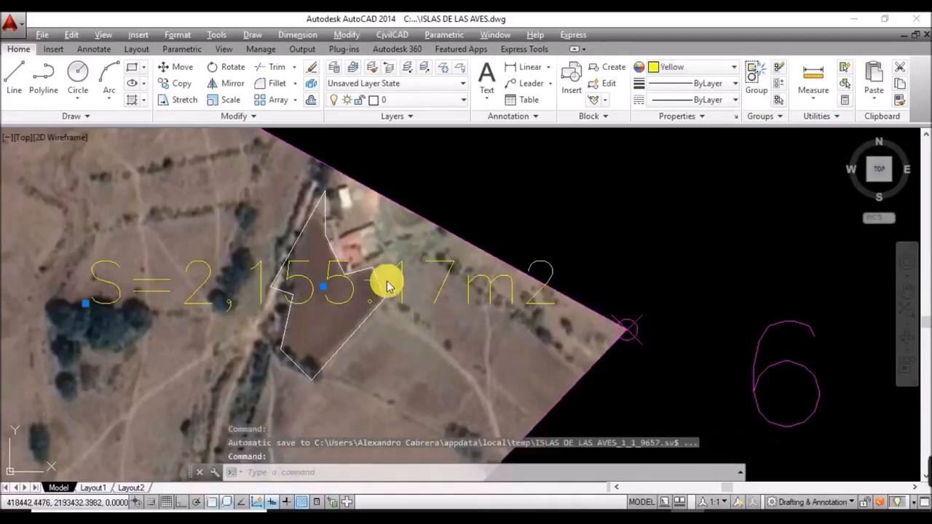
text(M)
key(Return)
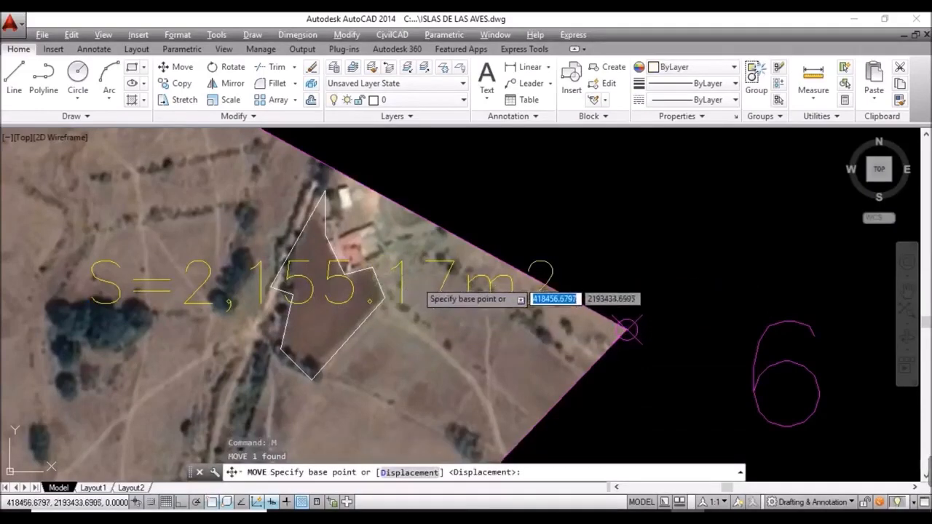
click(628, 329)
scroll(628, 329, down, 2)
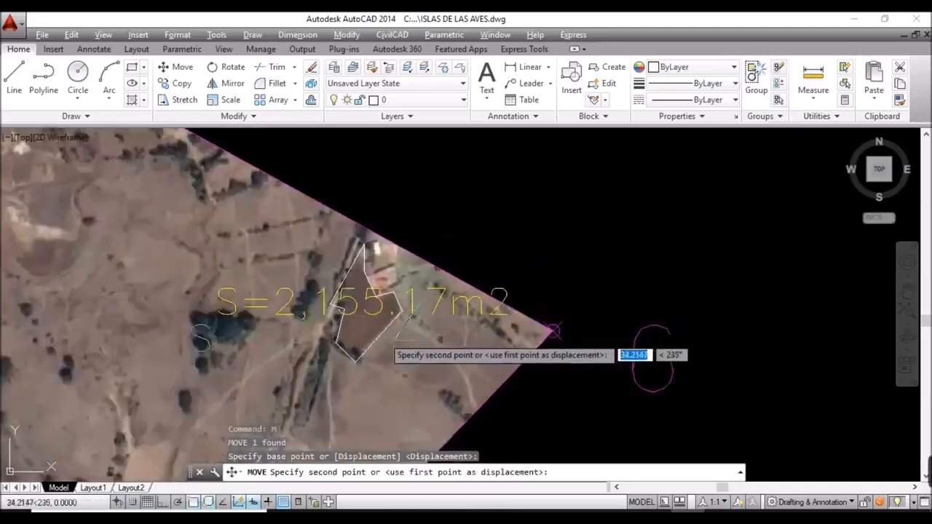
click(256, 260)
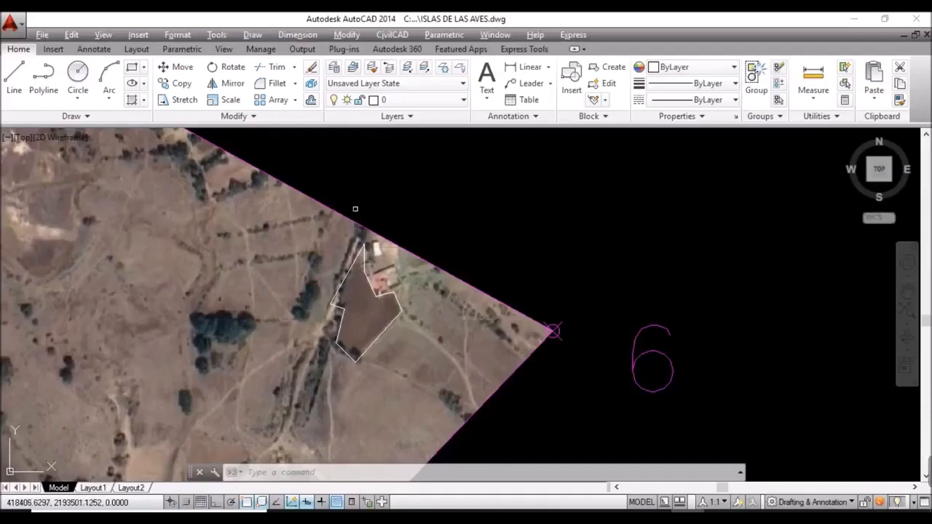
Step: Zoom out to show vertices 1 and 6 and window-select the satellite image
scroll(374, 209, down, 2)
middle_drag(375, 208, 422, 263)
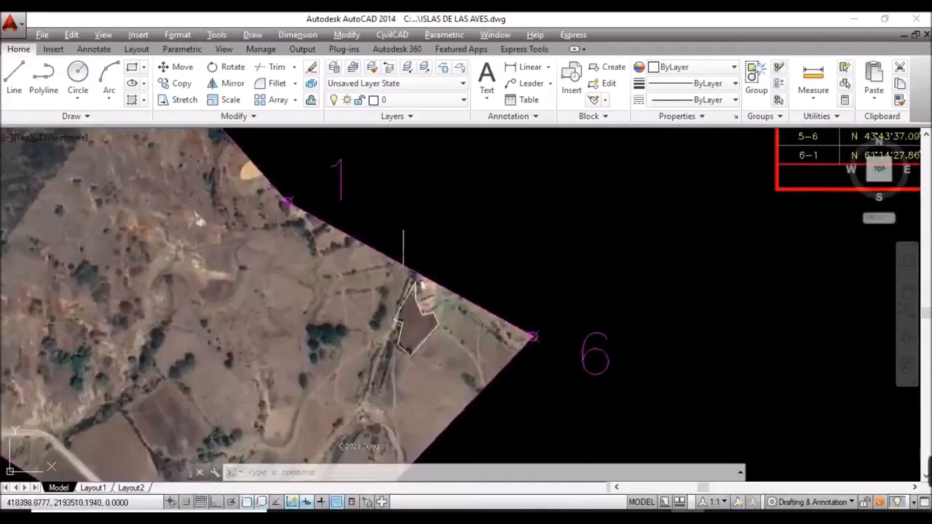
click(404, 253)
click(329, 221)
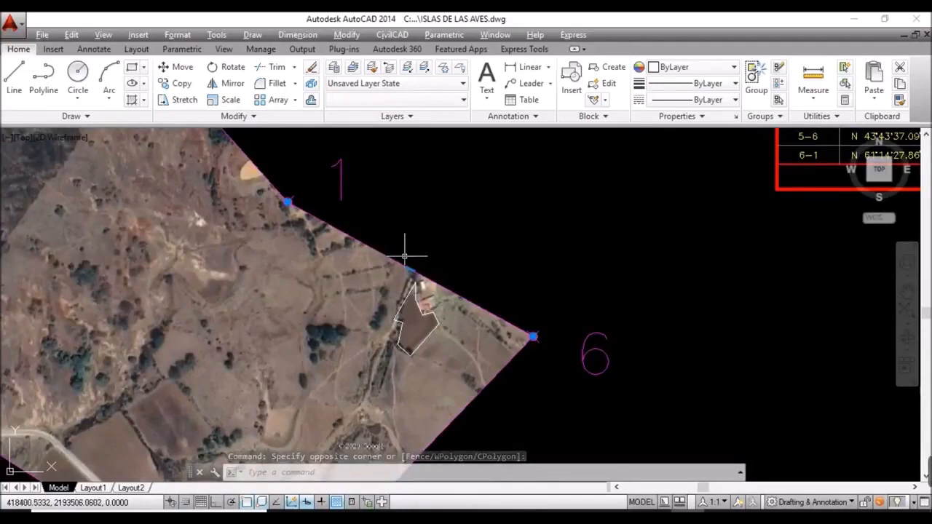
Step: Send the satellite image to the back with Draw Order
right_click(418, 231)
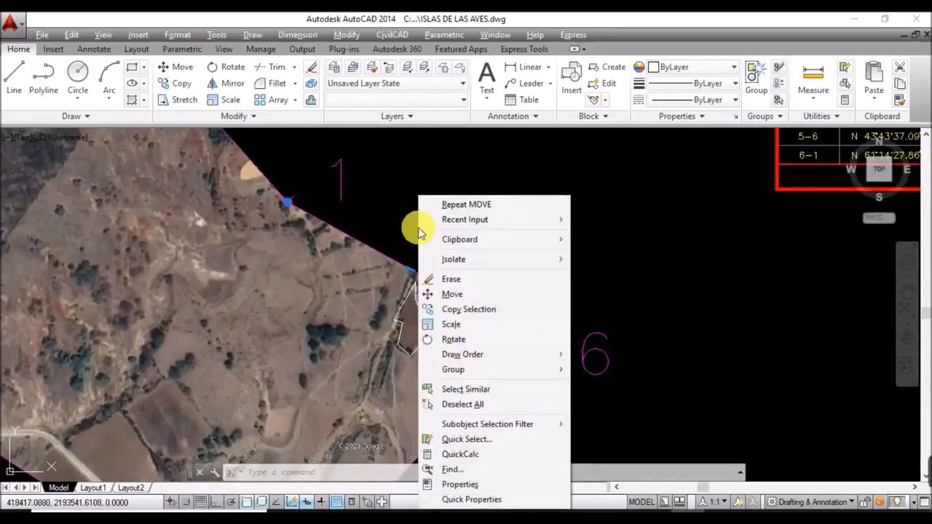
mouse_move(548, 363)
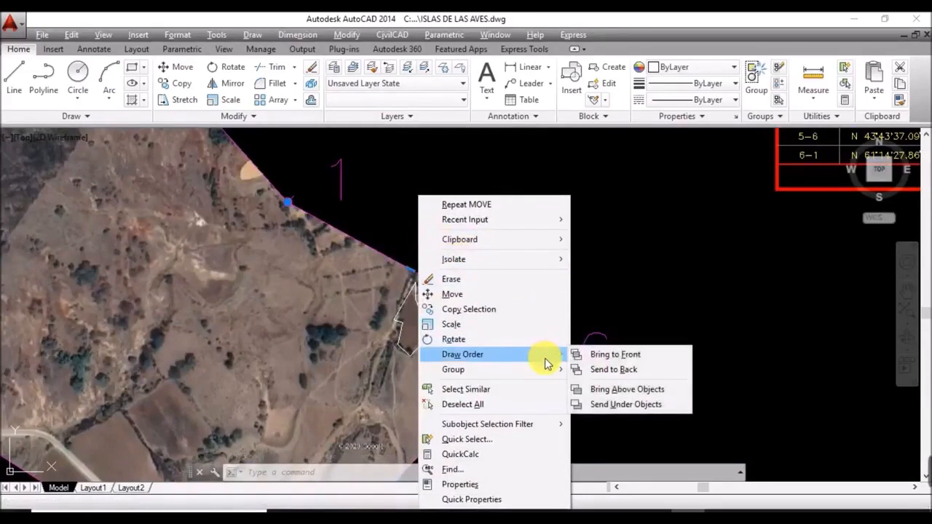
click(634, 370)
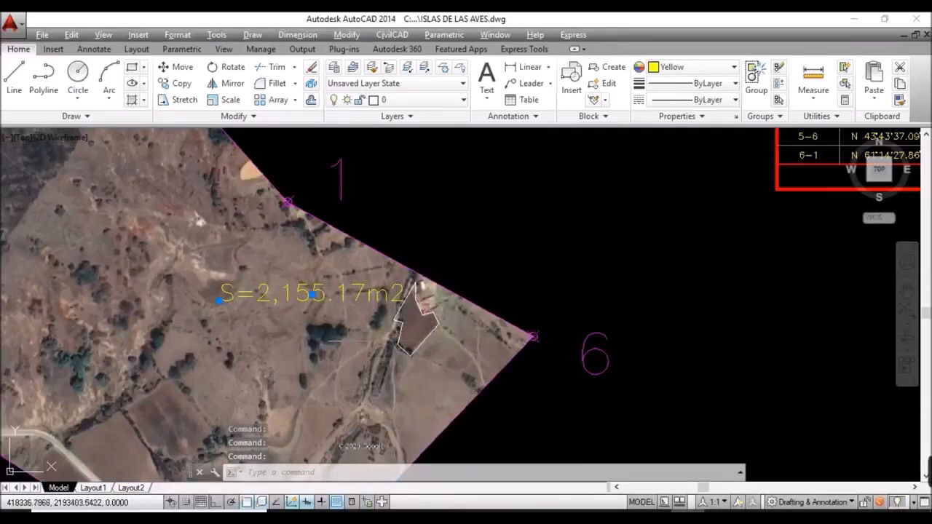
scroll(354, 331, up, 2)
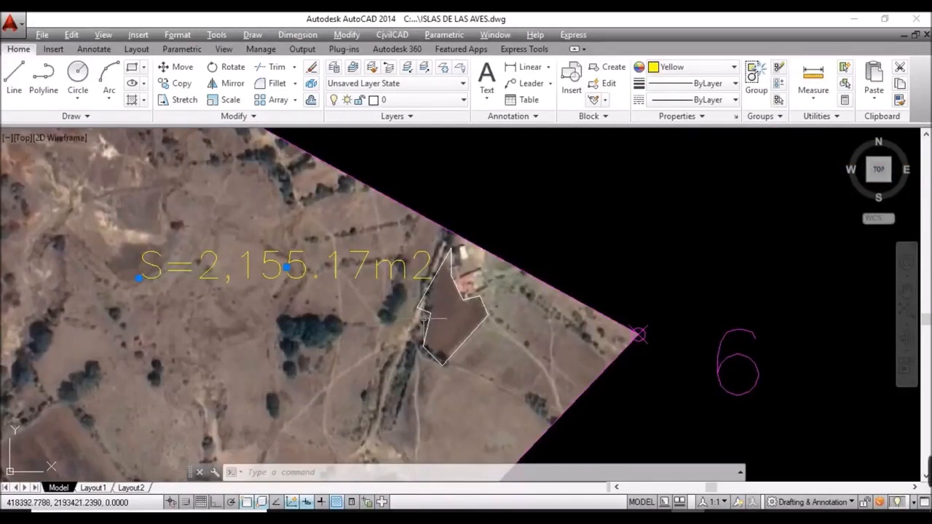
Step: Change the area label's text height to 10 in Properties
text(pr)
key(Return)
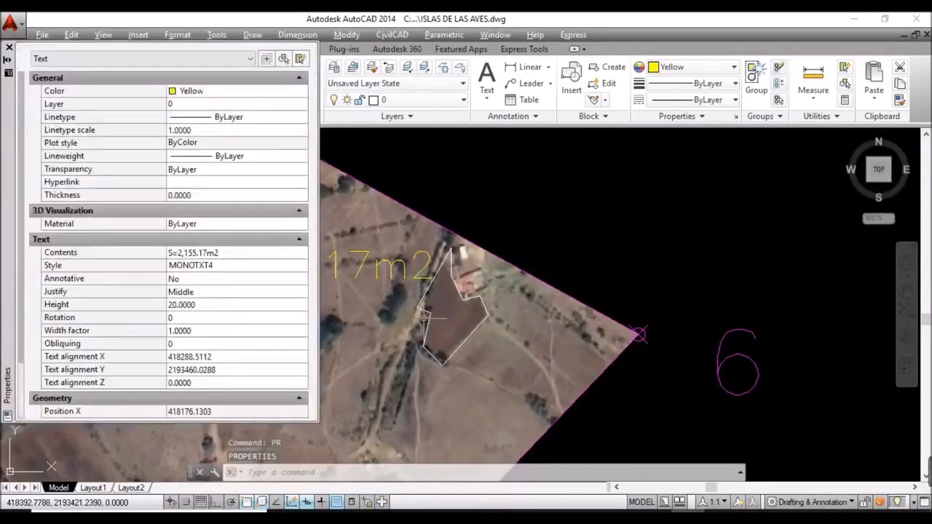
click(198, 306)
text(10)
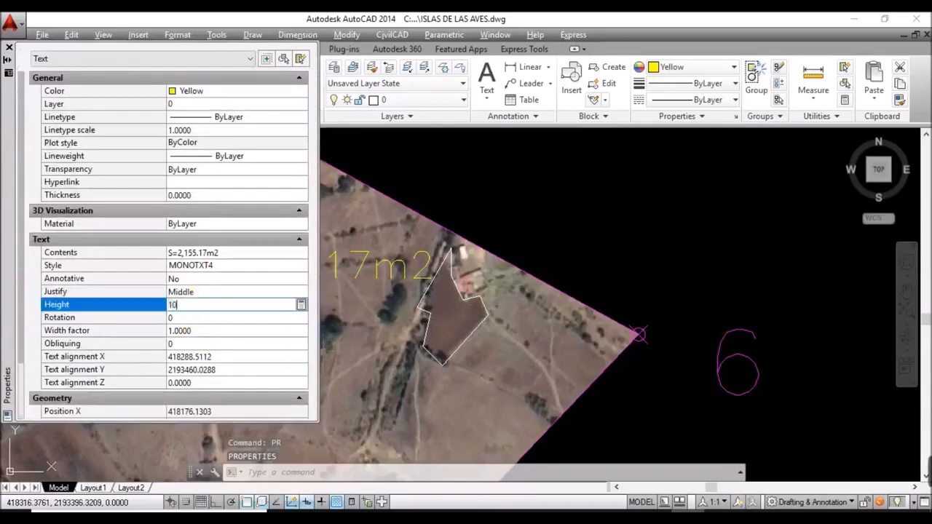
key(Return)
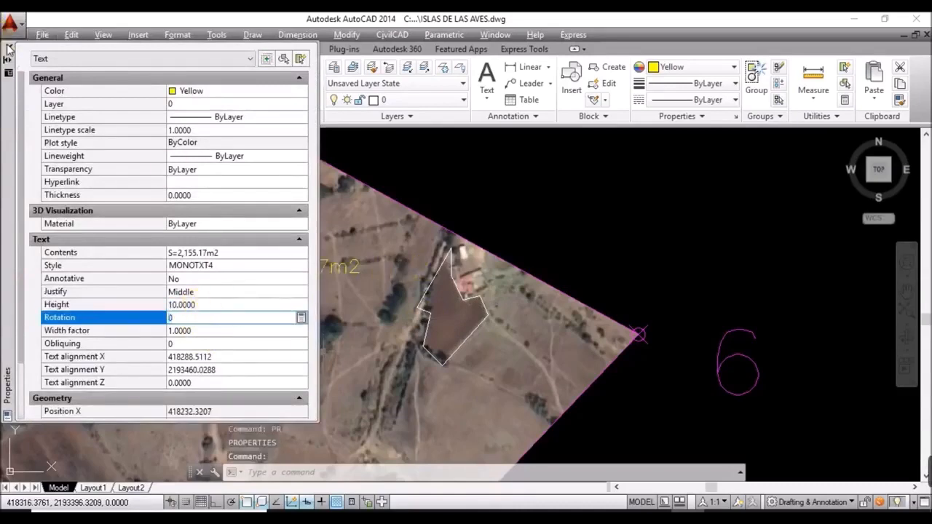
click(9, 45)
Step: Move the area label beside the plot near vertex 6
key(Return)
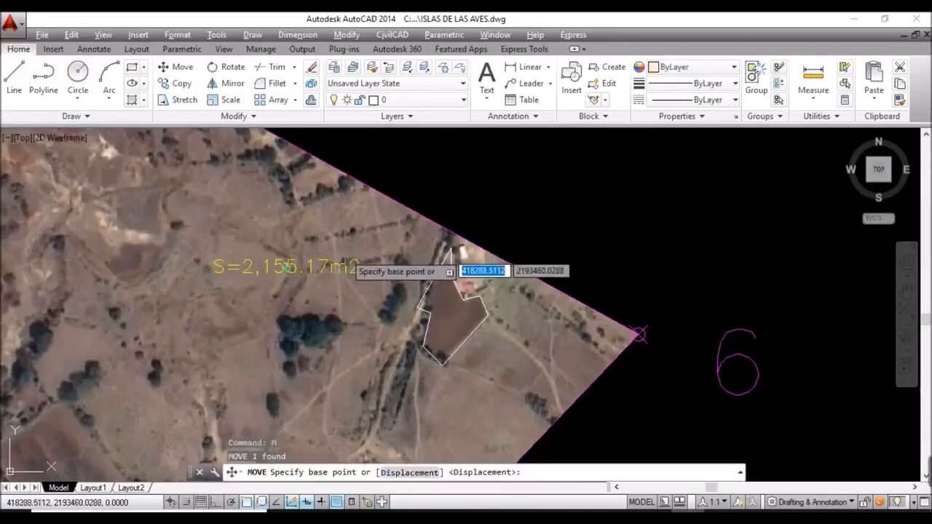
click(330, 282)
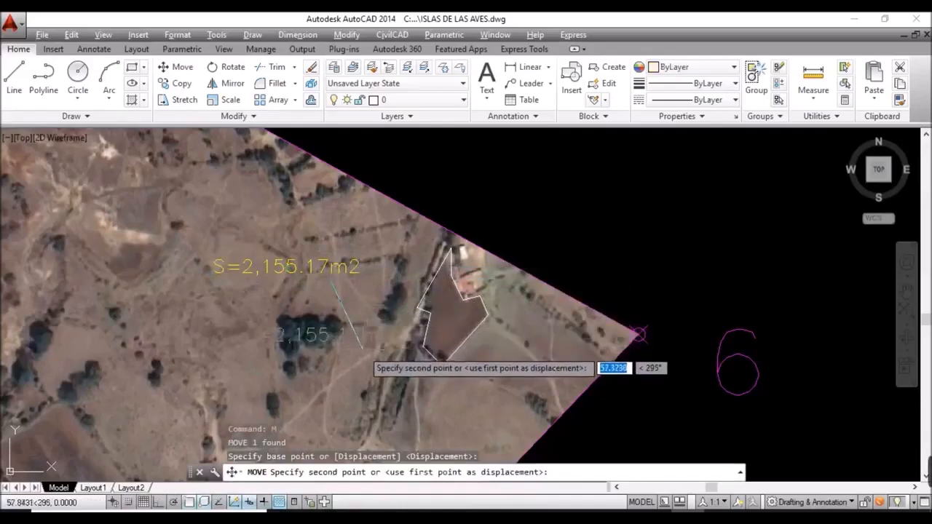
click(596, 352)
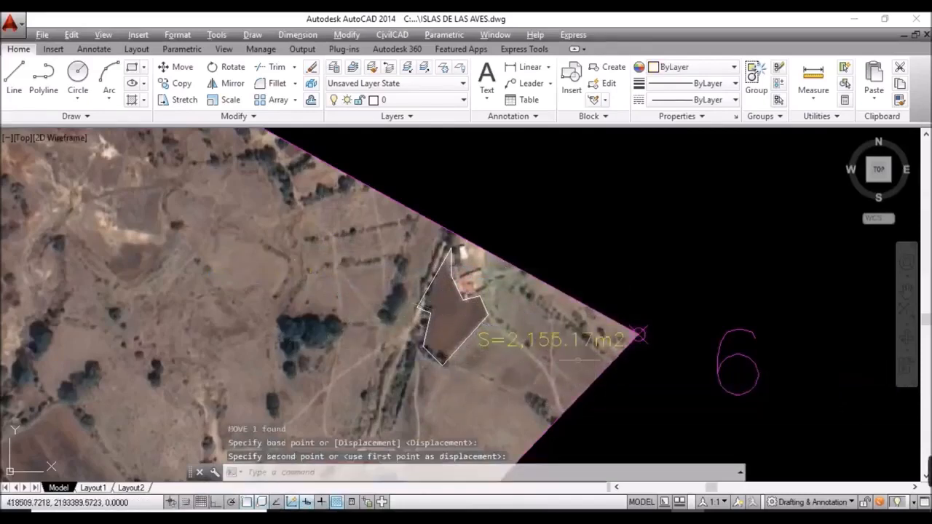
scroll(565, 362, up, 2)
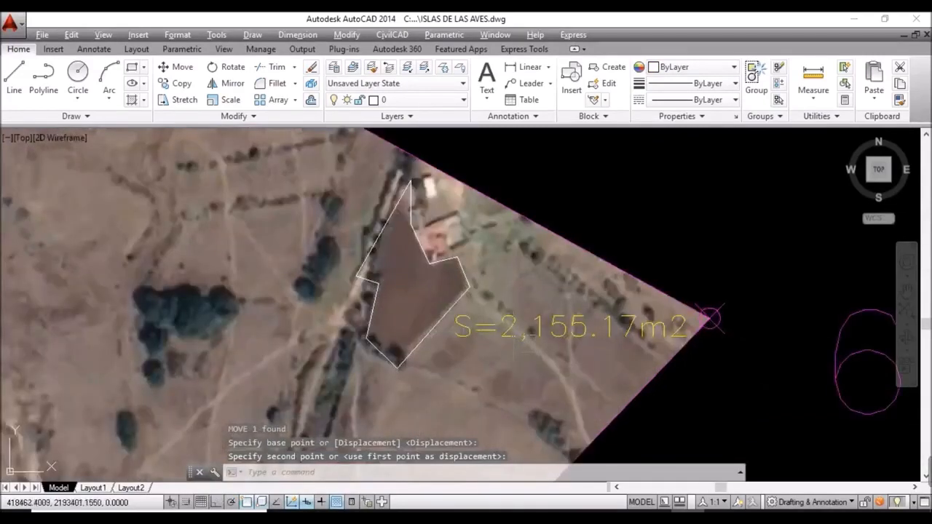
Step: Give the area label the Annotative text style and red colour, then start HATCH
click(508, 331)
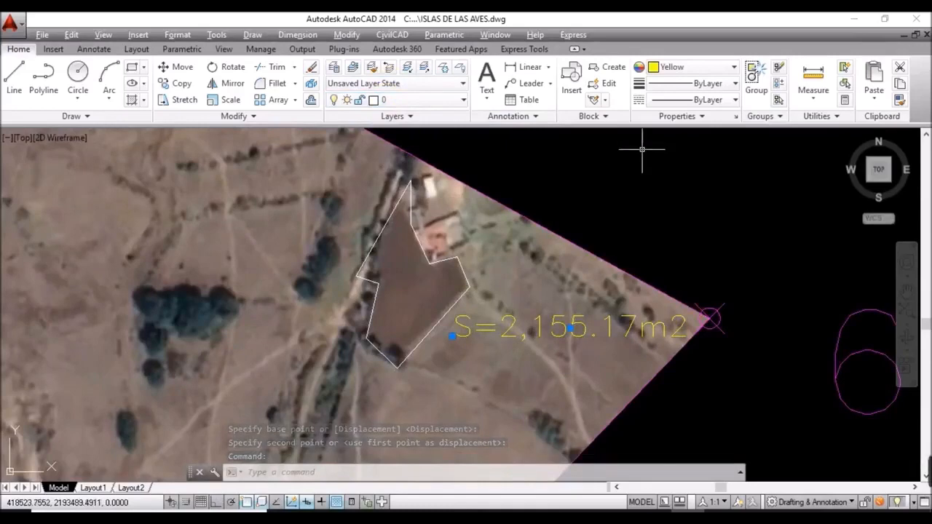
text(pr)
key(Return)
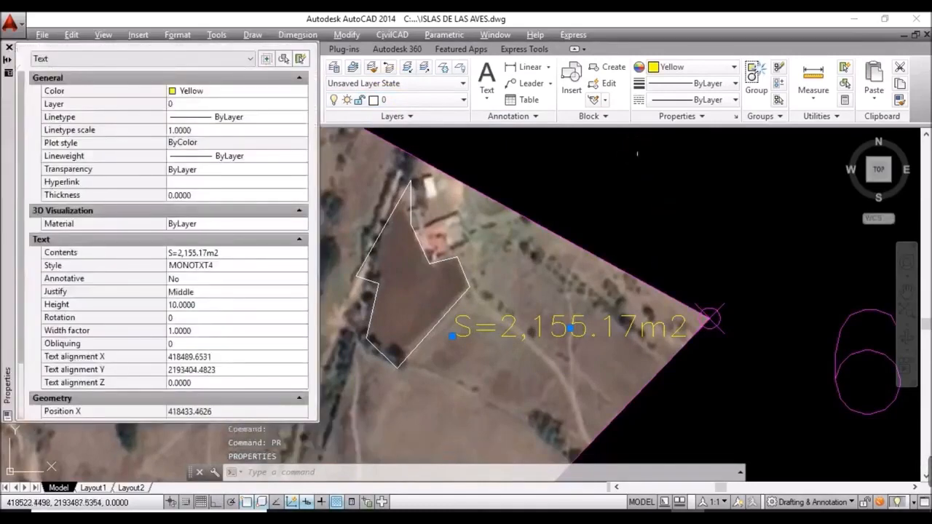
click(220, 268)
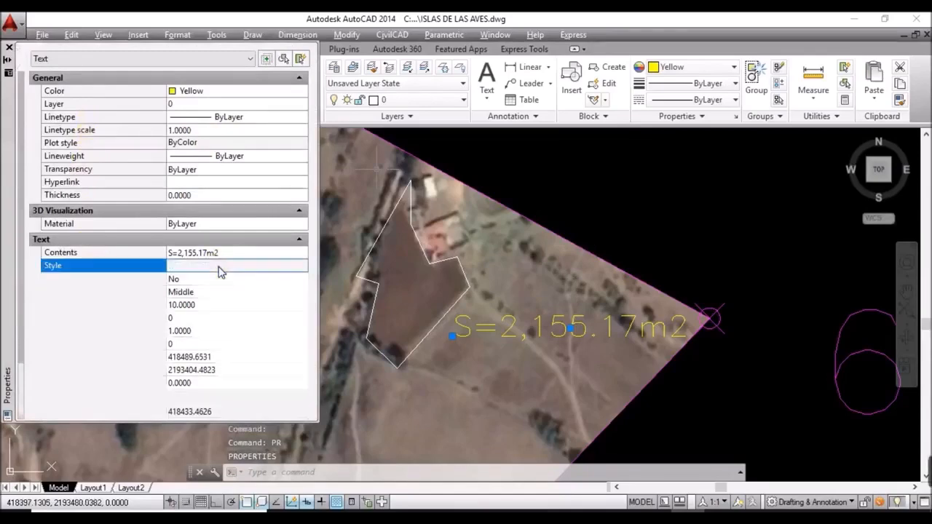
click(223, 270)
click(212, 277)
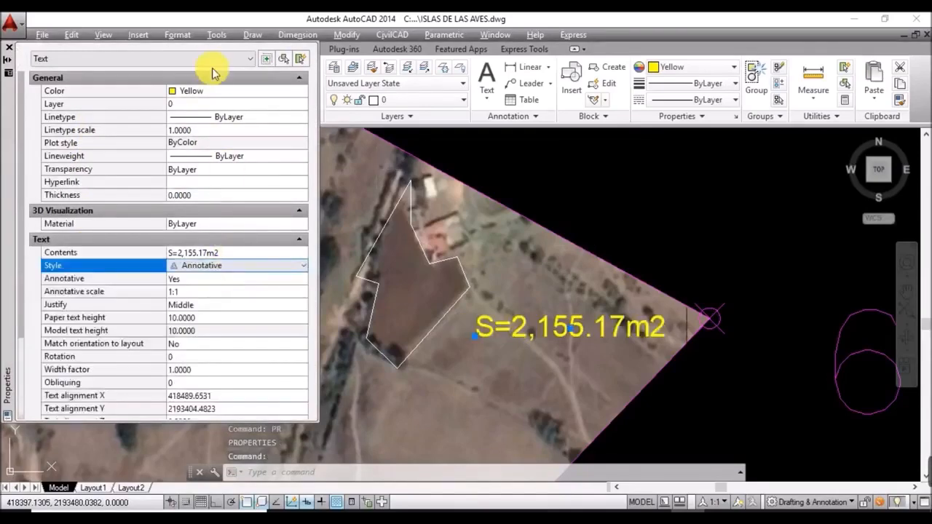
click(213, 91)
click(216, 92)
click(212, 117)
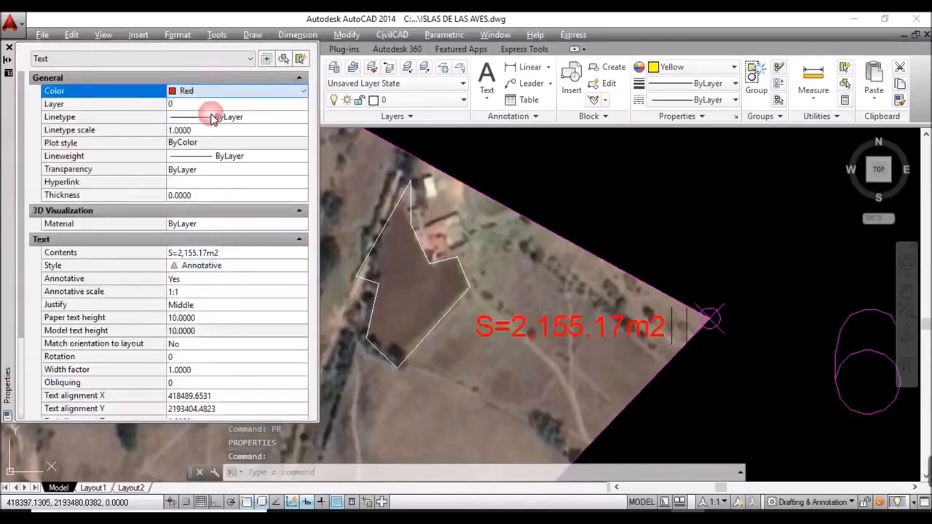
click(8, 48)
key(Escape)
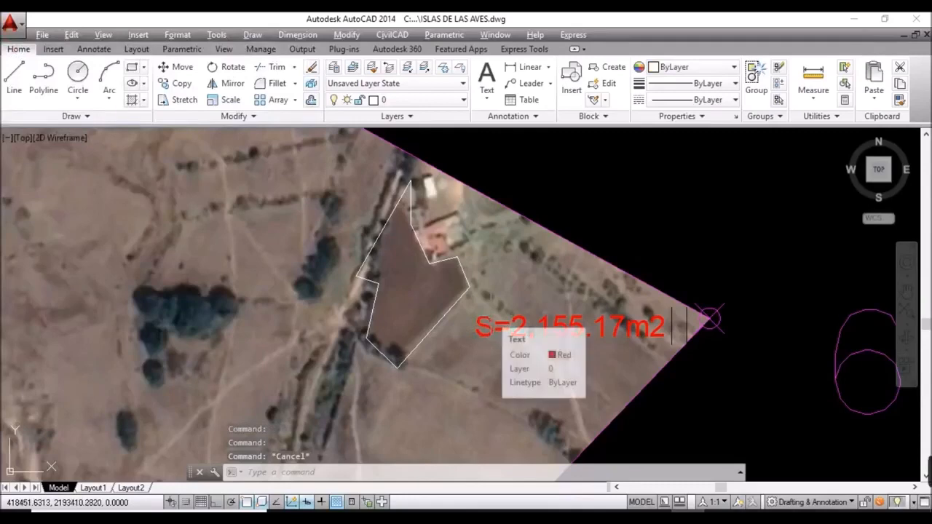
text(H)
key(Return)
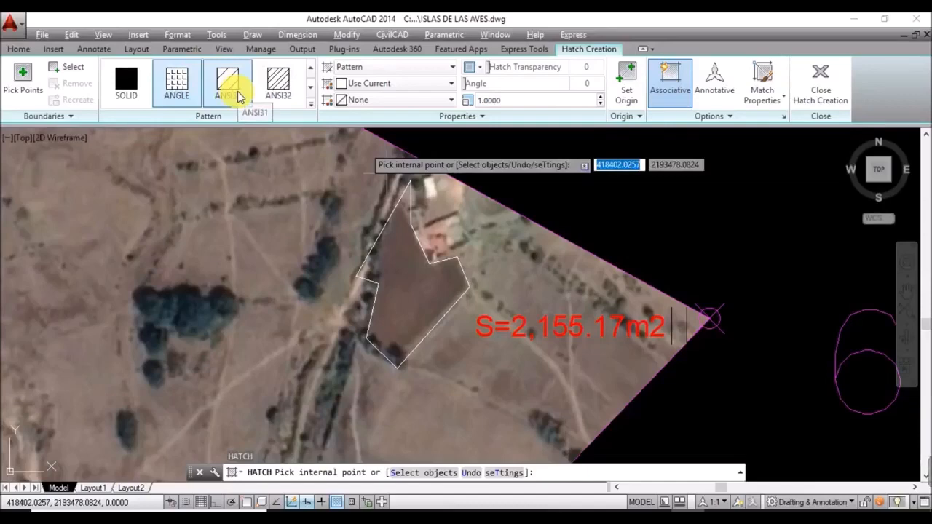
Step: Hatch the traced plot outline with the ANSI31 diagonal-line pattern
click(235, 99)
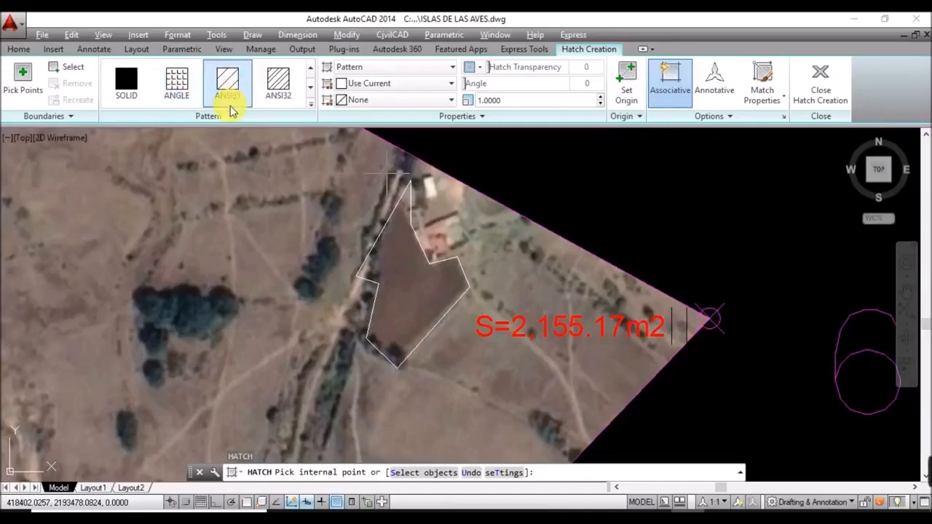
click(52, 72)
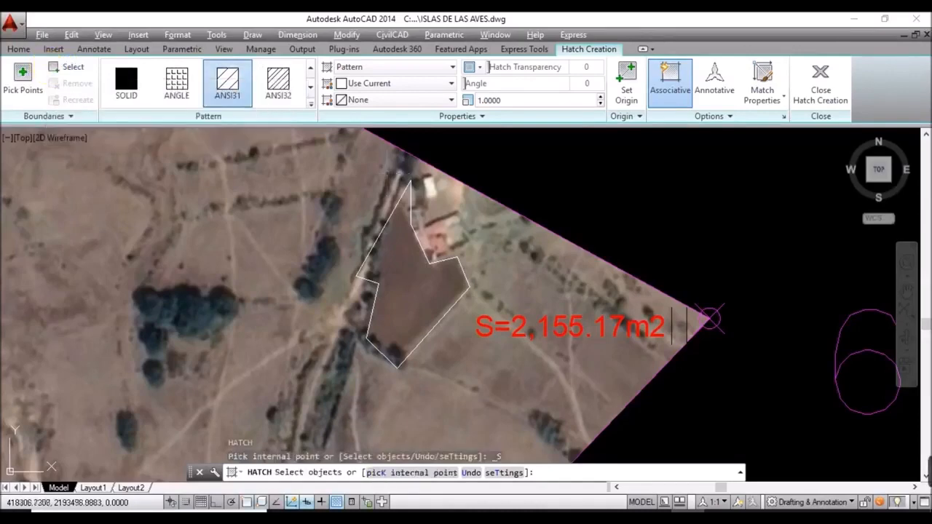
click(375, 246)
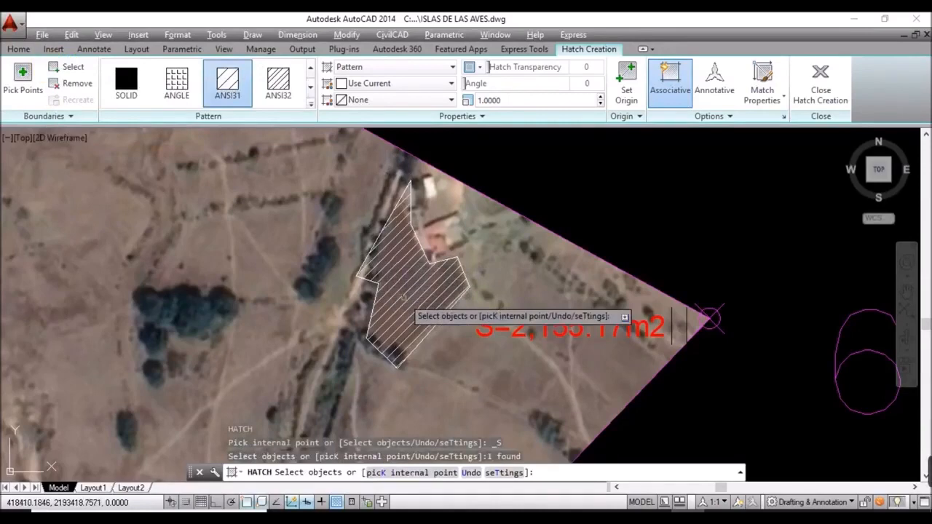
key(Return)
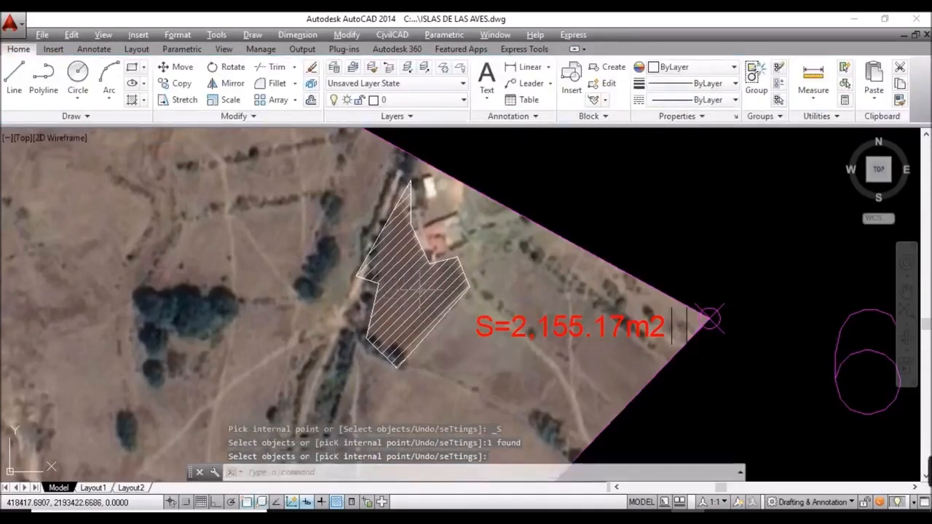
Step: Change the hatch pattern scale to 0.8
click(407, 299)
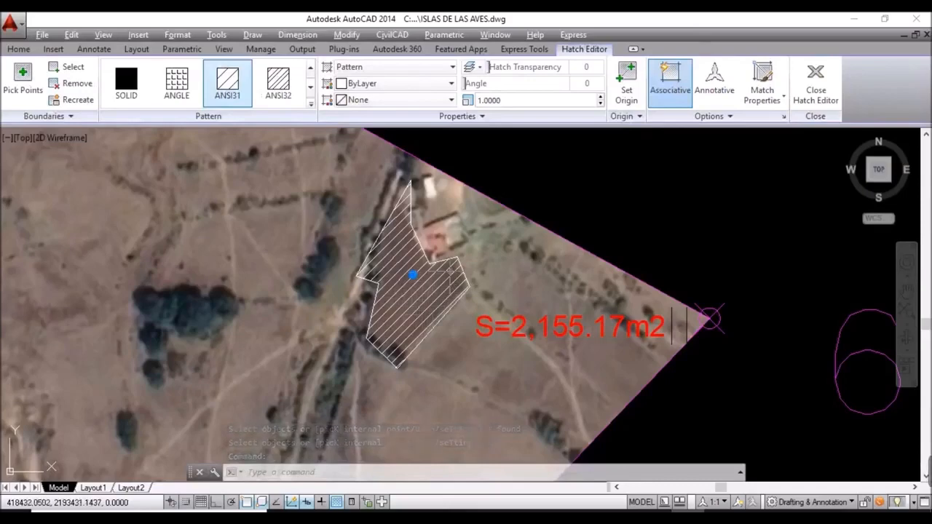
click(518, 104)
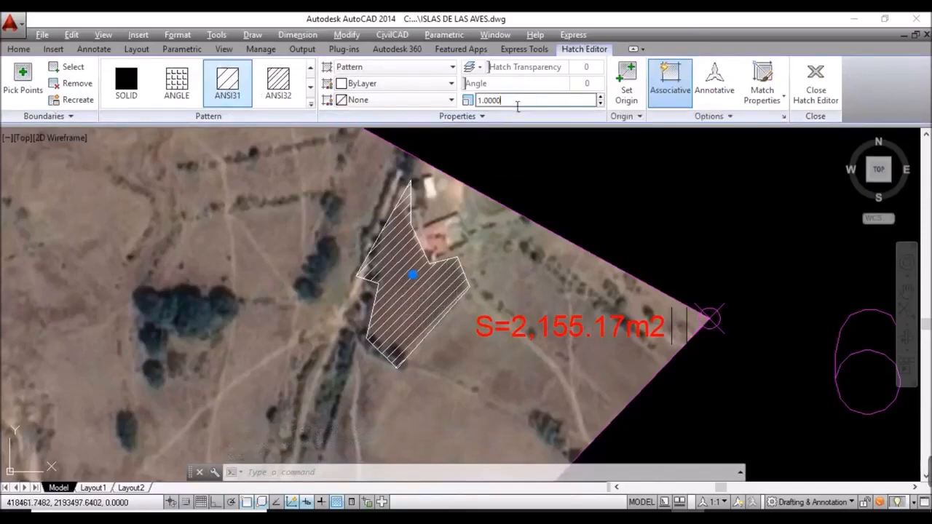
click(517, 106)
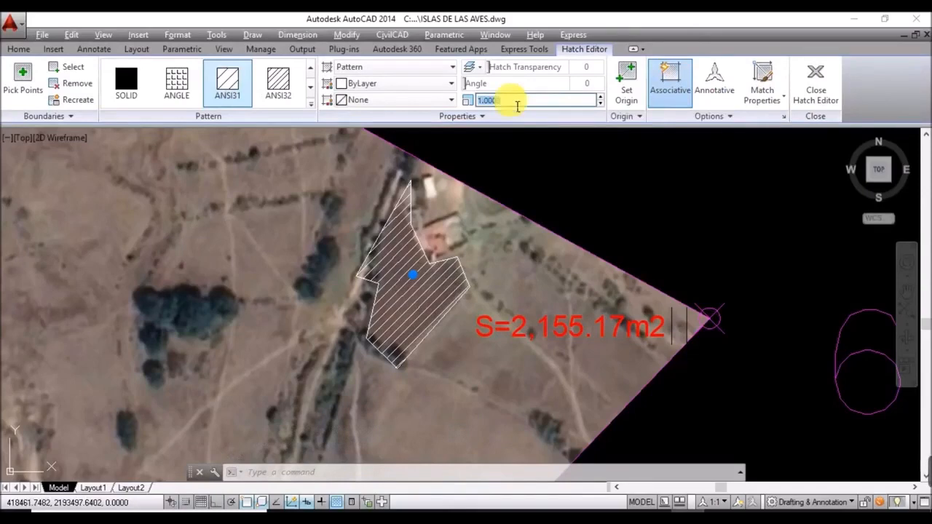
key(Return)
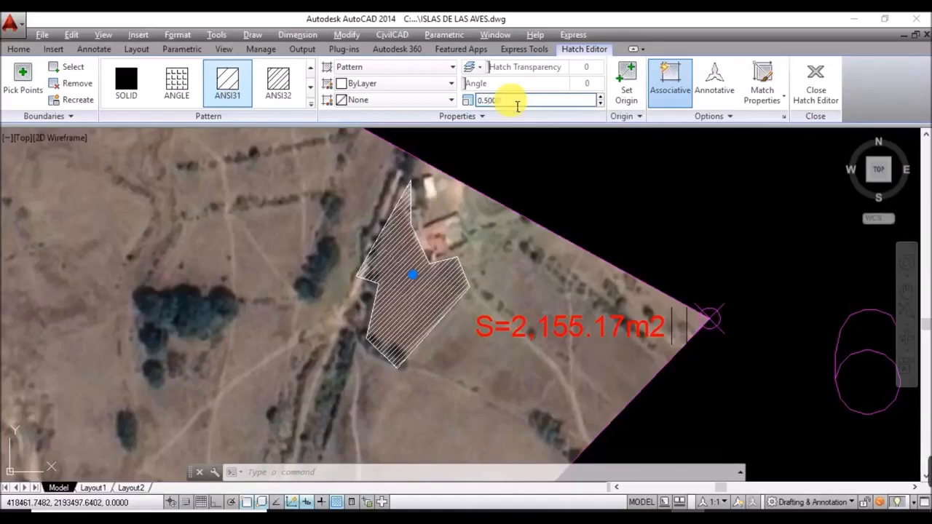
click(518, 106)
text(8)
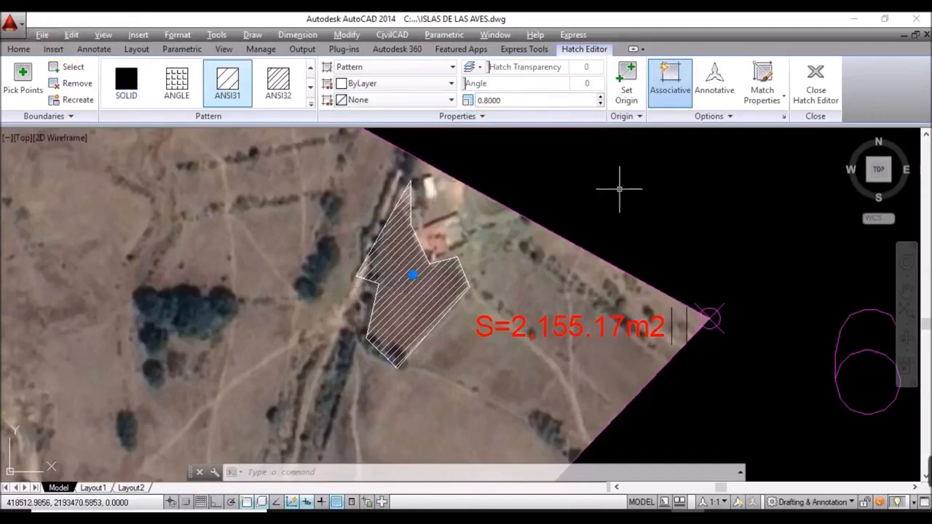
Step: Close the Hatch Editor and set the hatch's colour to Red through Properties (PR)
click(819, 93)
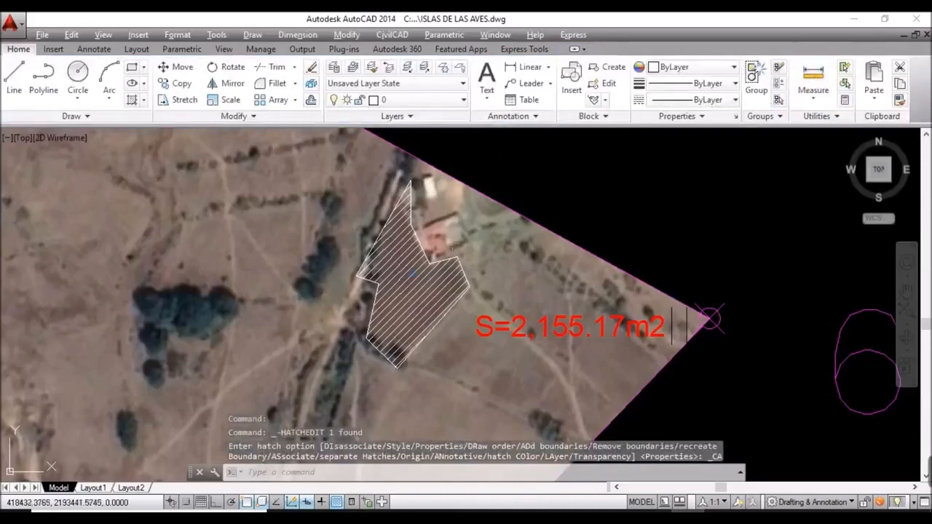
click(413, 273)
text(P)
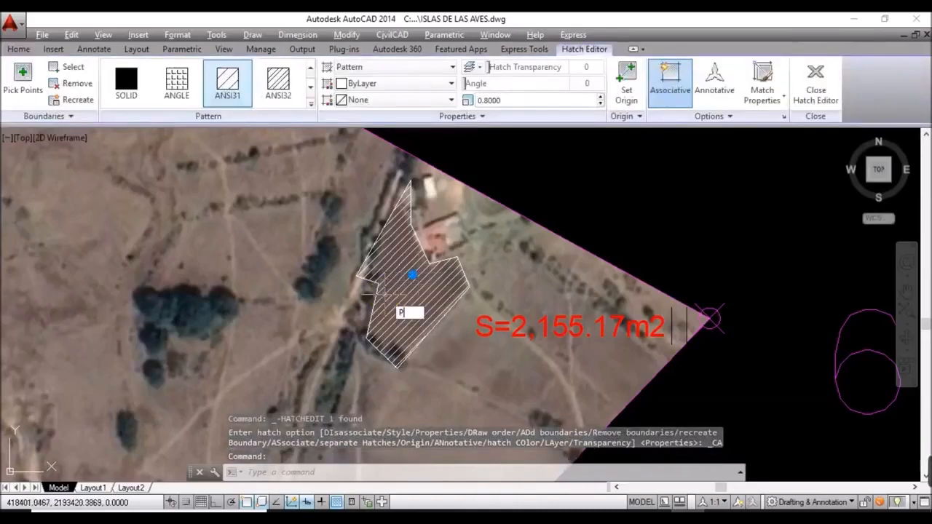
text(R)
key(Return)
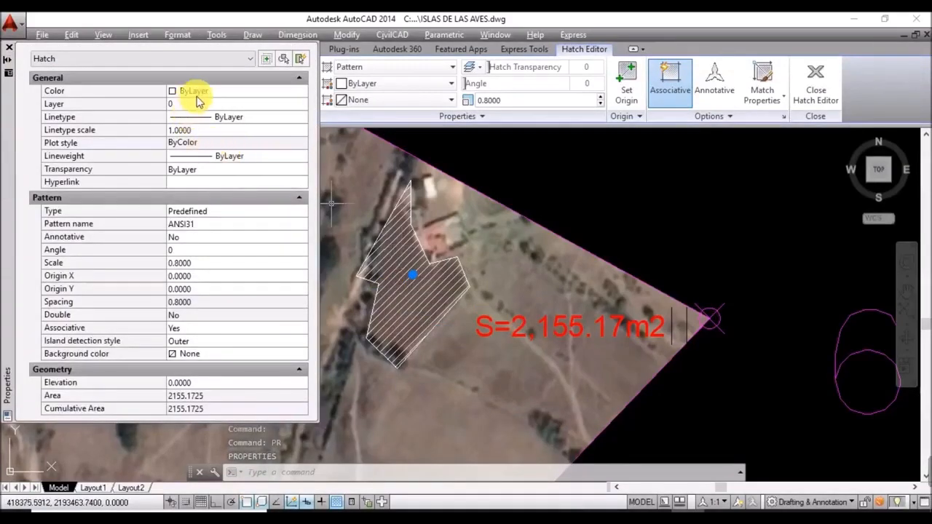
click(205, 93)
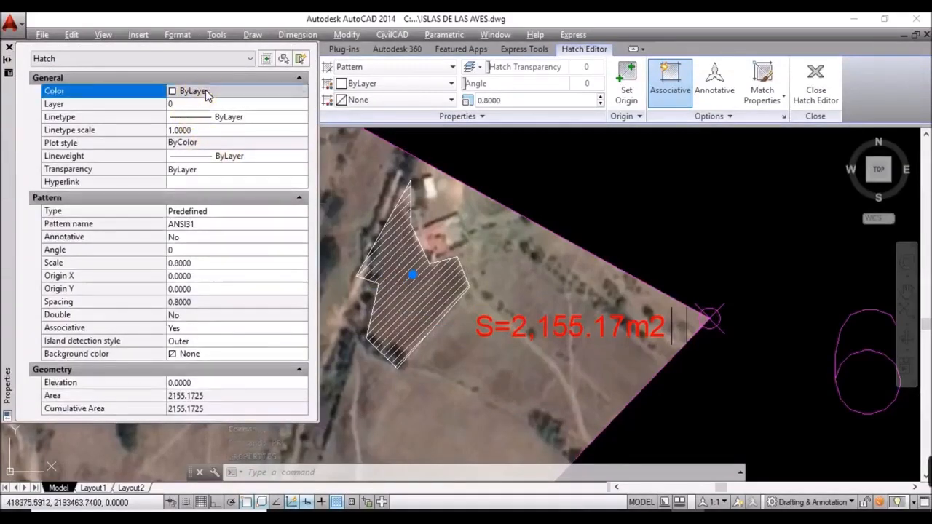
click(207, 92)
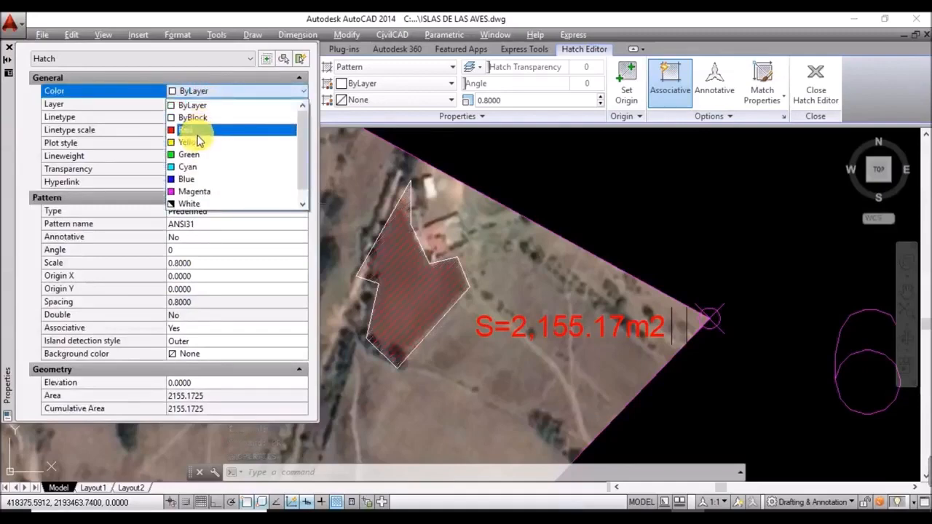
click(185, 129)
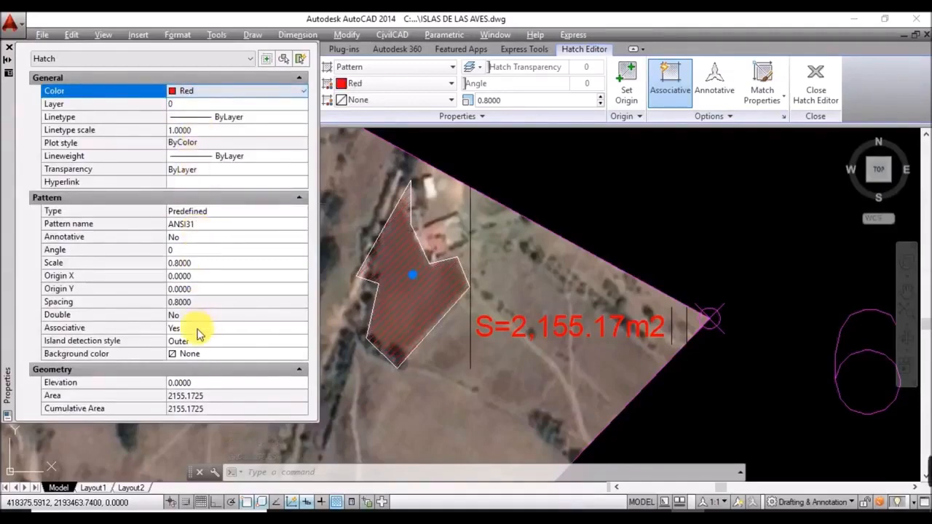
Step: Add the traced plot outline to the selection, set both to Red, and close Properties
click(415, 234)
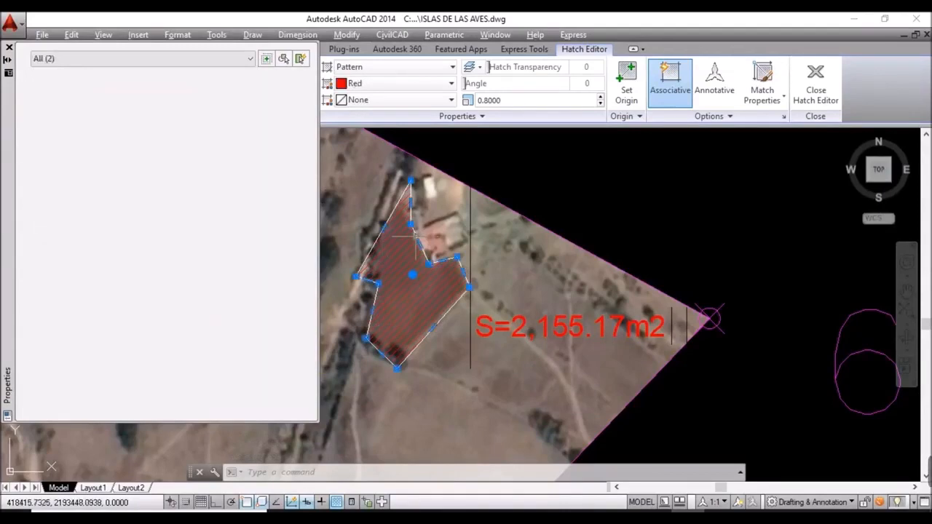
click(206, 91)
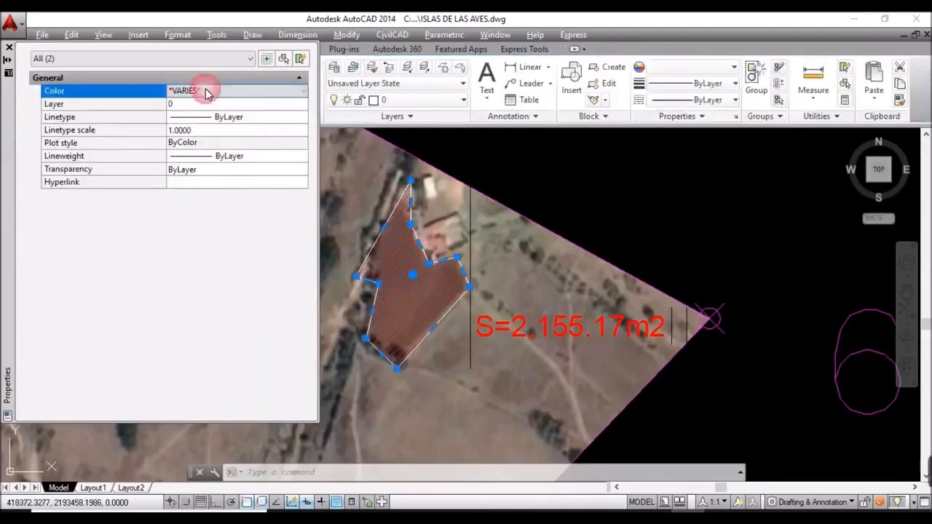
click(207, 91)
click(206, 103)
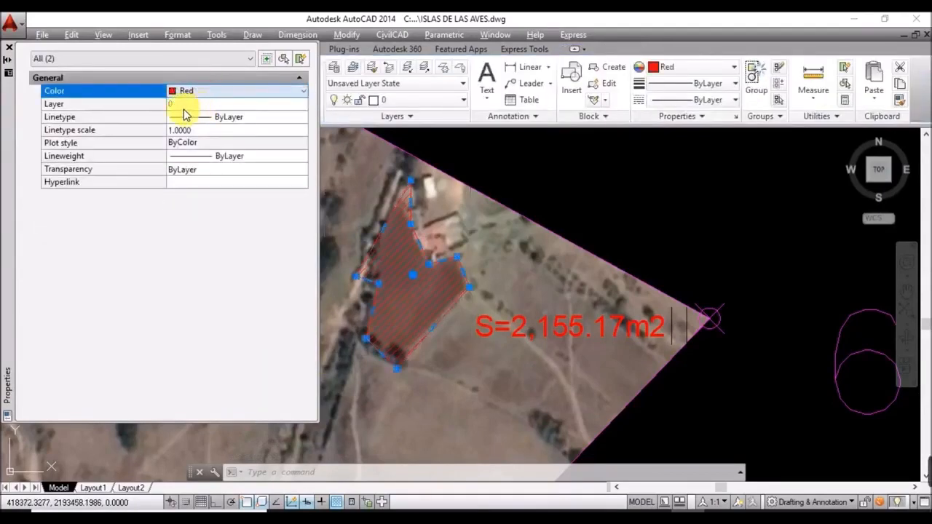
click(9, 47)
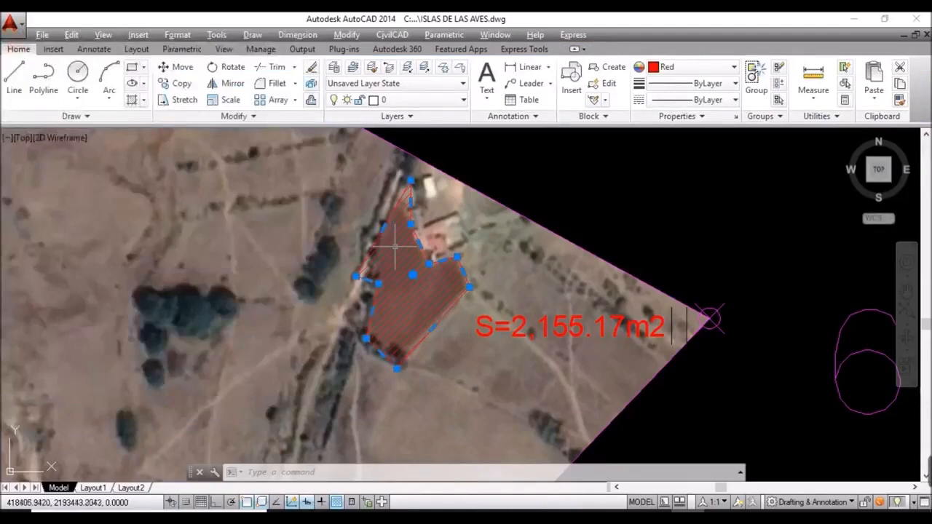
key(Escape)
scroll(408, 249, down, 3)
scroll(458, 295, down, 3)
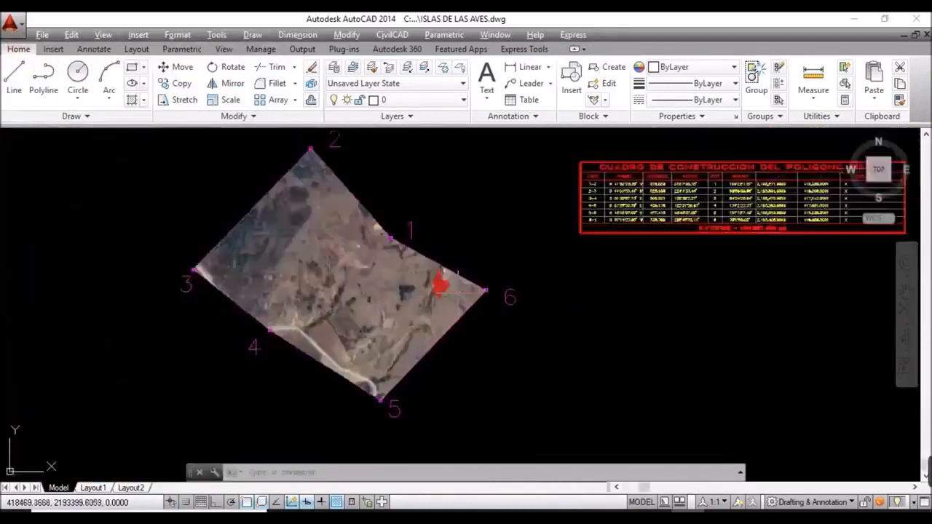
scroll(455, 288, up, 5)
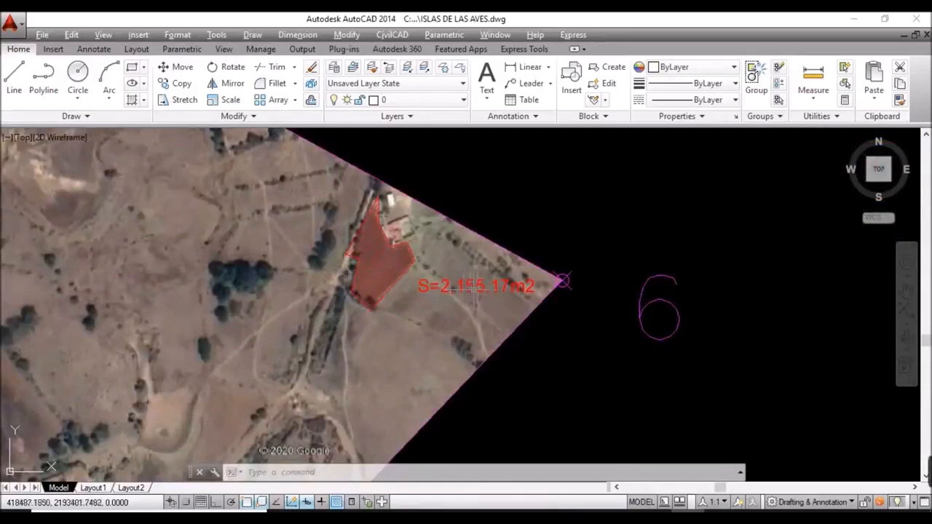
mouse_move(480, 287)
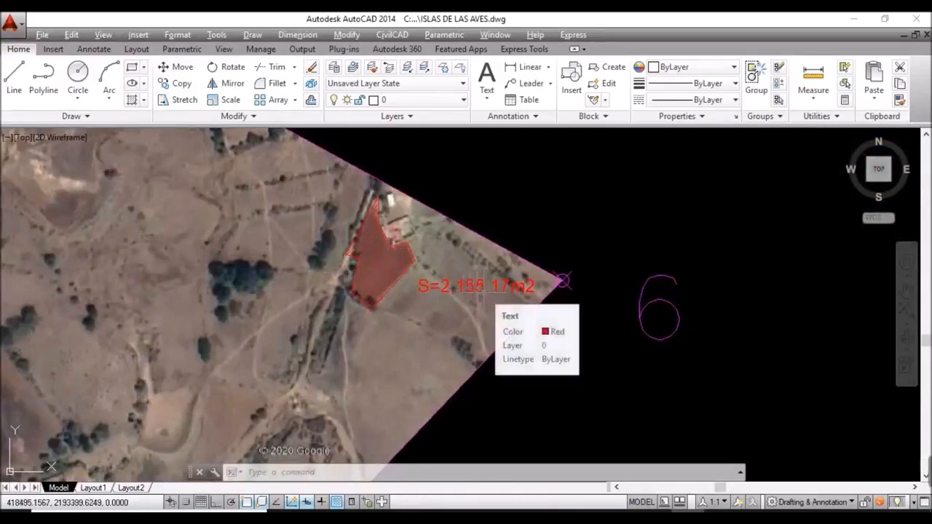
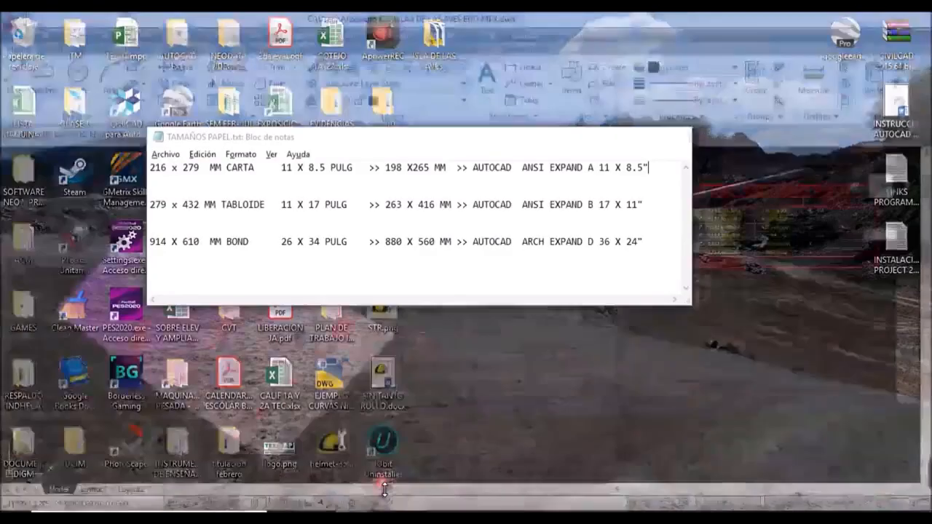
Step: Review the paper size notes: 216 x 279 mm CARTA (11 x 8.5 in), printable 198 x 265 mm
click(378, 484)
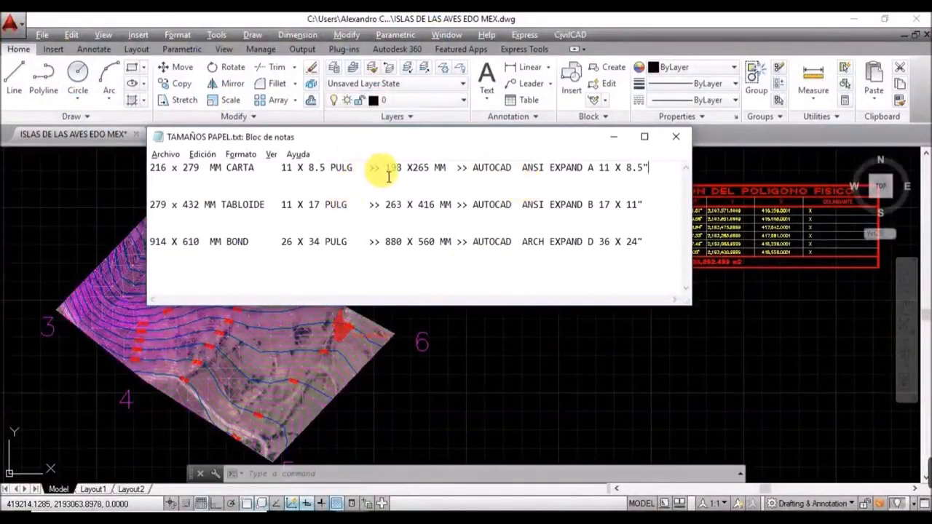
drag(381, 169, 145, 169)
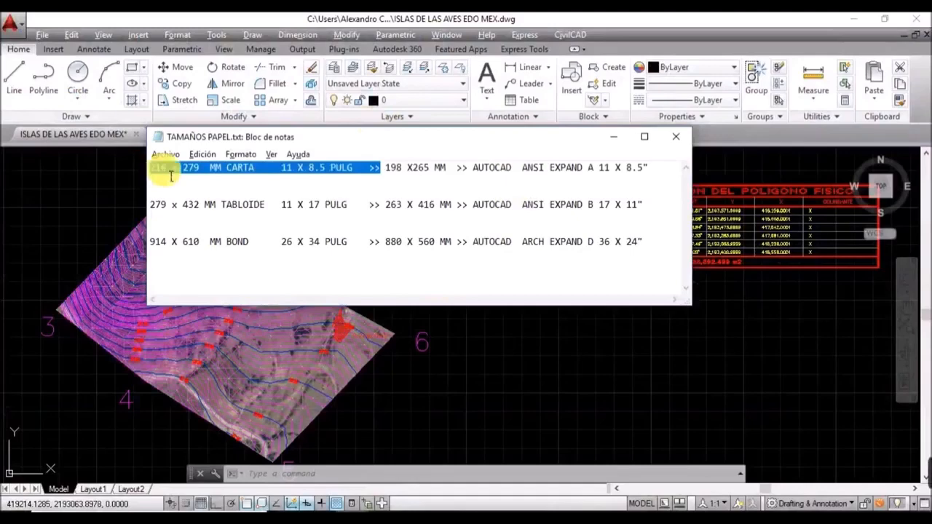
click(222, 172)
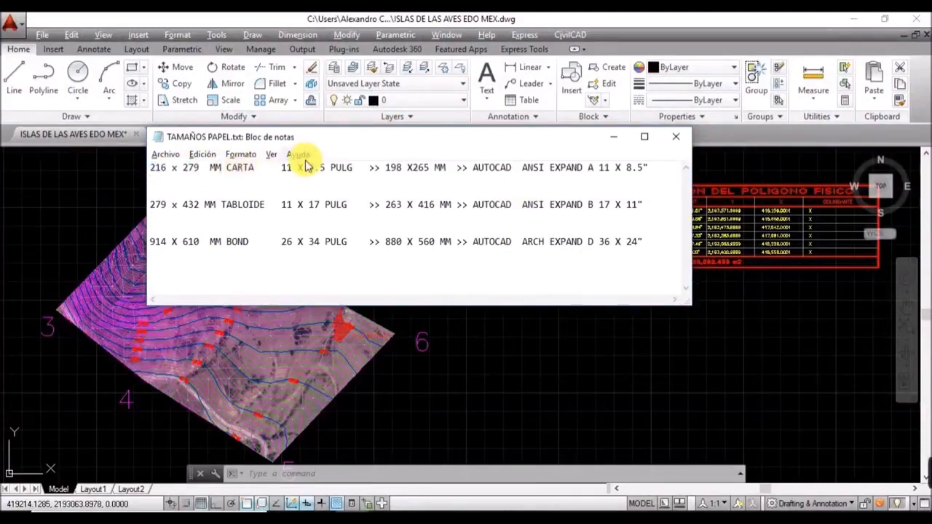
drag(280, 171, 359, 173)
click(358, 169)
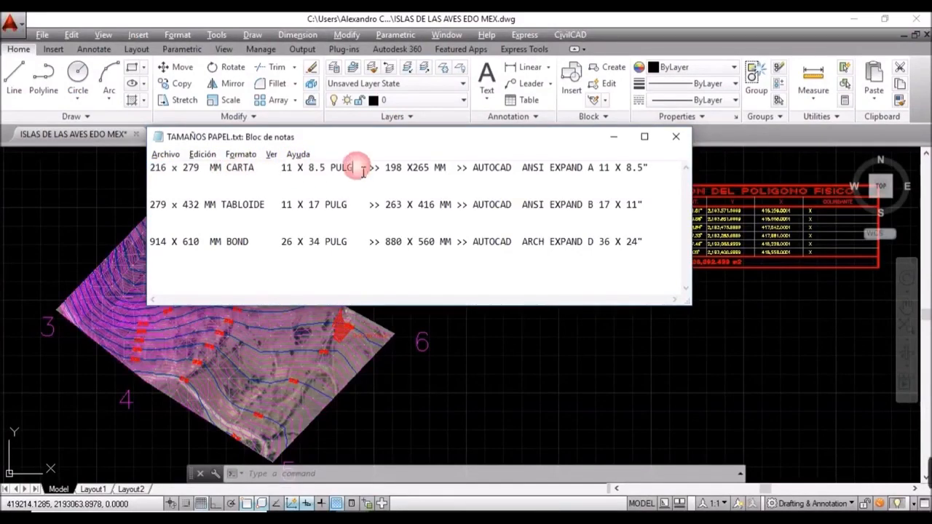
key(shift+Down)
drag(357, 169, 124, 171)
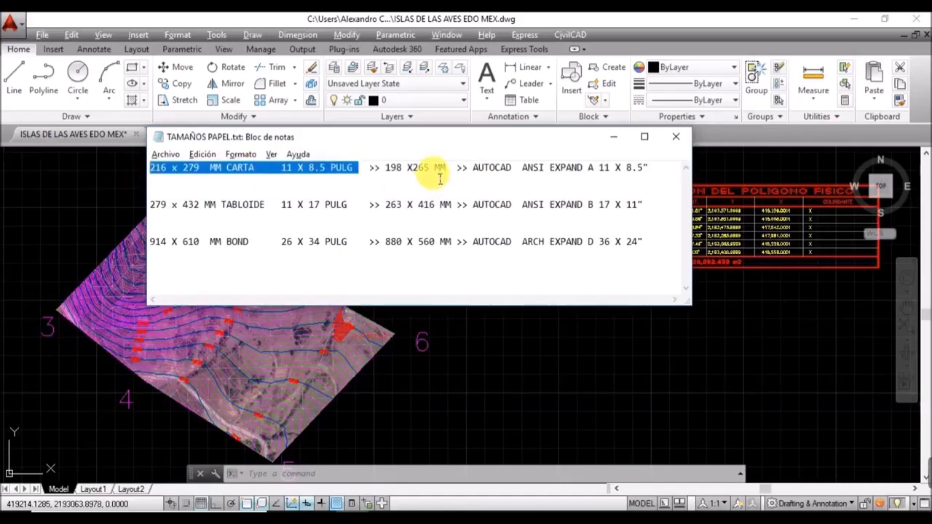
click(393, 171)
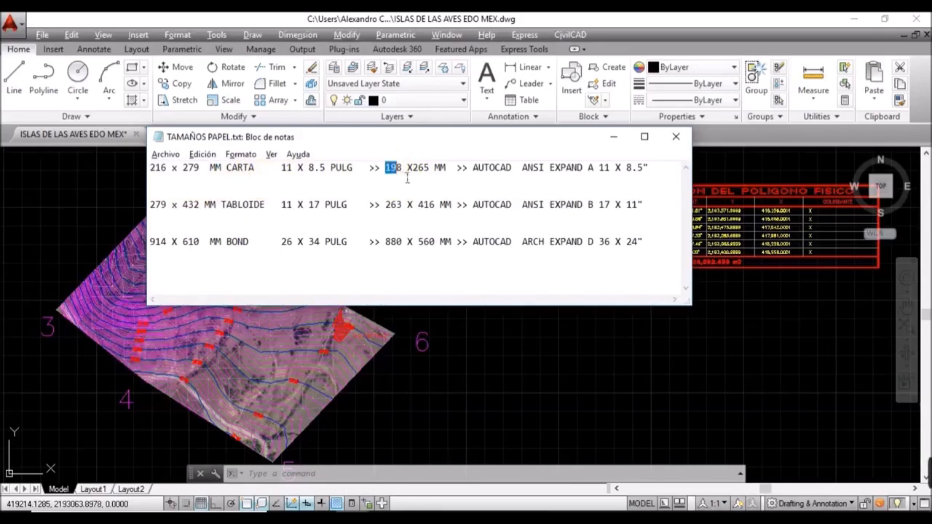
drag(408, 178, 450, 167)
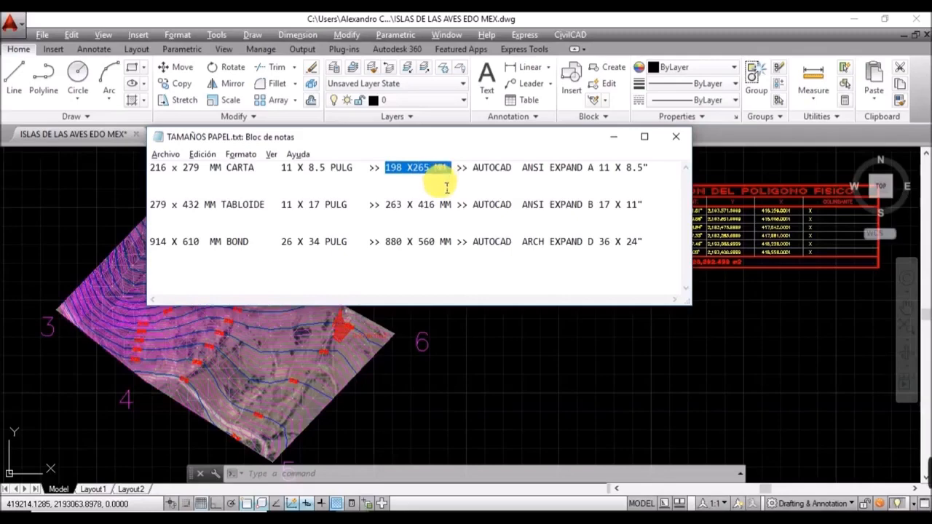
click(474, 169)
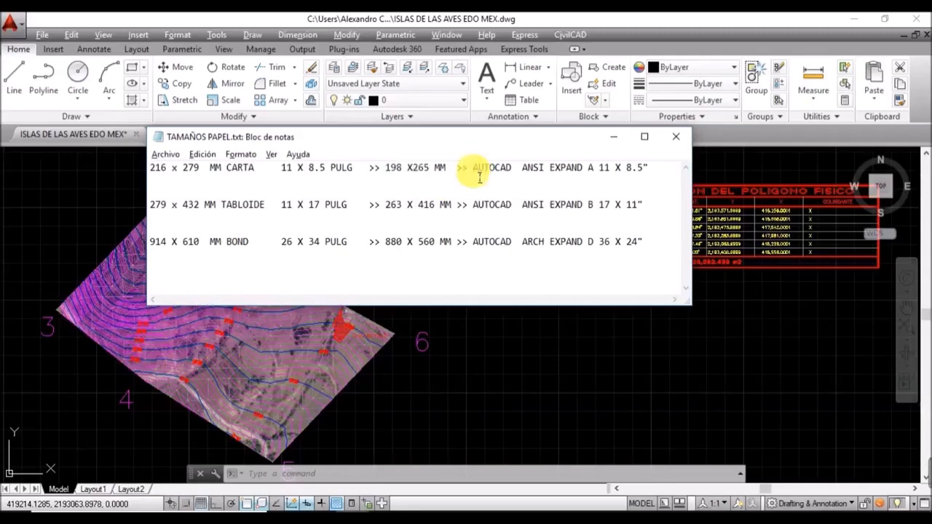
drag(479, 178, 525, 184)
drag(619, 184, 654, 174)
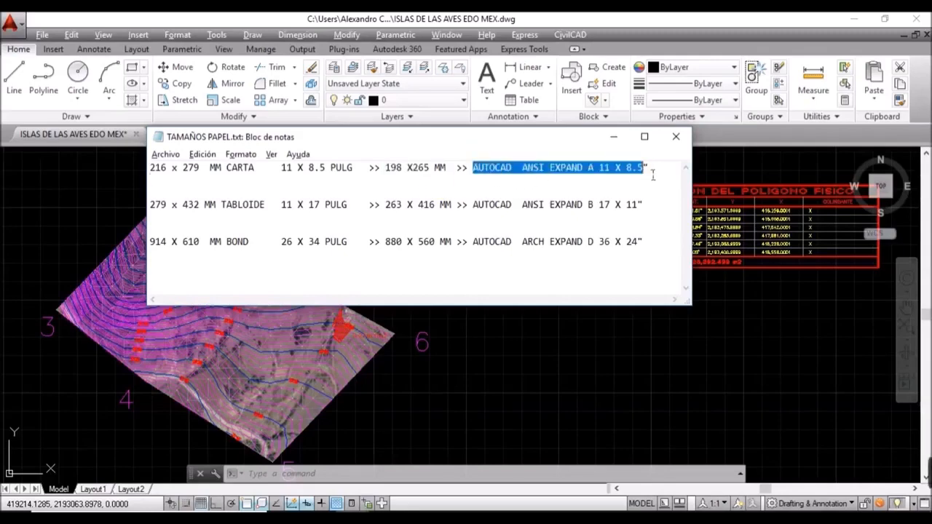
click(597, 177)
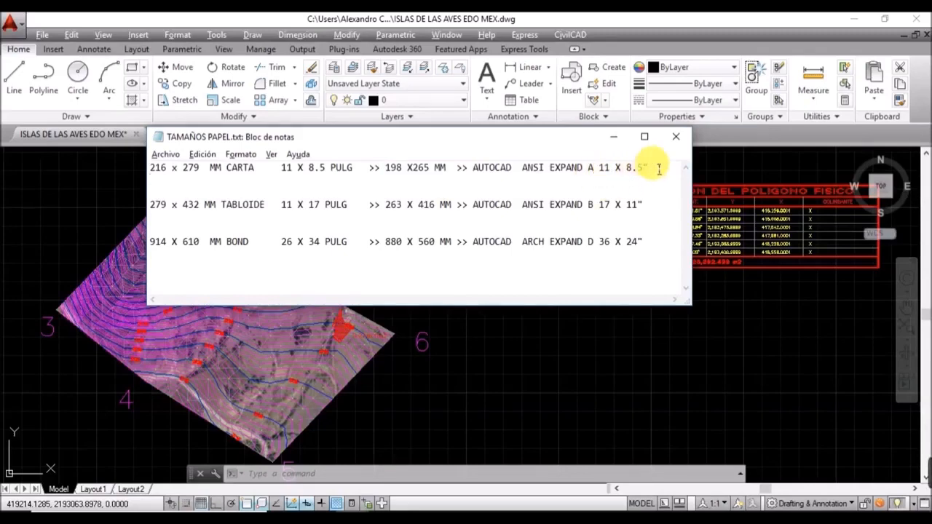
click(614, 137)
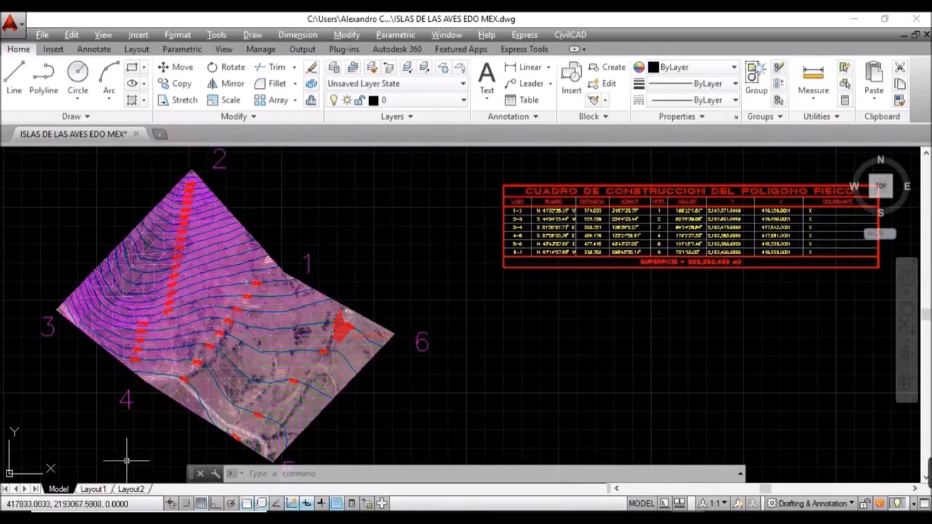
Step: Turn off Display printable area and Display paper background in Options (OP) and apply
text(op)
key(Return)
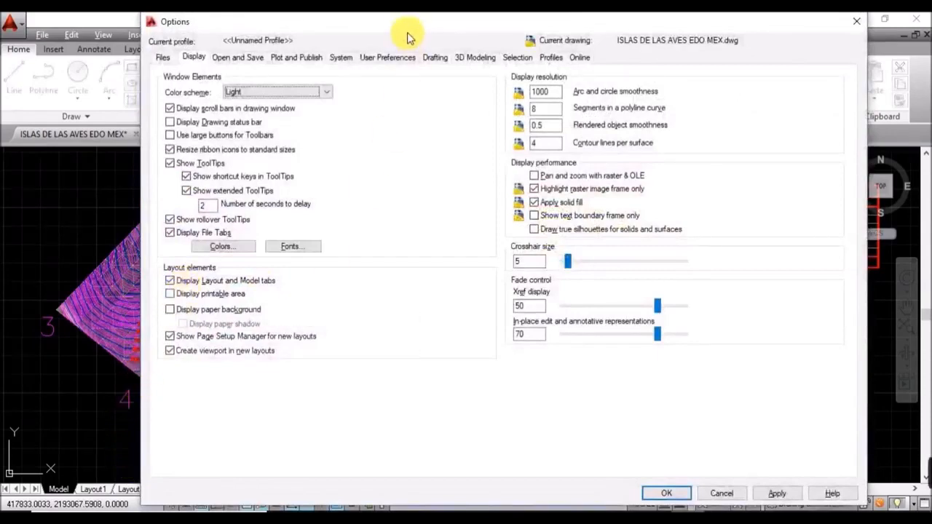
drag(412, 27, 459, 35)
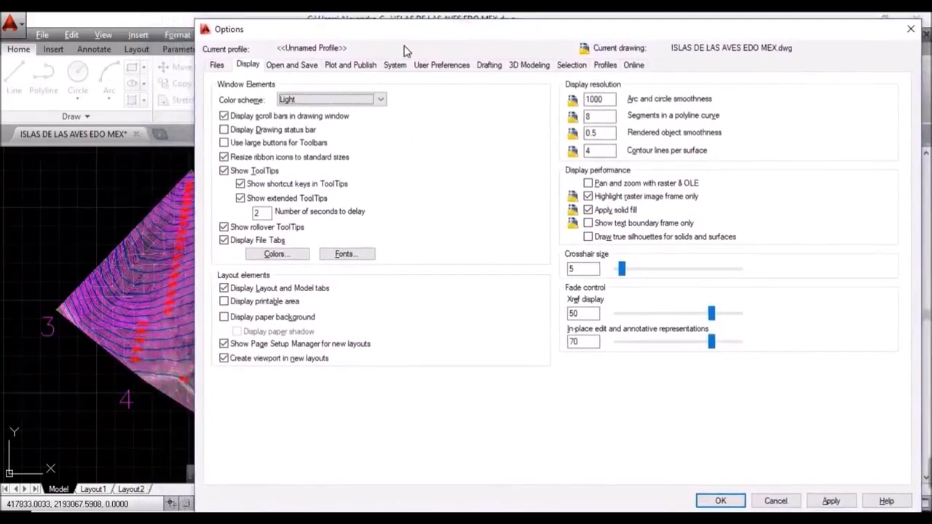
click(218, 65)
click(247, 64)
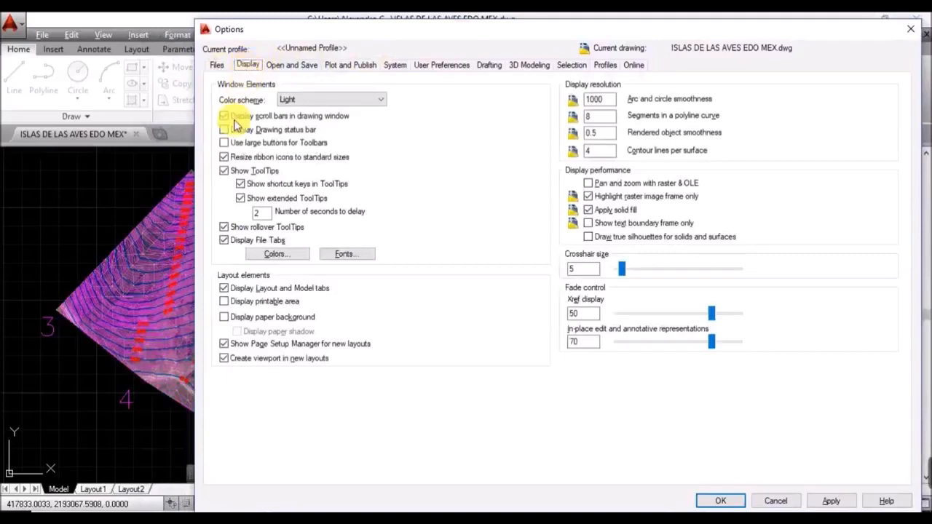
click(224, 301)
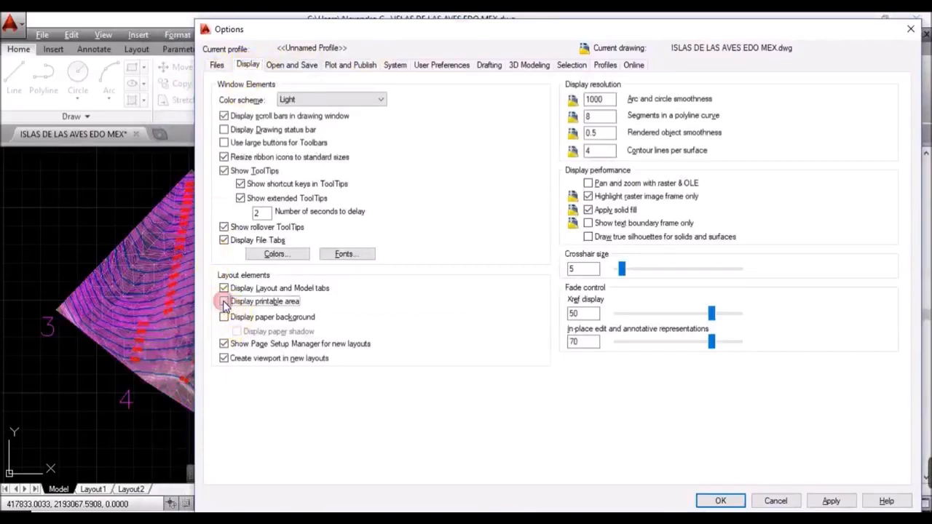
click(225, 317)
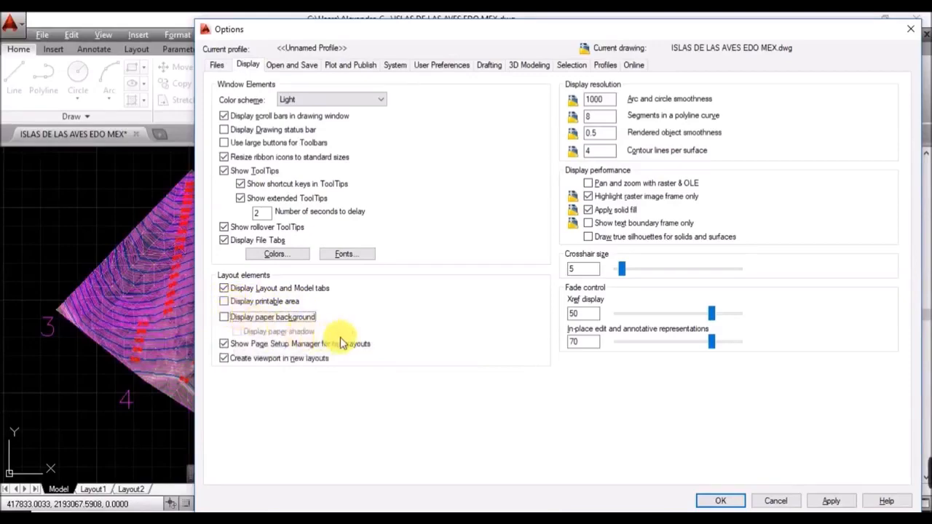
click(831, 502)
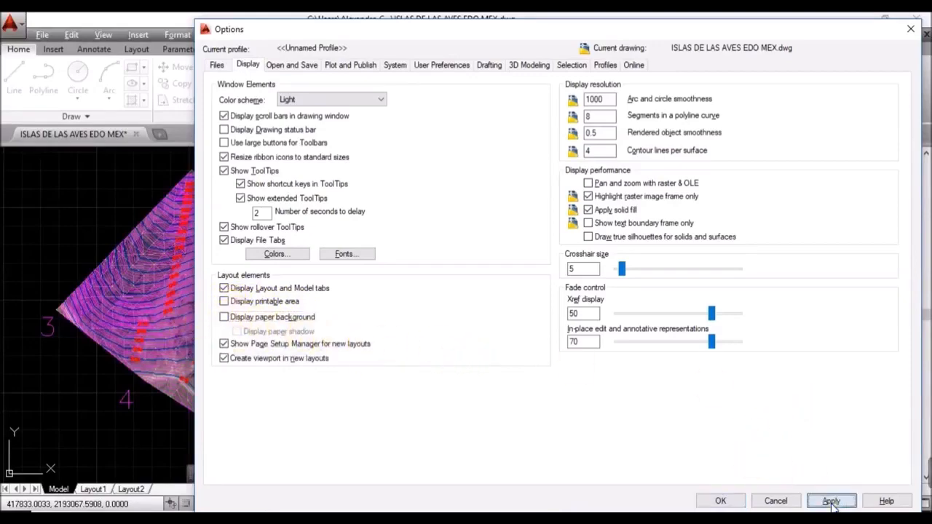
click(721, 503)
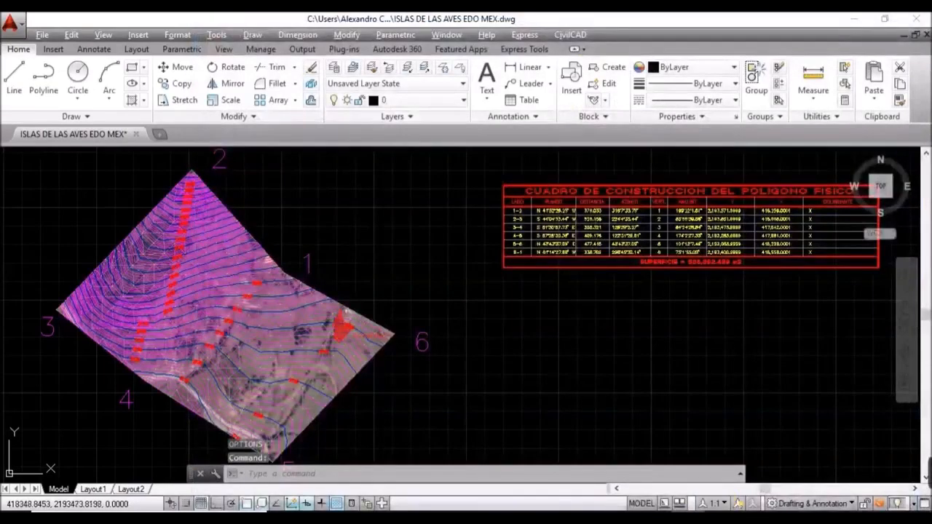
Step: Switch to Layout1 and erase its default viewport with a crossing selection
click(93, 490)
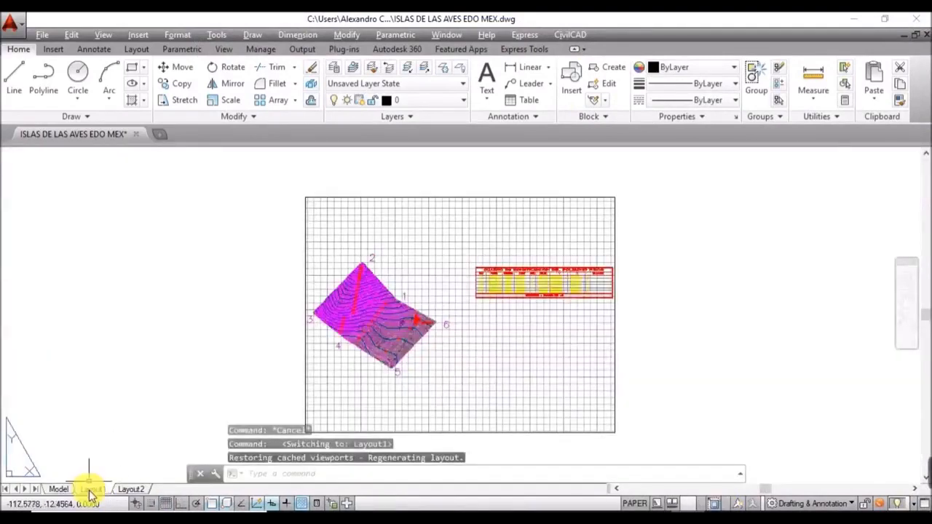
middle_drag(718, 348, 593, 340)
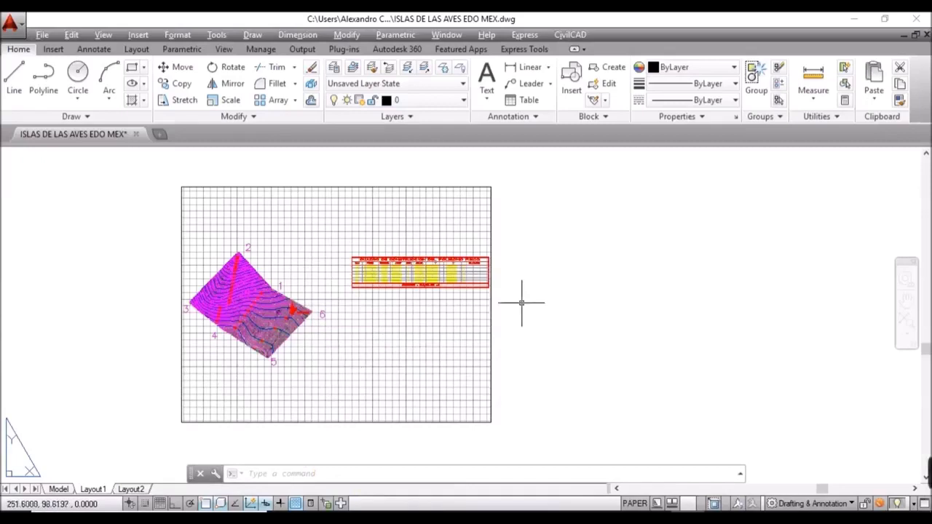
click(523, 226)
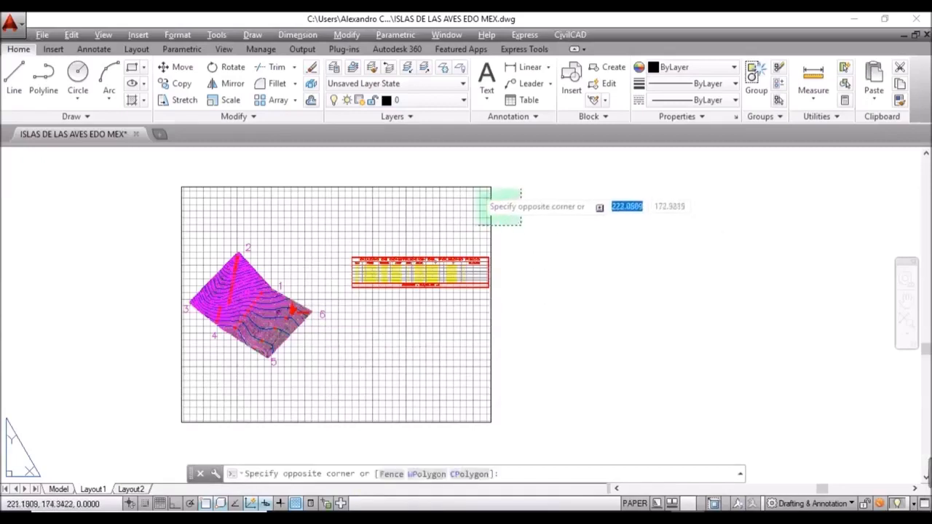
click(455, 174)
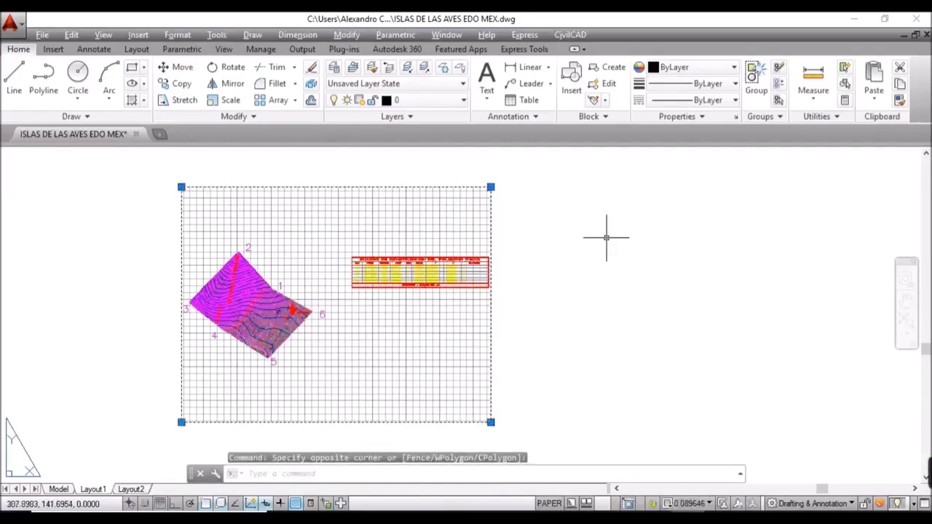
key(Delete)
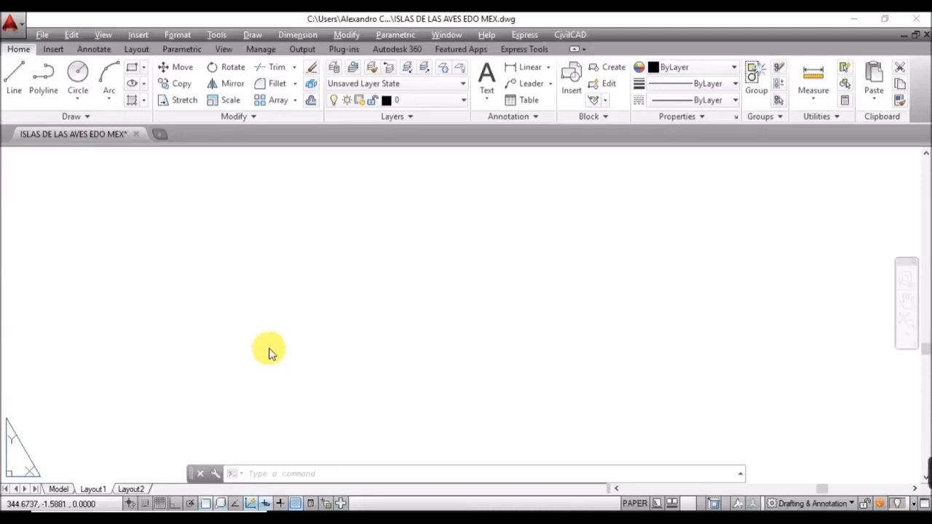
Step: Draw a 265 x 198 rectangle on the Layout1 sheet using the Dimensions option
click(313, 475)
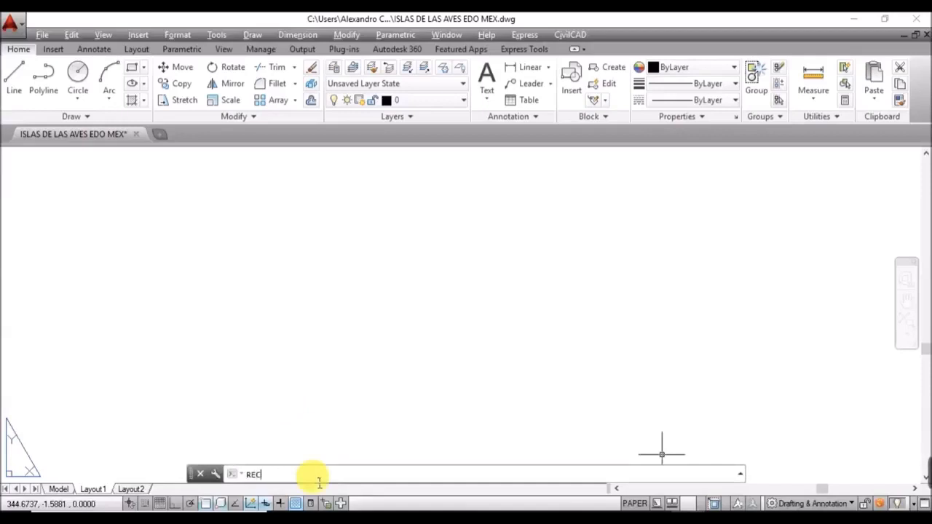
text(REC)
key(Return)
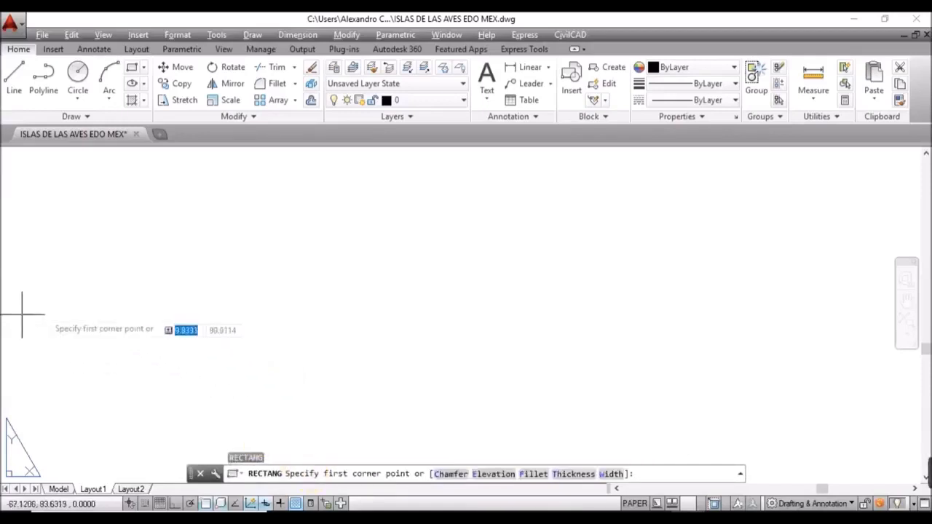
click(309, 272)
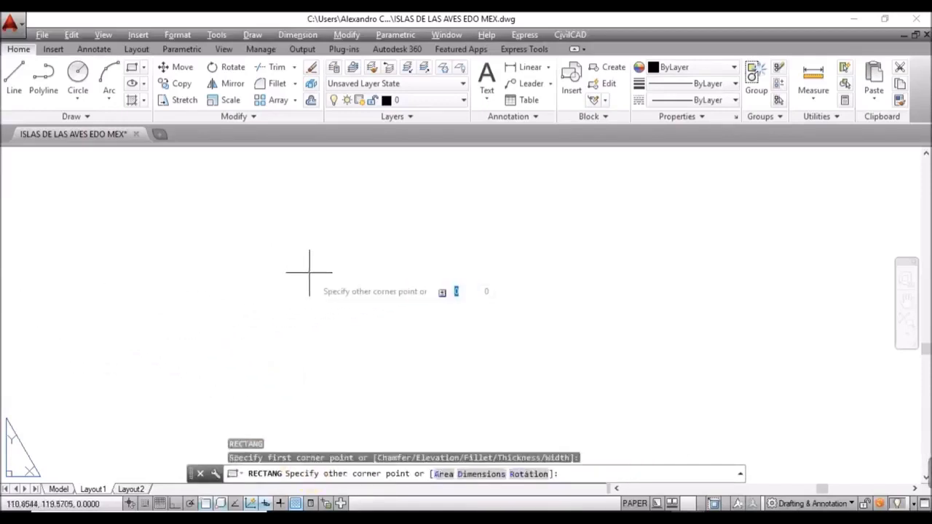
click(480, 474)
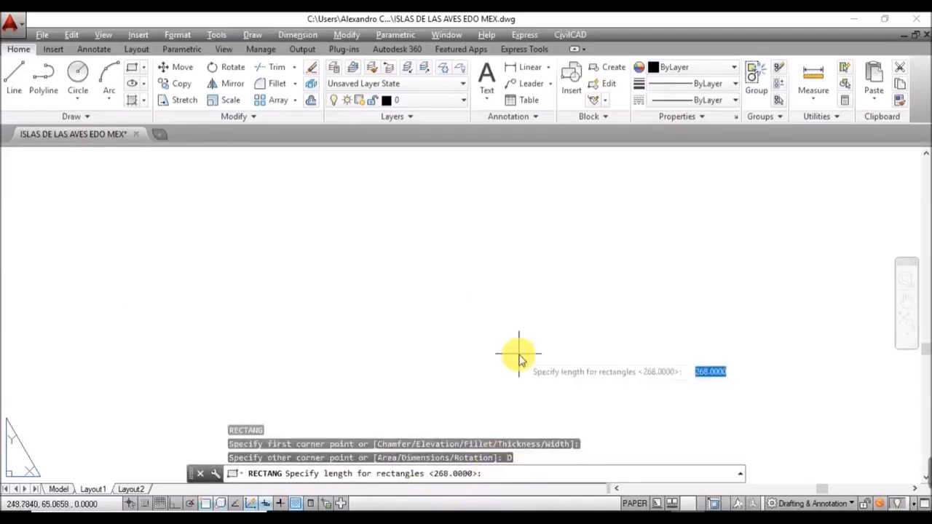
text(265)
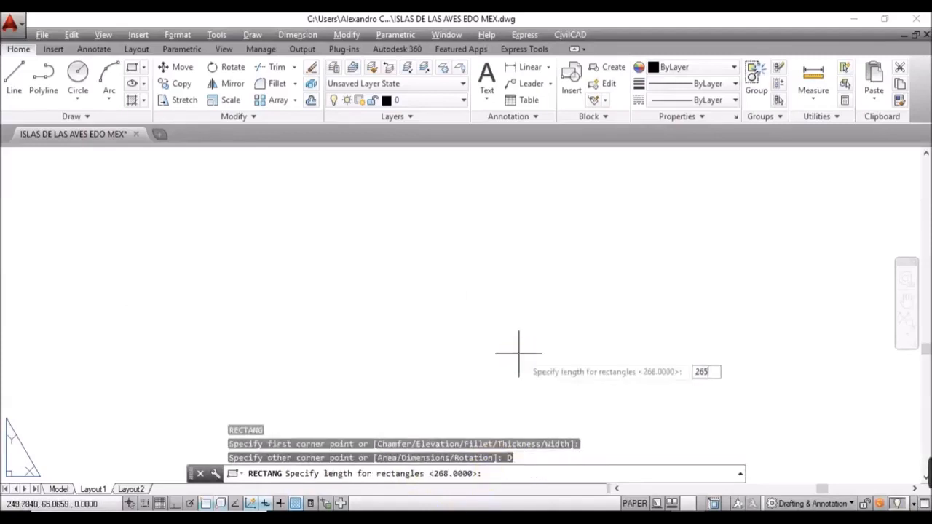
key(Return)
text(198)
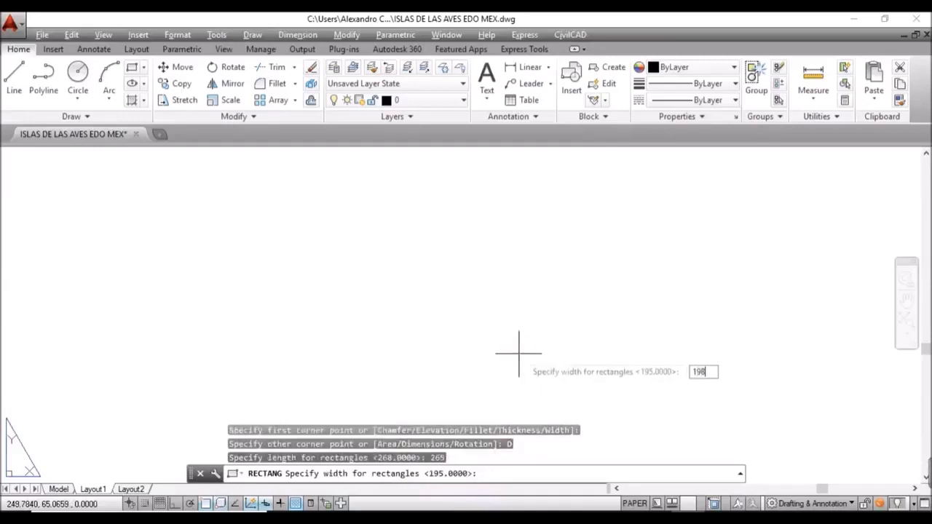
key(Return)
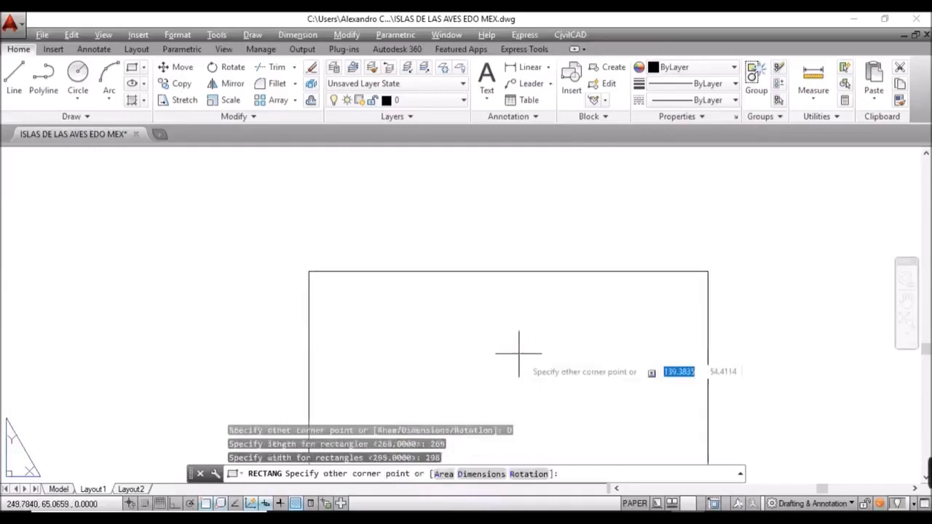
click(482, 317)
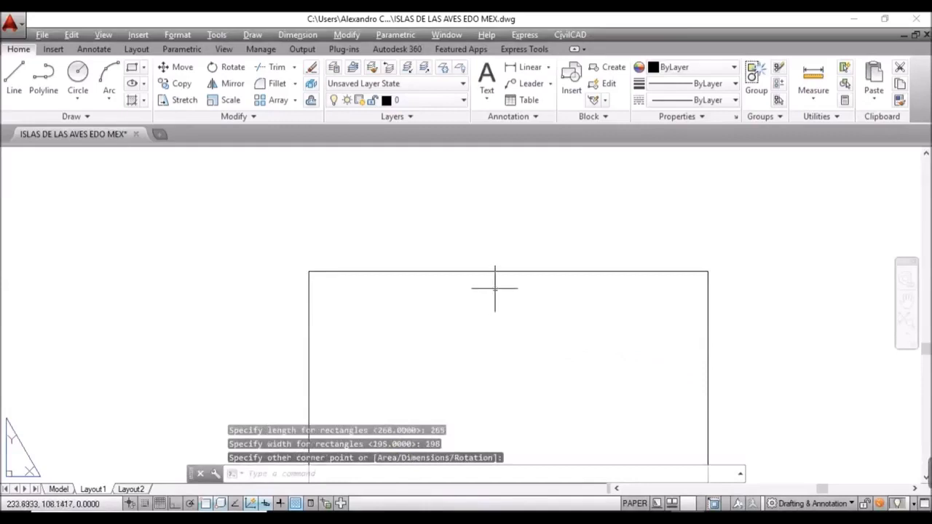
scroll(503, 325, down, 2)
mouse_move(503, 325)
middle_down()
mouse_move(478, 282)
mouse_move(415, 249)
middle_up()
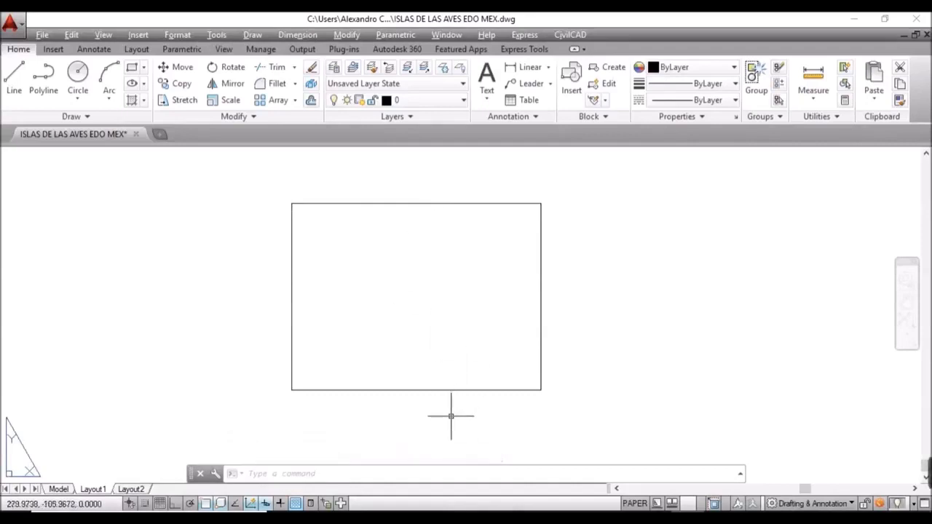
Step: Offset the rectangle 10 units inward to form the inner border
click(451, 416)
text(O)
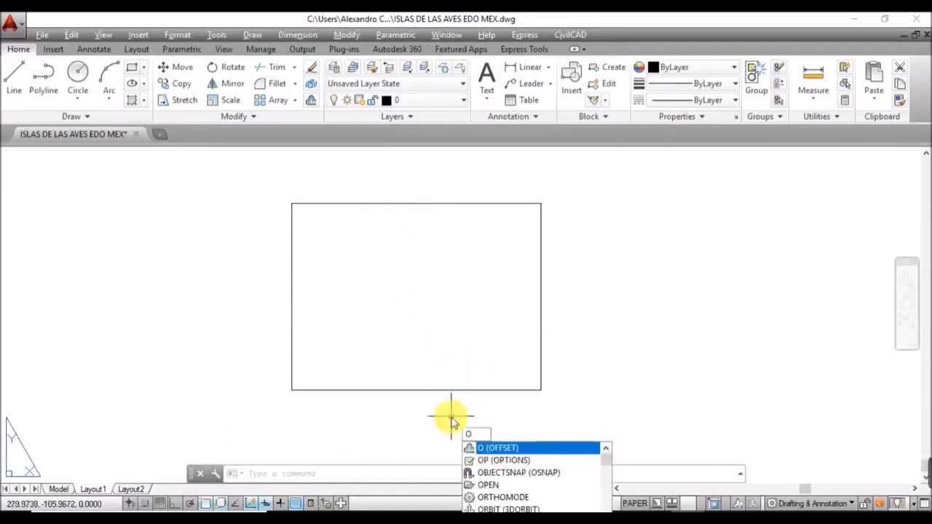
key(Return)
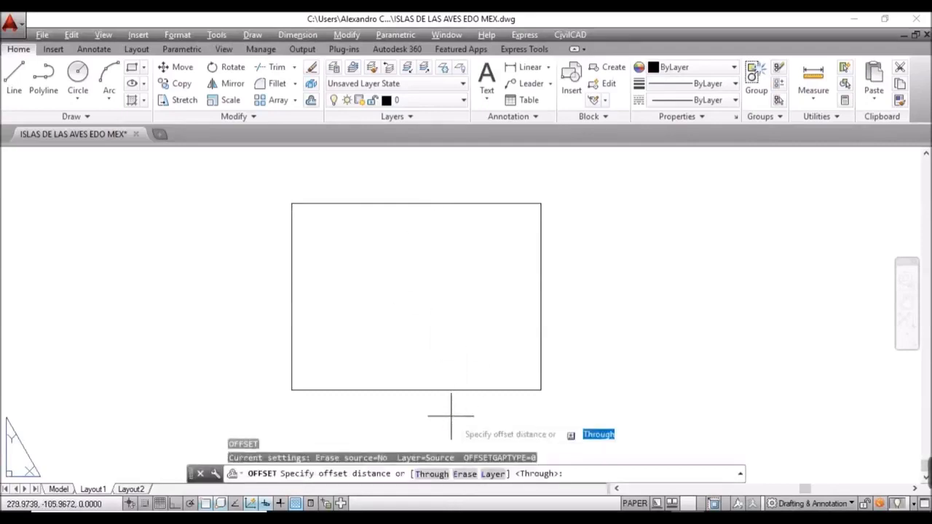
text(10)
key(Return)
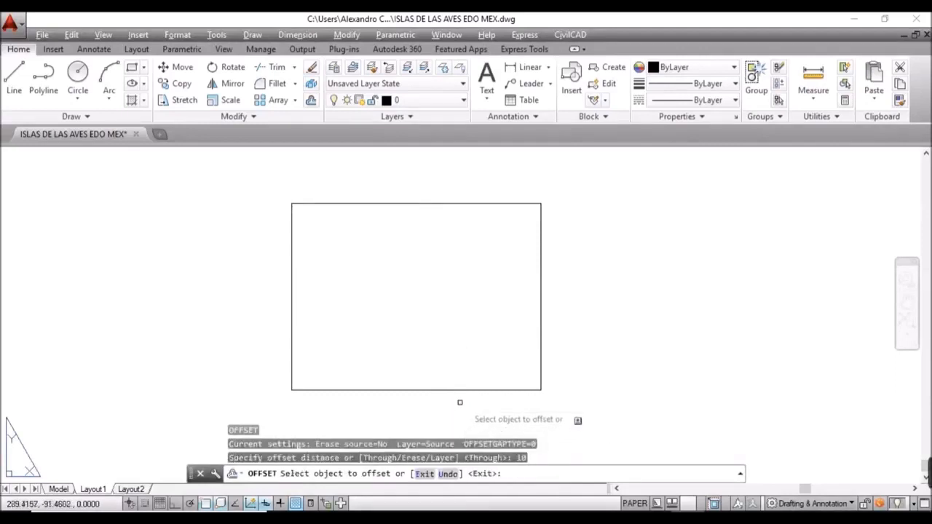
click(469, 390)
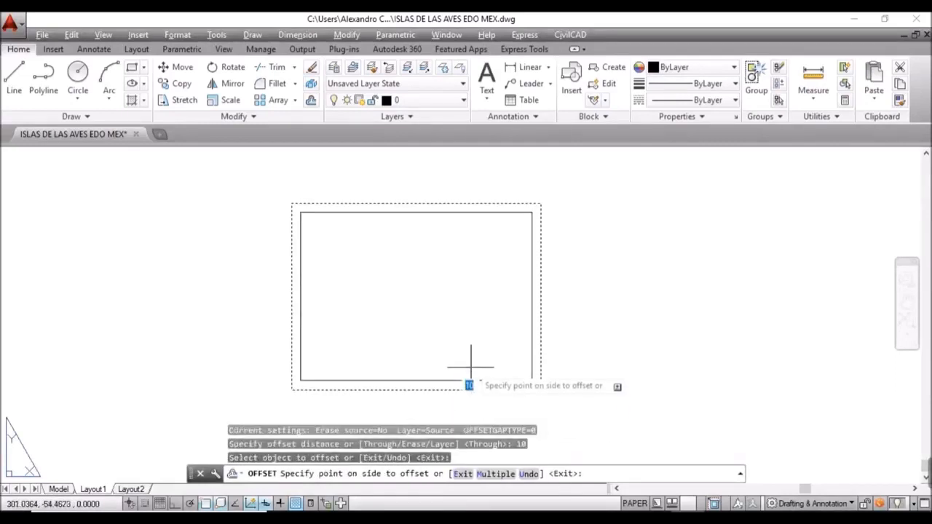
click(470, 368)
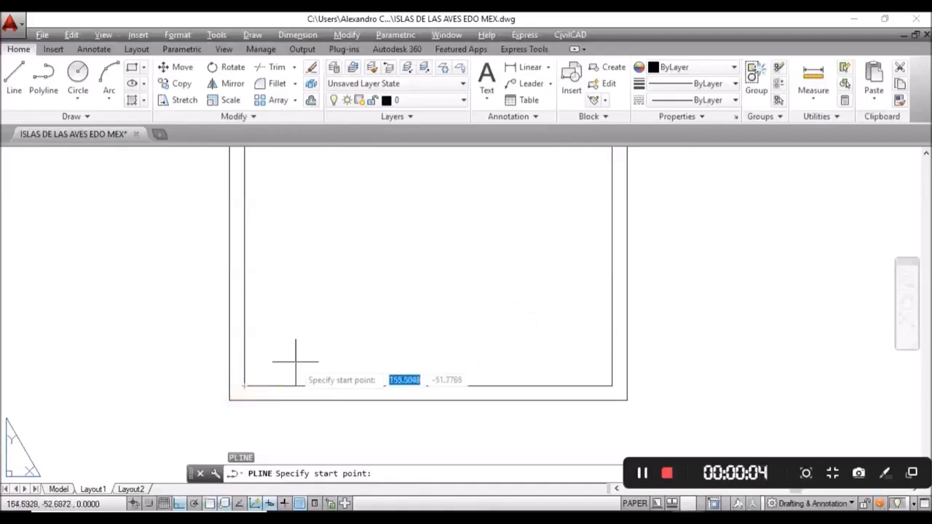
Step: With Ortho on, draw a polyline from the inner lower-left corner up 30, then across
click(244, 386)
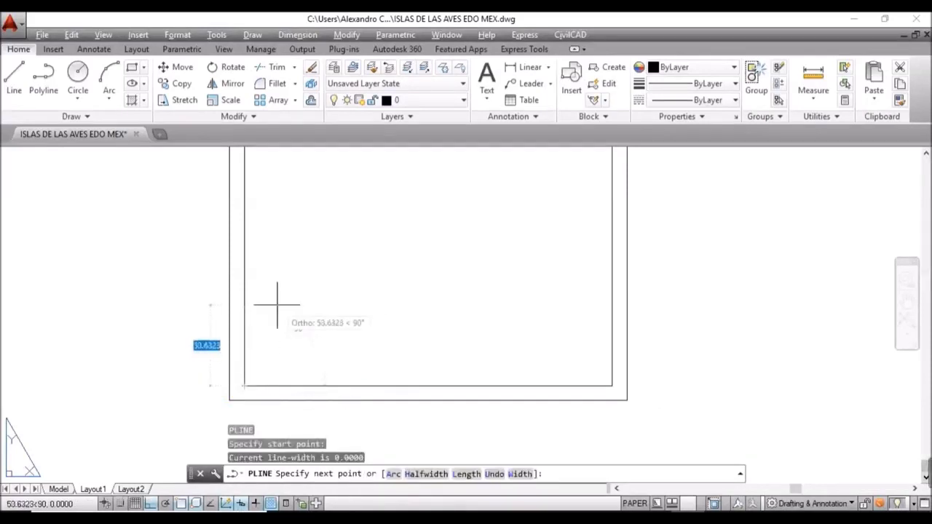
click(151, 504)
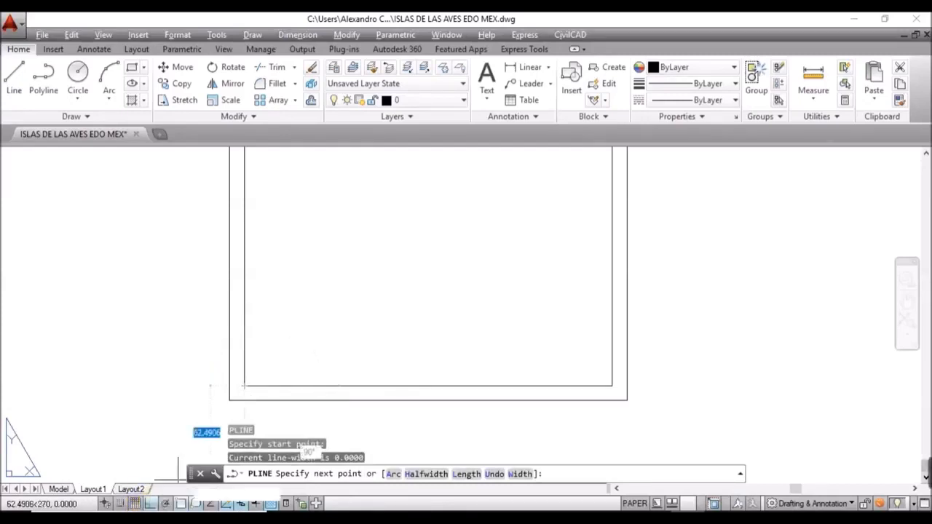
click(306, 278)
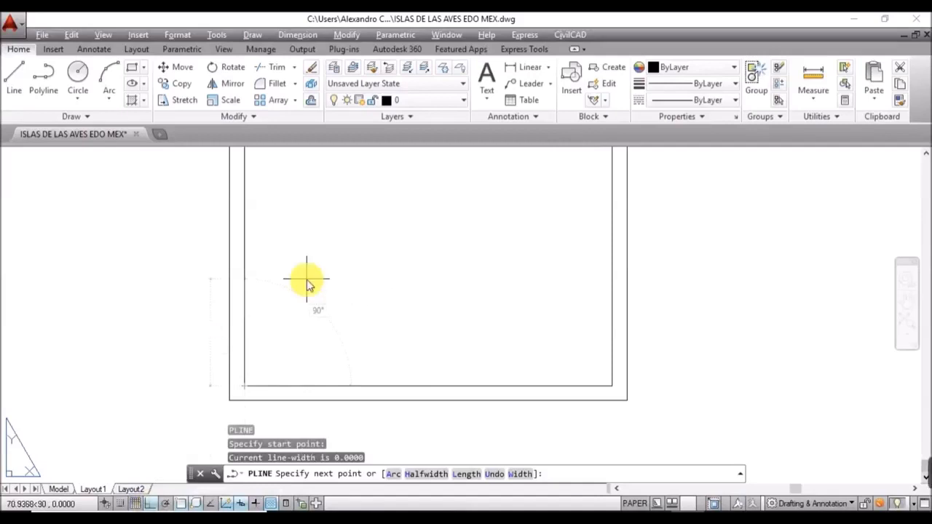
text(30)
key(Return)
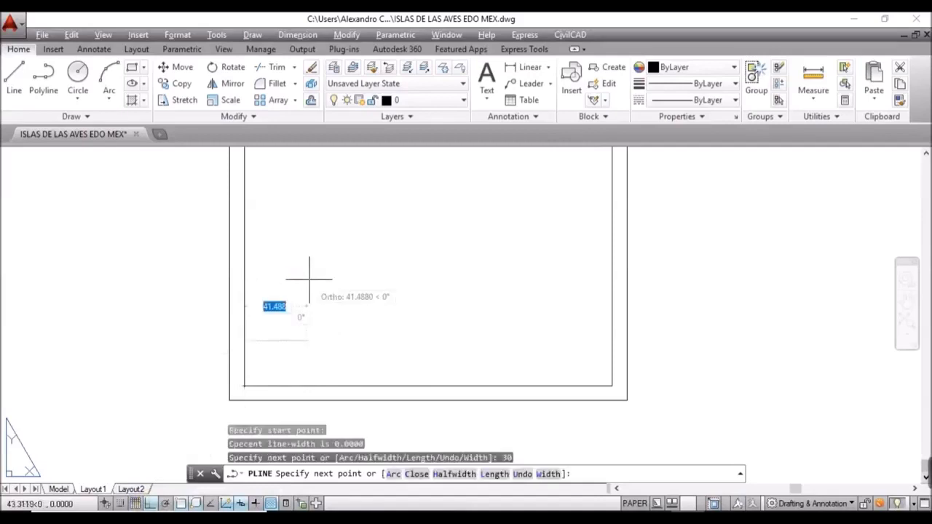
click(867, 372)
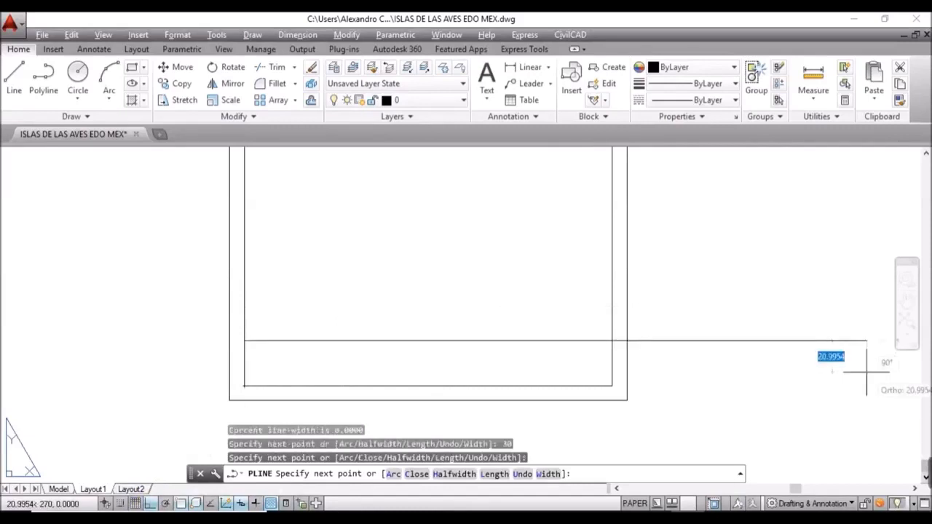
key(Escape)
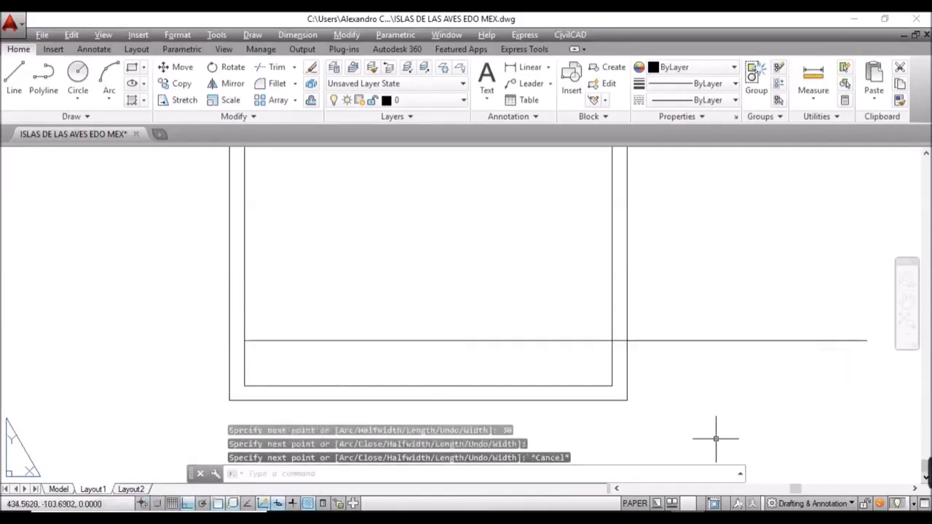
Step: Trim the line's overhang outside the inner border
middle_drag(722, 420, 644, 411)
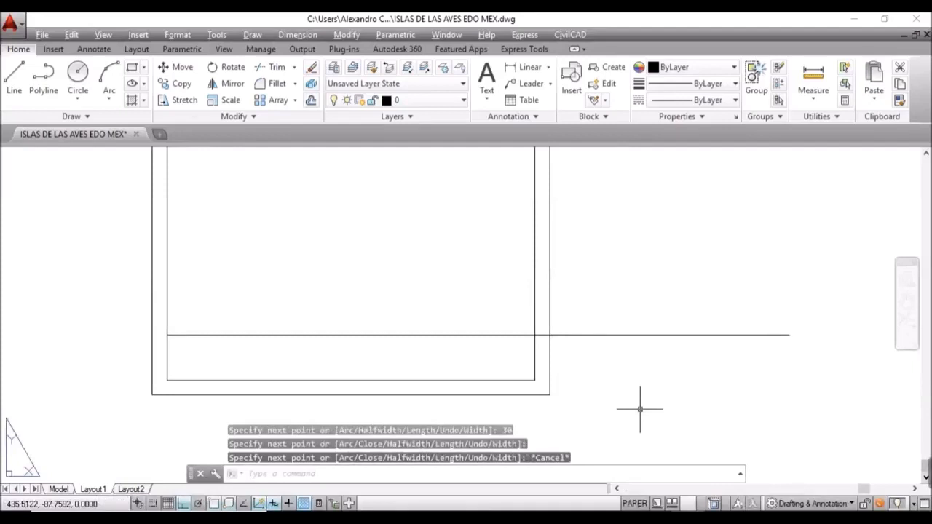
text(TR)
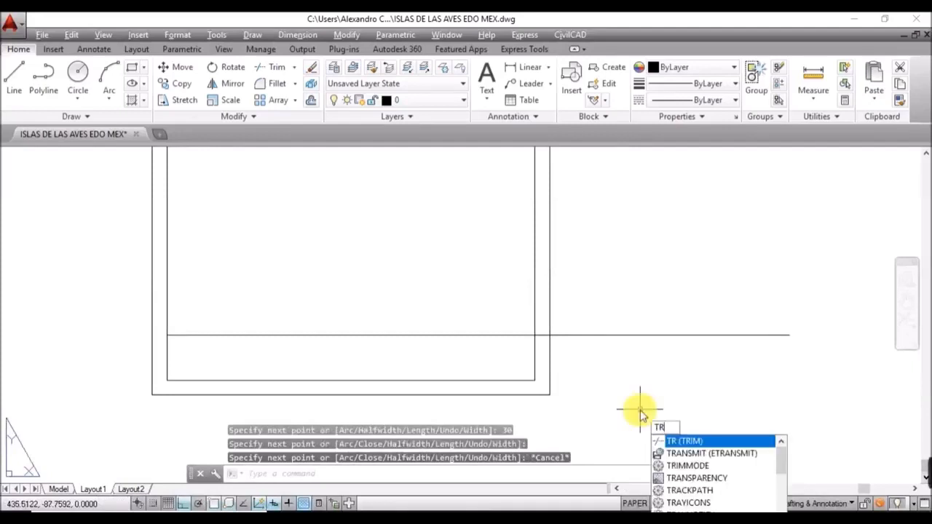
key(Return)
key(Return)
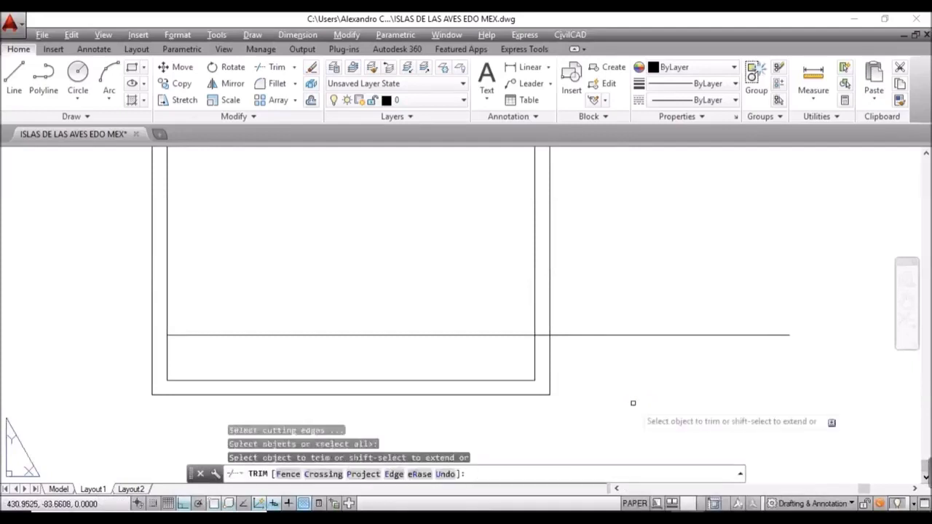
click(633, 403)
click(583, 313)
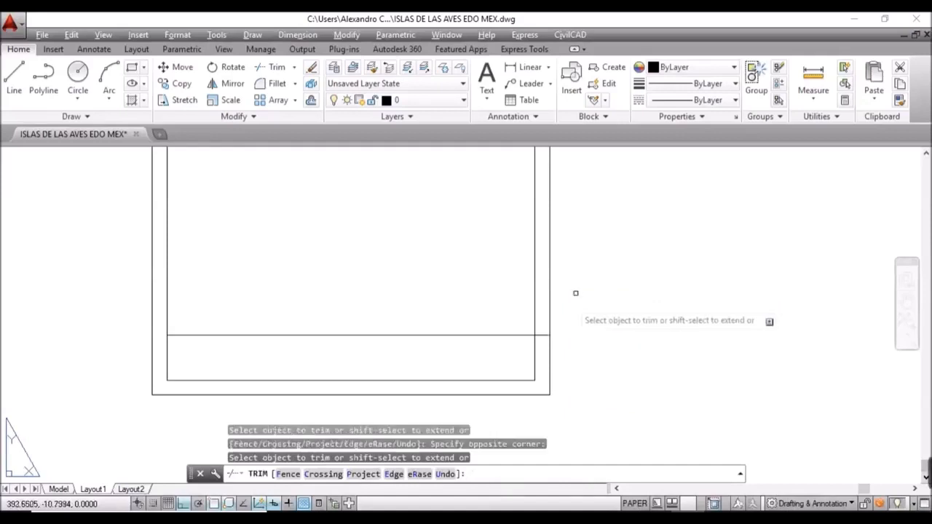
click(544, 335)
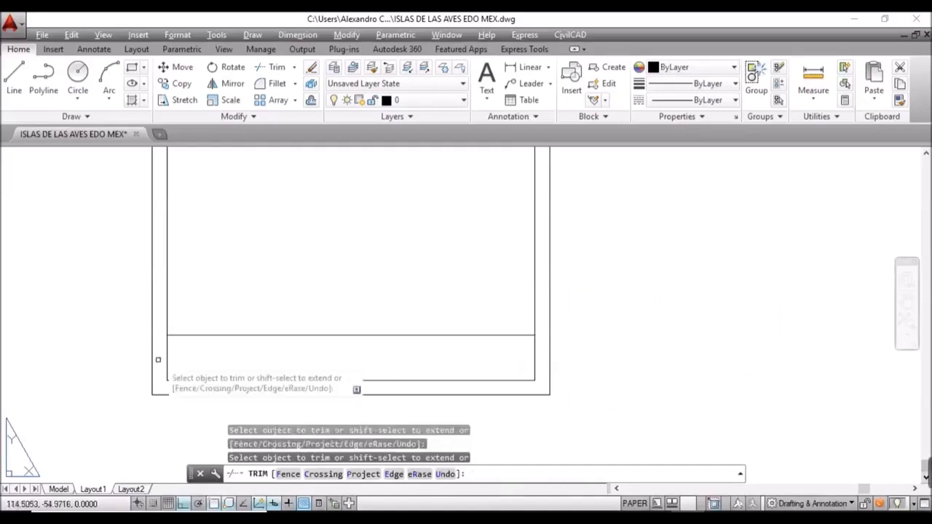
key(Escape)
Step: Explode the polyline, delete the short vertical piece, and select the horizontal line
click(224, 335)
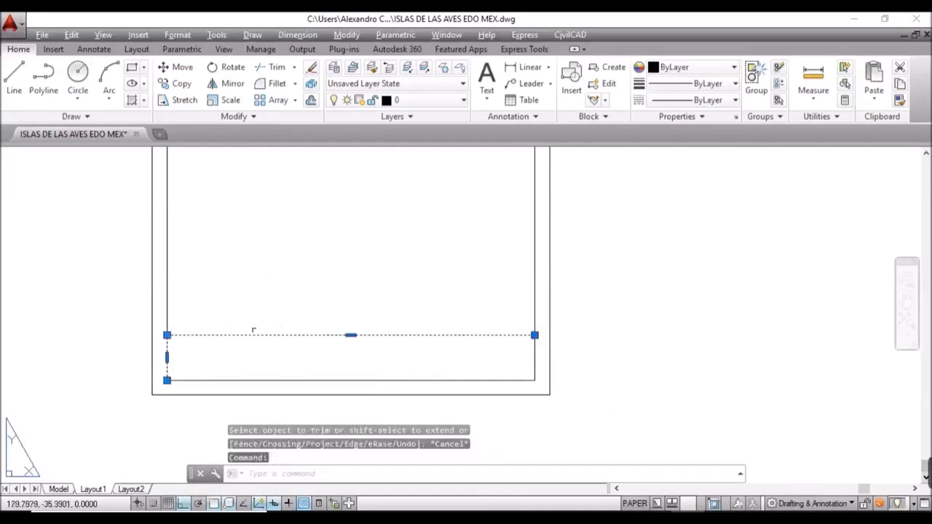
middle_drag(243, 320, 333, 306)
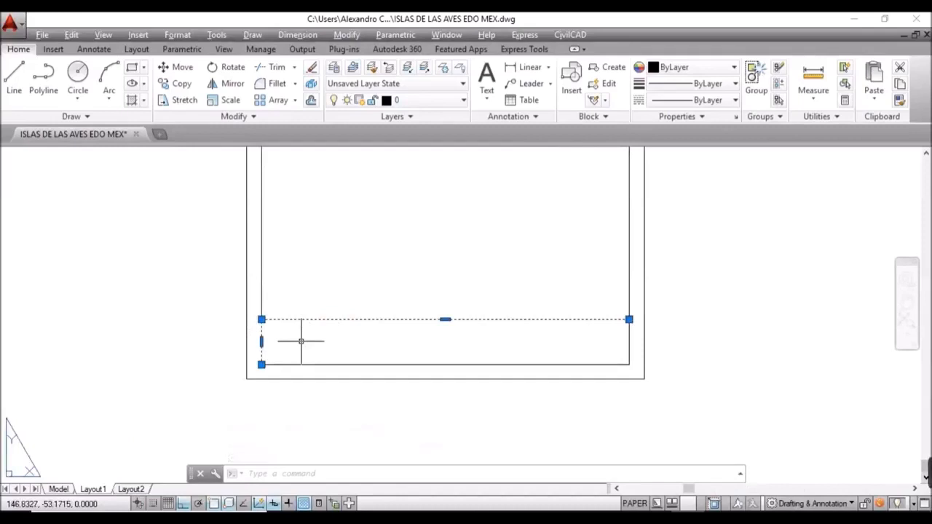
text(x)
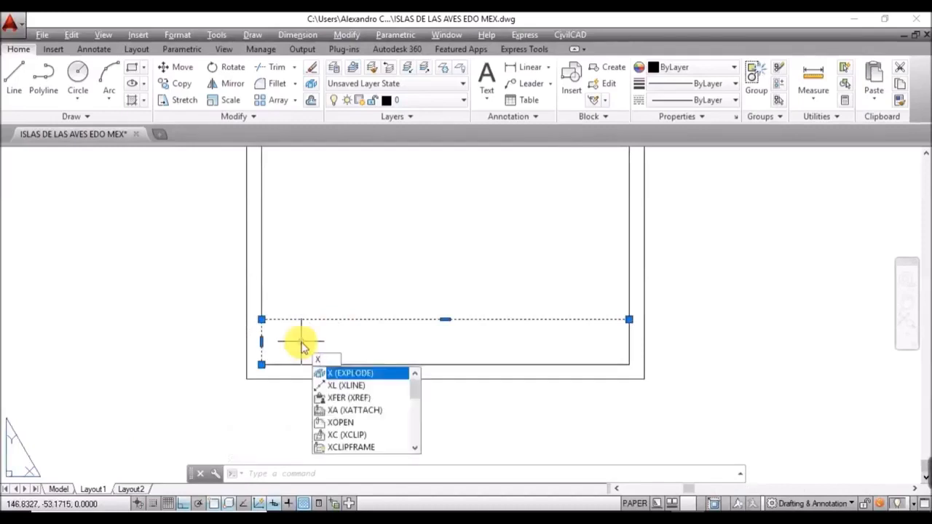
key(Return)
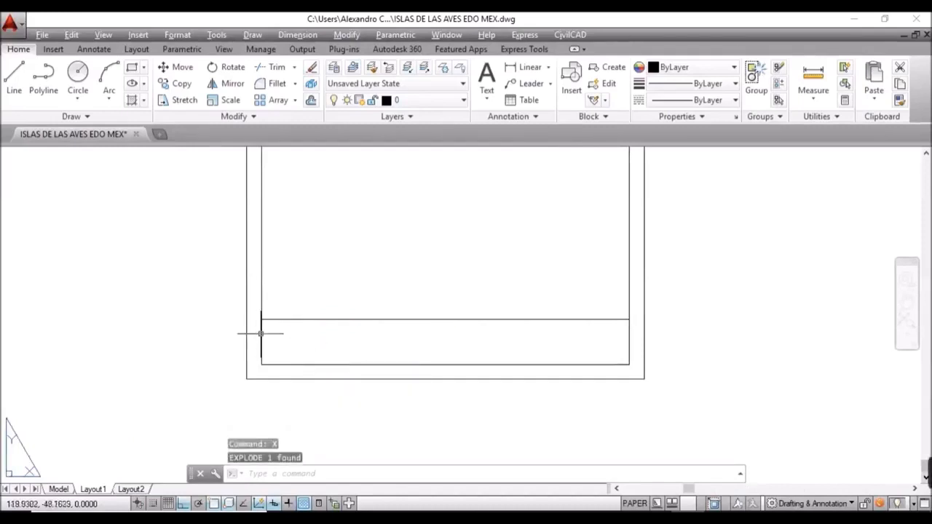
click(262, 334)
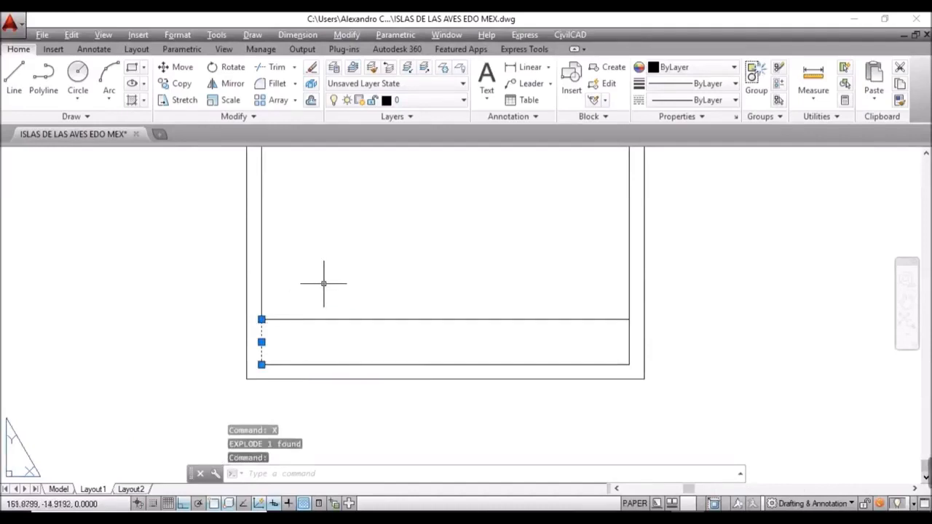
key(Delete)
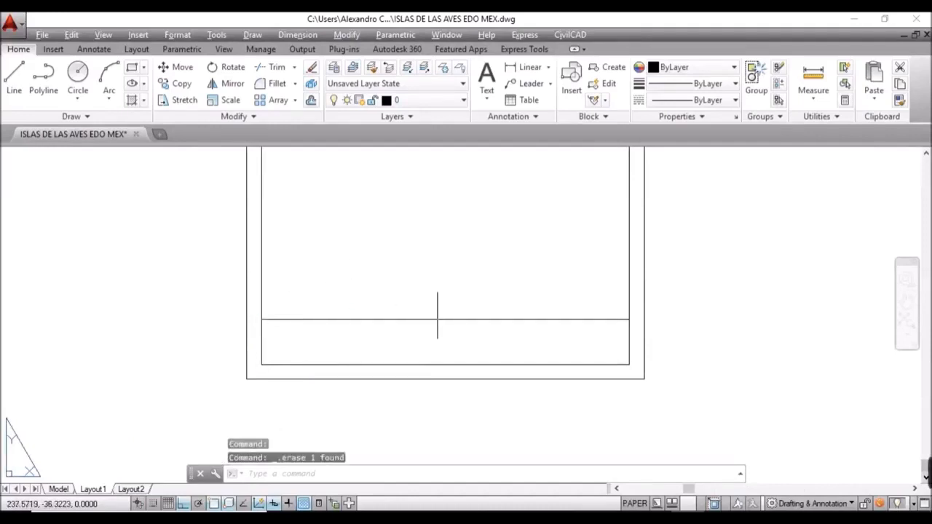
click(437, 319)
click(427, 271)
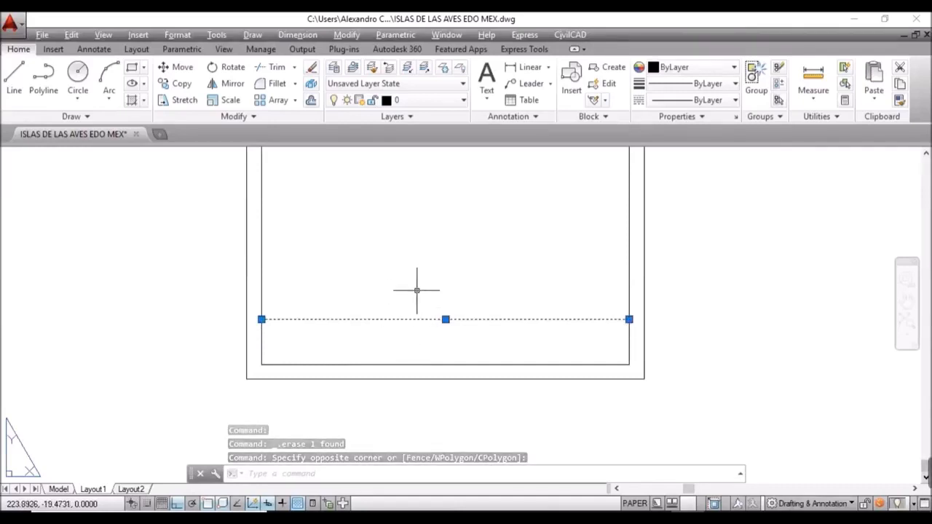
Step: Copy the horizontal title-block line 10 and 20 units downward
text(CO)
key(Return)
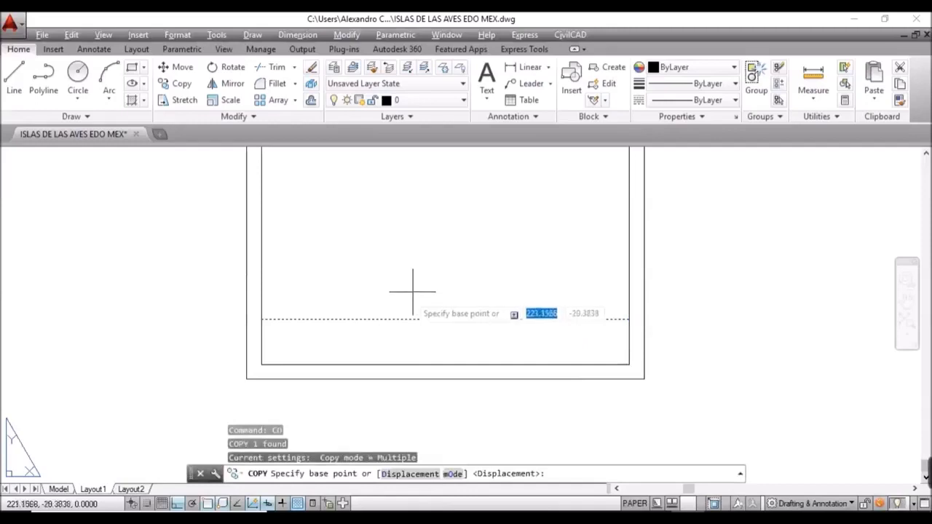
click(261, 319)
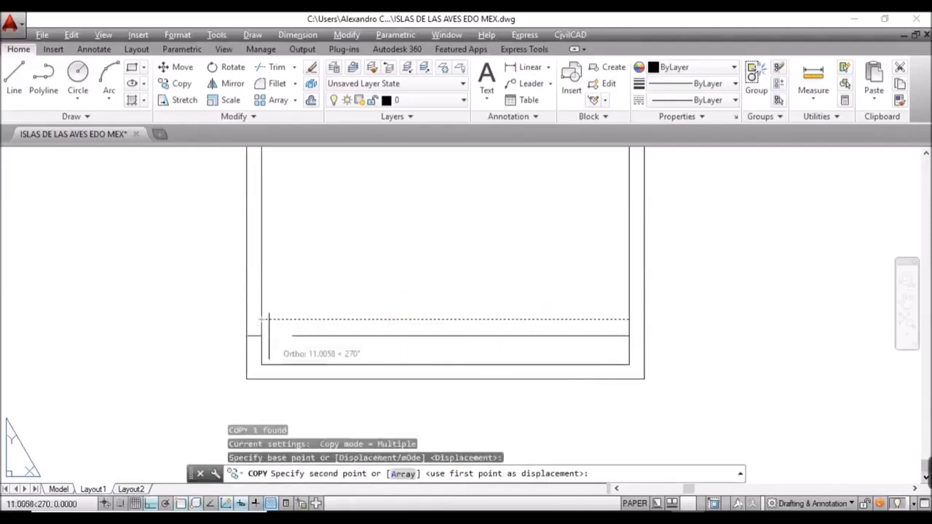
text(10)
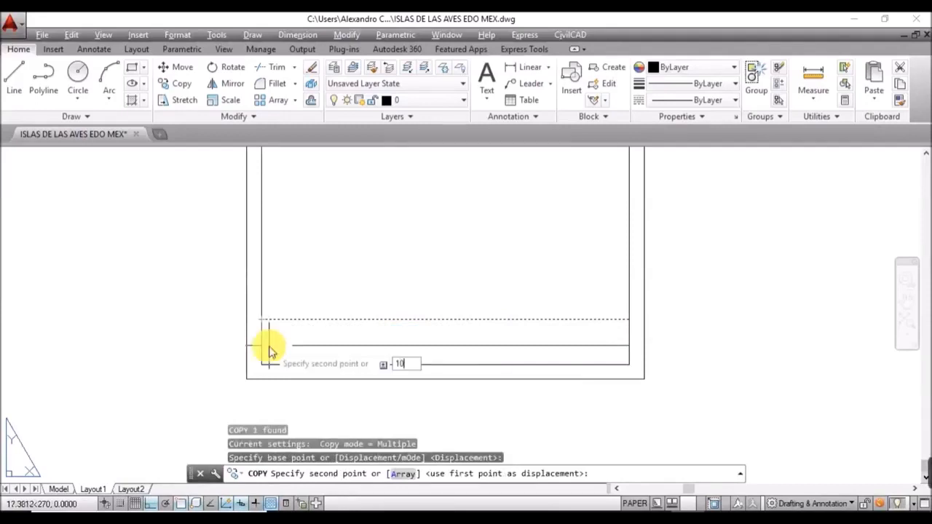
key(Return)
text(20)
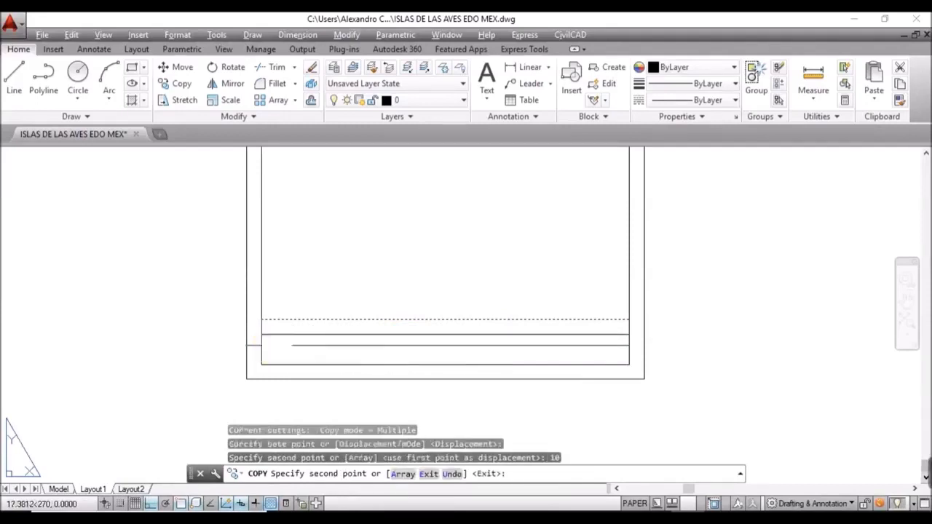
key(Return)
key(Escape)
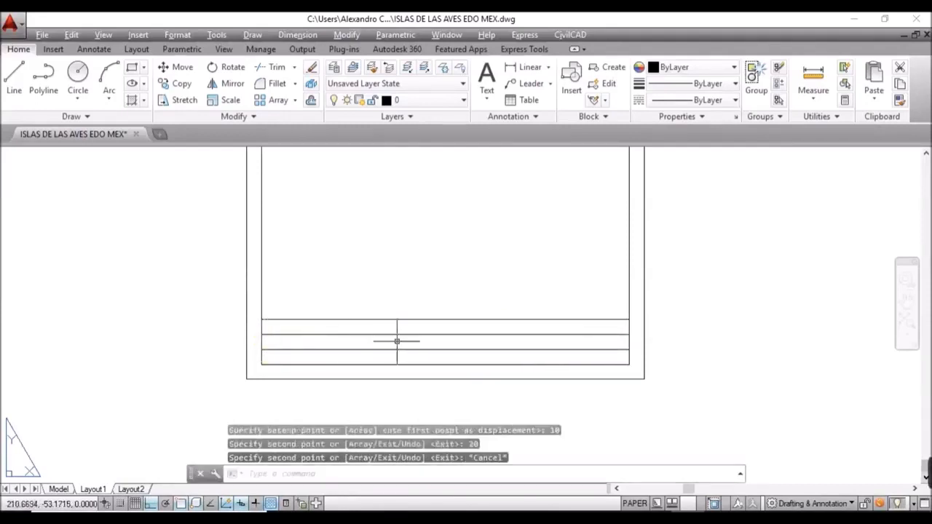
scroll(382, 342, up, 2)
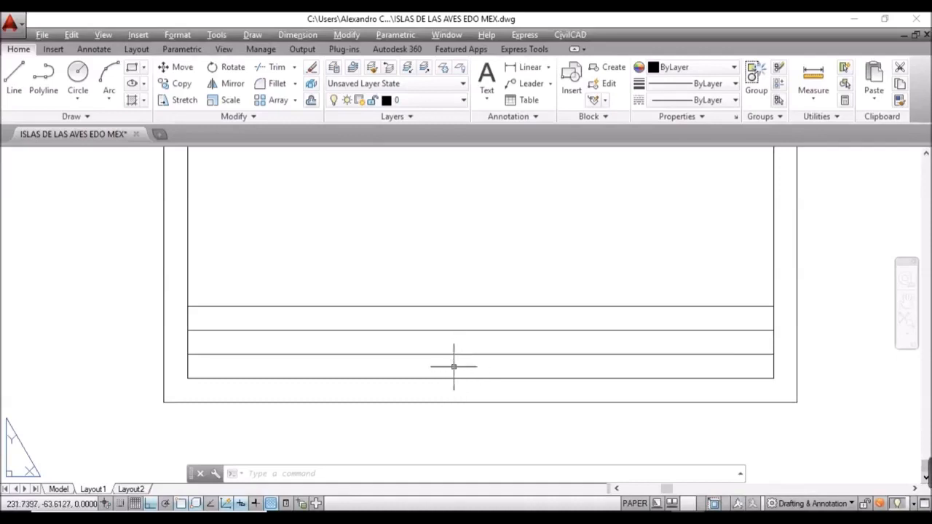
Step: Start a polyline (PL) and bring up the Object Snap options from the status bar
text(pl)
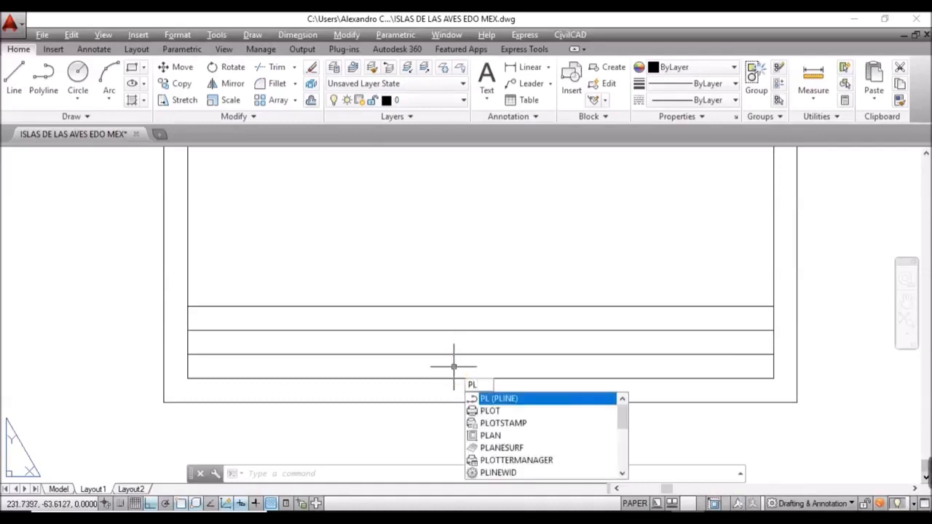
key(Return)
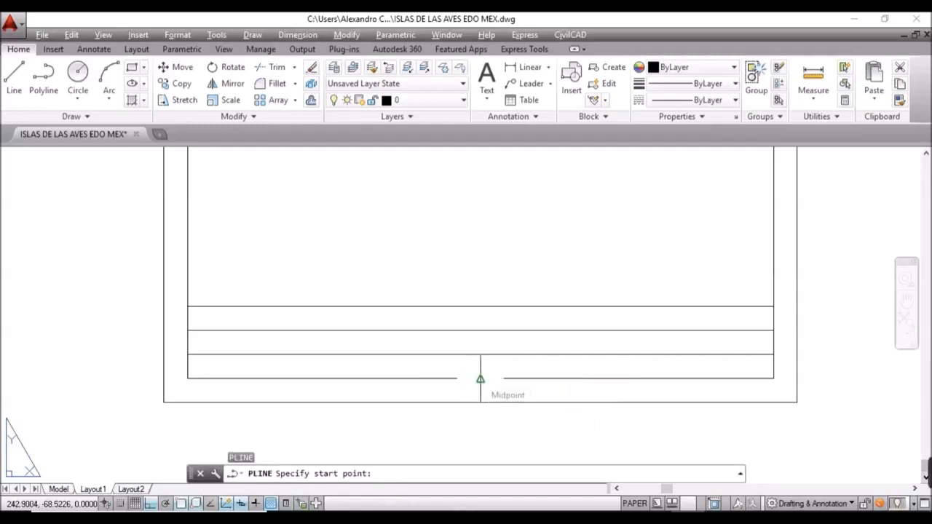
key(Return)
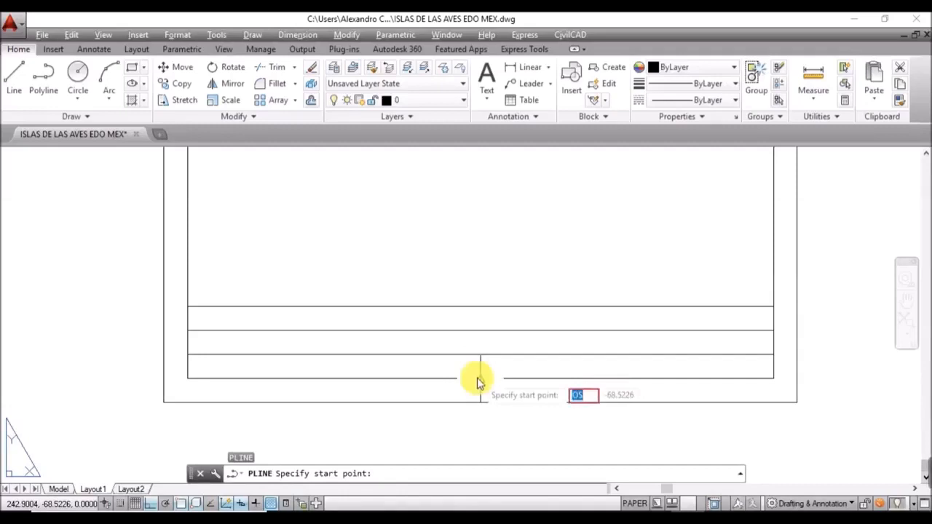
key(BackSpace)
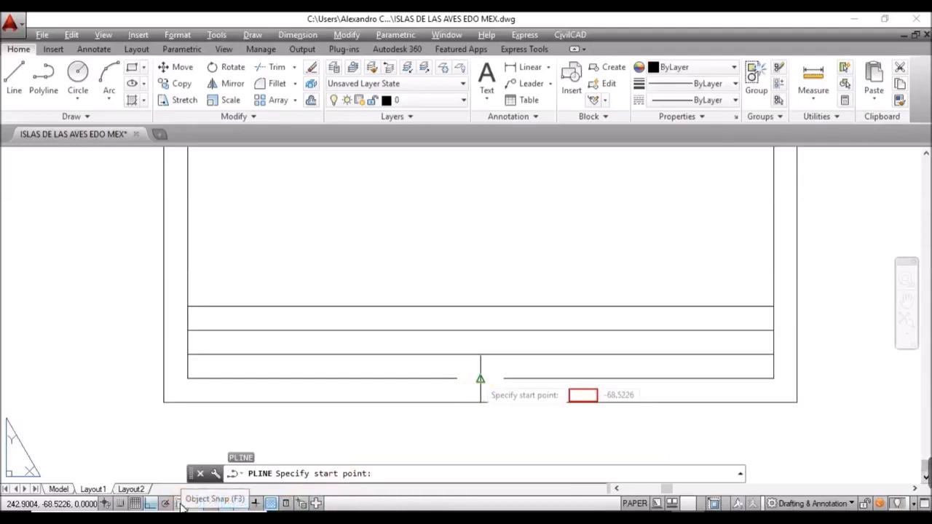
click(209, 505)
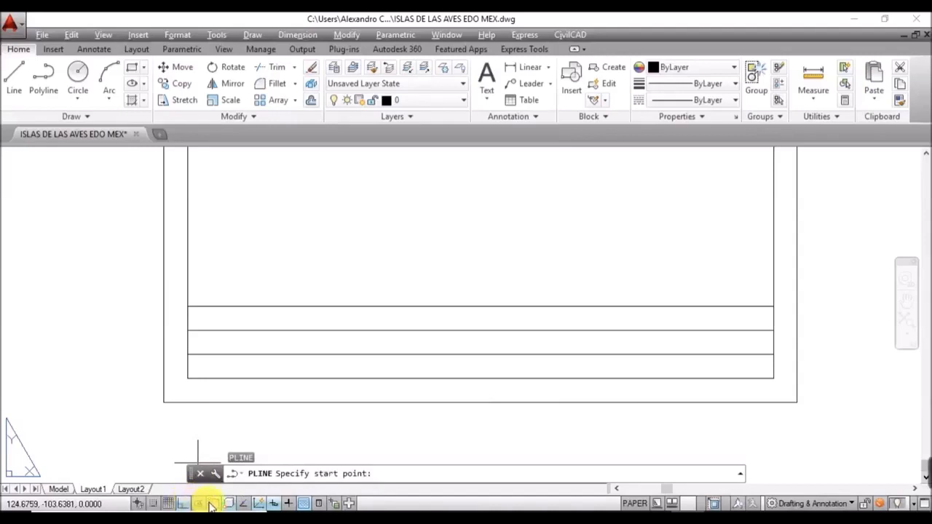
click(210, 505)
right_click(212, 505)
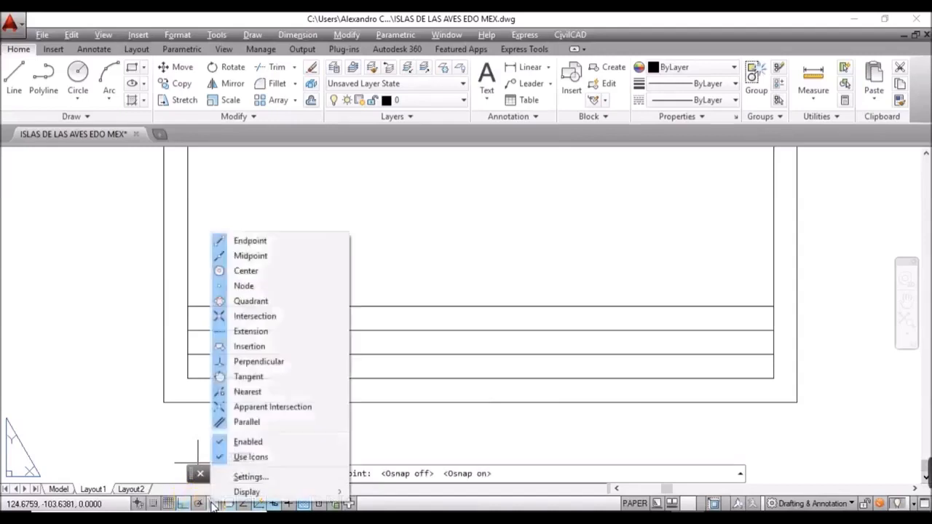
Step: Clear all object snaps, then enable only Endpoint, Midpoint and Intersection
click(248, 478)
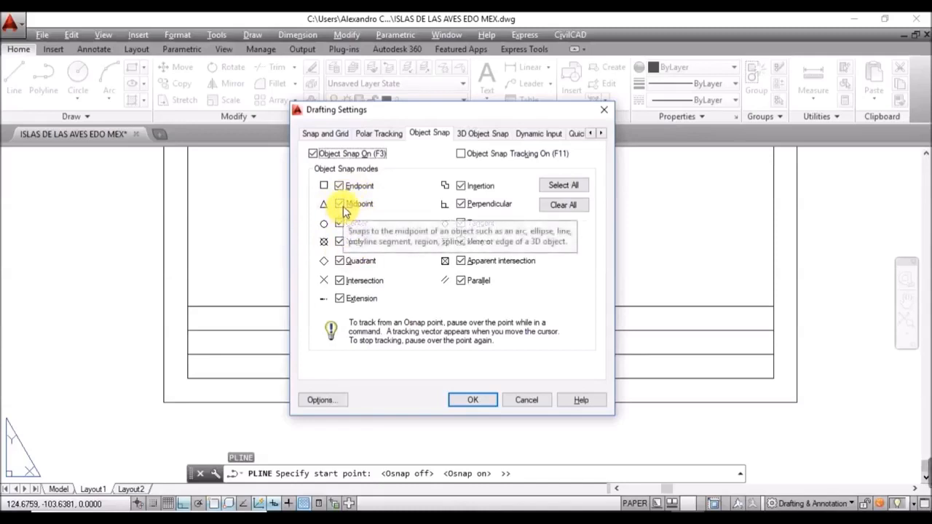
click(558, 204)
click(355, 188)
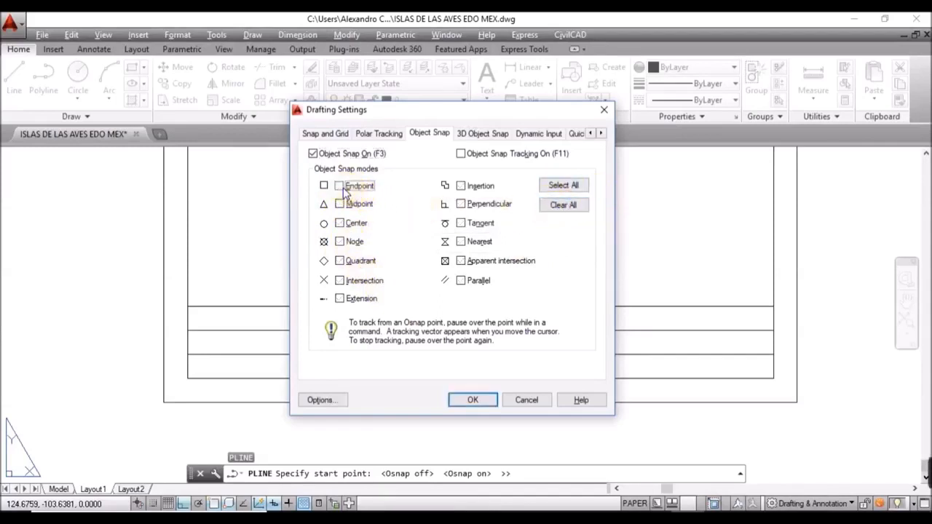
click(348, 217)
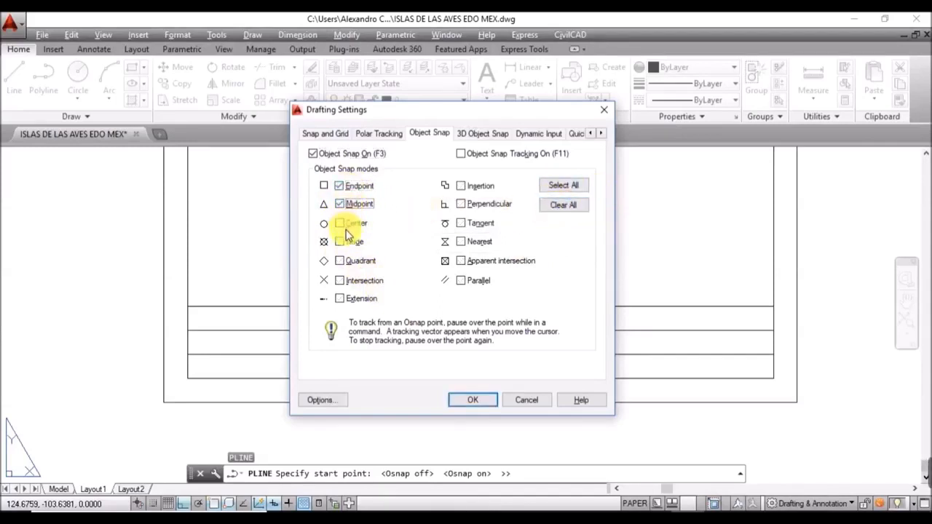
click(341, 284)
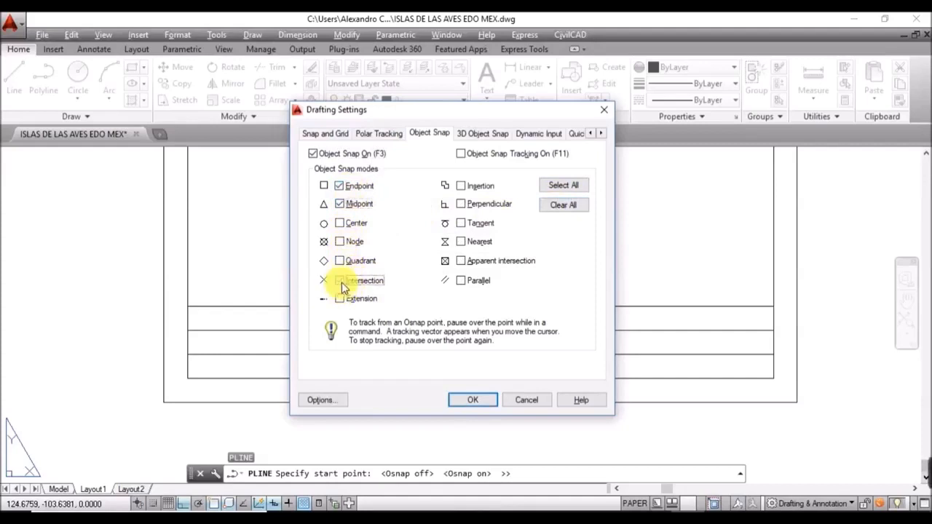
click(475, 399)
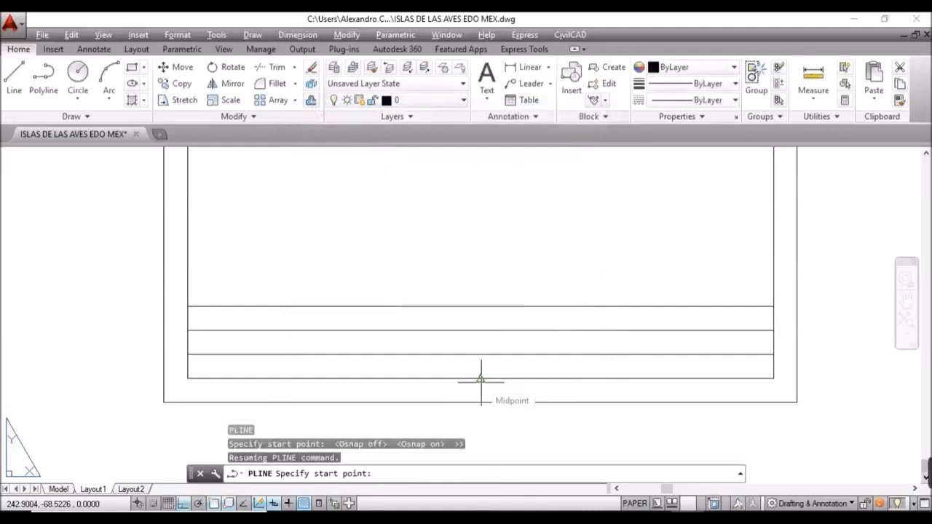
Step: Draw a vertical polyline from the bottom edge midpoint up to the second row line
click(481, 378)
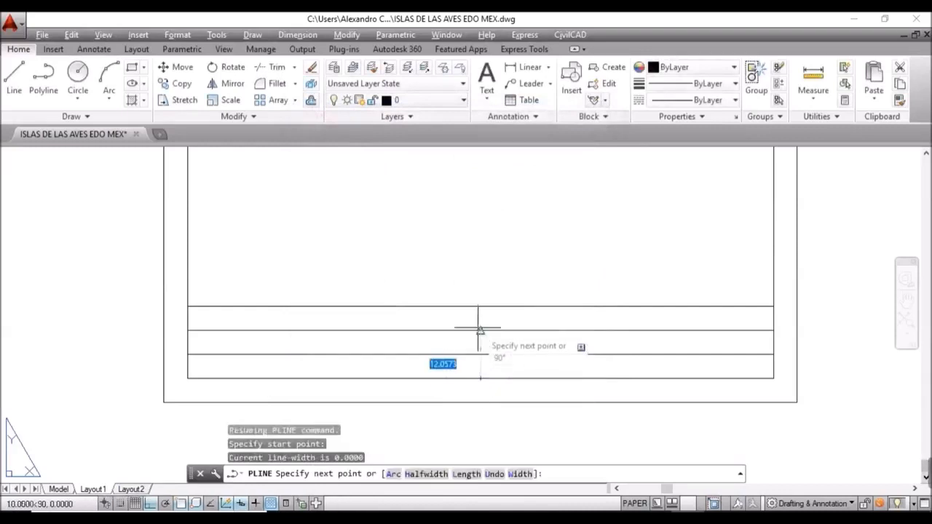
click(479, 326)
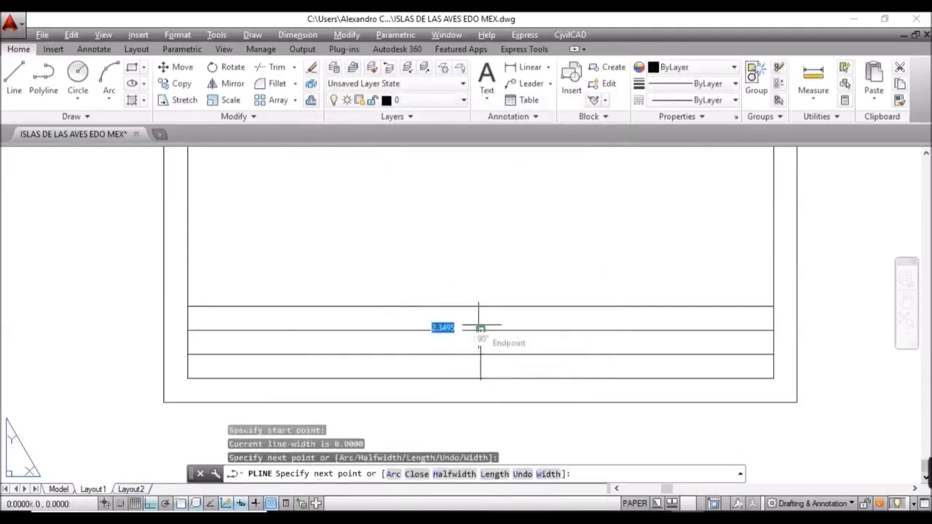
key(Return)
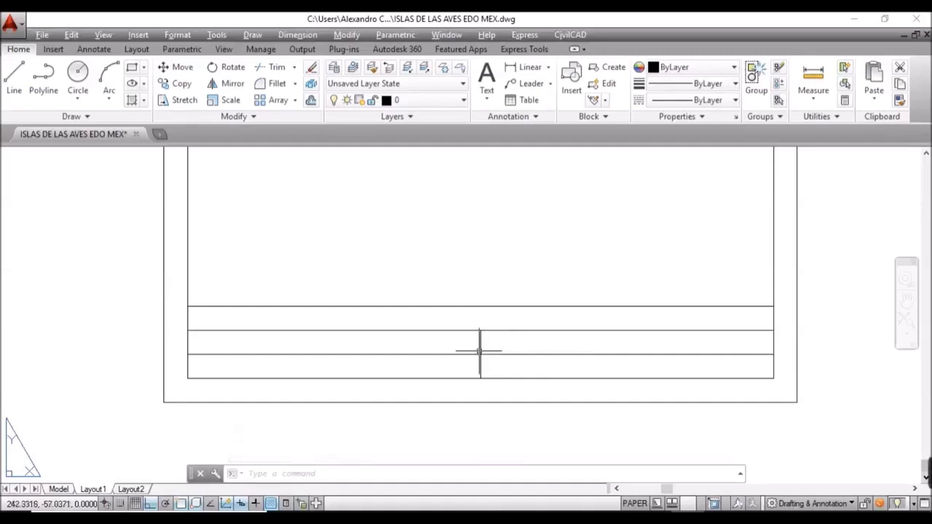
mouse_move(692, 348)
middle_down()
mouse_move(683, 360)
mouse_move(567, 375)
middle_up()
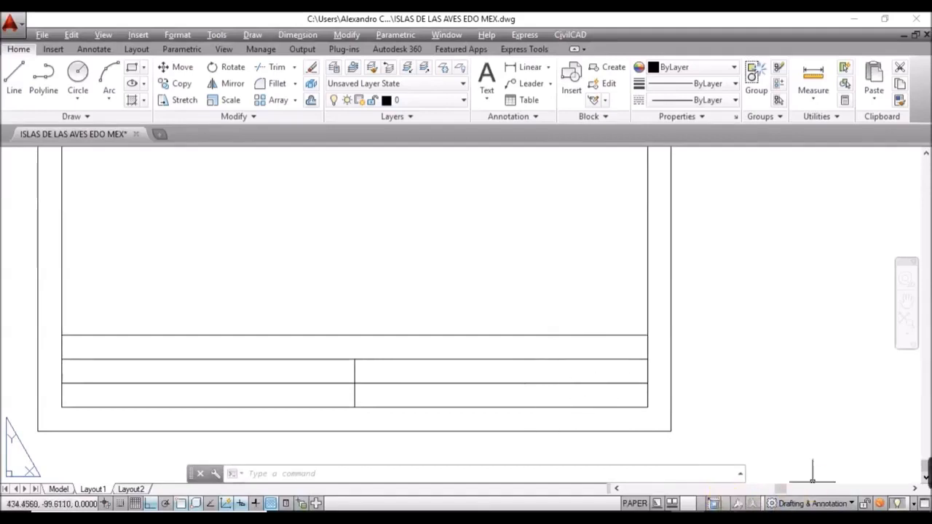
mouse_move(907, 480)
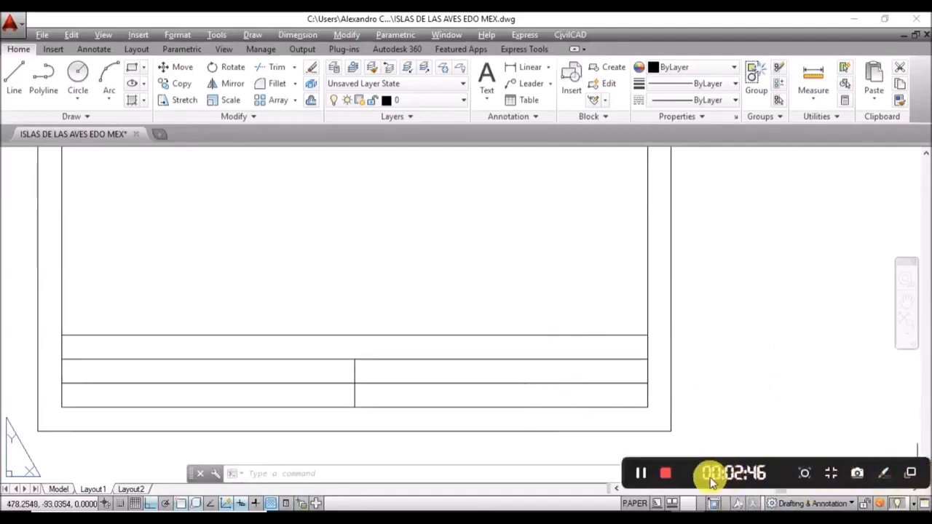
click(652, 481)
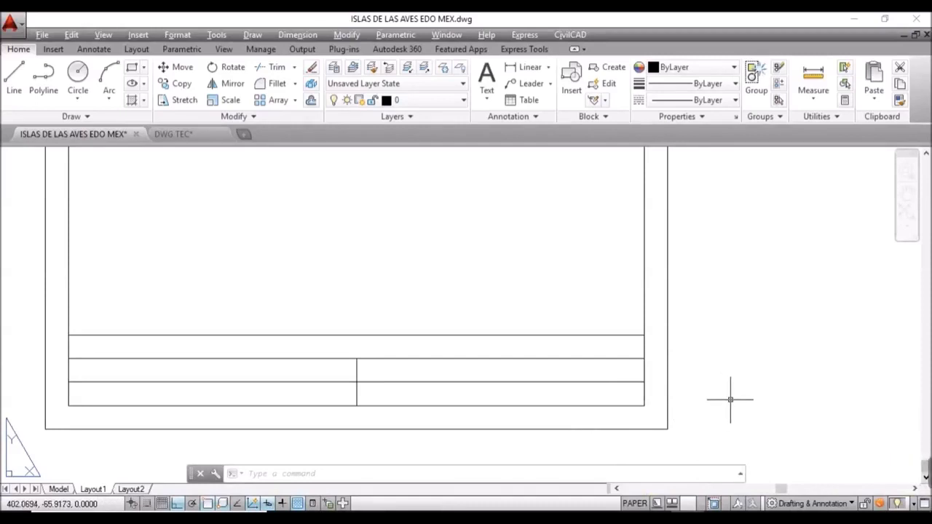
Step: Draw a polyline from the bottom-right corner 45 units left, then 30 units up
text(PL)
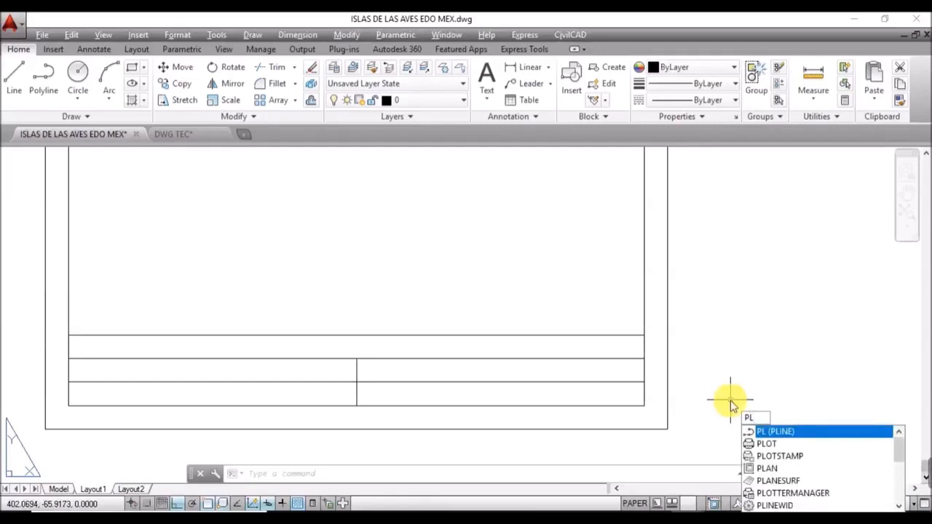
key(Return)
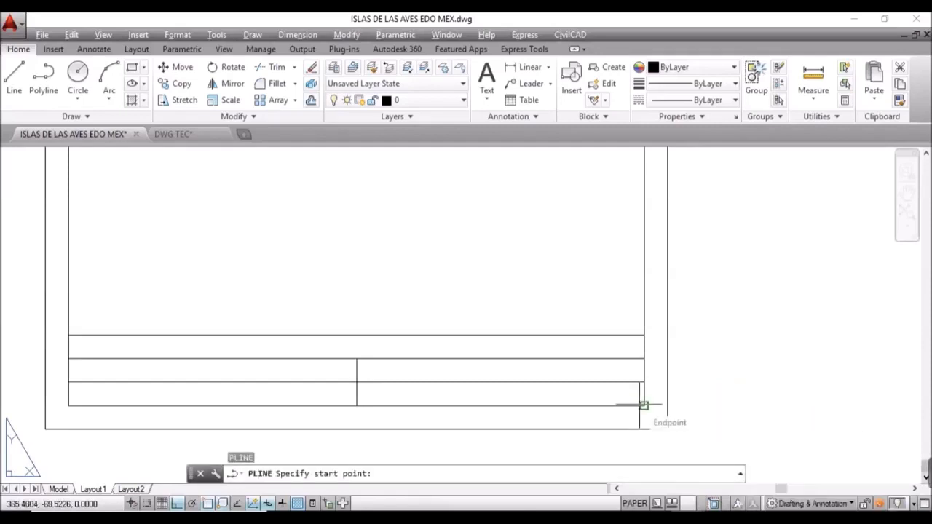
click(644, 406)
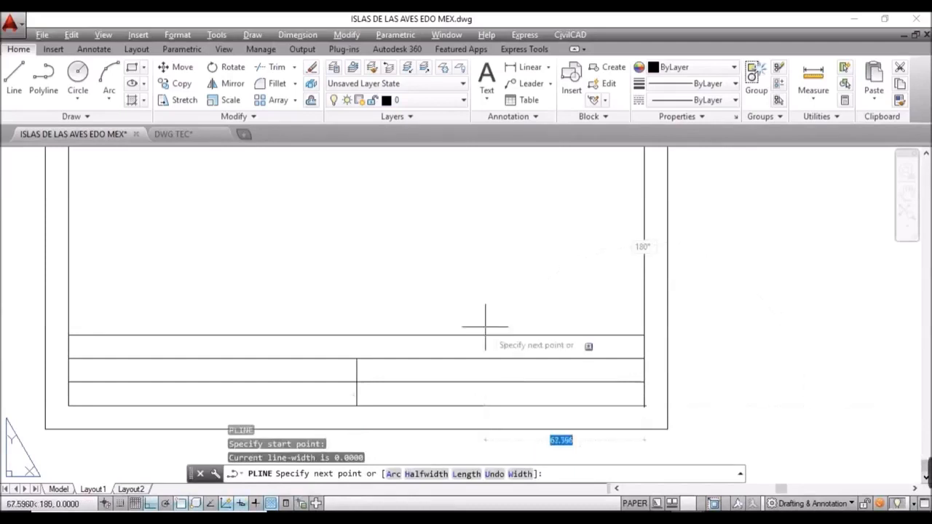
text(45)
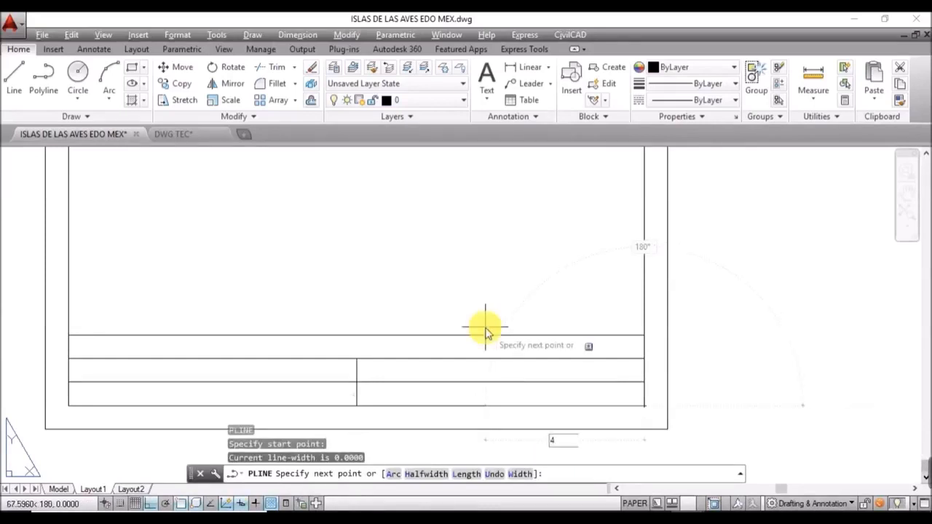
key(Return)
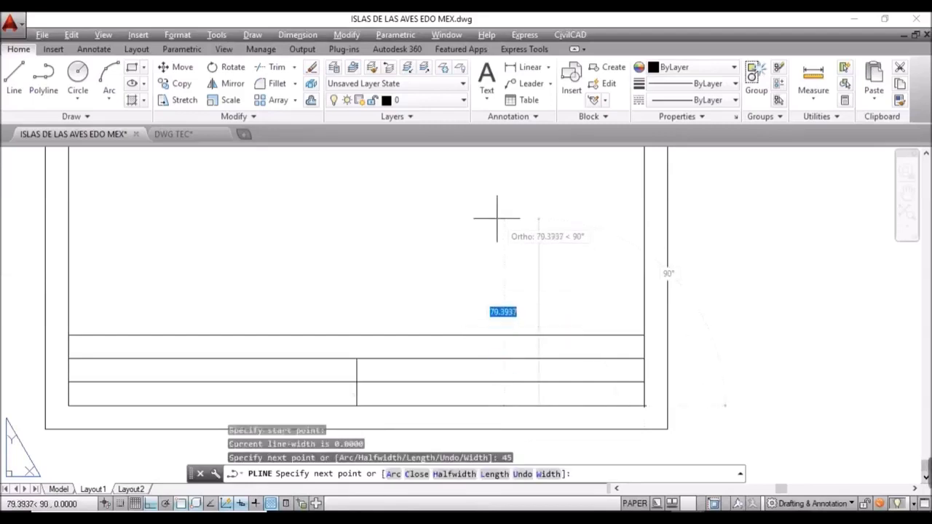
text(30)
key(Return)
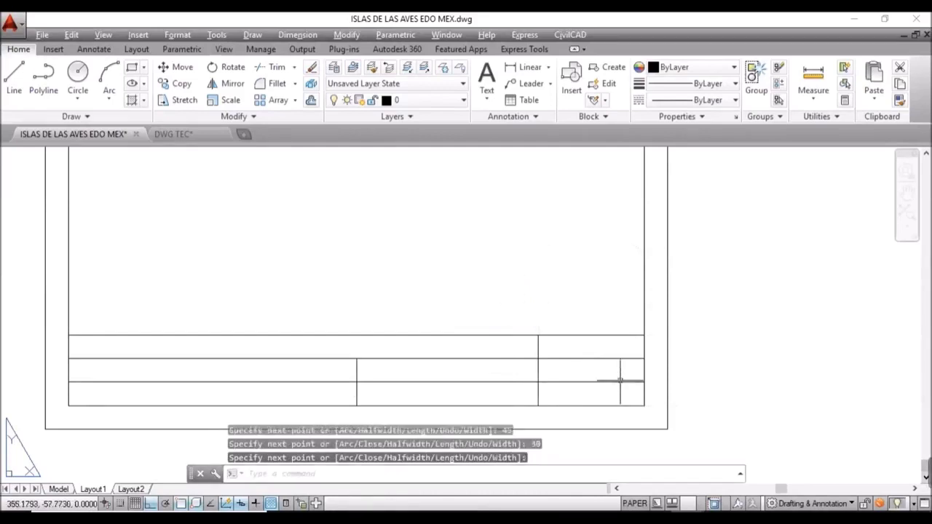
mouse_move(566, 372)
middle_down()
mouse_move(503, 368)
mouse_move(521, 354)
mouse_move(453, 309)
middle_up()
scroll(521, 357, up, 4)
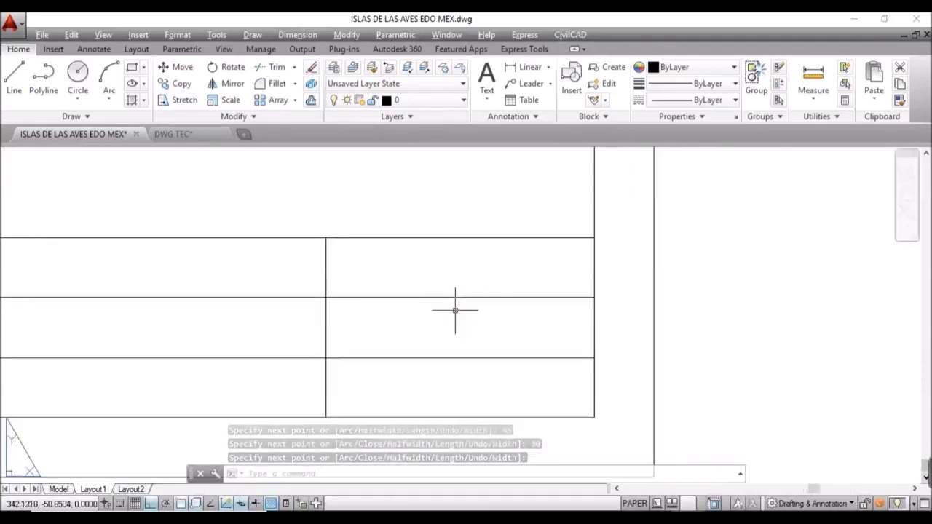
Step: Trim away the right half of the dividing line so the right-hand cells merge
text(tr)
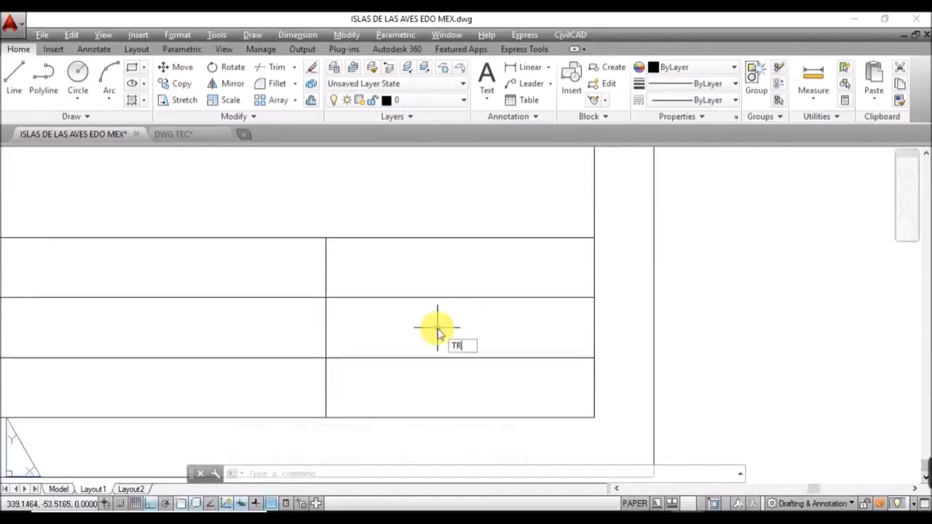
key(Return)
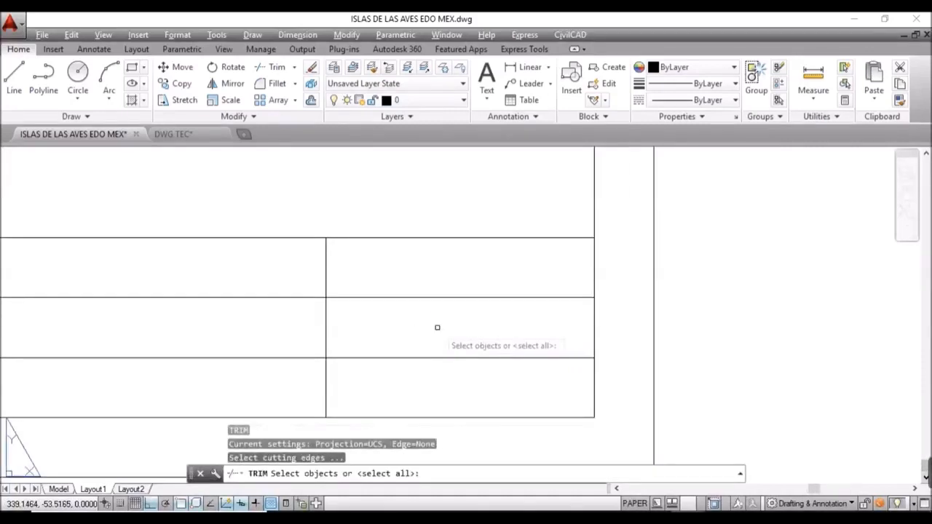
key(Return)
click(437, 328)
click(408, 291)
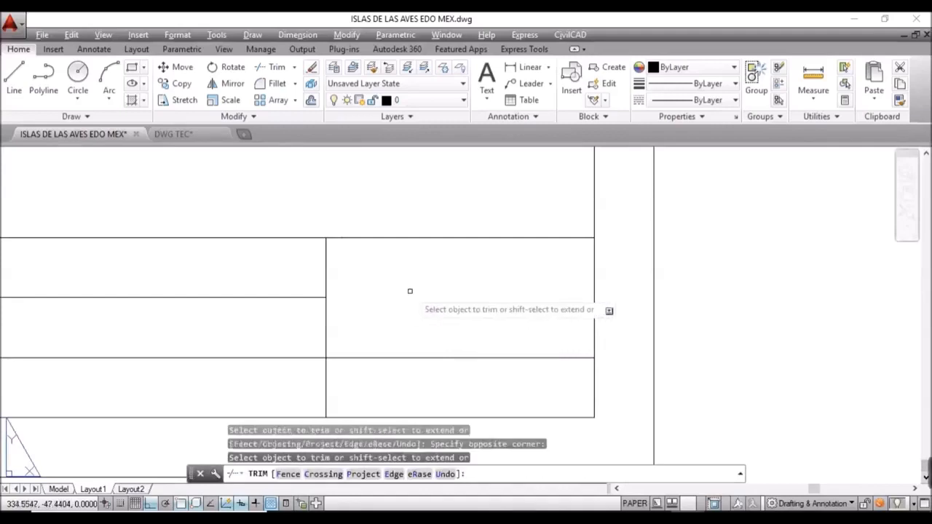
scroll(437, 290, down, 4)
key(Escape)
Step: Frame the title block and start single-line text (DT), Standard style, height 2.5
middle_drag(466, 293, 654, 300)
middle_drag(595, 328, 546, 363)
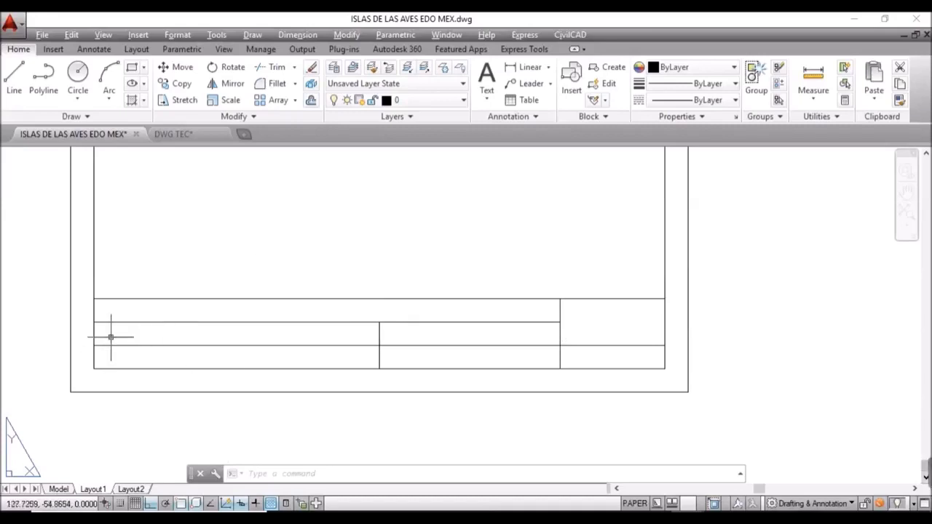
middle_drag(114, 340, 162, 356)
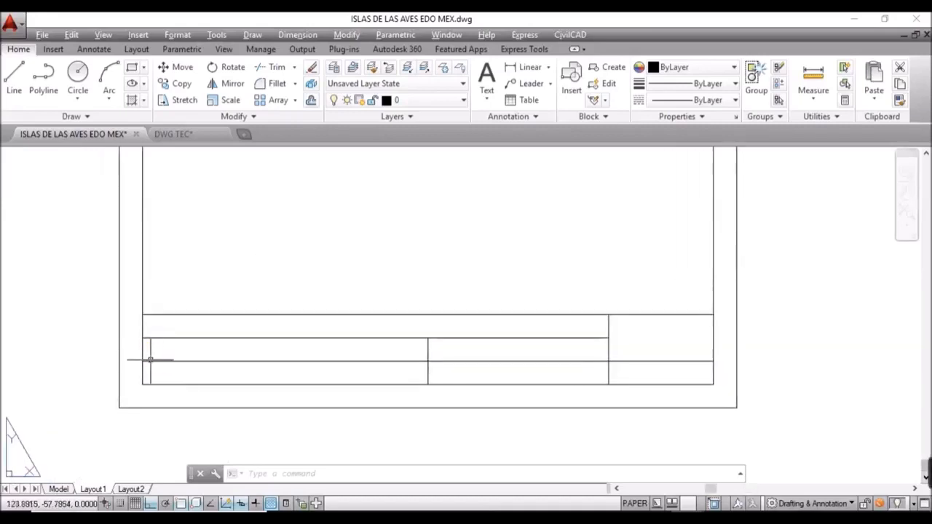
text(DT)
key(Return)
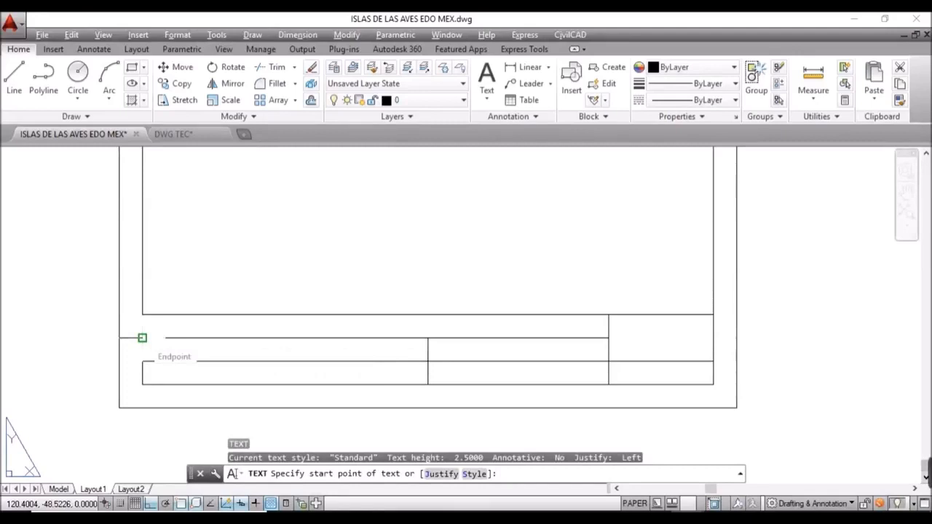
Step: Write 'UBICACIÓN: ISLAS DE LAS AVES, ESTADO DE MÉXICO' at height 4, rotation 0, from the top-left row corner
click(142, 338)
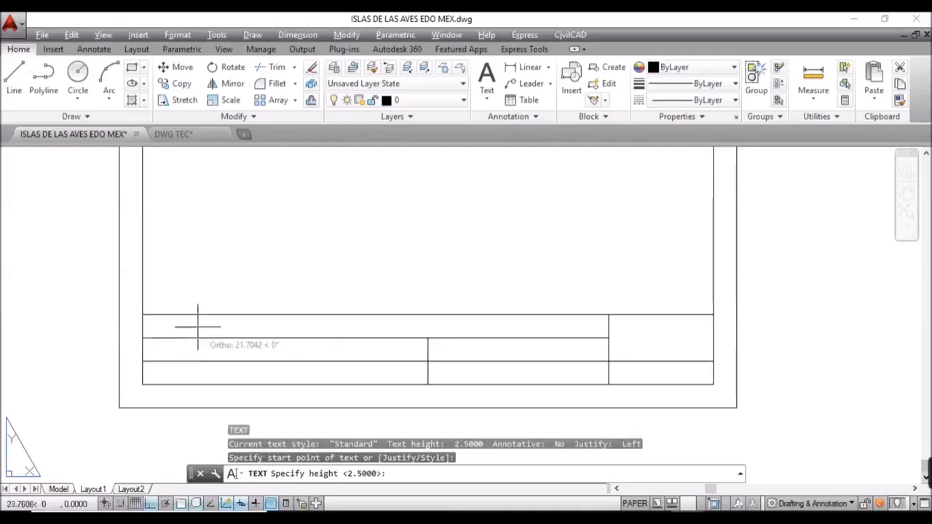
text(4)
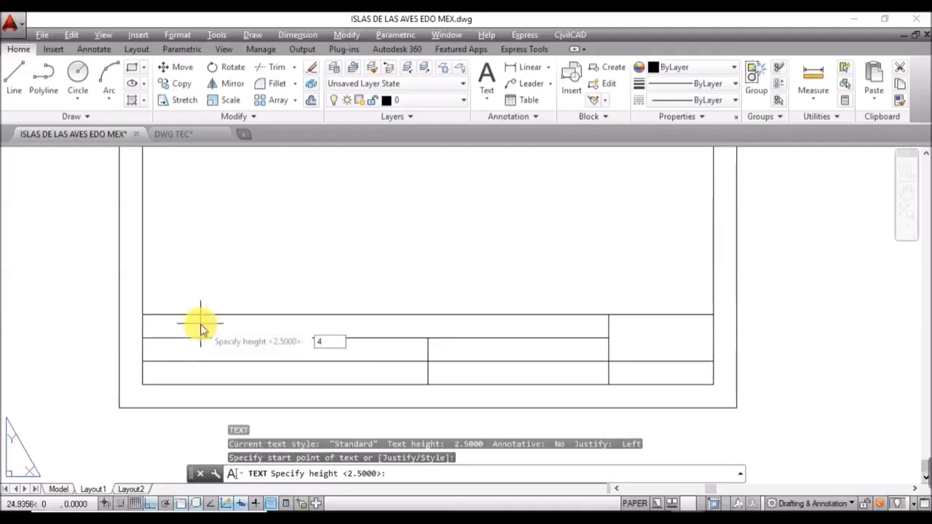
key(Return)
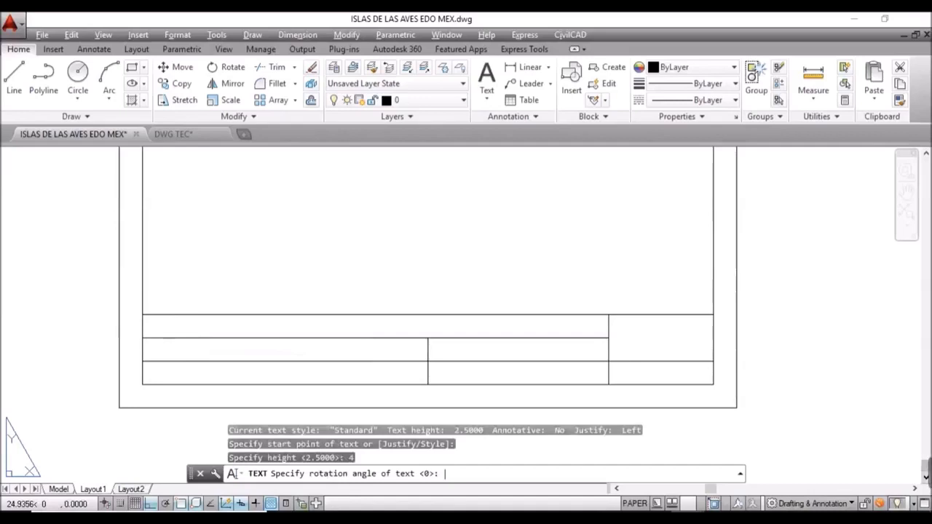
key(Return)
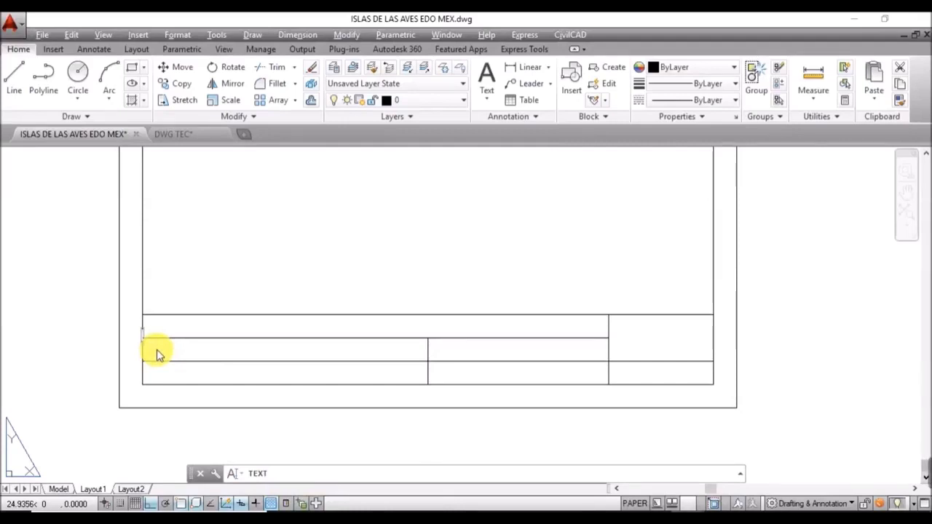
text(ICAC)
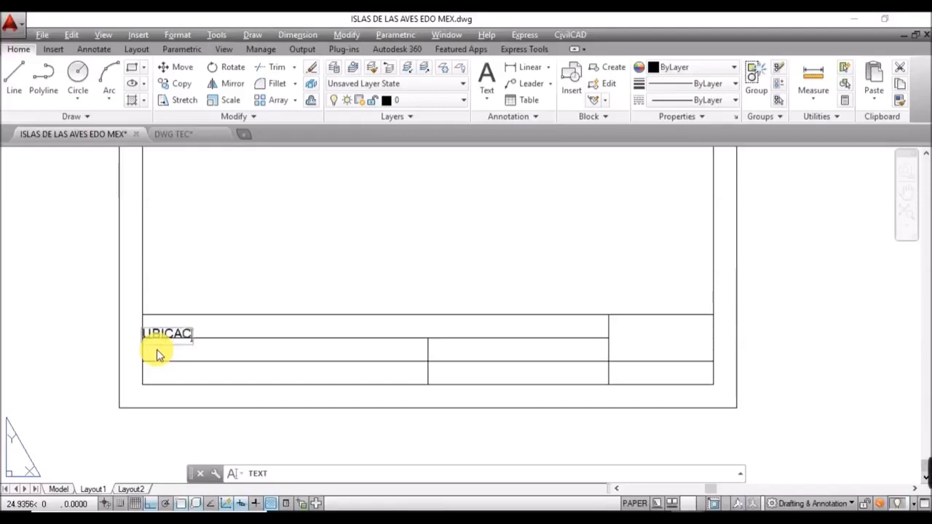
text(IÓ)
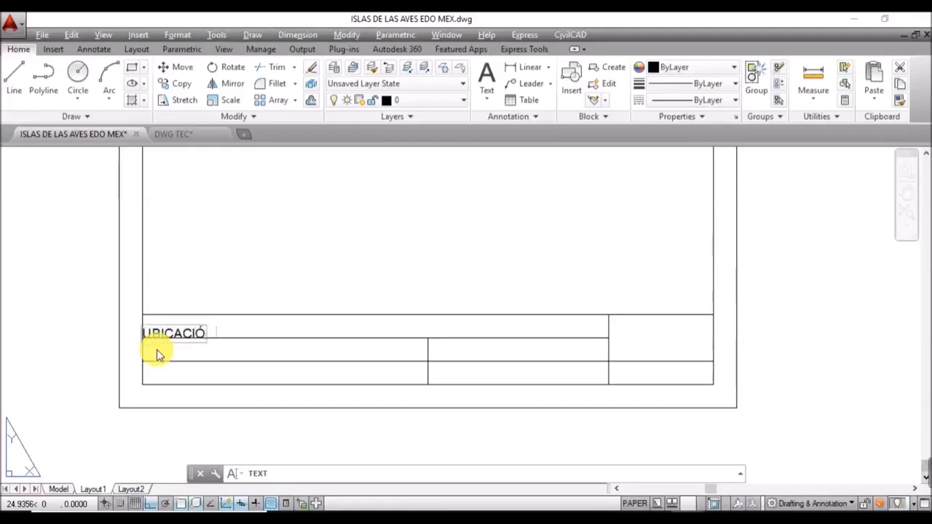
text(N:)
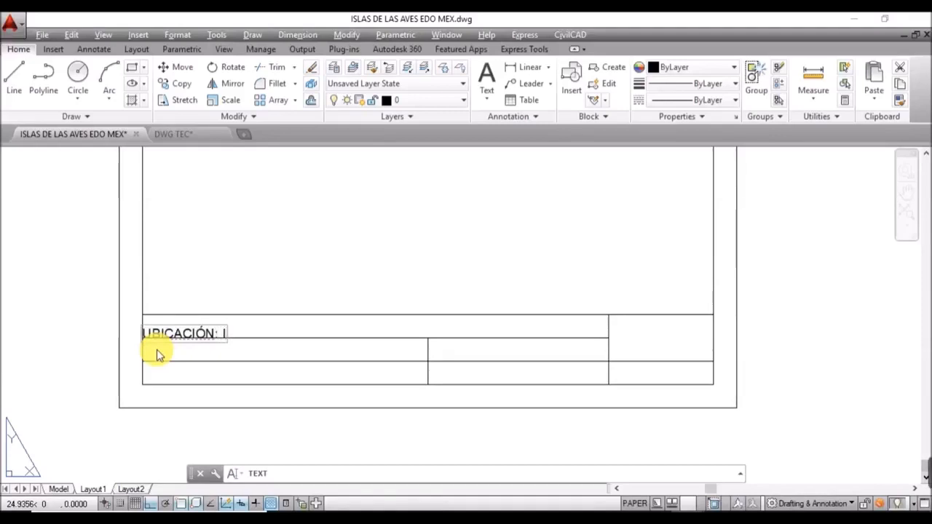
text(ISLAS DE LAS A)
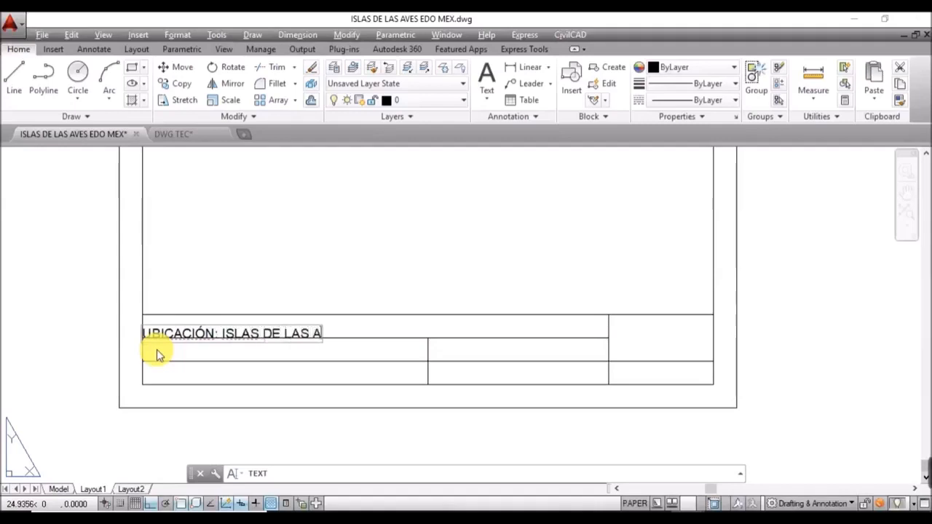
text(VES, ES)
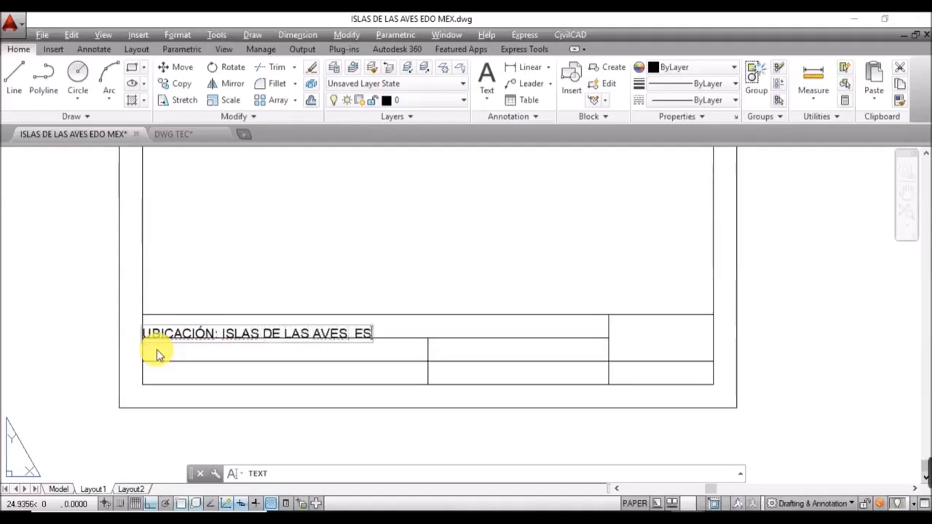
text(TADO DE MÉXICO)
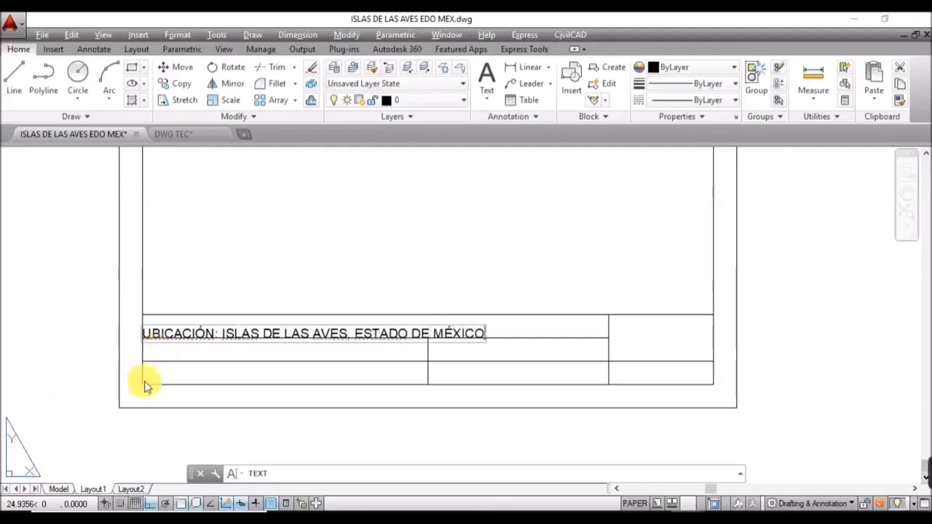
key(Return)
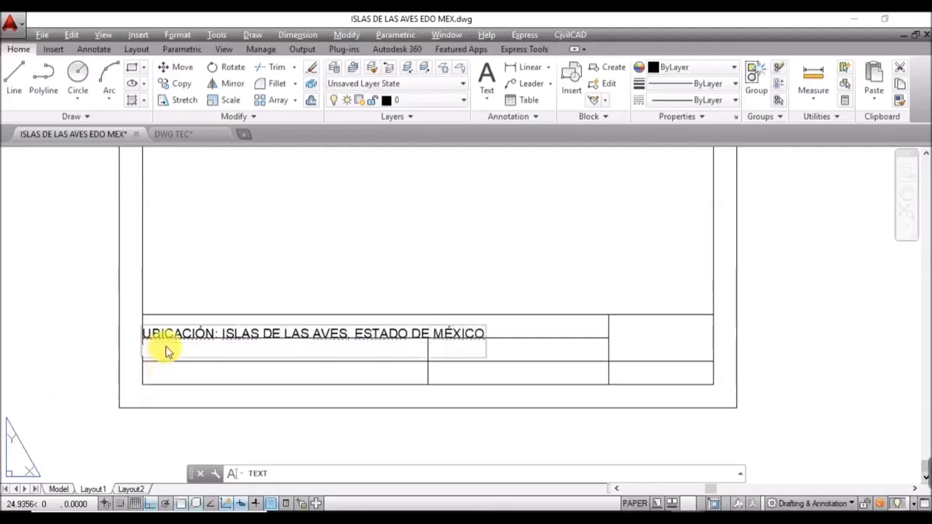
key(BackSpace)
click(166, 352)
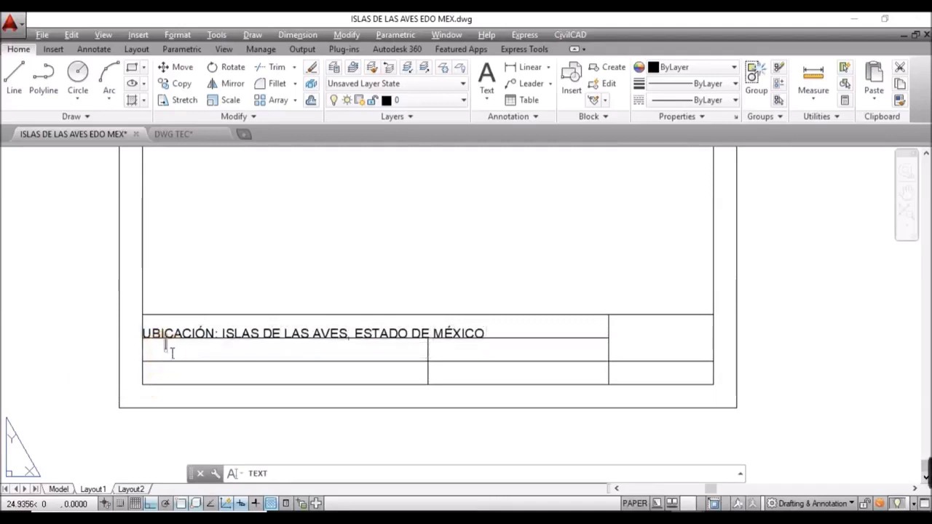
key(Escape)
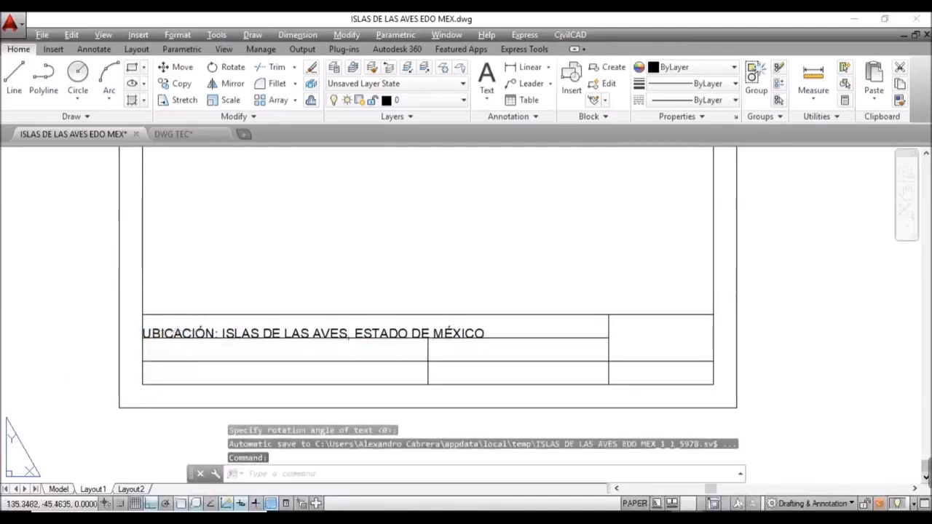
Step: Move the UBICACIÓN text 3 units up from its start point, then view the whole title block
scroll(177, 329, up, 4)
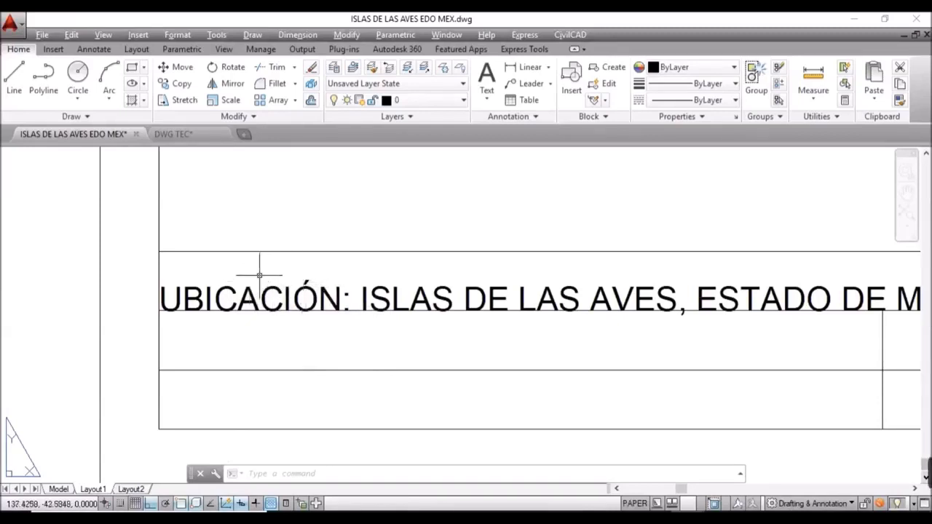
click(160, 310)
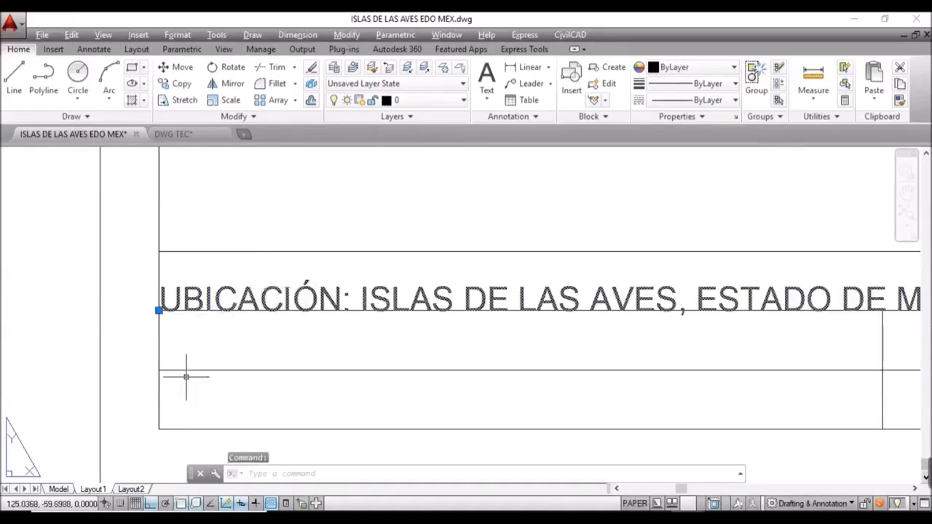
text(M)
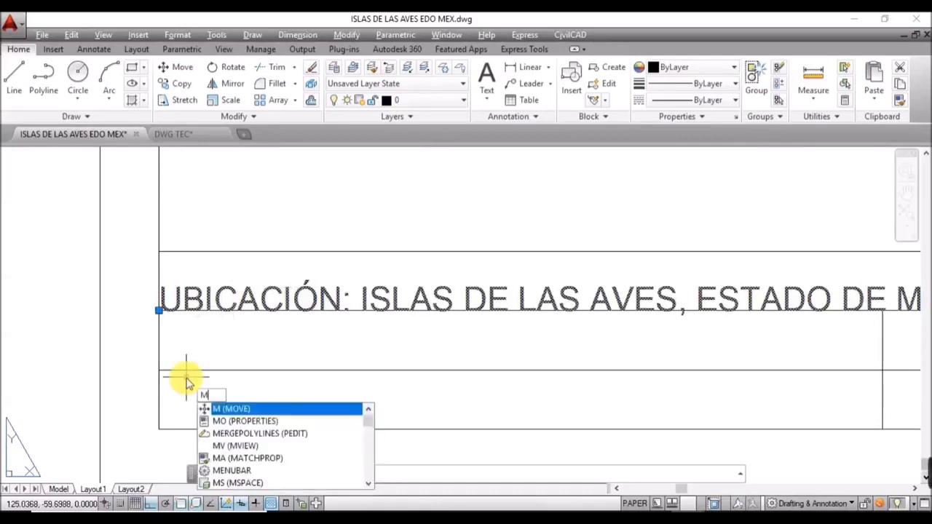
key(Return)
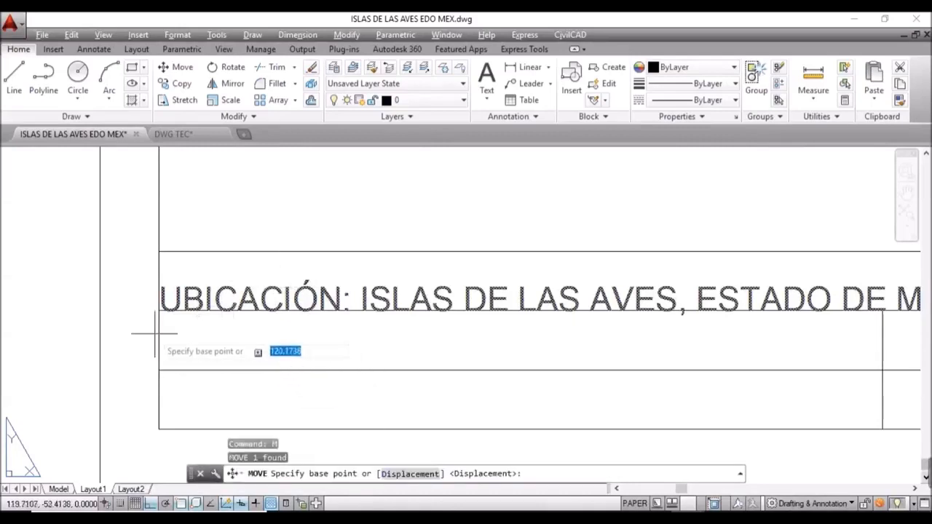
click(159, 309)
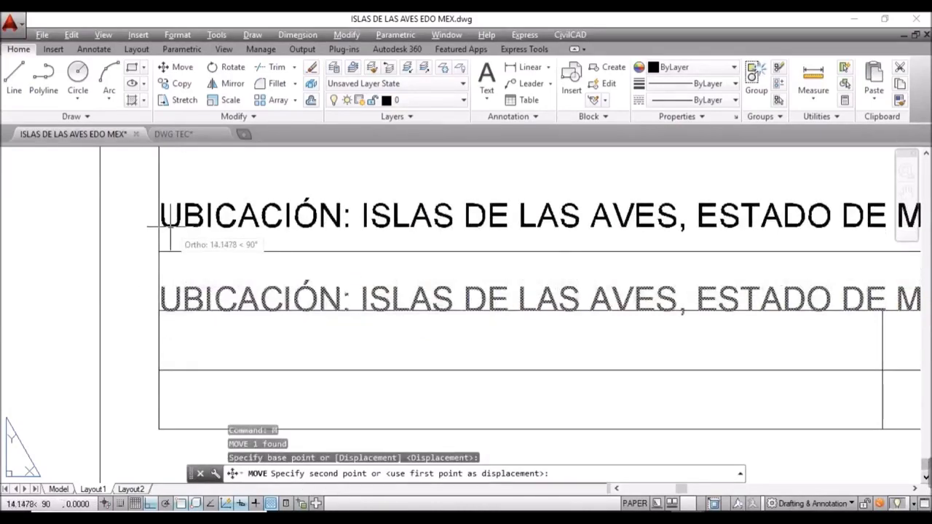
text(3)
key(Return)
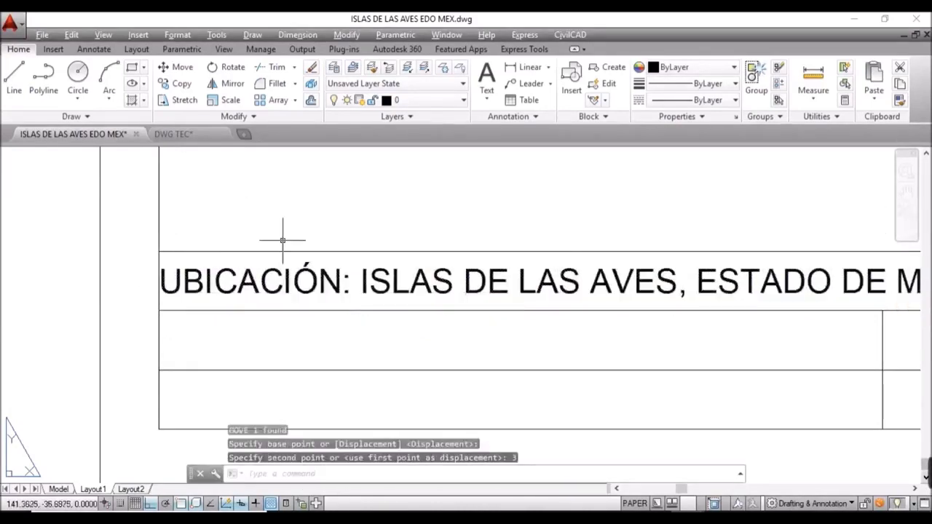
scroll(282, 240, down, 3)
middle_drag(476, 283, 331, 270)
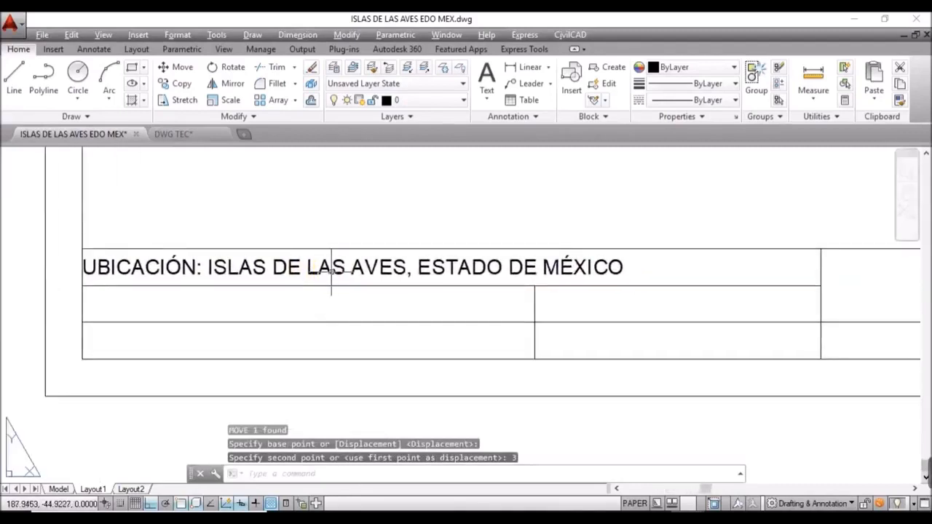
scroll(354, 266, down, 2)
scroll(385, 248, up, 2)
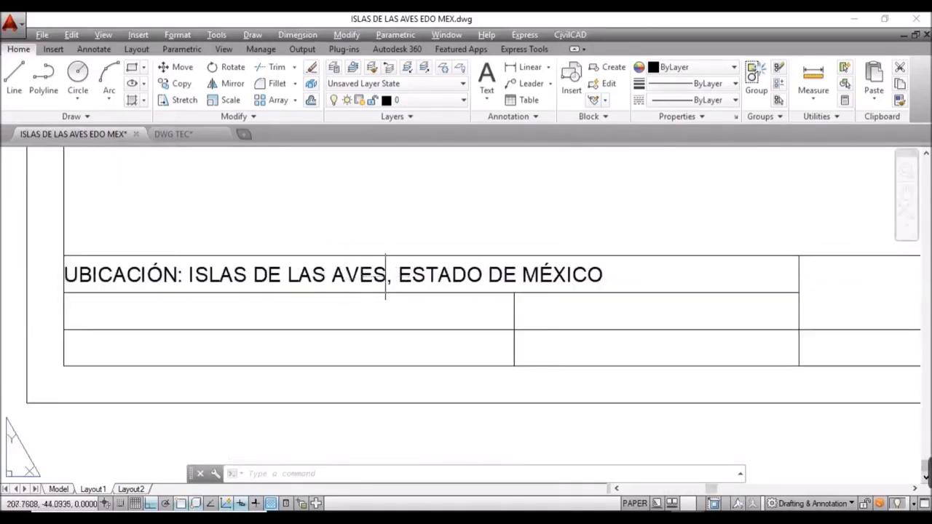
Step: Copy the UBICACIÓN line from the row corner into rows two and three, 10 units apart
click(373, 277)
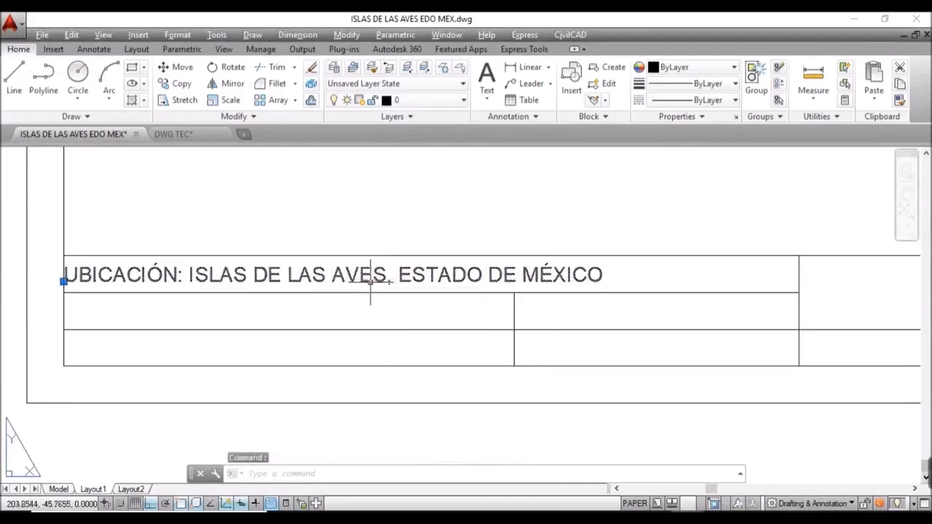
text(CO)
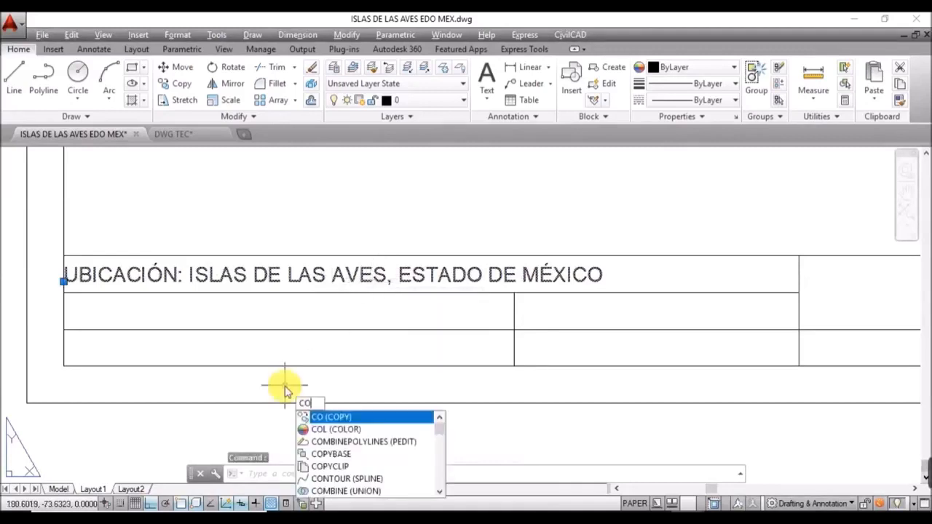
key(Return)
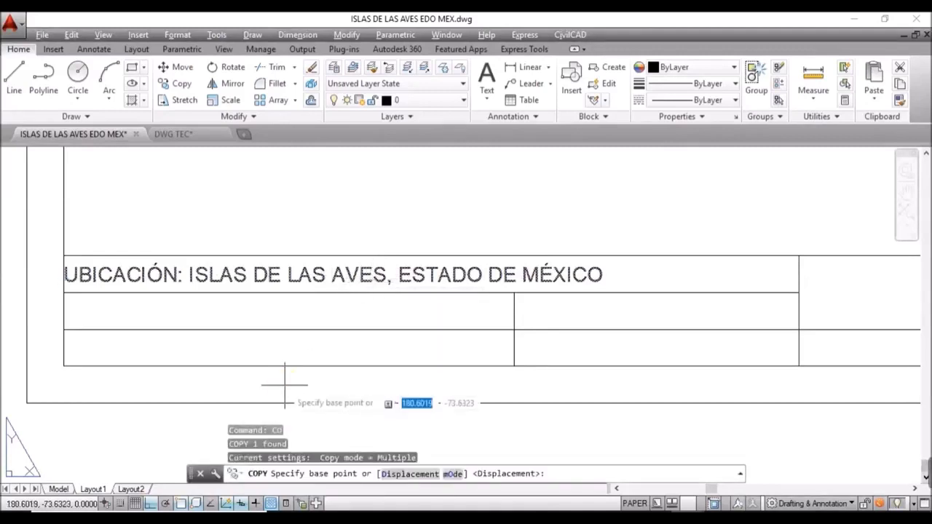
click(62, 292)
click(63, 329)
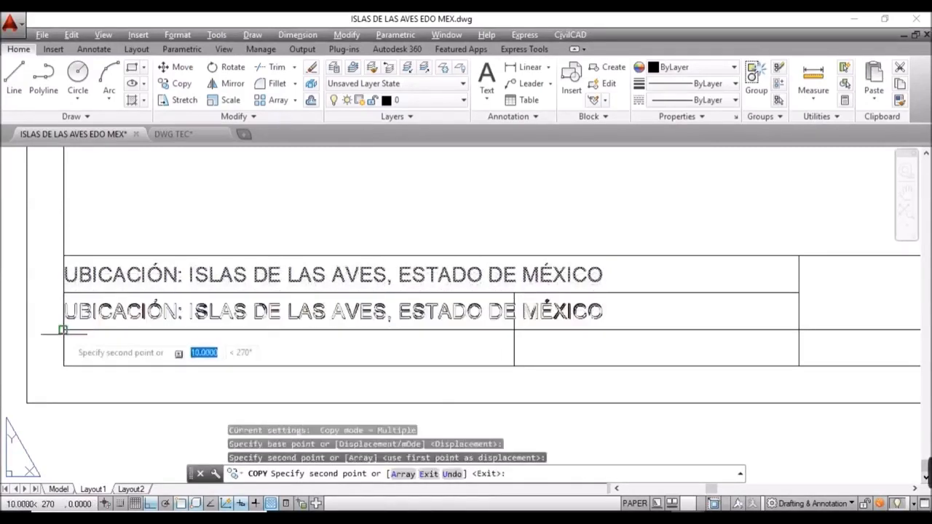
click(62, 366)
key(Escape)
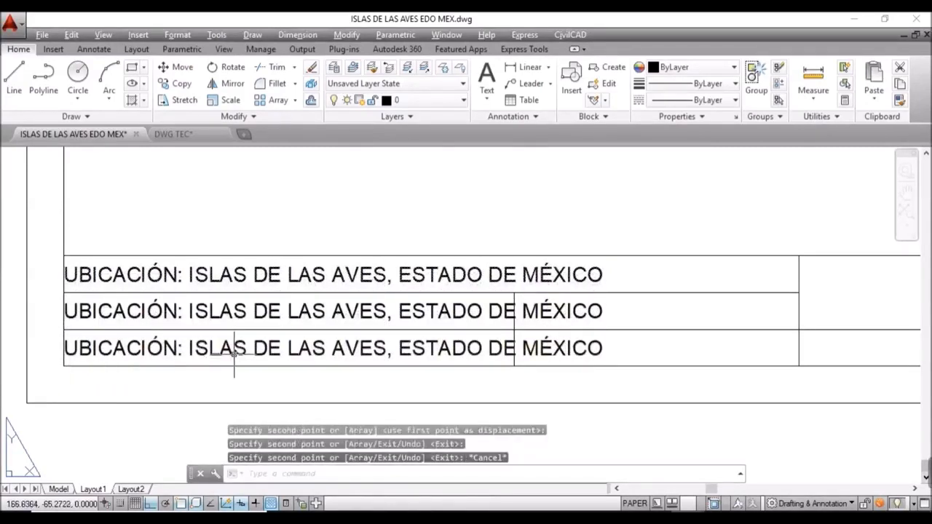
Step: Rewrite the row-two copy as the DOCENTE line with the teacher's name
double_click(356, 314)
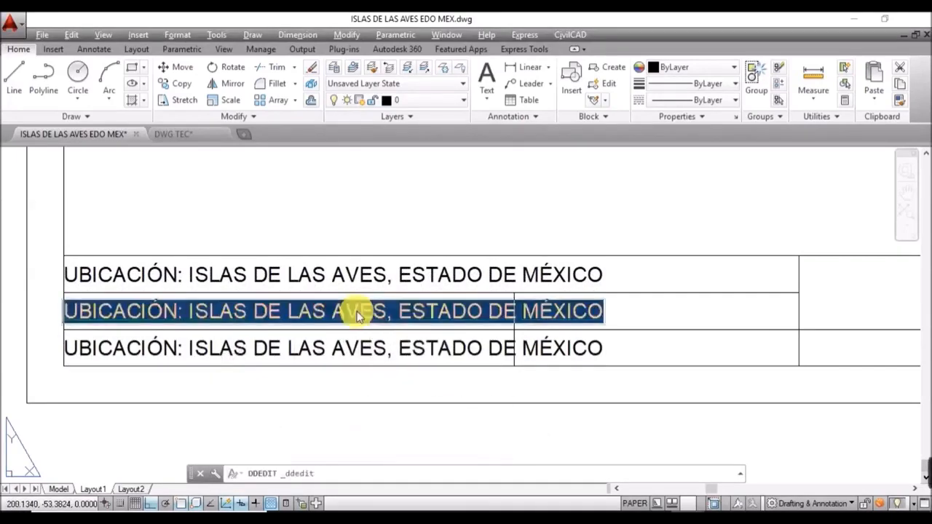
text(DOCENTE: I.C.)
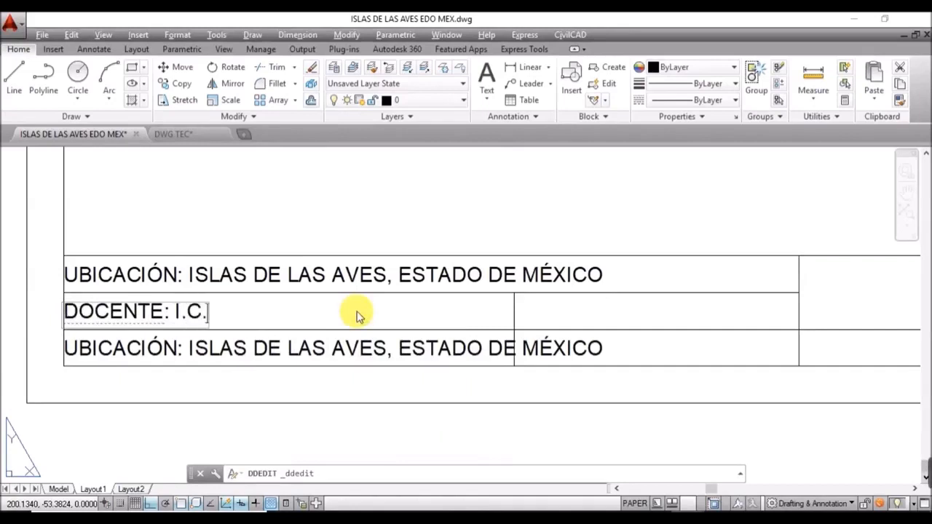
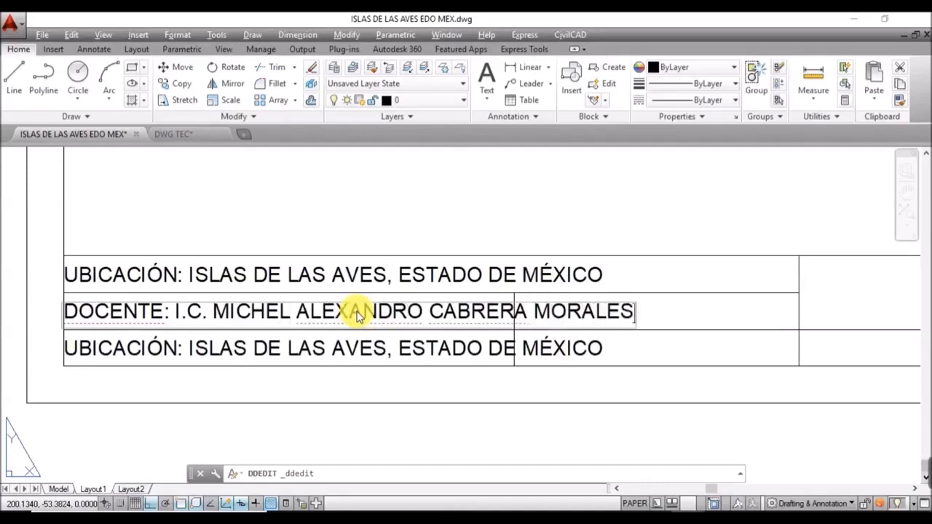
click(295, 357)
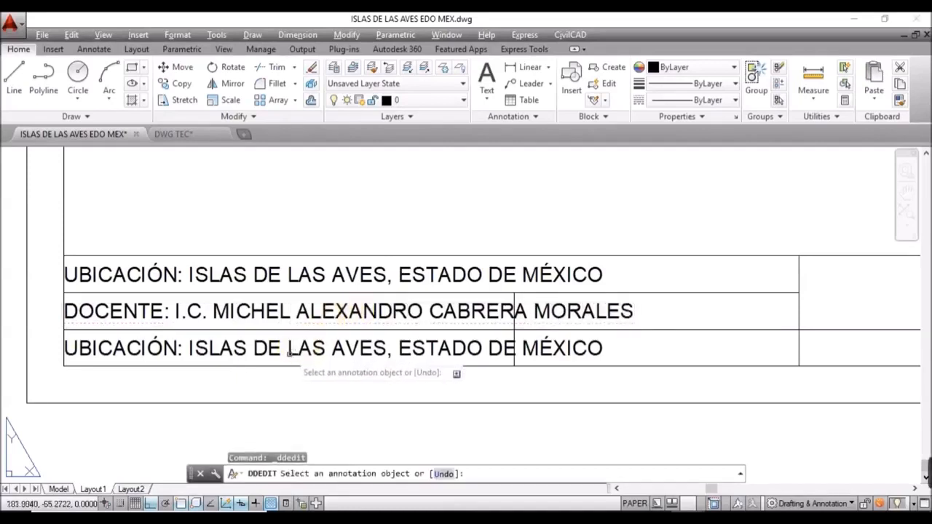
Step: Rewrite the row-three copy as the ALUMNO line with the student's name, fixing the surname's accent
click(291, 360)
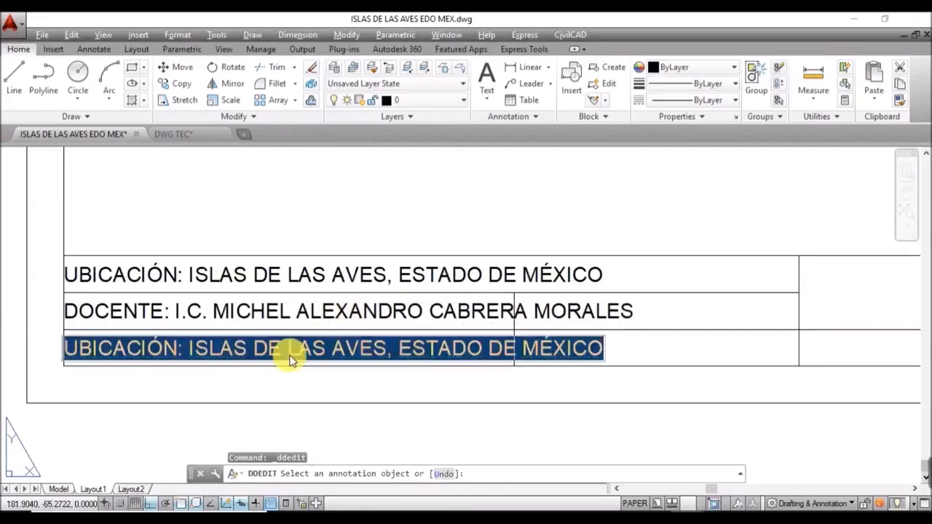
text(ALUMNO: )
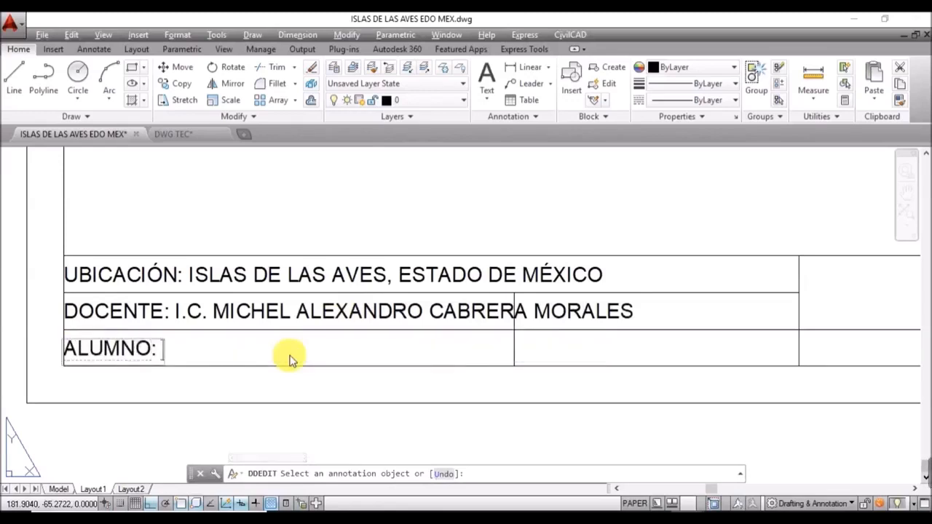
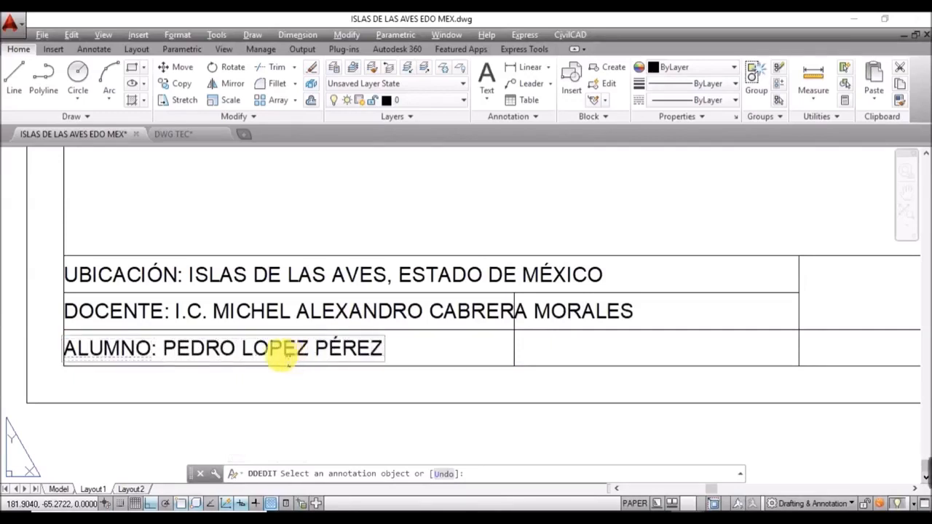
click(270, 358)
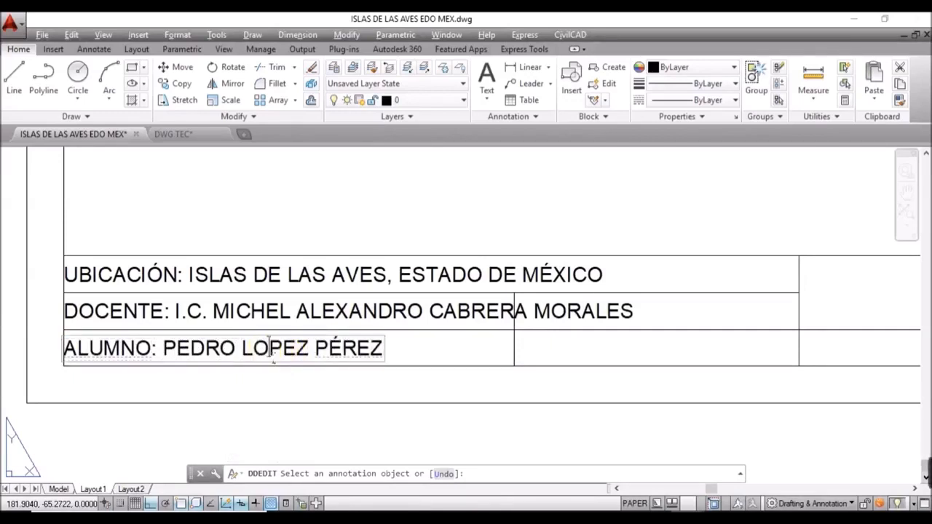
key(BackSpace)
text(Ó)
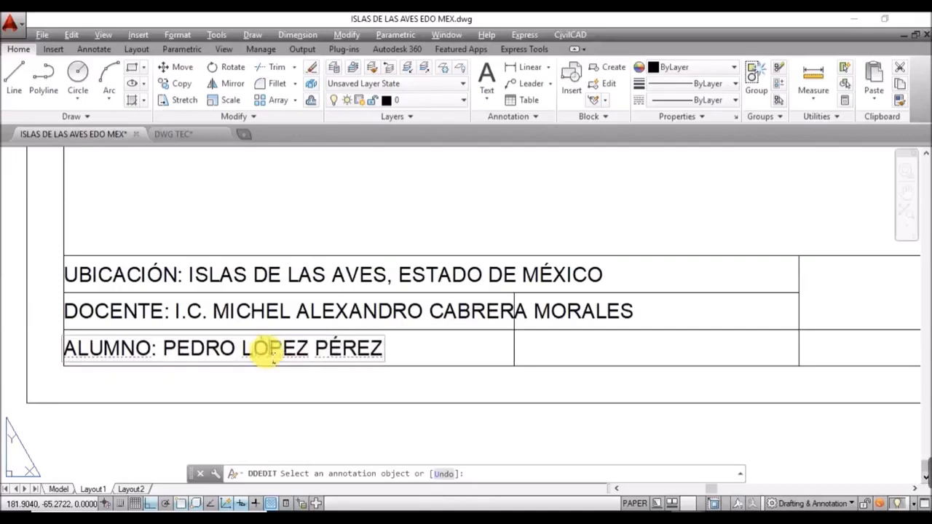
click(451, 346)
key(Escape)
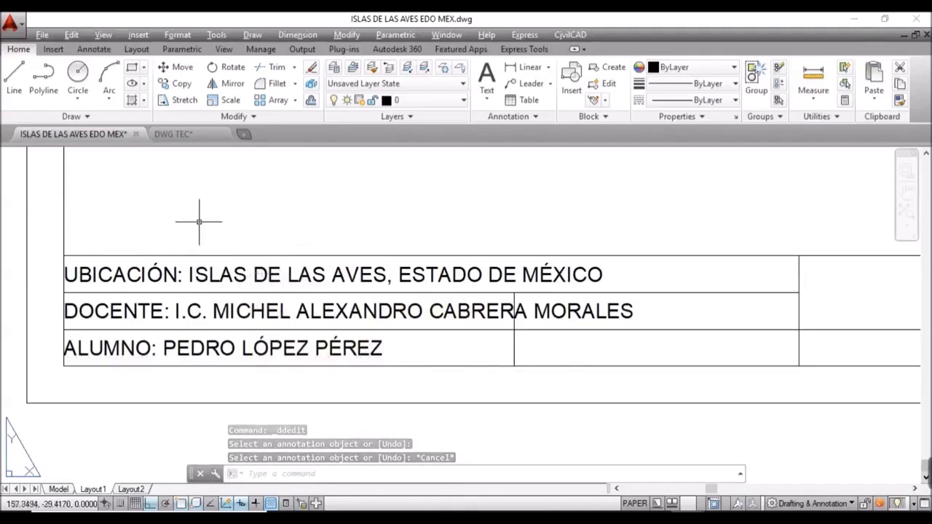
Step: Set the DOCENTE text's Width factor to 0.75 in Properties
click(374, 311)
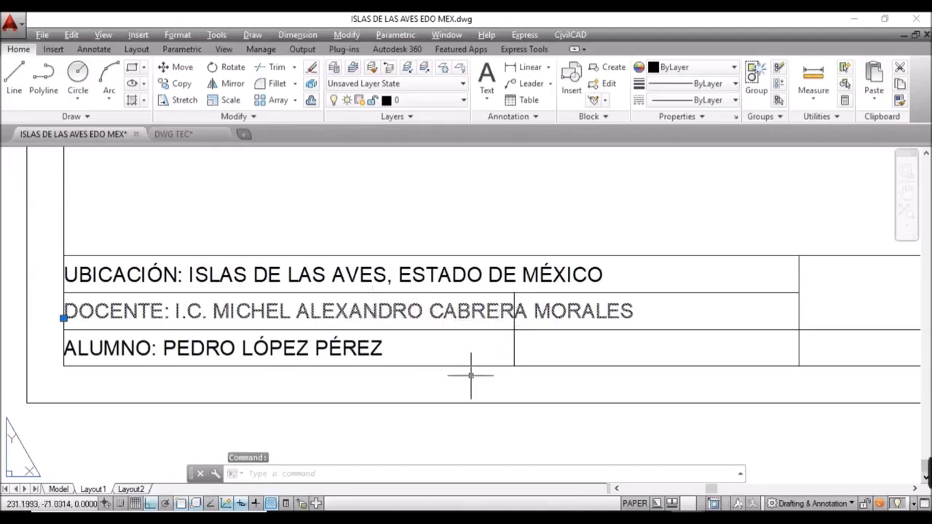
text(PR)
key(Return)
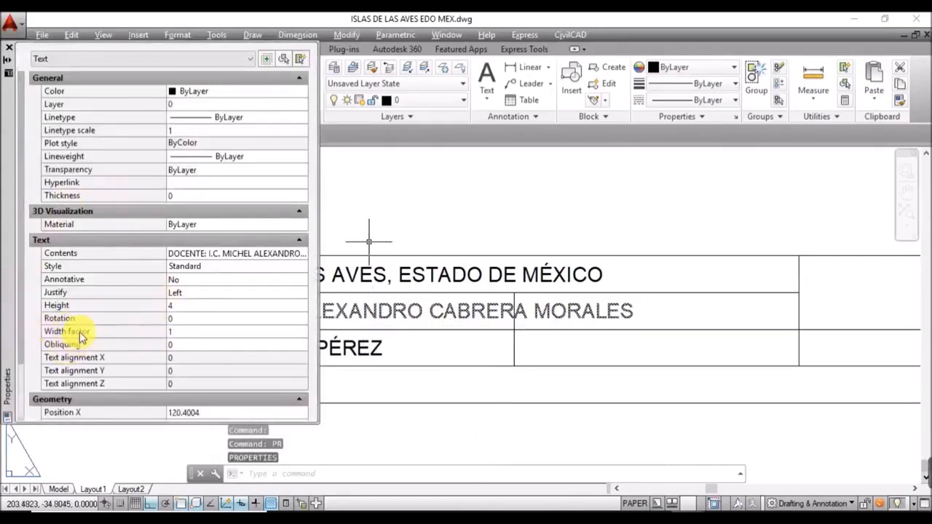
click(173, 333)
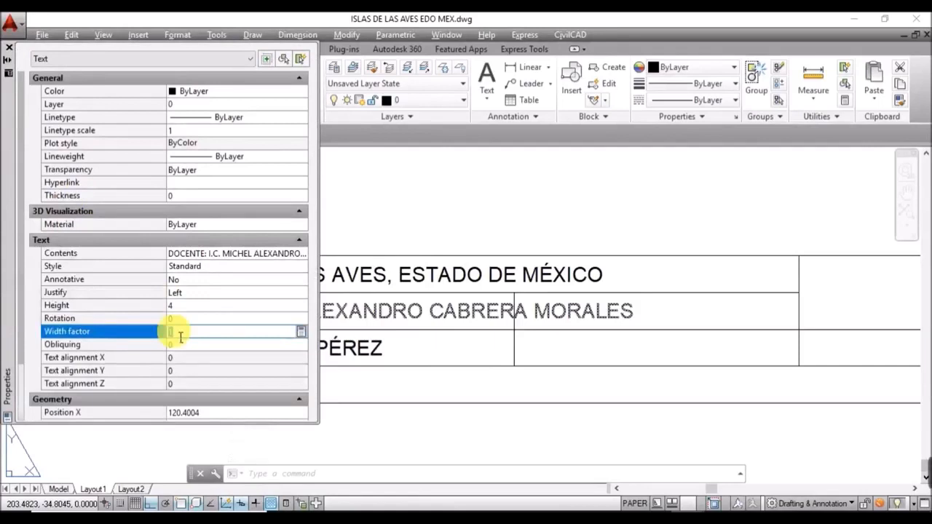
double_click(180, 333)
text(0.8)
key(Return)
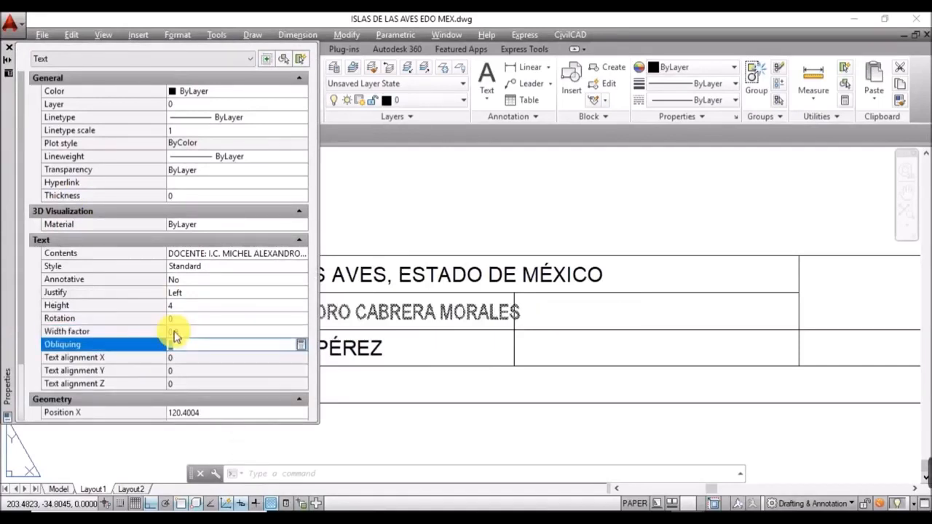
click(177, 333)
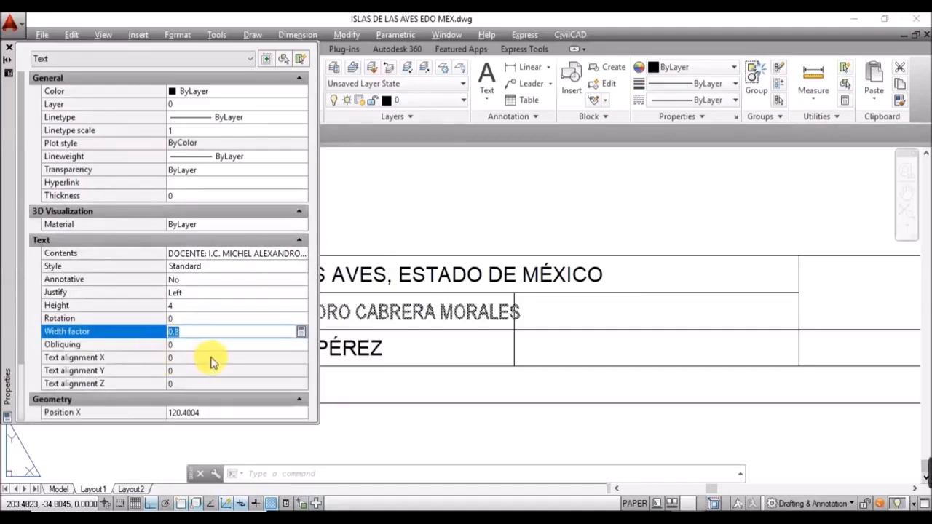
text(0)
key(Tab)
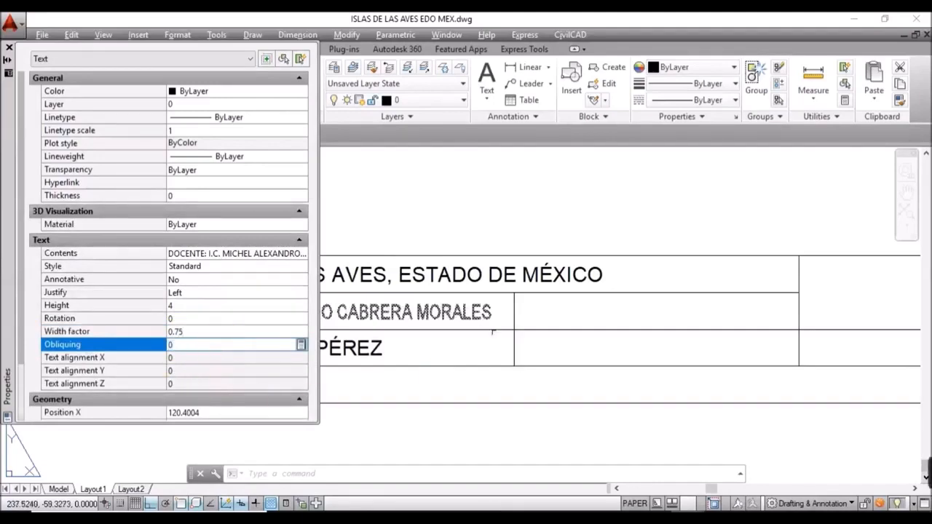
click(8, 49)
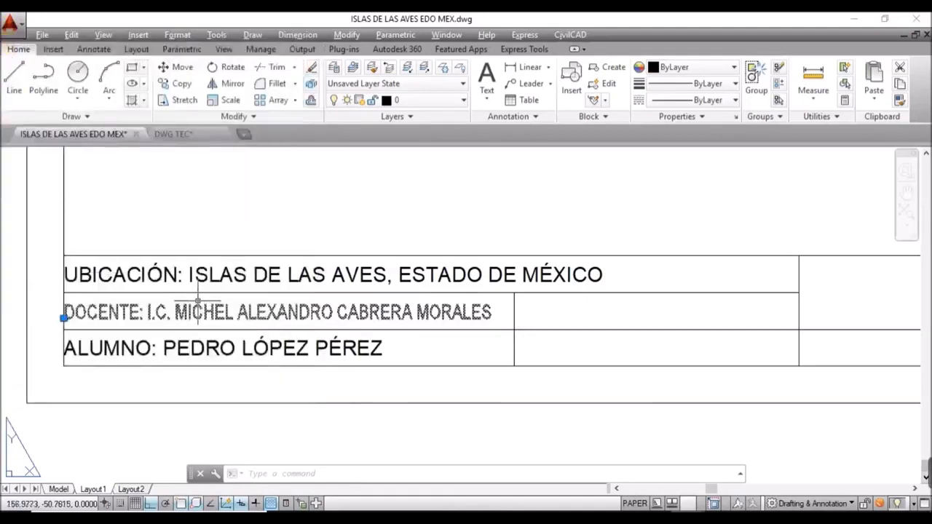
key(Escape)
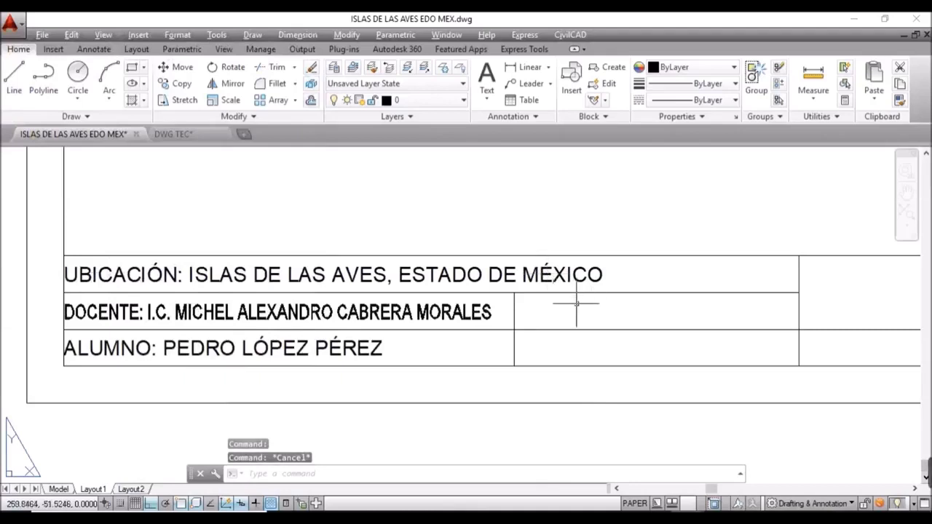
middle_drag(582, 328, 558, 328)
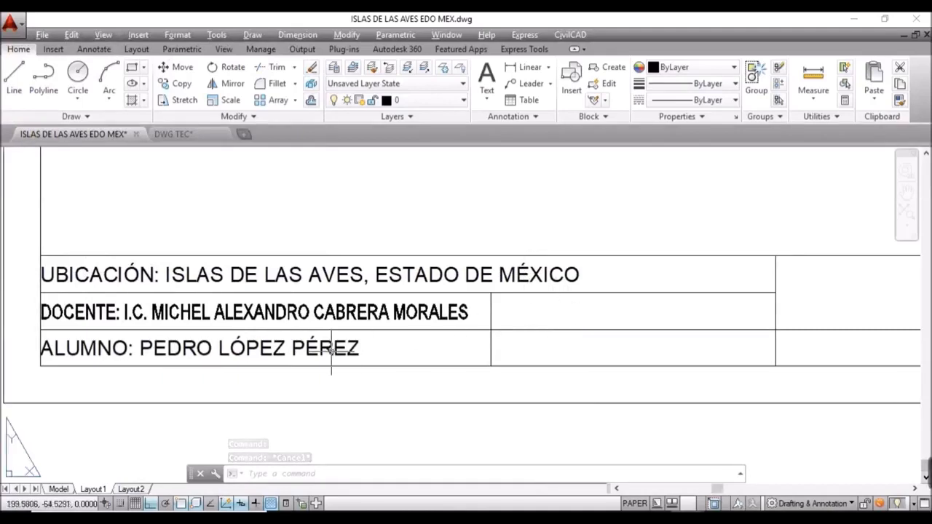
Step: Select the ALUMNO text and start copying it with CO
click(306, 348)
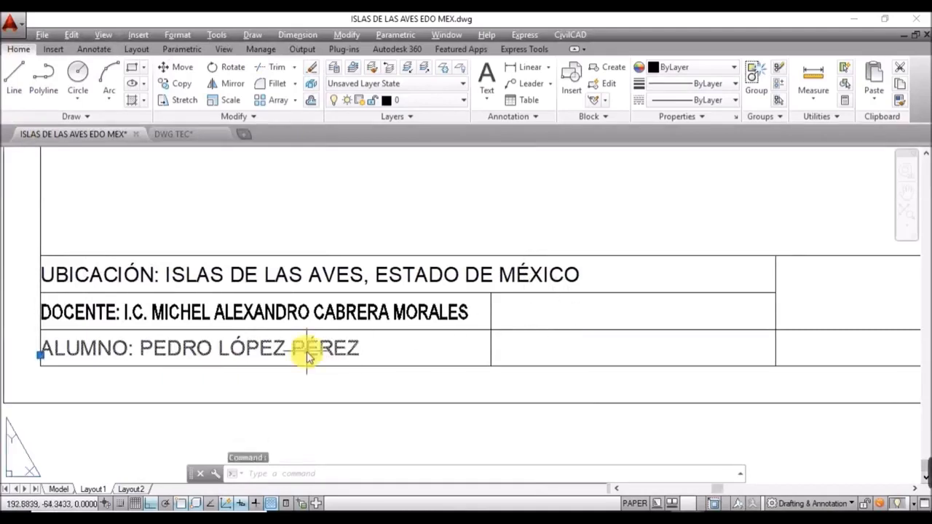
text(co)
key(Return)
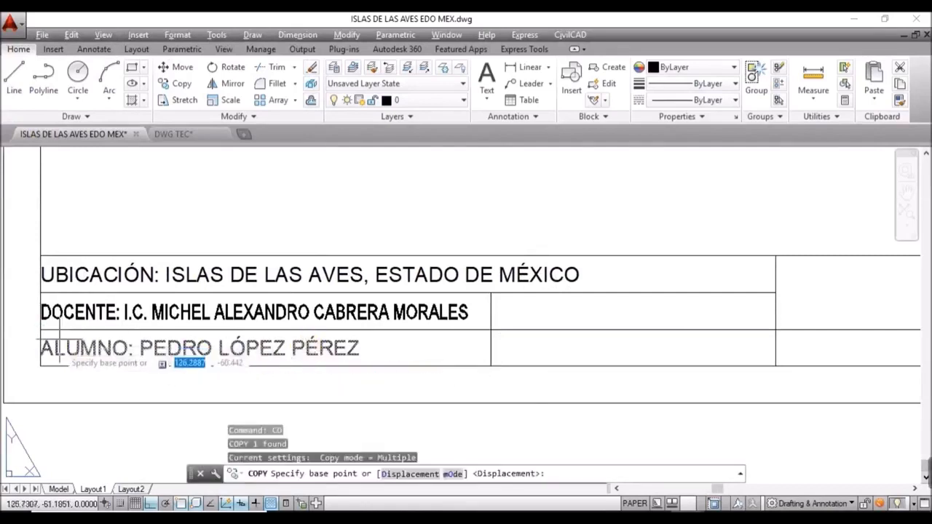
Step: Copy the ALUMNO text into the upper-right and lower-right title-block cells
click(40, 367)
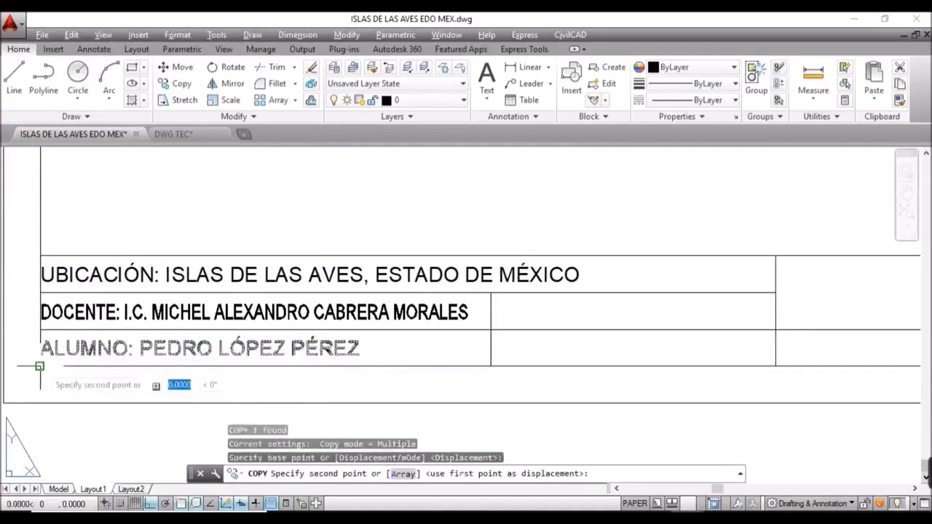
click(491, 330)
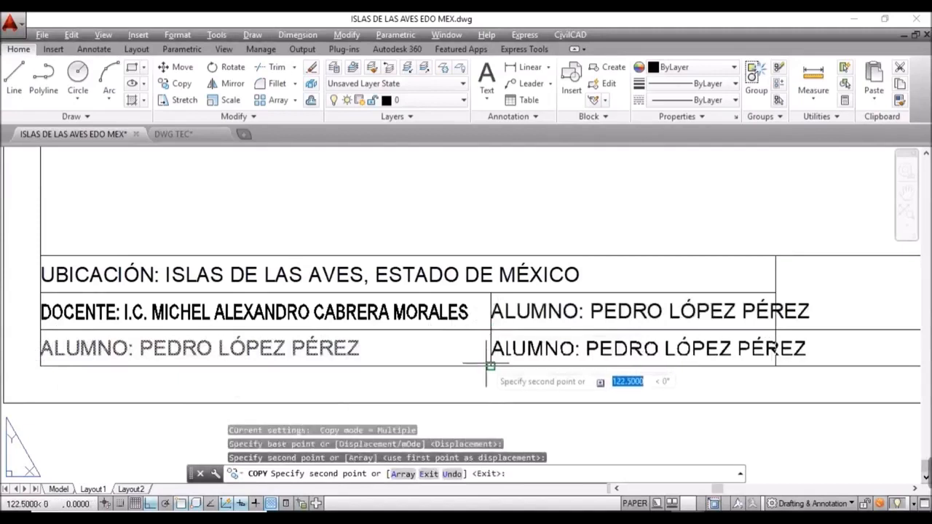
click(491, 366)
key(Escape)
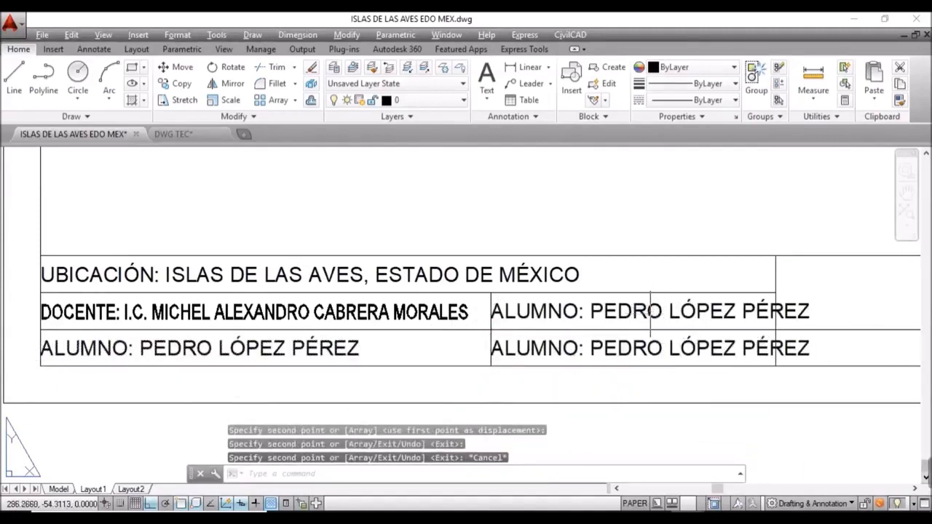
Step: Retype the two copies as 'ASIGNATURA: TOPOGRAFÍA' and 'GRUPO: 201'
double_click(651, 311)
text(ASIGN)
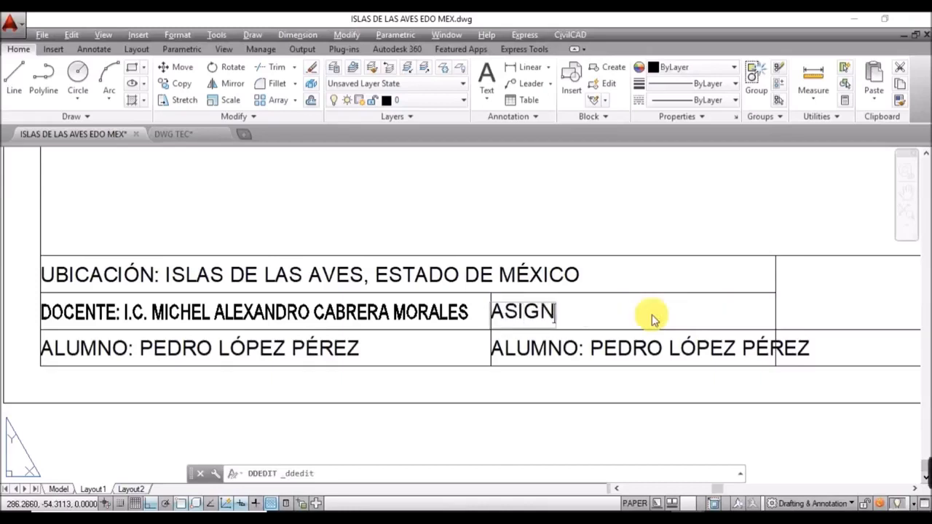
text(ATURA: )
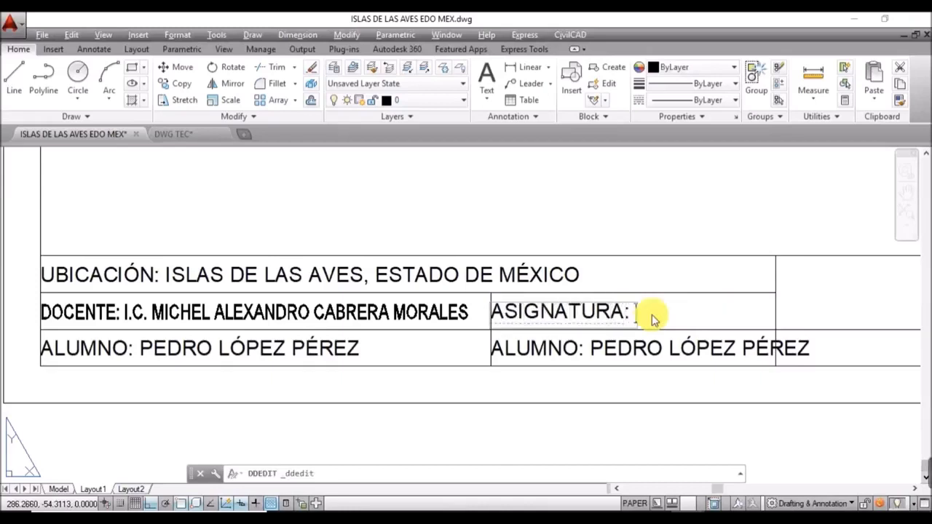
text(TOPOGRAFÍA)
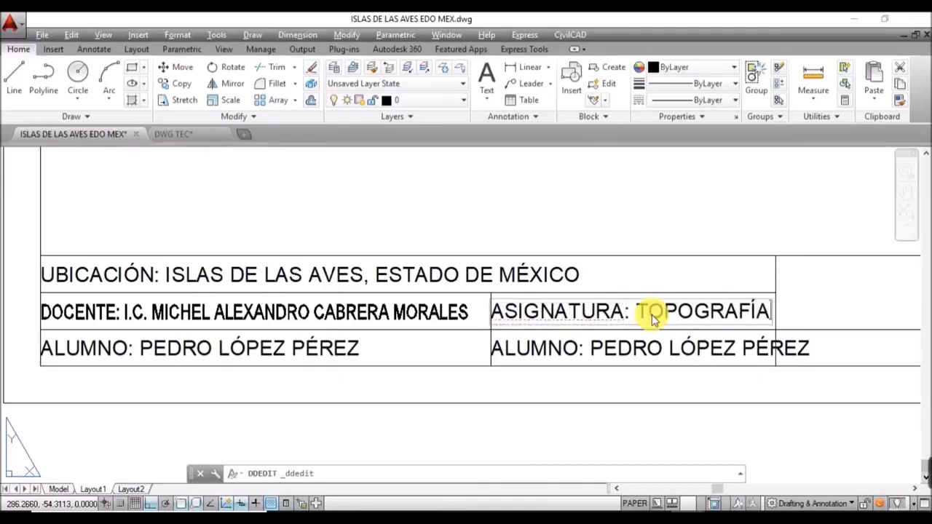
click(647, 349)
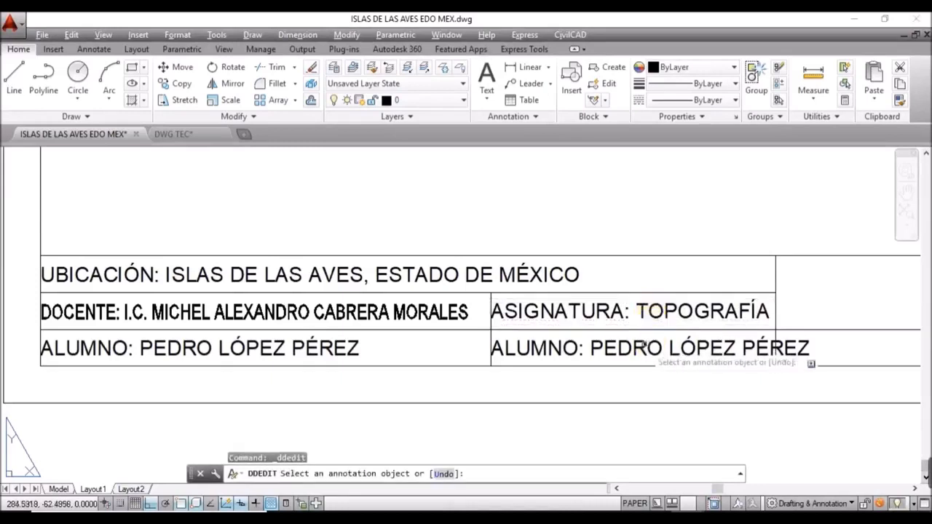
click(644, 349)
text(GRUP)
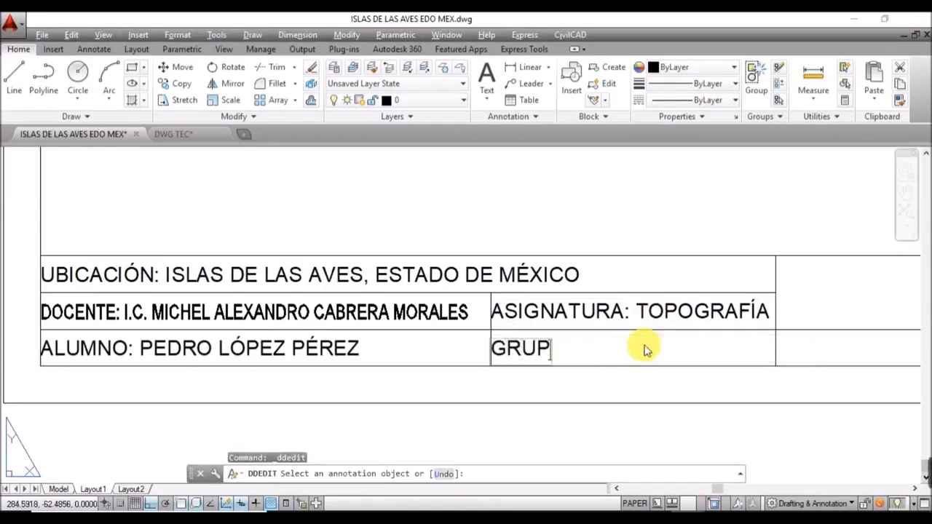
text(O: 2000)
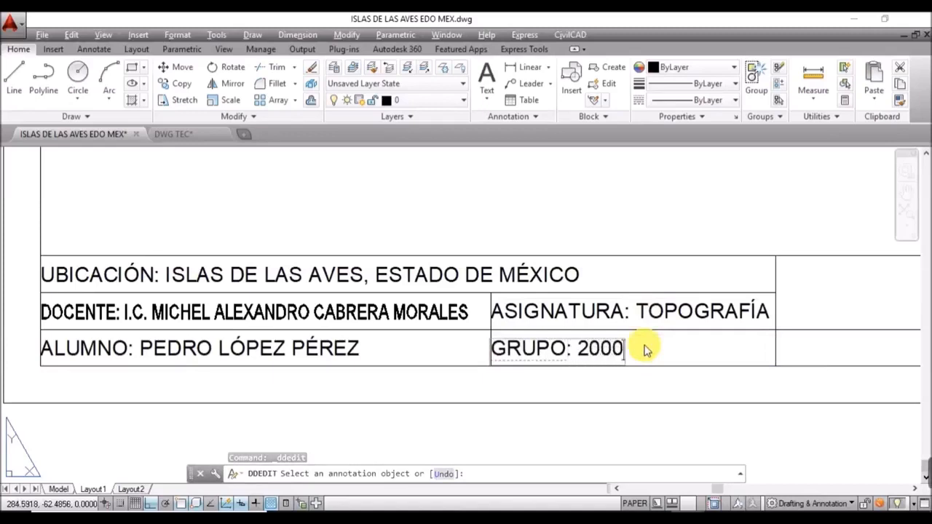
key(BackSpace)
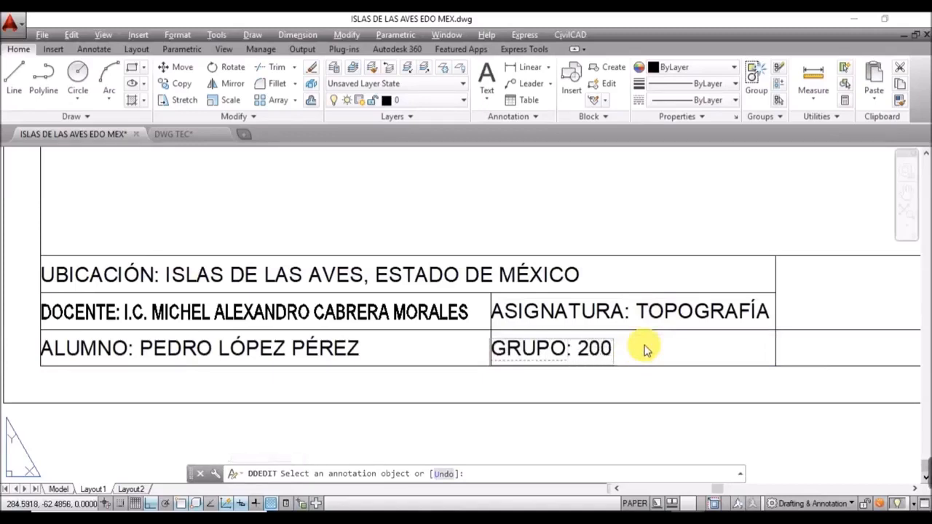
key(BackSpace)
text(1)
click(645, 350)
key(Escape)
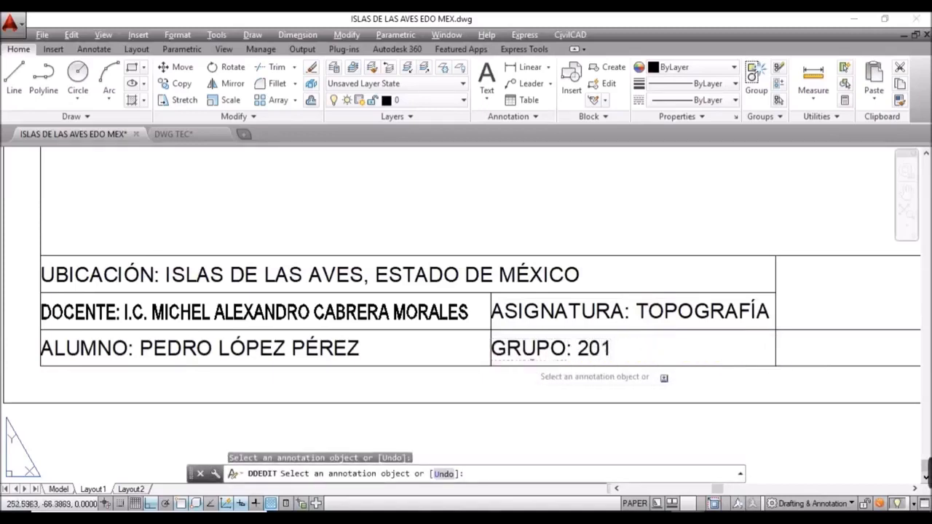
middle_drag(570, 348, 424, 304)
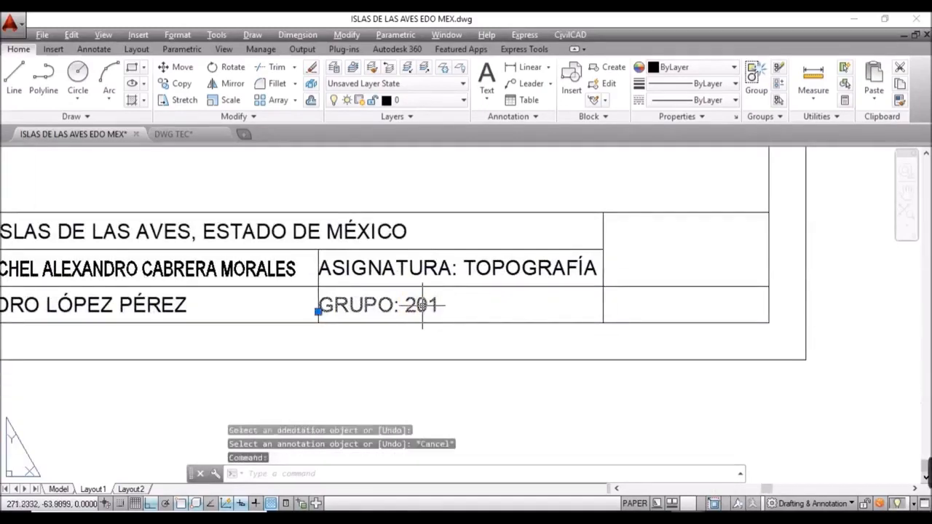
Step: Copy the GRUPO text into the far-right title-block cell
text(CO)
key(Return)
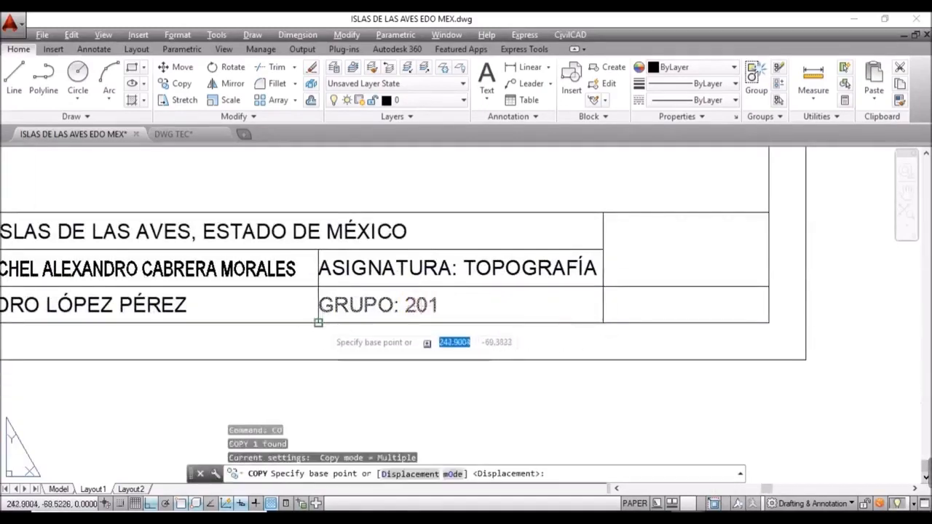
click(318, 317)
click(605, 316)
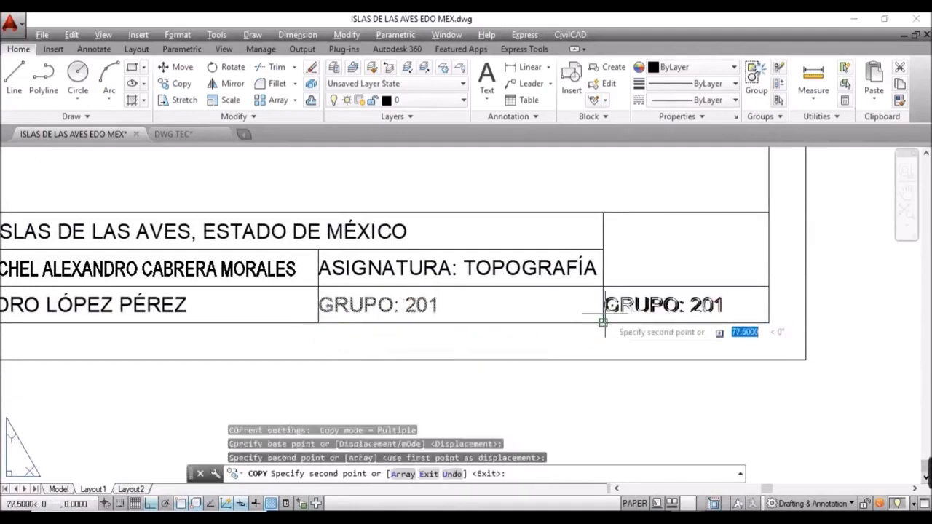
key(Escape)
Step: Retype the copy as 'ESCALA: SN COTAS: METROS' and show its properties
double_click(625, 306)
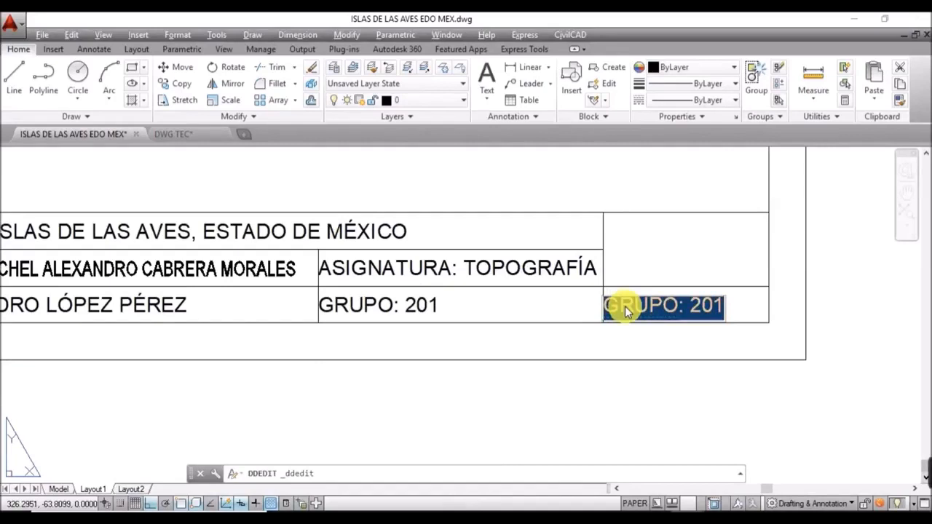
text(ESCALA)
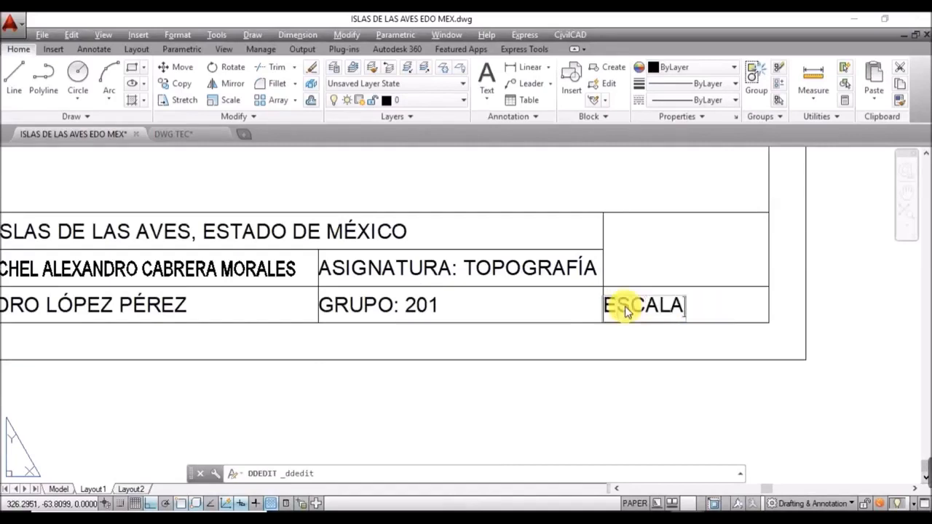
text(: SN)
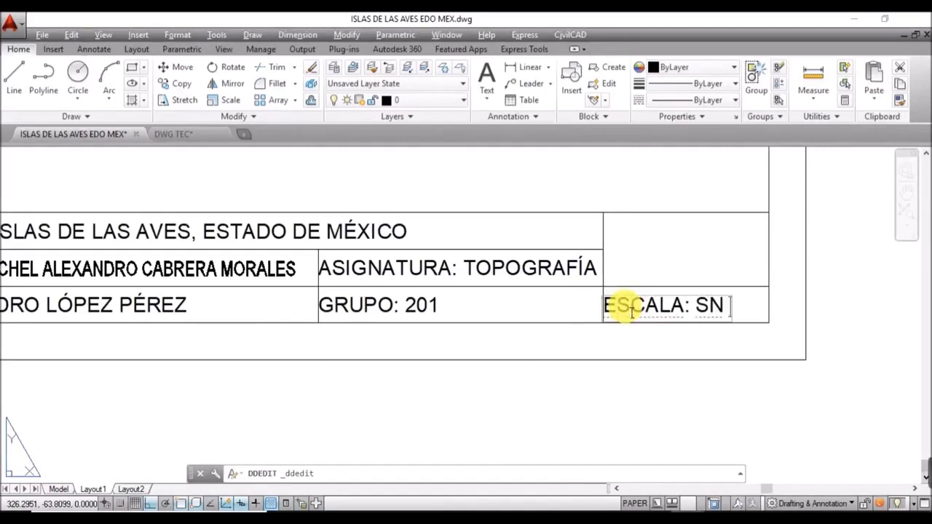
text( COTAS)
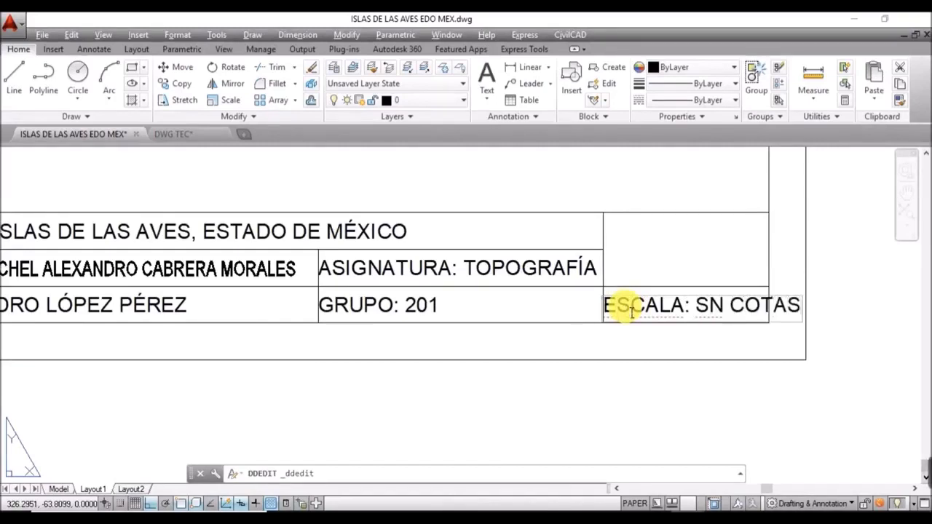
text(: ME)
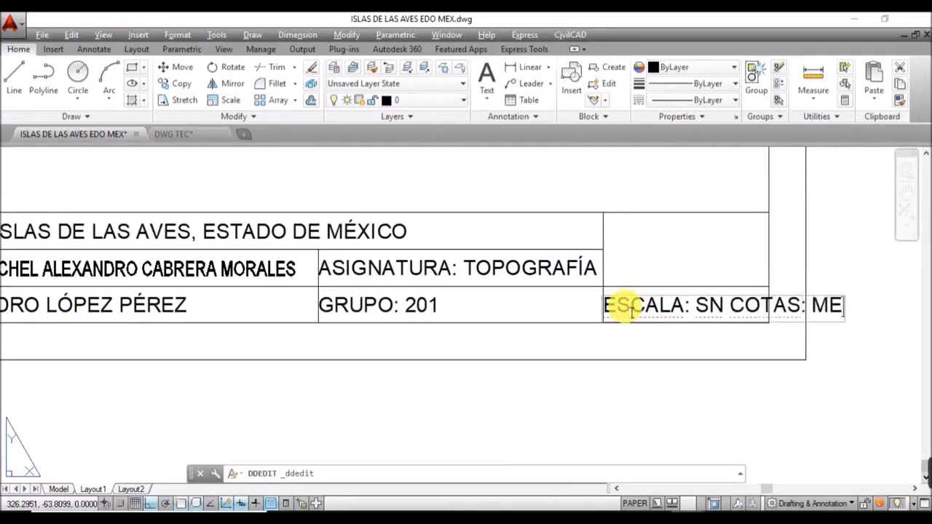
text(TROS)
key(Return)
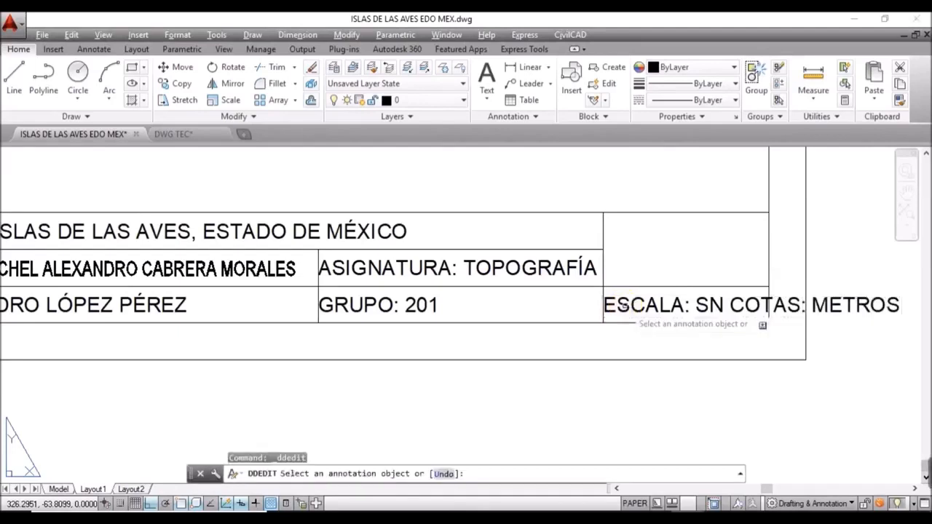
key(Escape)
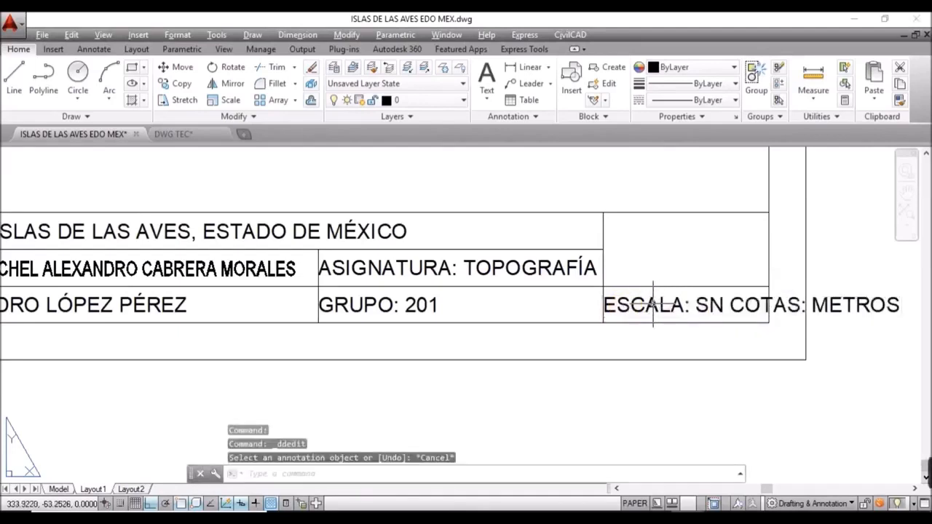
click(652, 304)
key(Return)
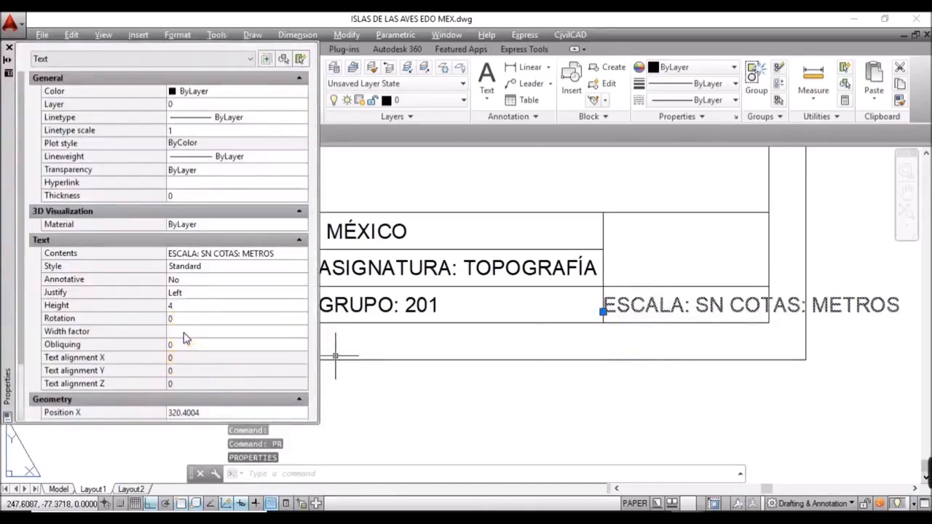
Step: Set the ESCALA text's Width factor to 0.55 in Properties, then zoom to the title block
click(184, 332)
text(0.5)
key(Return)
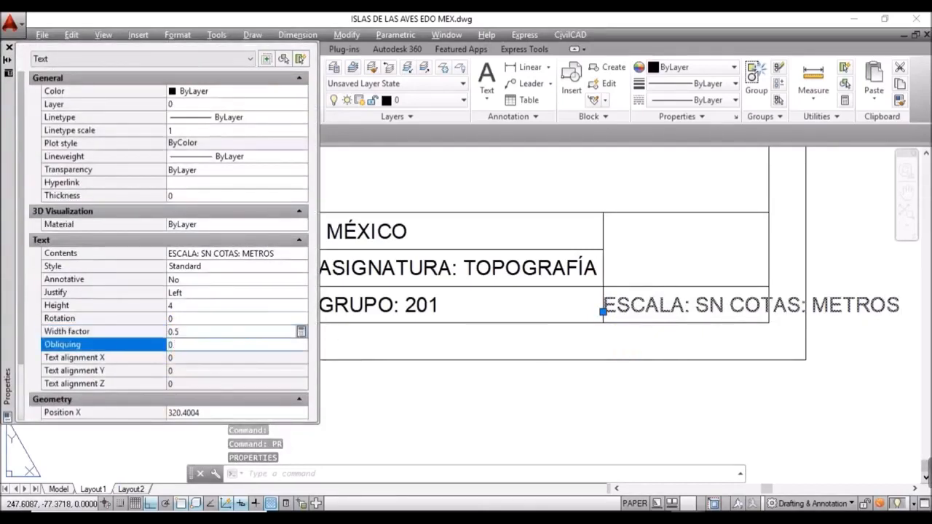
click(184, 332)
text(0.)
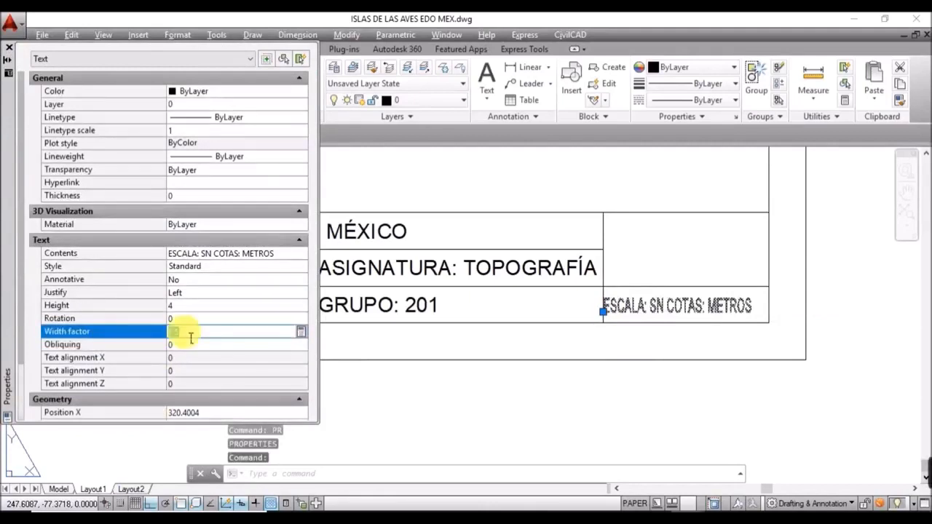
key(Return)
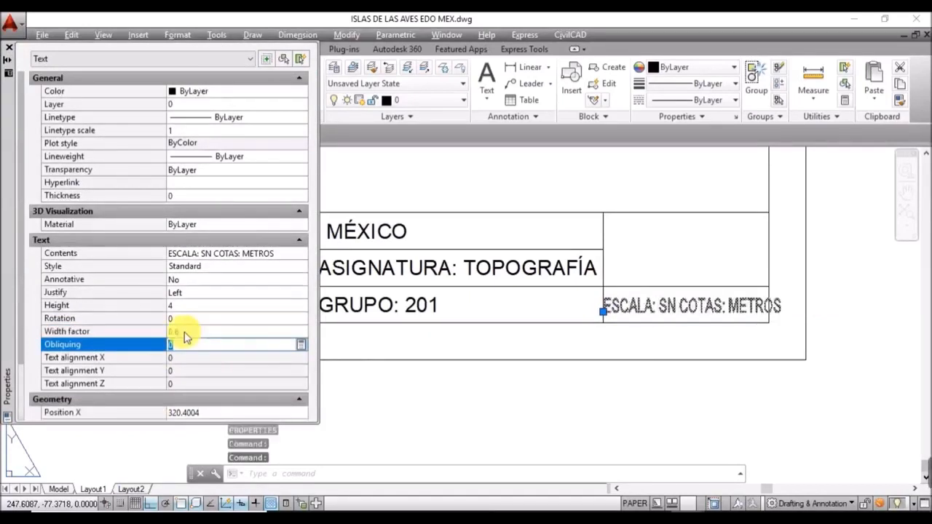
click(184, 332)
text(0.)
key(Return)
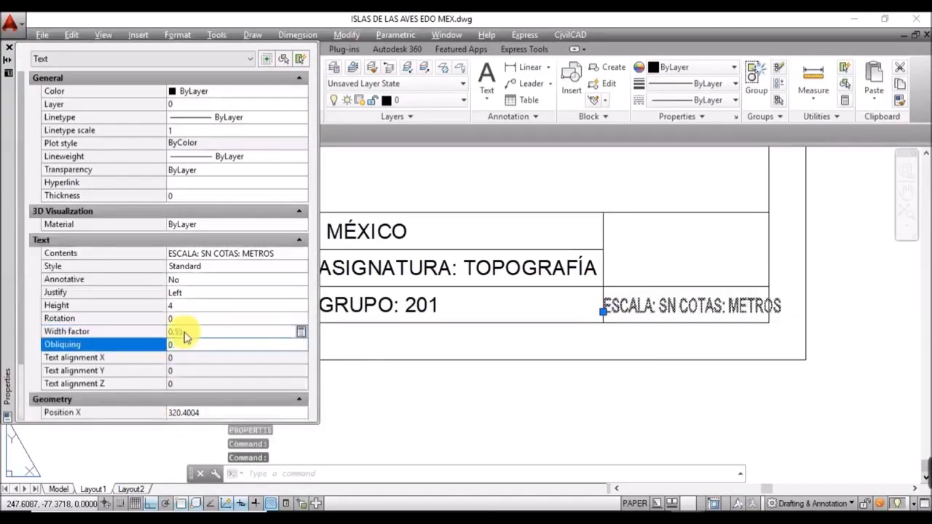
click(8, 47)
key(Escape)
scroll(553, 262, down, 3)
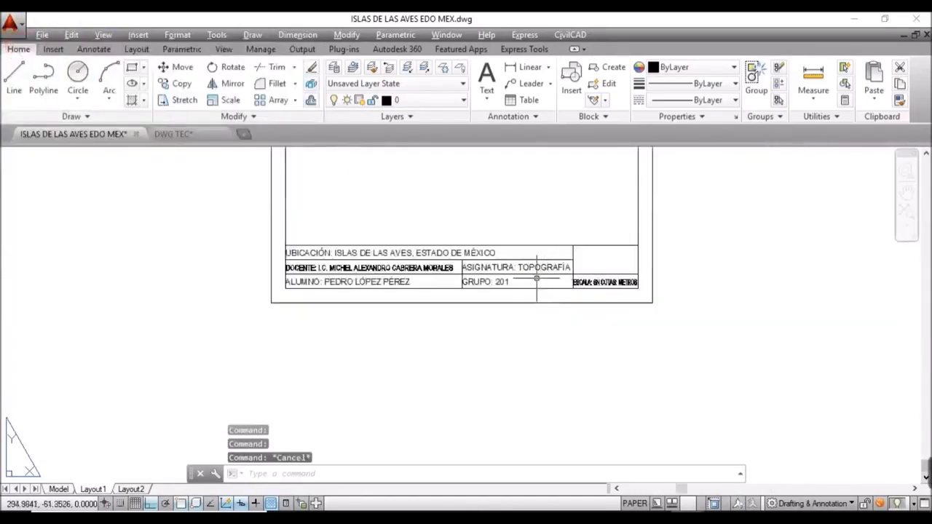
scroll(502, 357, up, 1)
scroll(521, 361, up, 2)
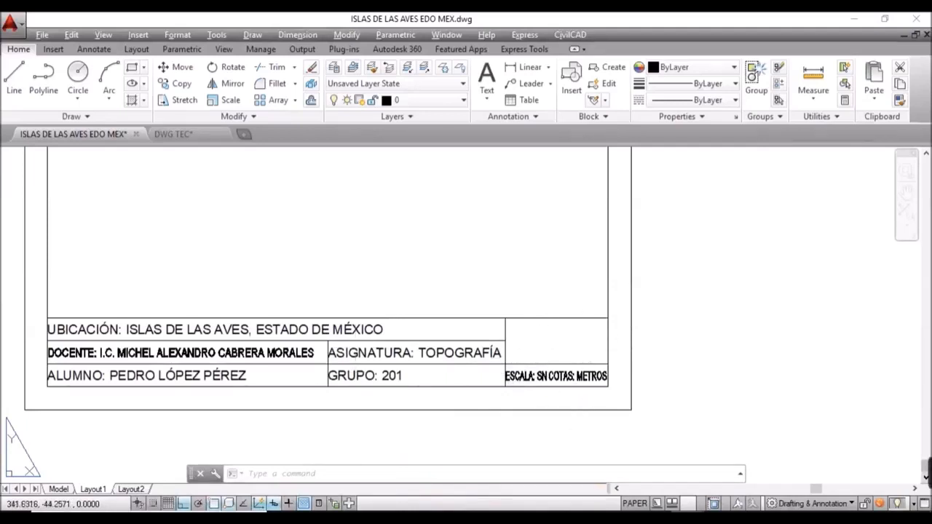
Step: Run IMAGEATTACH and open logo.png from the desktop folder
click(140, 38)
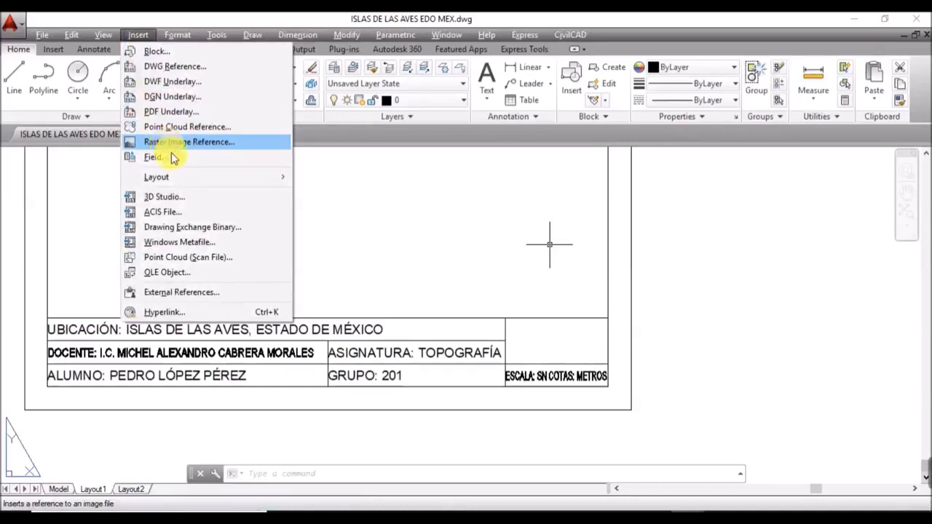
click(350, 395)
click(336, 476)
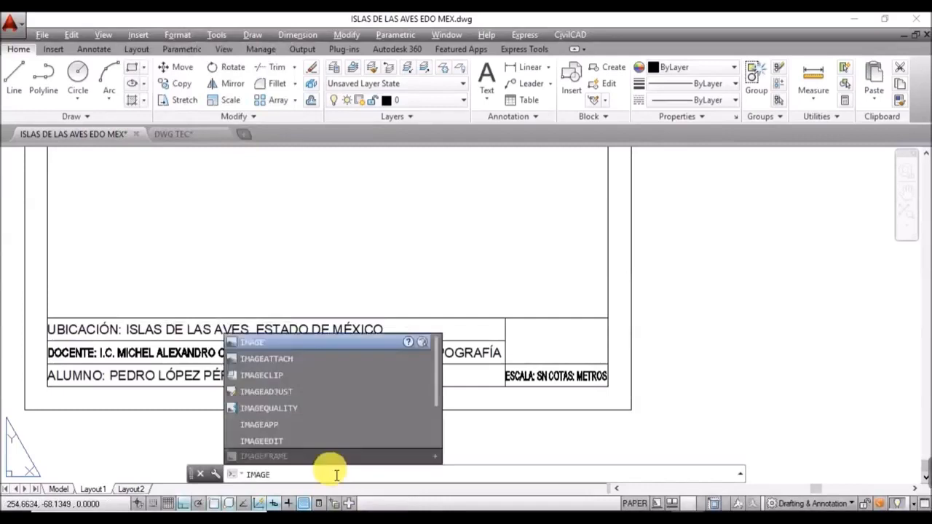
text(IMAGEATTACH)
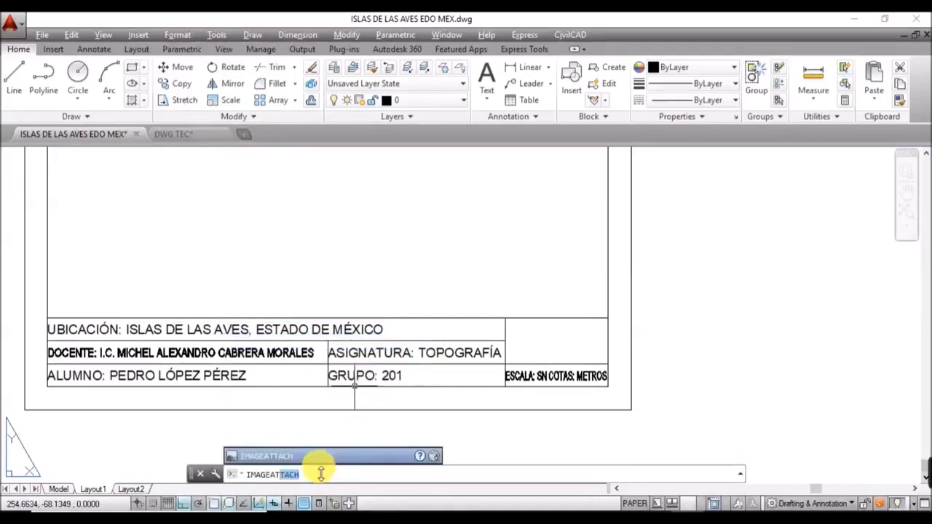
key(Return)
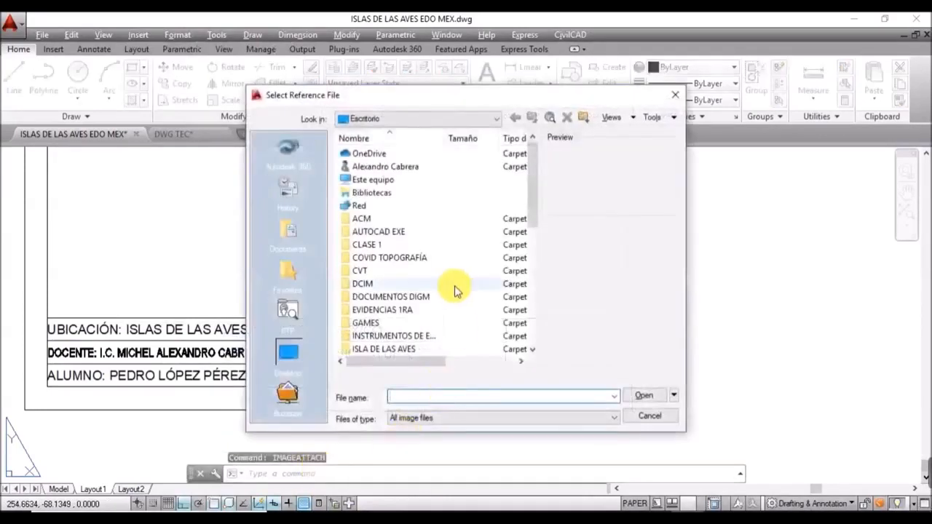
drag(537, 199, 546, 321)
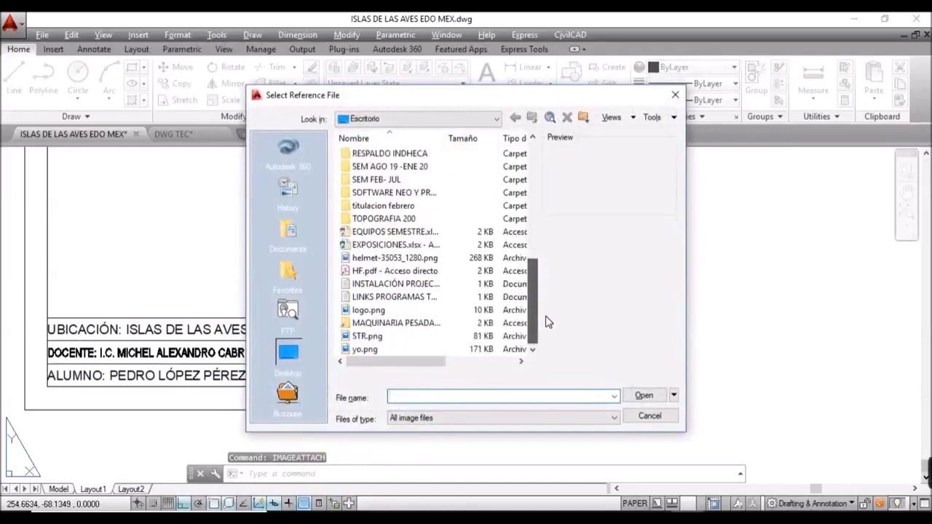
click(371, 311)
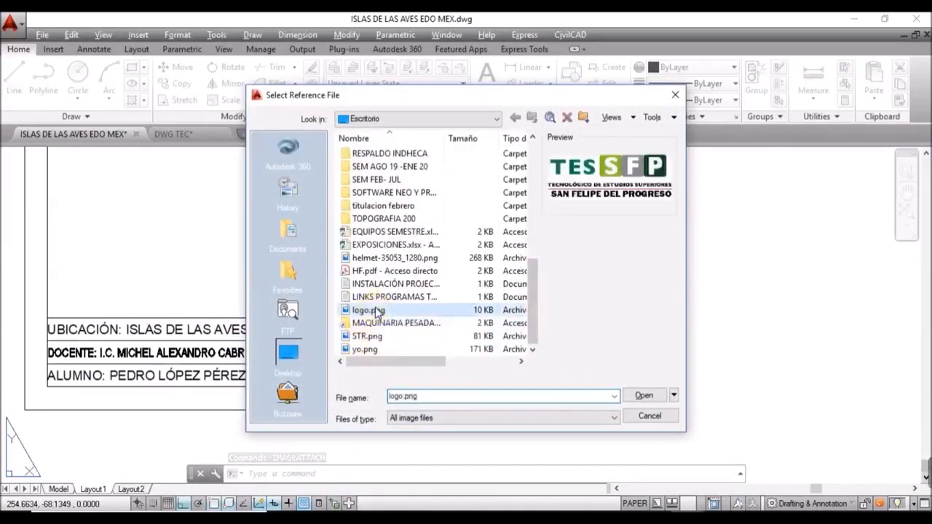
click(653, 397)
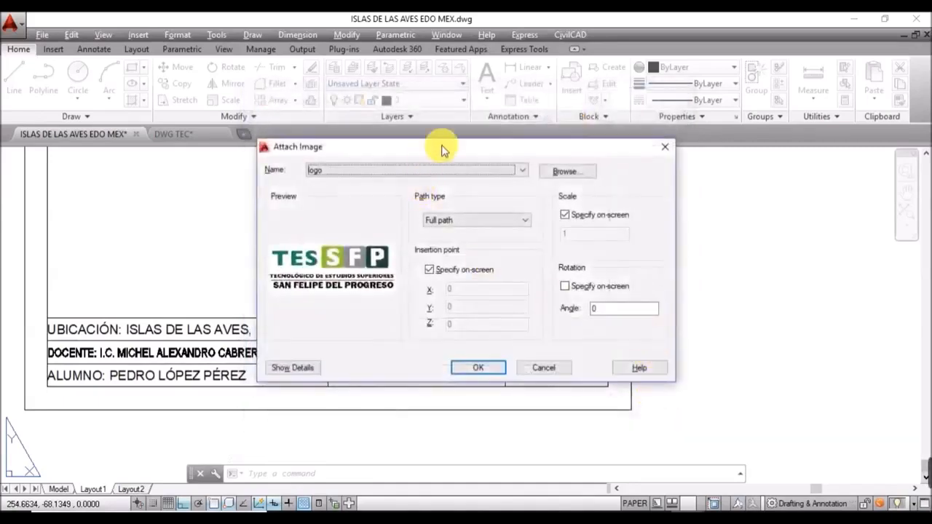
Step: Accept the Attach Image settings and set the logo's insertion point in the upper-right title-block cell
drag(461, 151, 287, 244)
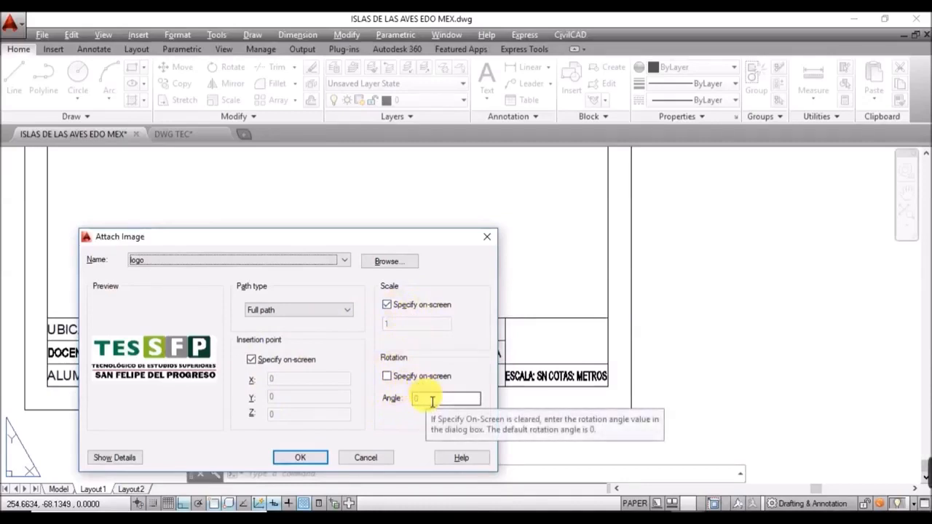
click(310, 458)
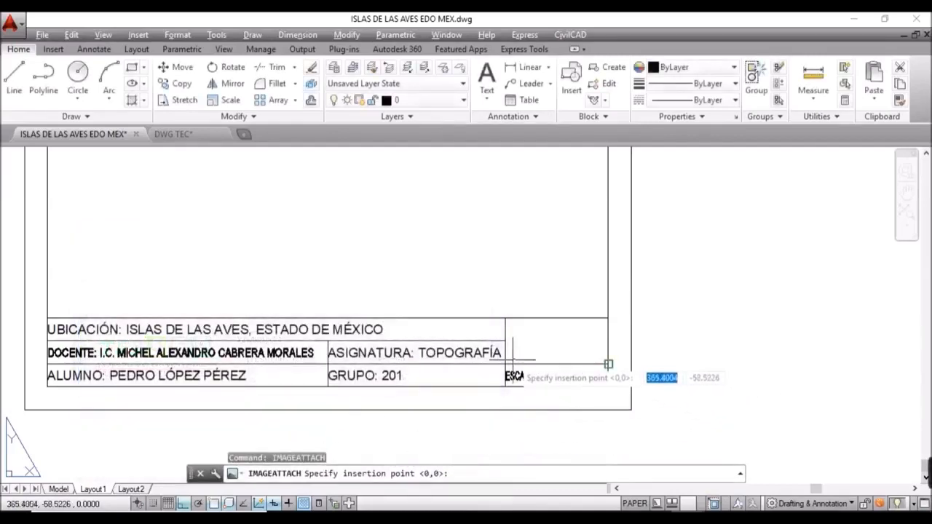
click(505, 364)
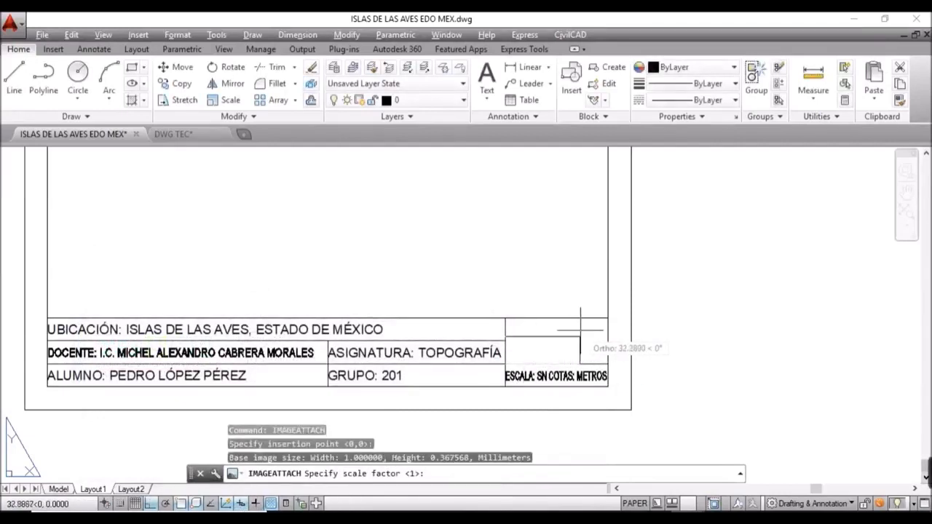
Step: Place the TESSFP logo at scale factor 44 in the title-block cell and zoom in on it
scroll(609, 323, up, 6)
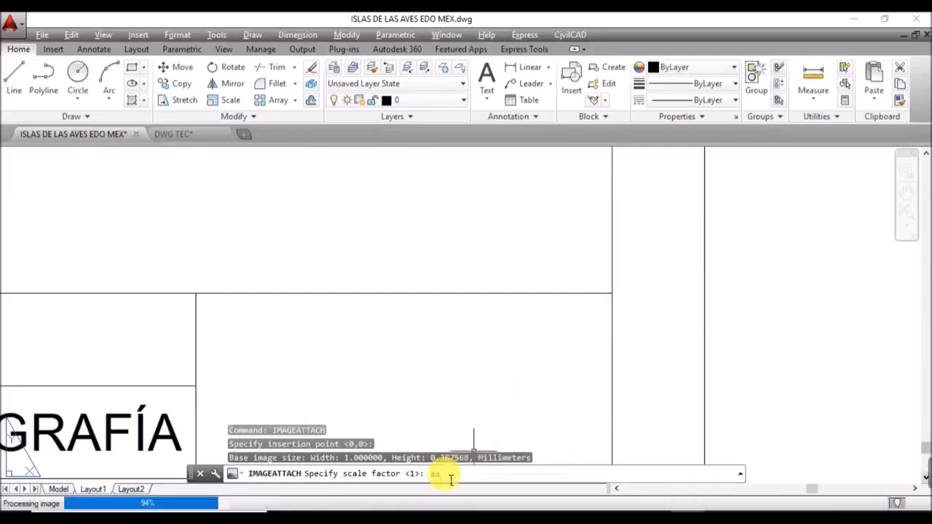
key(Return)
scroll(505, 321, down, 2)
scroll(505, 321, down, 2)
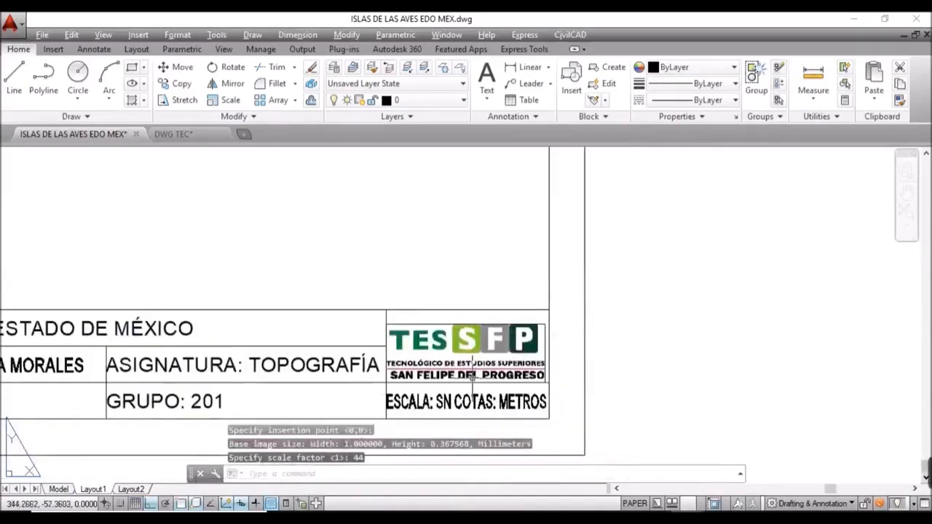
scroll(486, 368, up, 4)
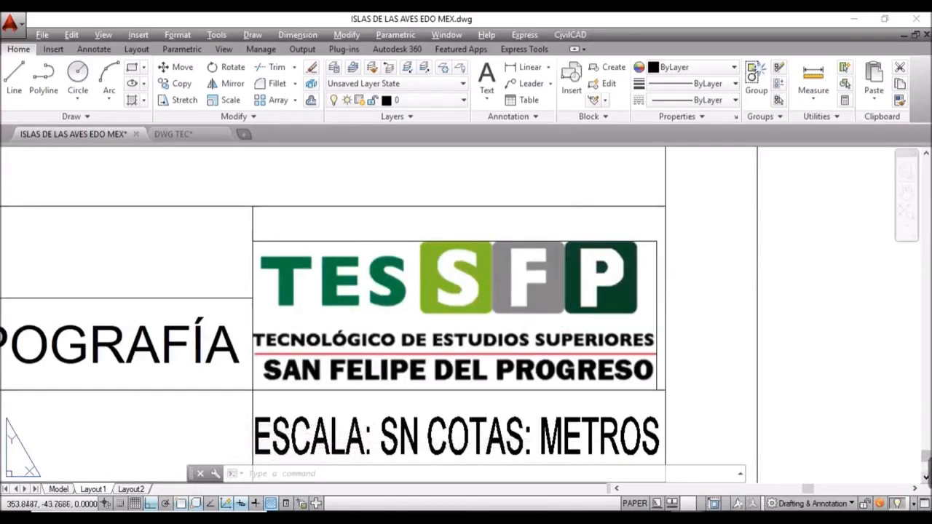
Step: Draw a horizontal PL guide line along the logo cell's edge from corner to corner
text(PL)
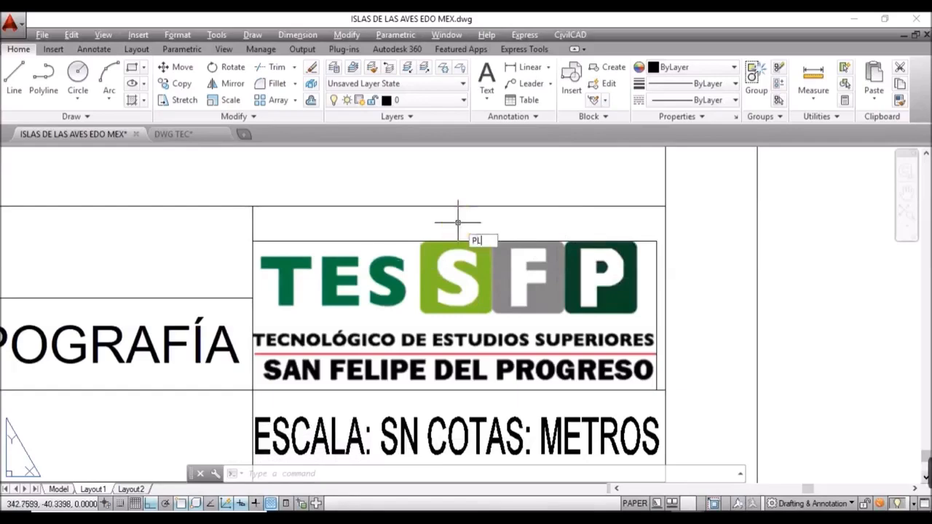
key(Return)
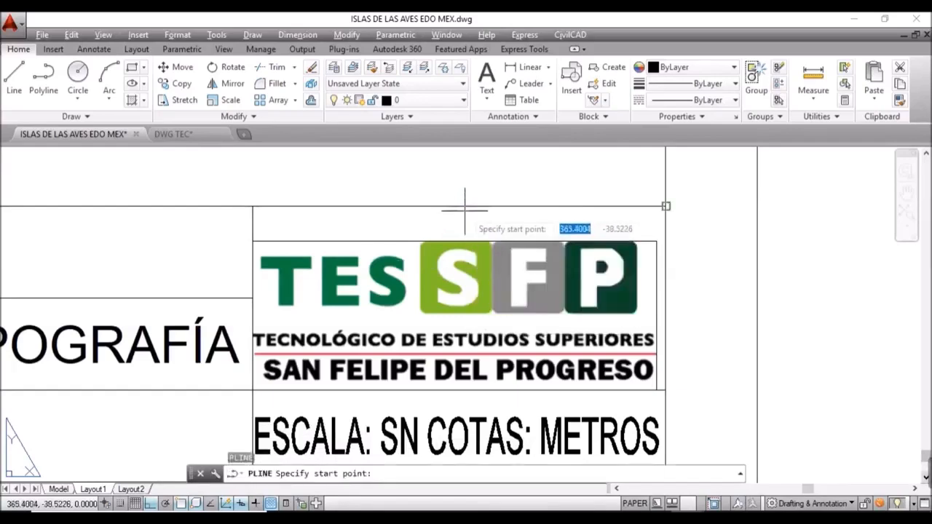
click(253, 205)
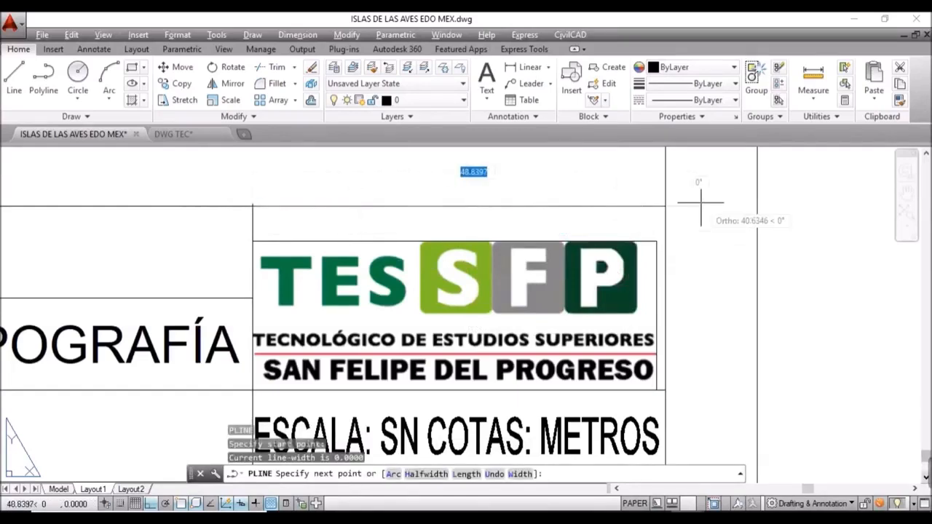
click(666, 206)
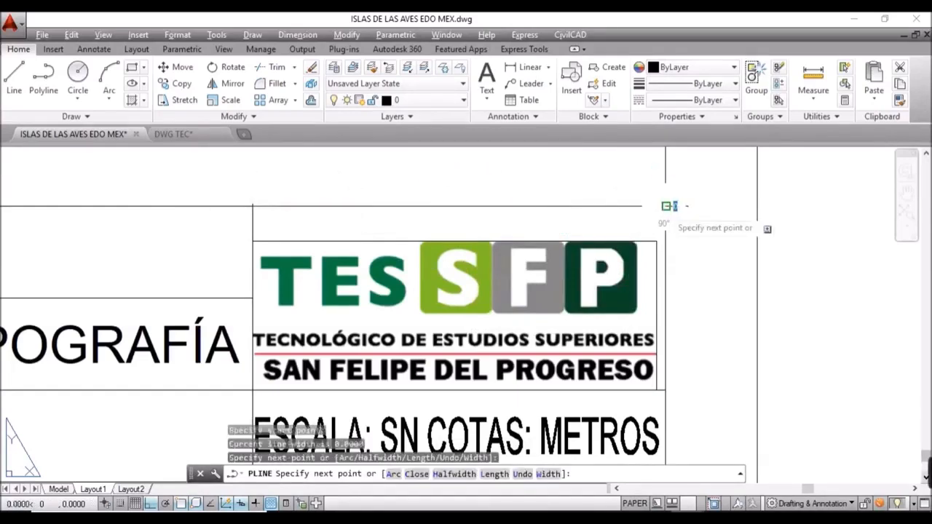
key(Return)
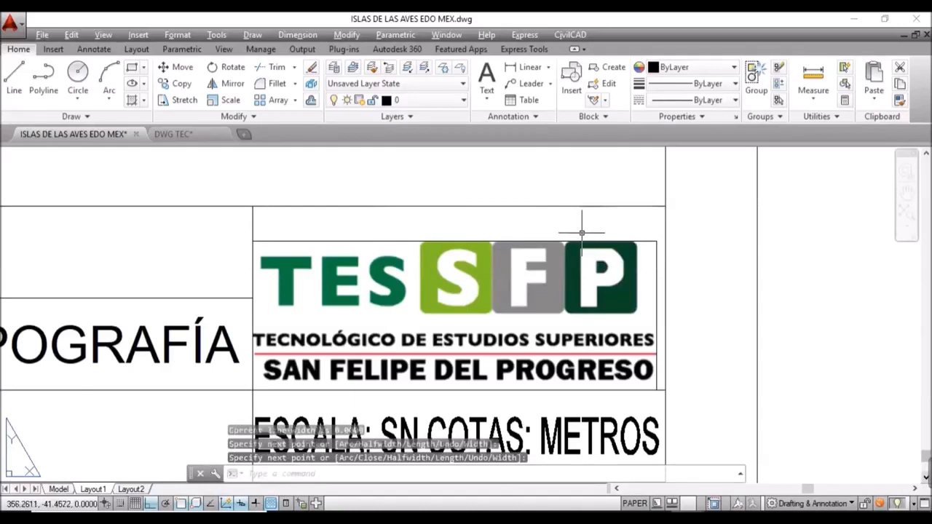
Step: Draw a vertical guide line from the top edge's midpoint down through the logo, undoing the extra point
text(PL)
key(Return)
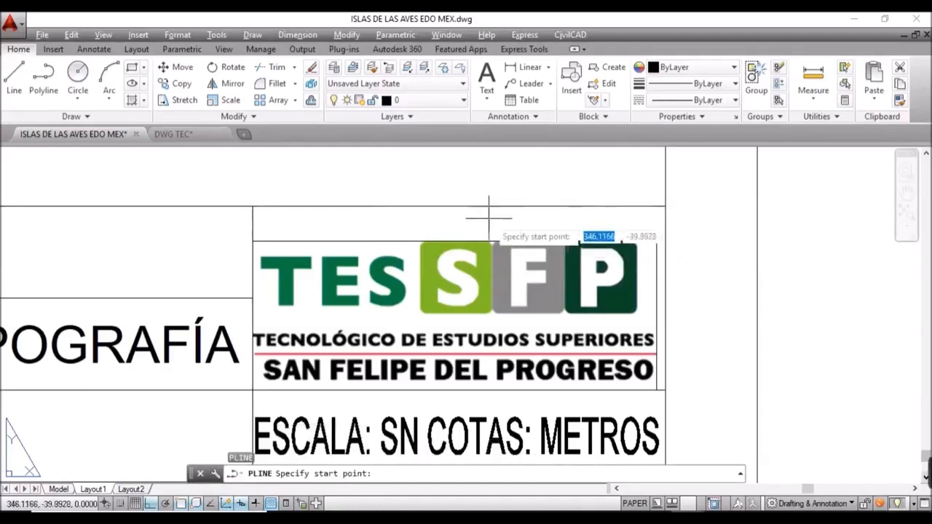
click(463, 202)
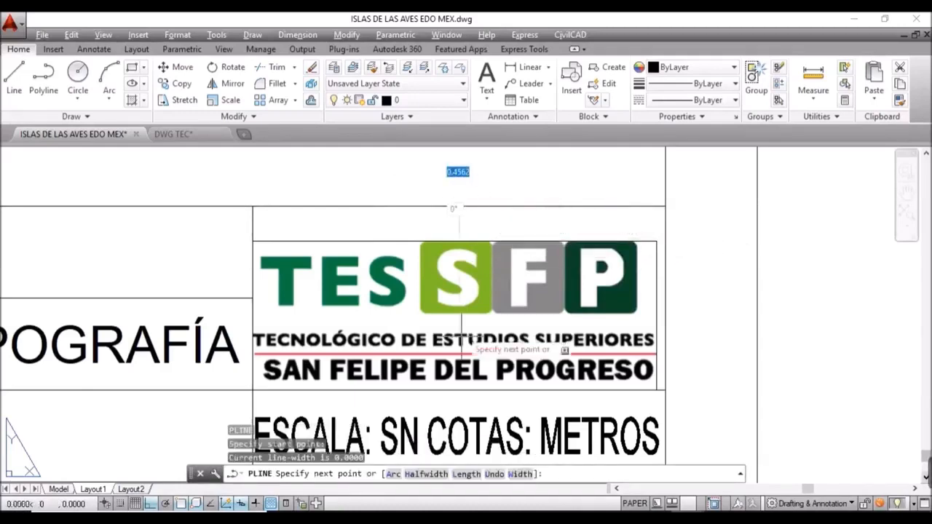
click(457, 389)
click(454, 390)
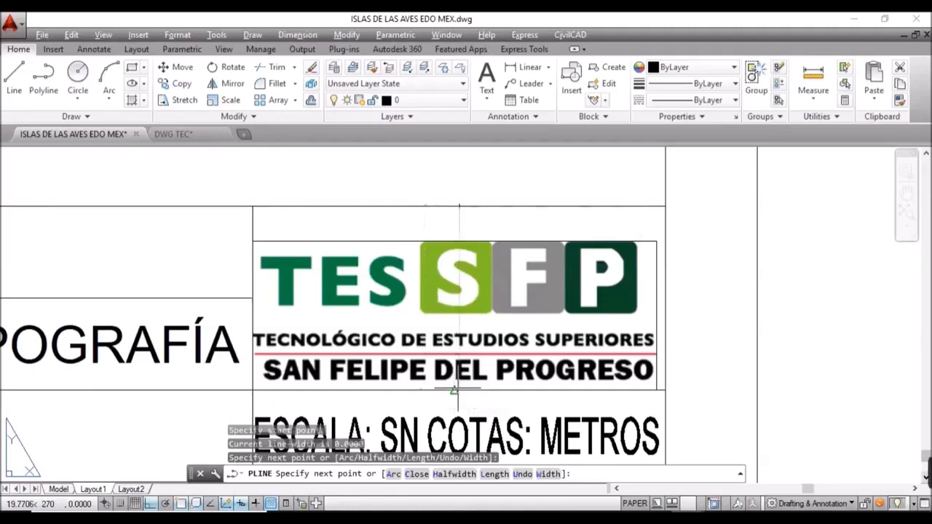
text(u)
key(Return)
scroll(466, 390, down, 2)
scroll(505, 367, down, 2)
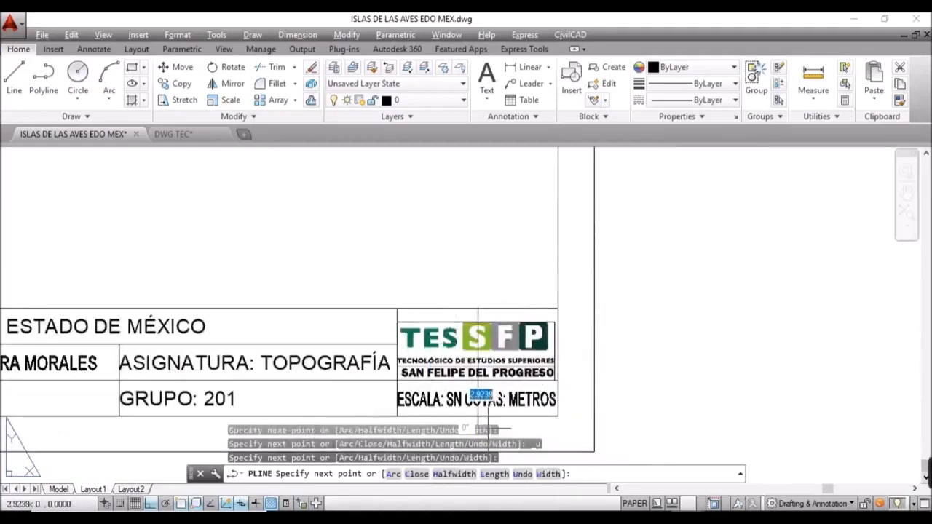
key(Escape)
scroll(528, 381, up, 2)
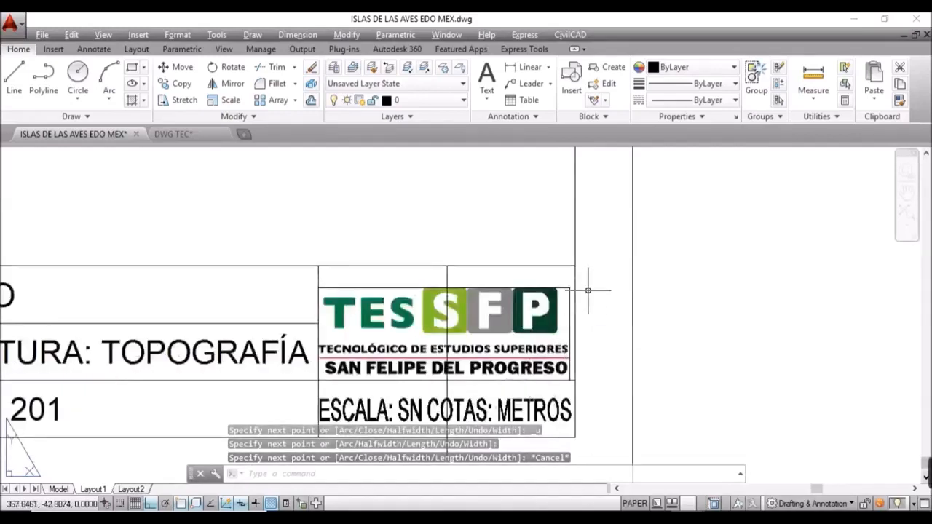
Step: Add guide lines down the cell's right side and across the logo's midpoint, then bring up object snap settings
text(pl)
key(Return)
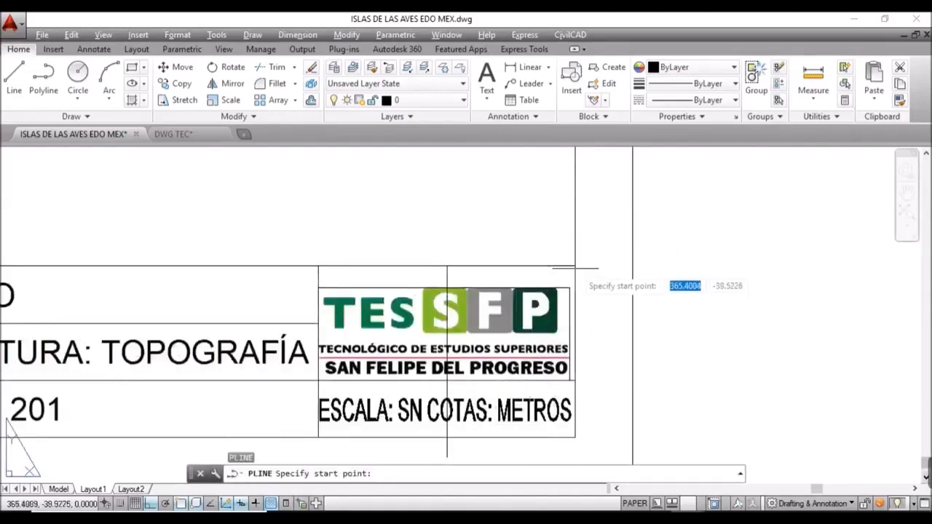
click(575, 265)
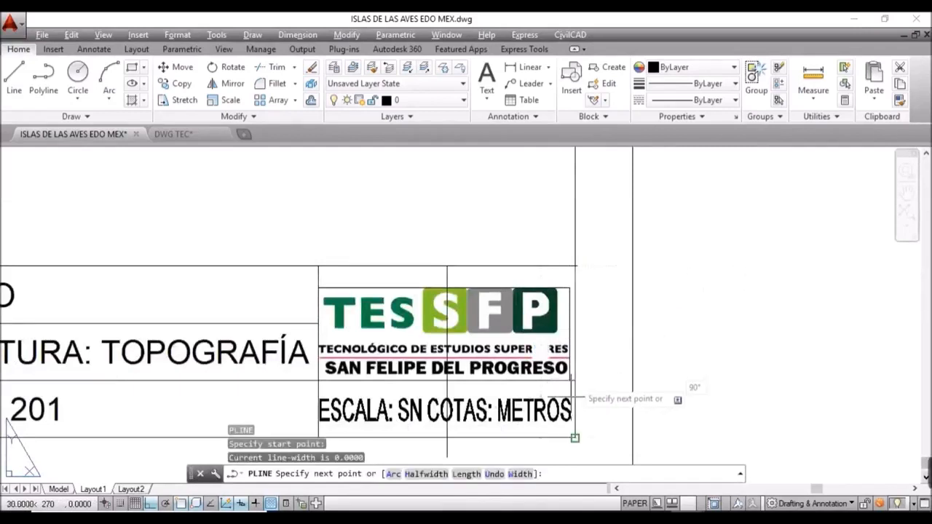
click(575, 379)
key(Return)
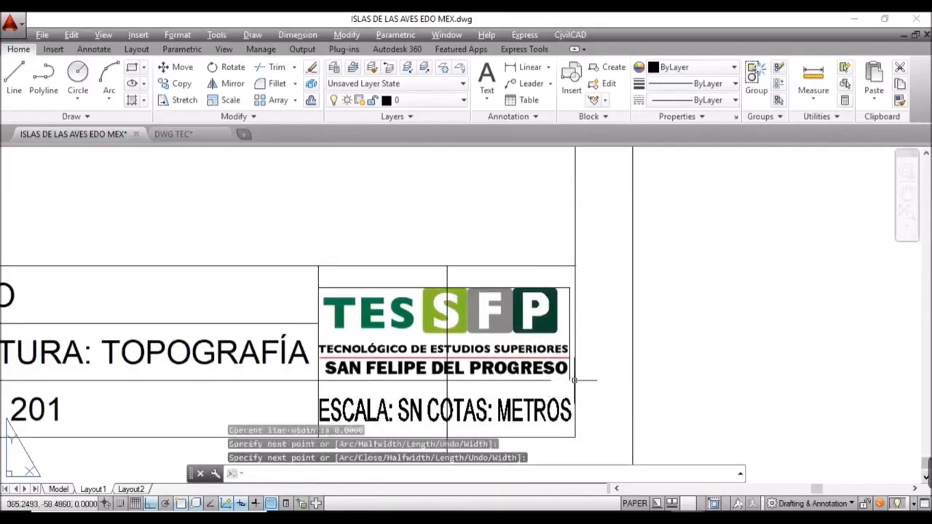
key(Return)
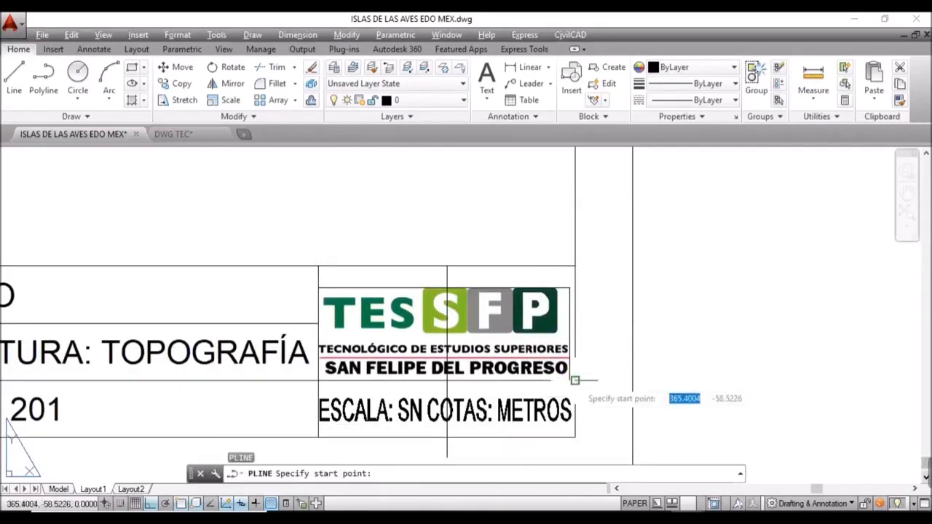
click(574, 323)
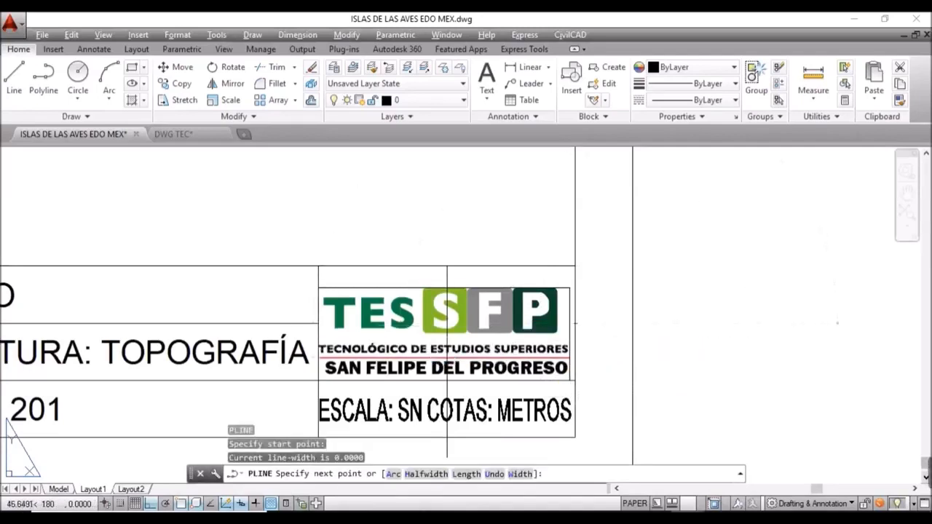
click(314, 323)
key(Escape)
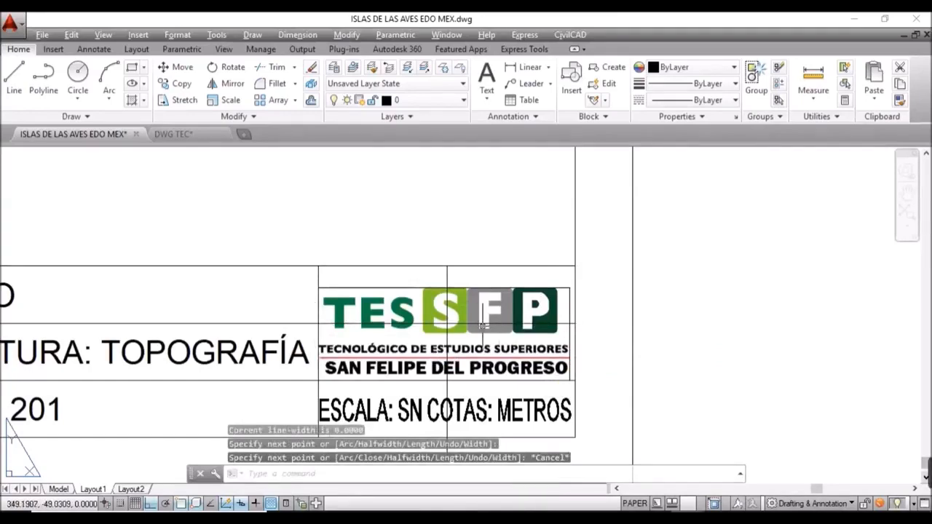
key(Return)
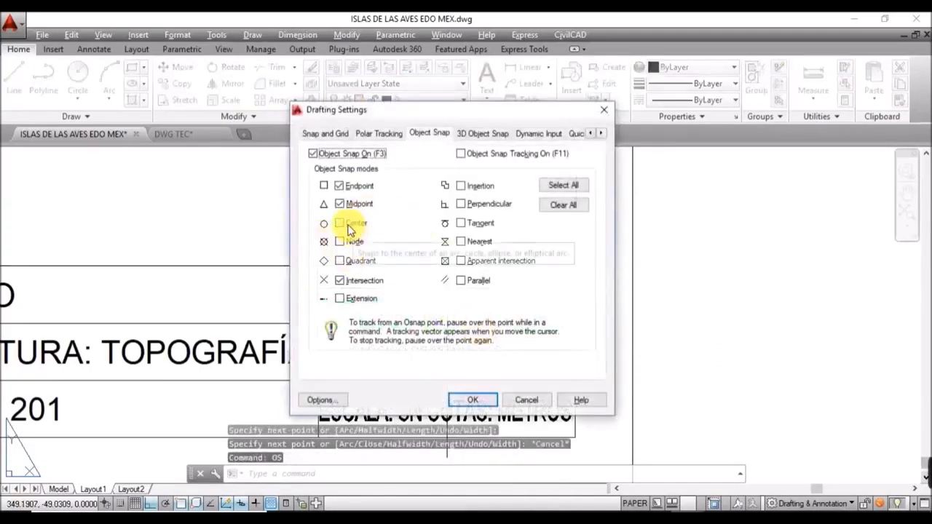
Step: Enable Center object snap, then deselect the logo image and zoom in on it
click(345, 224)
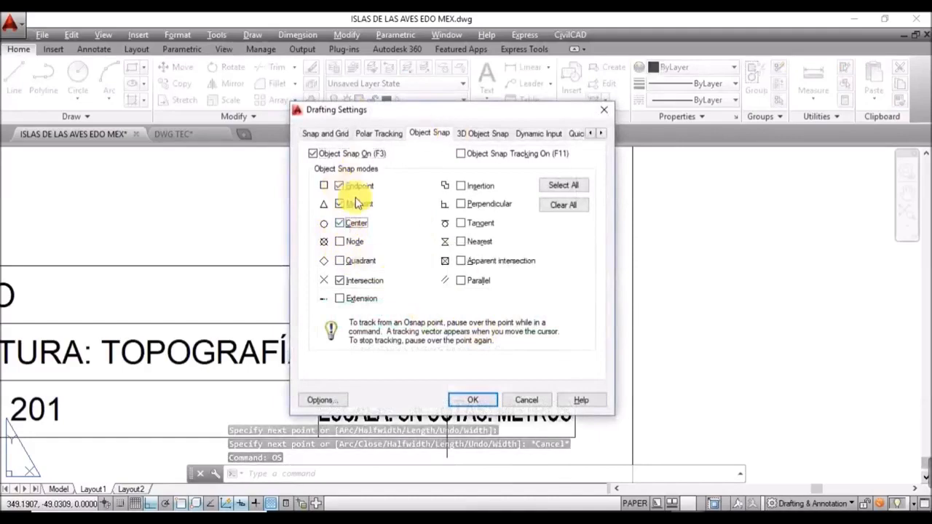
click(473, 400)
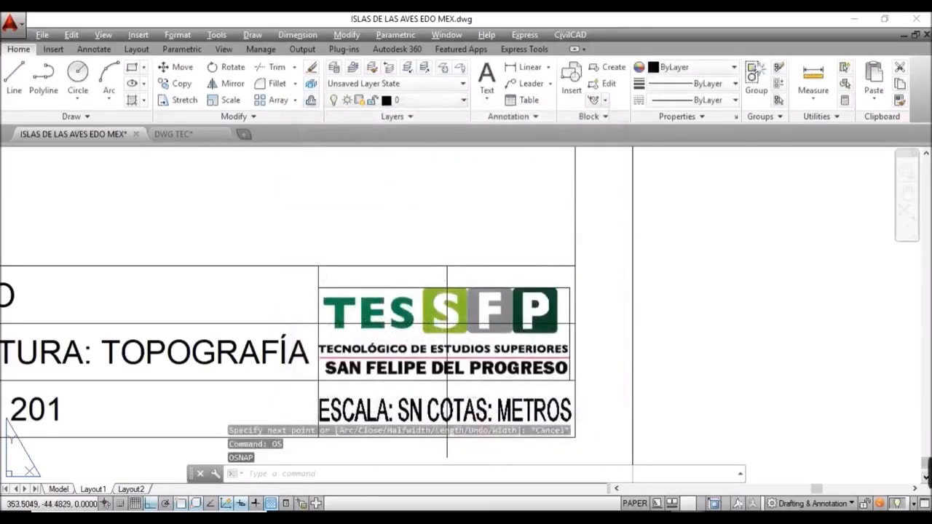
click(513, 296)
click(492, 283)
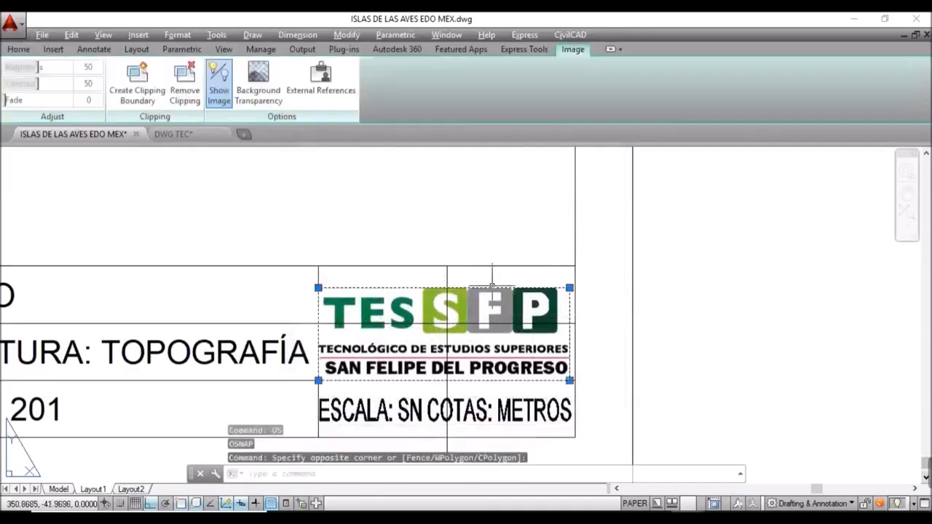
key(Escape)
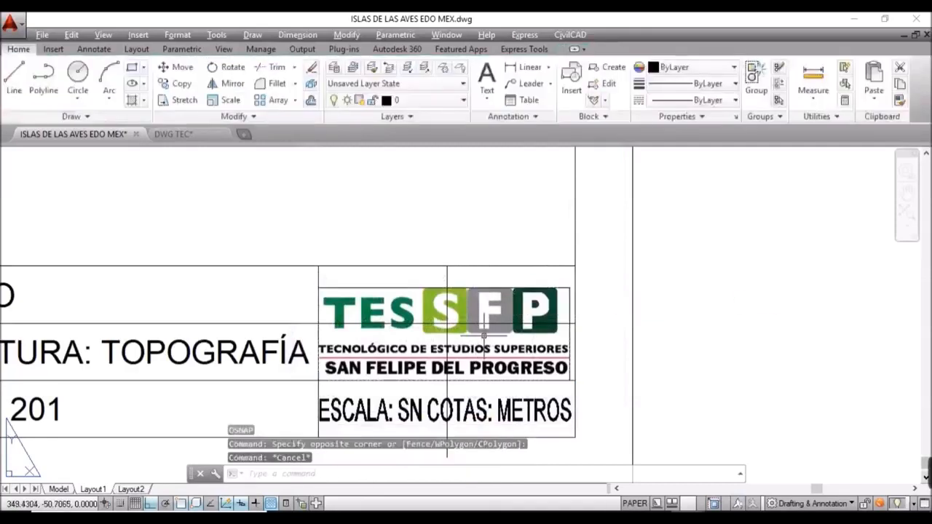
scroll(488, 334, up, 2)
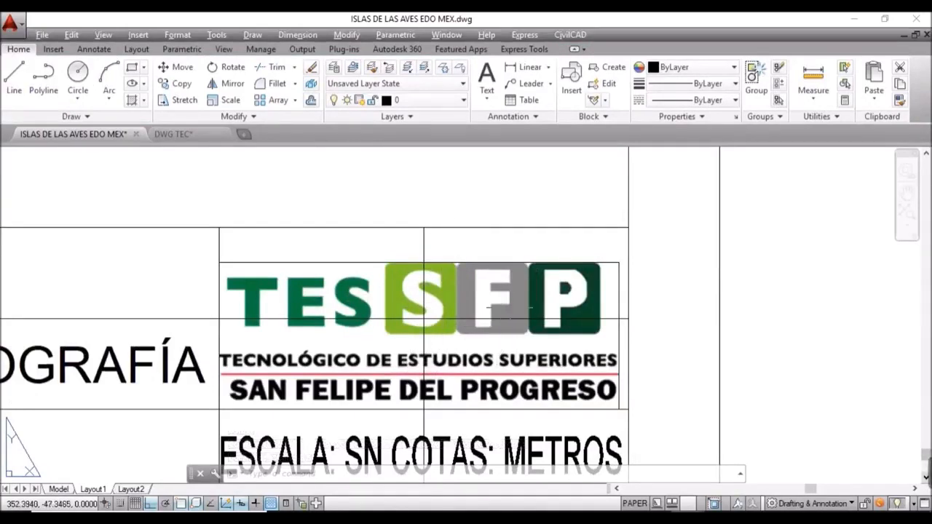
Step: Move the TESSFP logo from its midpoint to the centre of its title-block cell
click(537, 266)
click(528, 255)
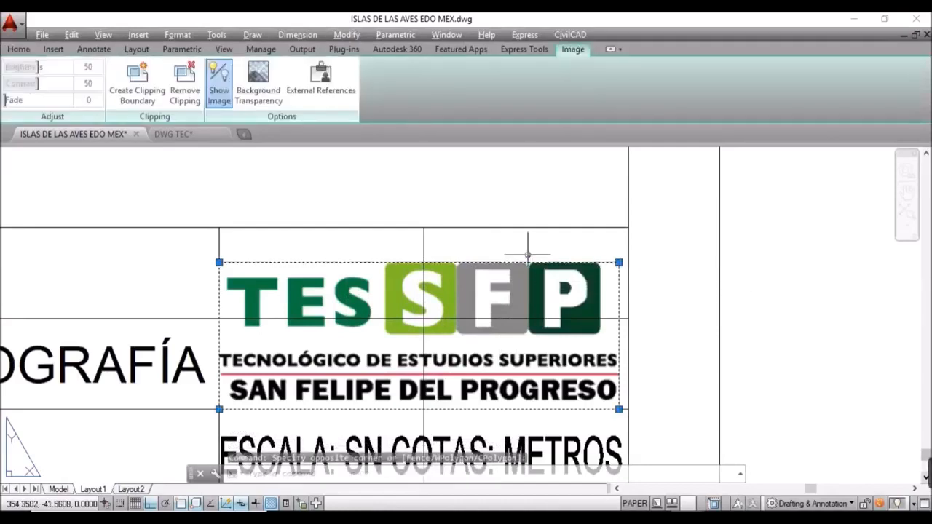
text(M)
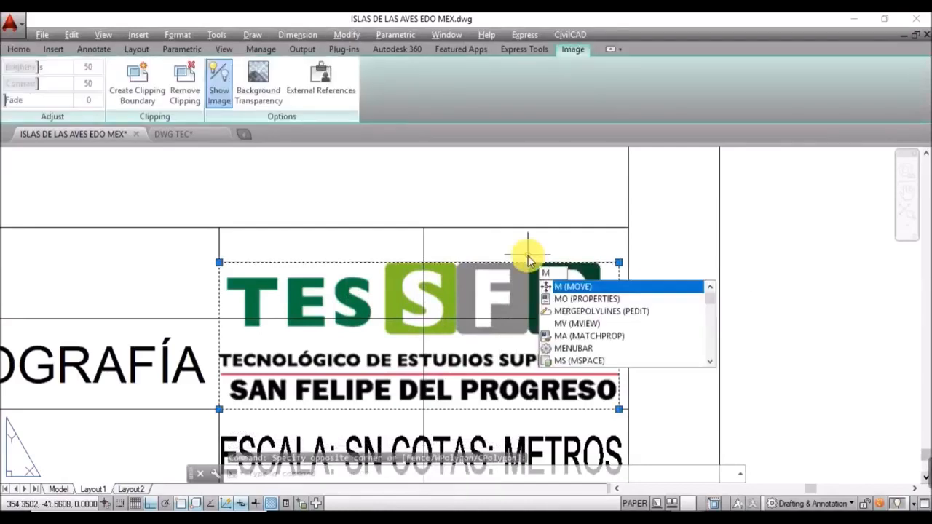
key(Return)
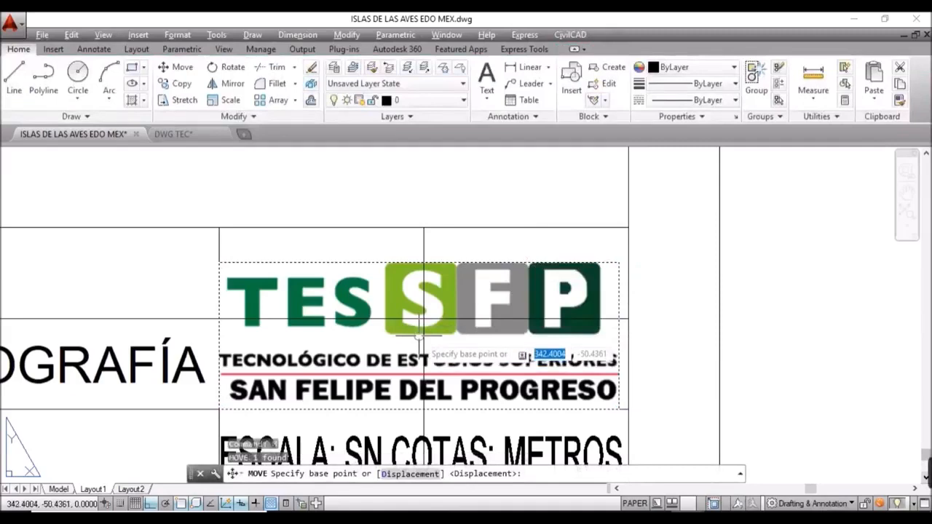
click(422, 320)
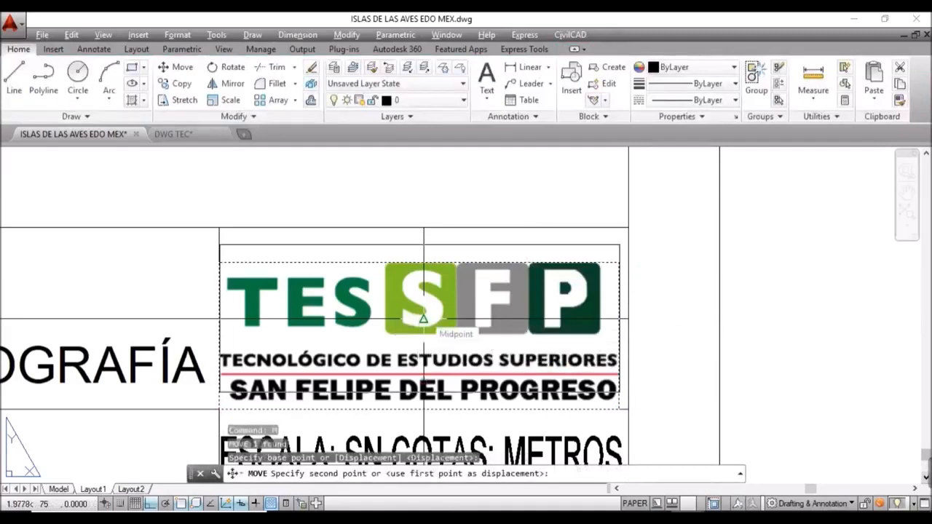
click(426, 303)
key(Escape)
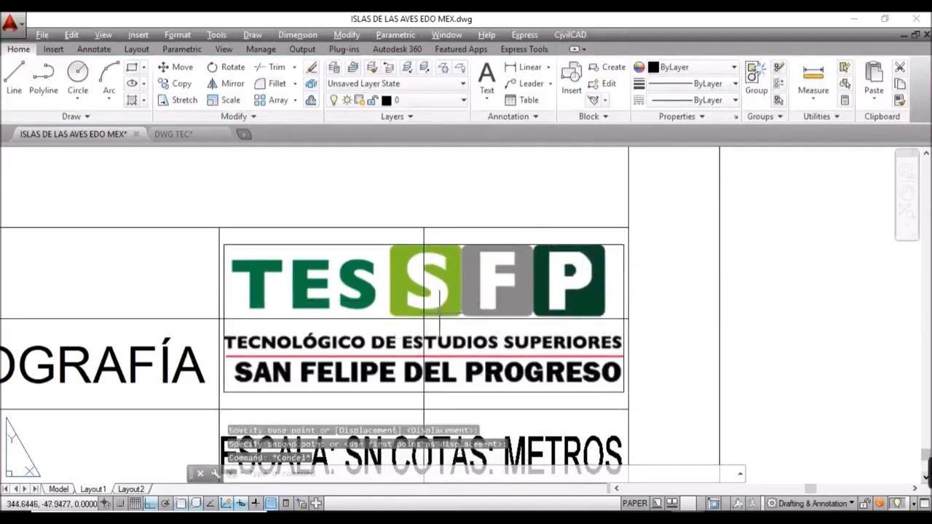
Step: Erase the four guide lines around and through the logo, then REGEN the display
click(435, 318)
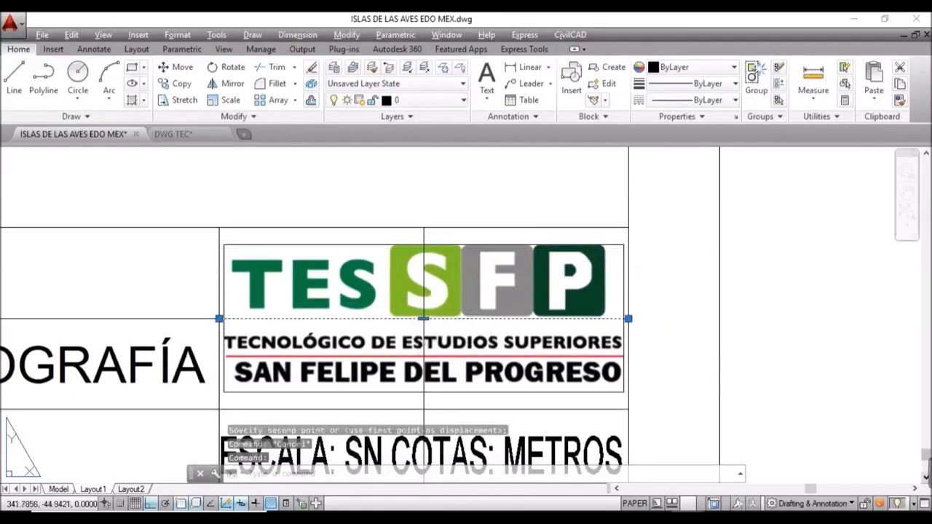
key(Delete)
click(424, 277)
key(Delete)
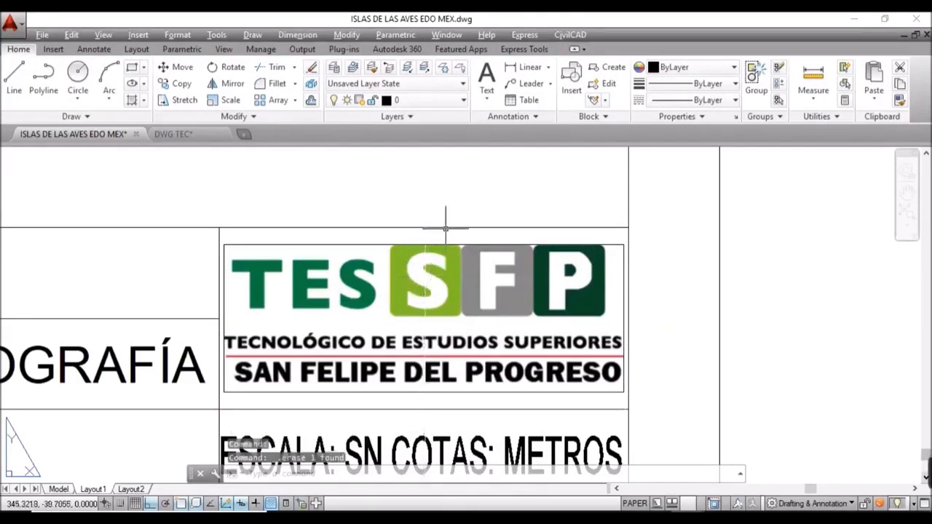
click(449, 228)
key(Delete)
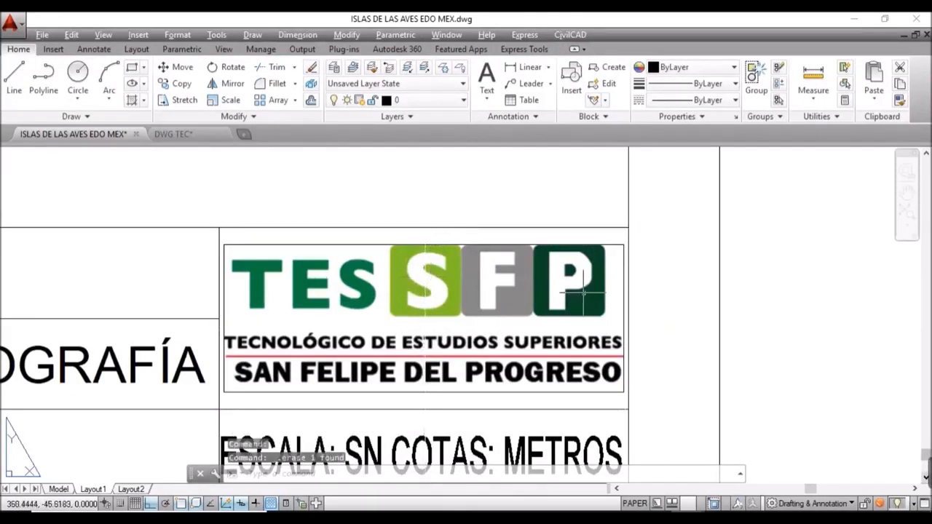
click(627, 269)
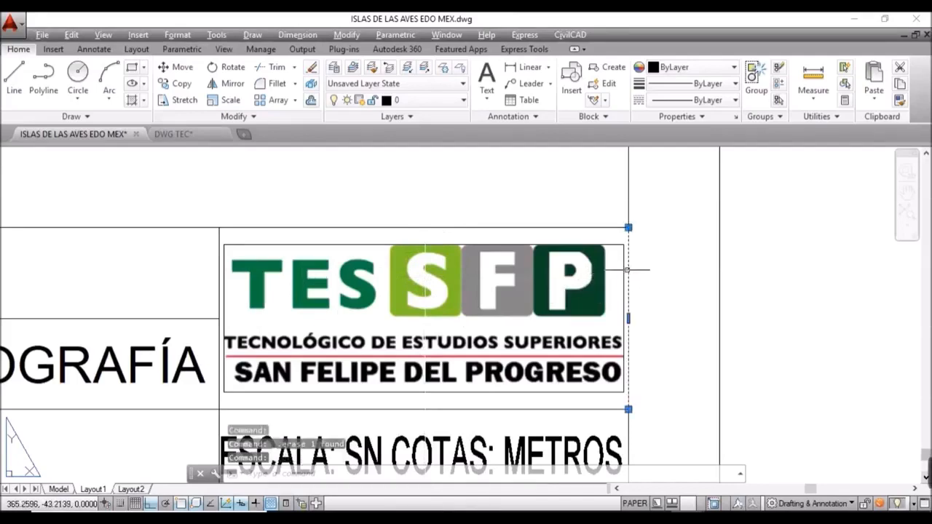
key(Delete)
text(REGEN)
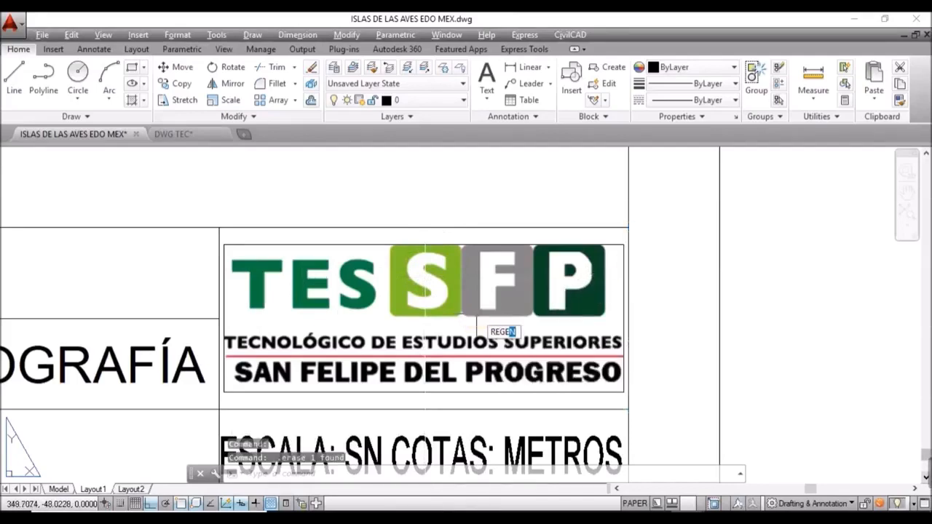
key(Return)
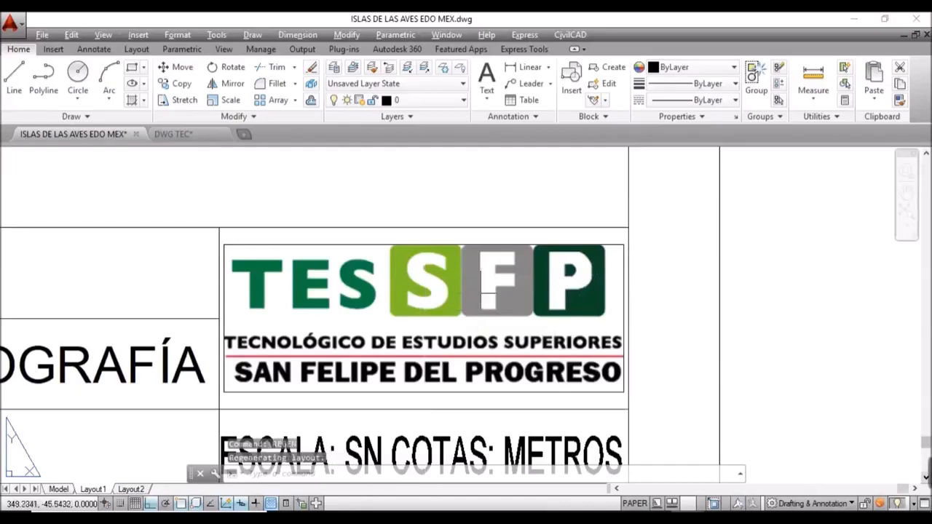
Step: Zoom and pan to show the whole Layout1 sheet, then drop down the Layer list
scroll(483, 287, down, 4)
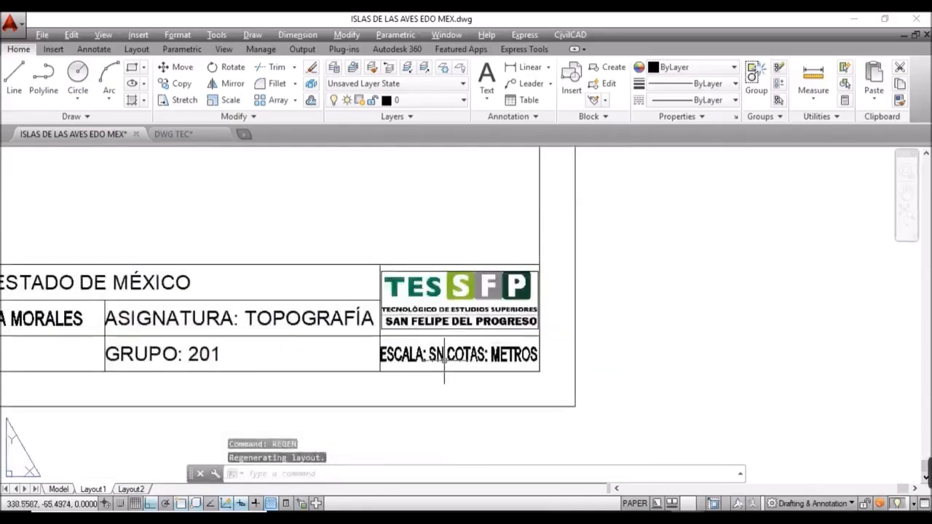
scroll(469, 372, down, 5)
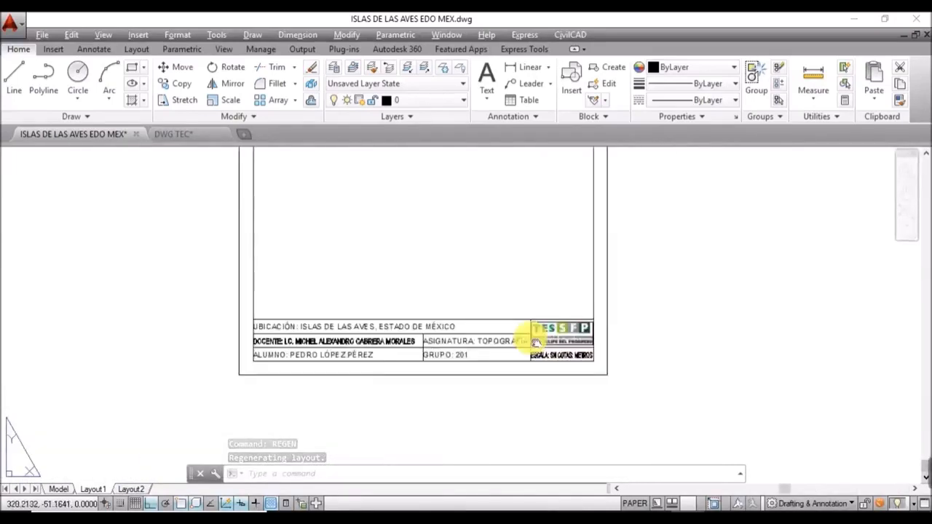
middle_drag(535, 342, 496, 437)
scroll(499, 426, up, 2)
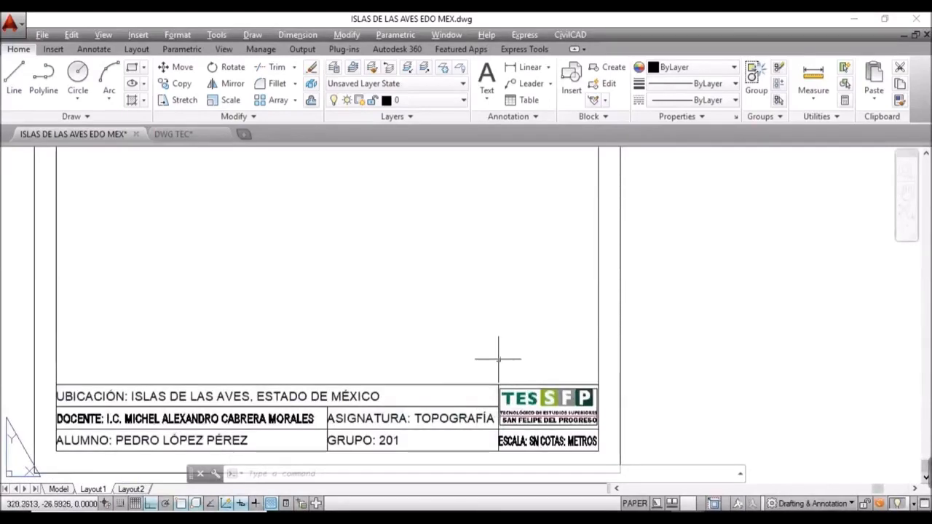
scroll(488, 375, down, 2)
scroll(478, 379, up, 2)
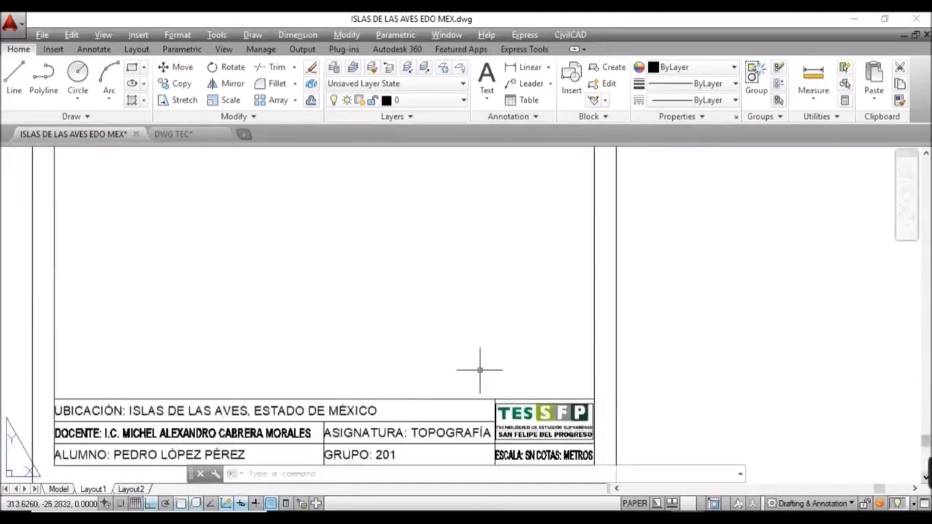
scroll(480, 370, down, 2)
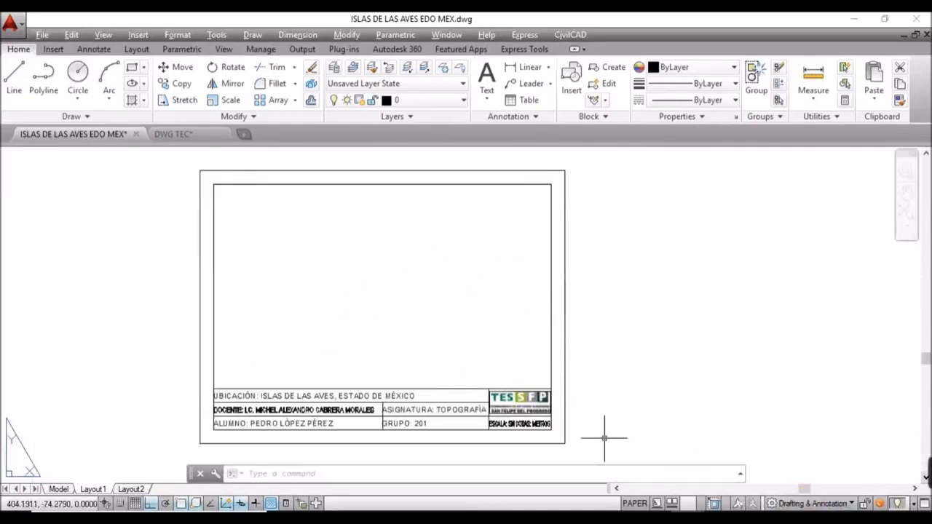
mouse_move(437, 277)
middle_down()
mouse_move(396, 282)
mouse_move(429, 284)
middle_up()
click(458, 101)
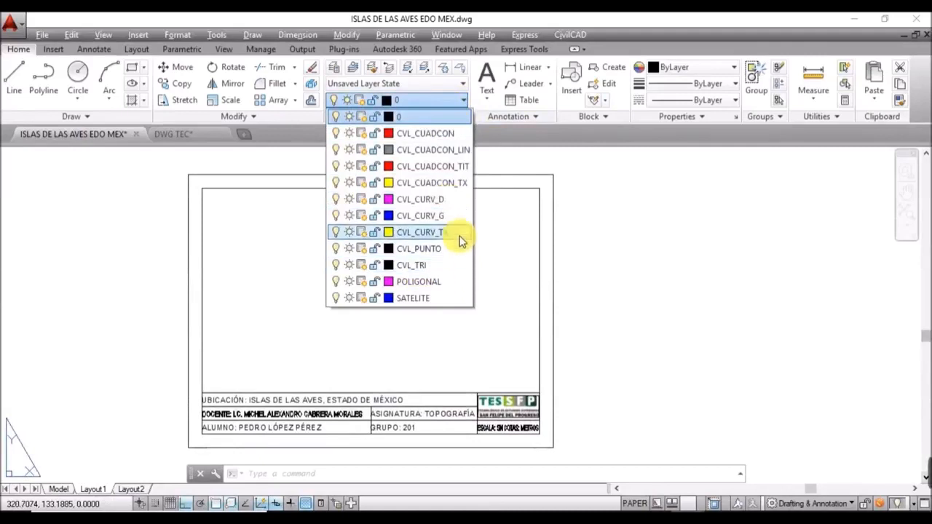
Step: Create a white layer named MV in the Layer Properties Manager and make it current
click(531, 216)
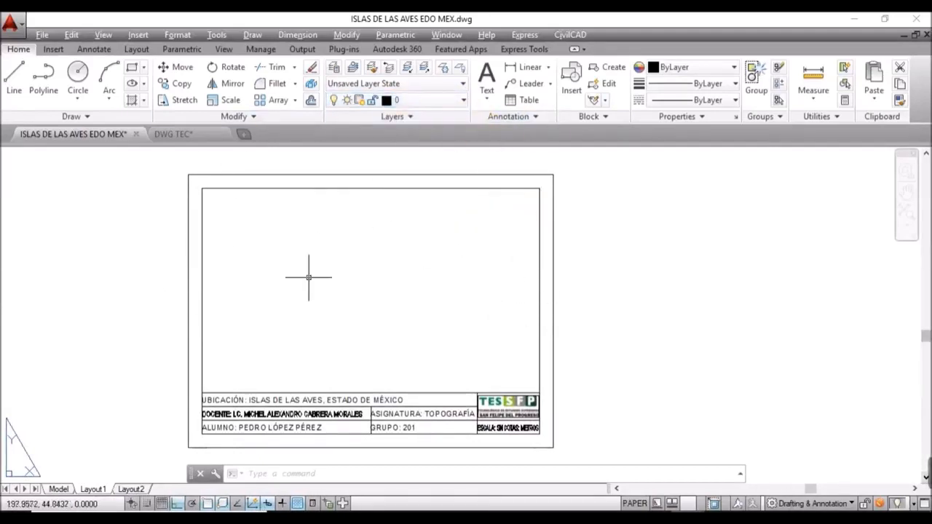
text(LA)
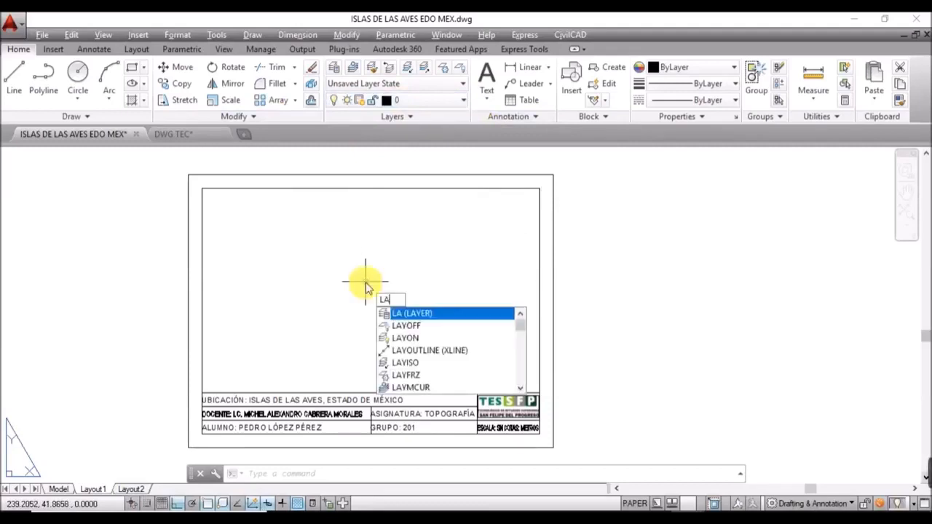
key(Return)
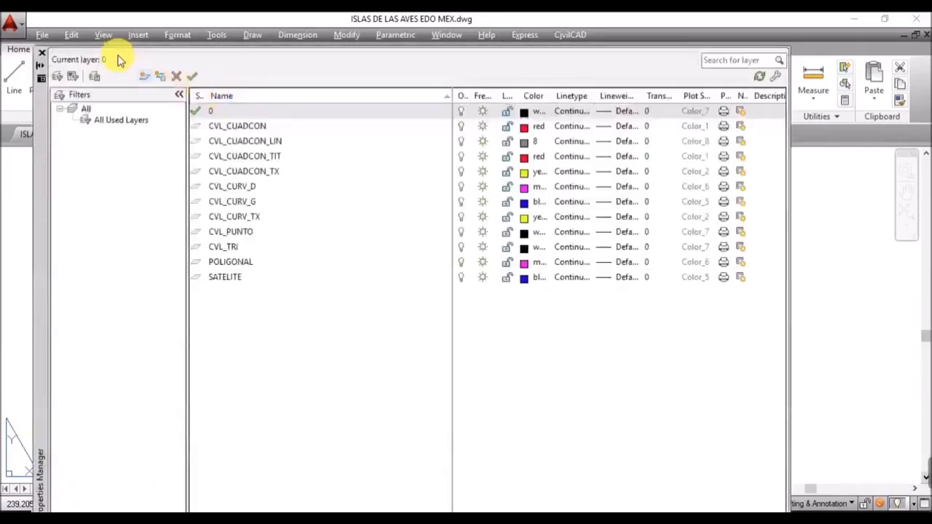
click(145, 77)
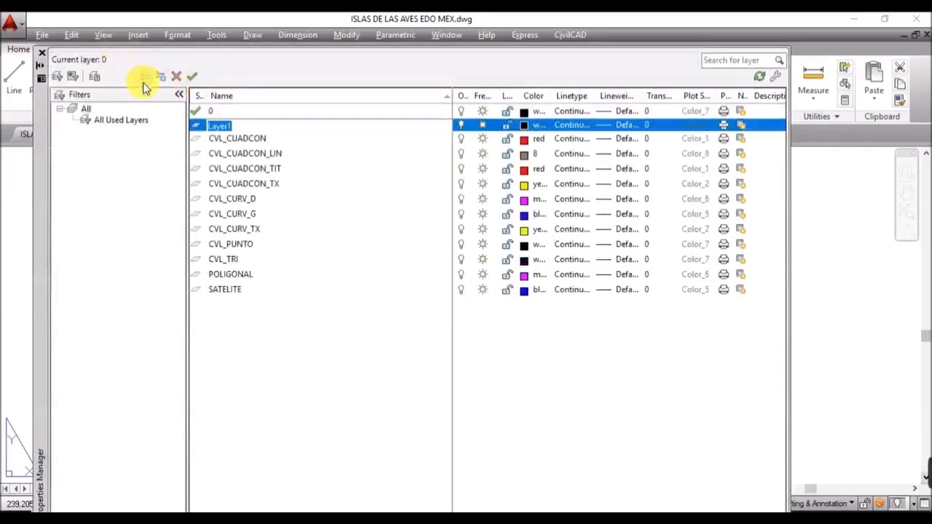
text(MV)
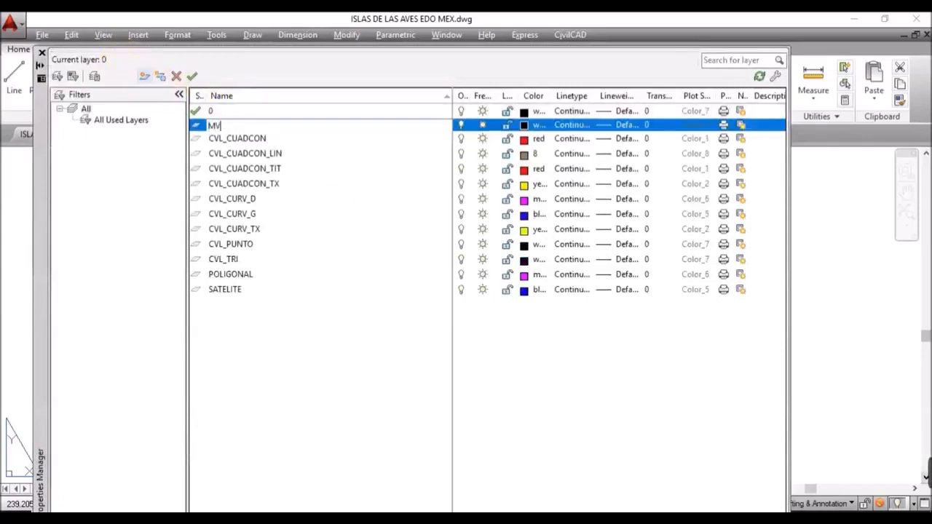
click(525, 126)
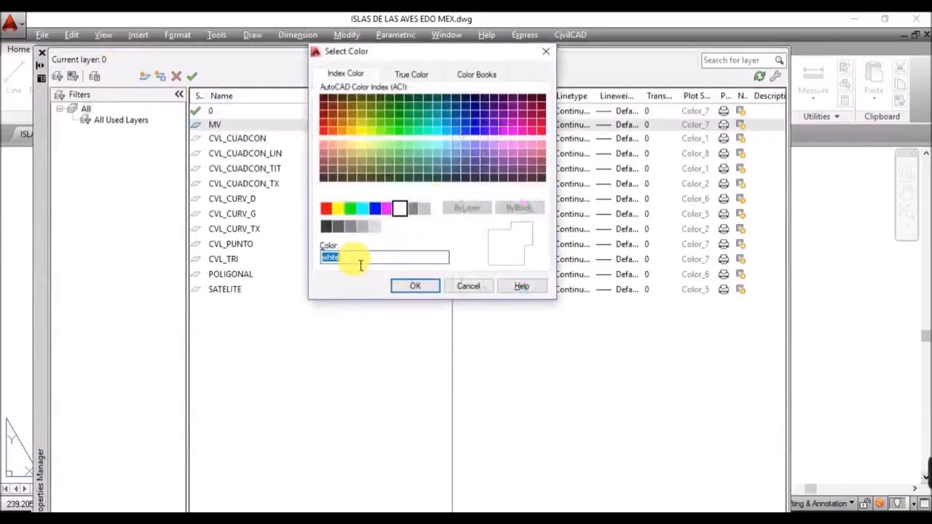
click(430, 285)
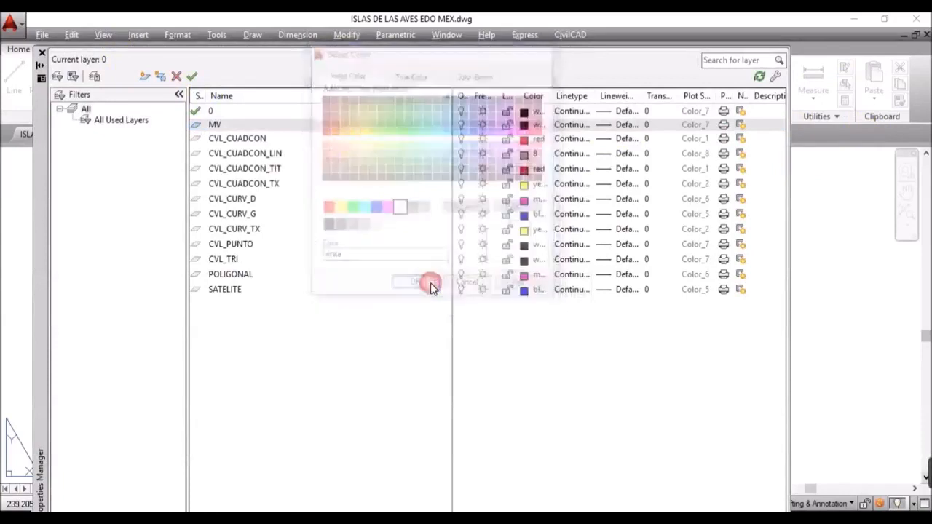
click(39, 53)
click(424, 102)
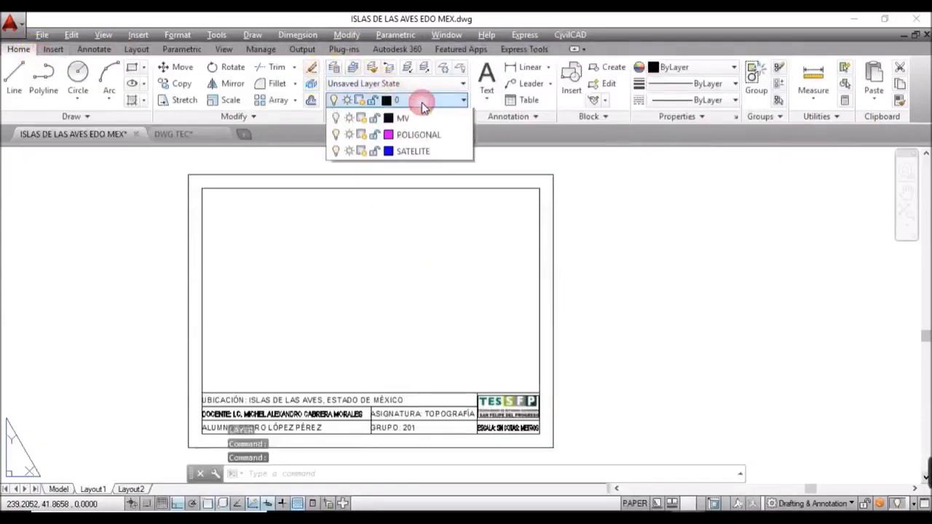
click(412, 284)
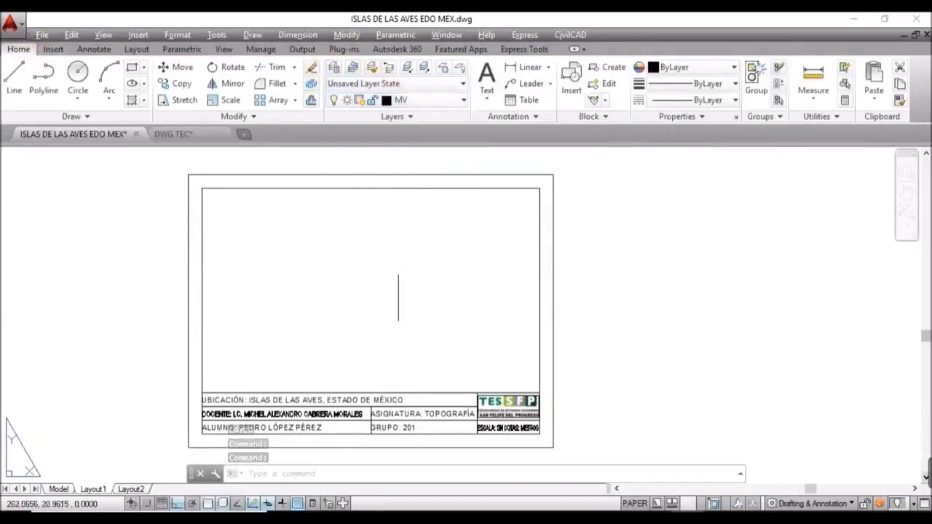
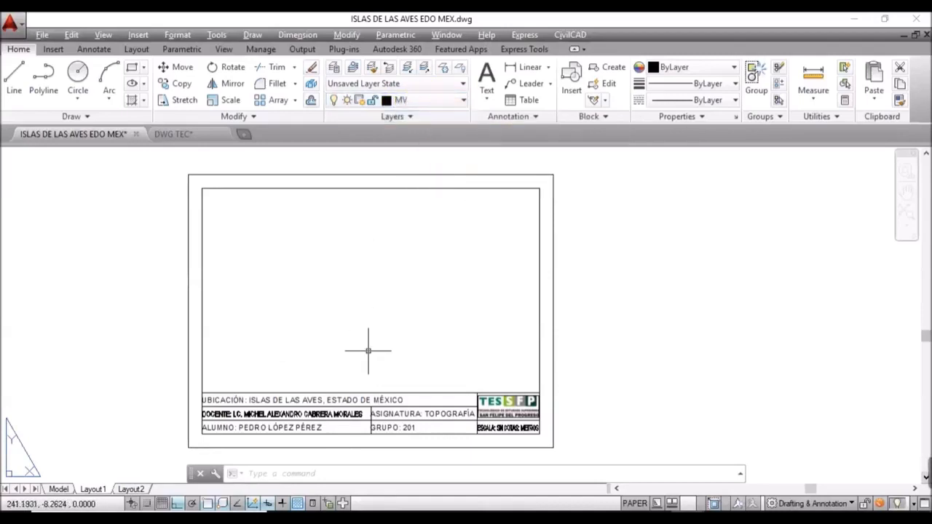
Step: Draw an MV viewport from the title block's top midpoint to the sheet border's top-left corner
text(MV)
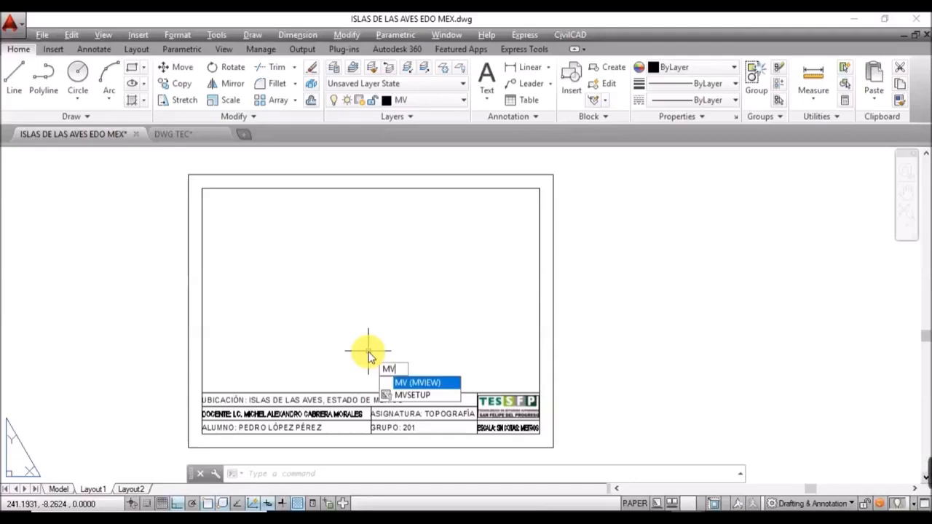
key(Return)
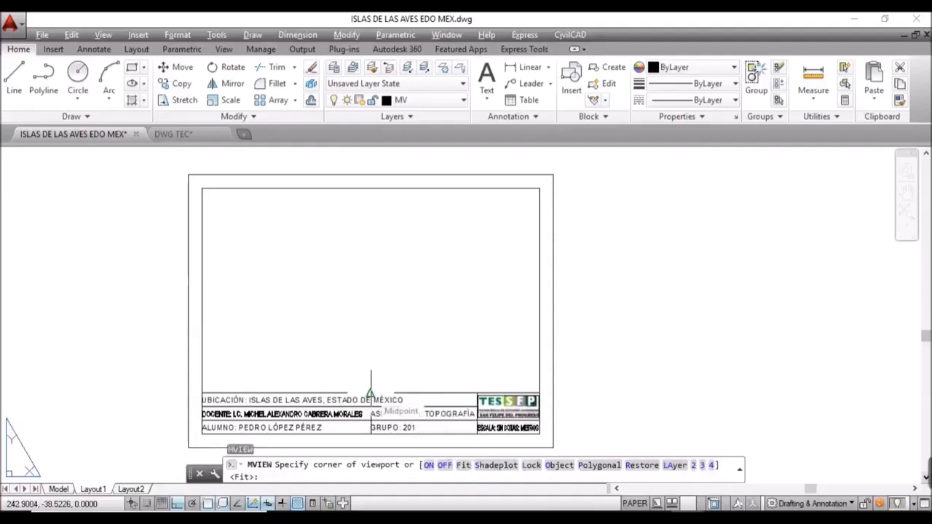
scroll(371, 394, up, 4)
click(370, 384)
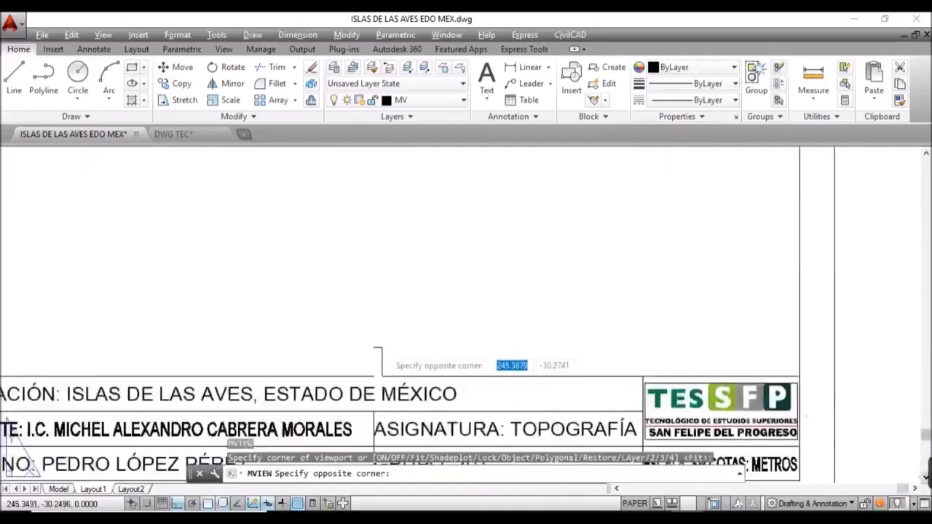
scroll(379, 350, down, 9)
scroll(266, 240, up, 4)
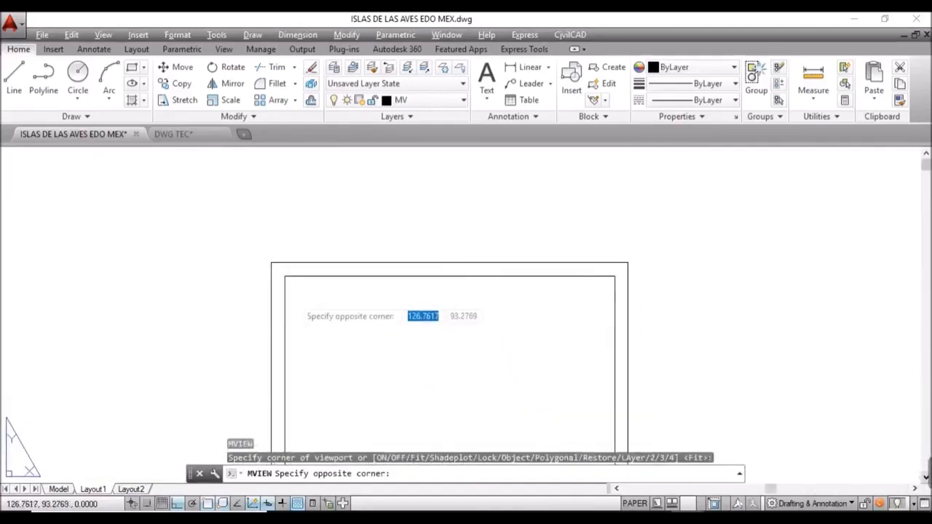
click(284, 277)
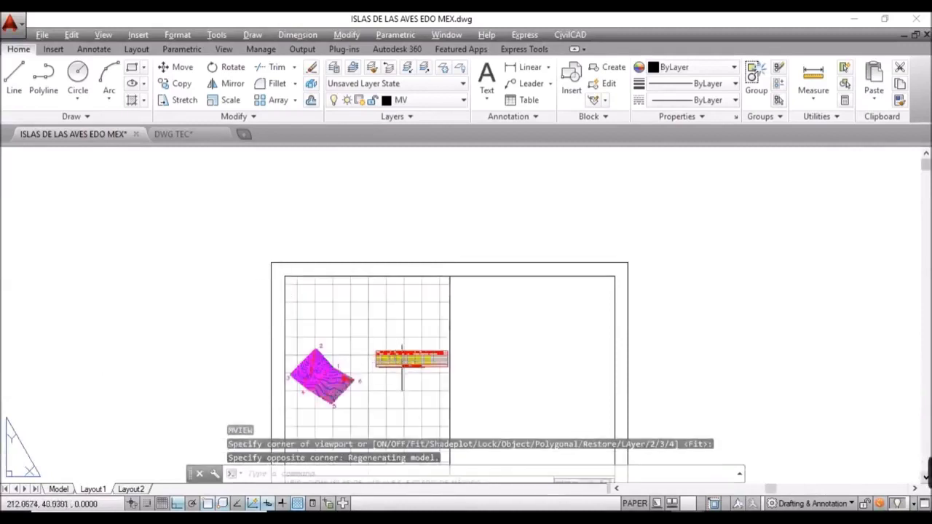
Step: Inside the left viewport, turn the grid off and zoom and centre the terrain to fill the frame
middle_drag(416, 381, 360, 323)
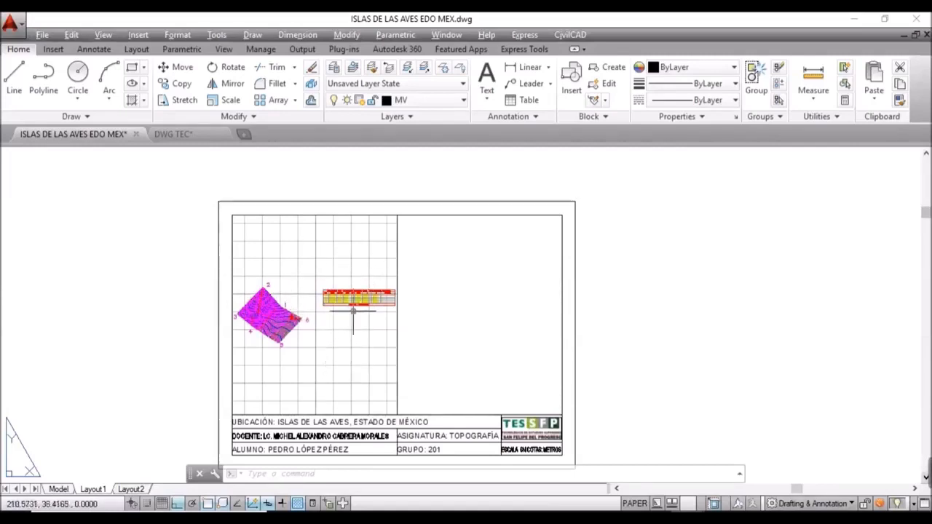
double_click(340, 342)
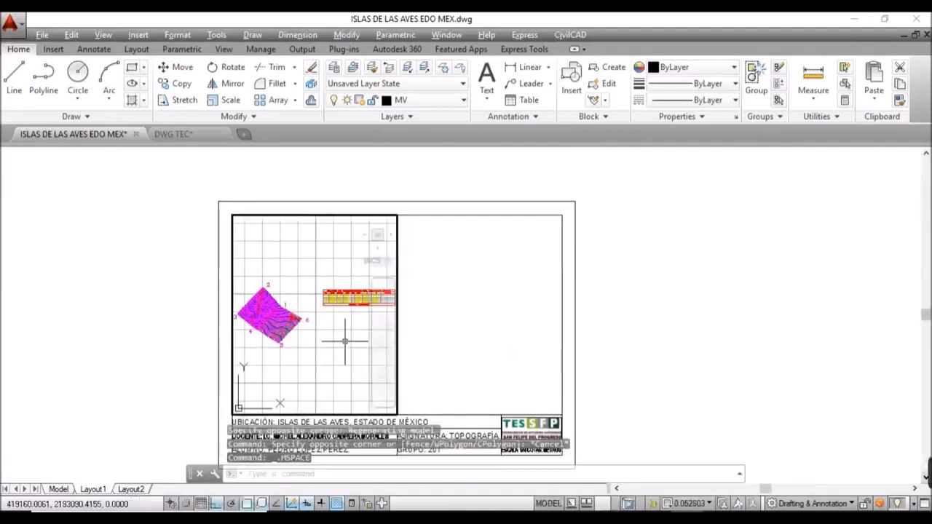
click(202, 504)
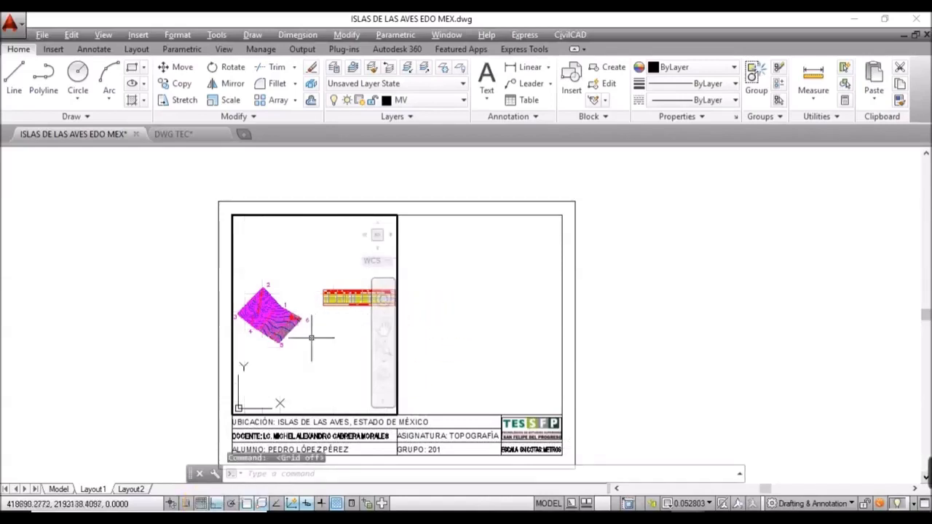
middle_drag(312, 337, 328, 313)
scroll(309, 285, up, 4)
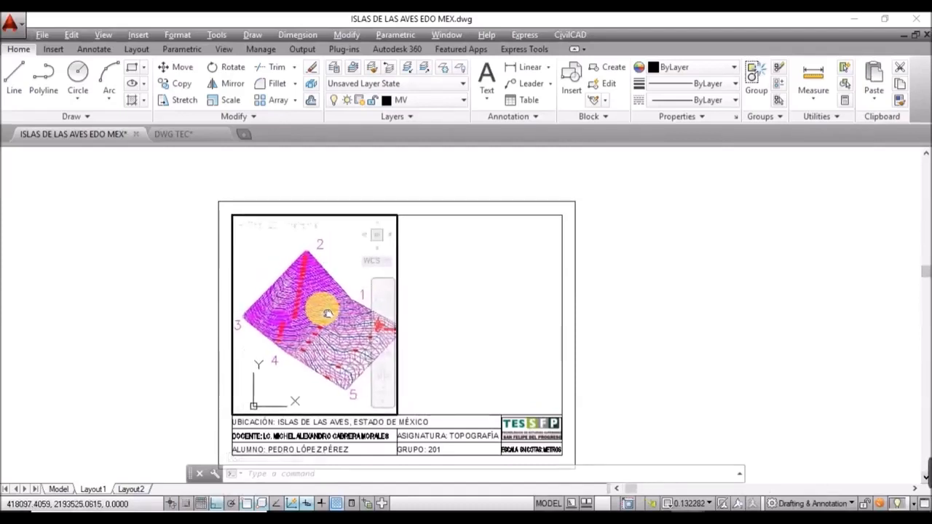
drag(328, 314, 326, 312)
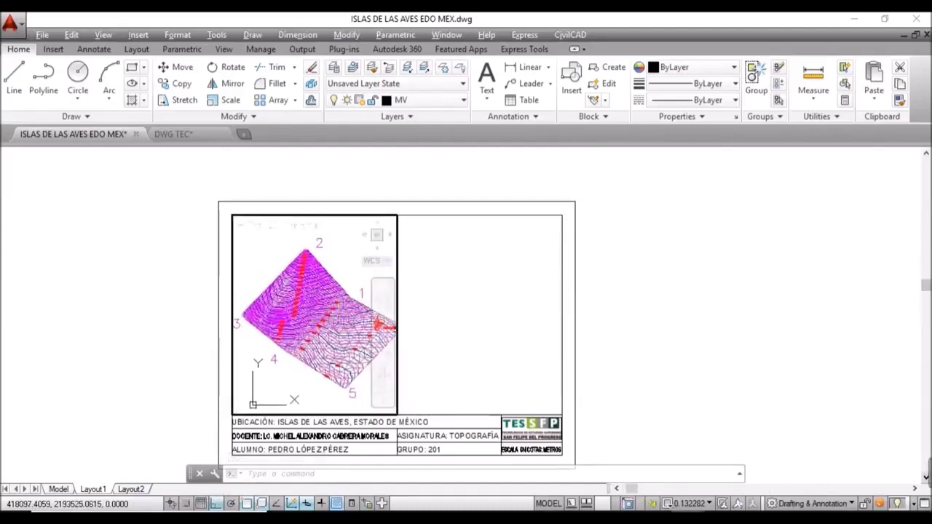
double_click(445, 320)
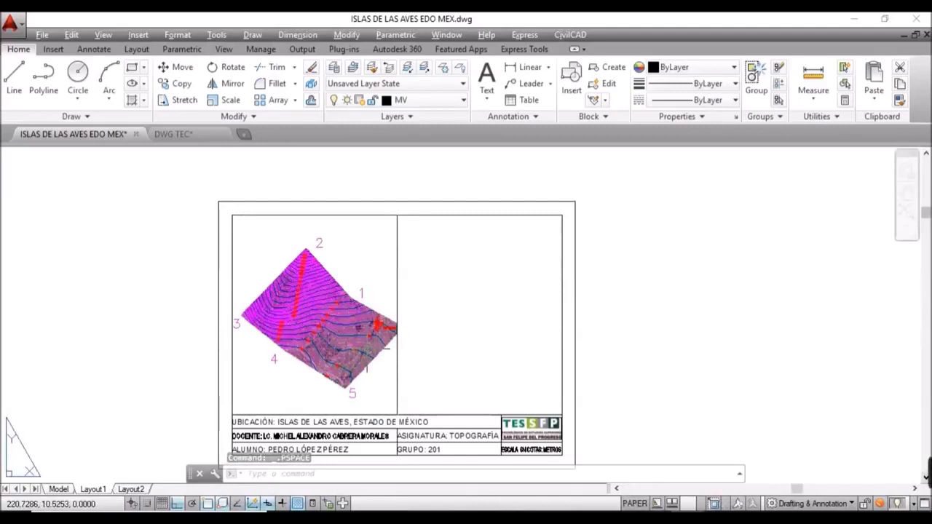
Step: Set the selected terrain viewport's custom scale to 0.12 in Properties
click(400, 346)
click(371, 375)
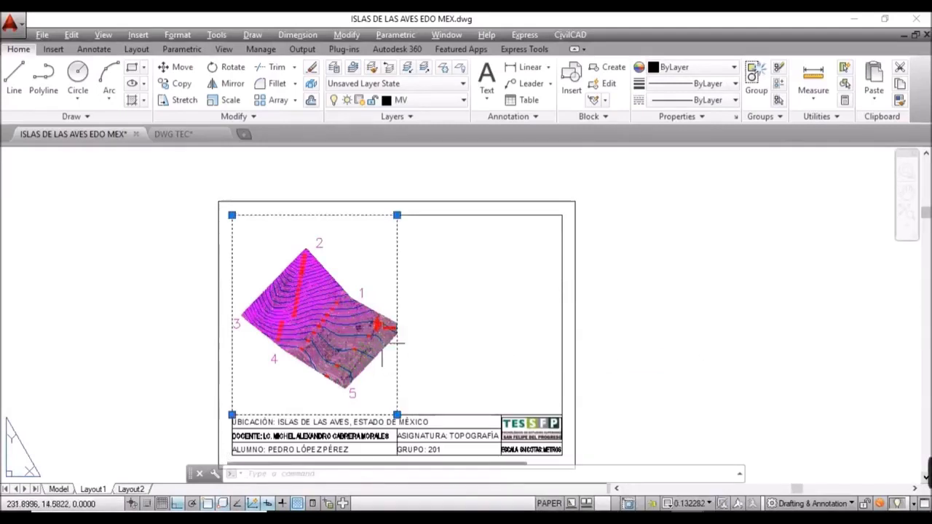
text(pr)
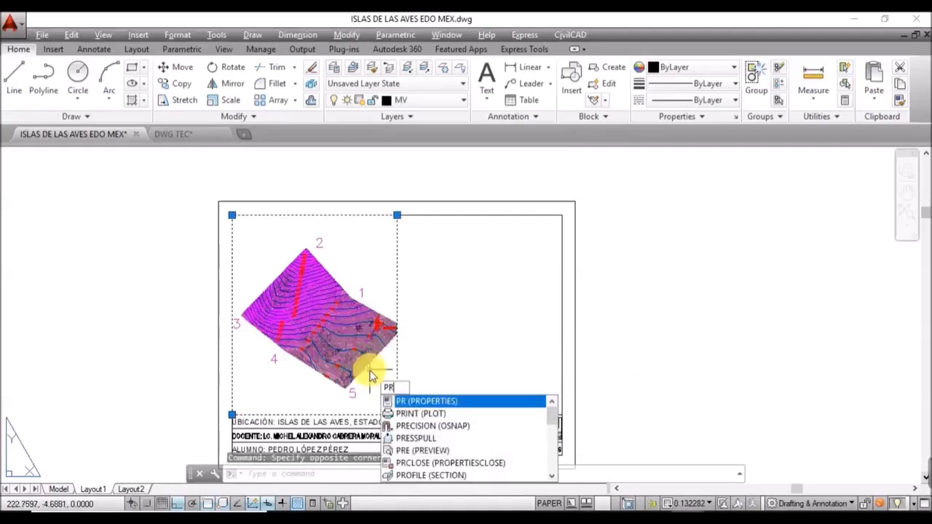
key(Return)
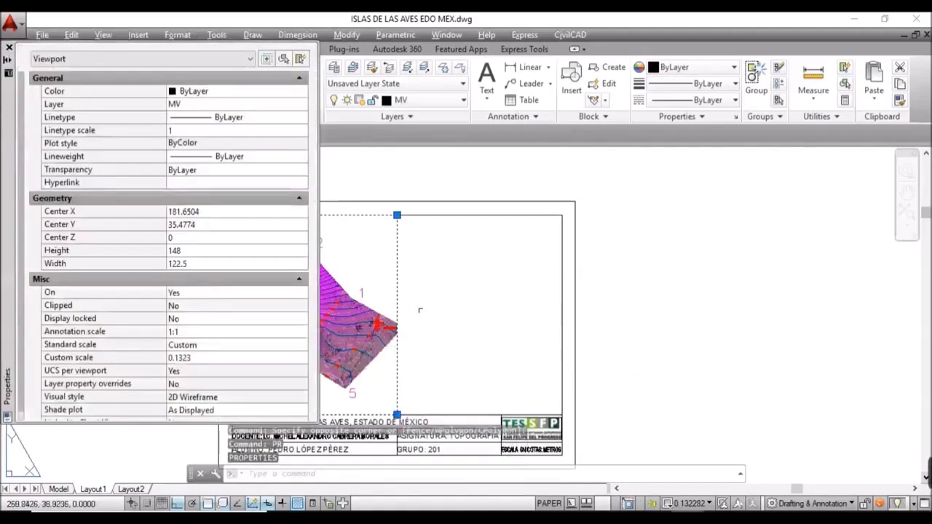
middle_drag(438, 312, 616, 306)
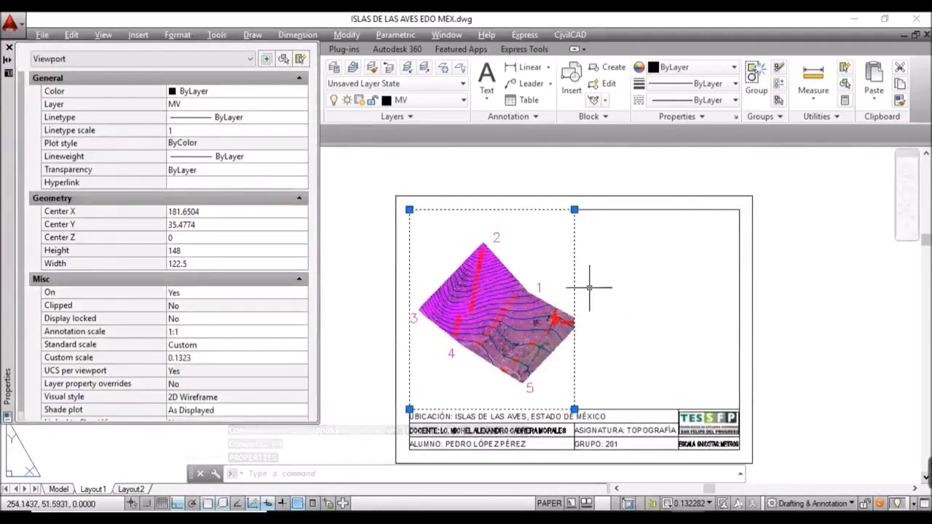
click(188, 359)
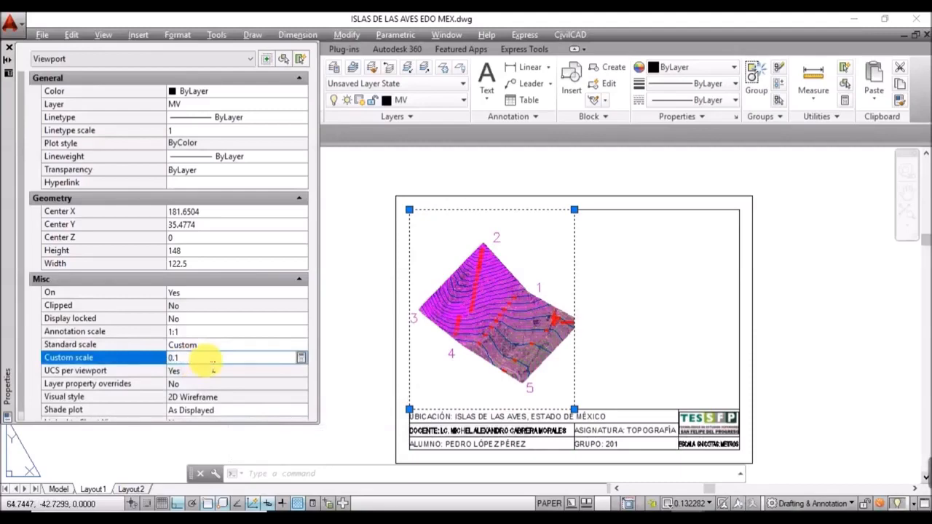
text(28)
click(208, 368)
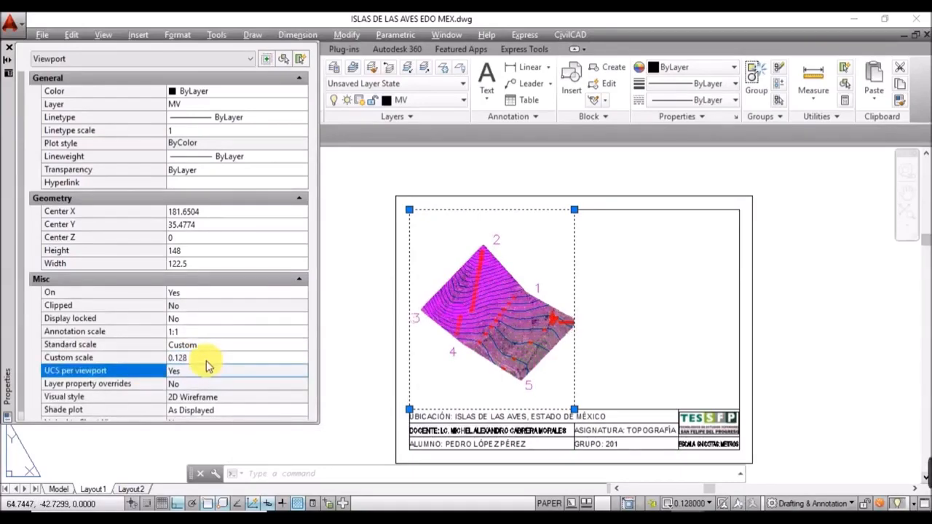
click(207, 358)
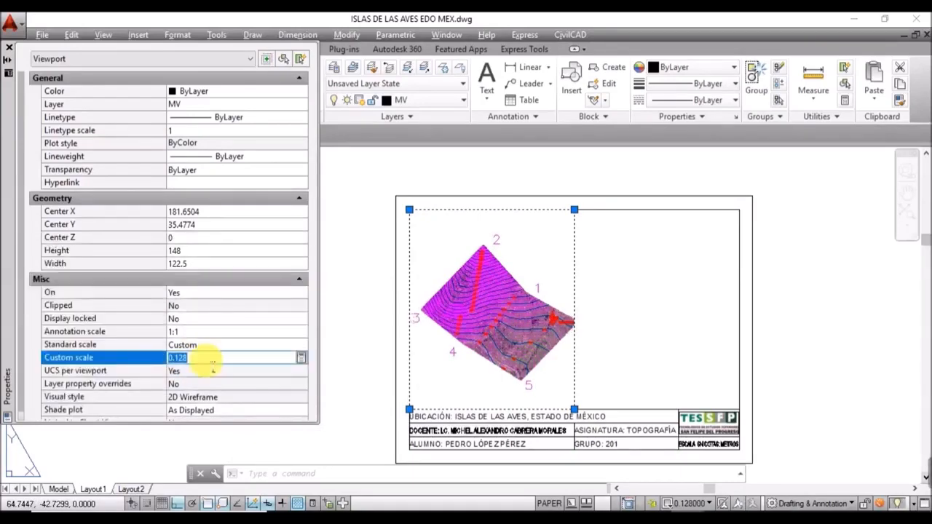
text(0.)
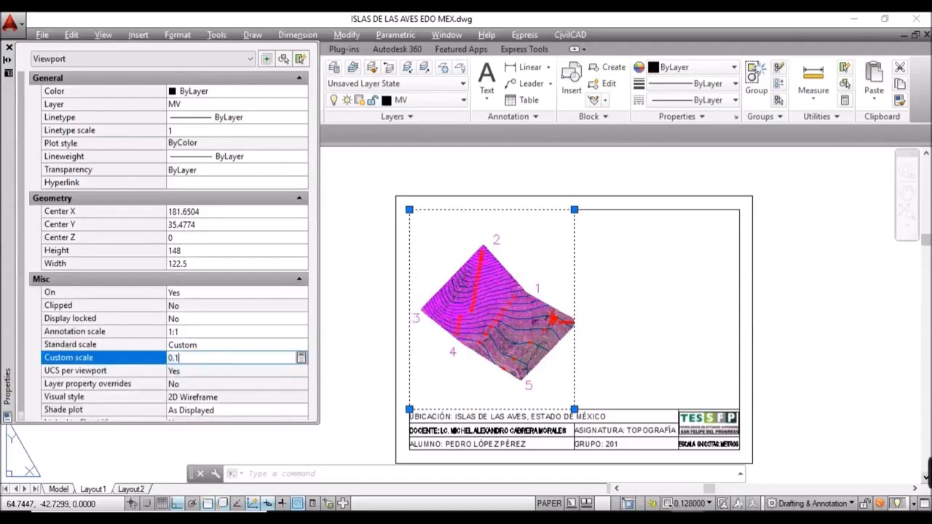
click(208, 370)
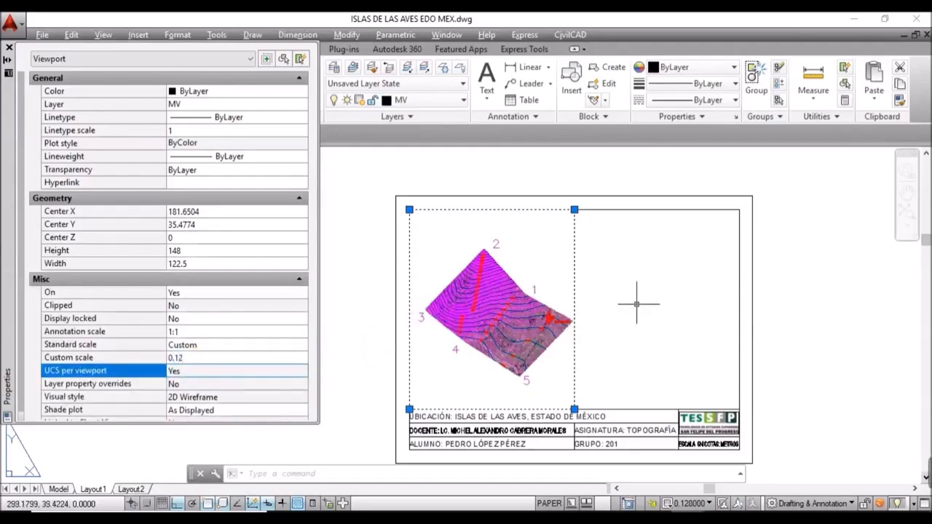
Step: Orbit the terrain inside the viewport to a new viewing angle
double_click(524, 379)
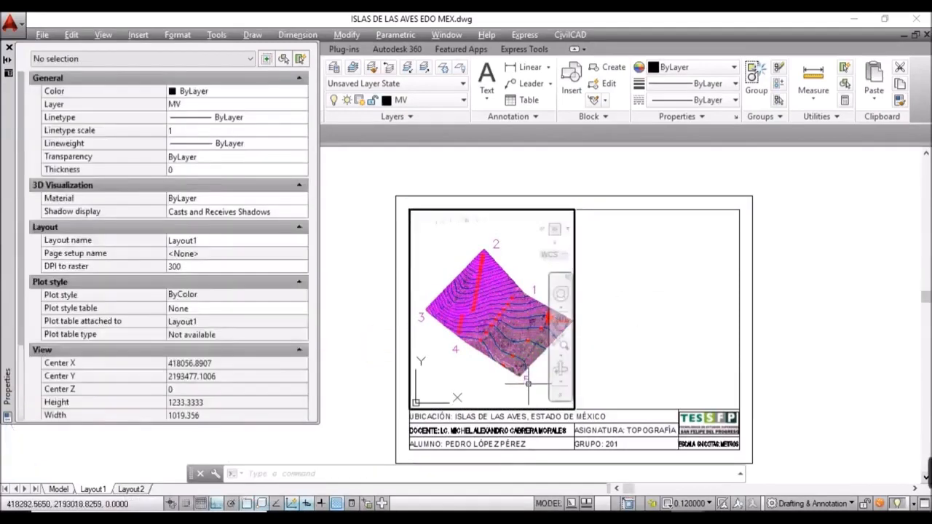
shift+middle_drag(521, 397, 510, 391)
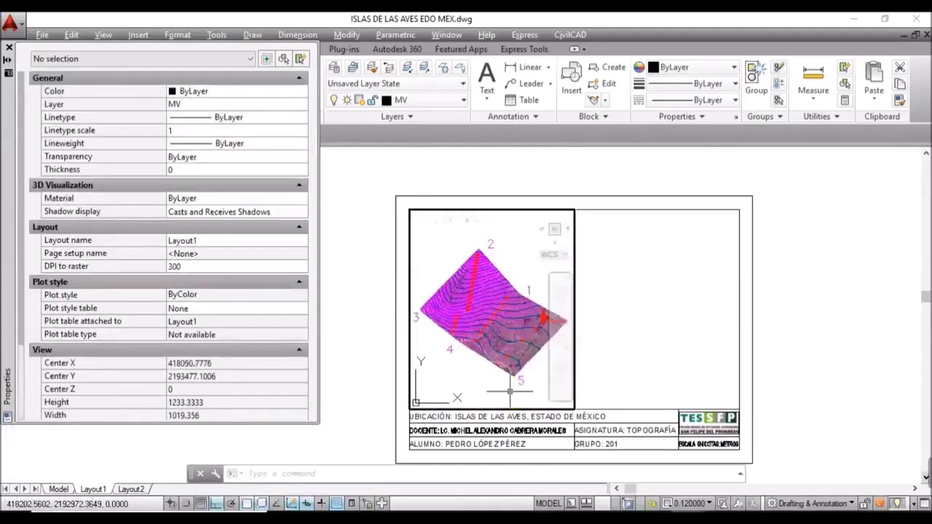
double_click(612, 371)
Step: In model space, move vertex label 6 beside its parcel corner
click(7, 47)
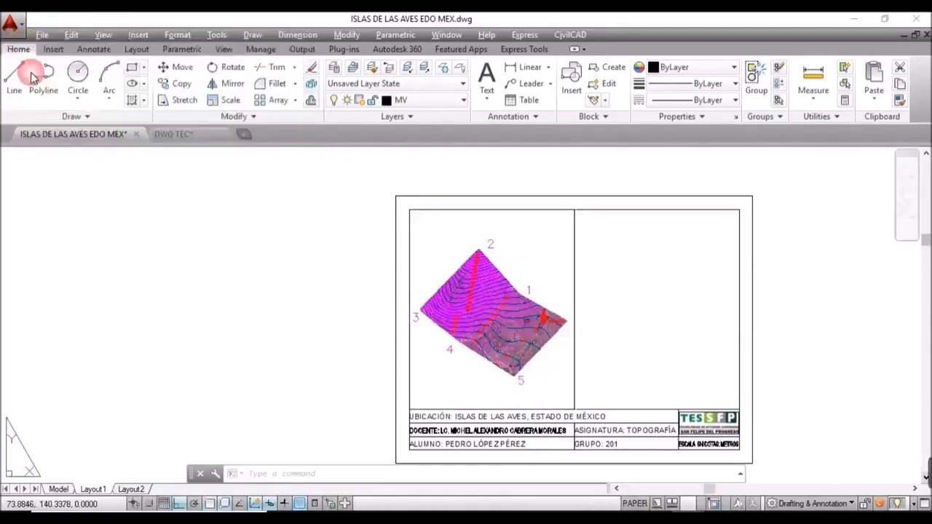
click(57, 489)
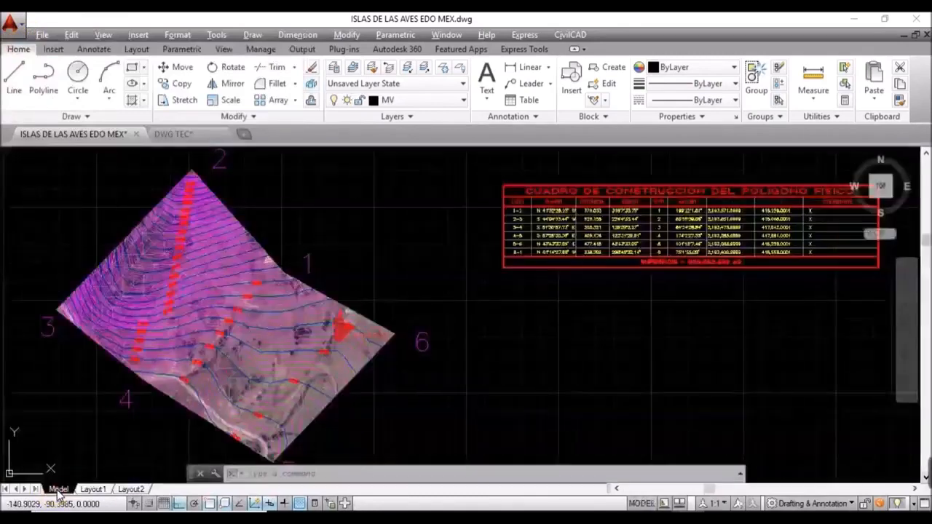
middle_drag(391, 383, 426, 329)
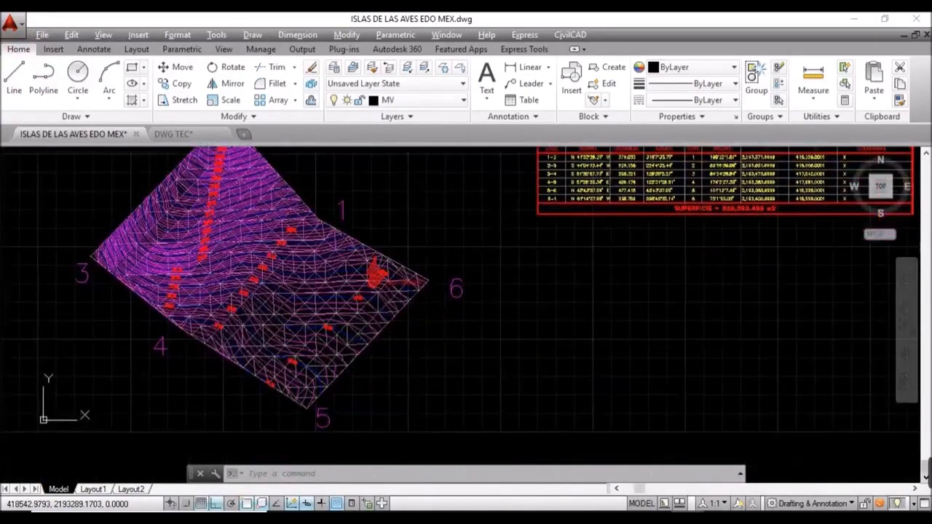
click(449, 288)
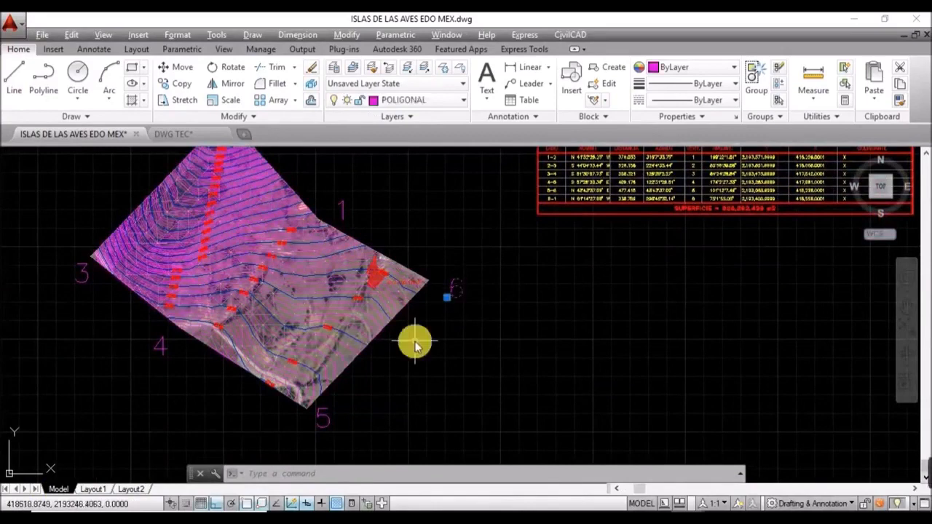
text(m)
key(Return)
click(477, 318)
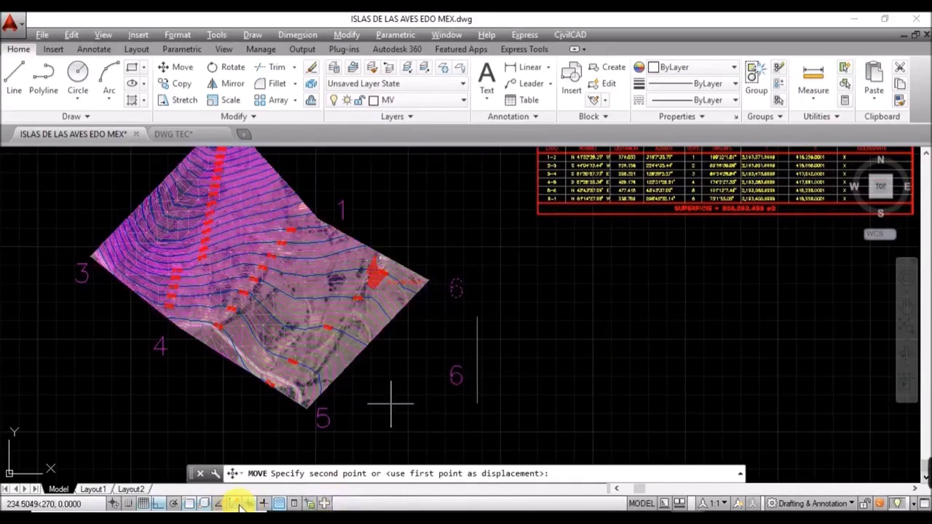
click(158, 503)
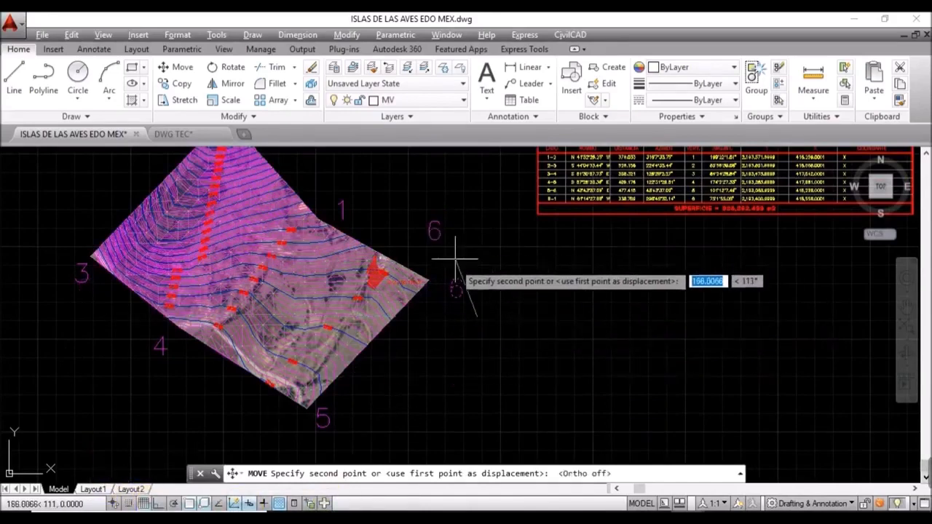
click(452, 294)
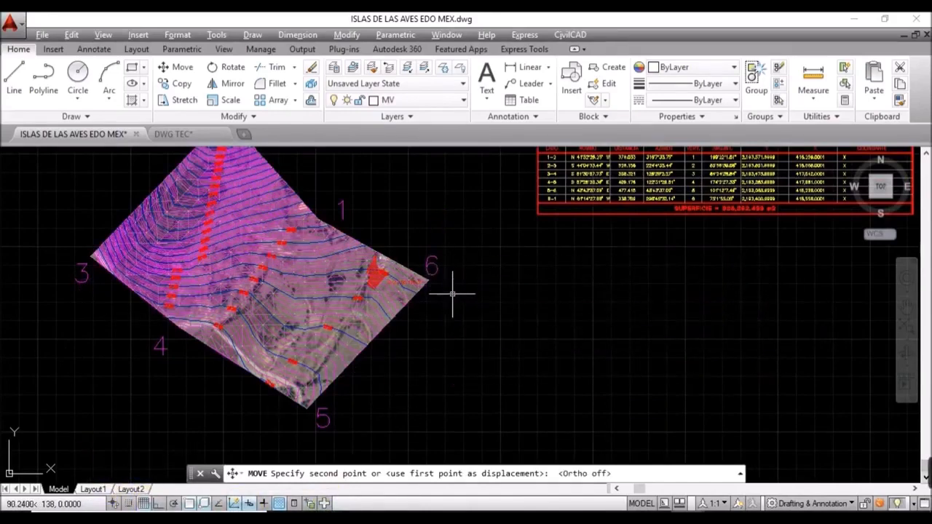
Step: Move labels 2 and 1 next to their vertices, then return to Layout1
middle_drag(375, 206, 413, 319)
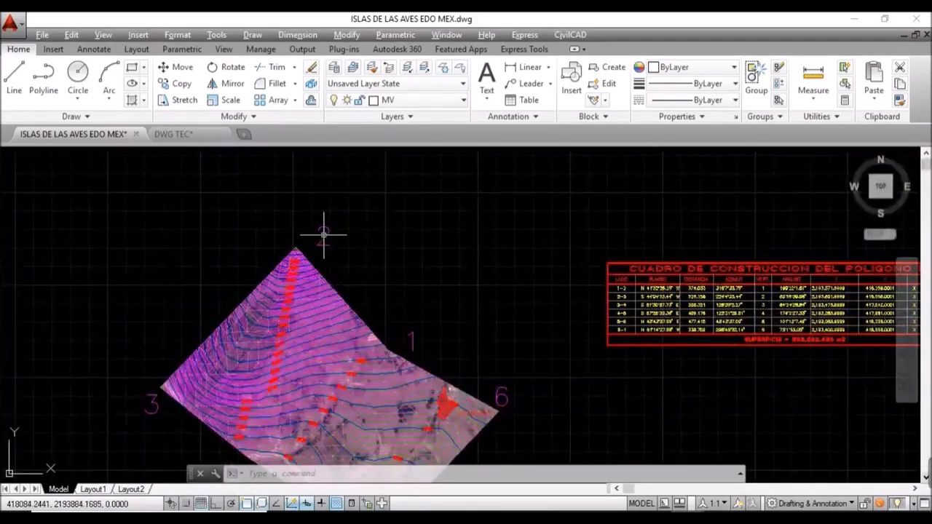
text(m)
key(Return)
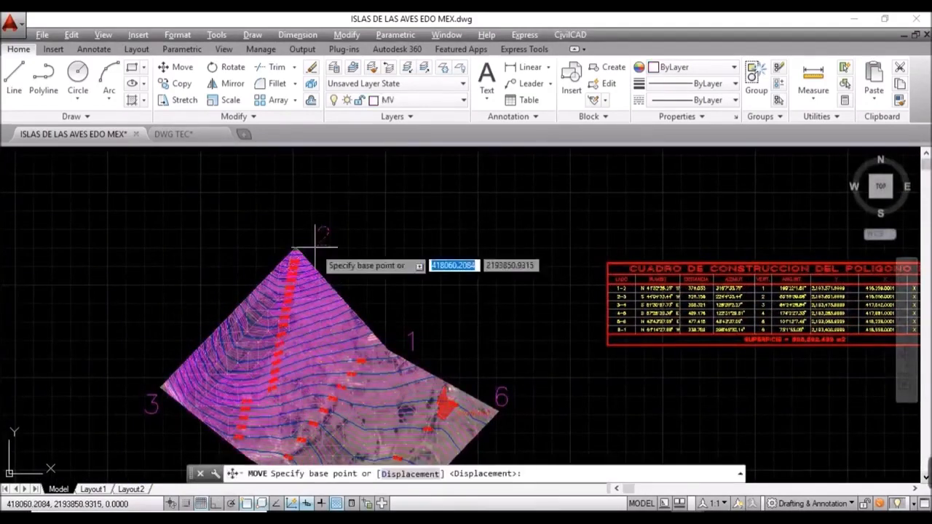
click(355, 256)
click(357, 256)
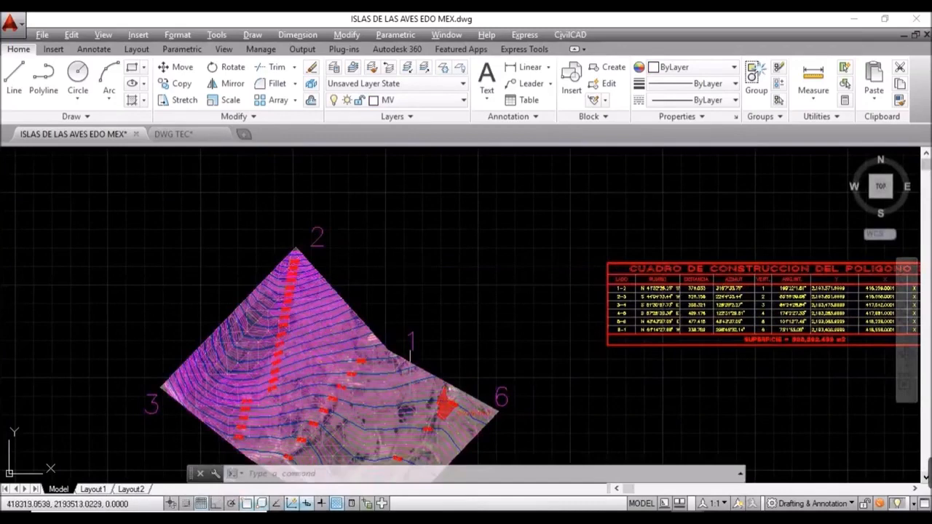
text(m)
key(Return)
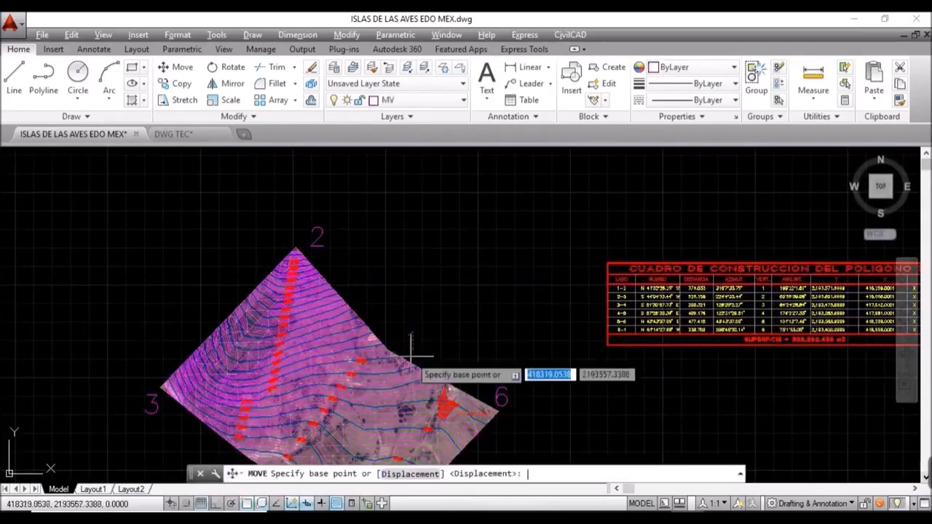
click(412, 357)
click(448, 357)
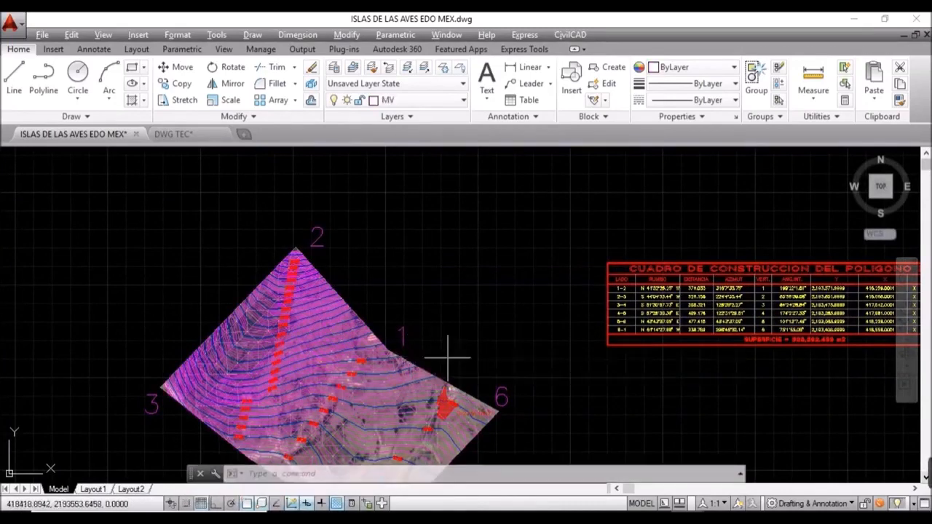
middle_drag(487, 327, 546, 199)
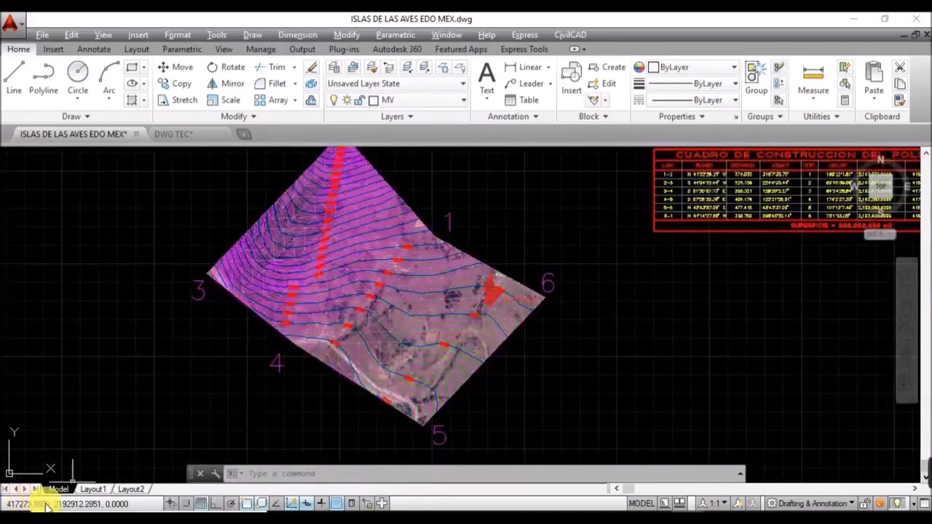
click(93, 490)
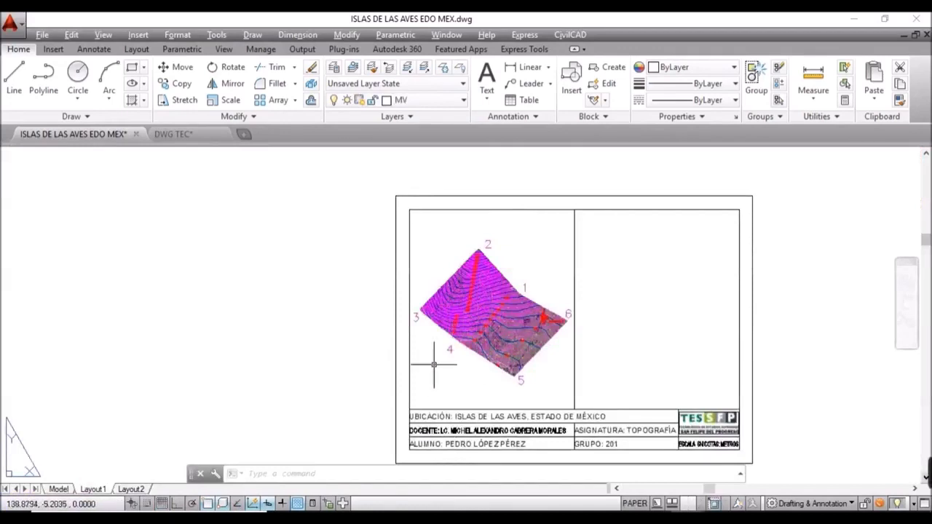
Step: Create a second MV viewport filling the sheet's upper-right box
middle_drag(564, 306, 345, 304)
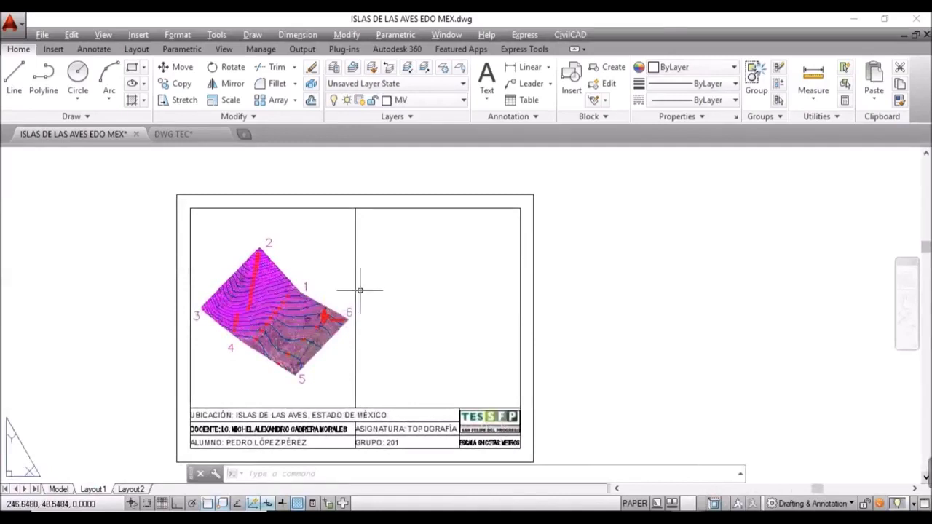
text(MV)
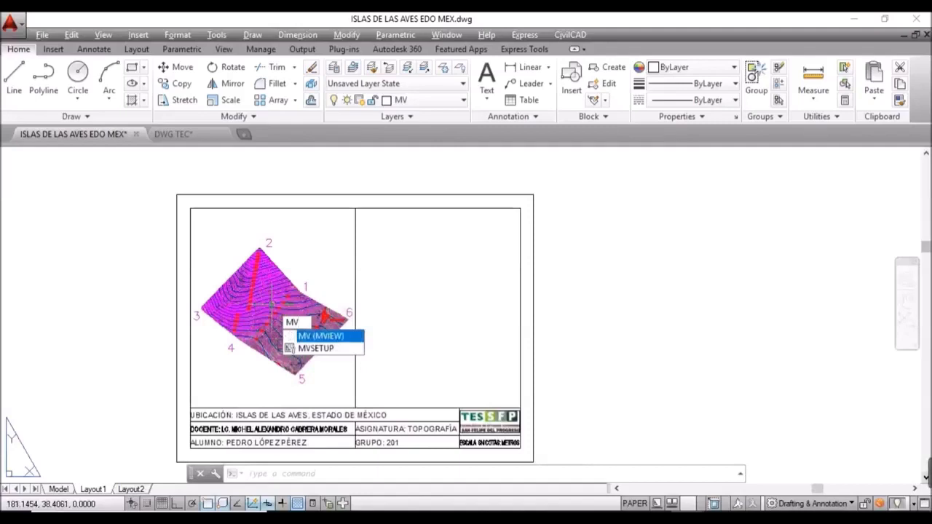
key(Return)
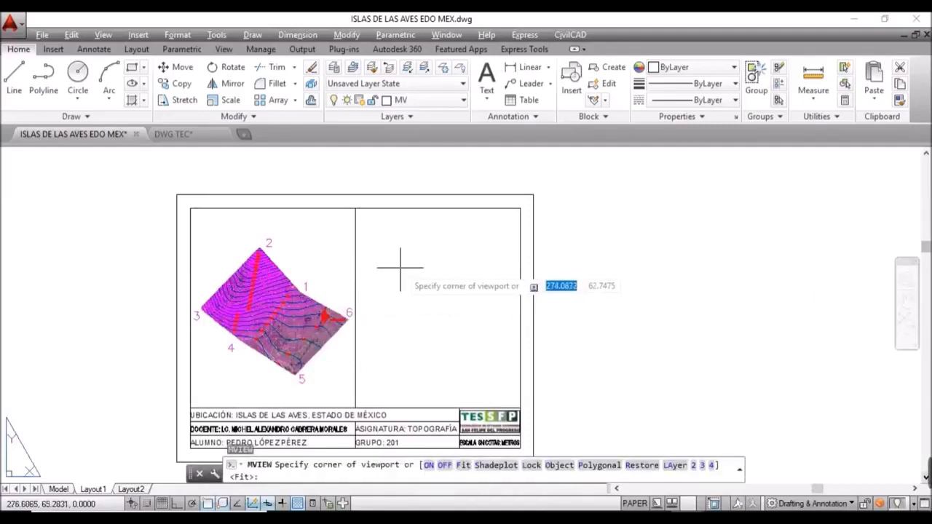
click(355, 312)
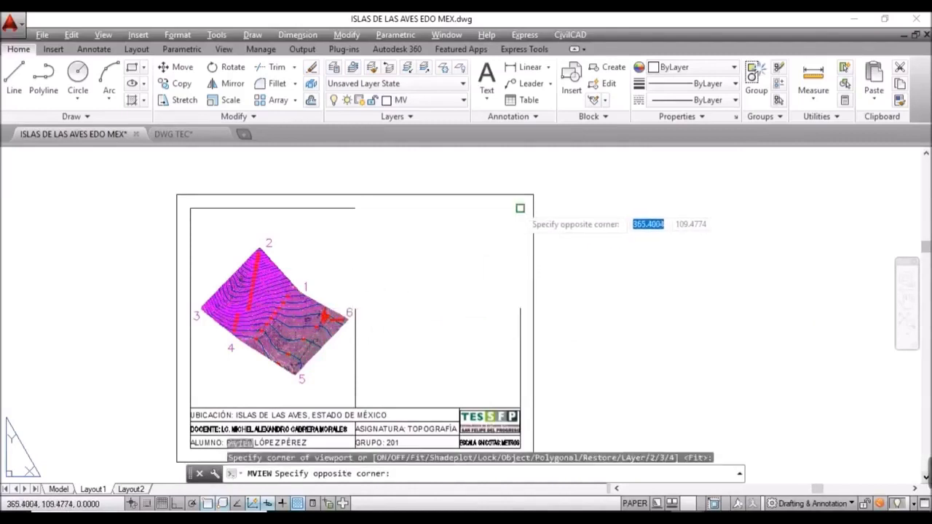
click(520, 209)
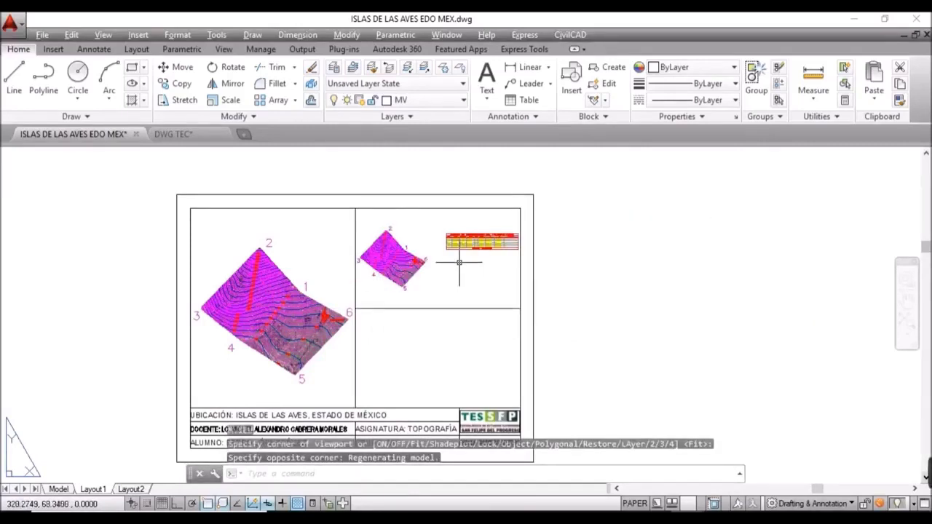
Step: Zoom and centre that viewport on the polygon construction table
scroll(474, 248, up, 3)
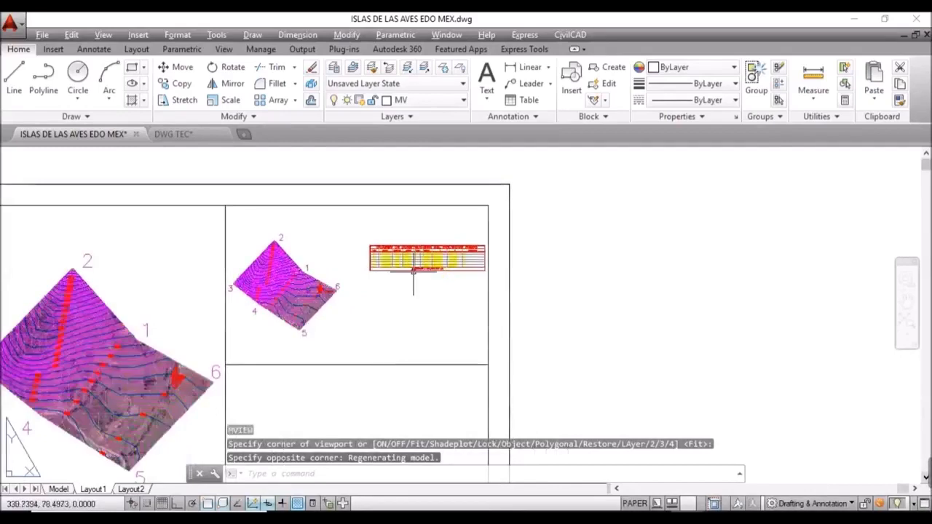
double_click(412, 270)
scroll(412, 259, up, 3)
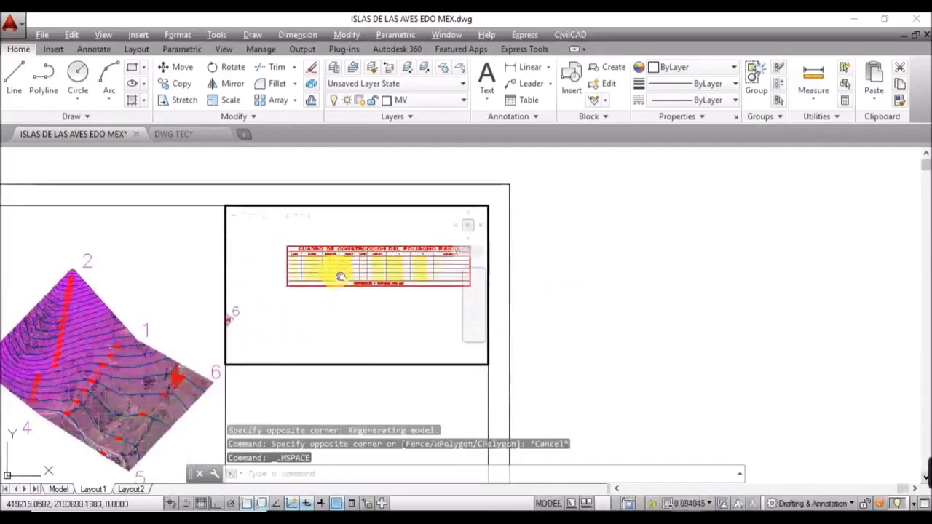
scroll(331, 259, up, 2)
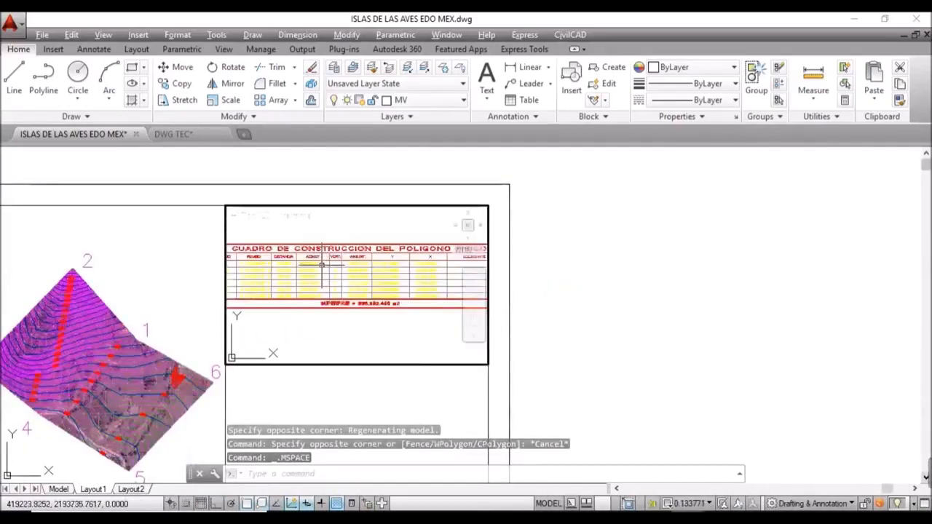
scroll(324, 270, down, 3)
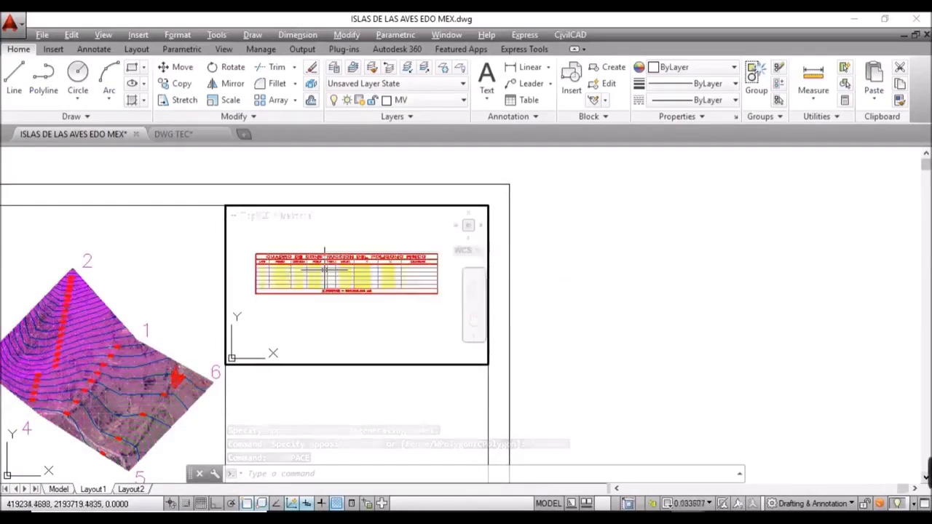
scroll(324, 269, up, 3)
mouse_move(311, 291)
middle_down()
mouse_move(331, 300)
mouse_move(325, 304)
middle_up()
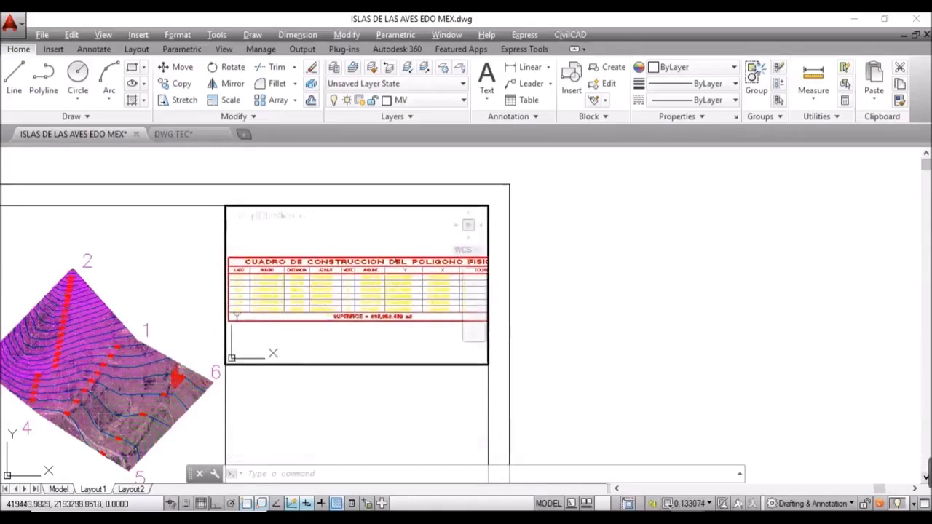
Step: Select the upper-right viewport and set its custom scale to 0.12
double_click(565, 289)
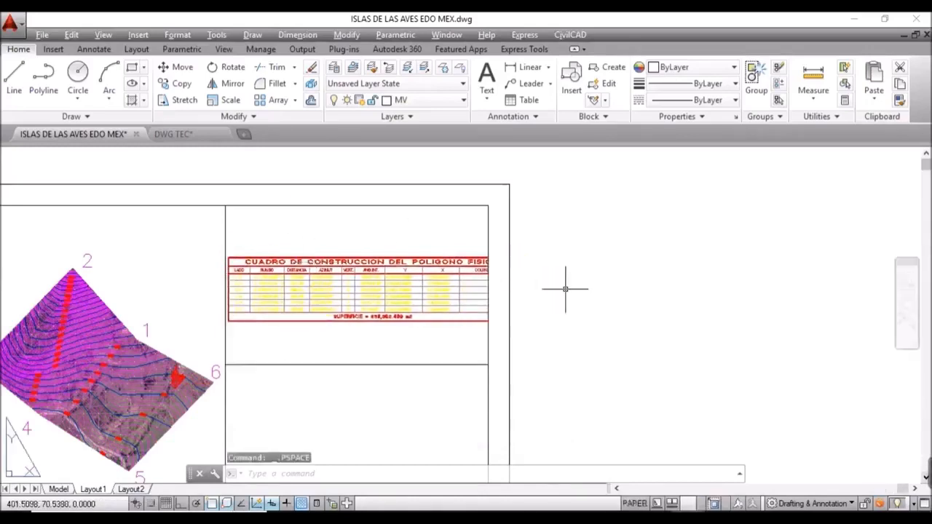
click(412, 410)
click(332, 348)
text(PR)
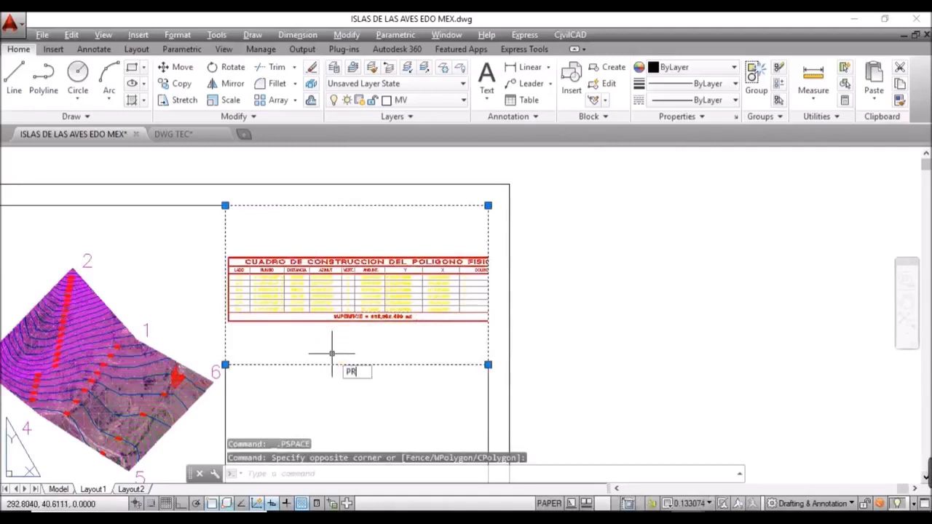
key(Return)
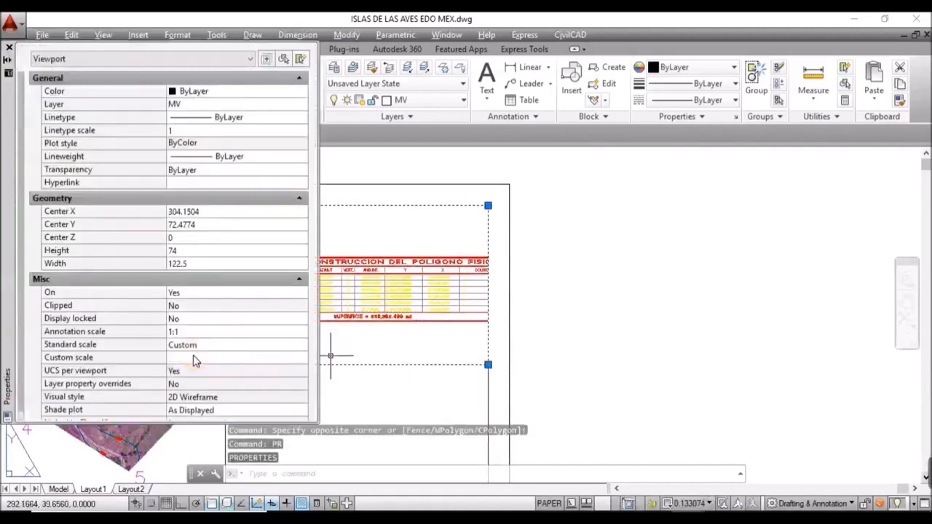
click(201, 359)
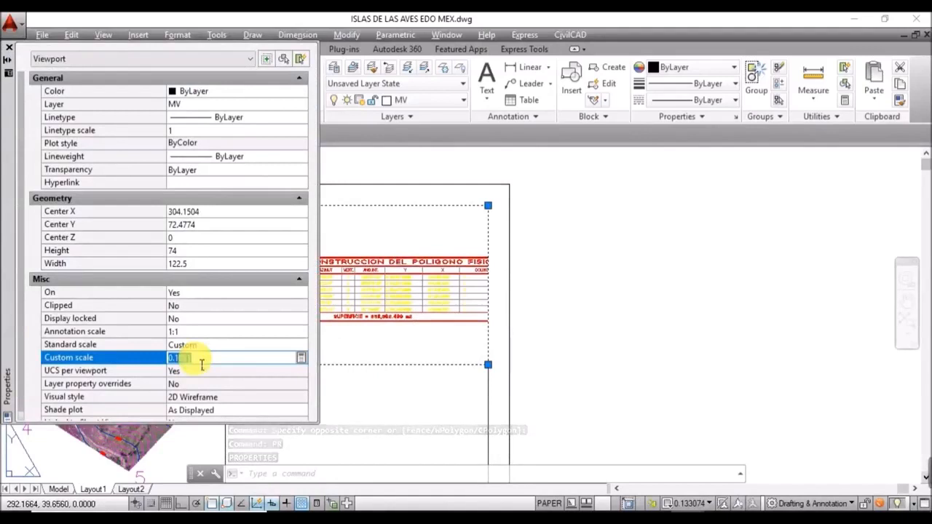
text(0.12)
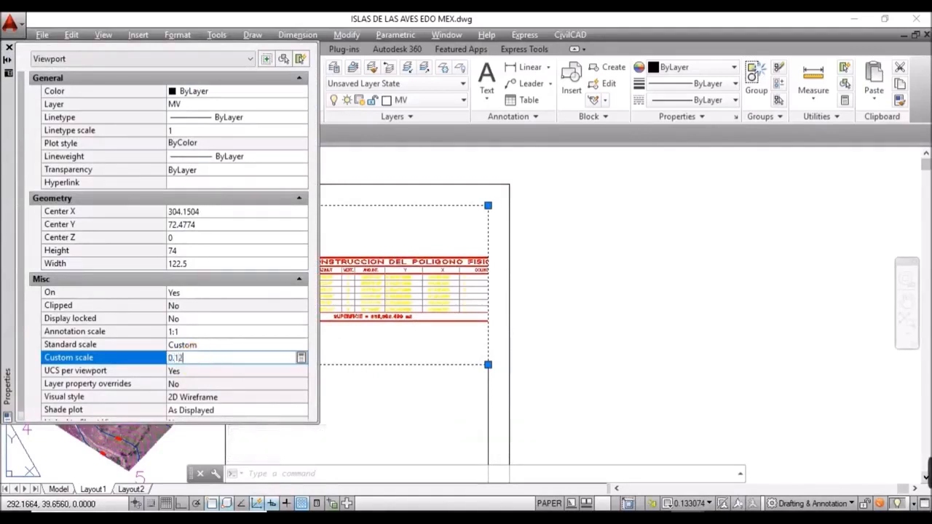
key(Return)
click(194, 368)
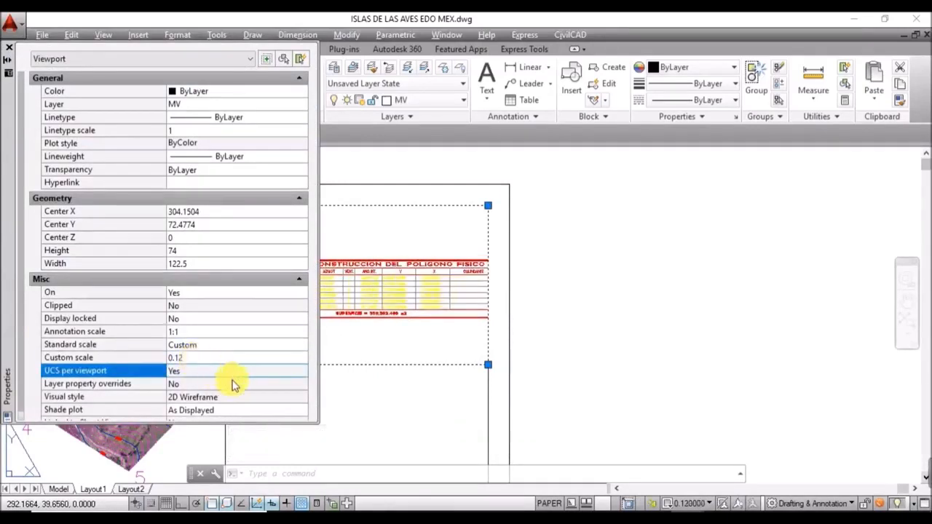
Step: Slide the construction table into position inside the viewport
middle_drag(390, 206, 572, 235)
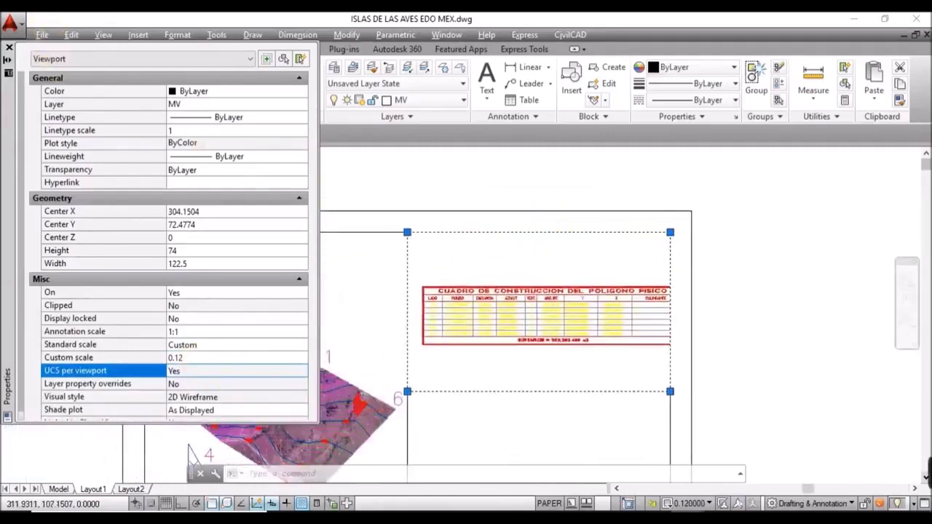
double_click(536, 246)
mouse_move(537, 269)
middle_down()
mouse_move(522, 276)
mouse_move(532, 275)
middle_up()
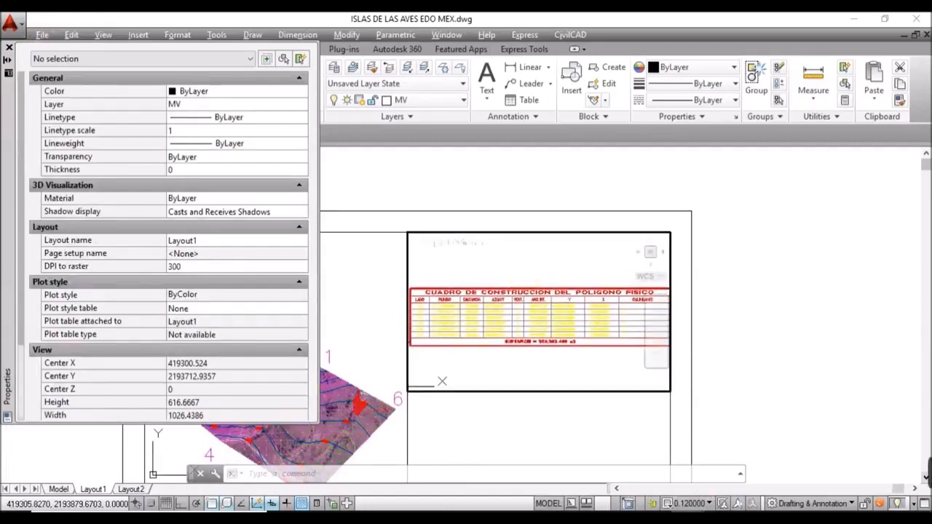
double_click(761, 319)
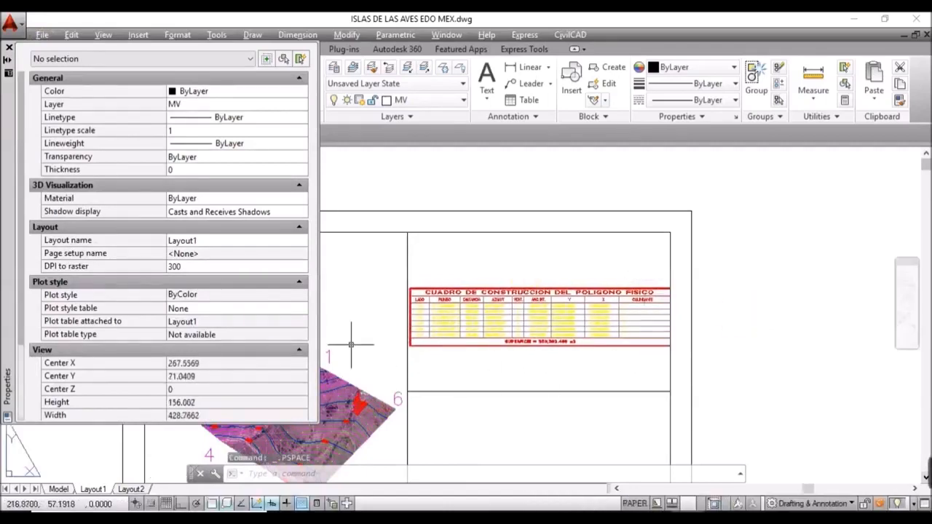
Step: Change the table viewport's custom scale to 0.115 and close the Properties palette
click(595, 430)
click(555, 358)
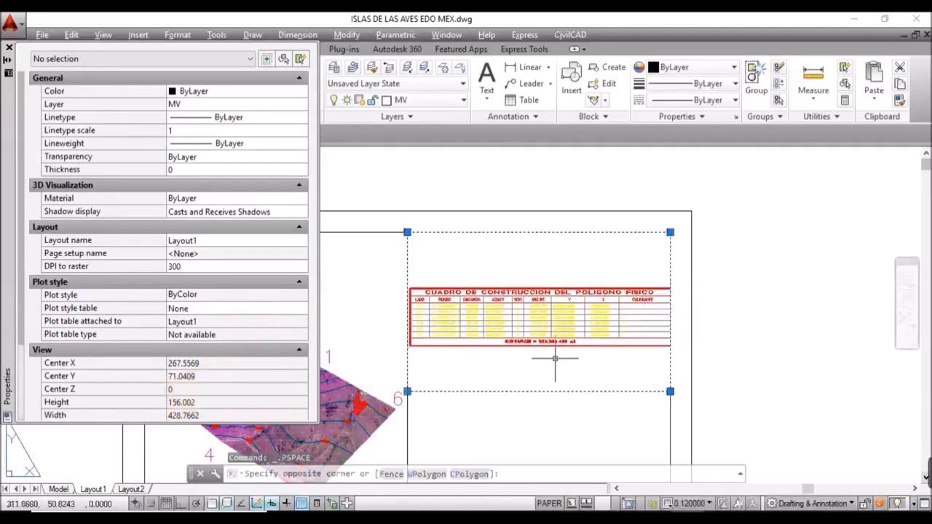
click(195, 358)
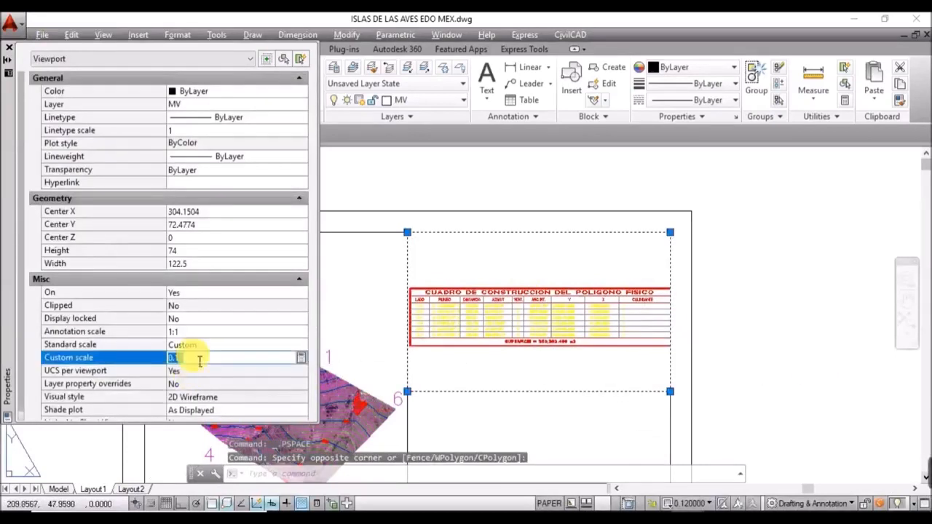
text(0.11)
key(Return)
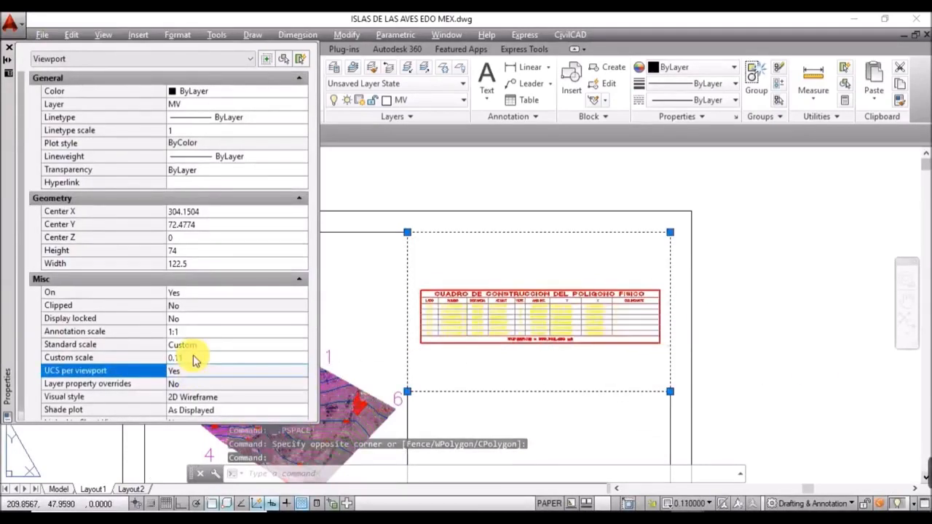
click(192, 359)
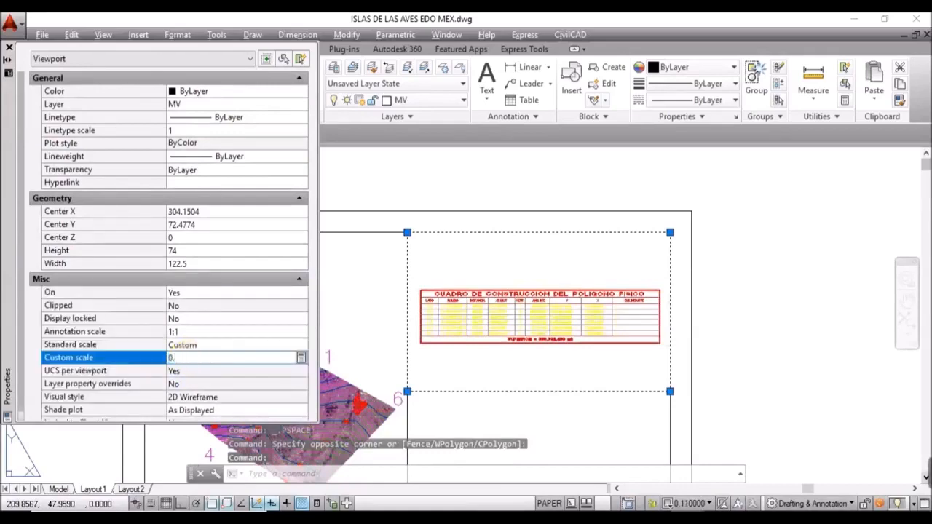
key(Return)
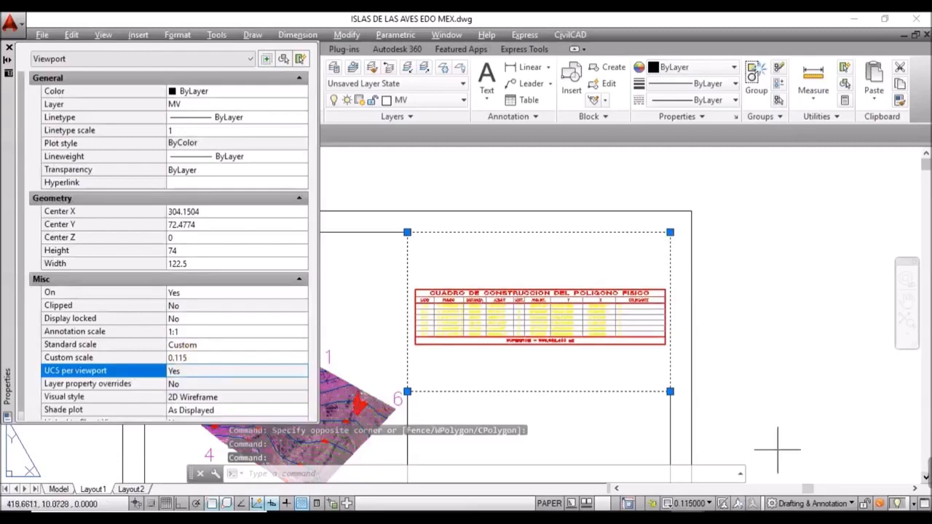
click(10, 48)
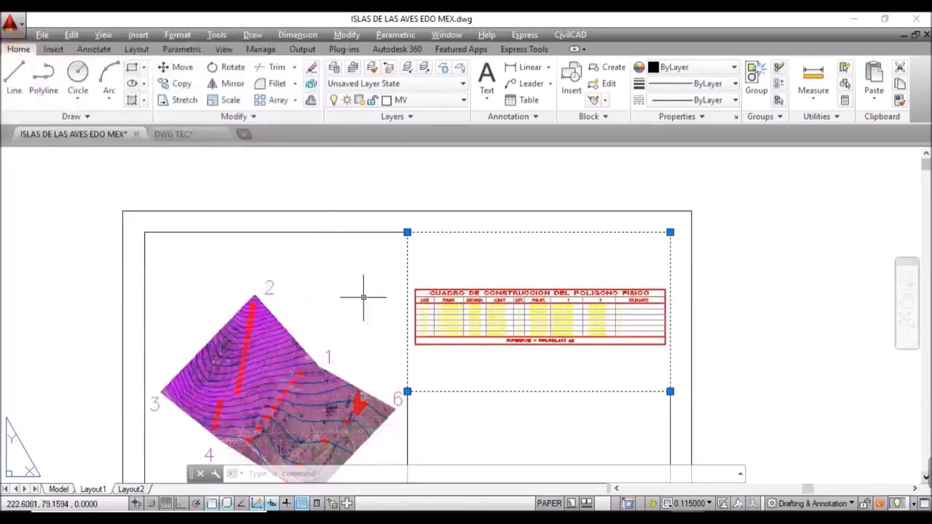
key(Escape)
Step: Create a third MV viewport across the empty lower-right frame of the sheet
middle_drag(443, 379, 308, 211)
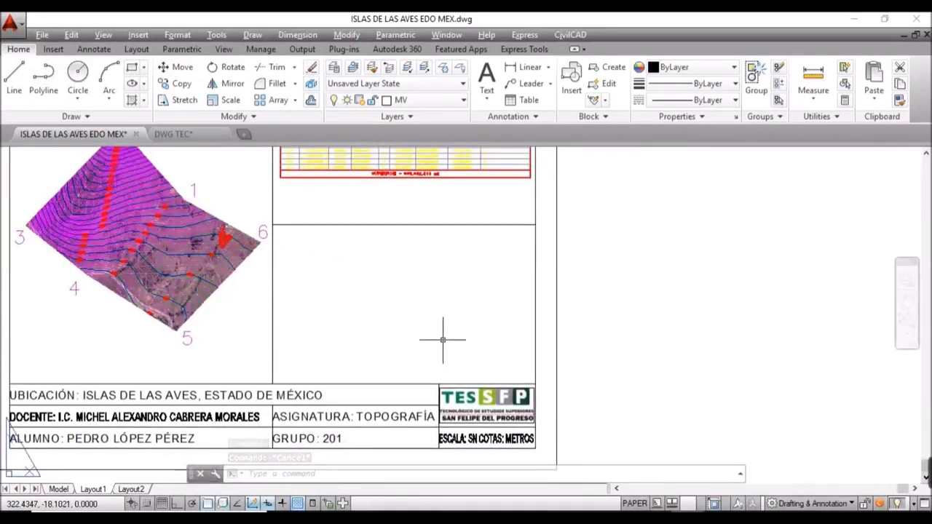
text(MV)
key(Return)
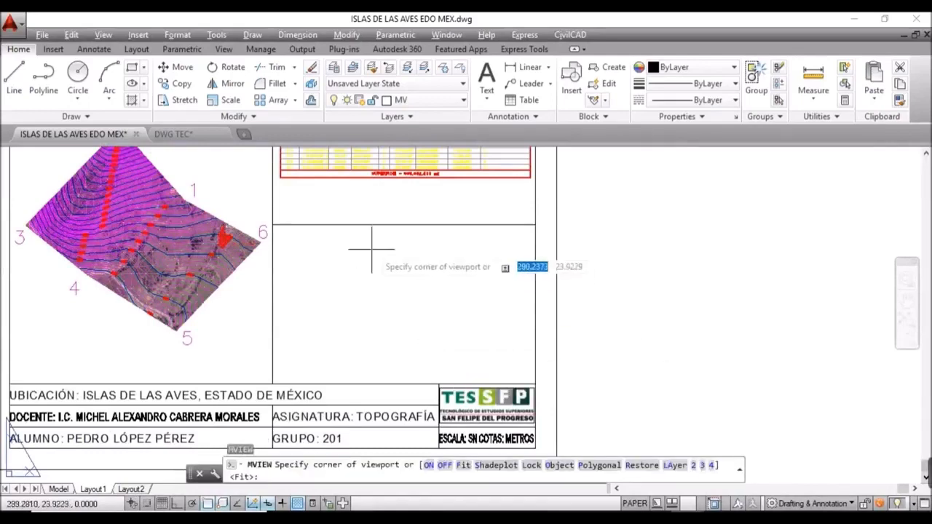
click(272, 226)
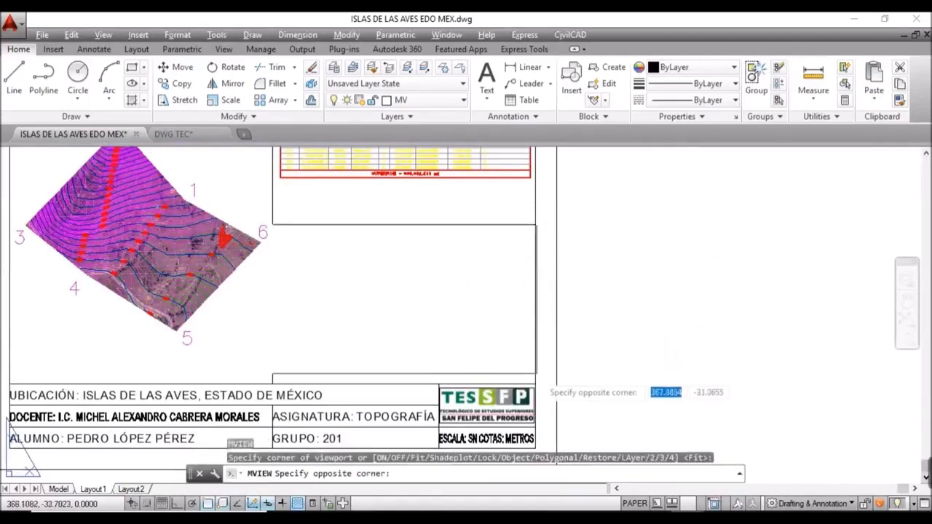
click(536, 383)
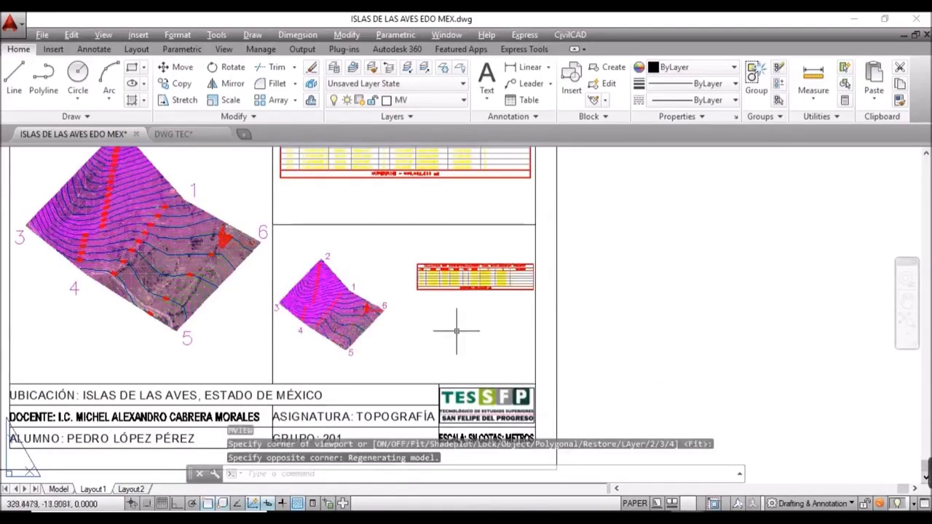
Step: Zoom and pan inside it to a close-up of the parcel around vertex 6
double_click(365, 306)
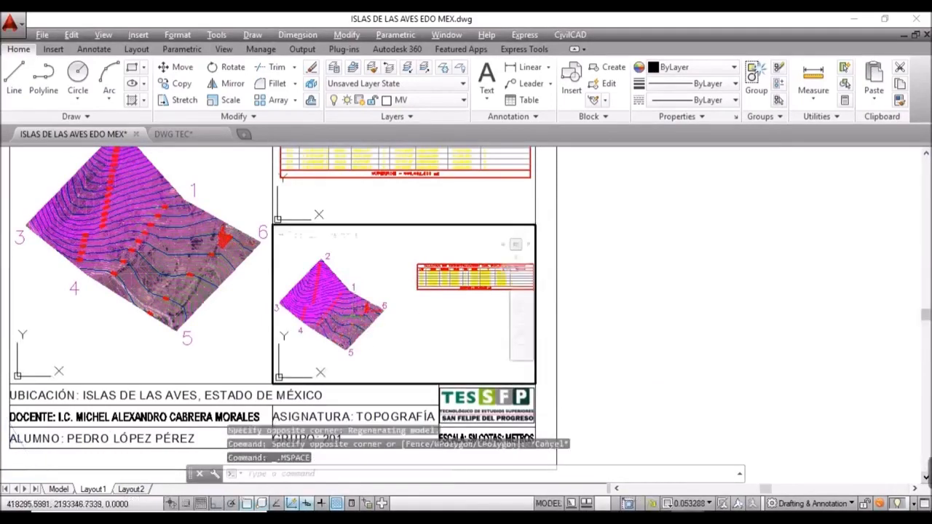
scroll(366, 309, up, 6)
scroll(363, 308, up, 4)
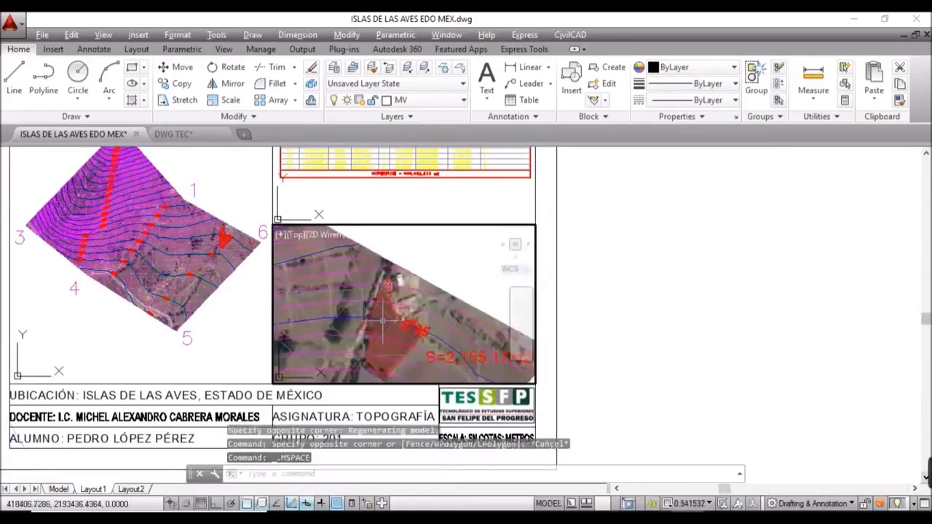
middle_drag(398, 326, 380, 297)
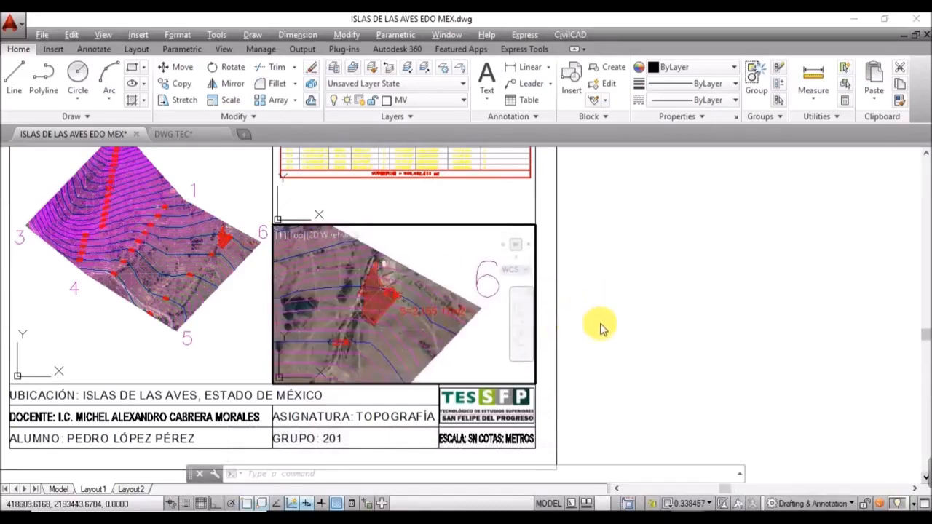
double_click(603, 324)
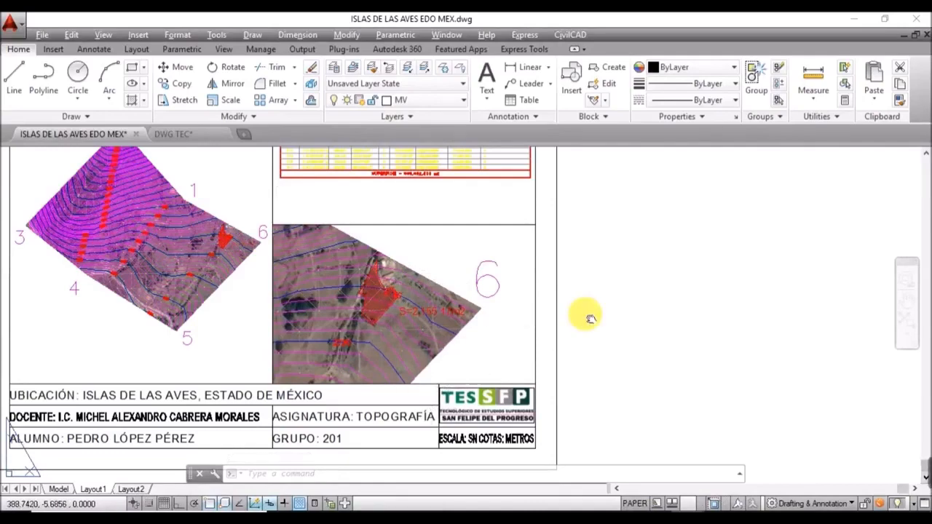
scroll(627, 381, down, 2)
scroll(626, 384, up, 2)
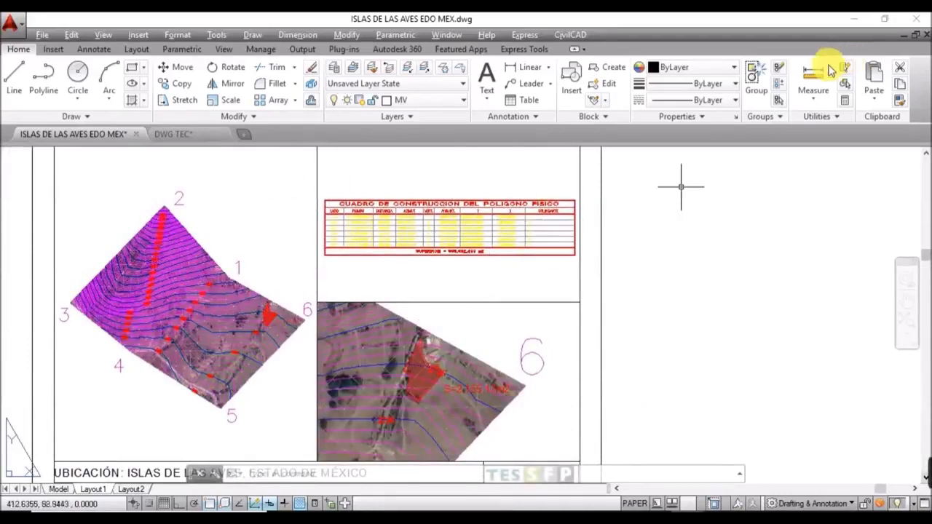
Step: Select all similar yellow table columns and set layer CVL_CUADCON_TX's colour to white
double_click(400, 287)
click(365, 235)
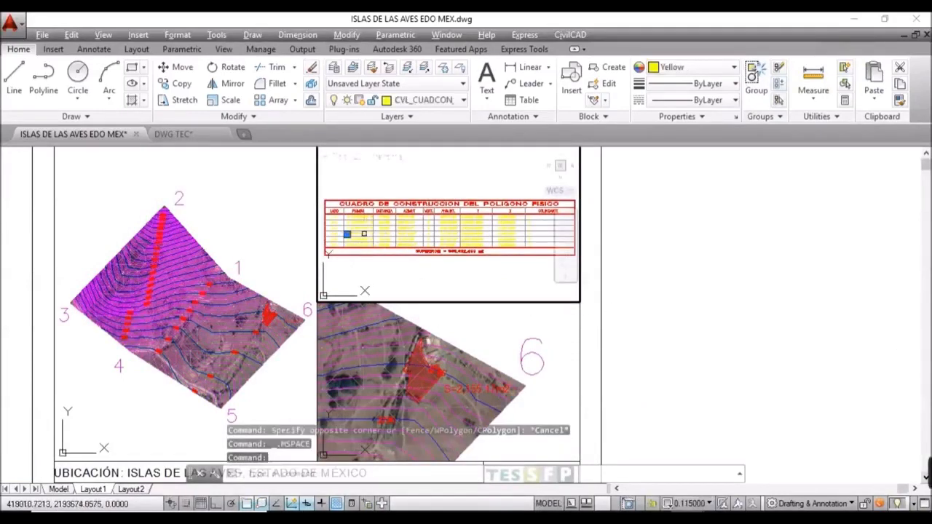
right_click(361, 236)
click(437, 292)
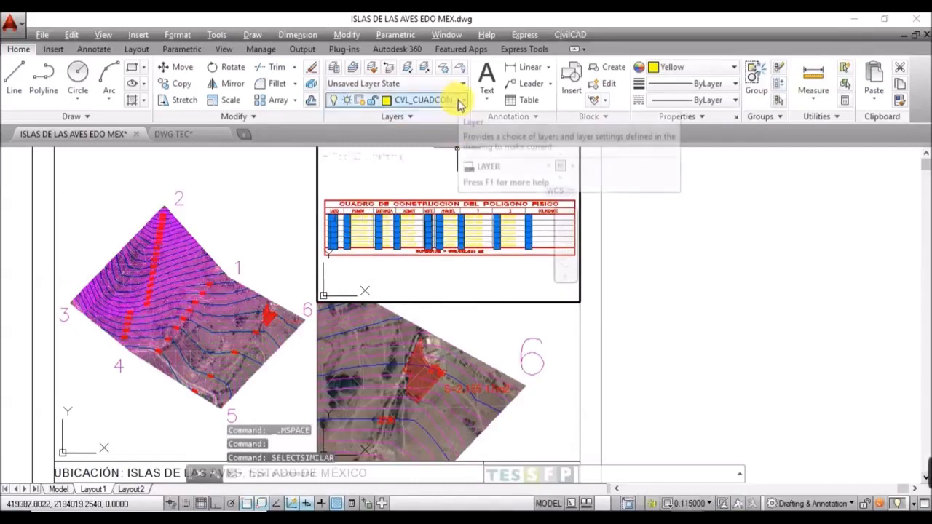
click(384, 102)
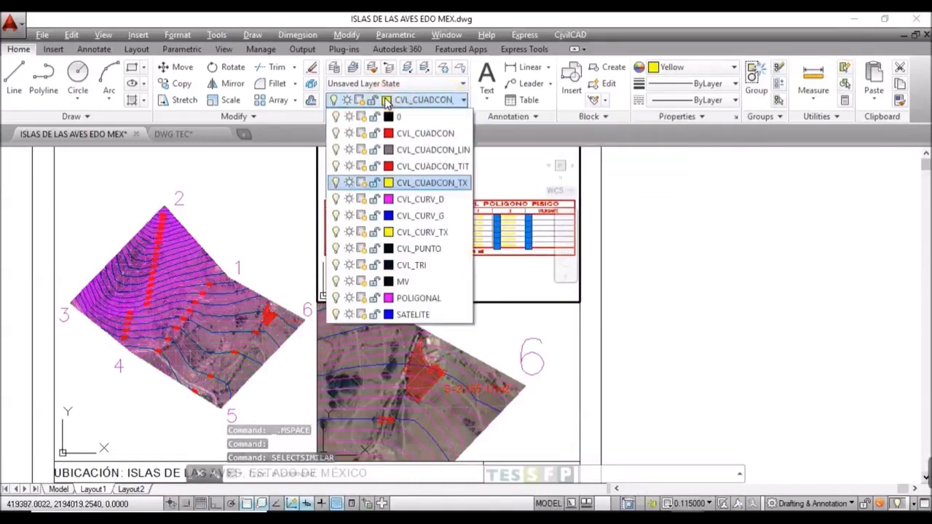
click(389, 183)
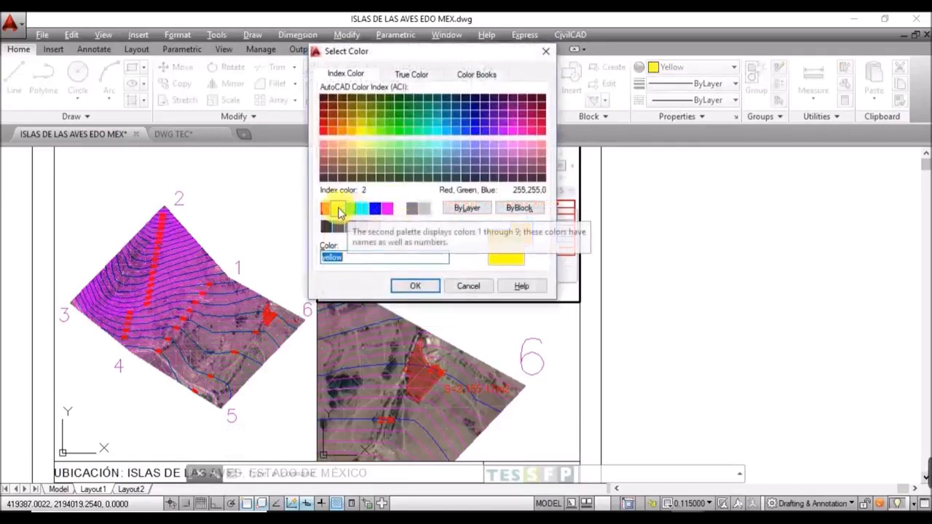
click(399, 212)
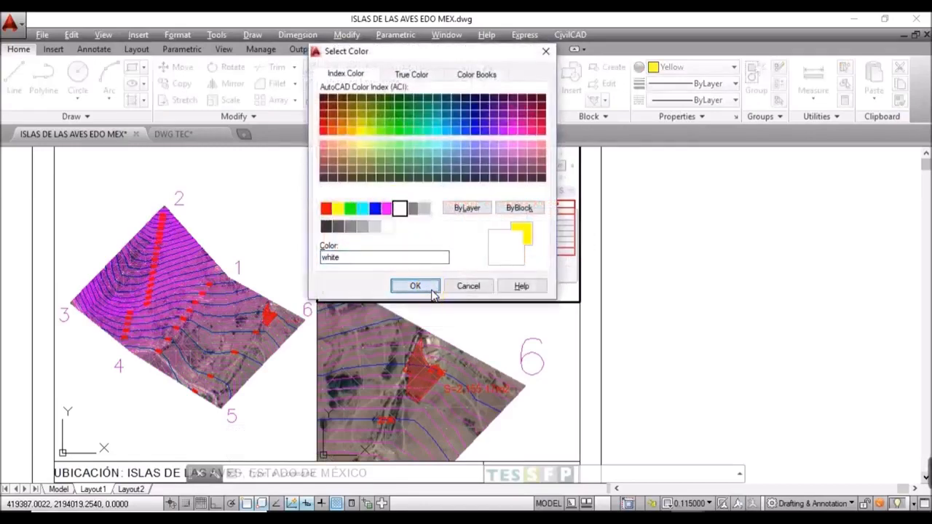
click(431, 287)
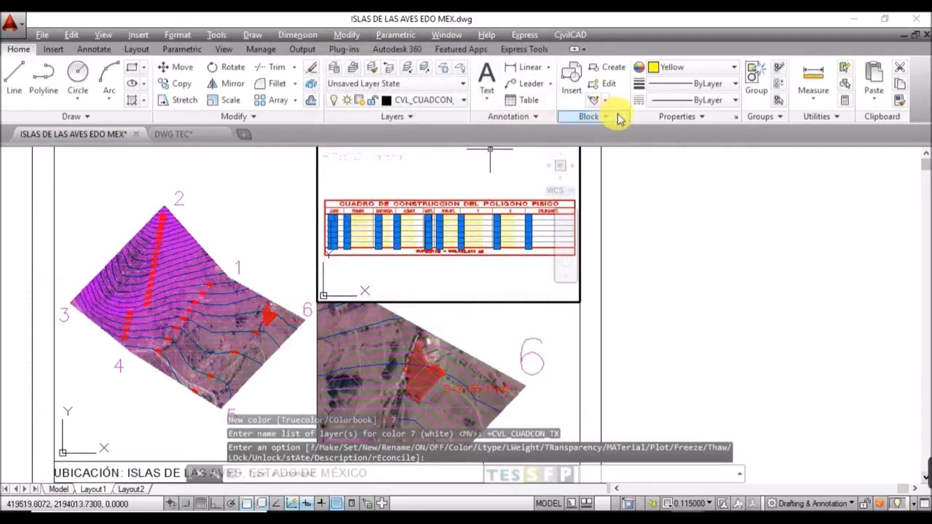
Step: Set the selected columns' colour to ByLayer and return to paper space
click(697, 71)
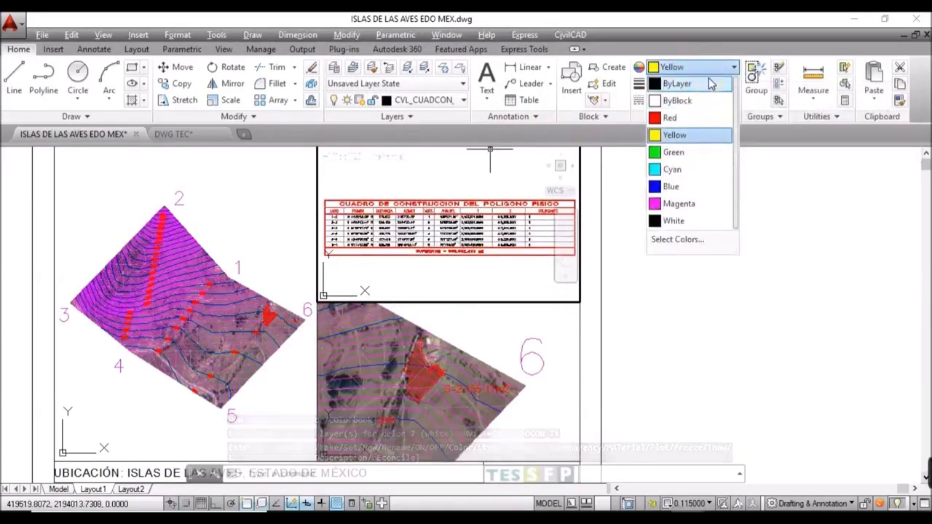
click(710, 84)
key(Escape)
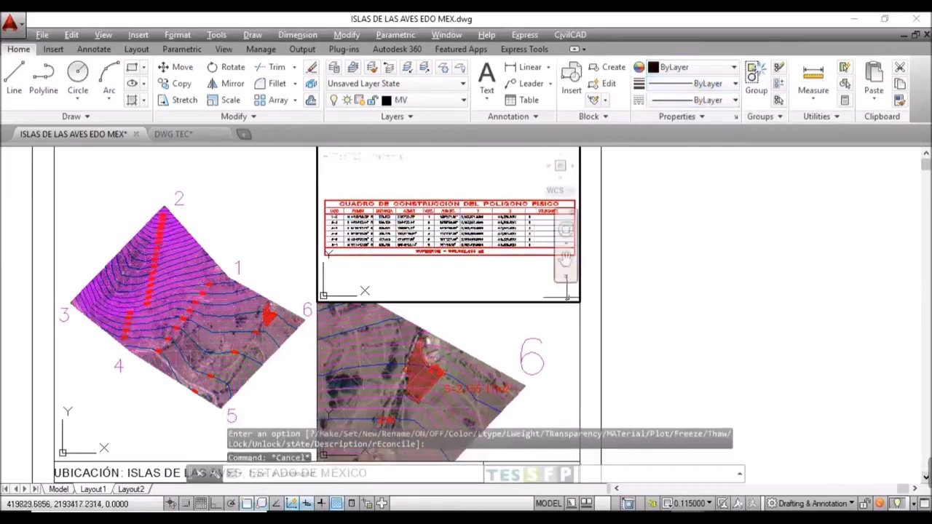
double_click(670, 297)
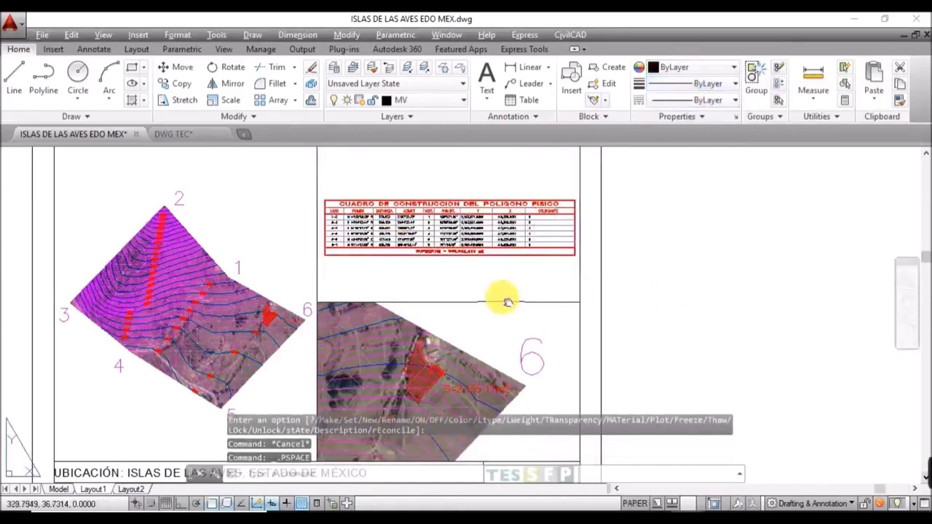
middle_drag(503, 301, 512, 246)
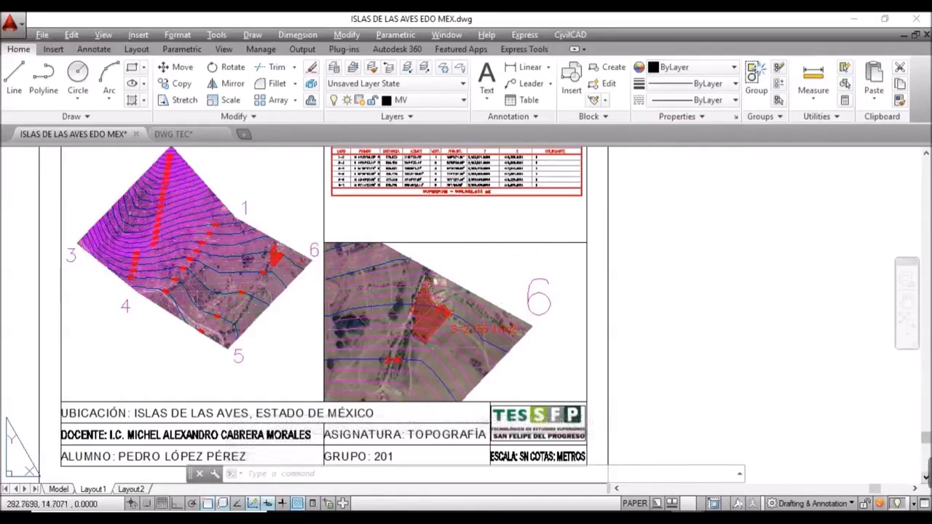
Step: Set the point style to circle-X at 50 absolute units, then show model space
middle_drag(499, 240, 481, 277)
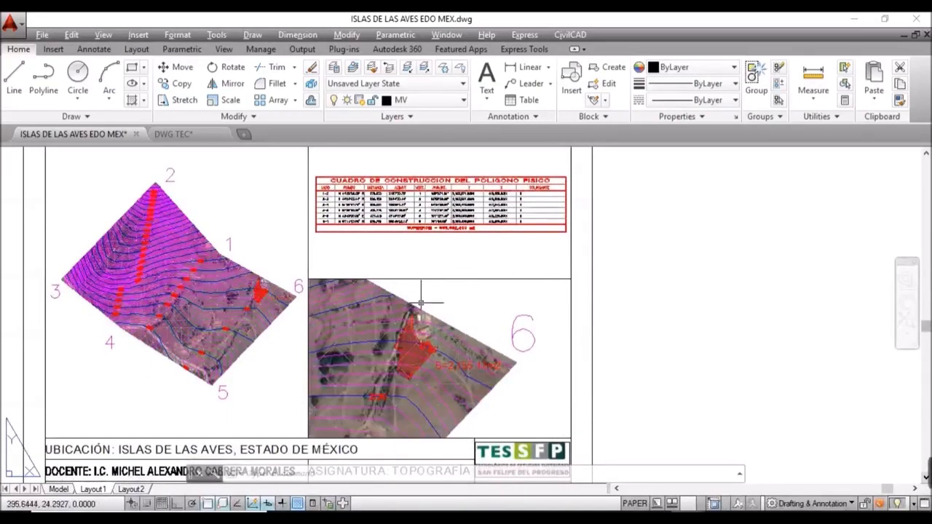
click(180, 35)
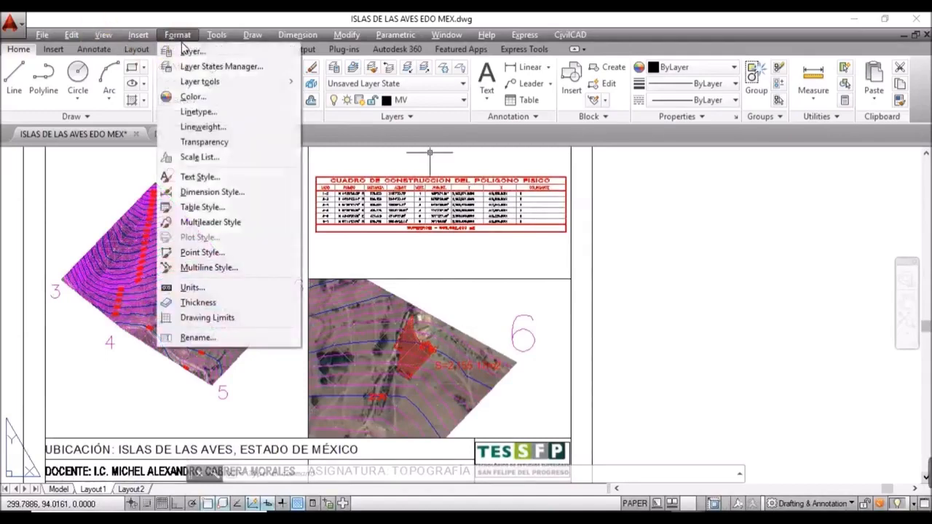
click(196, 252)
click(495, 204)
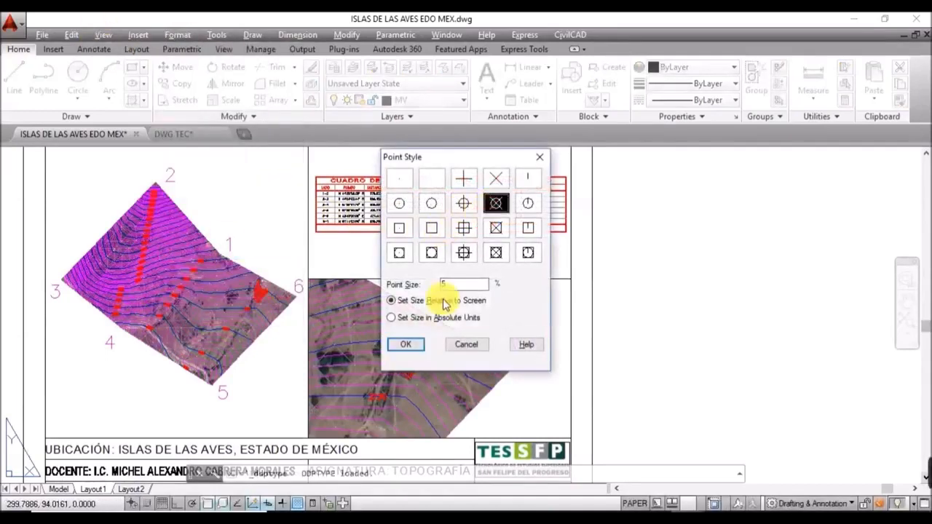
click(430, 317)
double_click(447, 284)
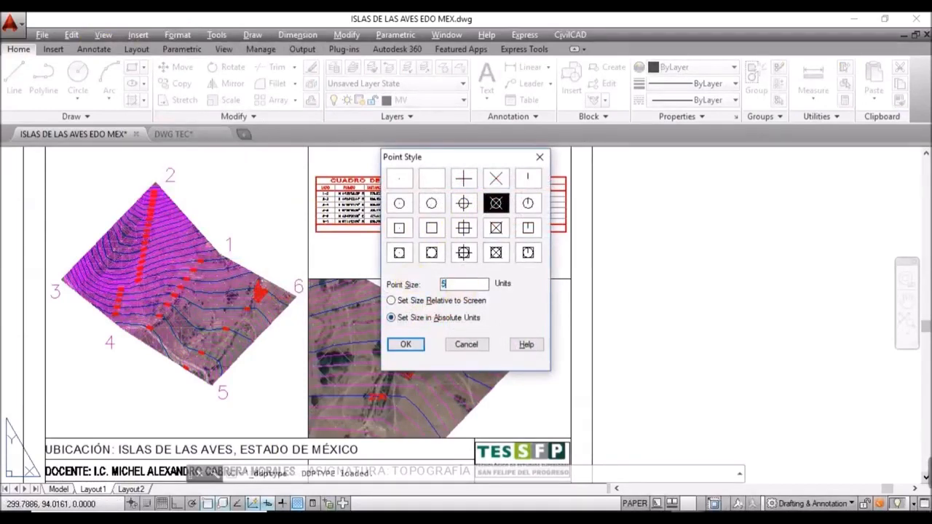
click(406, 345)
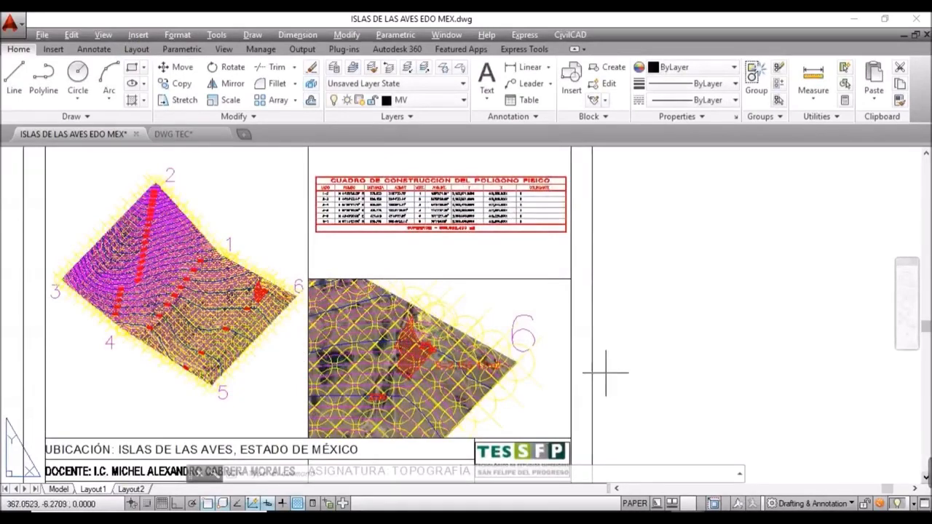
click(58, 490)
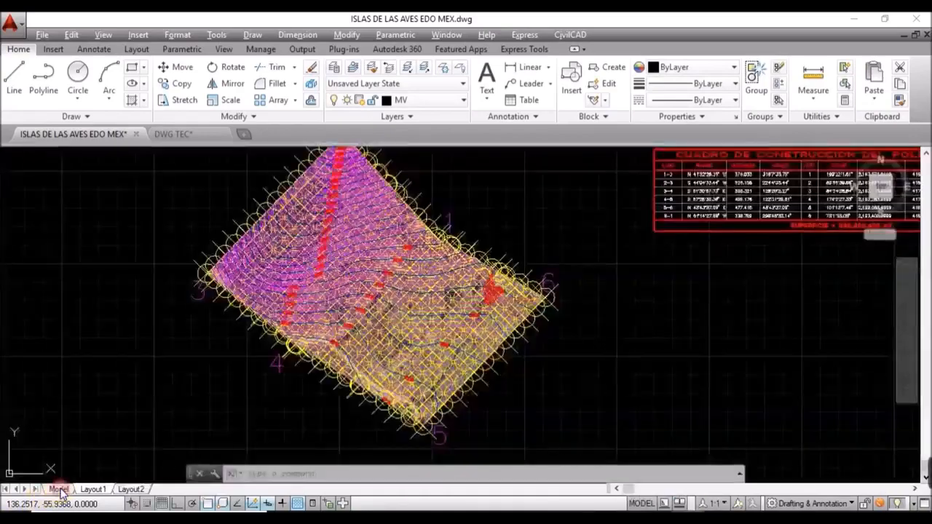
Step: Use LAYOFF to turn off the CVL_PUNTO point and CVL_TRI triangulation layers
scroll(479, 251, up, 12)
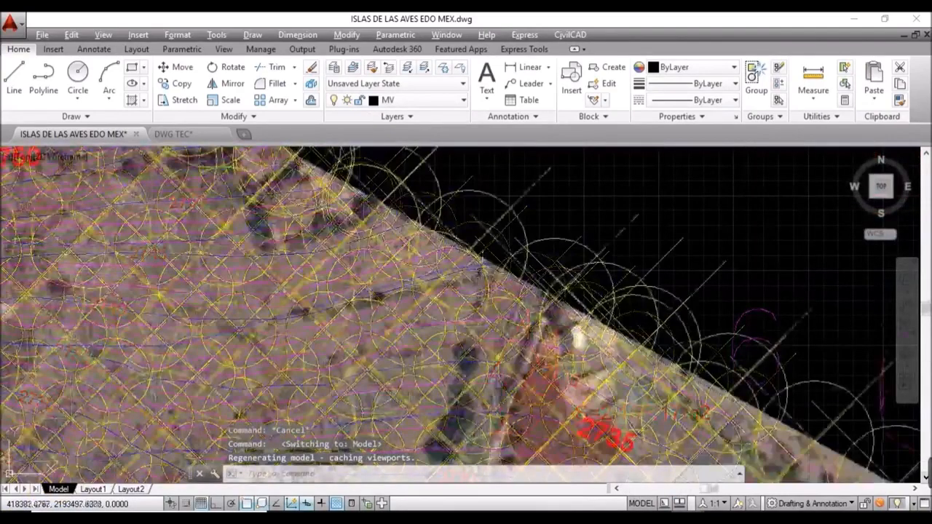
text(LAYOFF)
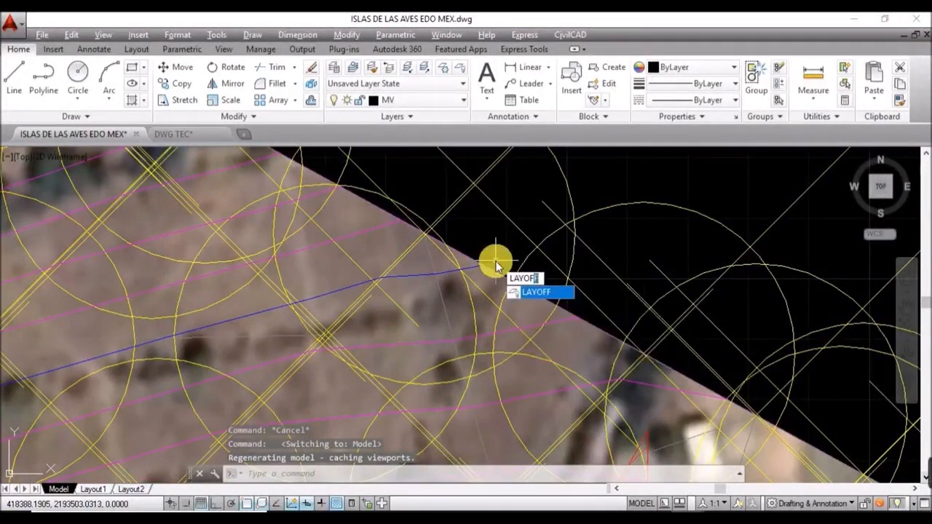
key(Return)
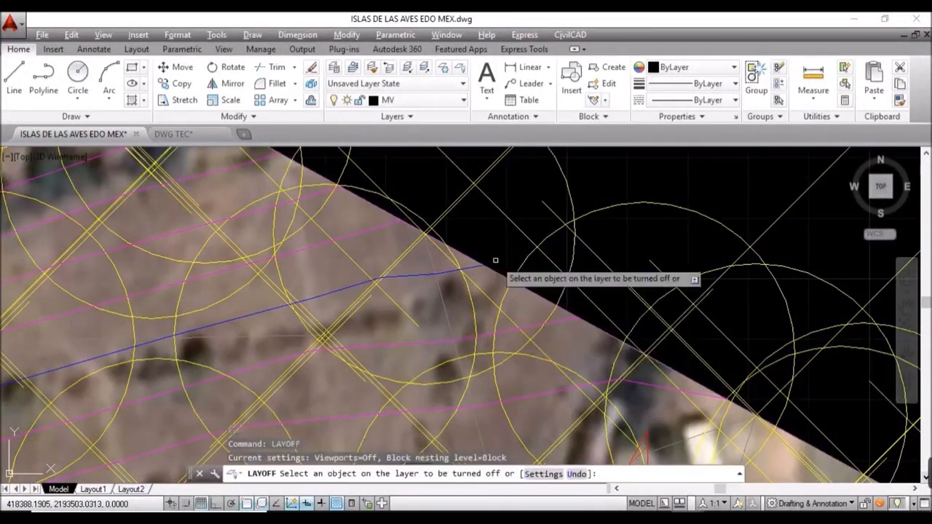
click(517, 235)
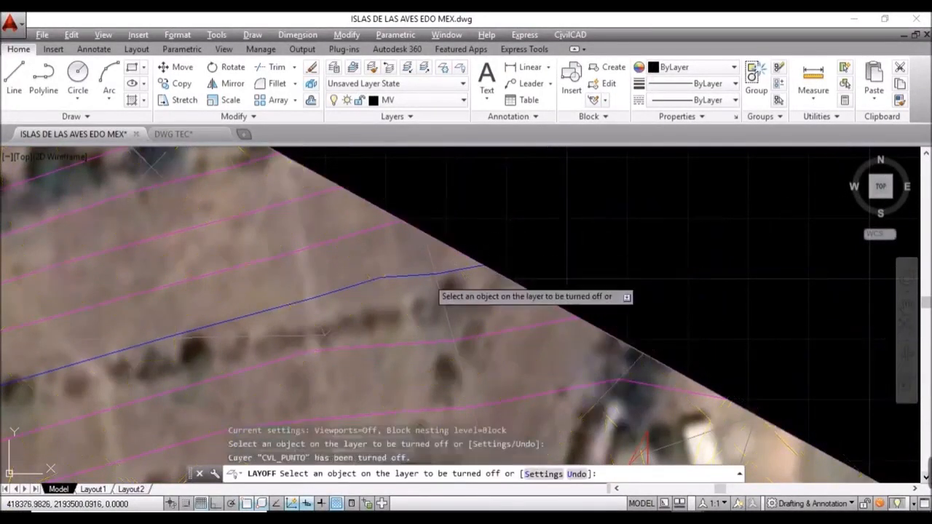
click(354, 310)
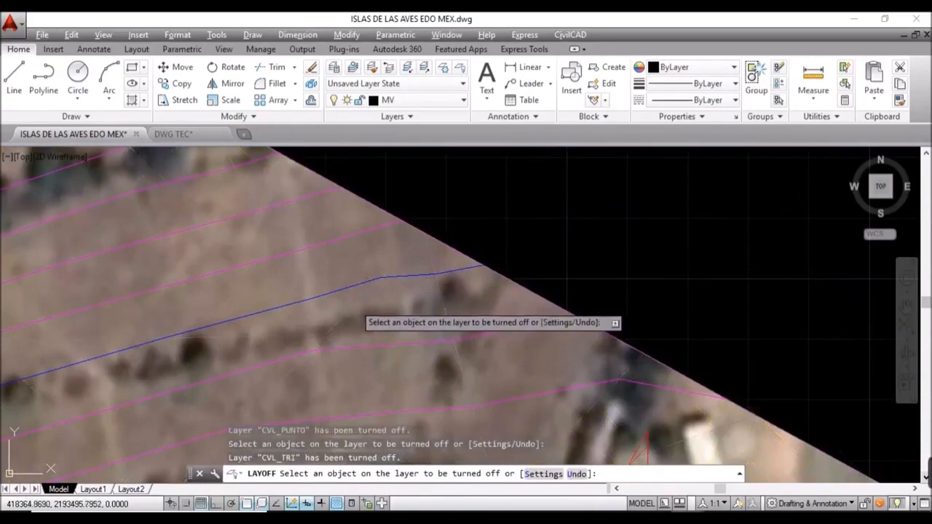
key(Escape)
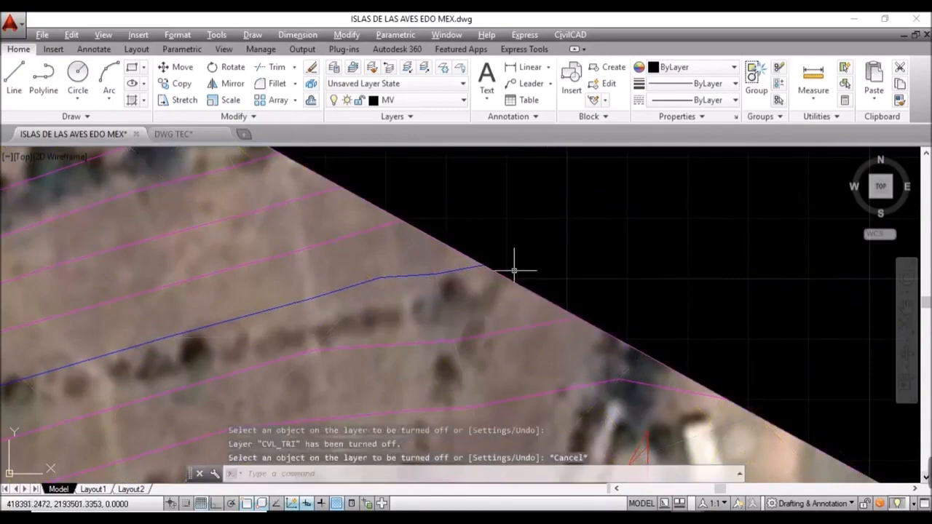
scroll(514, 271, down, 10)
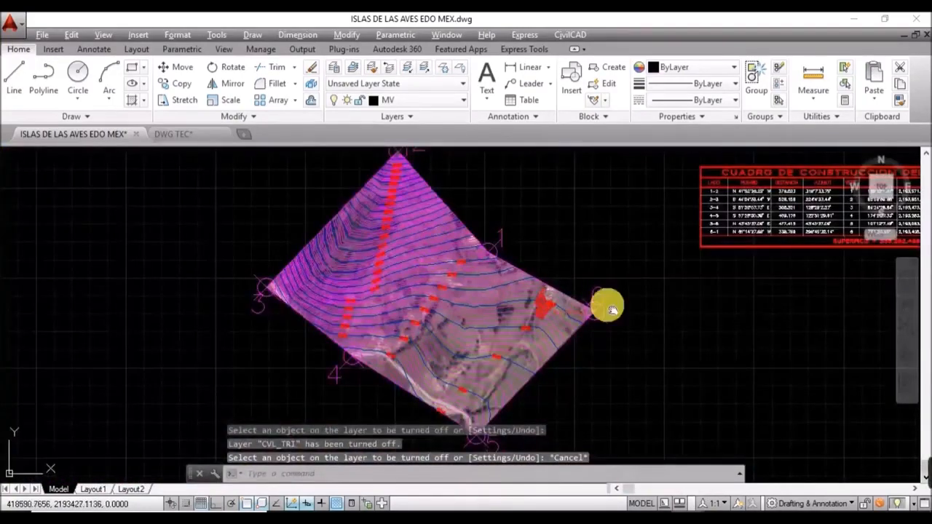
mouse_move(612, 310)
shift+middle_down()
mouse_move(588, 365)
mouse_move(575, 316)
mouse_move(479, 399)
shift+middle_up()
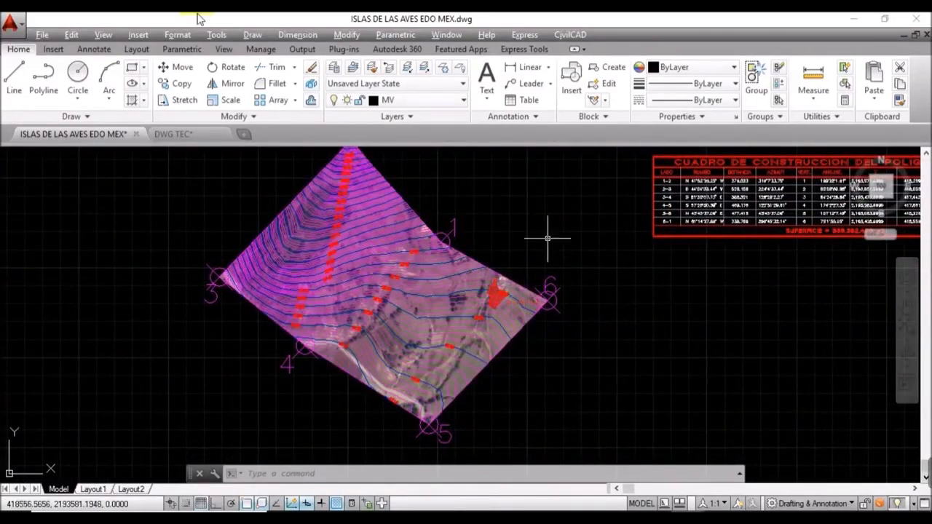
Step: Shrink the point marker size from 50 to 30 absolute units, then recentre on the construction table
click(182, 34)
click(208, 252)
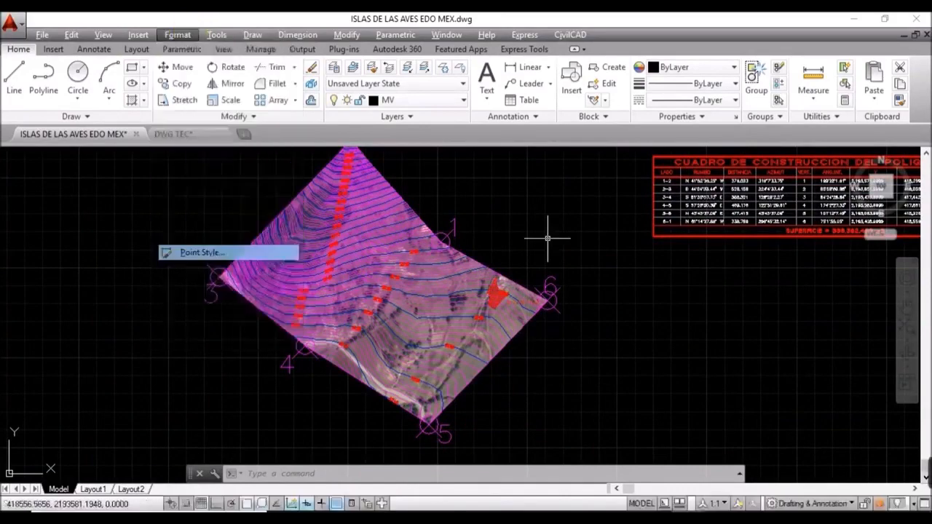
drag(461, 283, 435, 283)
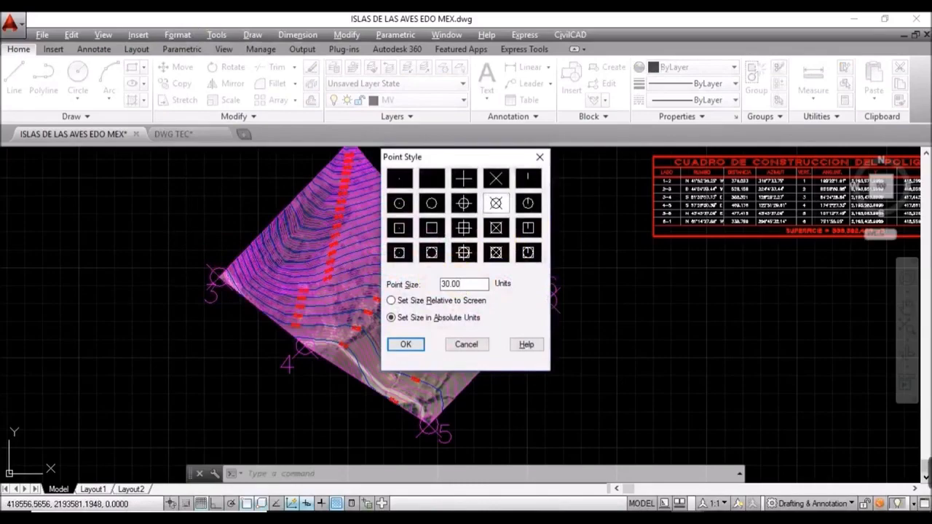
key(Return)
shift+middle_drag(578, 347, 474, 357)
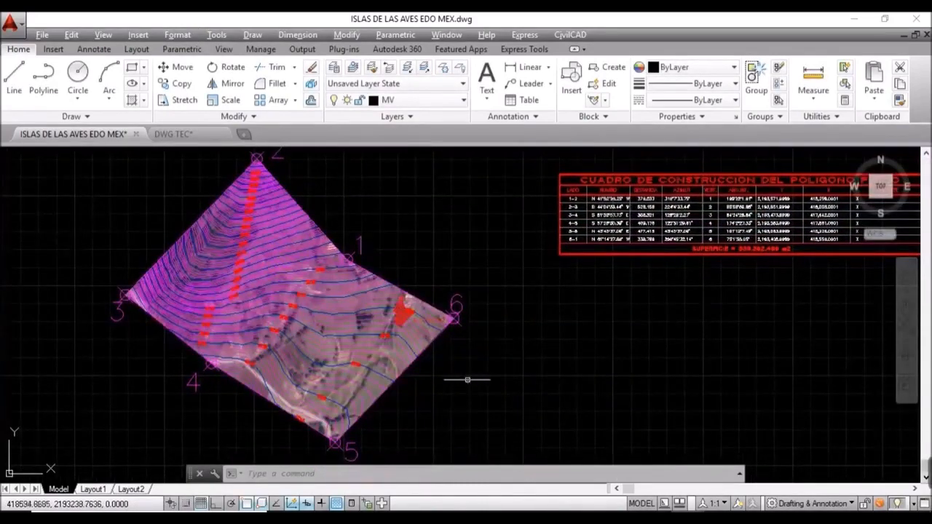
middle_drag(624, 298, 370, 376)
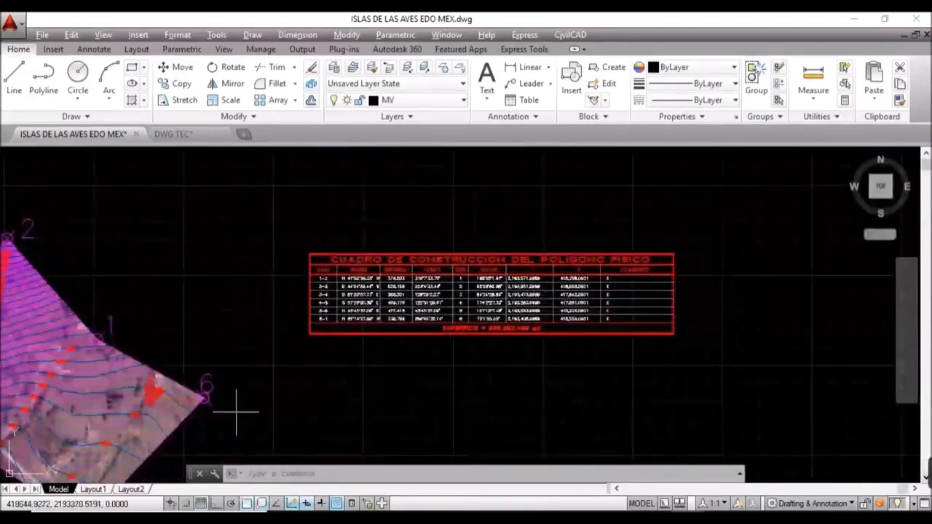
Step: On Layout1, zoom the detail viewport to the hatched parcel and its S=2,155.17m2 label
click(92, 490)
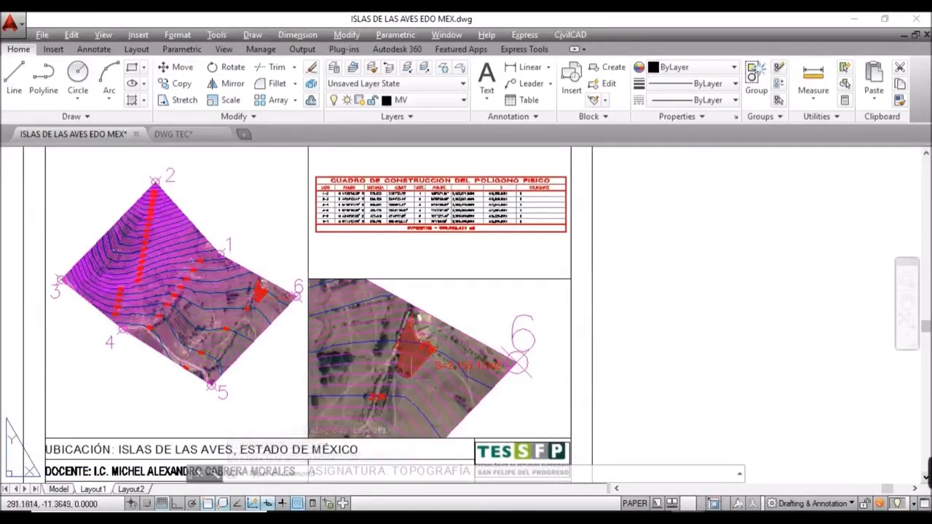
scroll(425, 362, up, 4)
mouse_move(449, 373)
middle_down()
mouse_move(447, 385)
mouse_move(558, 270)
mouse_move(536, 329)
middle_up()
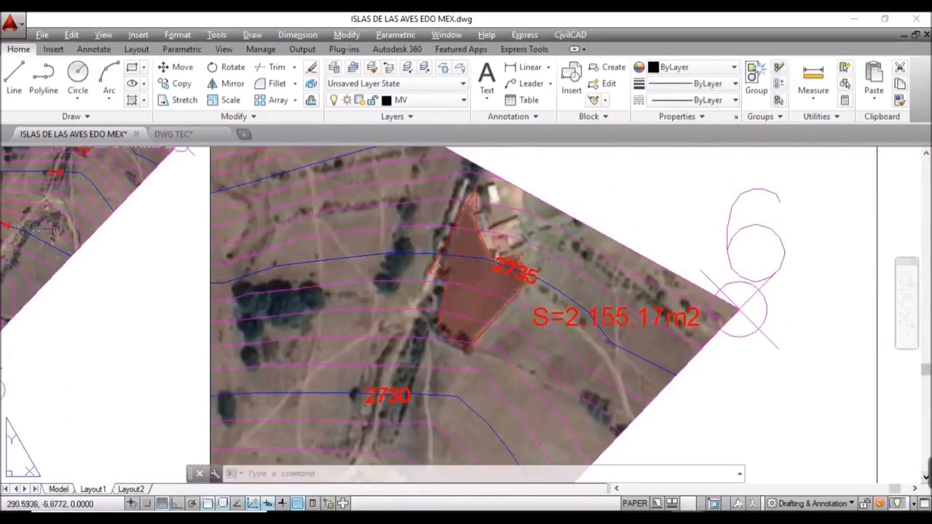
mouse_move(354, 329)
middle_down()
mouse_move(479, 319)
mouse_move(522, 325)
middle_up()
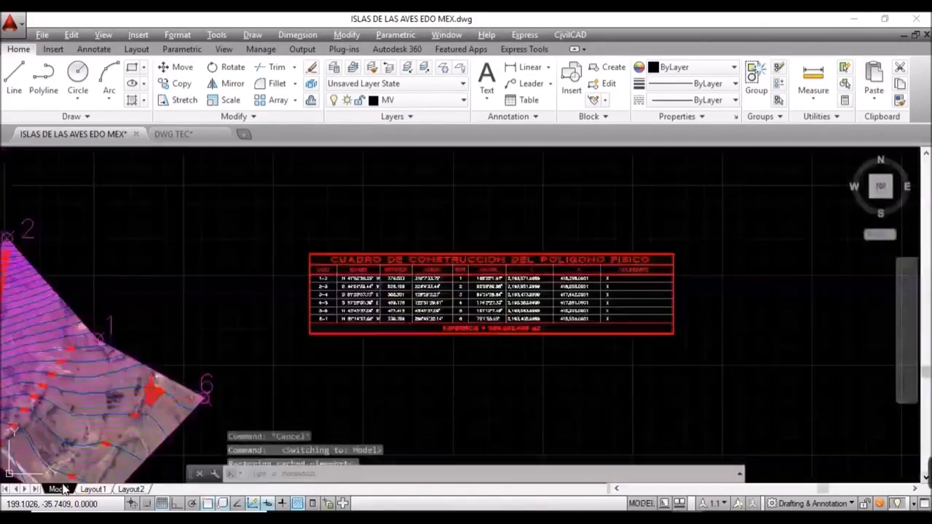
Step: In model space, select all 35 red contour labels like 2775 with SELECTSIMILAR and review their properties
click(60, 489)
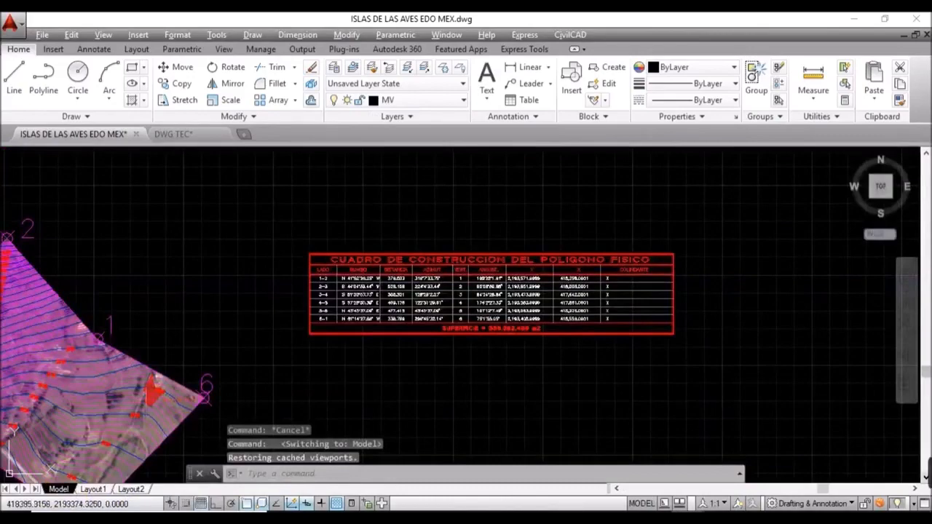
mouse_move(215, 345)
middle_down()
mouse_move(649, 350)
mouse_move(643, 341)
middle_up()
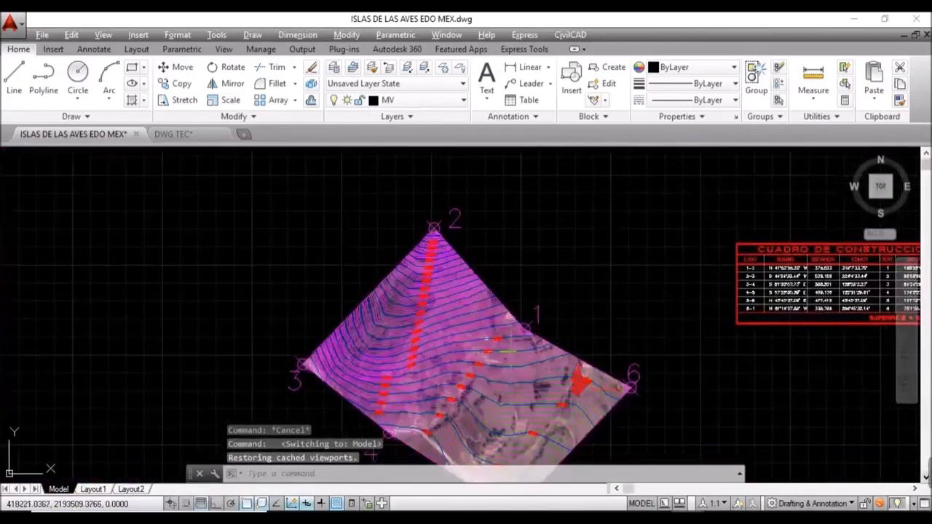
scroll(415, 314, up, 10)
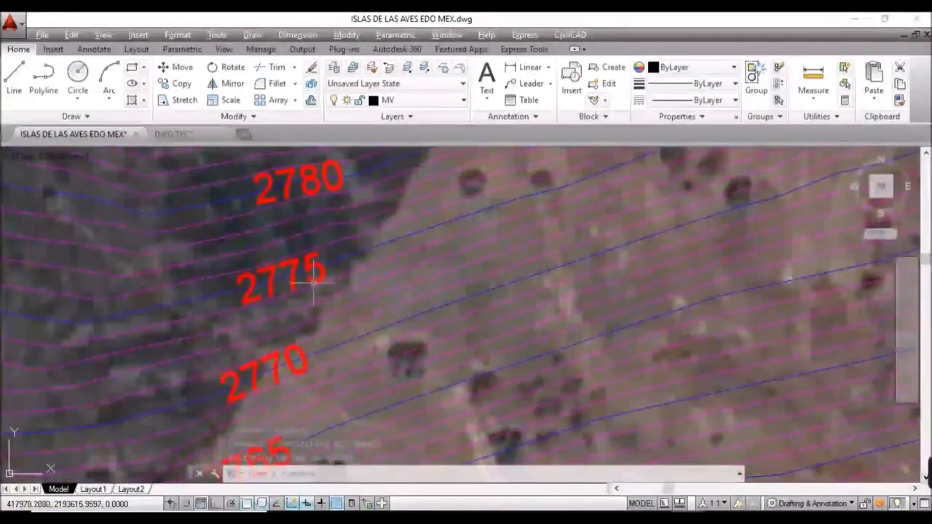
click(315, 287)
text(SELECTSIMILAR)
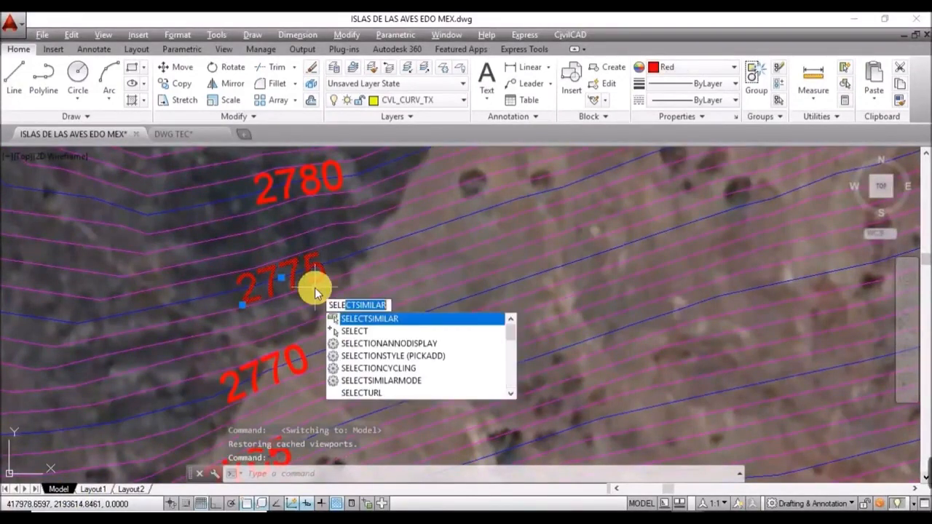
key(Return)
text(P)
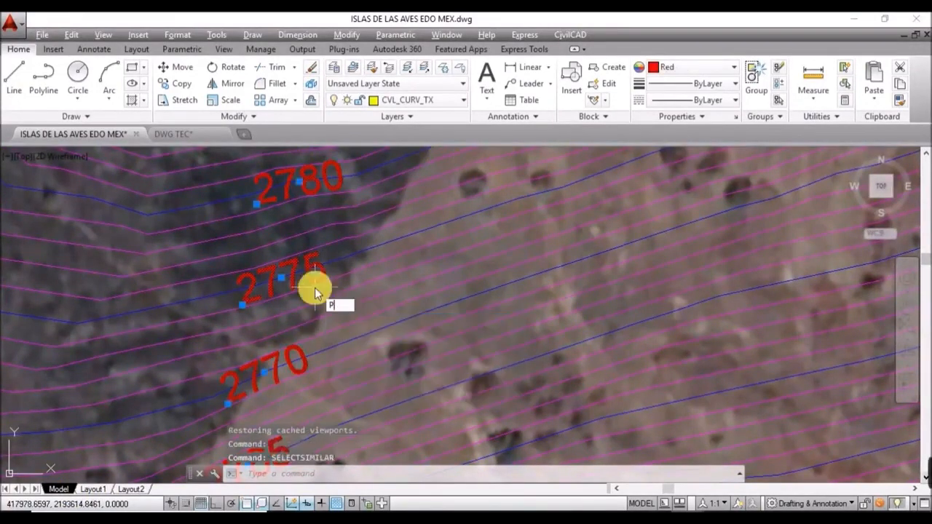
text(R)
key(Return)
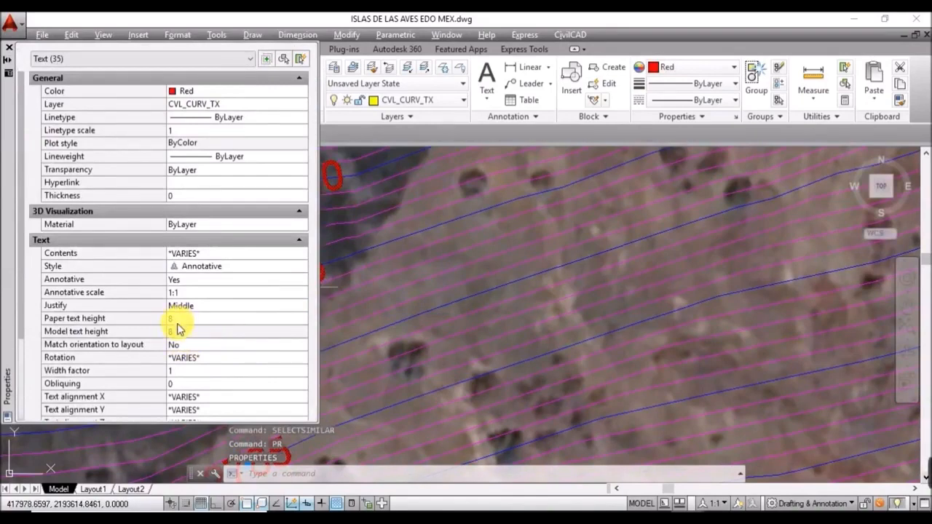
click(9, 51)
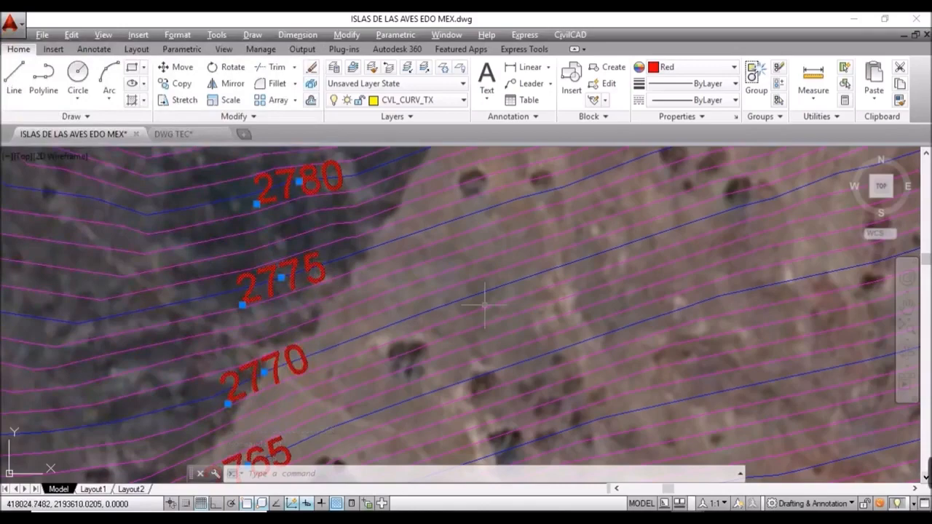
Step: Erase the 35 selected contour labels and centre the view on corner 6
key(Delete)
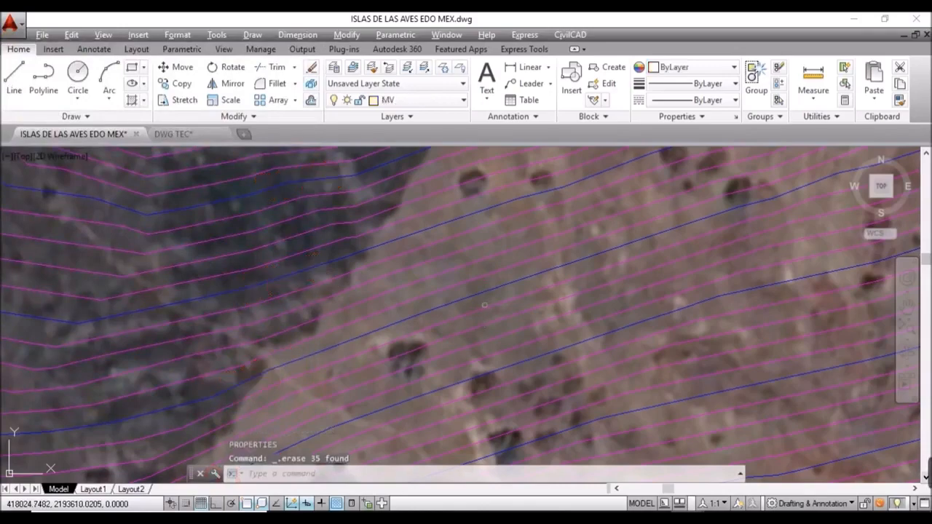
scroll(557, 287, down, 5)
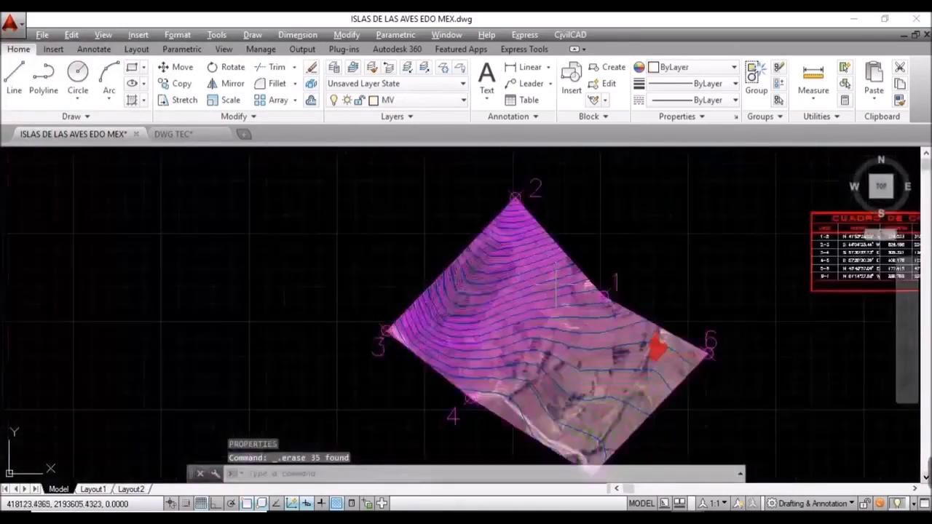
scroll(652, 356, up, 4)
scroll(641, 361, up, 3)
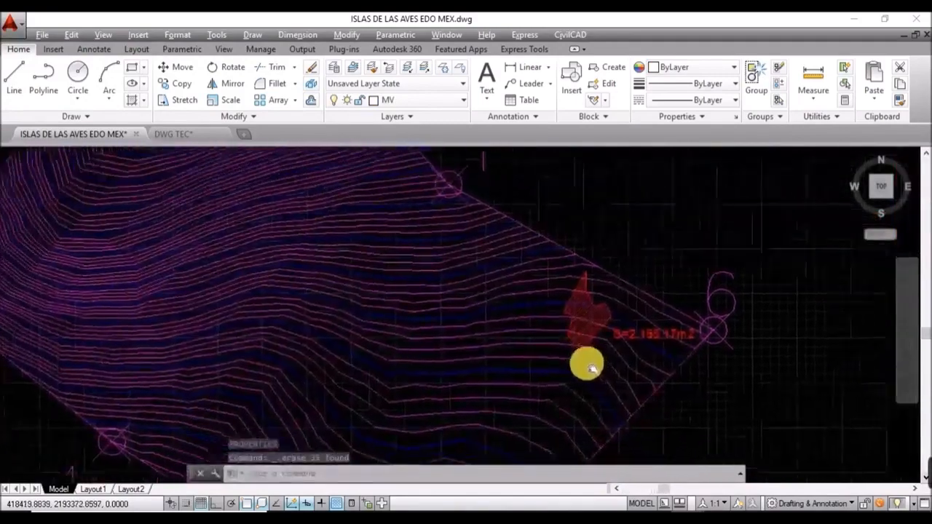
mouse_move(587, 364)
middle_down()
mouse_move(510, 340)
mouse_move(495, 354)
middle_up()
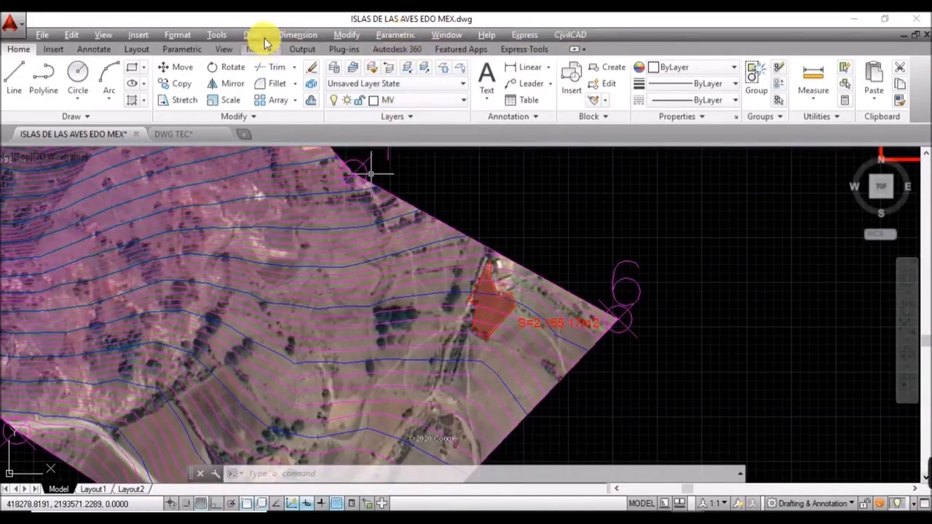
Step: Start CivilCAD contour labelling with 1:1000 scale, 8 mm text height, metres and zero decimals
click(566, 35)
mouse_move(646, 340)
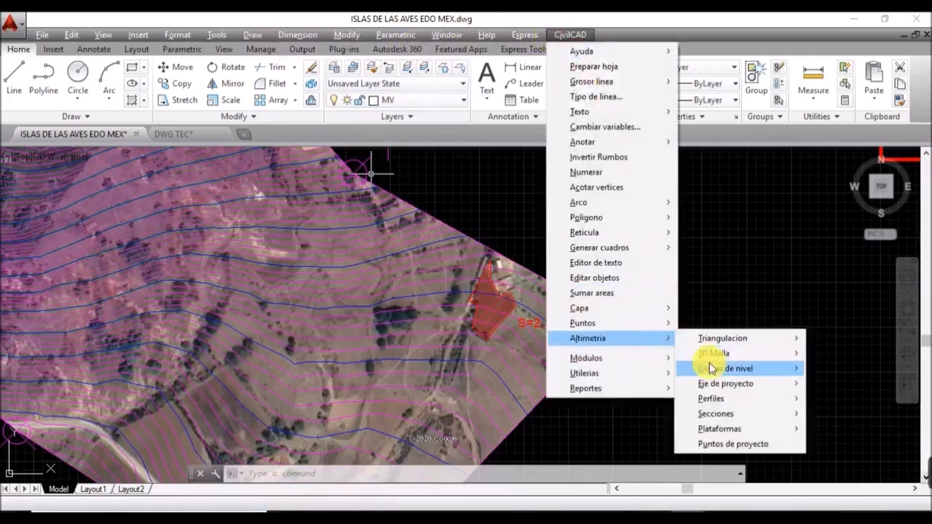
mouse_move(743, 368)
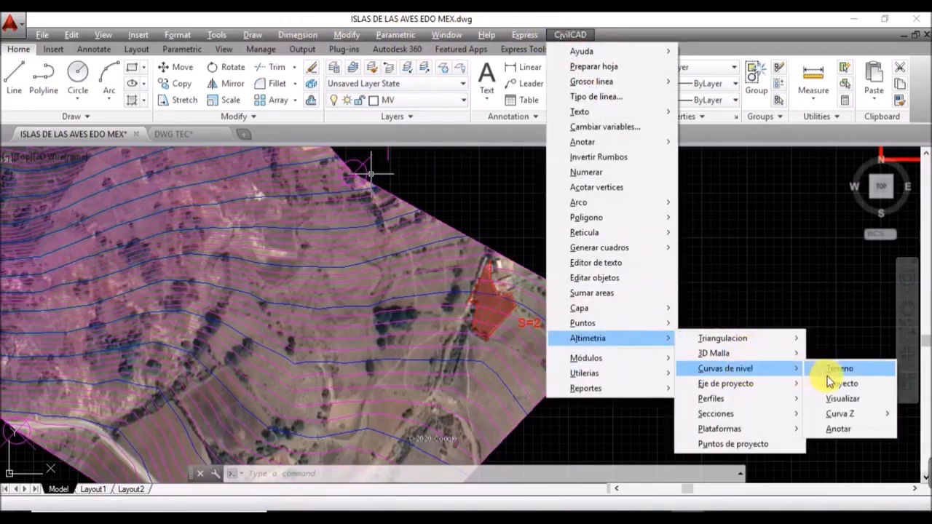
click(835, 429)
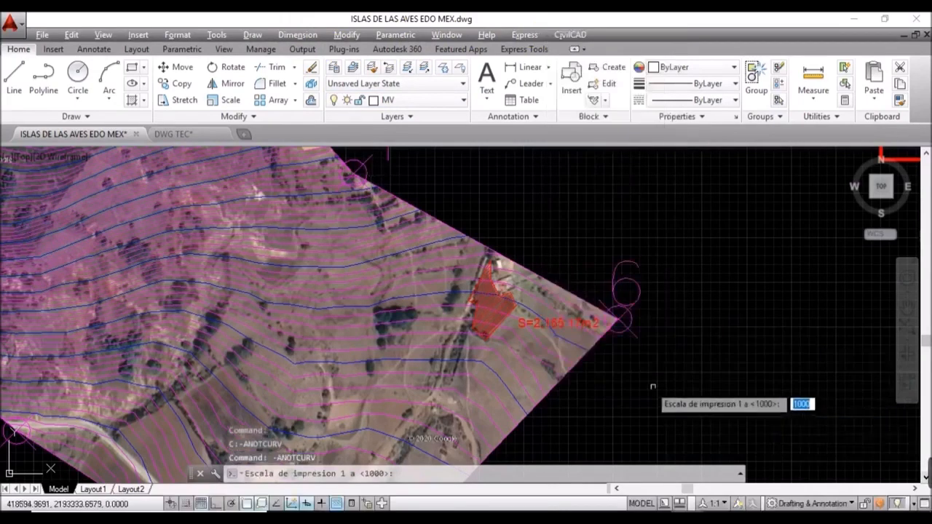
key(Return)
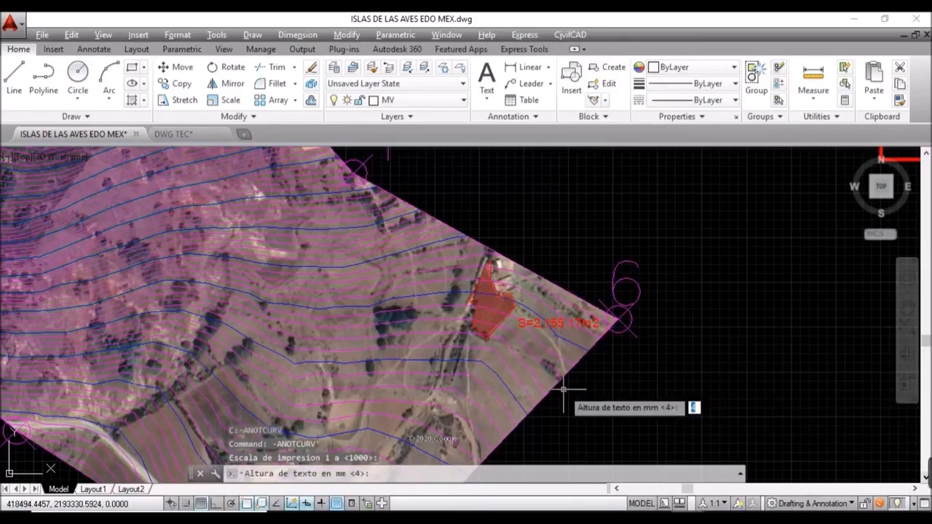
click(565, 393)
key(Return)
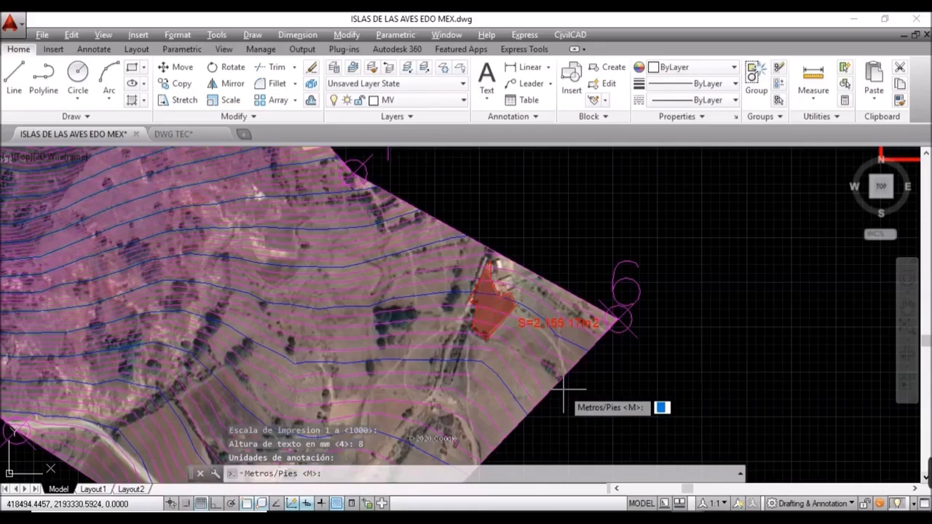
key(Return)
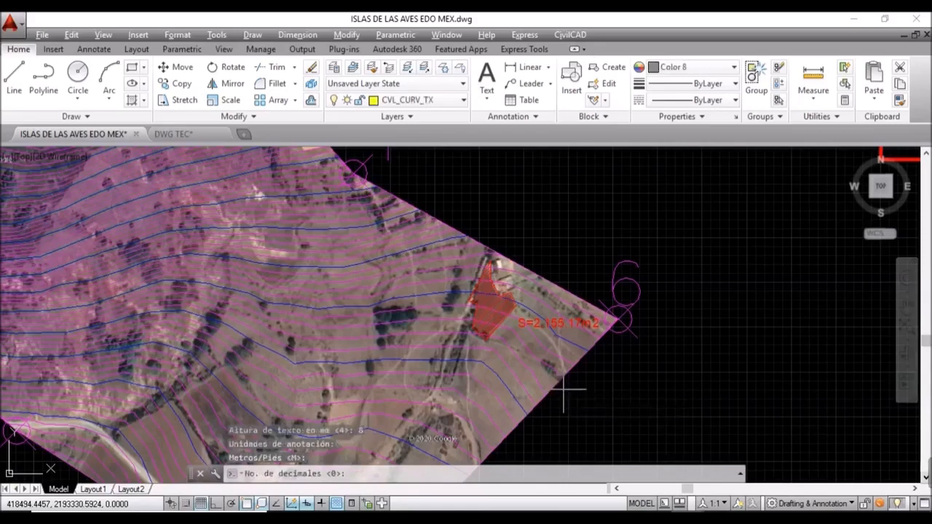
key(Return)
key(Return)
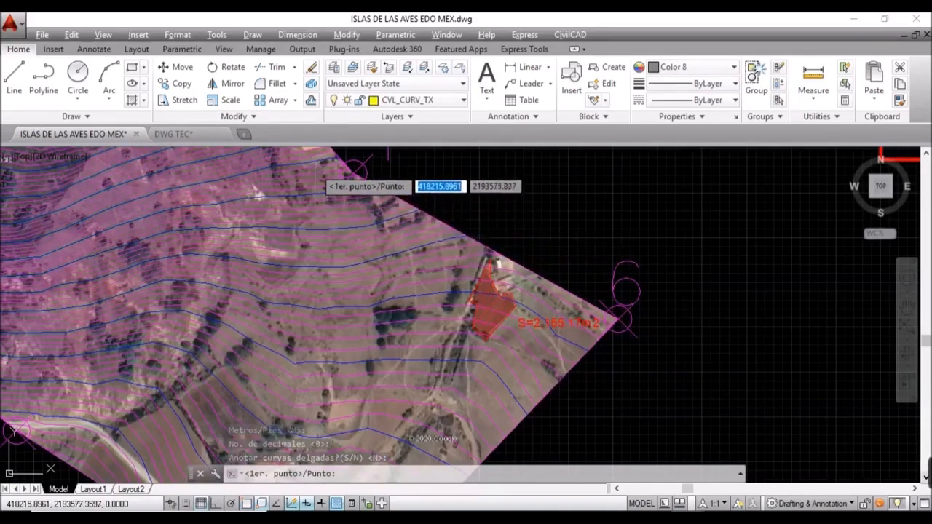
Step: Draw two labelling lines, placing elevations 2755 to 2730 and 2725 to 2715
click(317, 156)
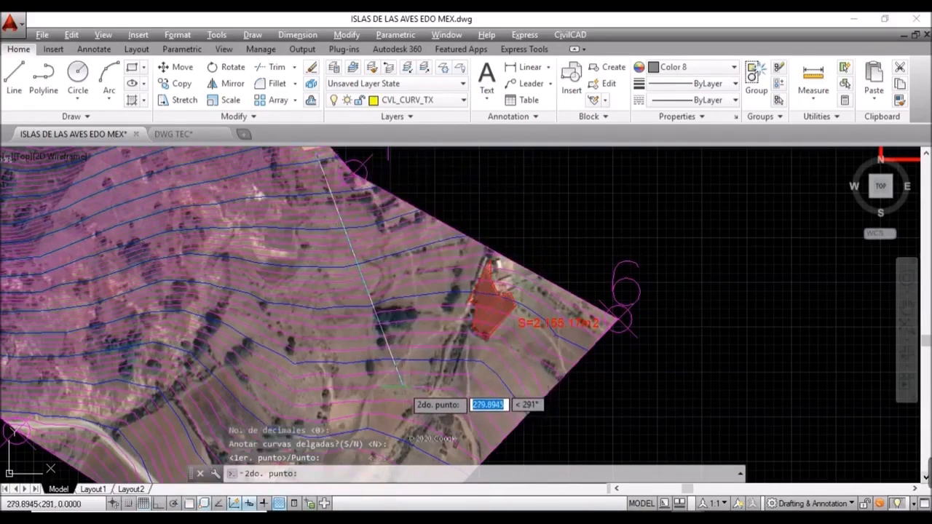
click(404, 393)
scroll(516, 331, down, 2)
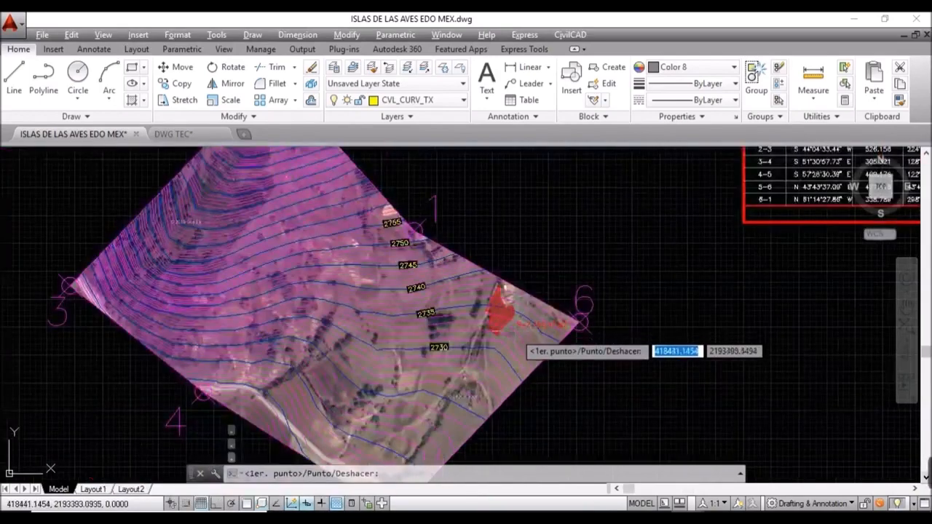
middle_drag(416, 408, 515, 325)
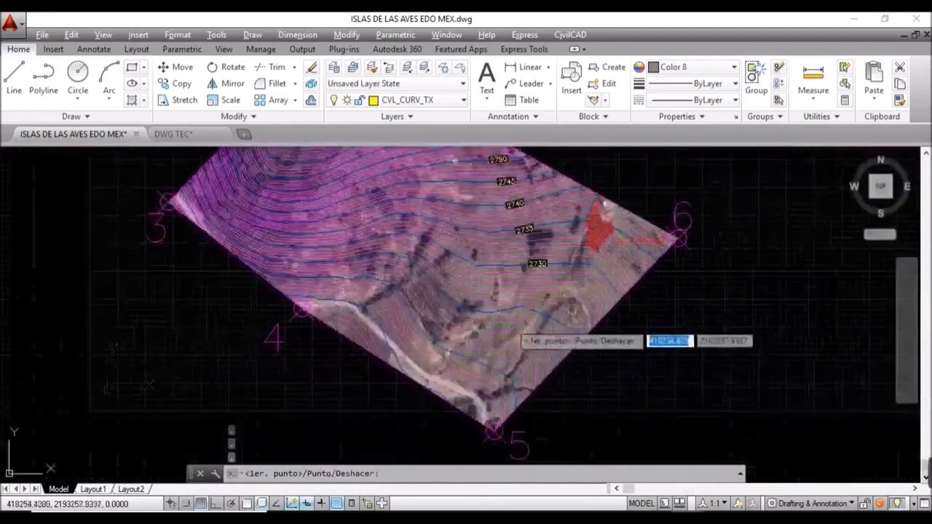
click(468, 304)
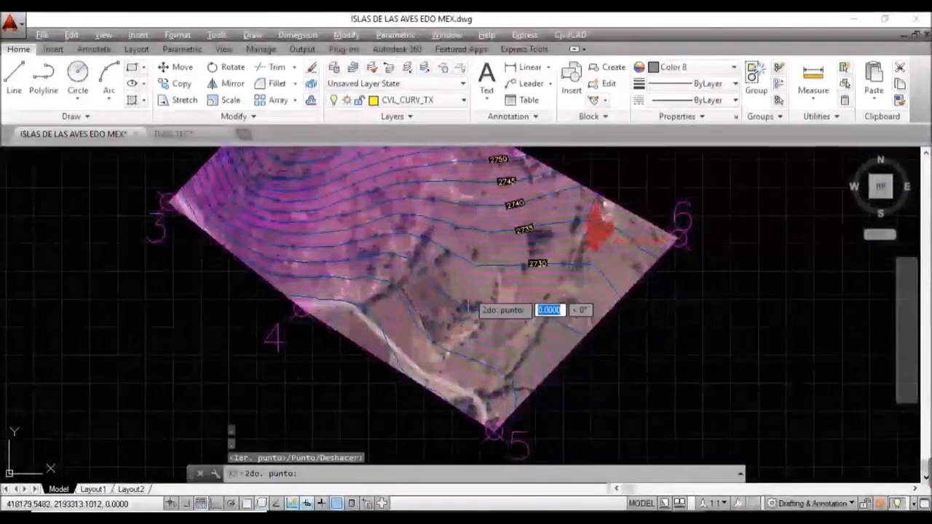
click(391, 374)
Step: Draw a third labelling line near point 1, placing labels 2825 to 2765, and finish
middle_drag(397, 352, 448, 489)
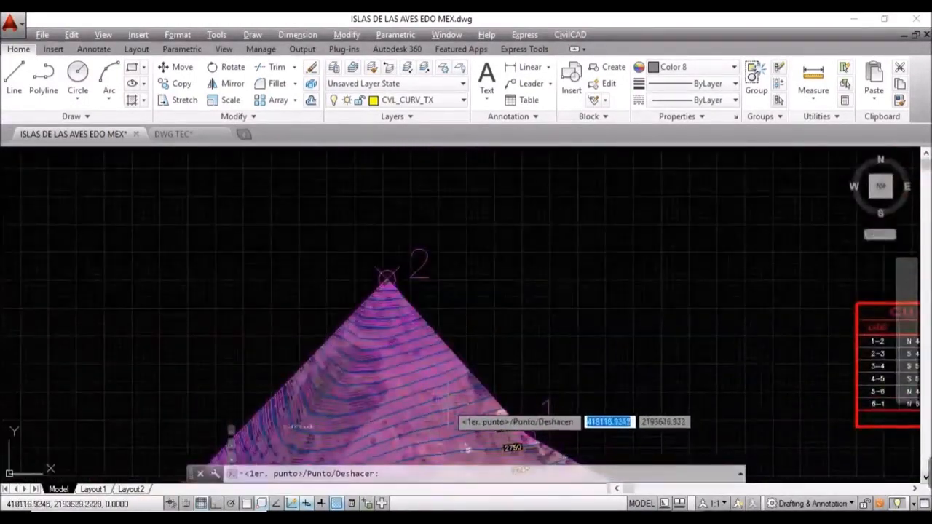
scroll(439, 421, up, 2)
click(437, 421)
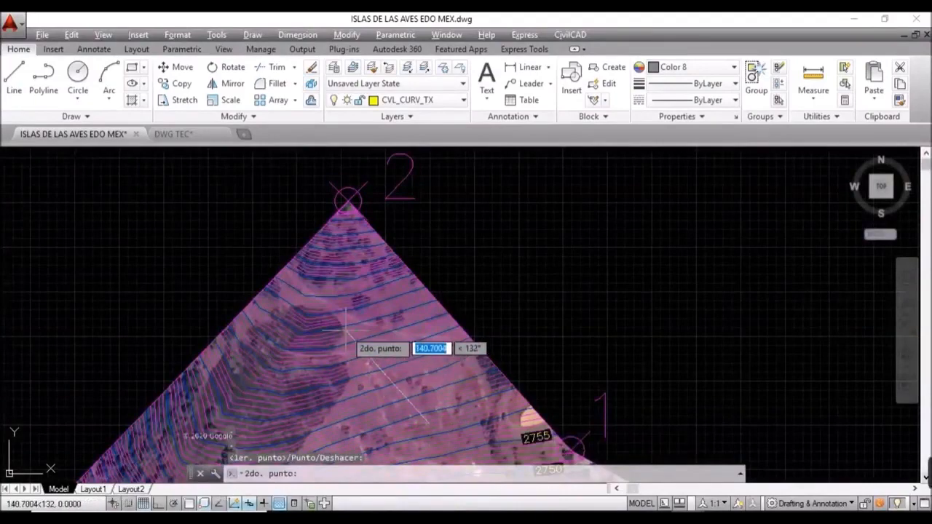
click(346, 227)
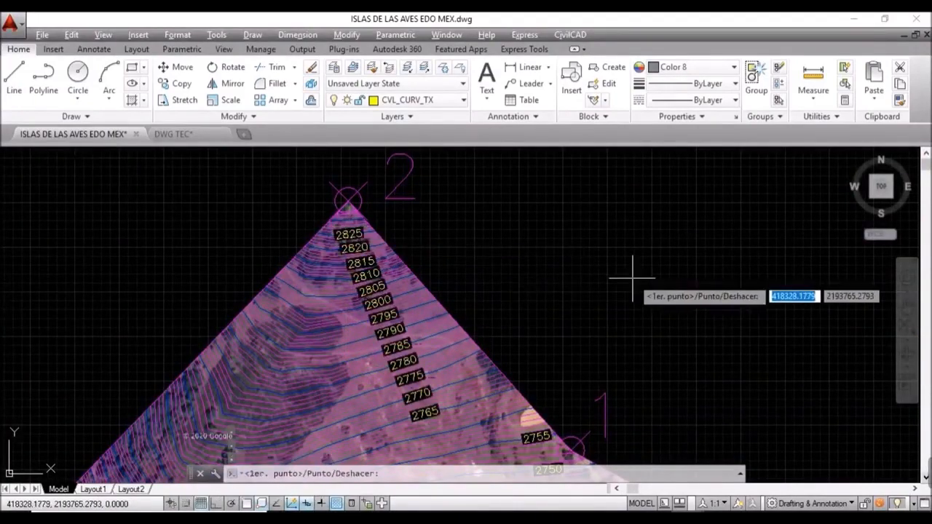
key(Escape)
scroll(387, 290, up, 6)
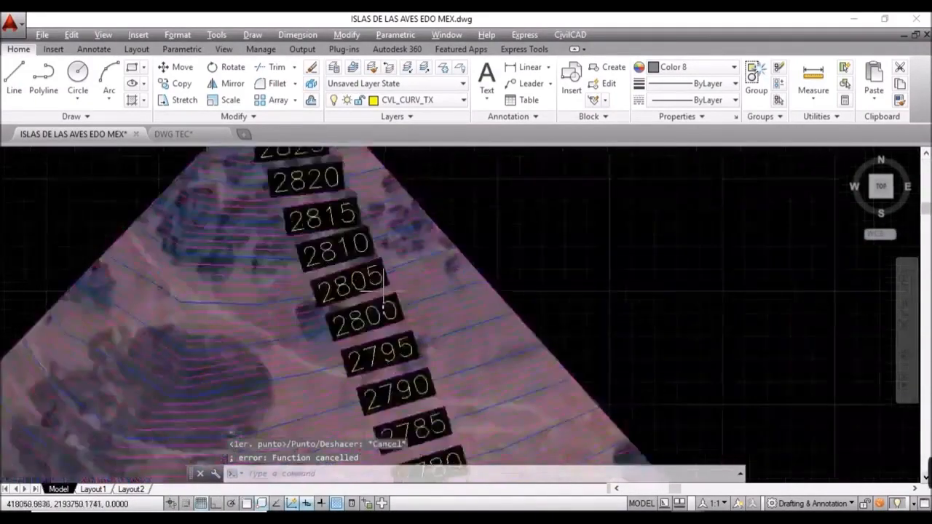
Step: Delete the black background masks behind all contour labels using SELECTSIMILAR
click(393, 273)
text(SELECTSIMILAR)
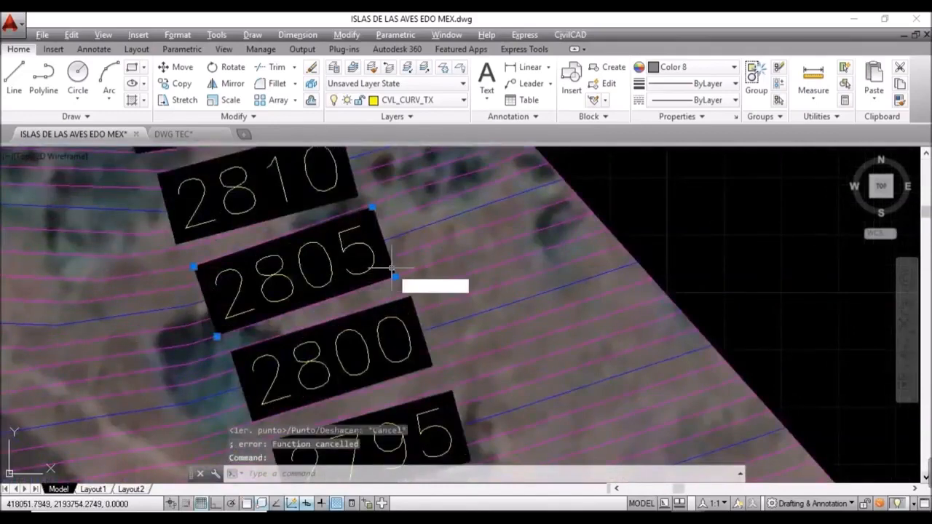
key(Return)
key(Delete)
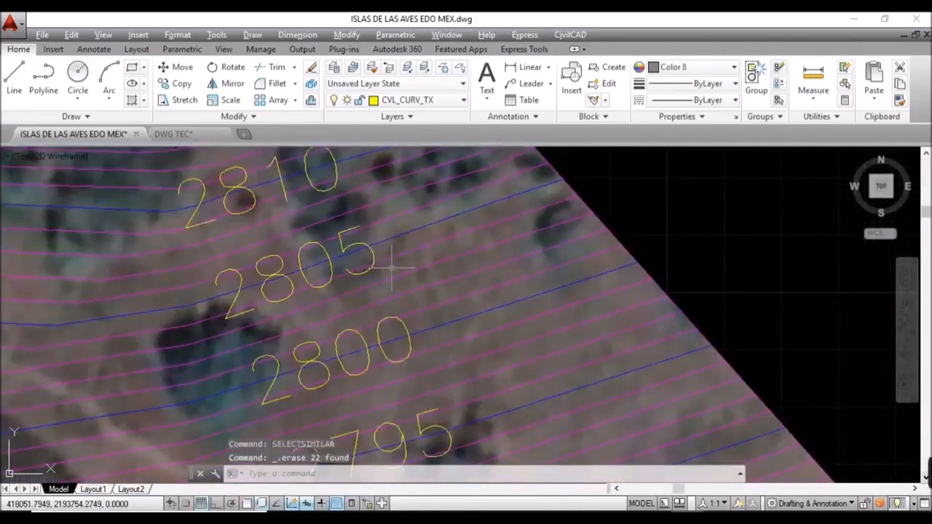
Step: Reselect all 22 contour labels and set their text style to Annotative
click(375, 258)
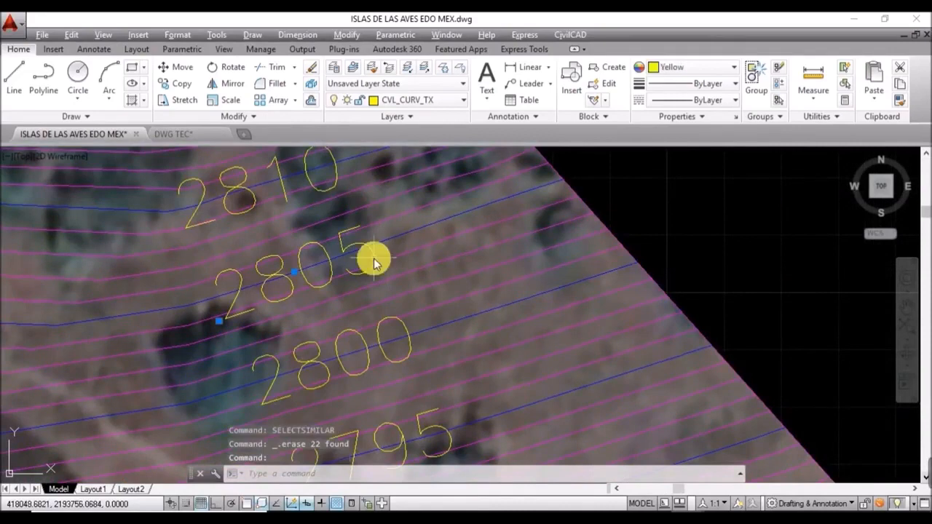
text(SELECTSIMILAR)
key(Return)
text(PR)
key(Return)
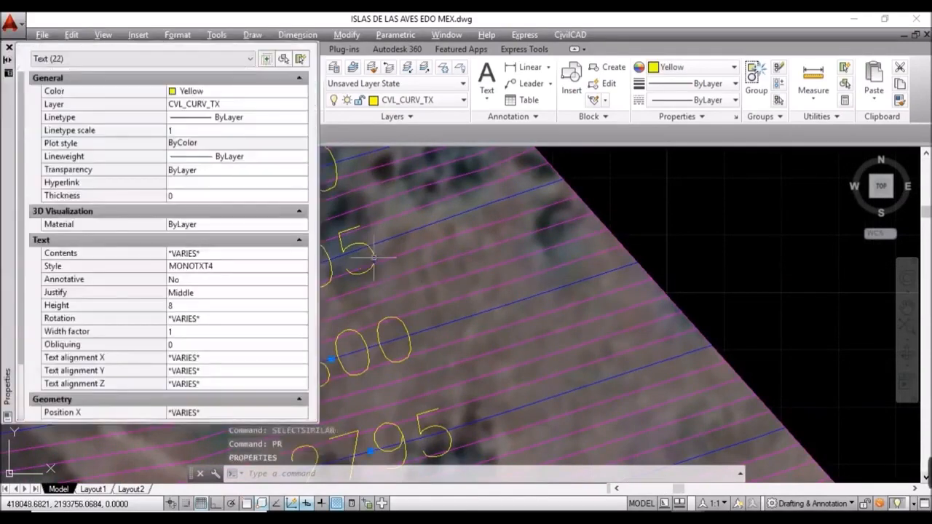
click(208, 266)
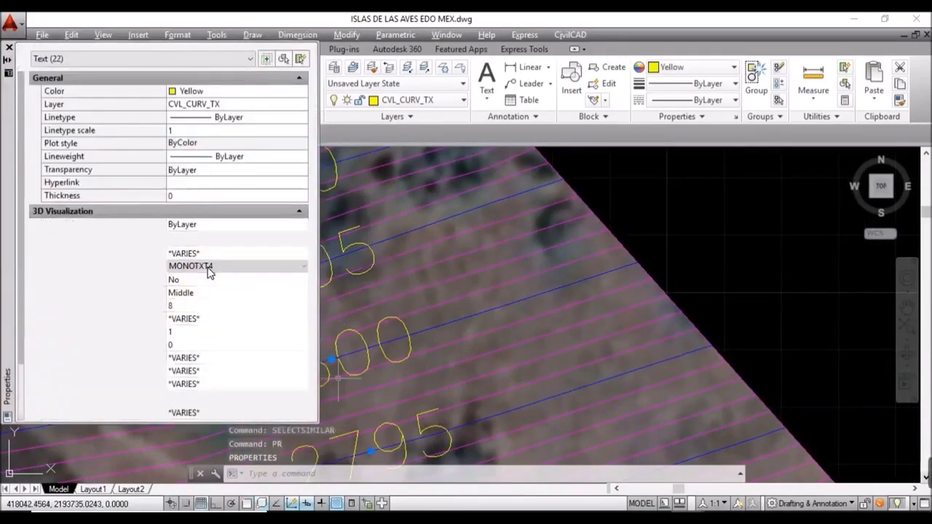
click(211, 280)
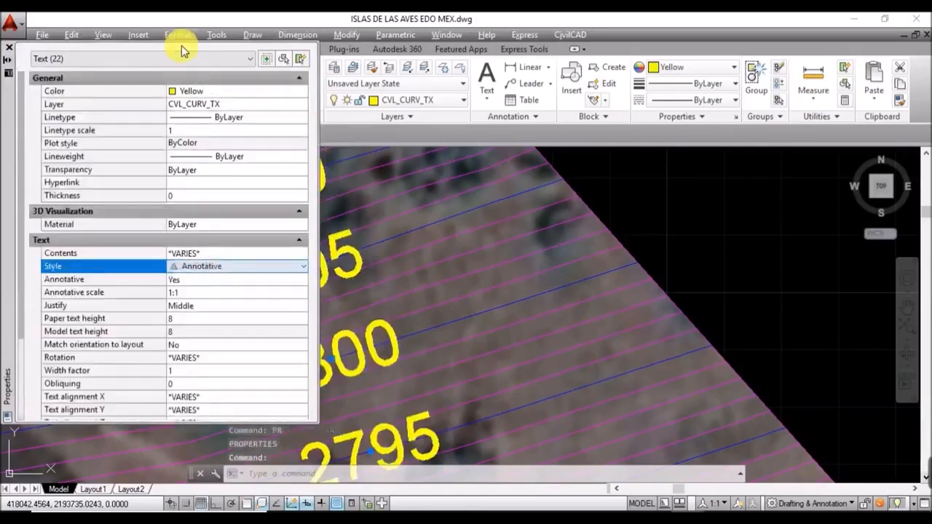
Step: Colour the 22 contour labels blue, then zoom out to the whole polygon and table
click(198, 91)
click(198, 91)
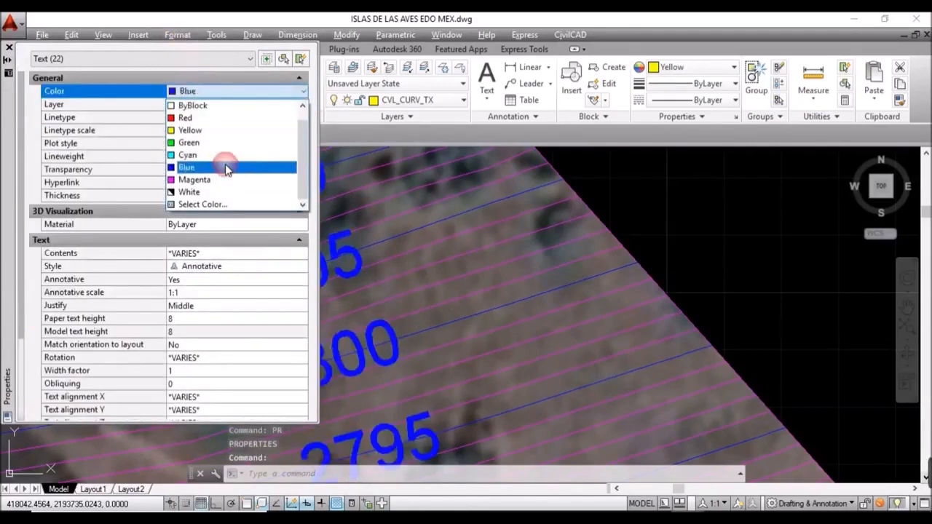
click(229, 167)
click(8, 47)
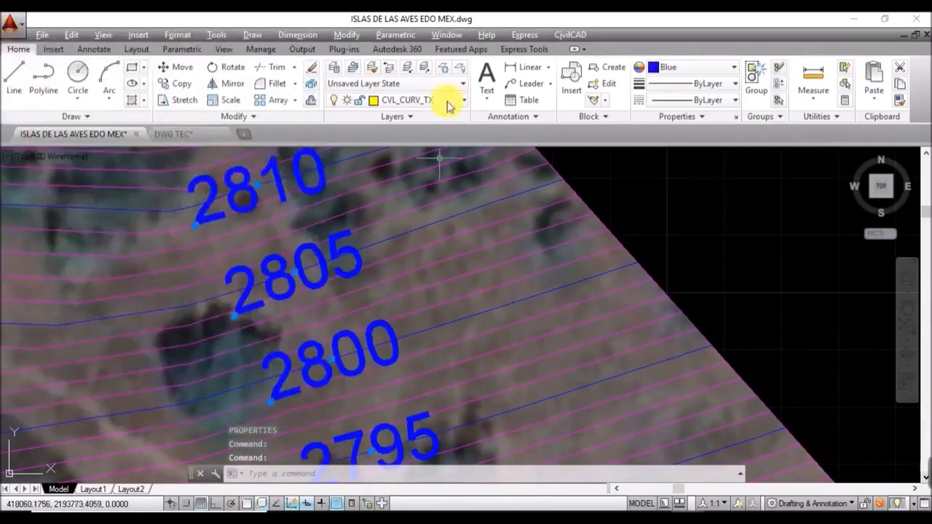
key(Escape)
scroll(501, 280, down, 5)
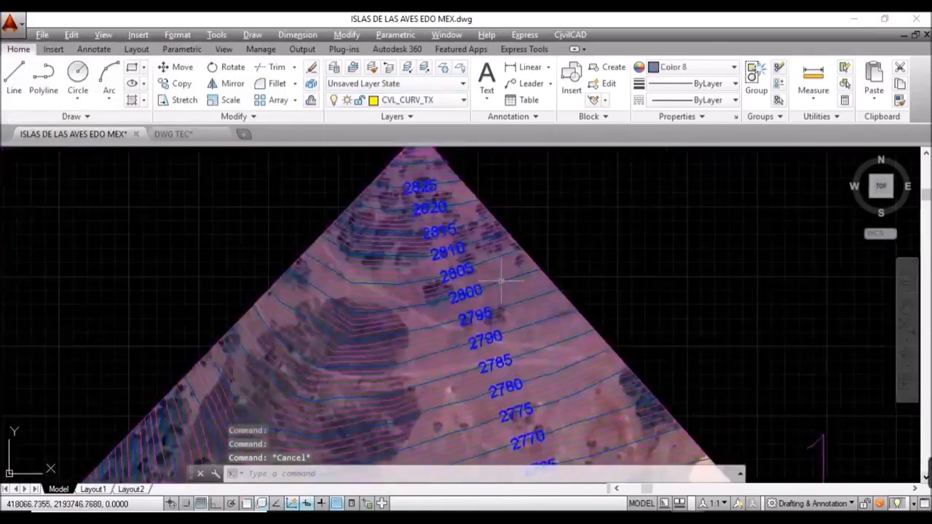
middle_drag(625, 363, 391, 208)
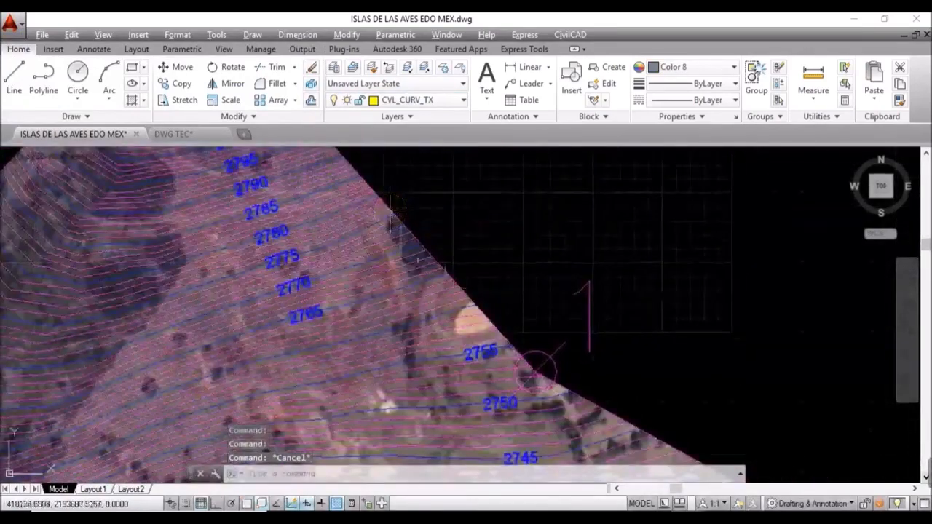
scroll(499, 331, down, 3)
middle_drag(572, 372, 454, 284)
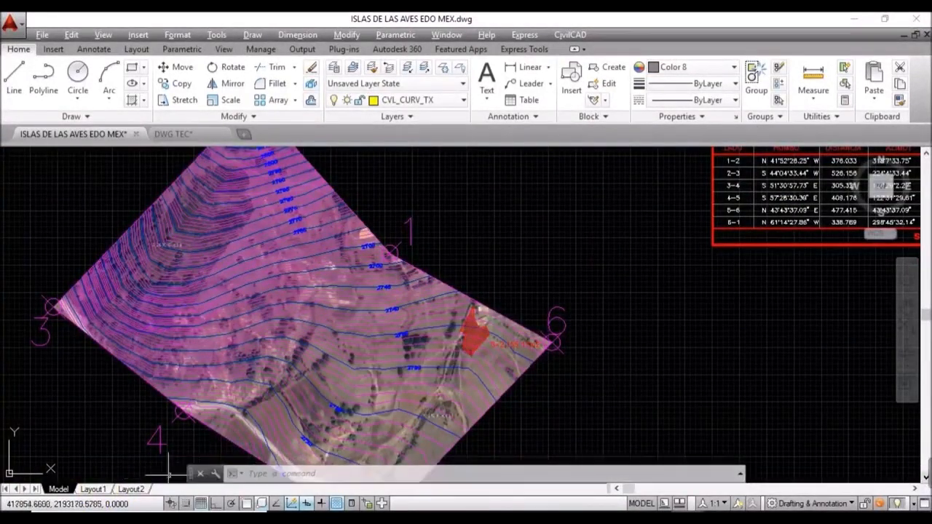
Step: On Layout1, nudge the parcel close-up slightly down inside the right-hand viewport, then zoom out
click(93, 490)
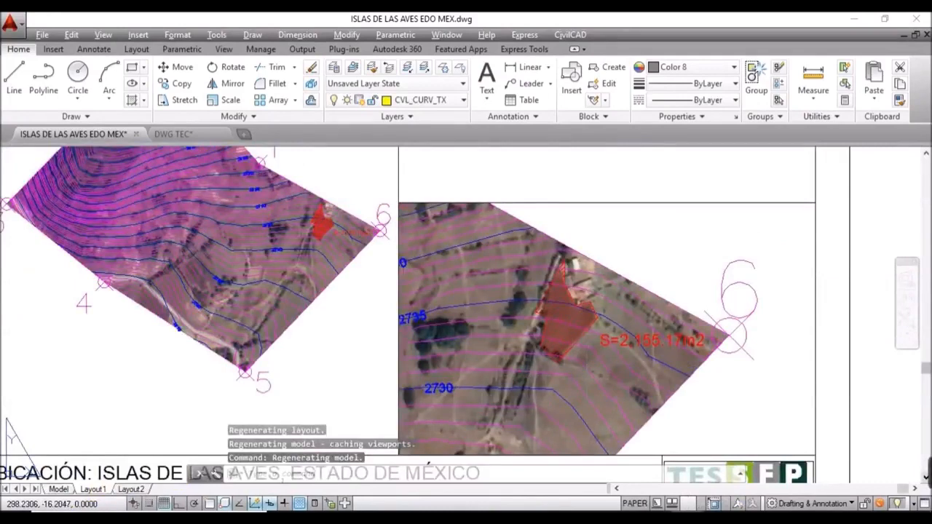
double_click(584, 386)
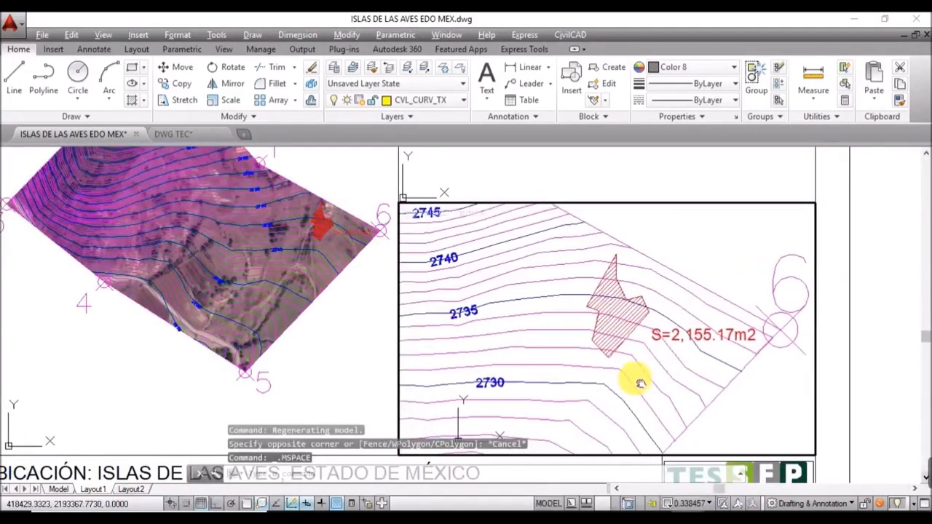
middle_drag(639, 384, 641, 392)
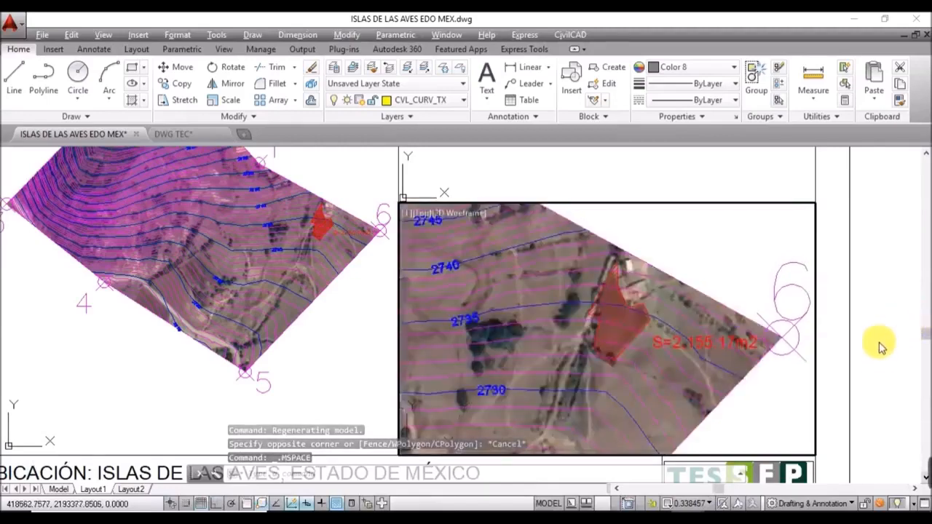
double_click(881, 356)
scroll(602, 329, down, 1)
middle_drag(638, 353, 548, 400)
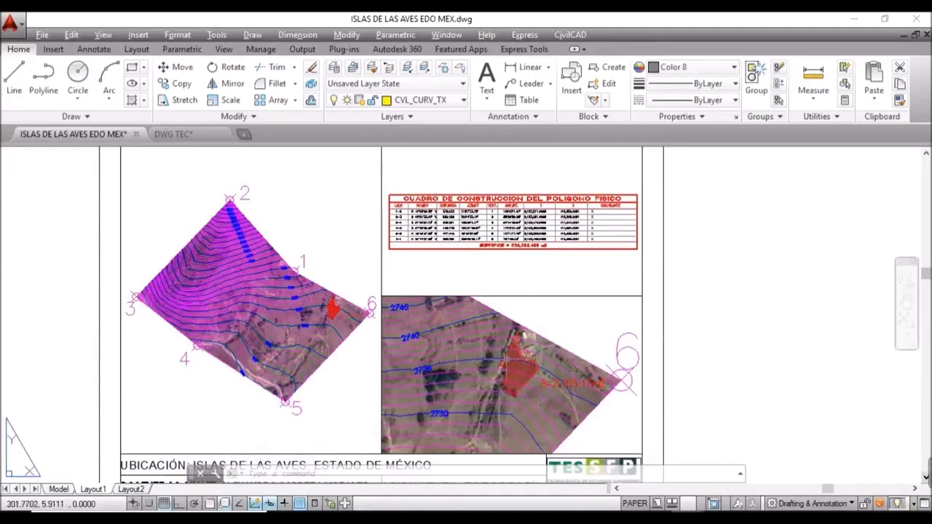
Step: Return to model space centred on the red parcel and start an Aligned dimension
click(58, 490)
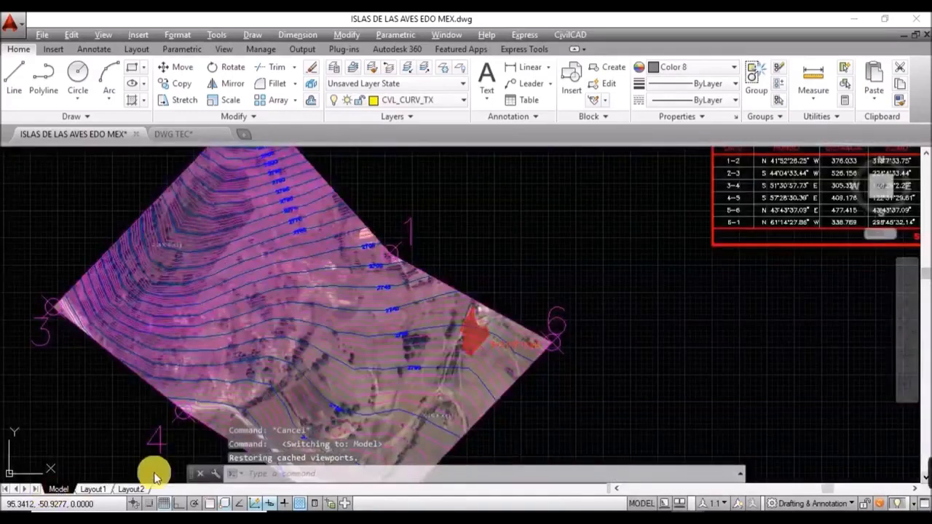
scroll(478, 342, up, 6)
scroll(478, 344, up, 2)
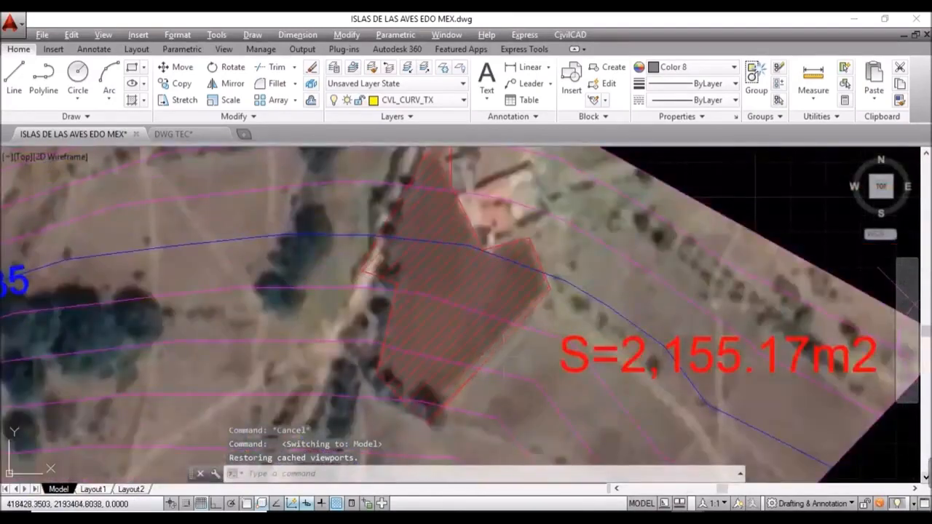
mouse_move(502, 353)
middle_down()
mouse_move(463, 284)
mouse_move(435, 267)
middle_up()
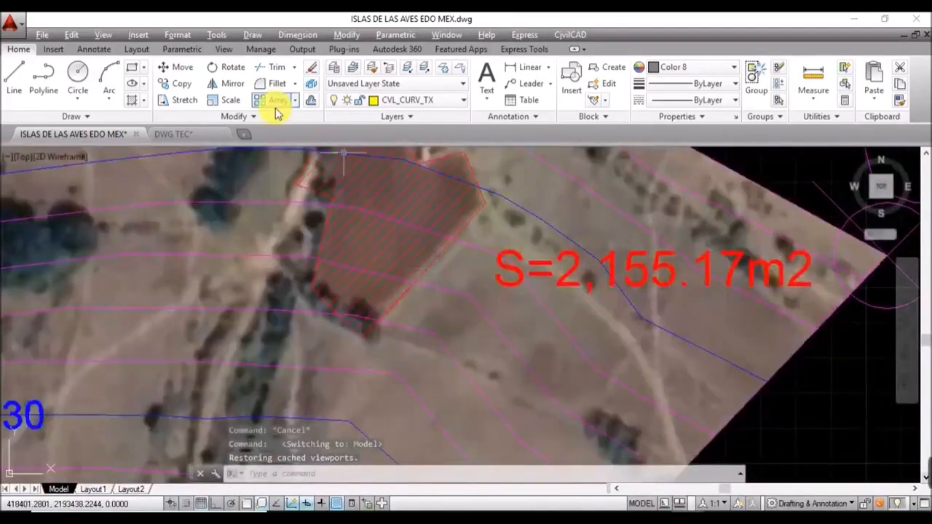
click(311, 35)
click(315, 87)
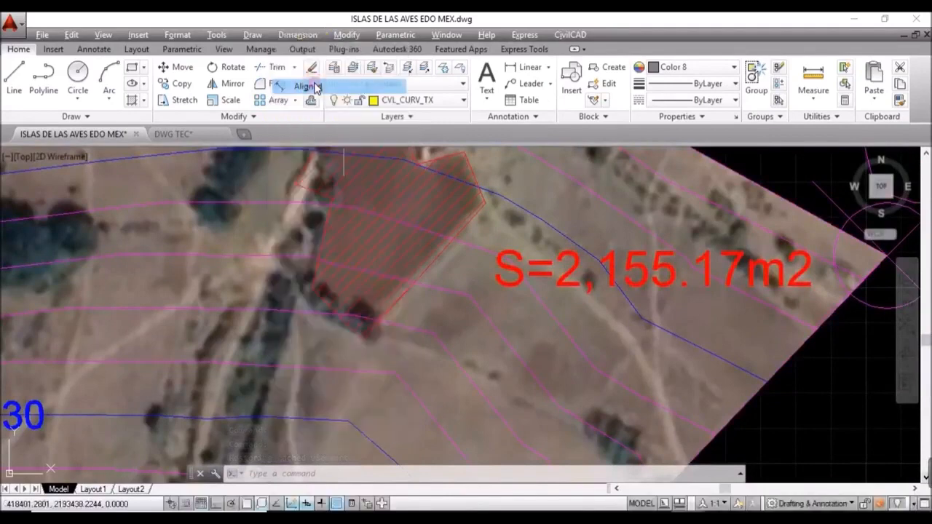
scroll(312, 303, up, 2)
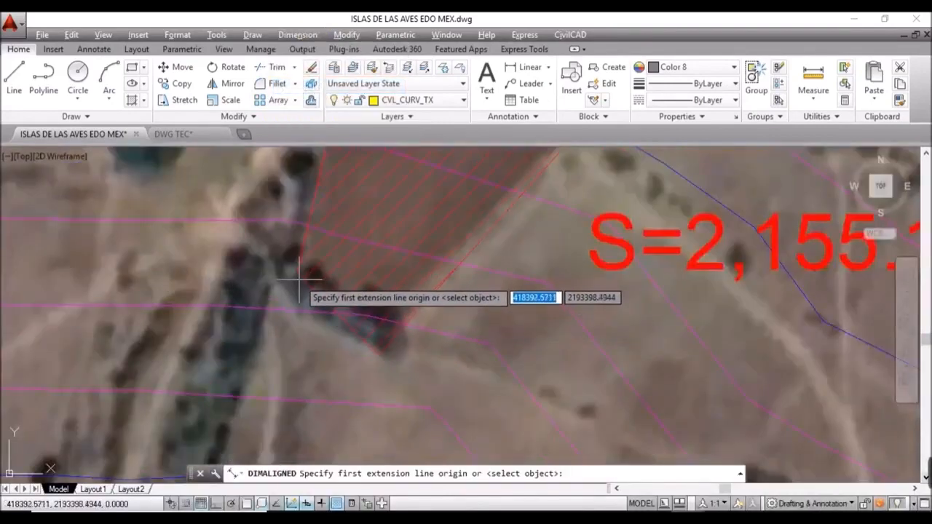
Step: Turn on all object snap modes in the Object Snap settings
click(244, 503)
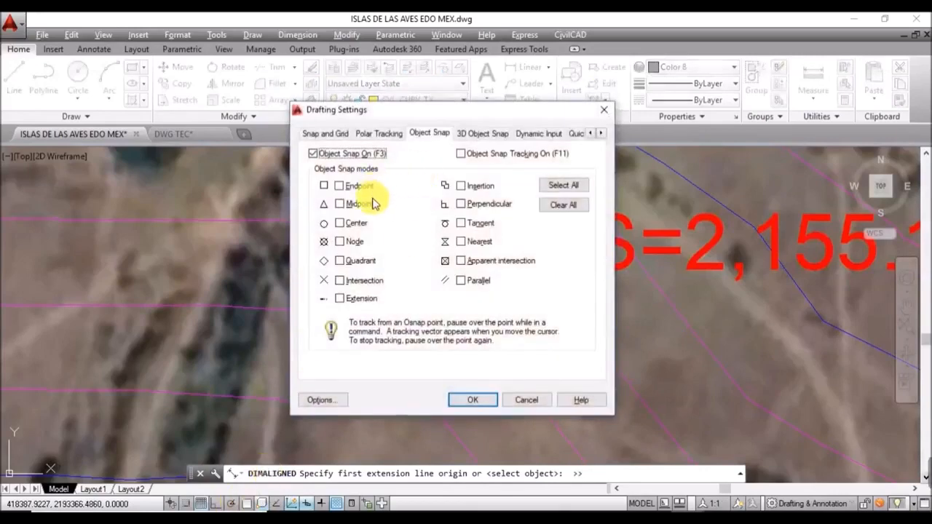
click(563, 185)
click(473, 399)
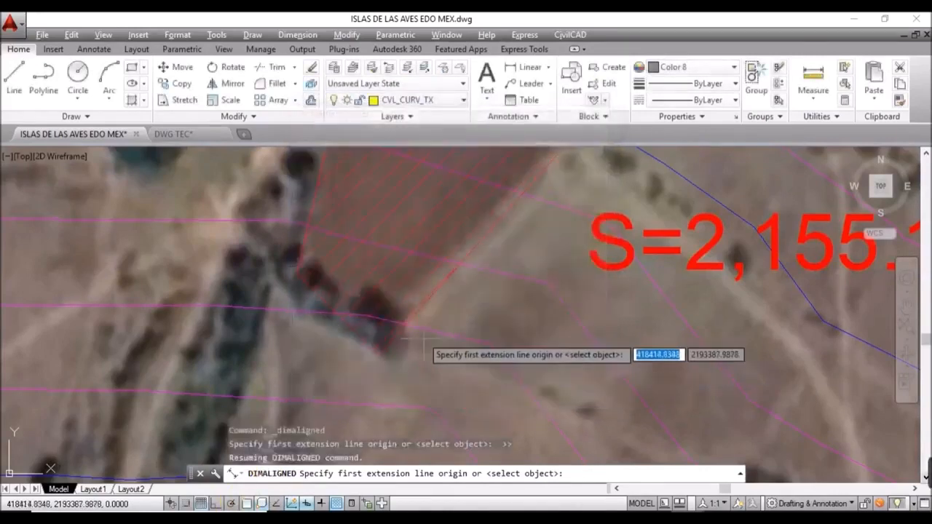
Step: Place aligned dimensions on the short and long parcel edges, reading 20.57 and 52.16
click(299, 275)
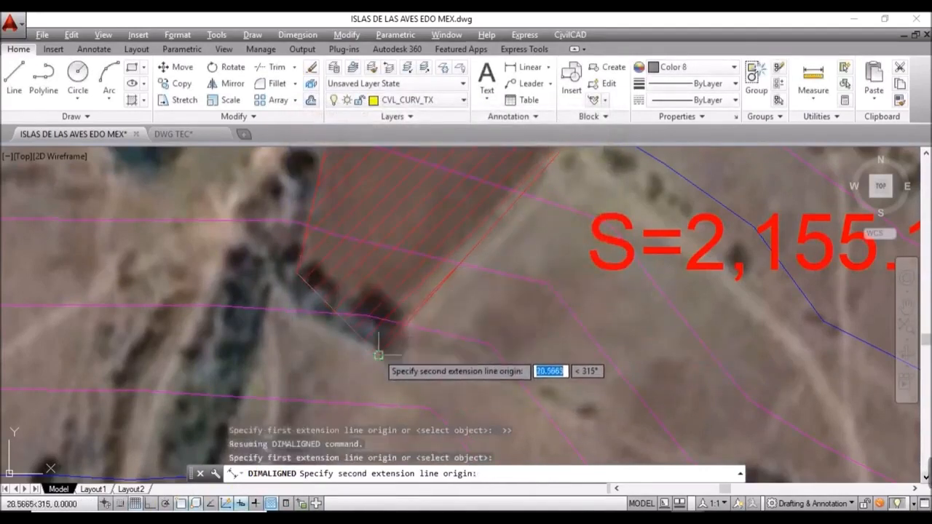
click(378, 355)
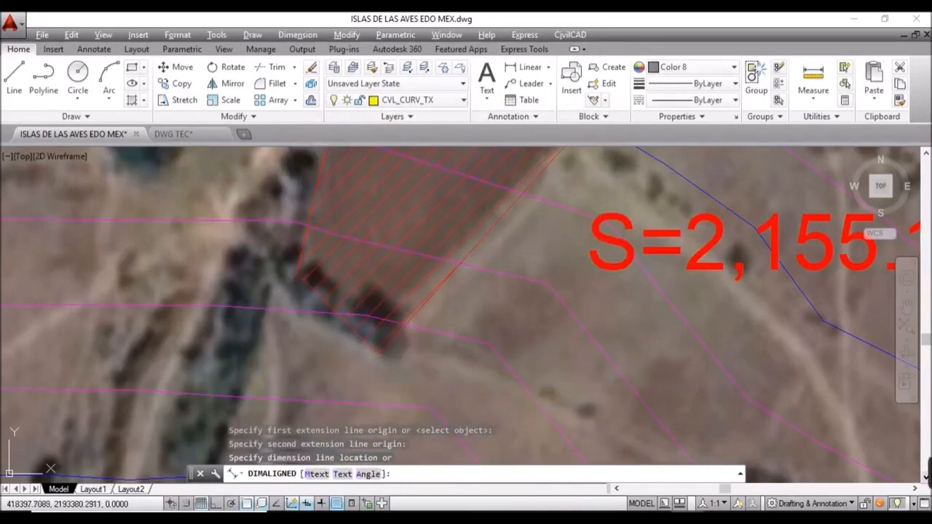
click(325, 382)
key(Return)
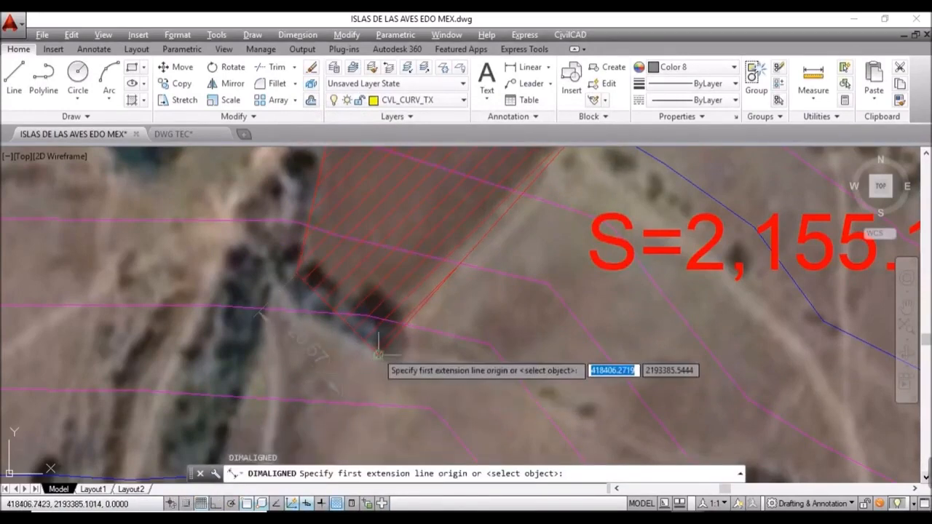
click(378, 355)
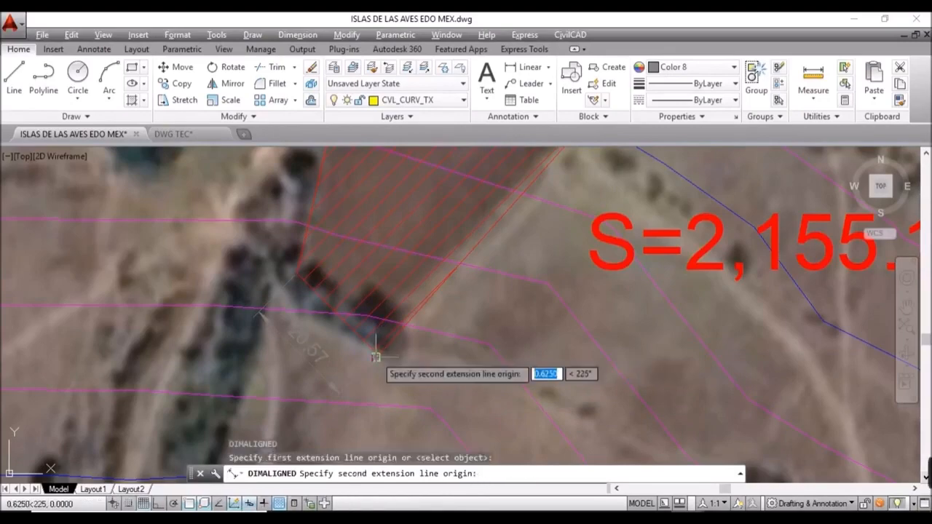
scroll(380, 355, down, 6)
scroll(427, 300, up, 6)
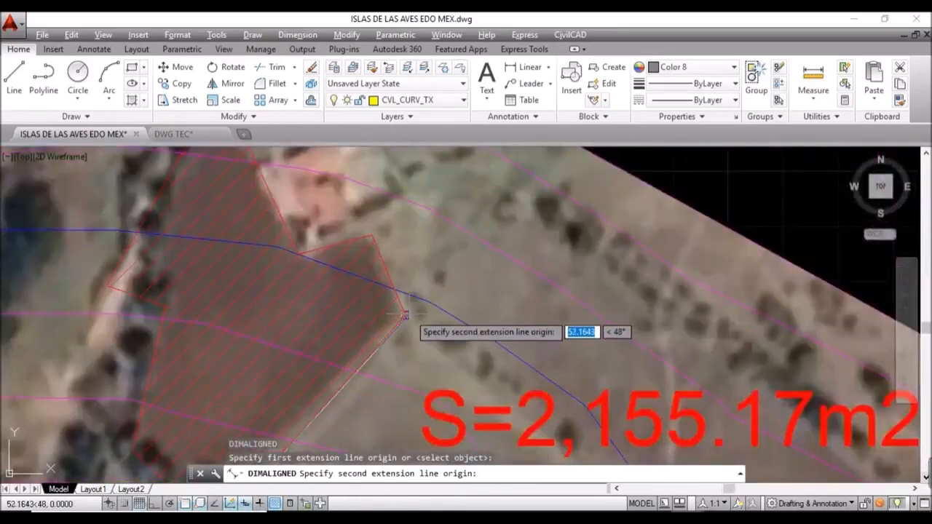
click(421, 333)
click(422, 335)
scroll(446, 255, down, 5)
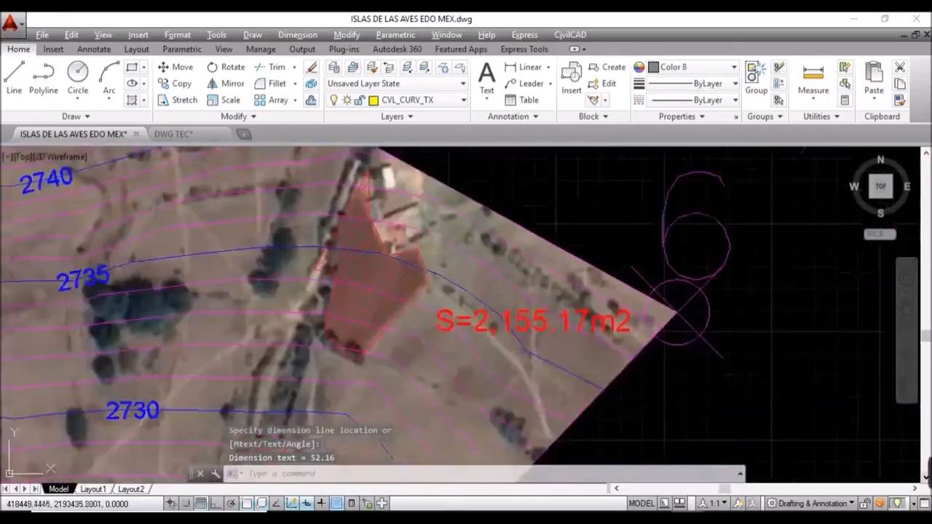
scroll(423, 355, down, 2)
scroll(373, 348, up, 4)
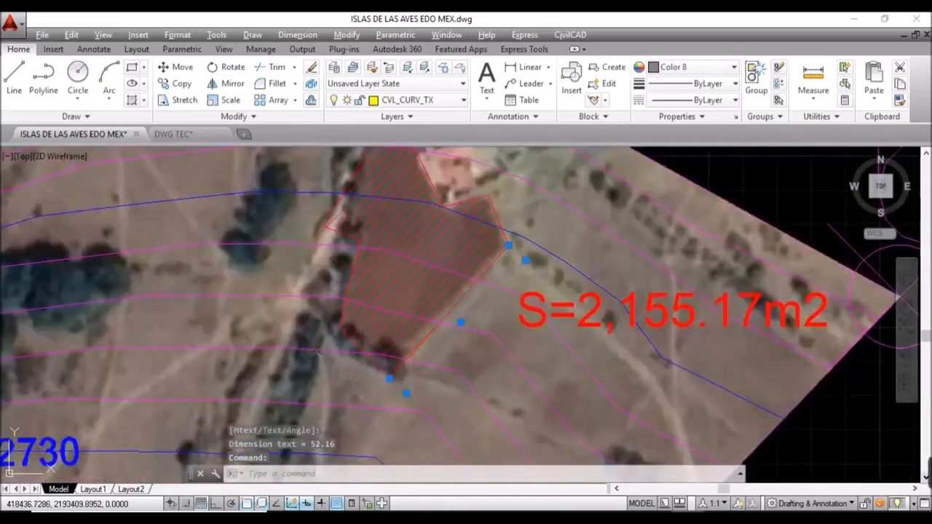
Step: Set the 52.16 dimension's colour to Red in Properties
text(PR)
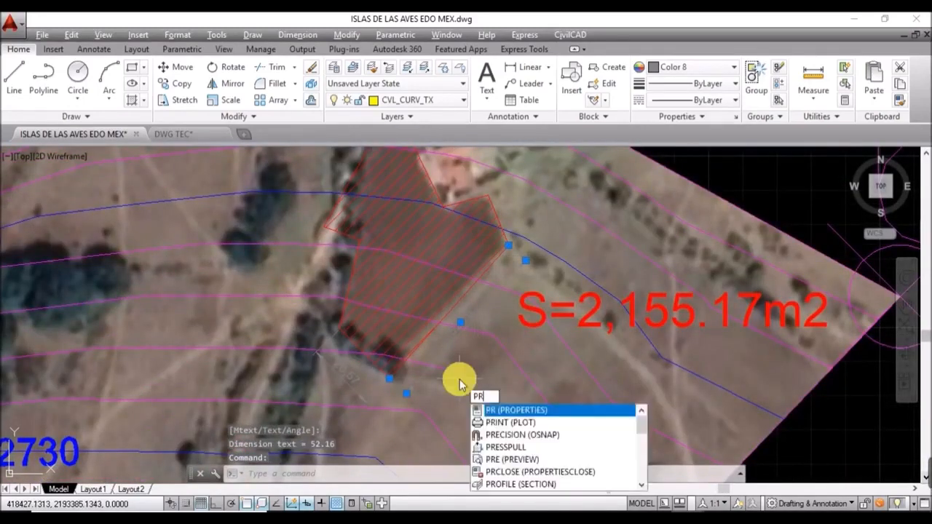
key(Return)
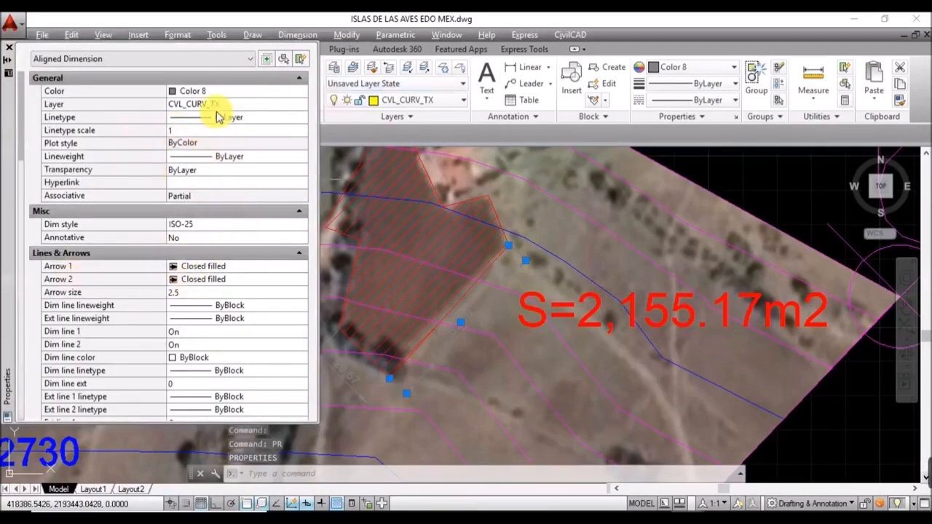
click(192, 227)
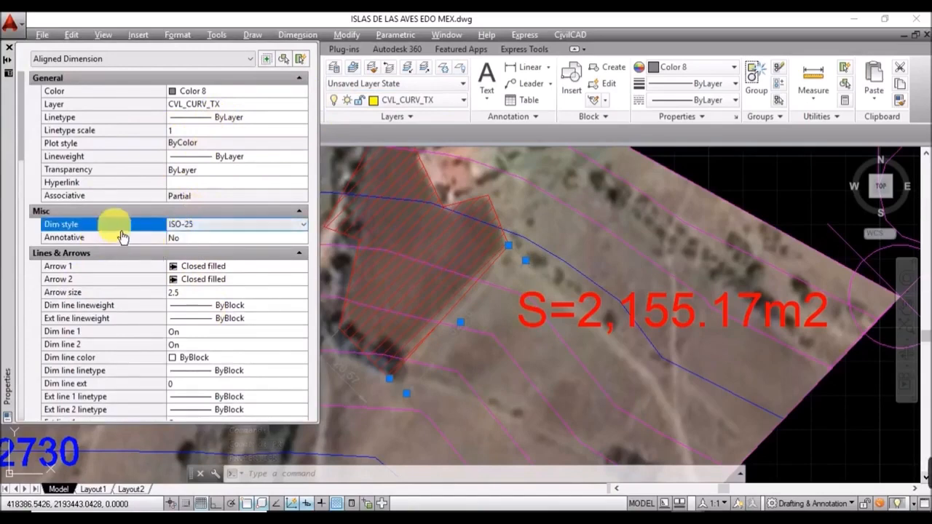
click(254, 92)
click(255, 93)
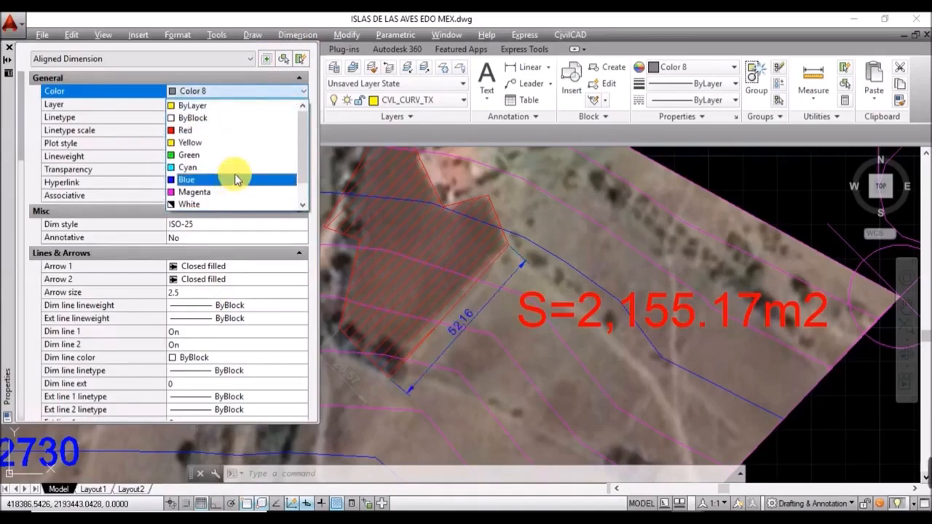
click(243, 130)
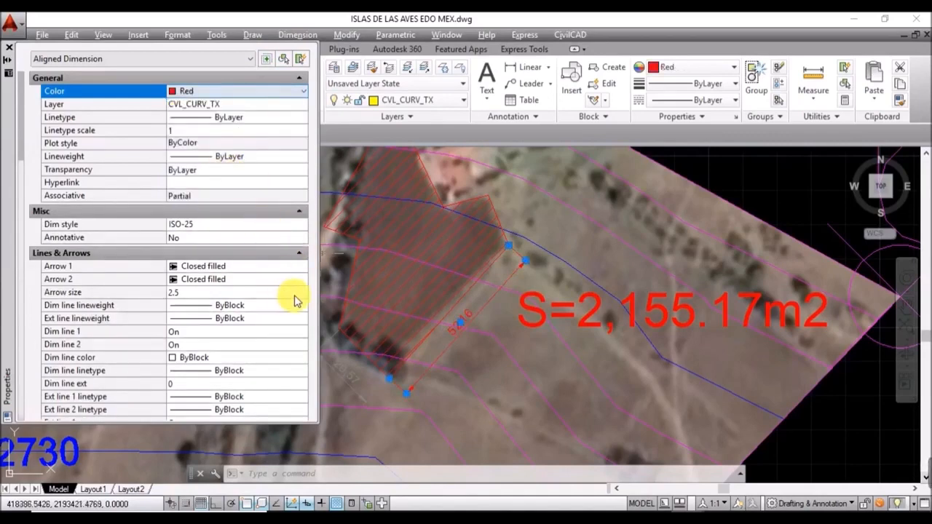
Step: Add the 20.57 dimension to the selection and make both dimensions red
click(366, 398)
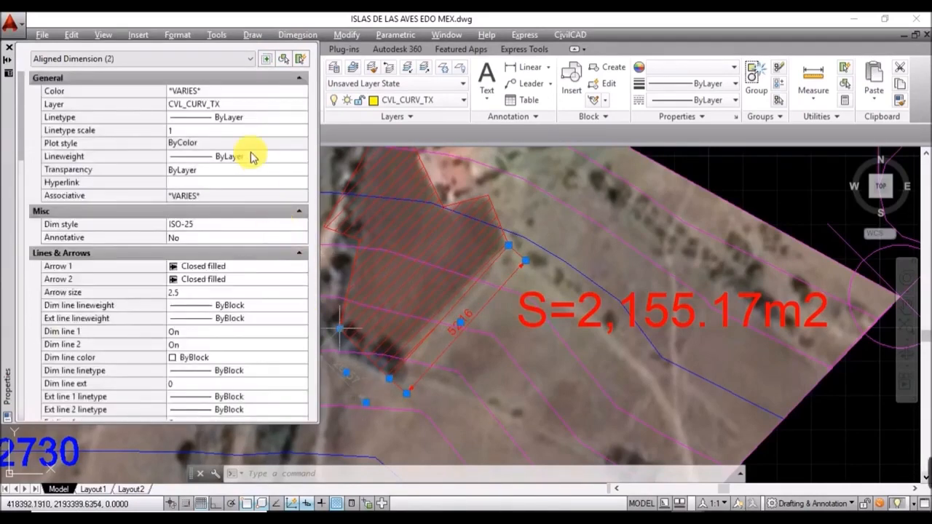
click(196, 92)
click(195, 92)
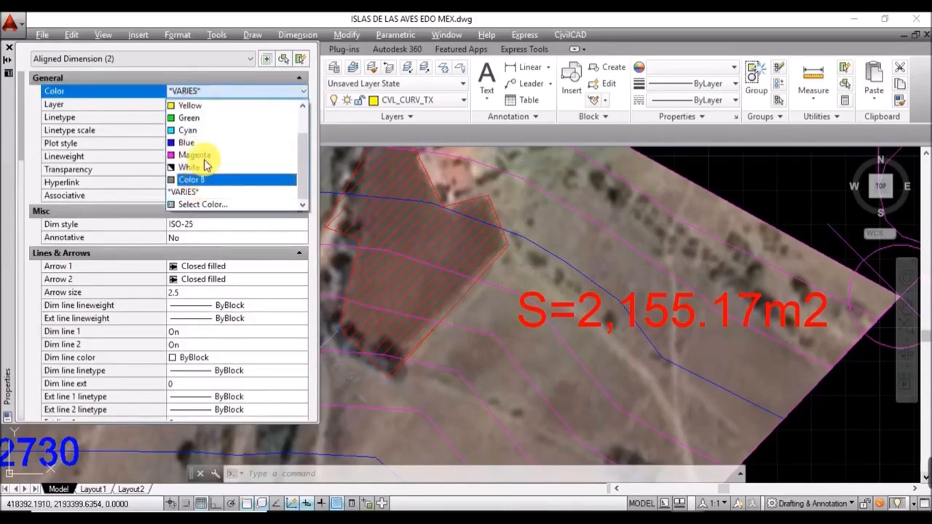
scroll(200, 178, up, 1)
click(202, 133)
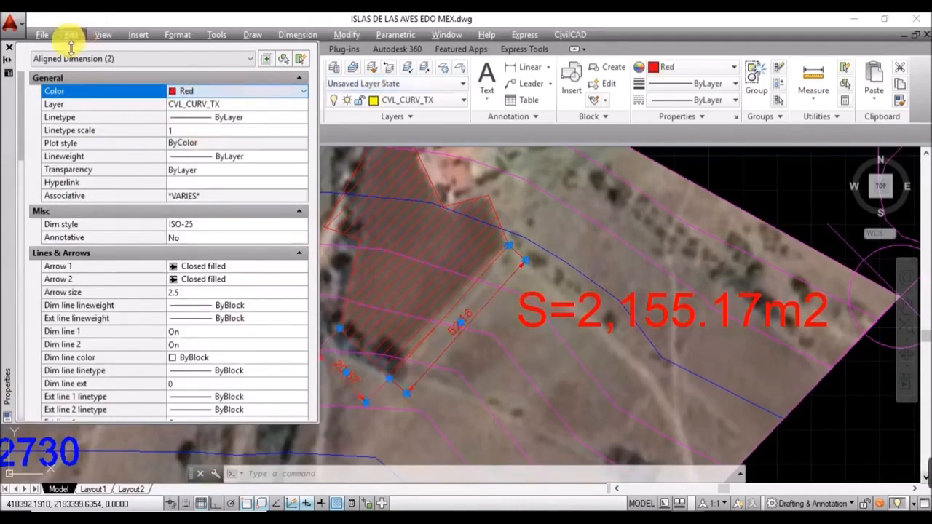
click(11, 50)
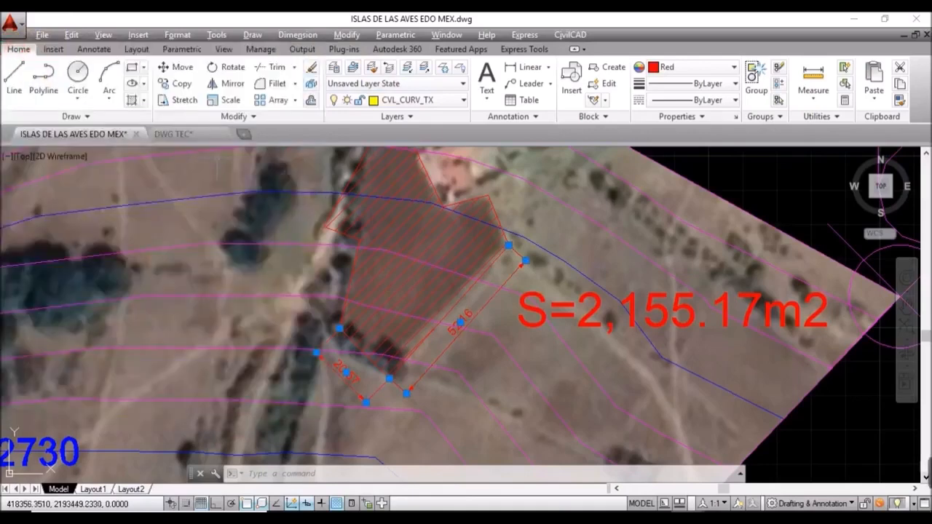
key(Escape)
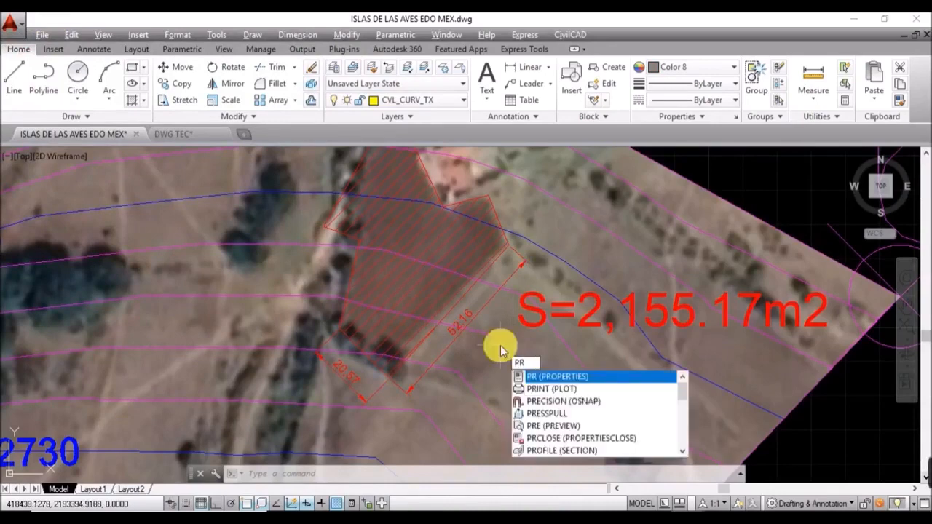
key(BackSpace)
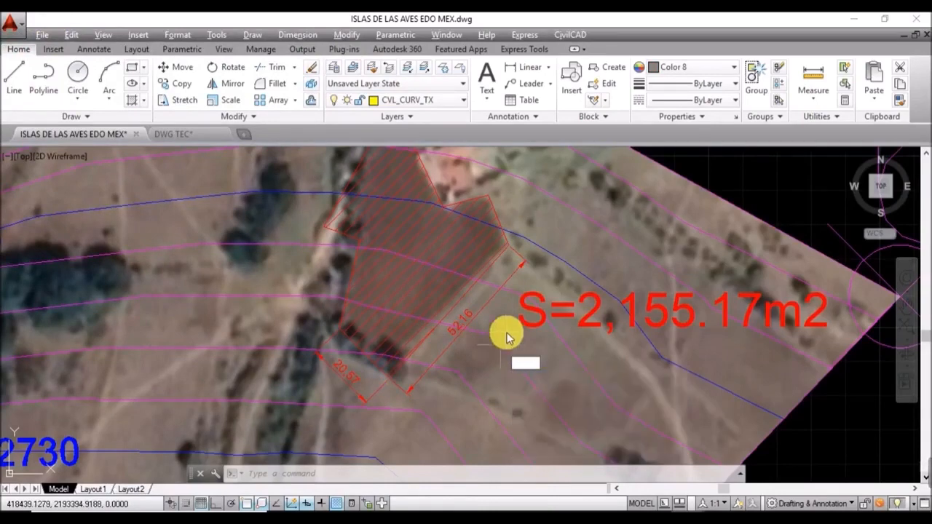
Step: Modify the ISO-25 dimension style to use a period as the decimal separator
click(164, 34)
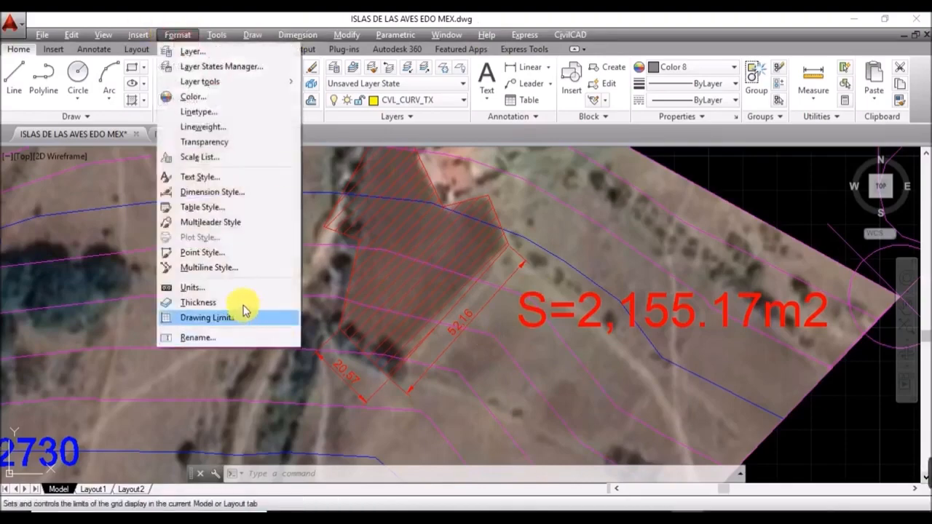
click(239, 193)
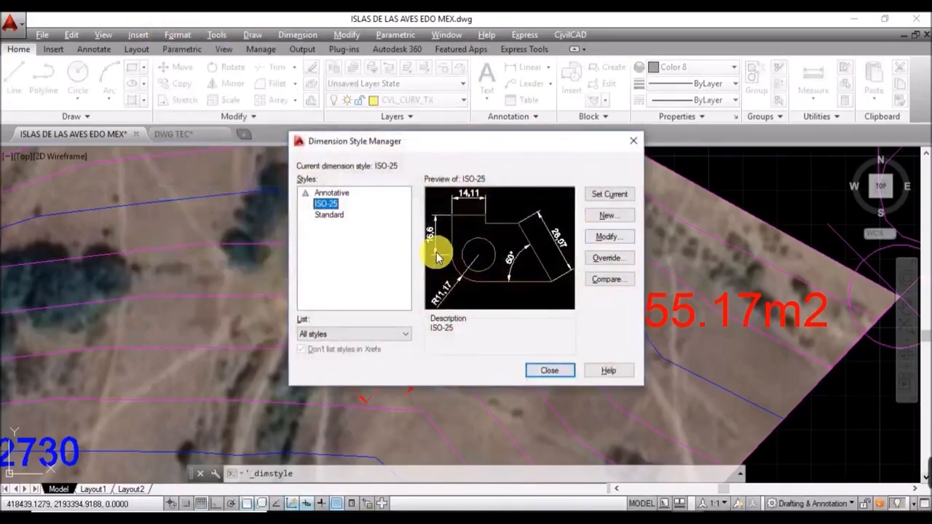
click(605, 236)
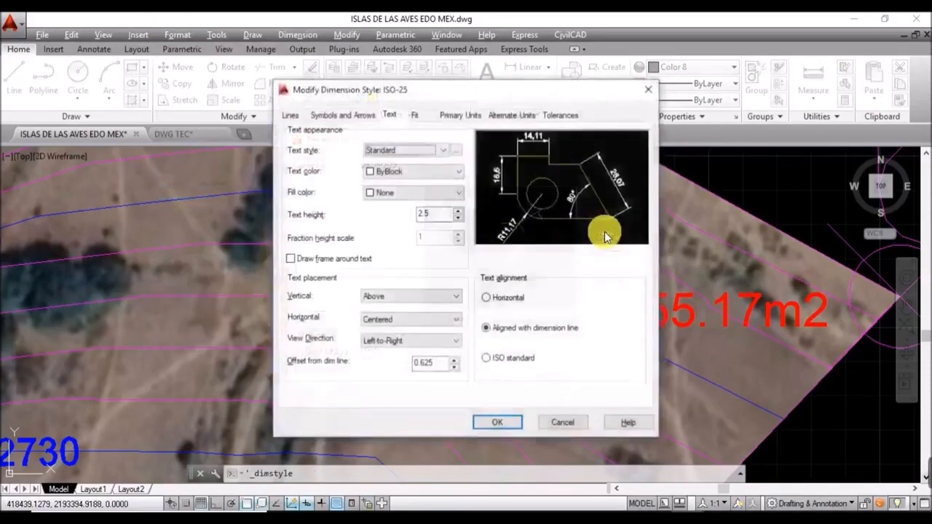
click(414, 115)
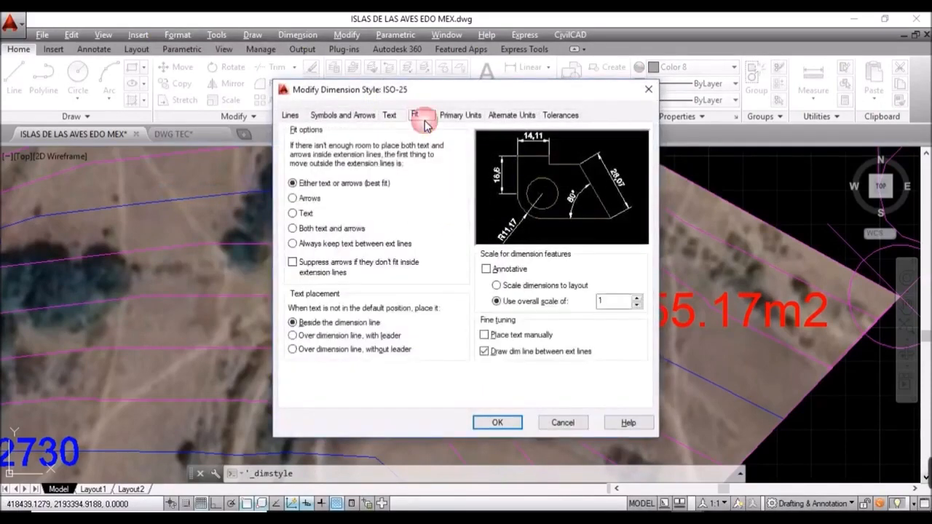
click(450, 116)
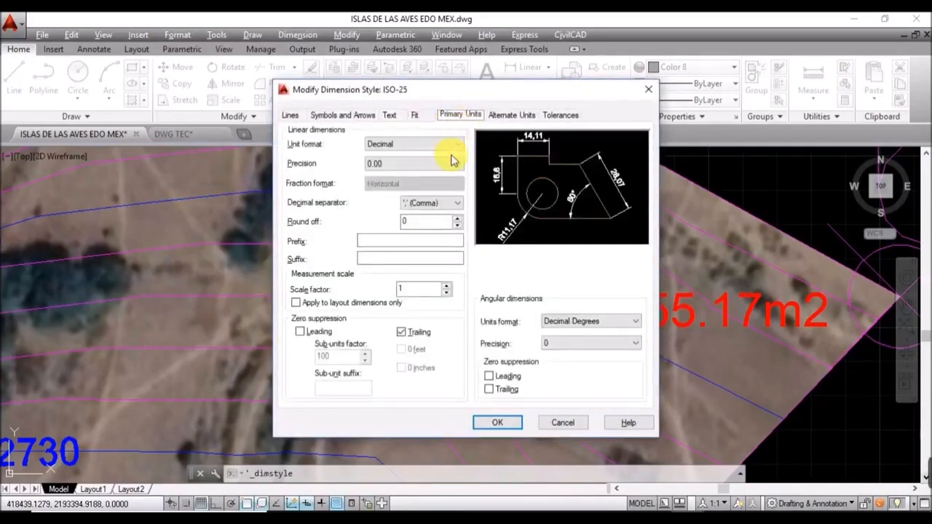
click(430, 204)
click(426, 212)
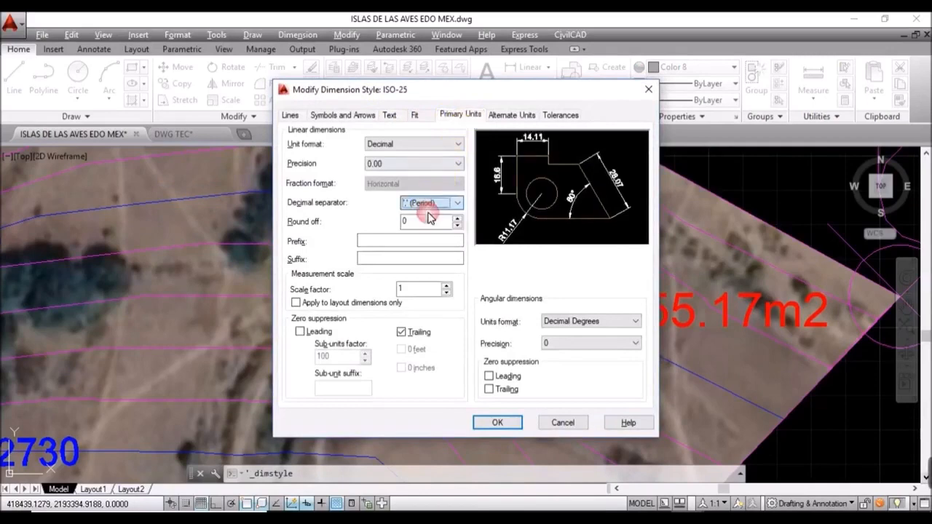
Step: Set text height 8, ISO standard text alignment and arrow size 8, then confirm
click(391, 115)
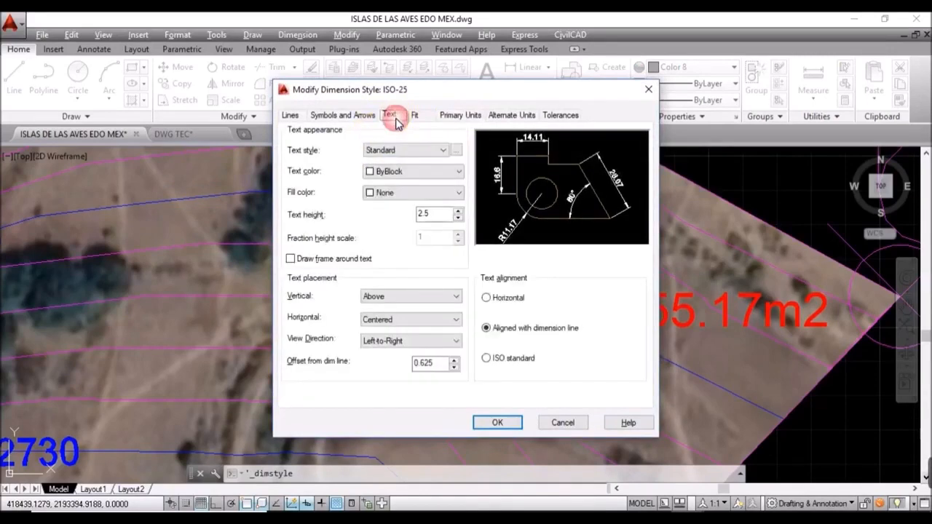
click(436, 216)
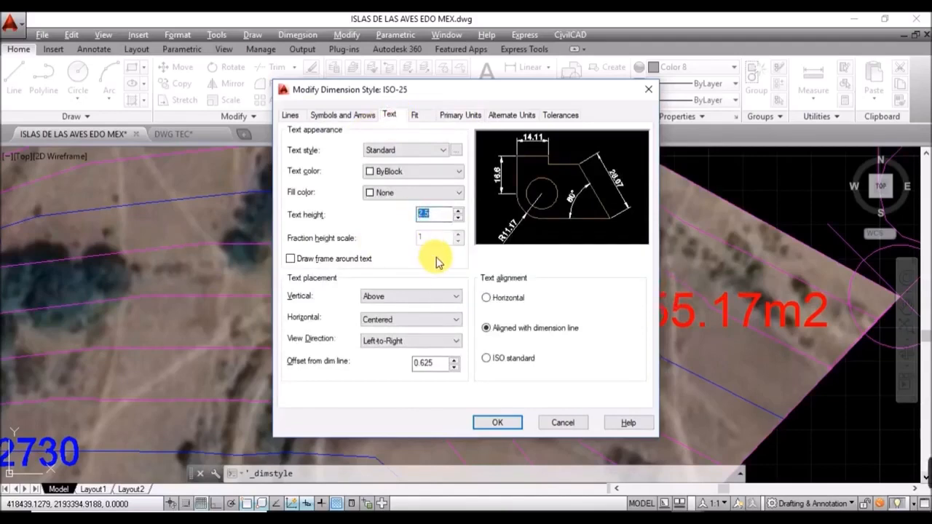
text(8)
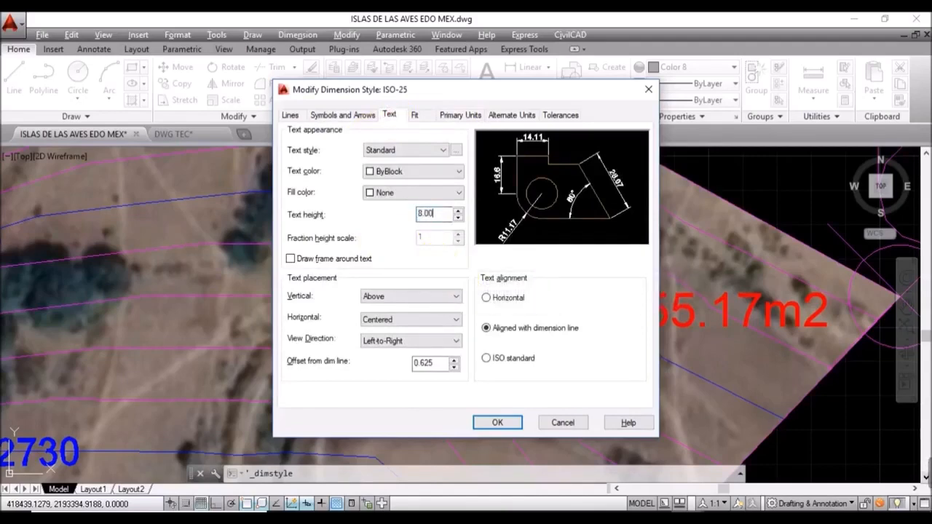
click(568, 358)
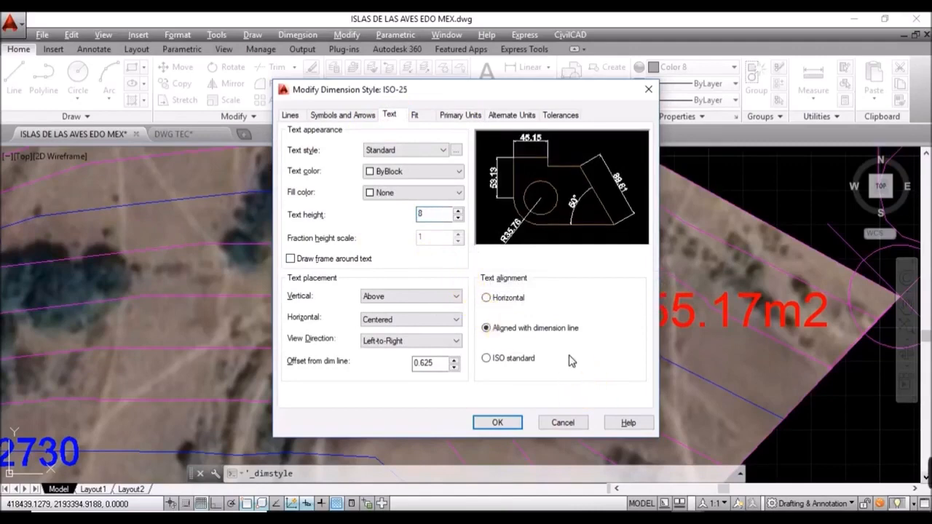
click(362, 118)
double_click(309, 251)
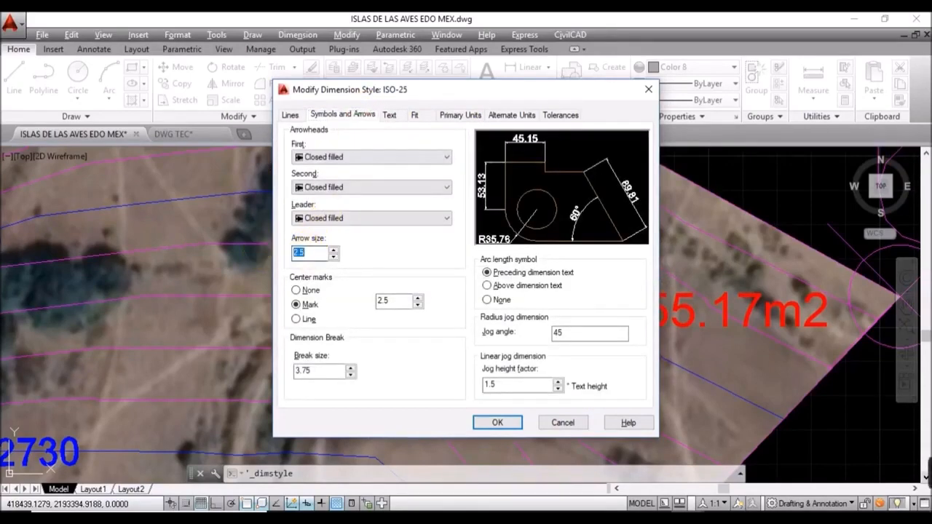
text(8)
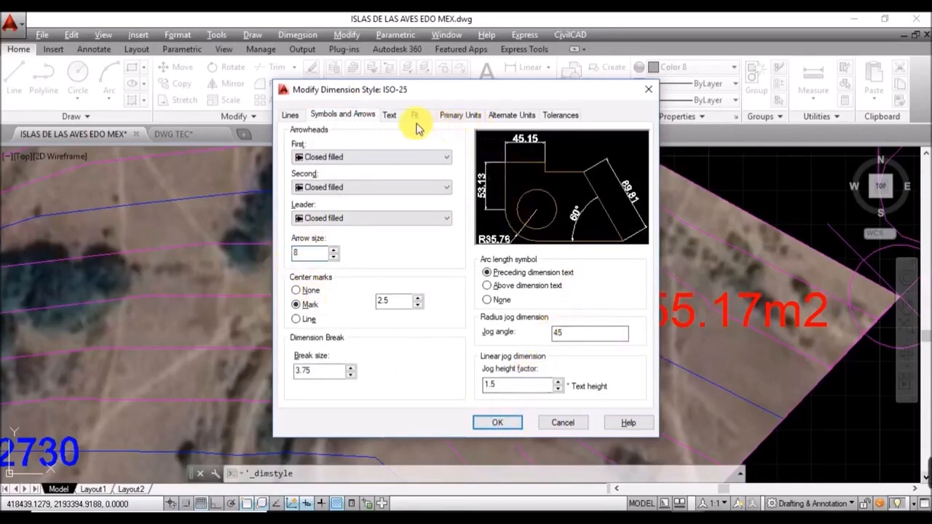
click(453, 116)
click(392, 115)
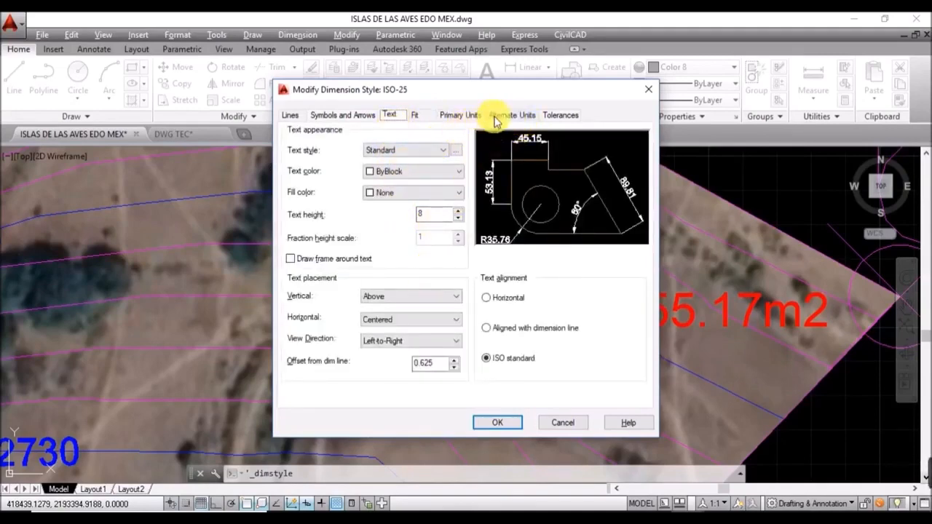
click(499, 424)
Step: Apply the ISO-25 style change and zoom in on the enlarged 52.16 and 20.57 parcel dimensions
click(549, 370)
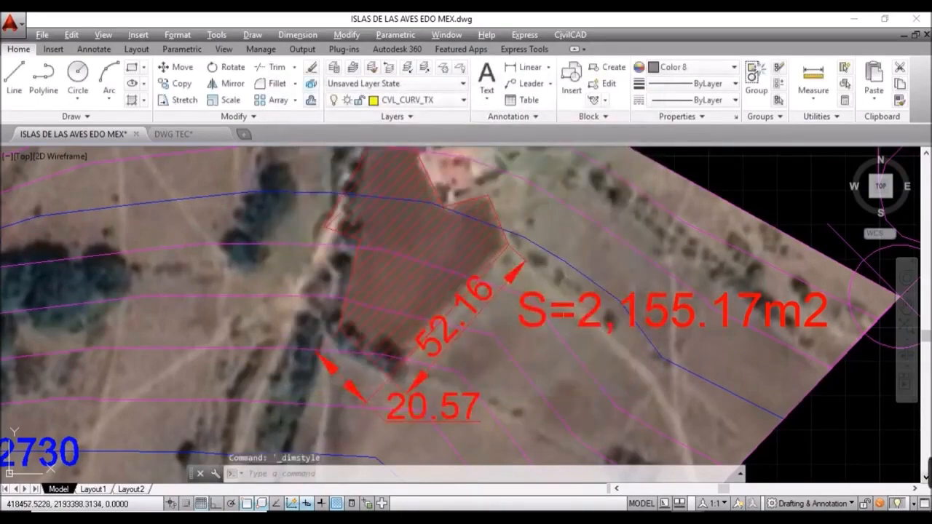
scroll(466, 350, down, 2)
middle_drag(473, 356, 508, 279)
scroll(520, 260, up, 3)
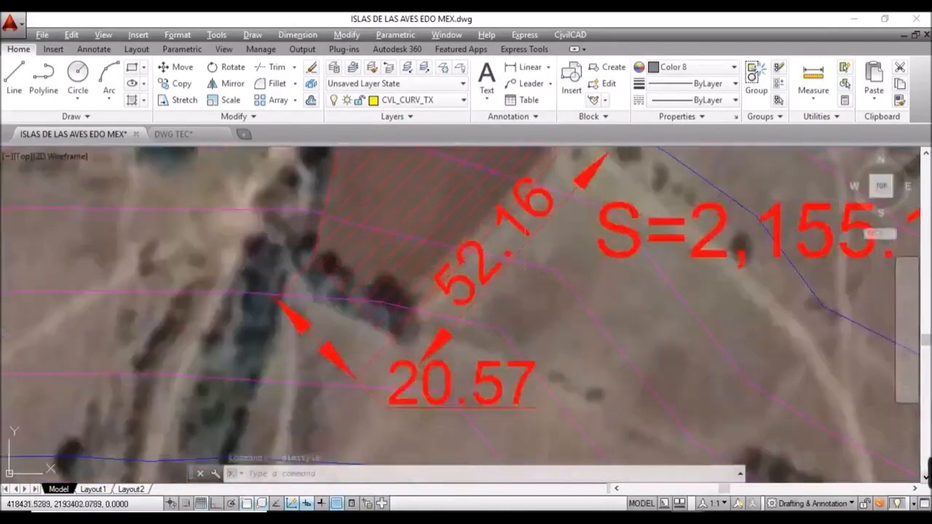
click(526, 257)
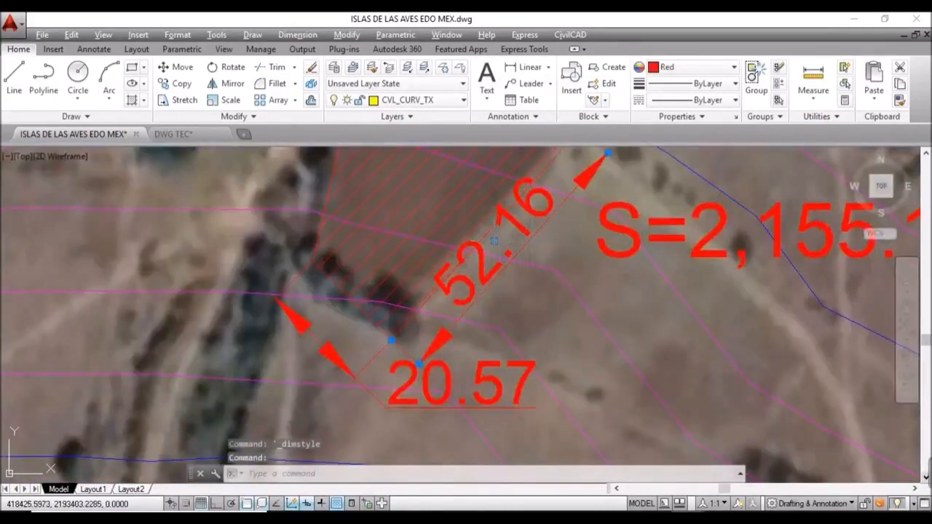
click(494, 240)
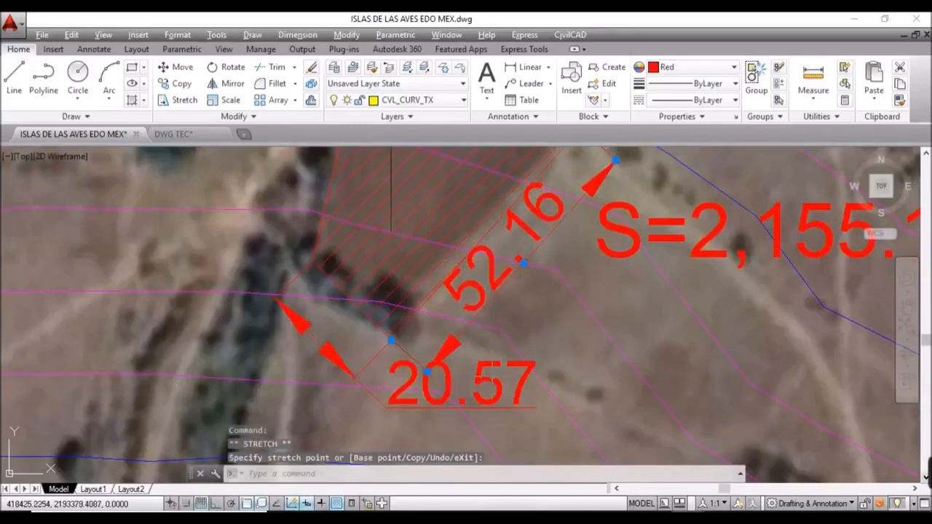
Step: Drag the 20.57 dimension text out to the left of the parcel
key(Escape)
click(497, 396)
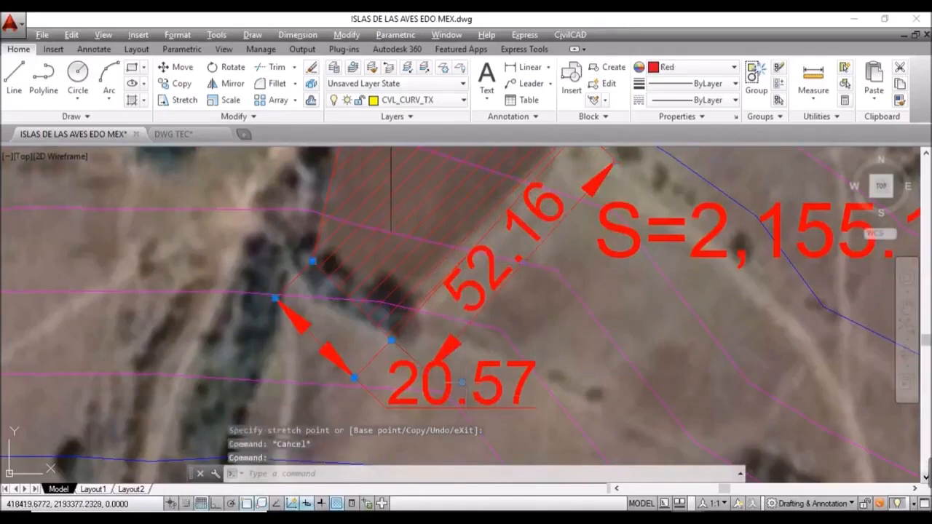
click(462, 381)
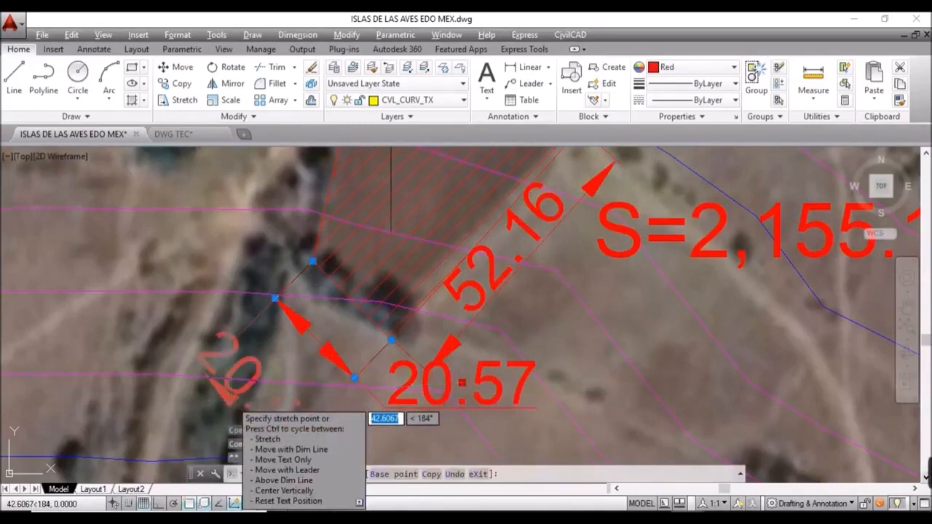
click(243, 393)
scroll(384, 312, down, 2)
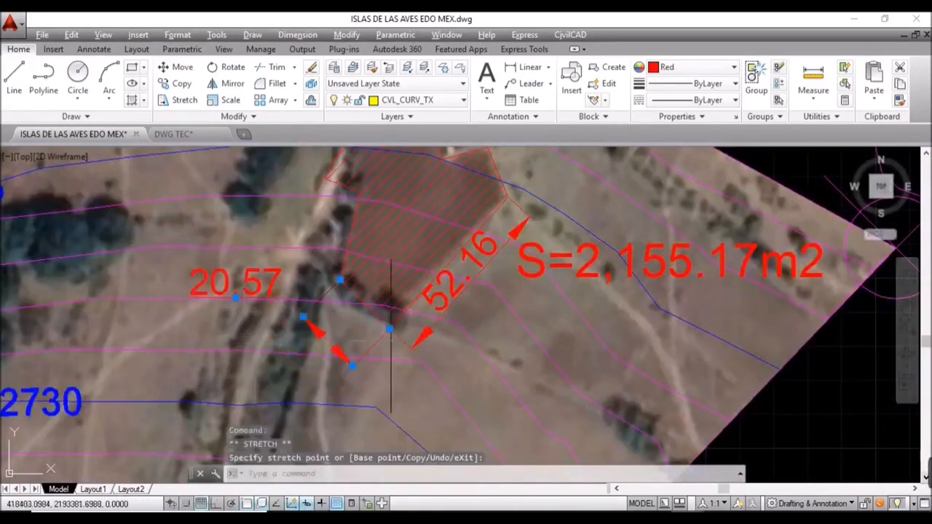
key(Escape)
Step: Shift the 52.16 dimension line farther out from the parcel
middle_drag(495, 333, 493, 377)
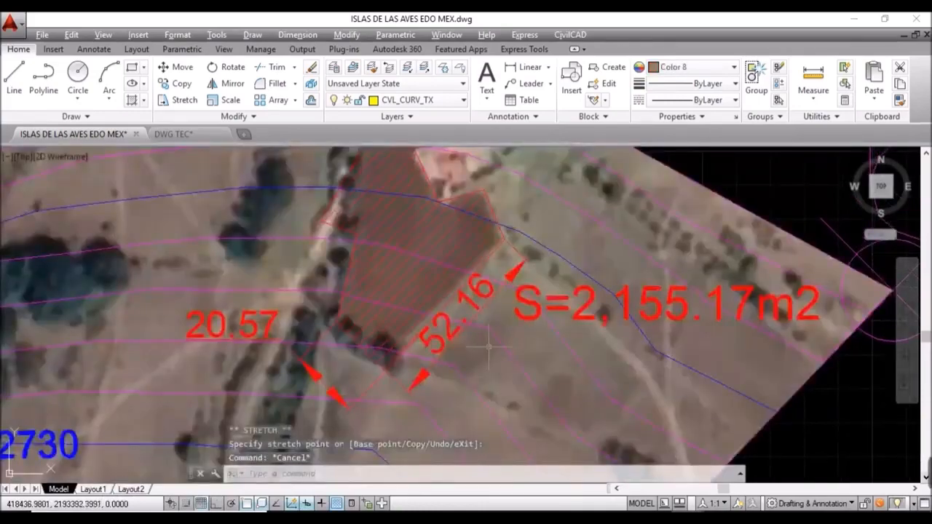
click(489, 322)
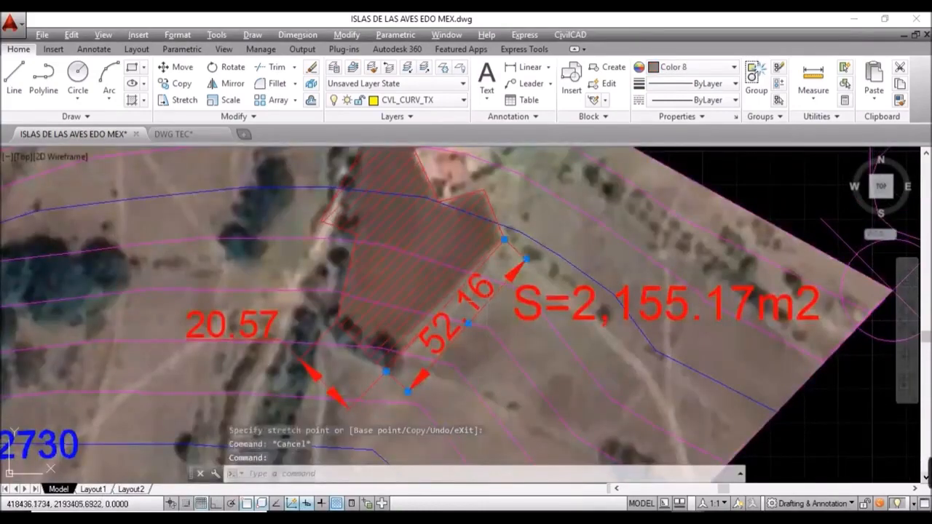
click(468, 323)
click(484, 341)
key(Escape)
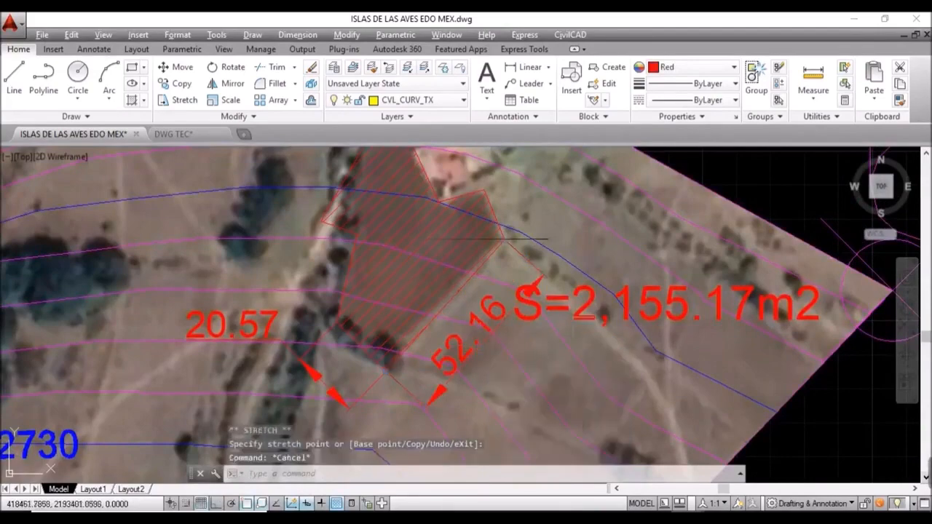
Step: Move the S=2,155.17m2 area text up-left above the parcel near contour 2740
click(583, 308)
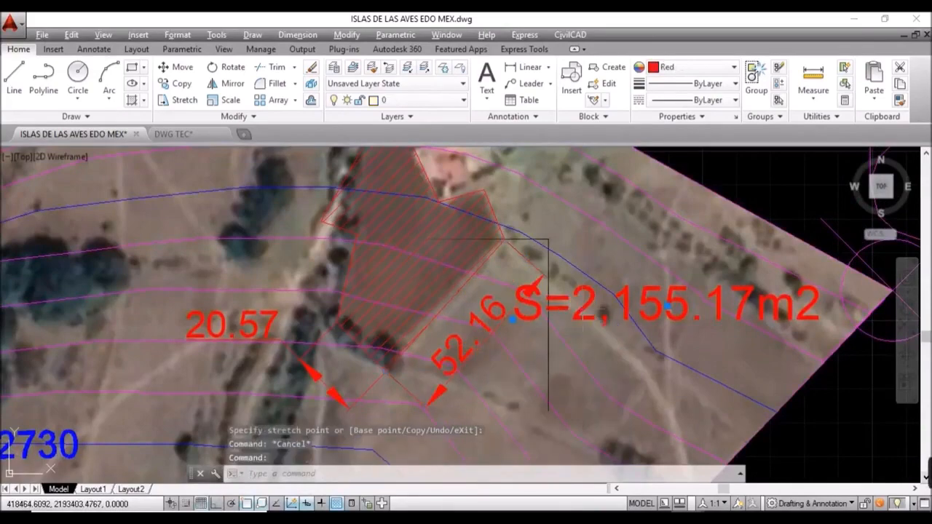
text(m)
key(Return)
scroll(603, 349, down, 4)
click(604, 349)
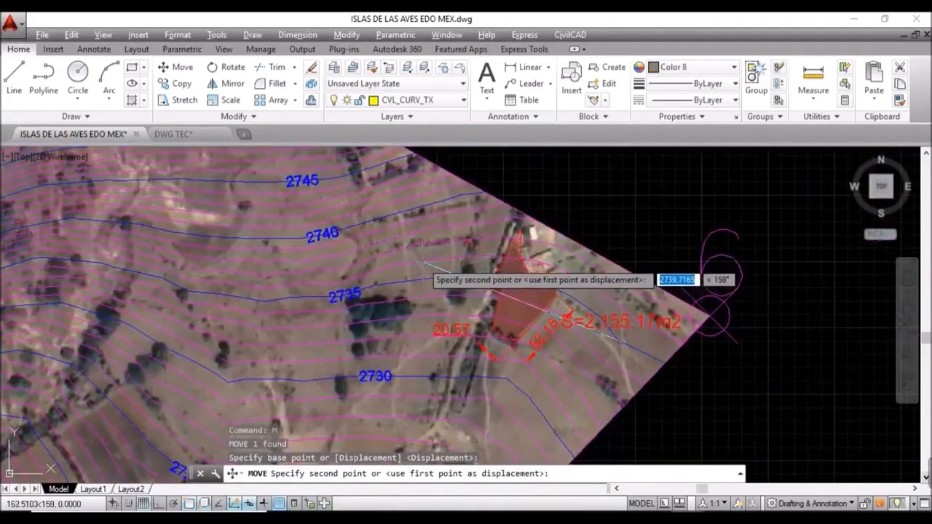
click(420, 260)
scroll(467, 241, up, 4)
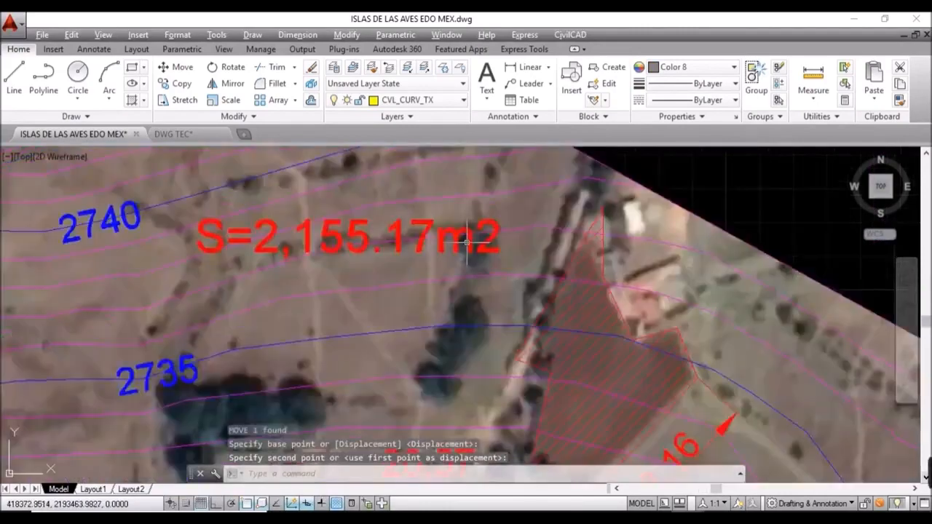
scroll(600, 299, down, 4)
key(Escape)
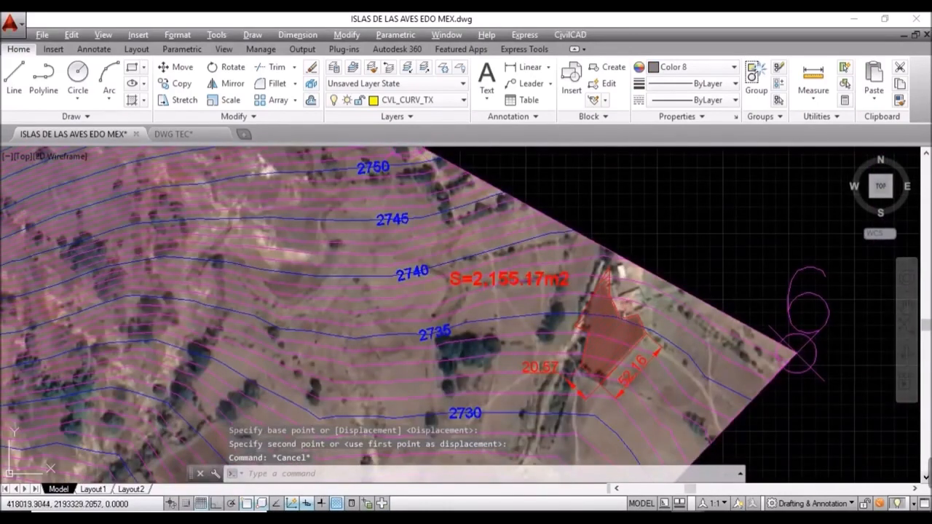
click(93, 489)
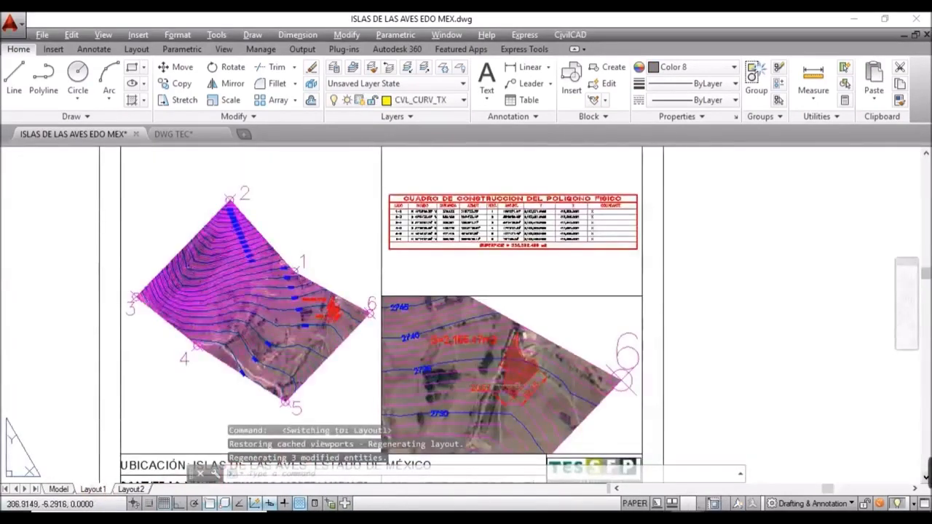
Step: Frame the whole Layout1 sheet and save the ISLAS DE LAS AVES EDO MEX drawing
scroll(550, 389, up, 5)
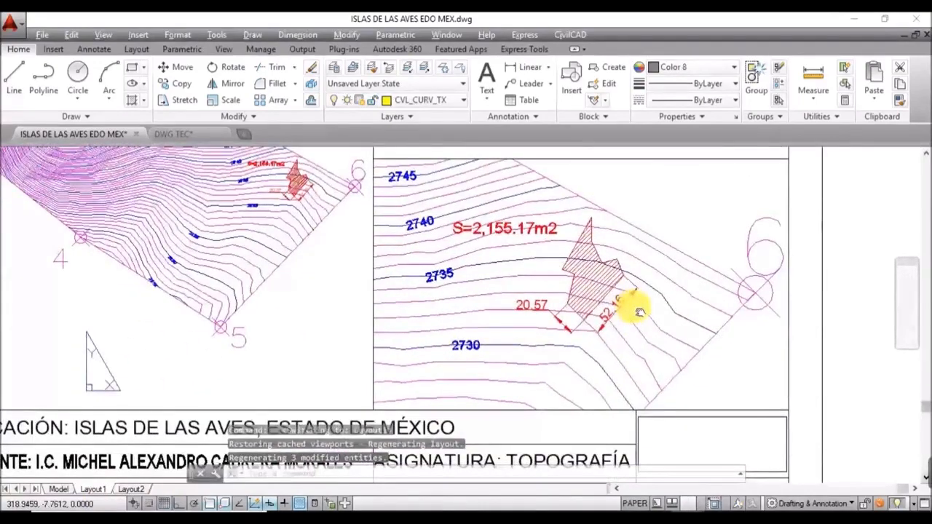
scroll(669, 358, down, 4)
scroll(673, 358, up, 2)
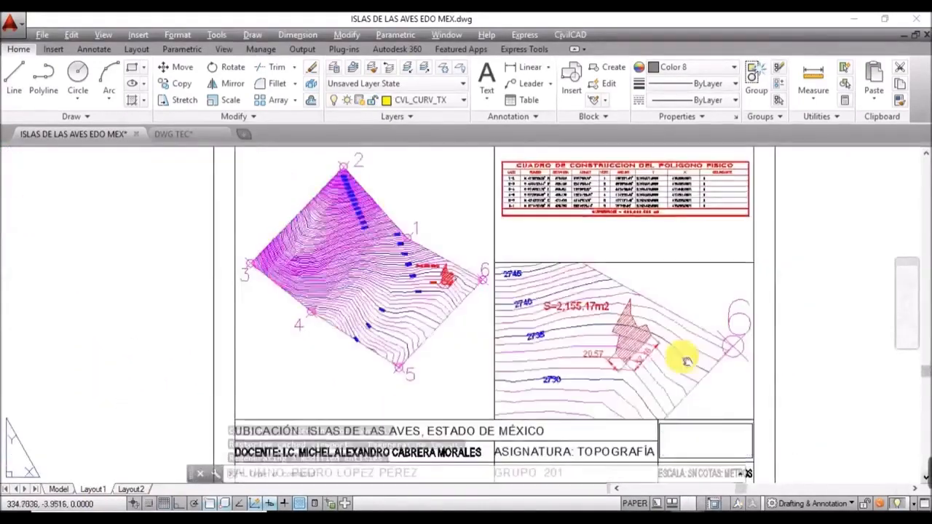
scroll(604, 394, down, 3)
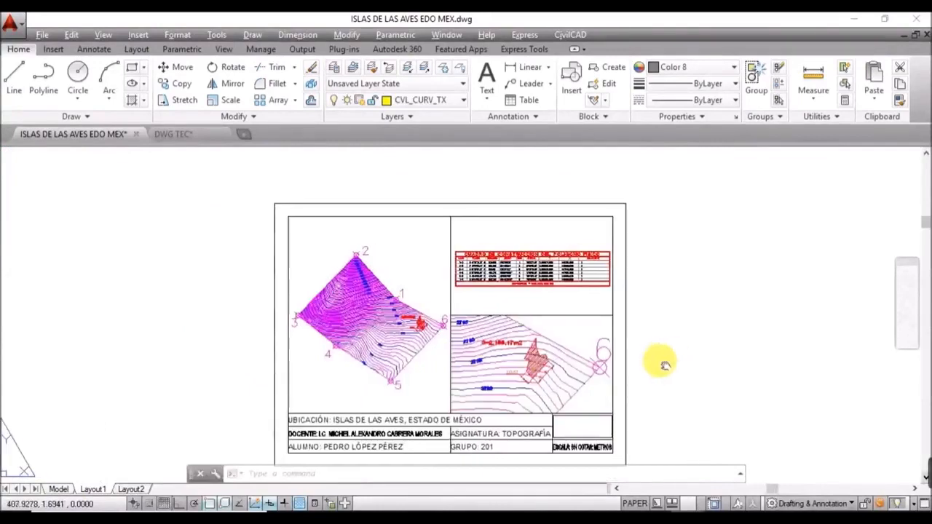
middle_drag(661, 364, 576, 344)
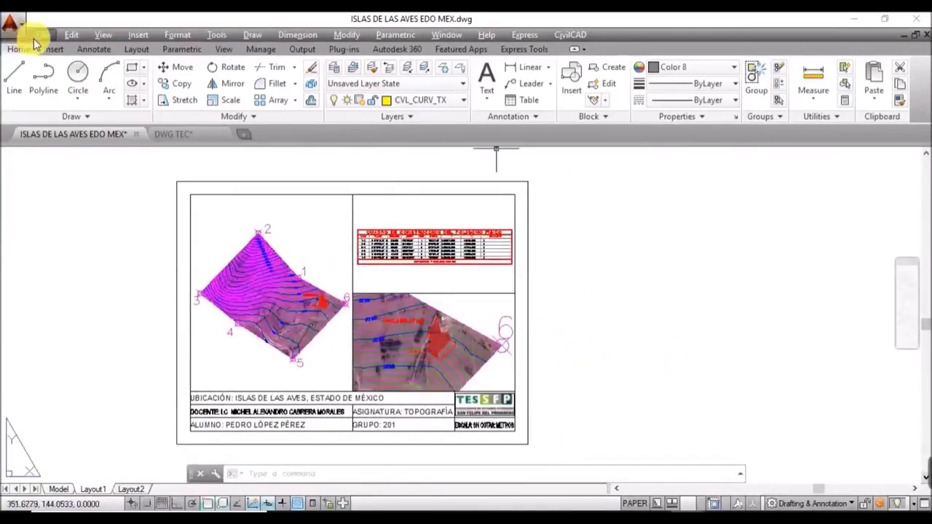
click(42, 35)
click(91, 178)
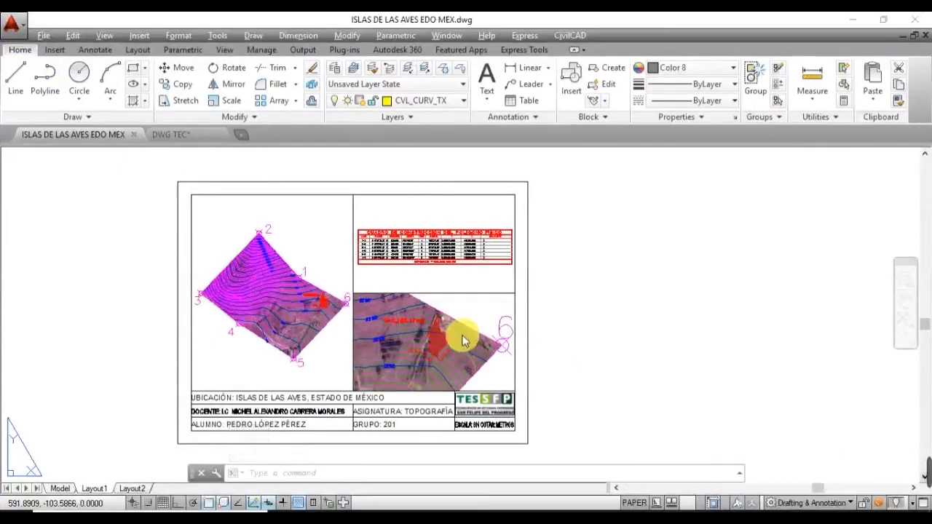
click(42, 35)
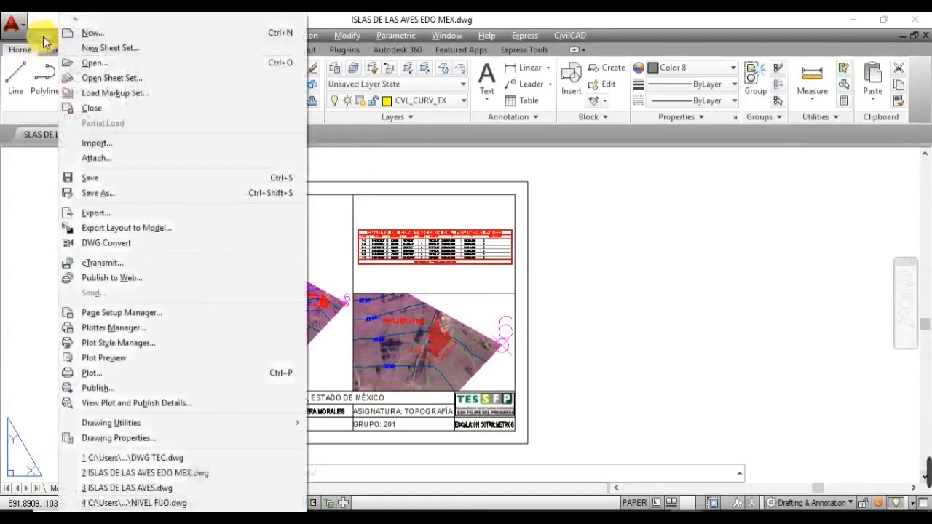
Step: Plot Layout1 with DWG To PDF.pc3 on ANSI expand A (11.00 x 8.50 Inches) paper, plotting a Window
click(131, 379)
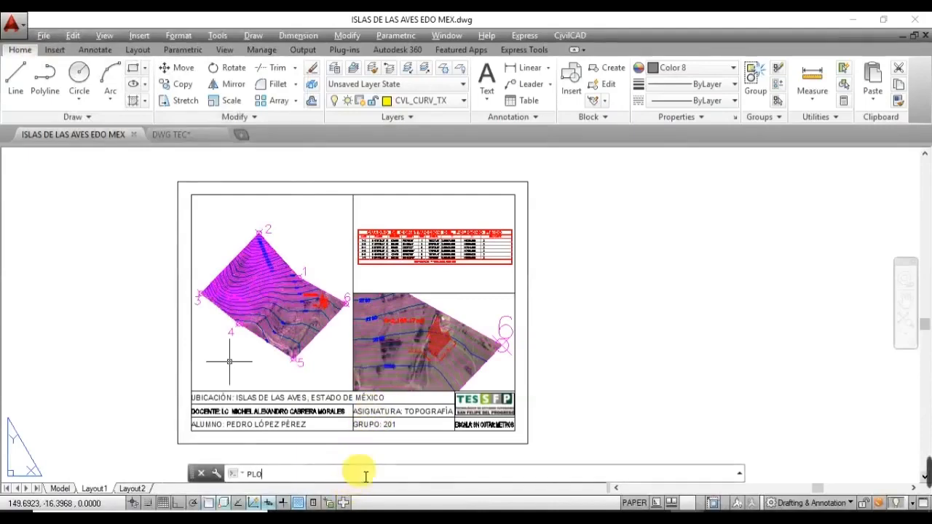
key(Return)
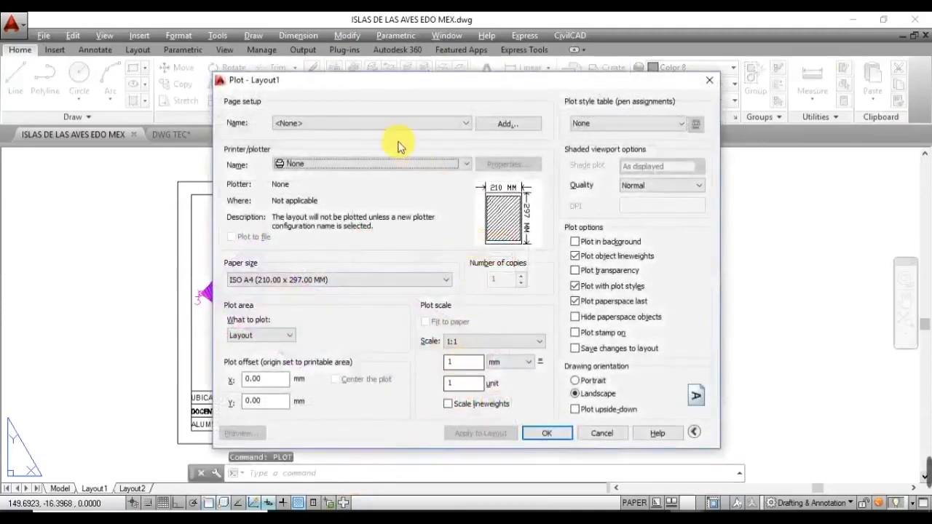
click(346, 168)
click(467, 233)
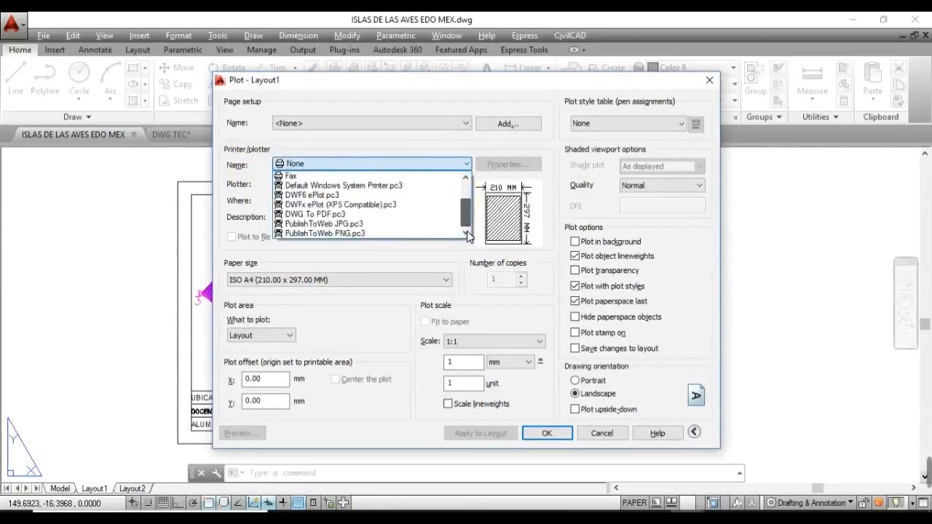
click(357, 215)
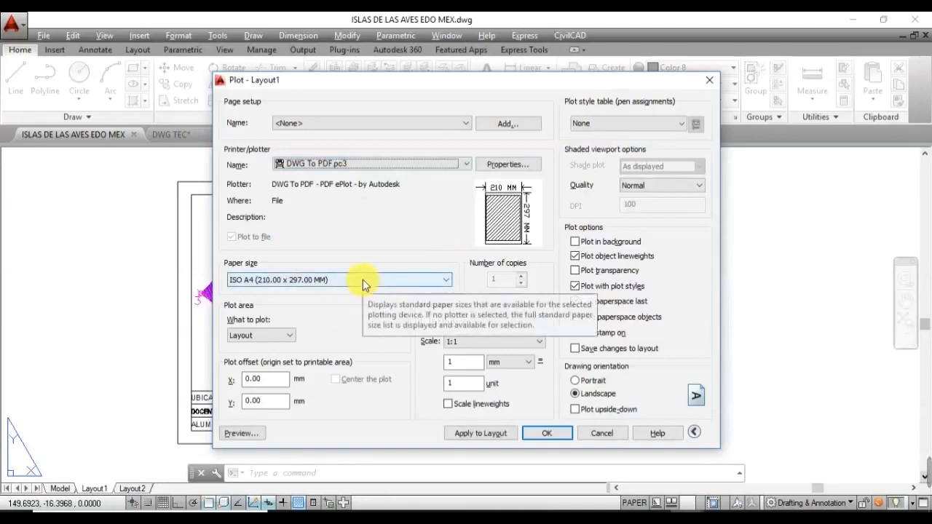
click(363, 281)
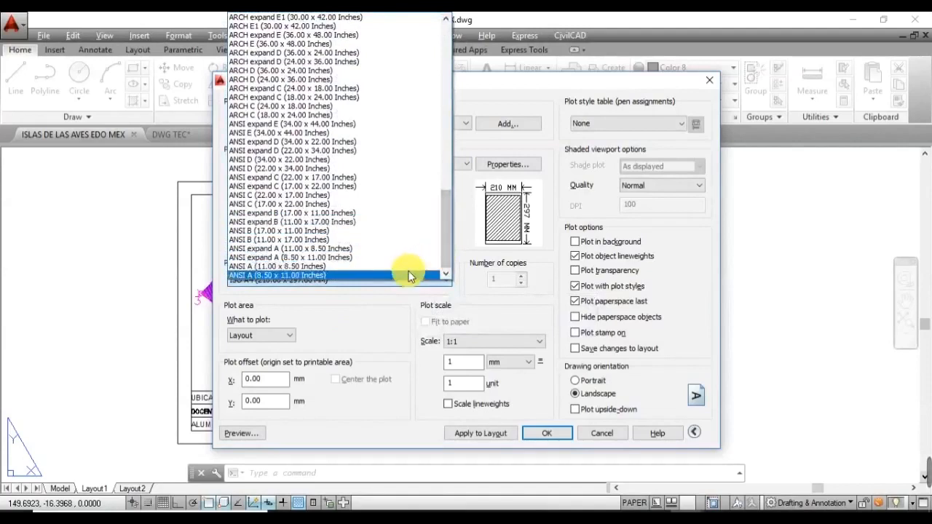
click(420, 251)
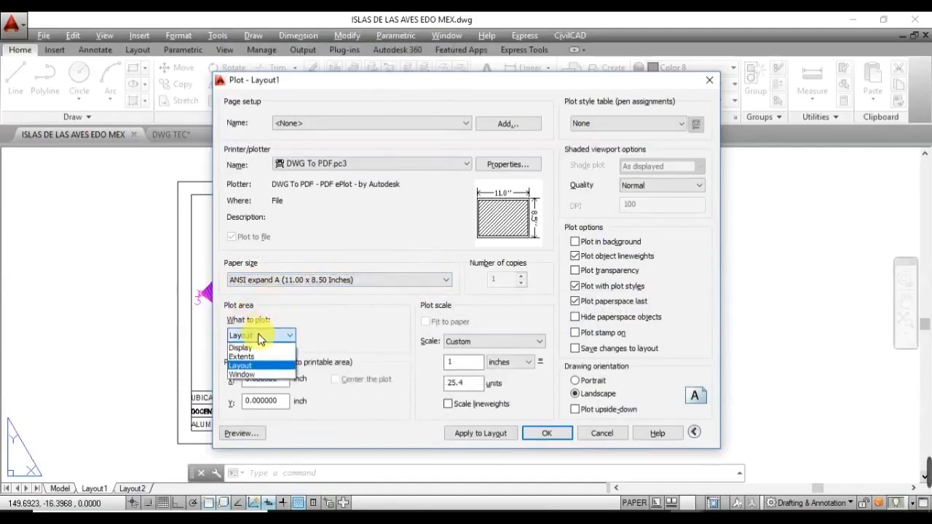
click(251, 374)
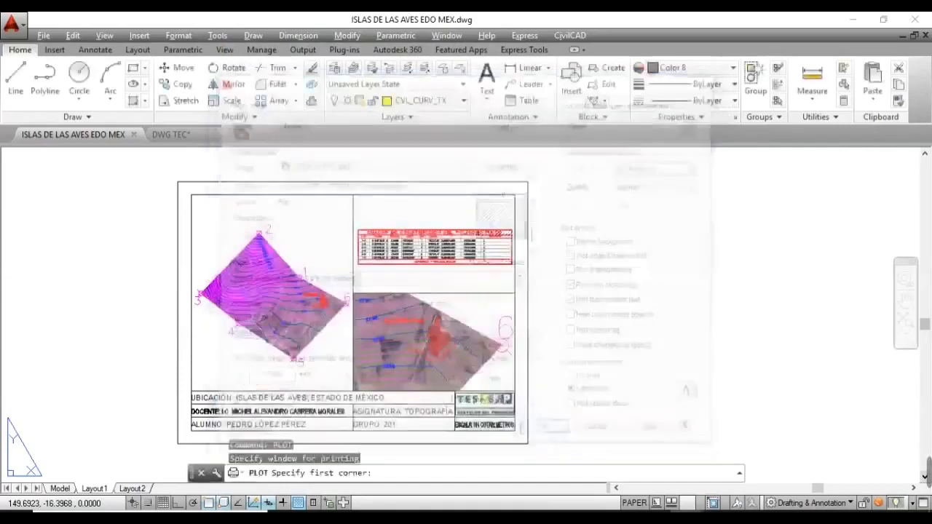
Step: Window the sheet's opposite corners, then center the plot and fit it to paper
click(178, 182)
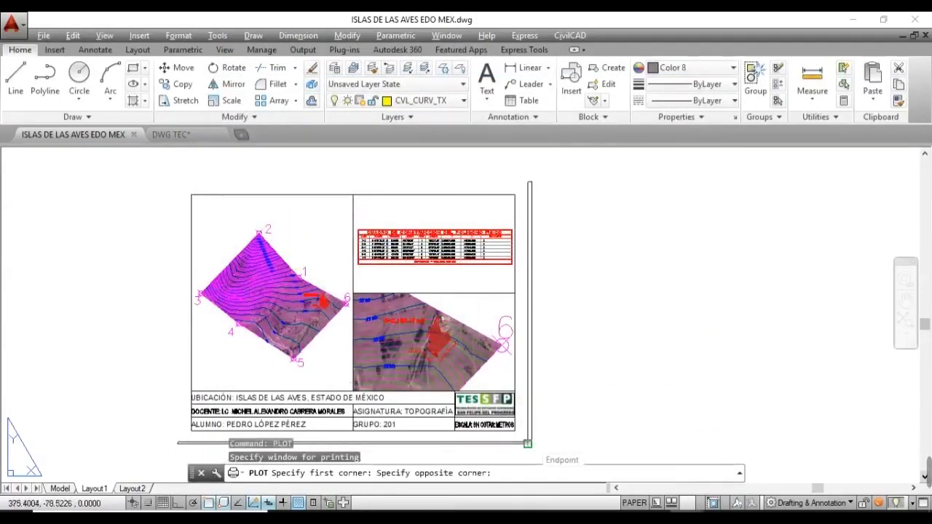
click(528, 444)
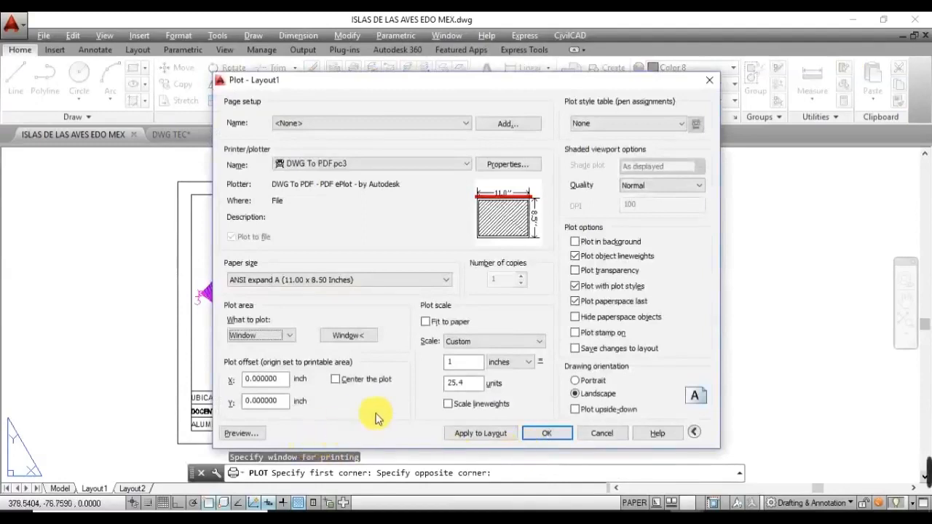
click(337, 380)
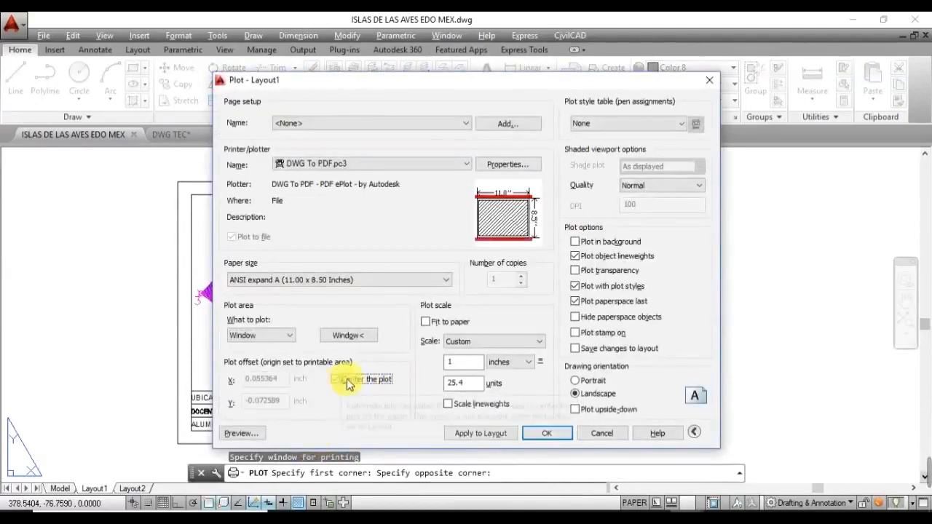
click(426, 322)
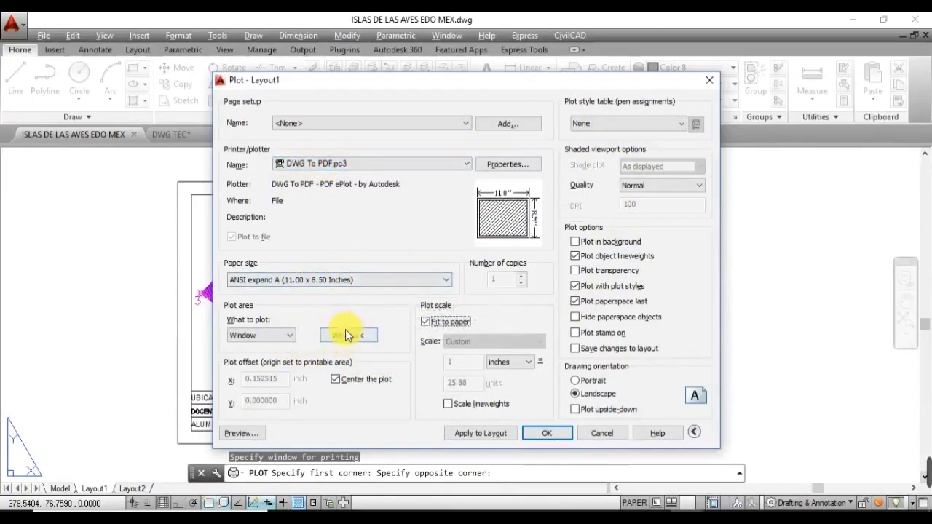
click(248, 435)
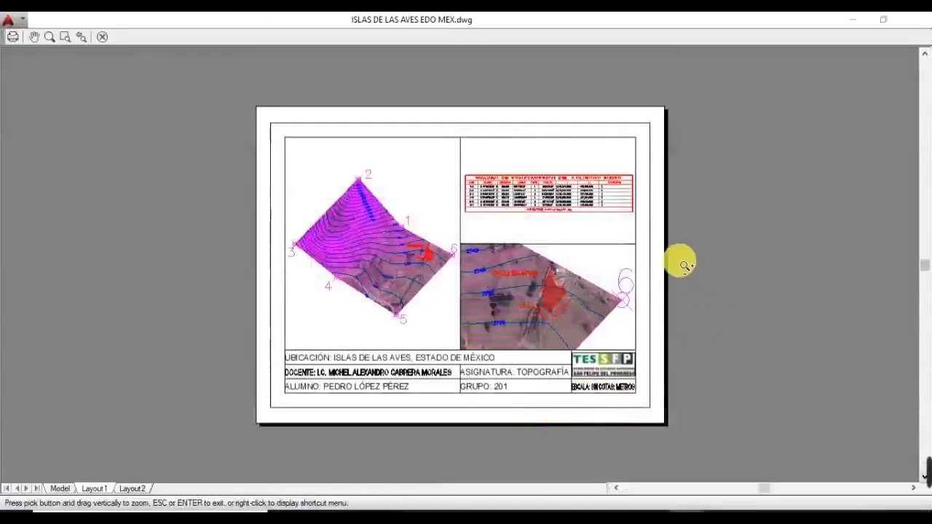
scroll(563, 327, up, 2)
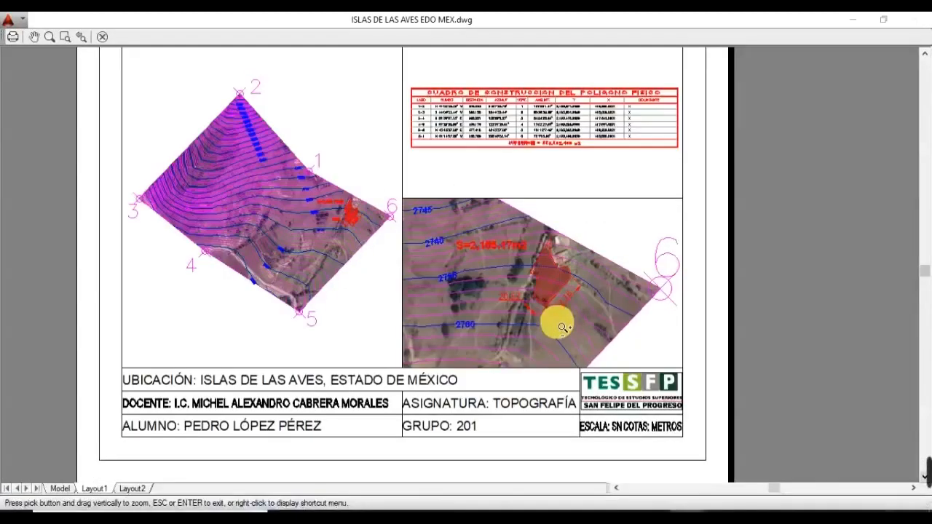
scroll(563, 327, down, 3)
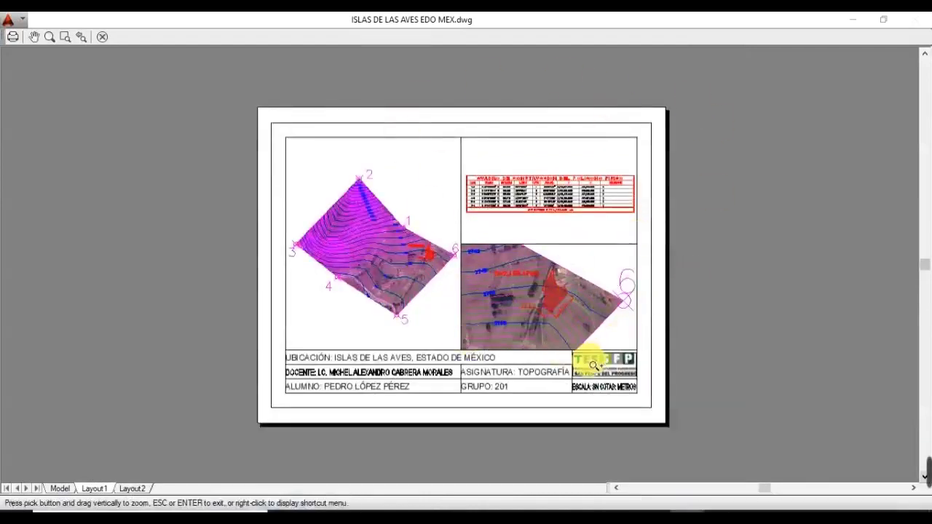
key(Escape)
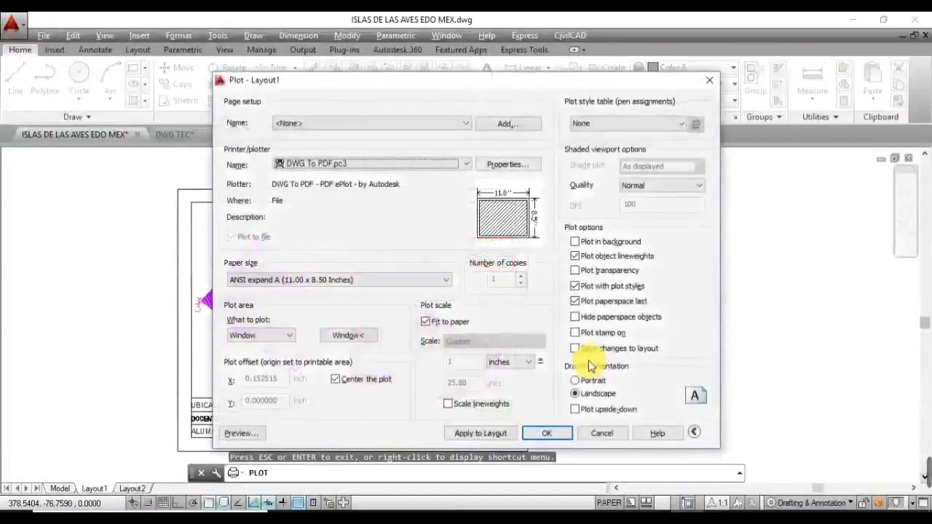
Step: Save the plot as ISLAS DE LAS AVES.pdf in the Desktop's ISLA DE LAS AVES folder
click(550, 437)
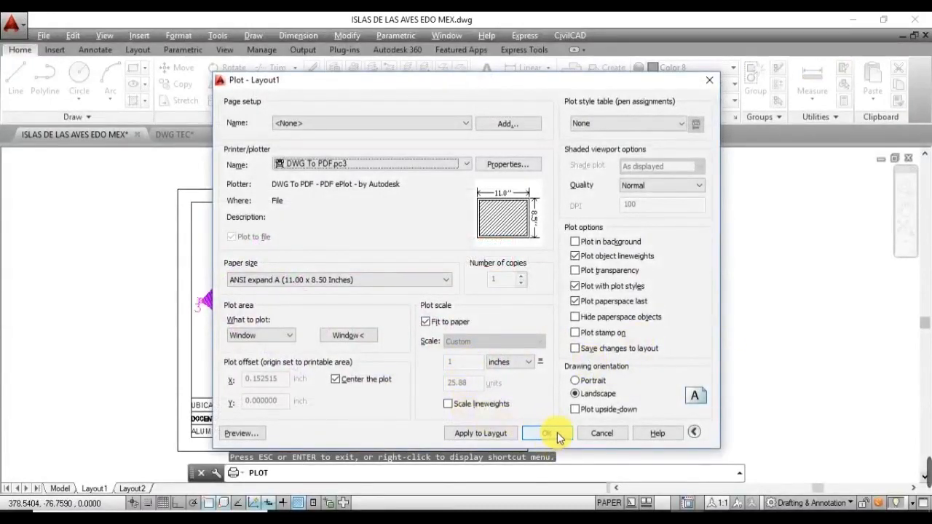
click(557, 432)
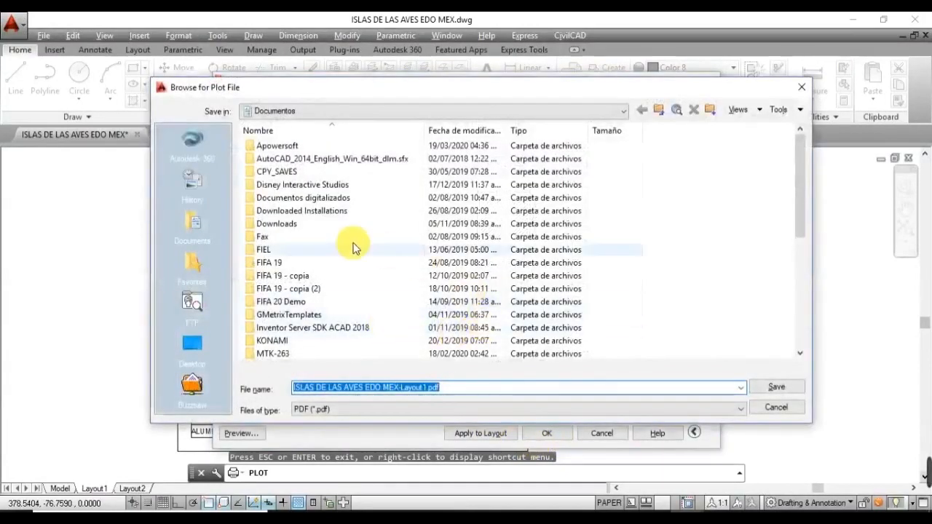
click(192, 344)
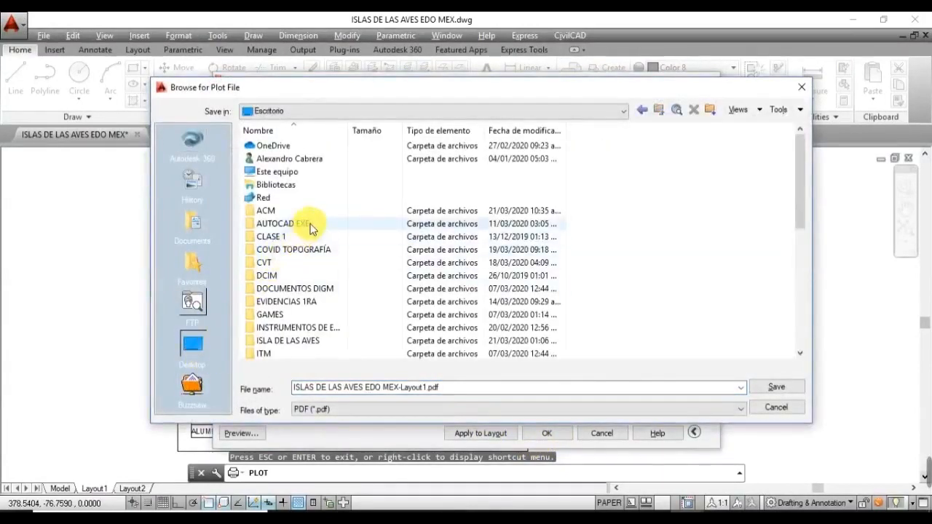
scroll(318, 264, down, 2)
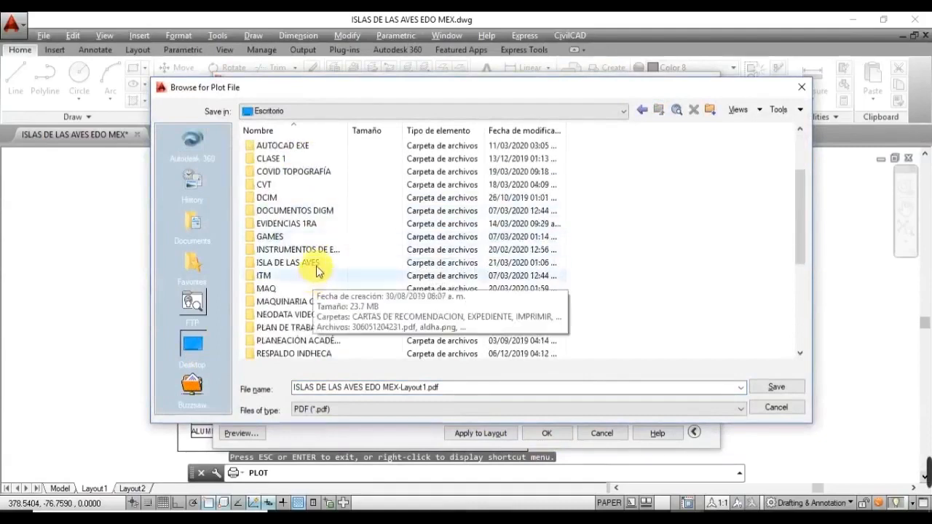
double_click(329, 265)
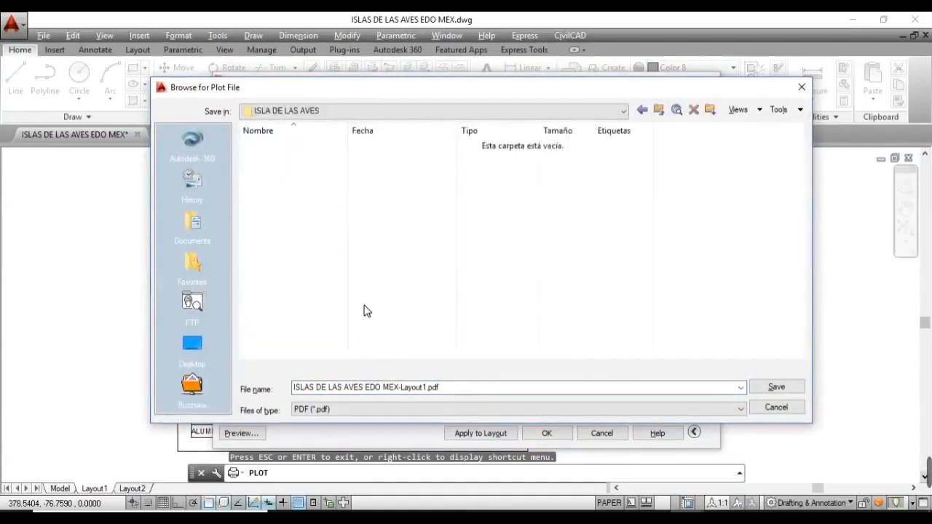
click(443, 389)
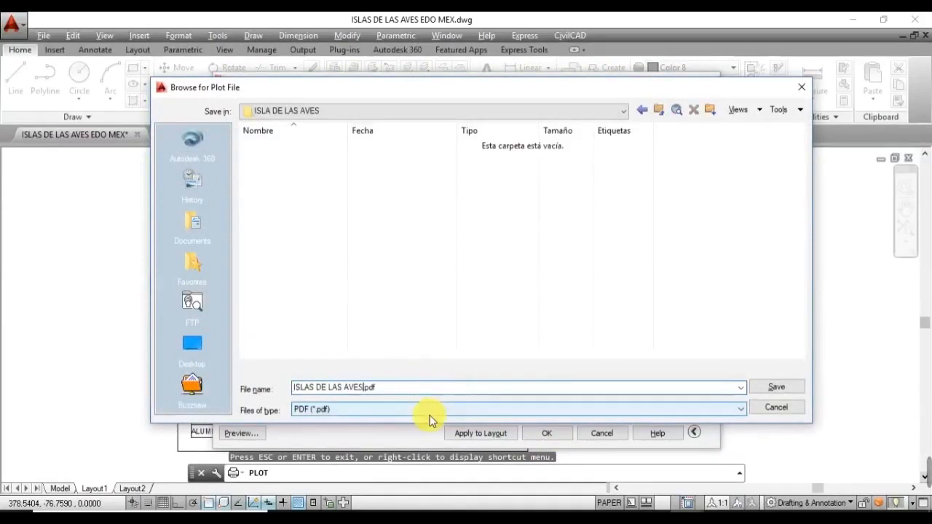
click(776, 387)
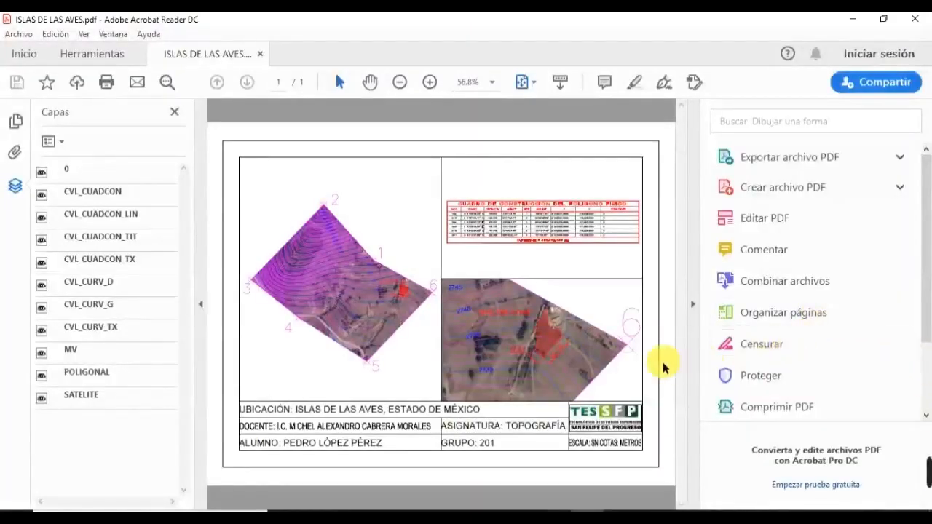
Step: Collapse the Tools pane and turn off the SATELITE layer in the Layers panel
click(696, 349)
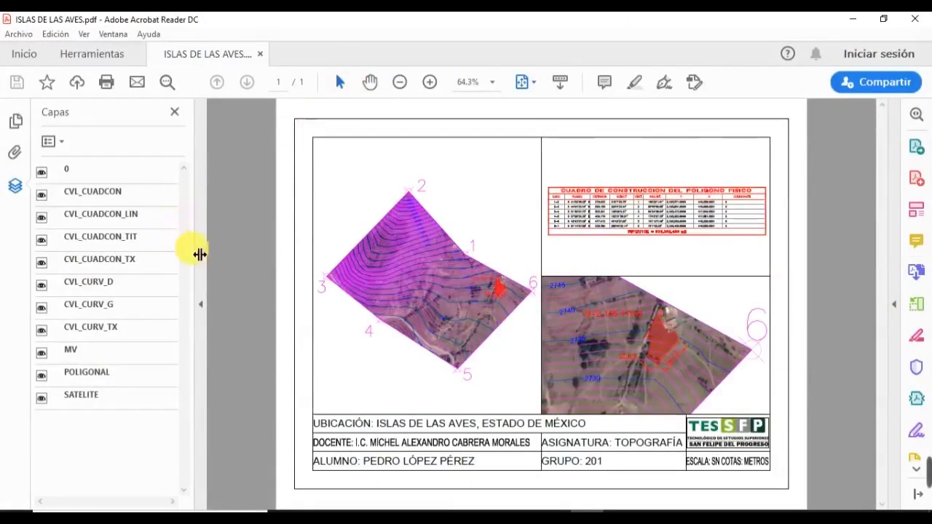
click(14, 186)
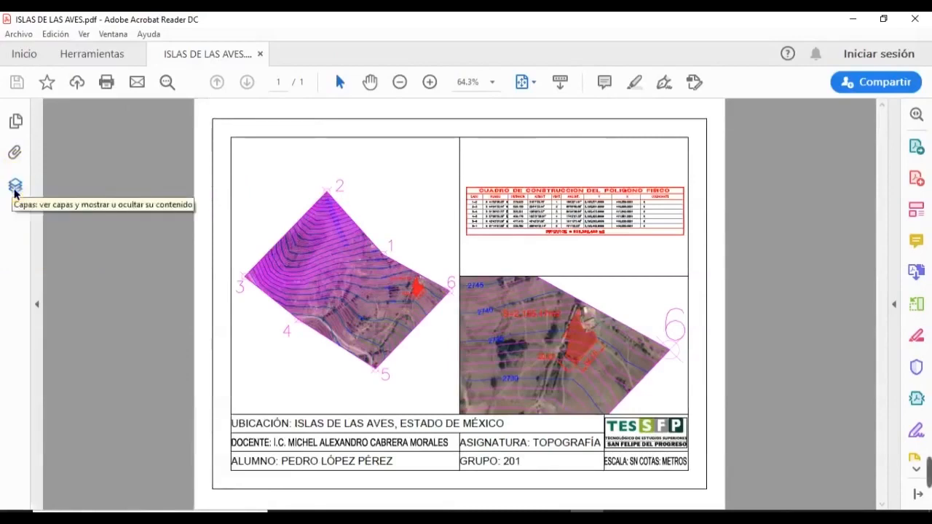
click(15, 187)
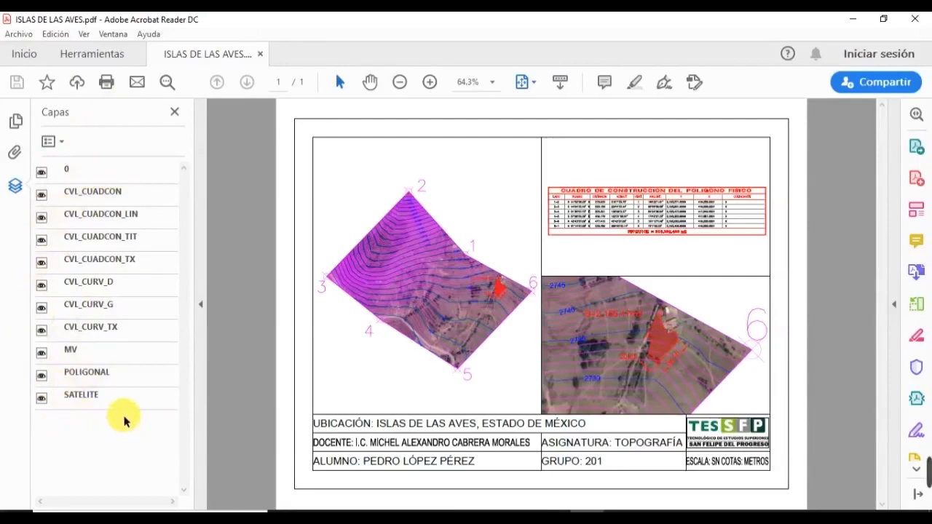
click(42, 402)
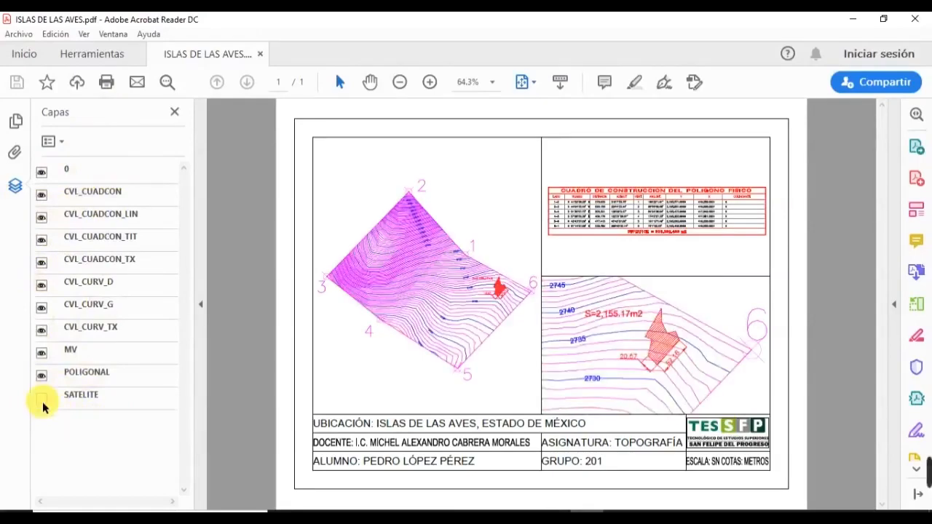